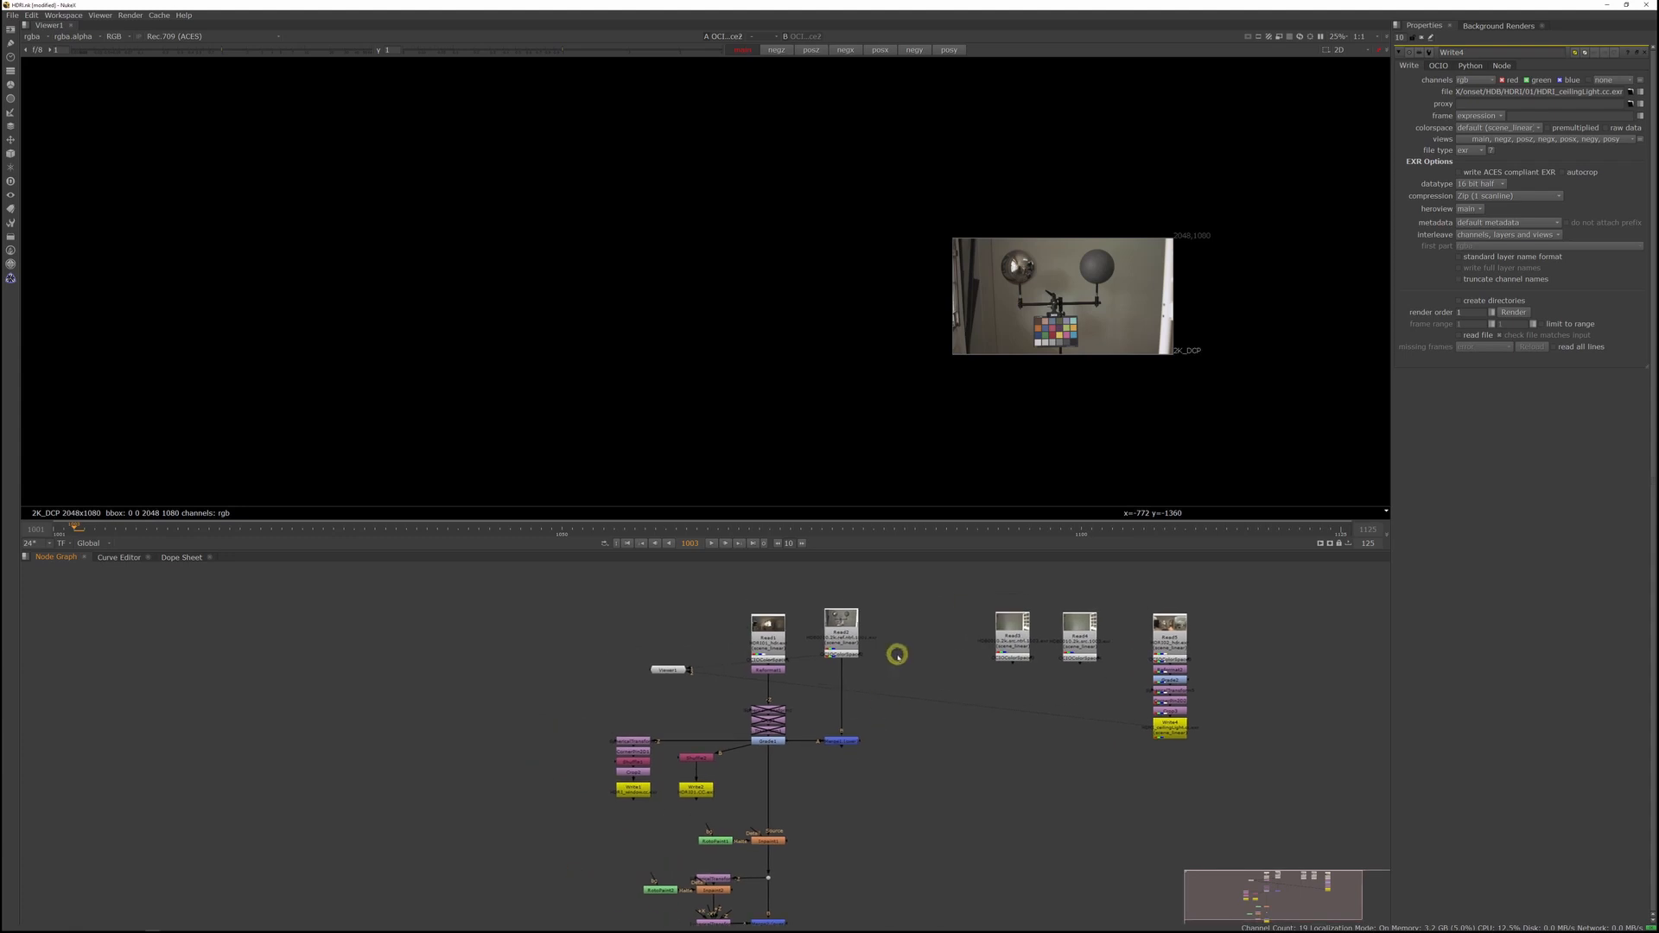
Move Read2 clear of its neighbours, add a Crop node fed by its OCIOColorSpace node, and view the Crop output
click(943, 742)
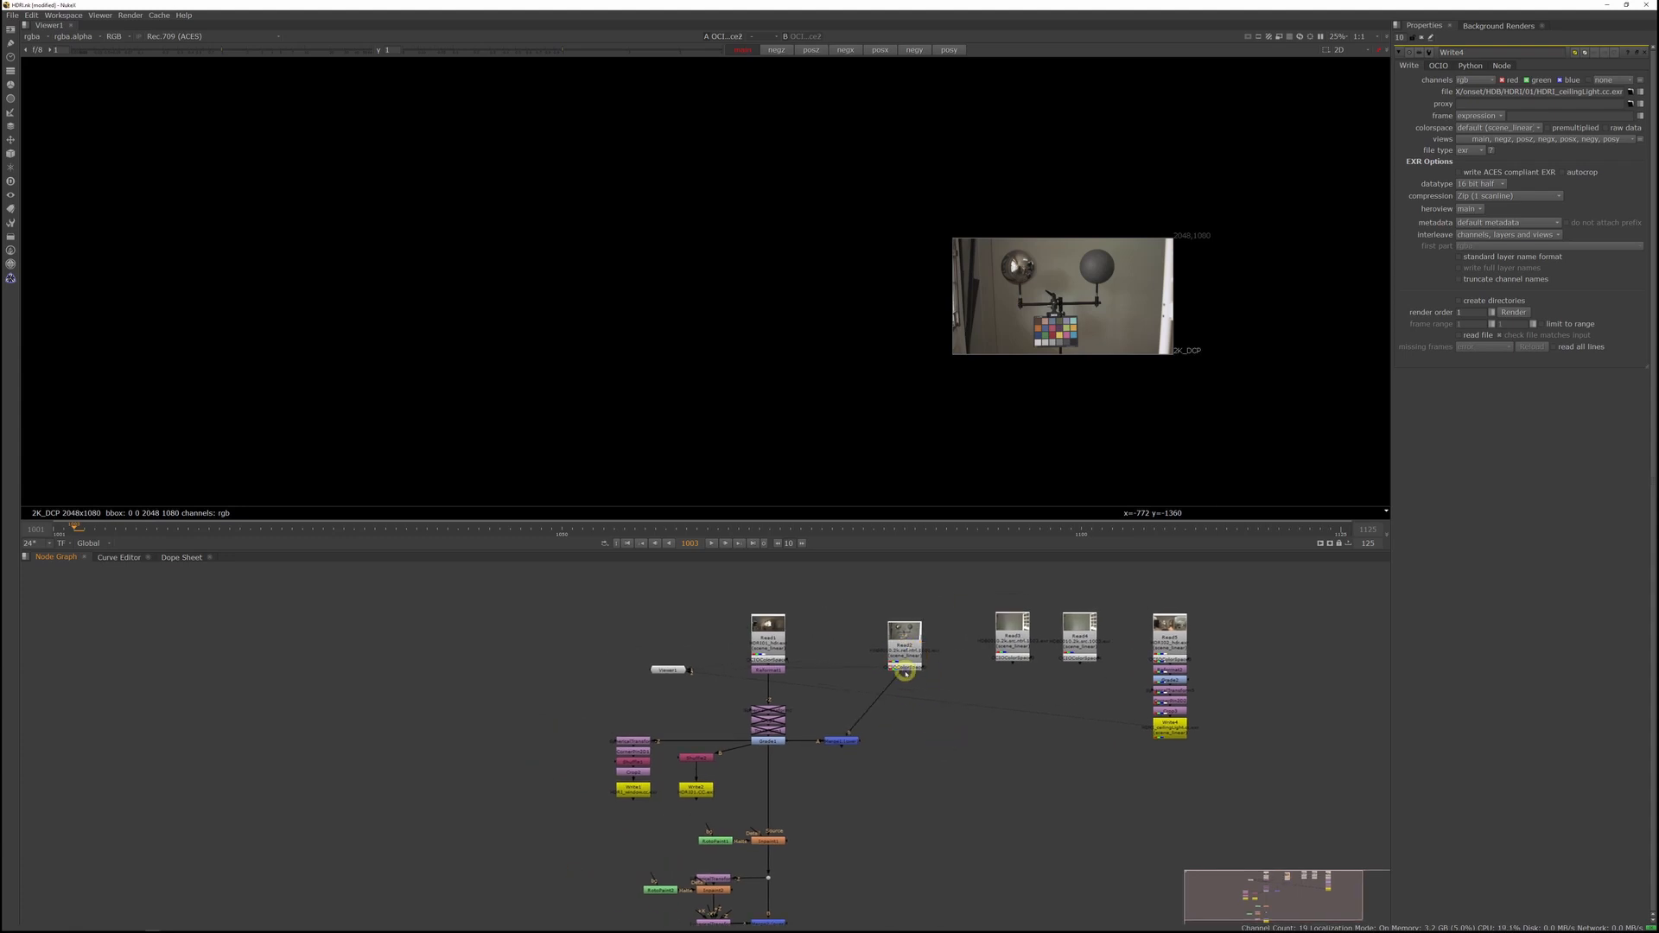
scroll(907, 685, up, 5)
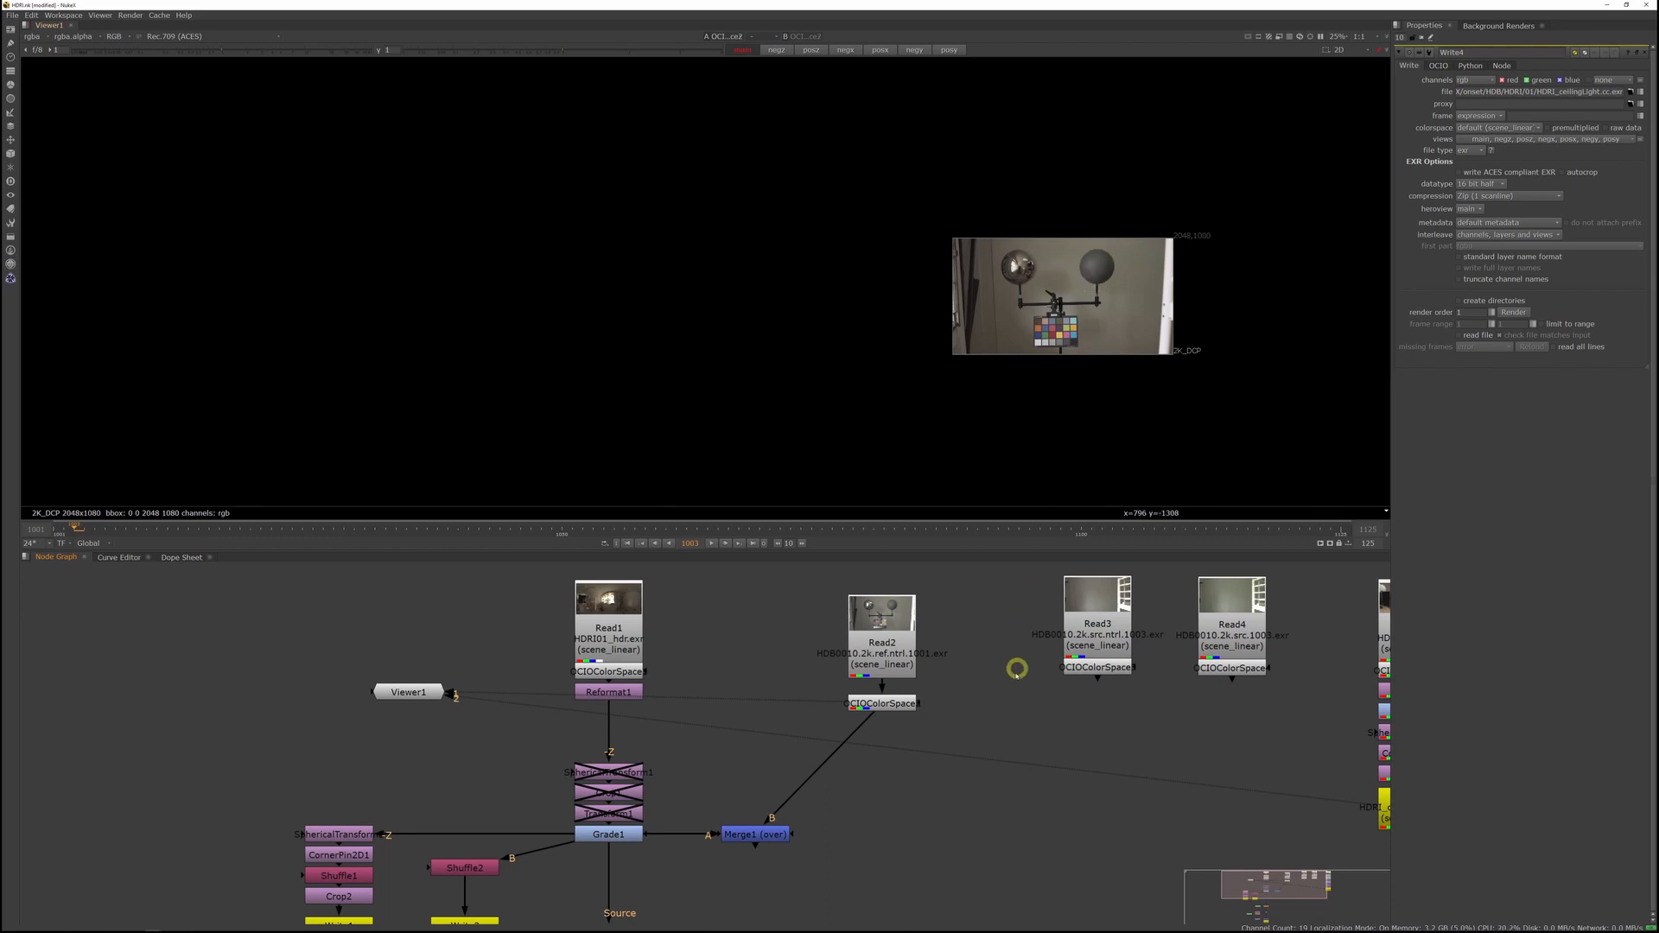
key(Tab)
text(crop)
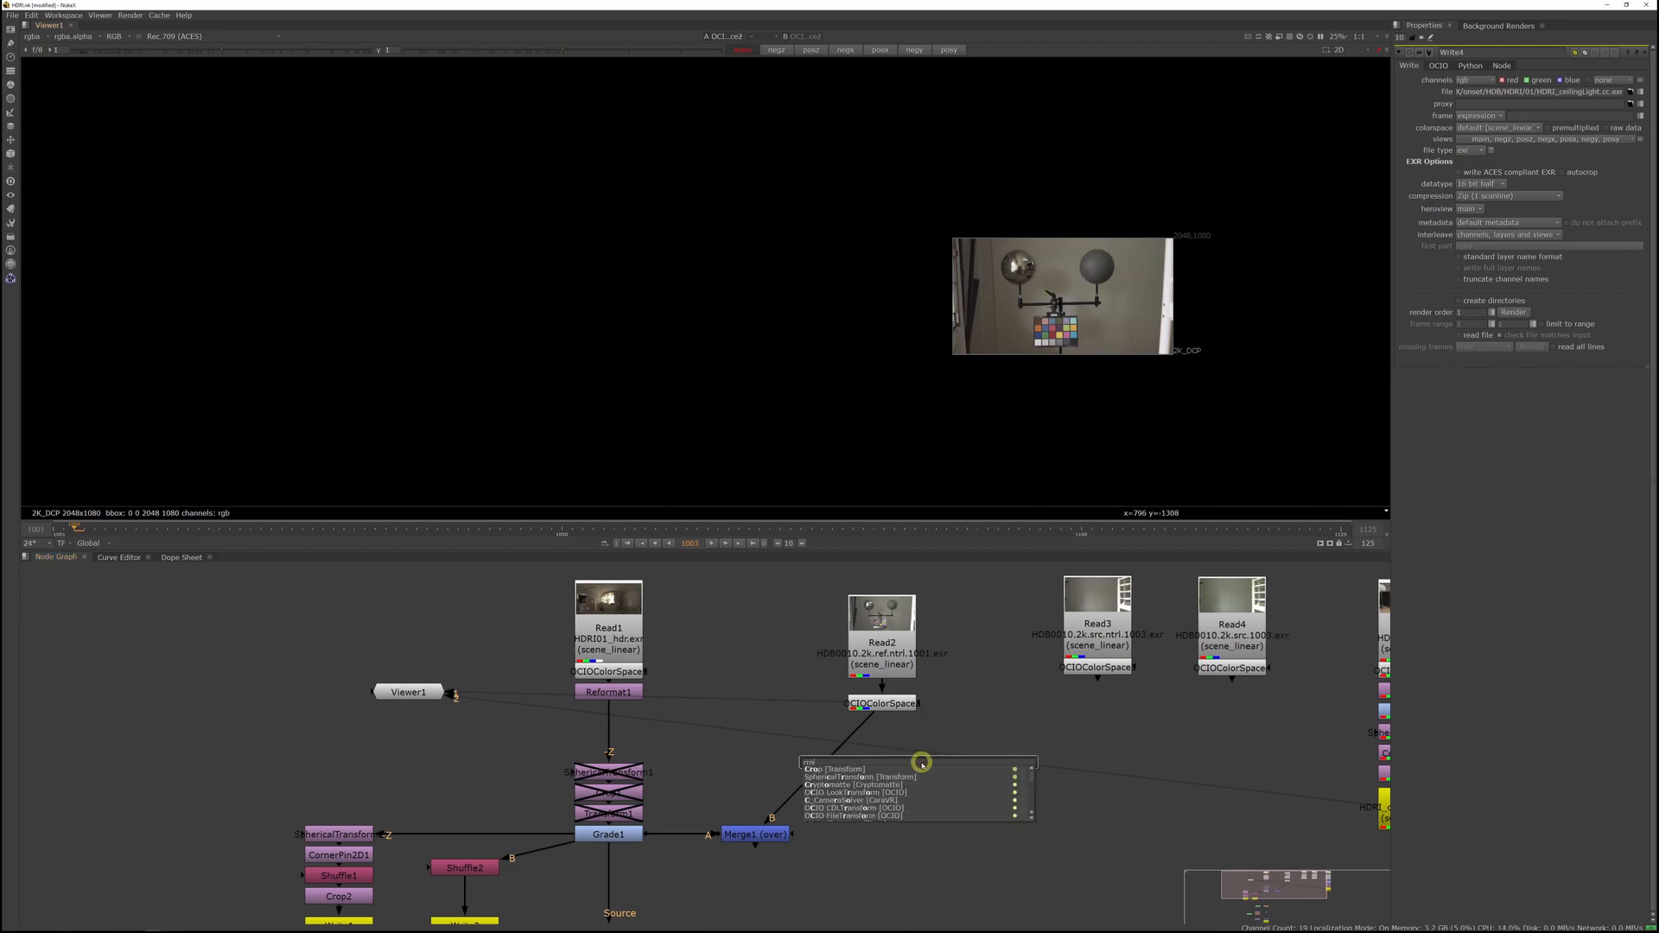
key(Return)
drag(915, 738, 880, 702)
click(922, 765)
key(1)
Fit the crop box tightly around the chrome sphere, at about x 433, y 623, r 796, t 987.5
middle_drag(1112, 281, 987, 295)
drag(1283, 146, 915, 265)
scroll(917, 265, up, 5)
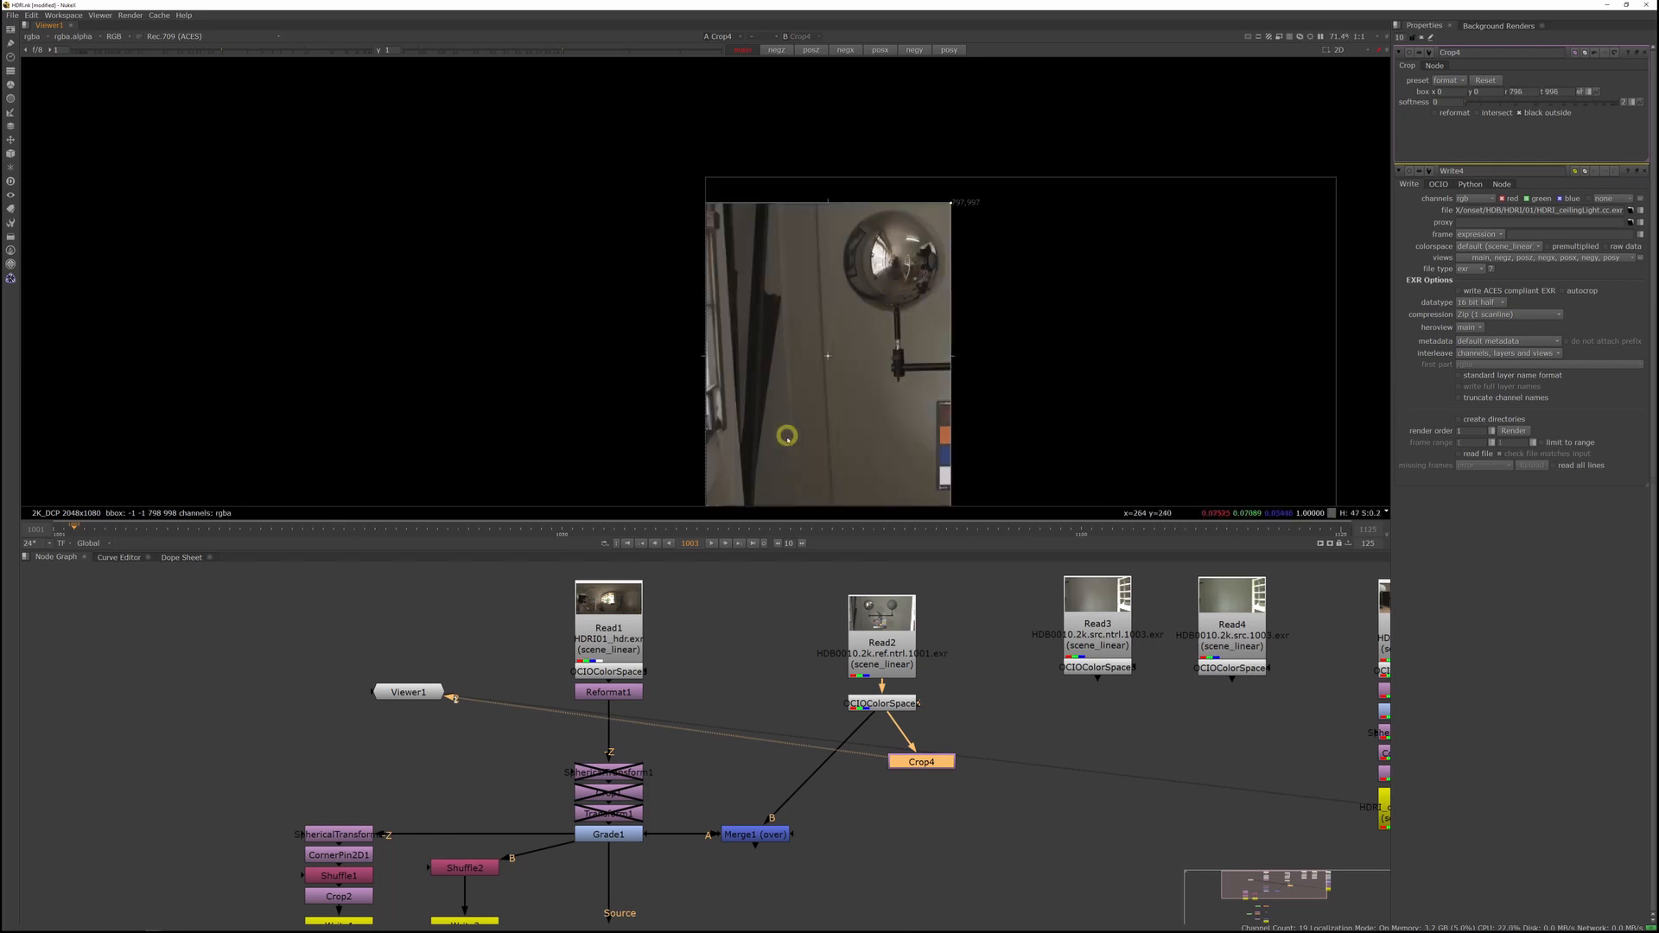
middle_drag(787, 438, 795, 405)
drag(710, 480, 845, 288)
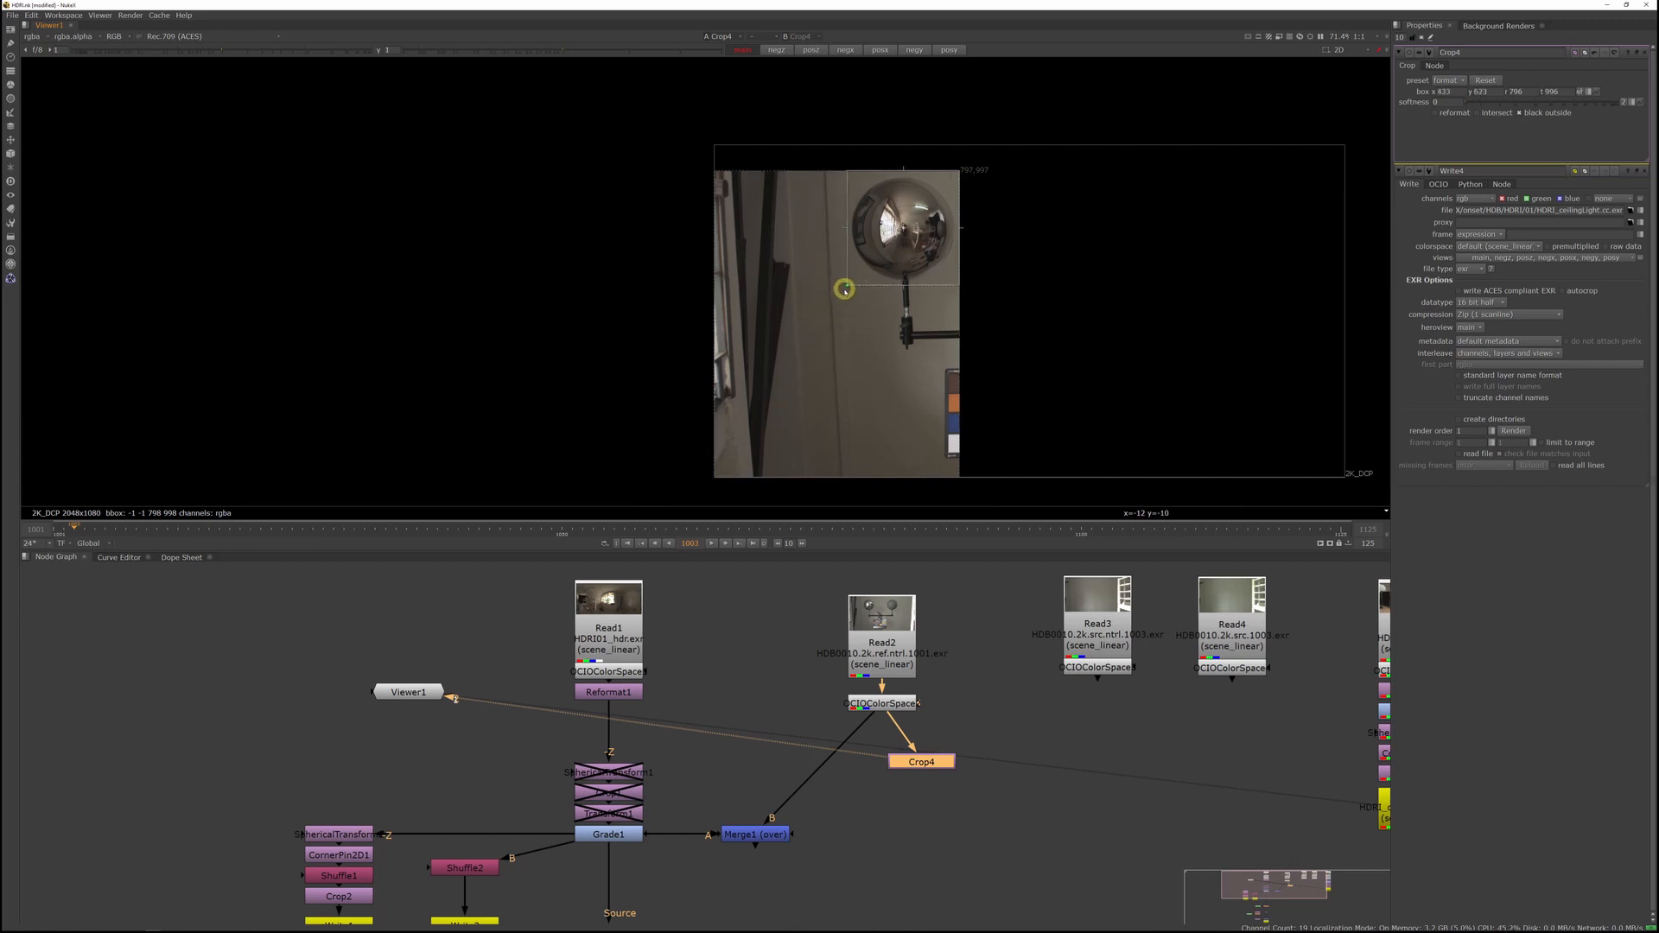
scroll(869, 281, up, 4)
middle_drag(934, 215, 951, 311)
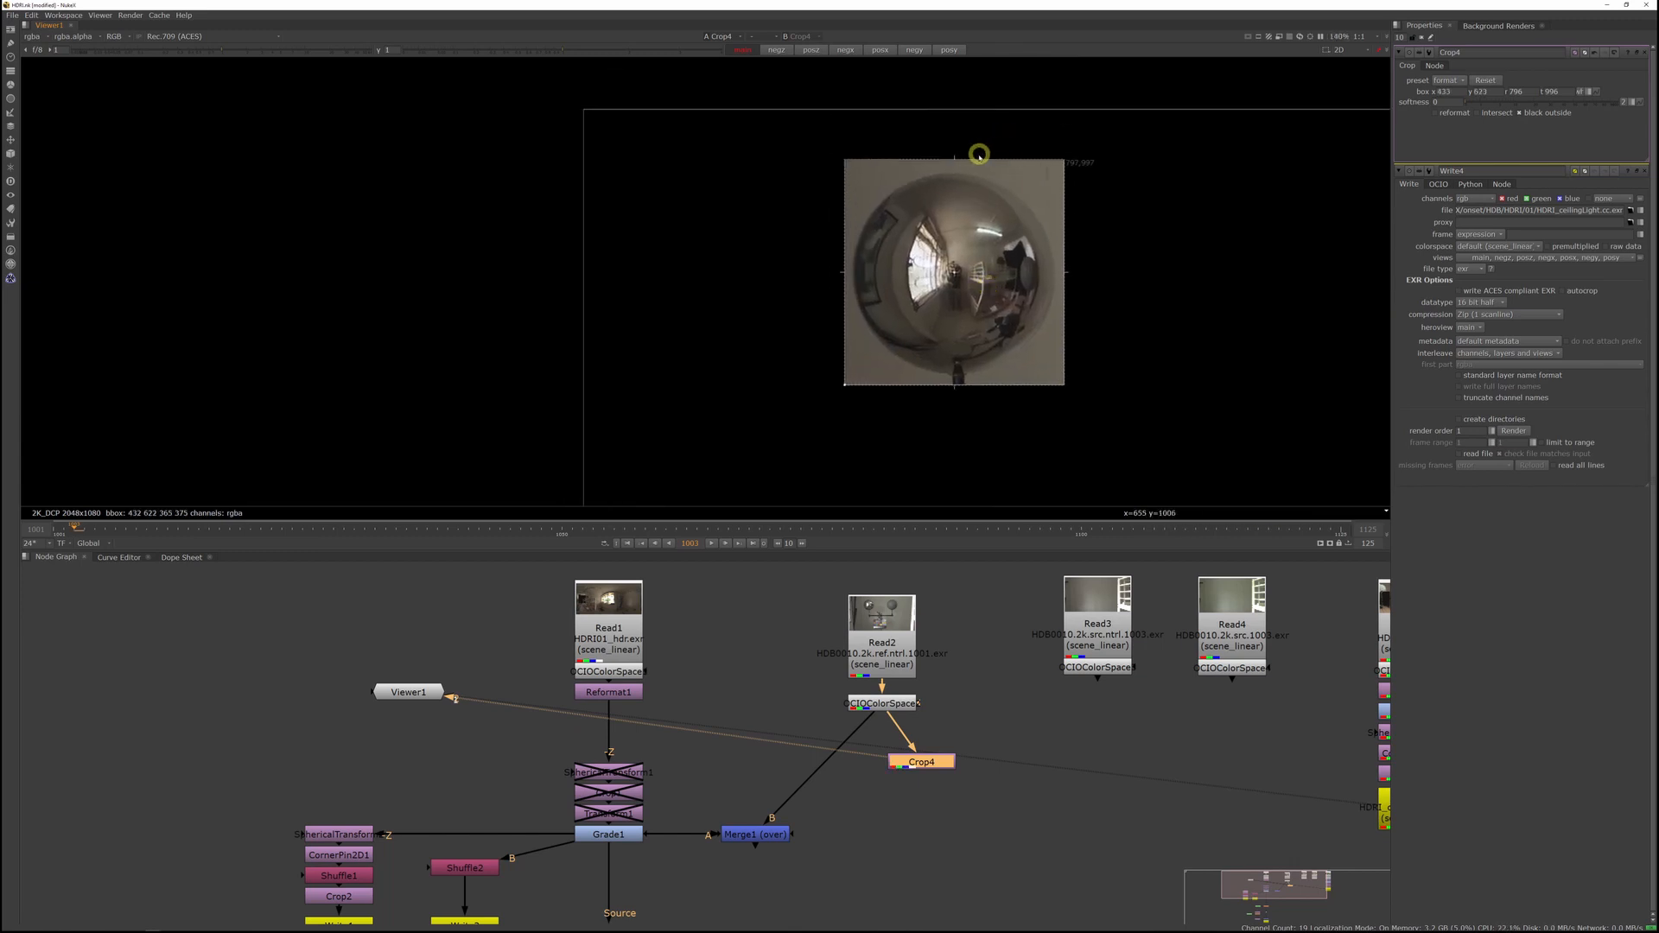
drag(977, 160, 977, 166)
Enable reformat and disable black outside on the chrome sphere's Crop node
click(1450, 114)
click(1524, 113)
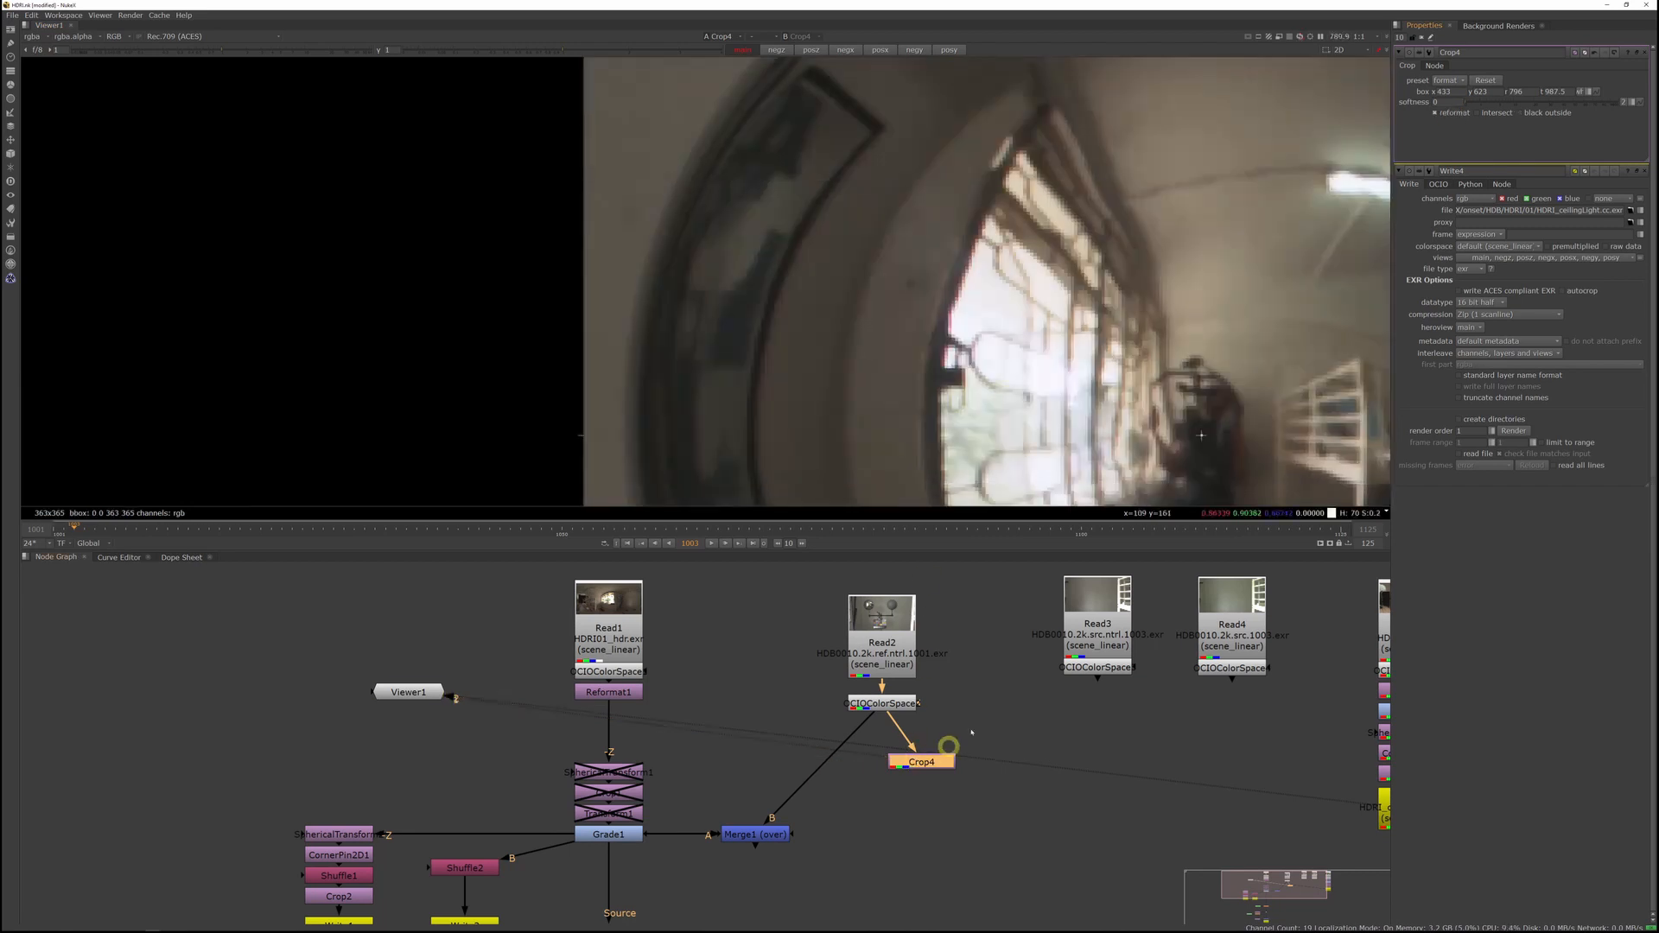
scroll(1082, 337, down, 5)
key(f)
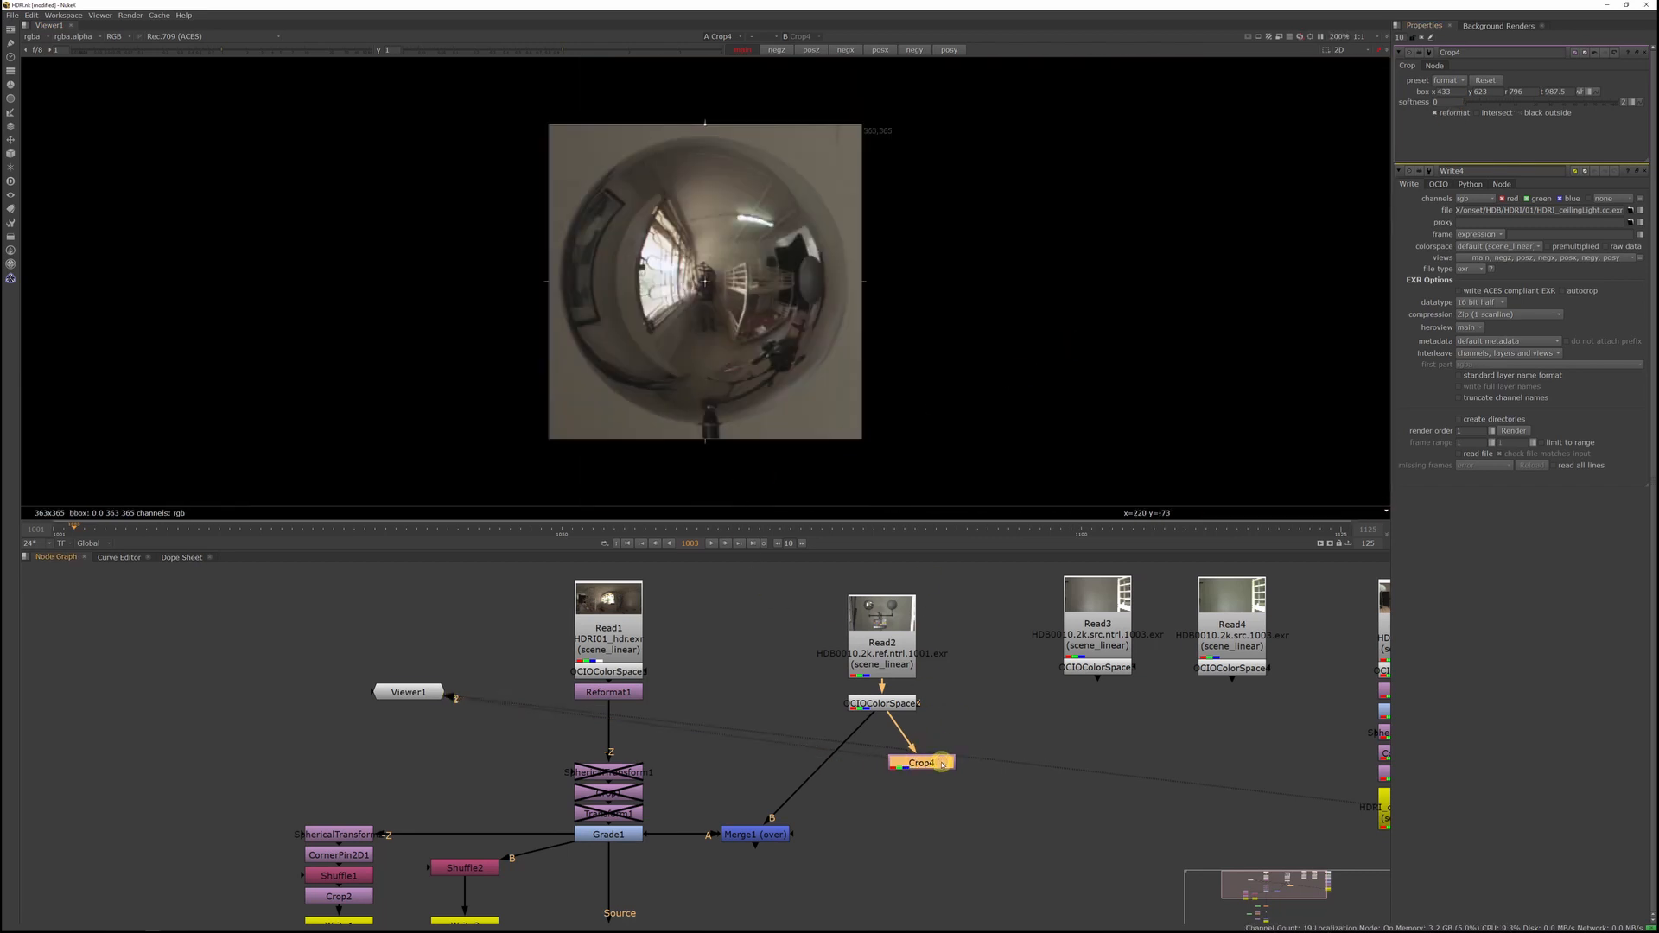
Add a Reformat node after the Crop and set its output format to square_1K 1024x1024
key(Tab)
text(reformat)
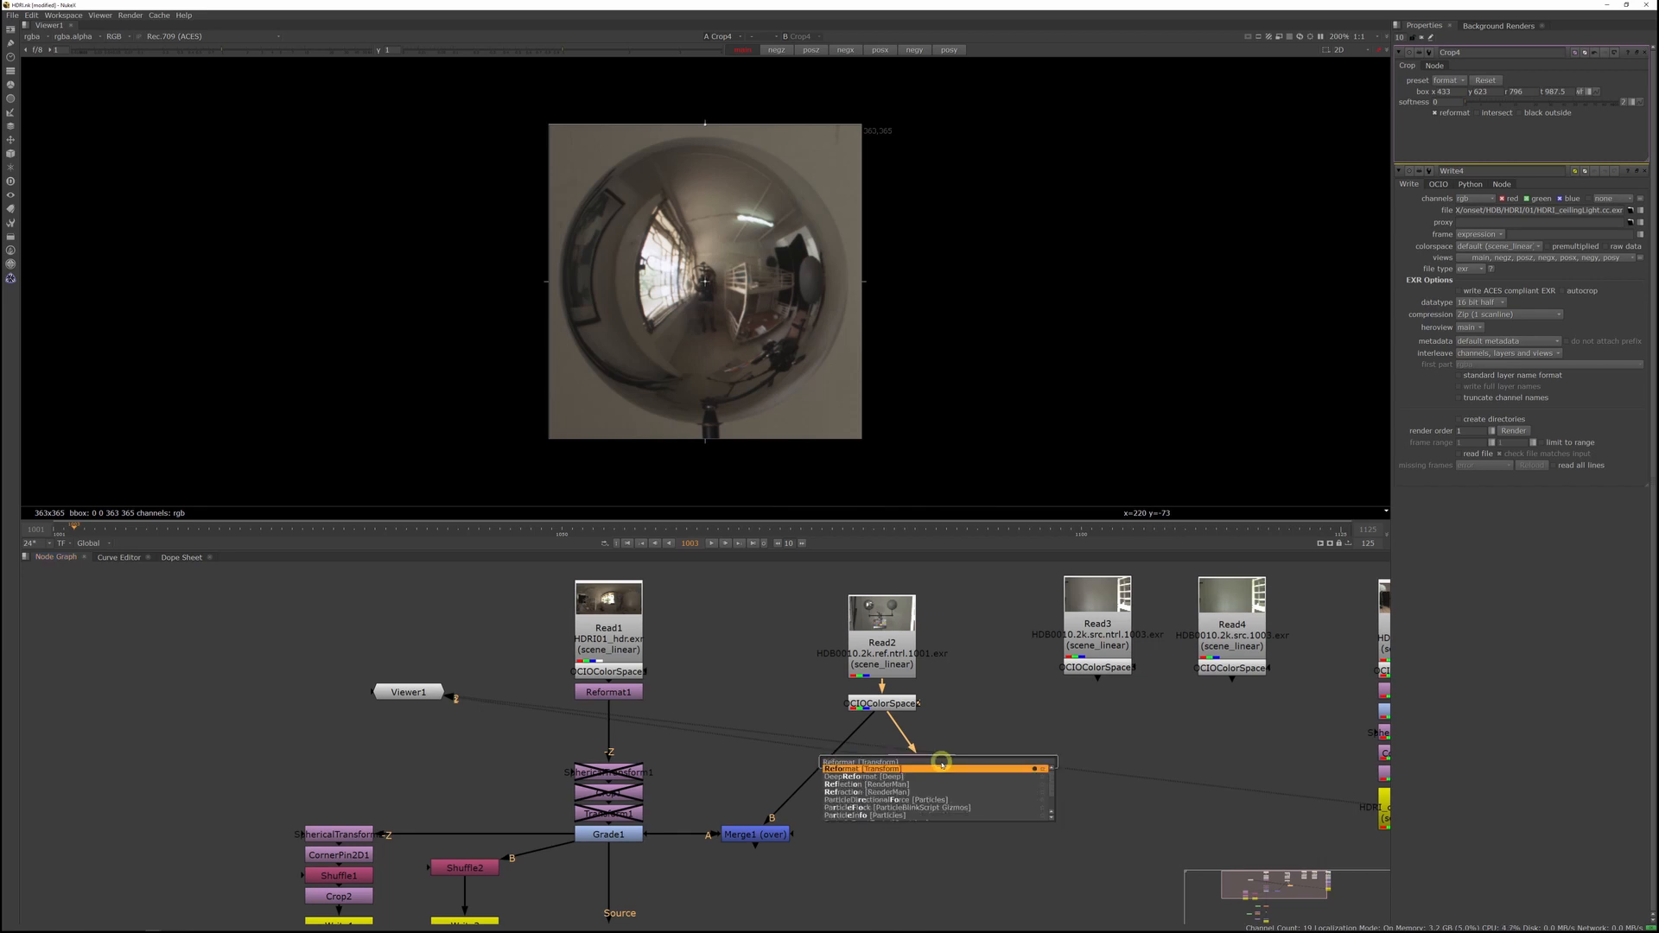
key(Return)
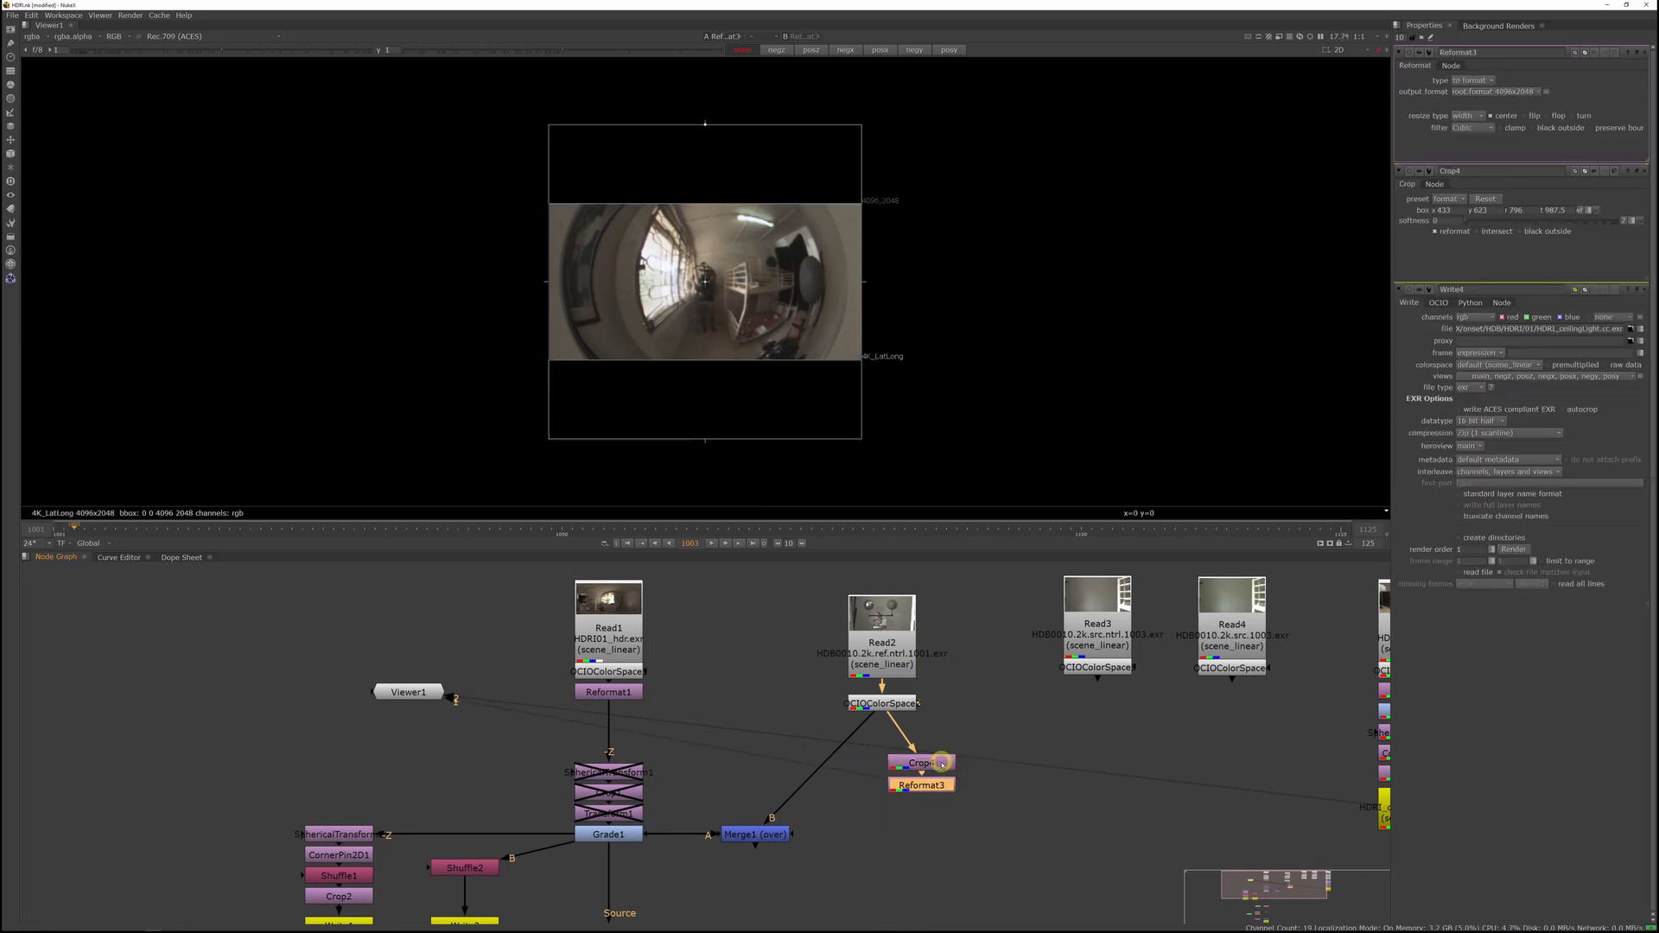
click(1499, 92)
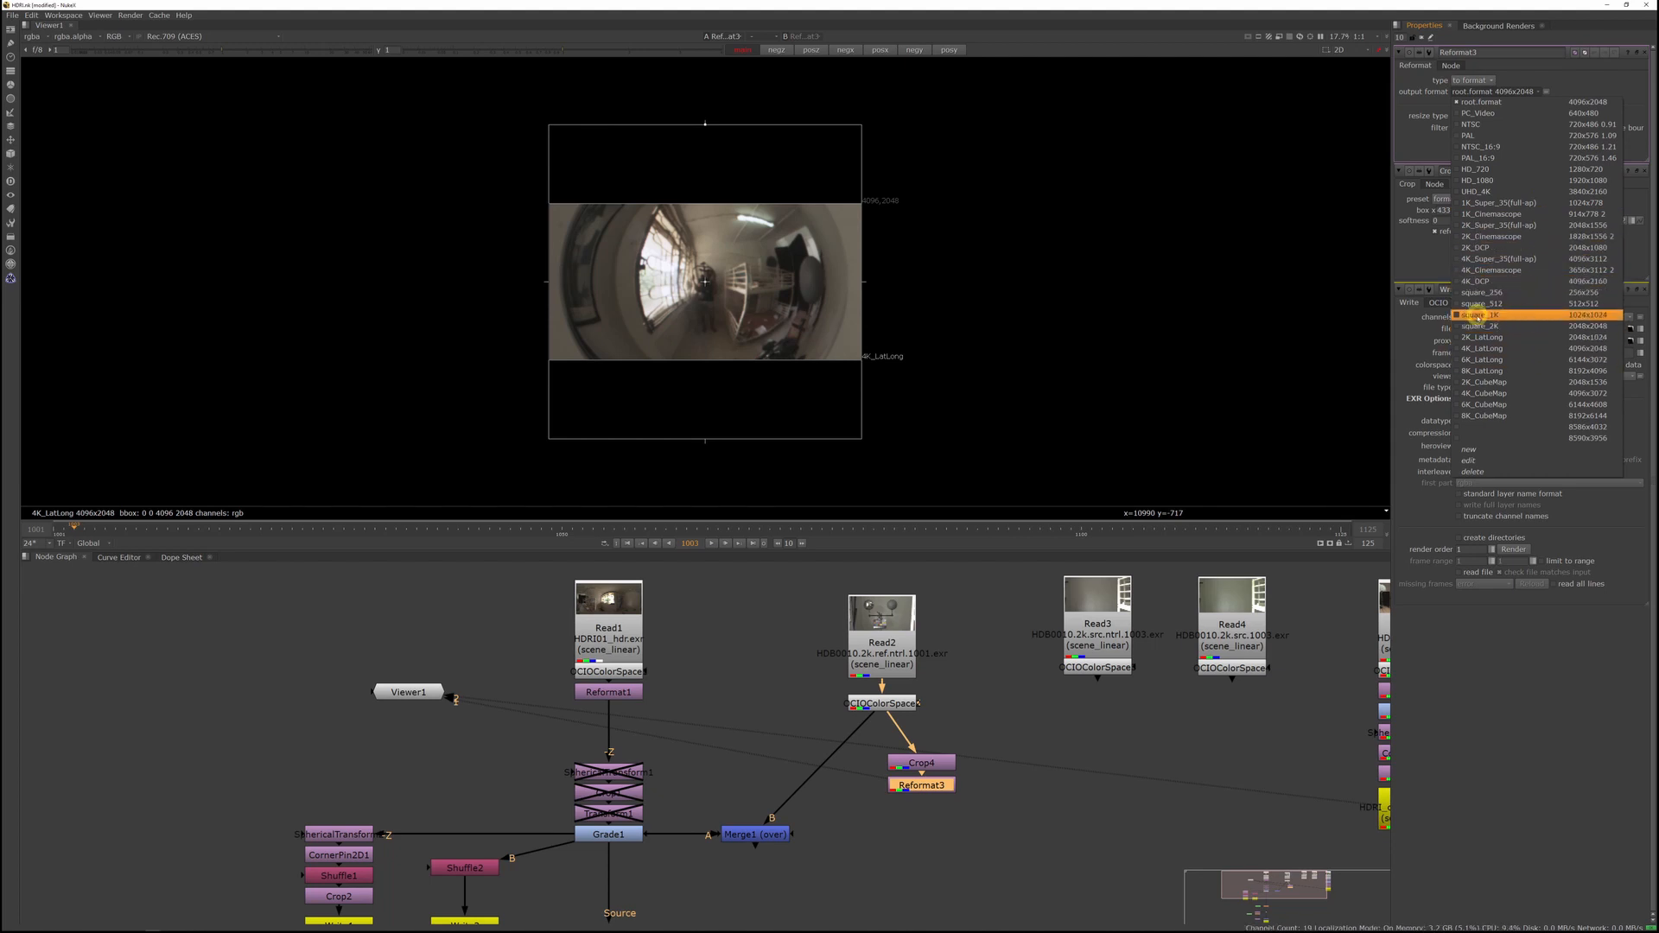
click(1500, 316)
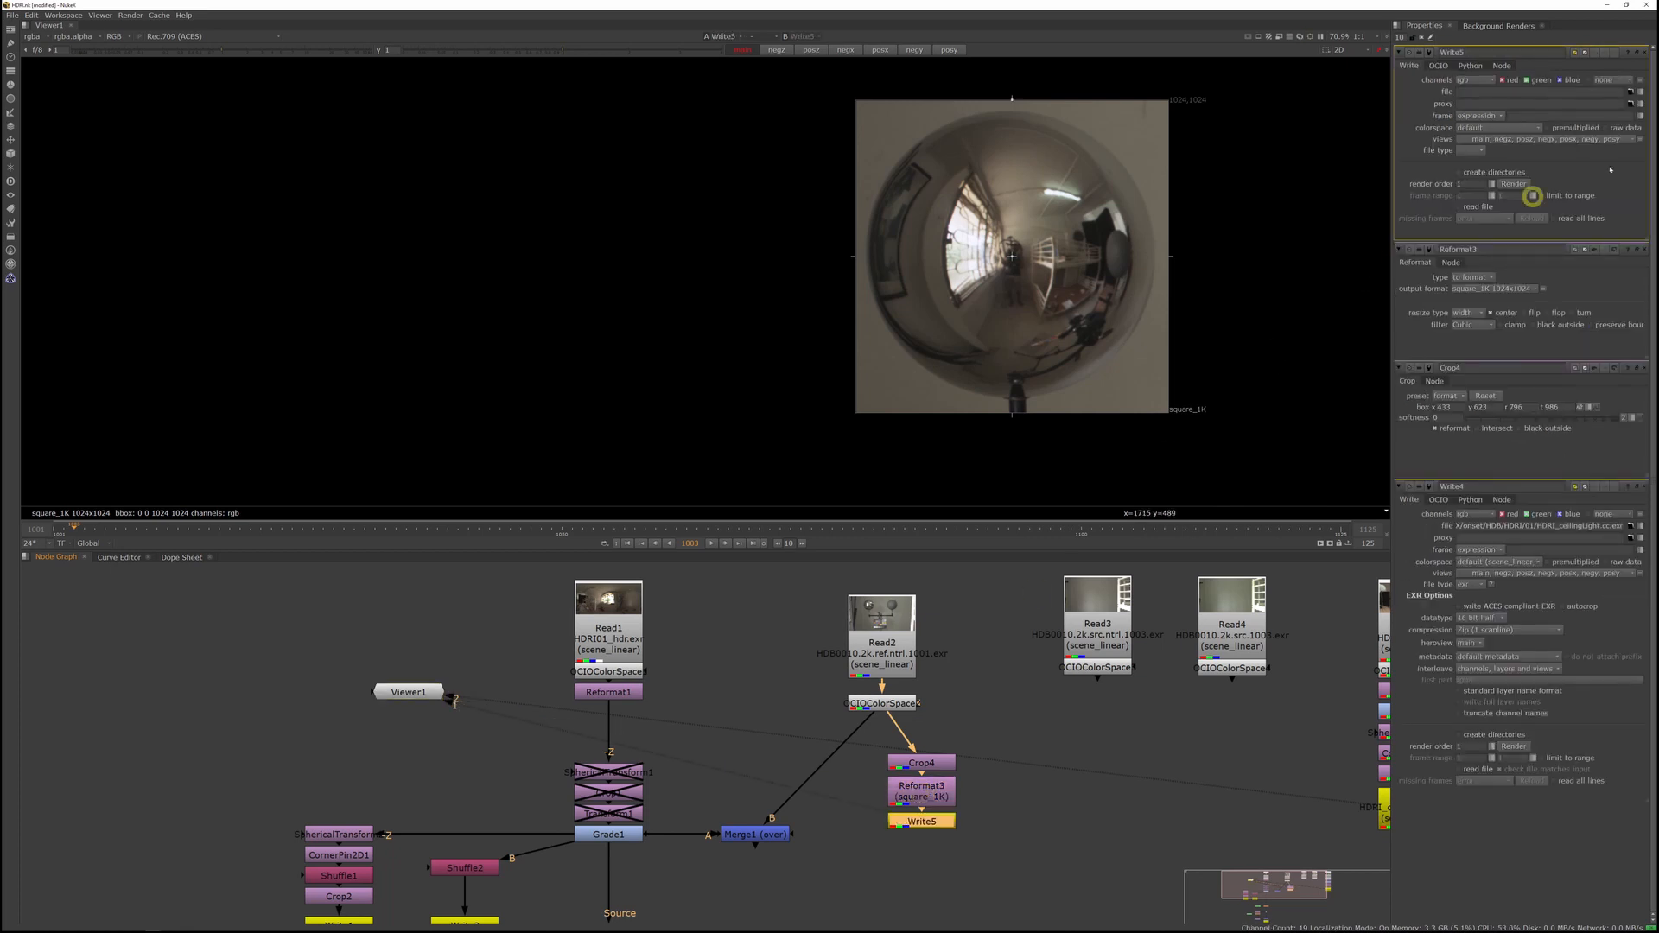
Set the new Write node's output to chrome.exr in the HDB0010/elem/ref folder and render it
click(1629, 92)
click(665, 369)
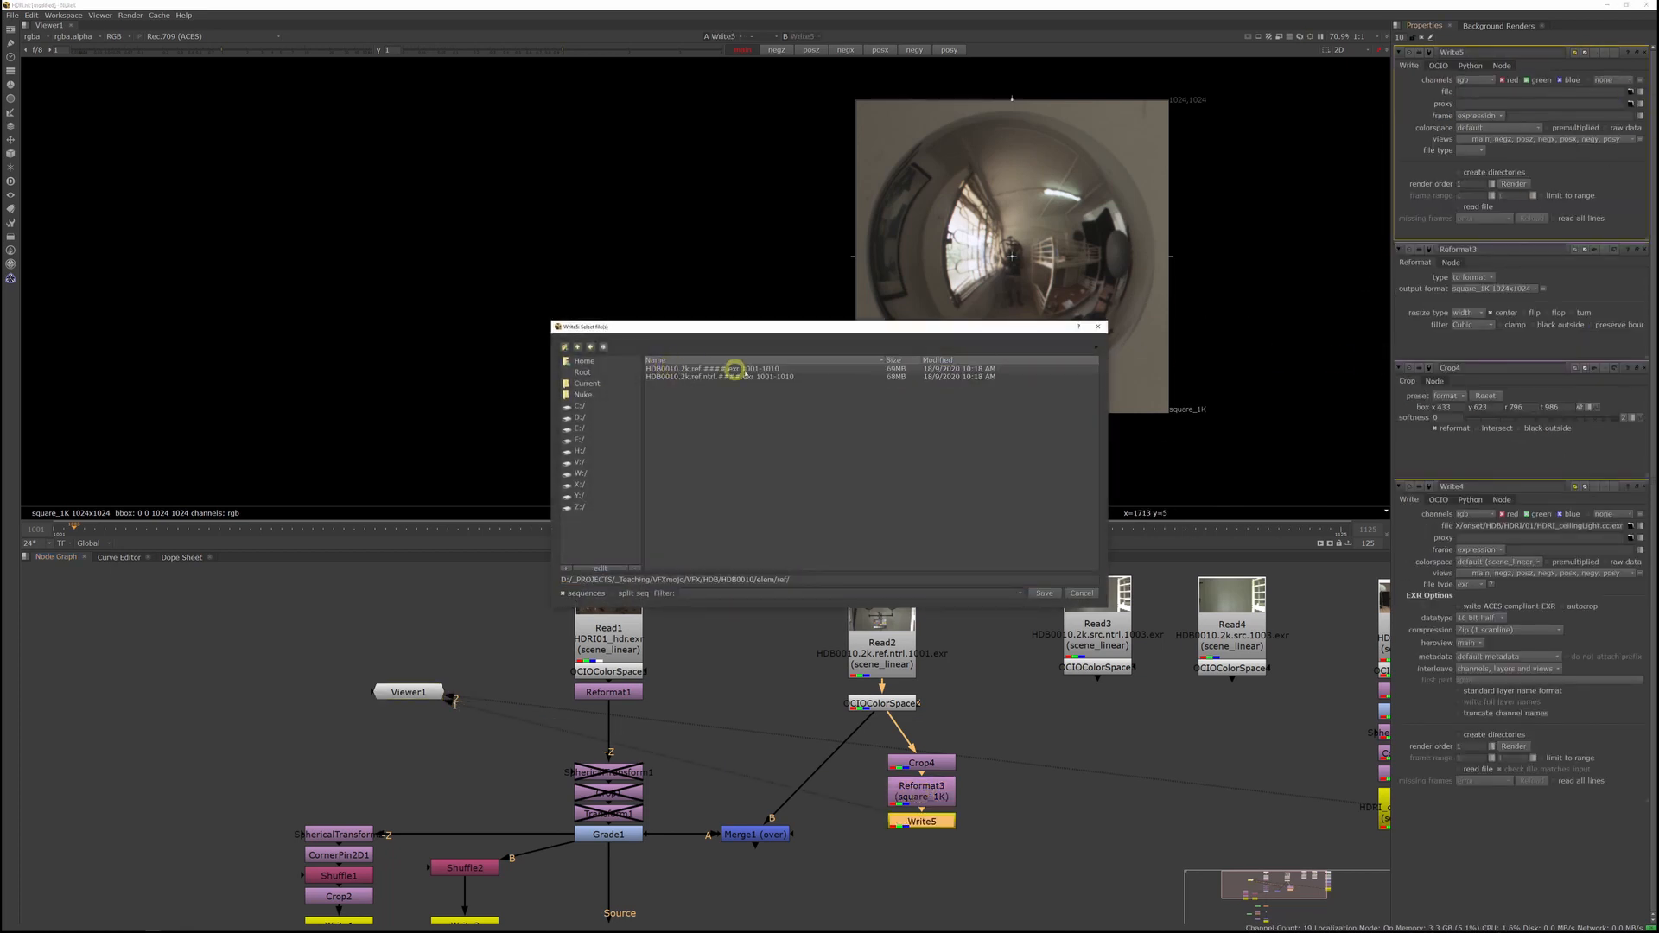
click(840, 581)
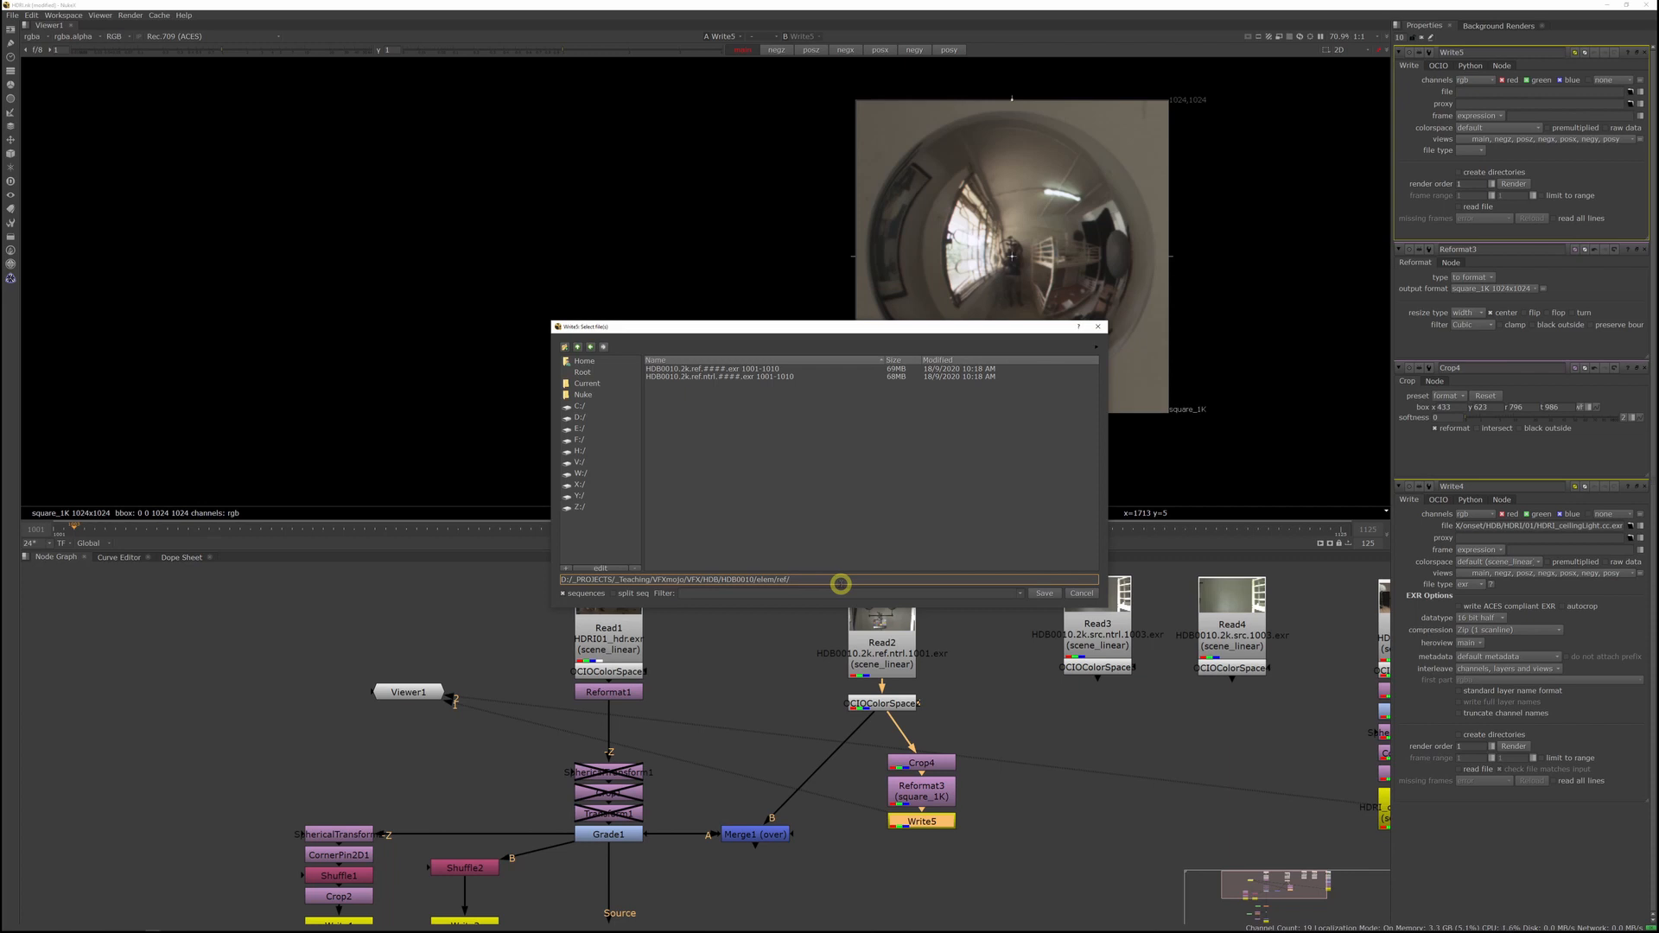
text(chrome.exr)
key(Return)
click(1513, 313)
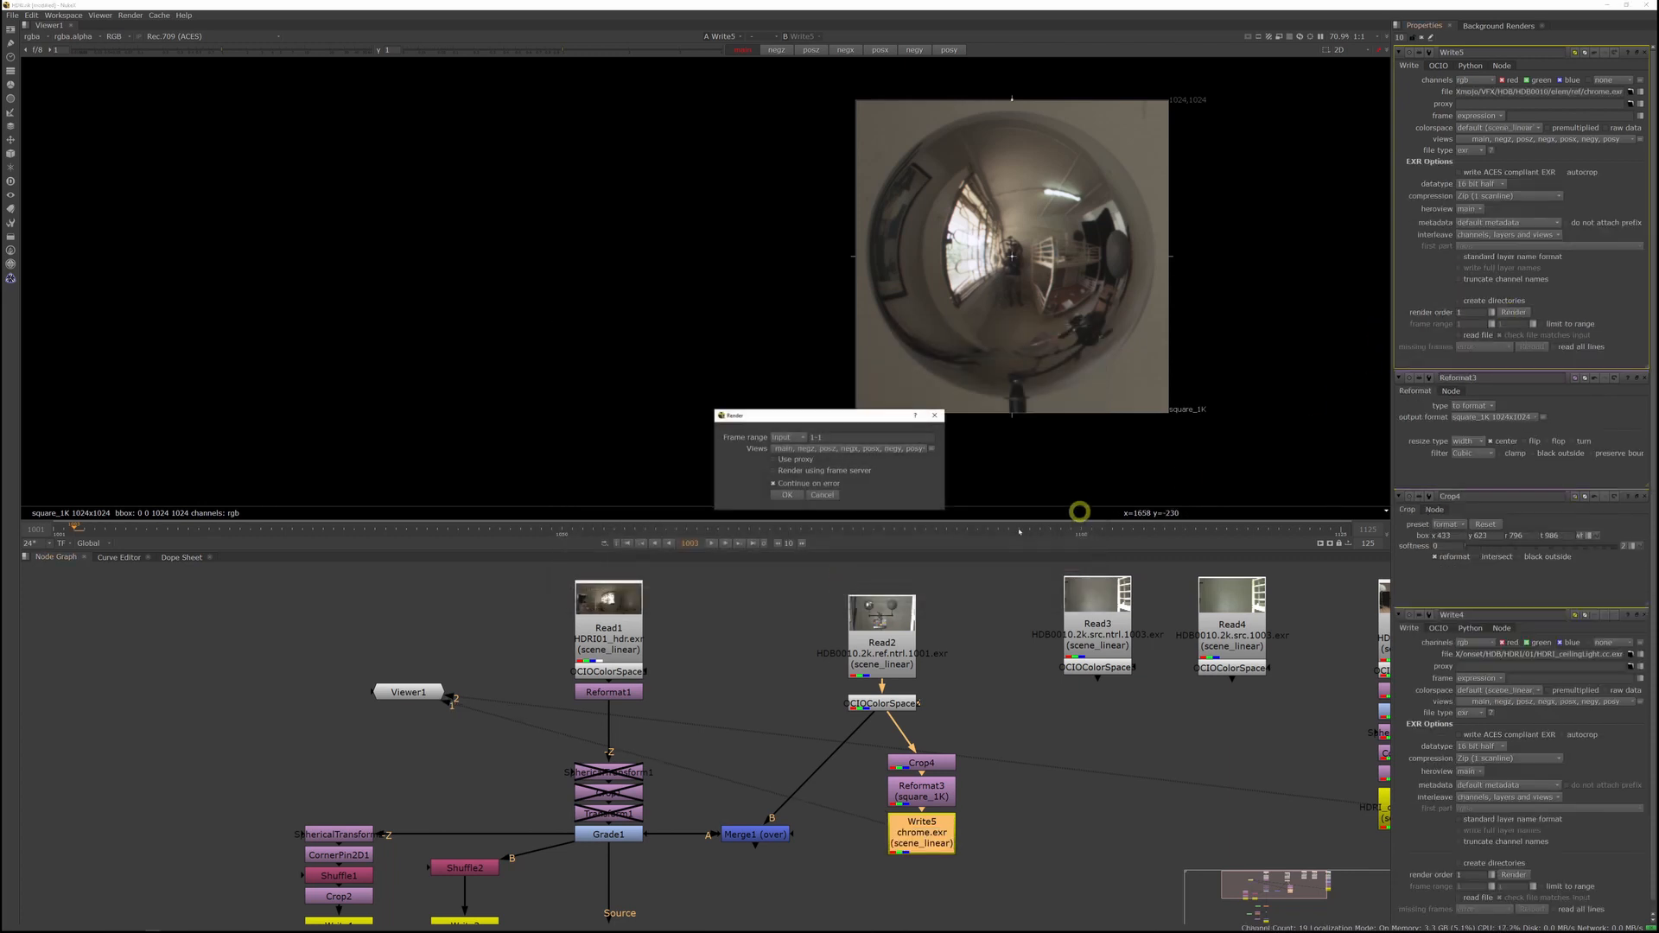
click(786, 495)
Duplicate the Crop, Reformat and Write chain from Read2's OCIOColorSpace for the grey sphere, with grey.exr as output
drag(1041, 896, 863, 745)
key(alt+c)
drag(1103, 804, 894, 705)
click(1033, 768)
double_click(1034, 768)
key(1)
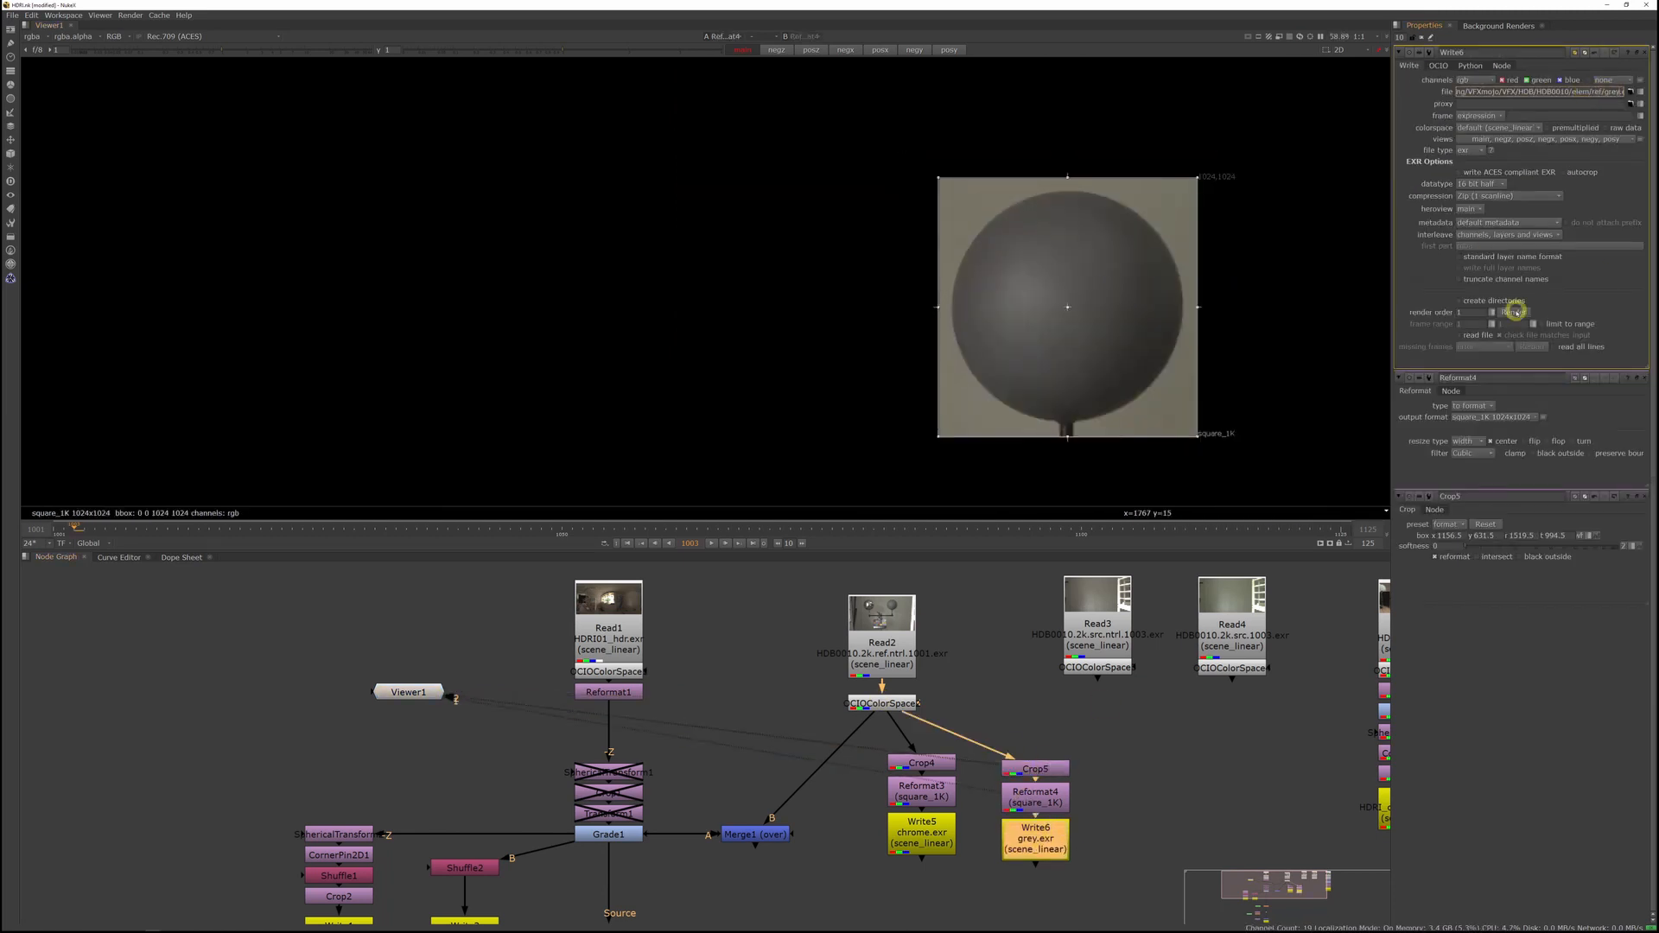
Switch to Katana and import chrome.exr from the HDB0010/elem/ref folder into the Catalog
click(1609, 6)
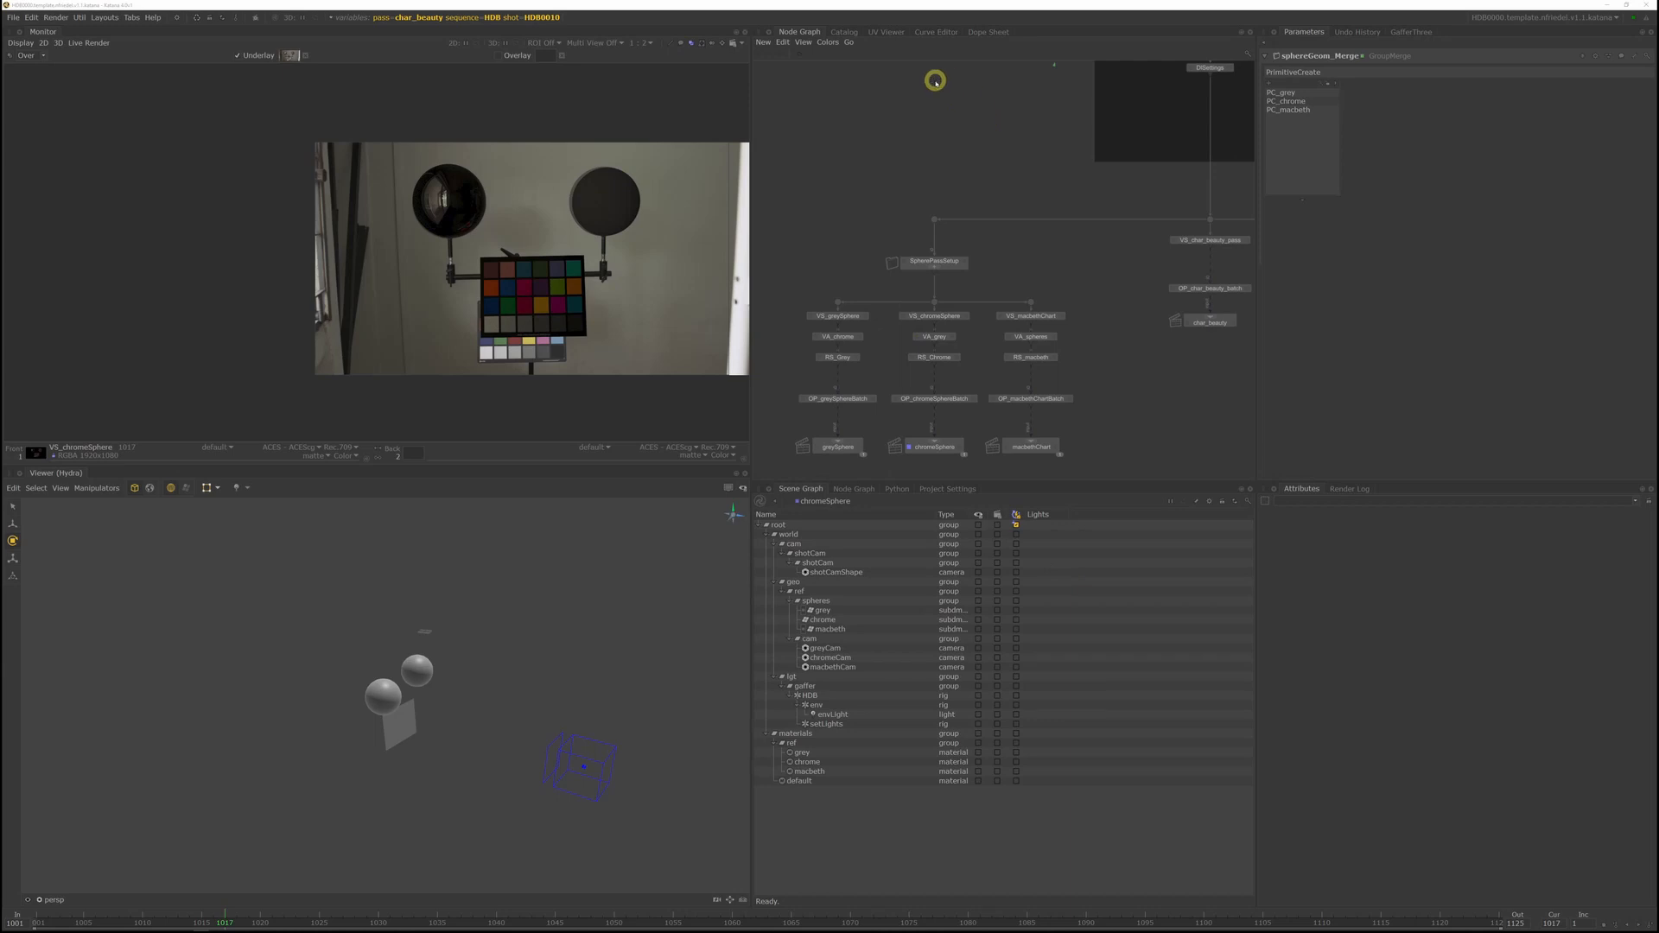
click(843, 32)
click(762, 42)
click(1032, 76)
click(700, 455)
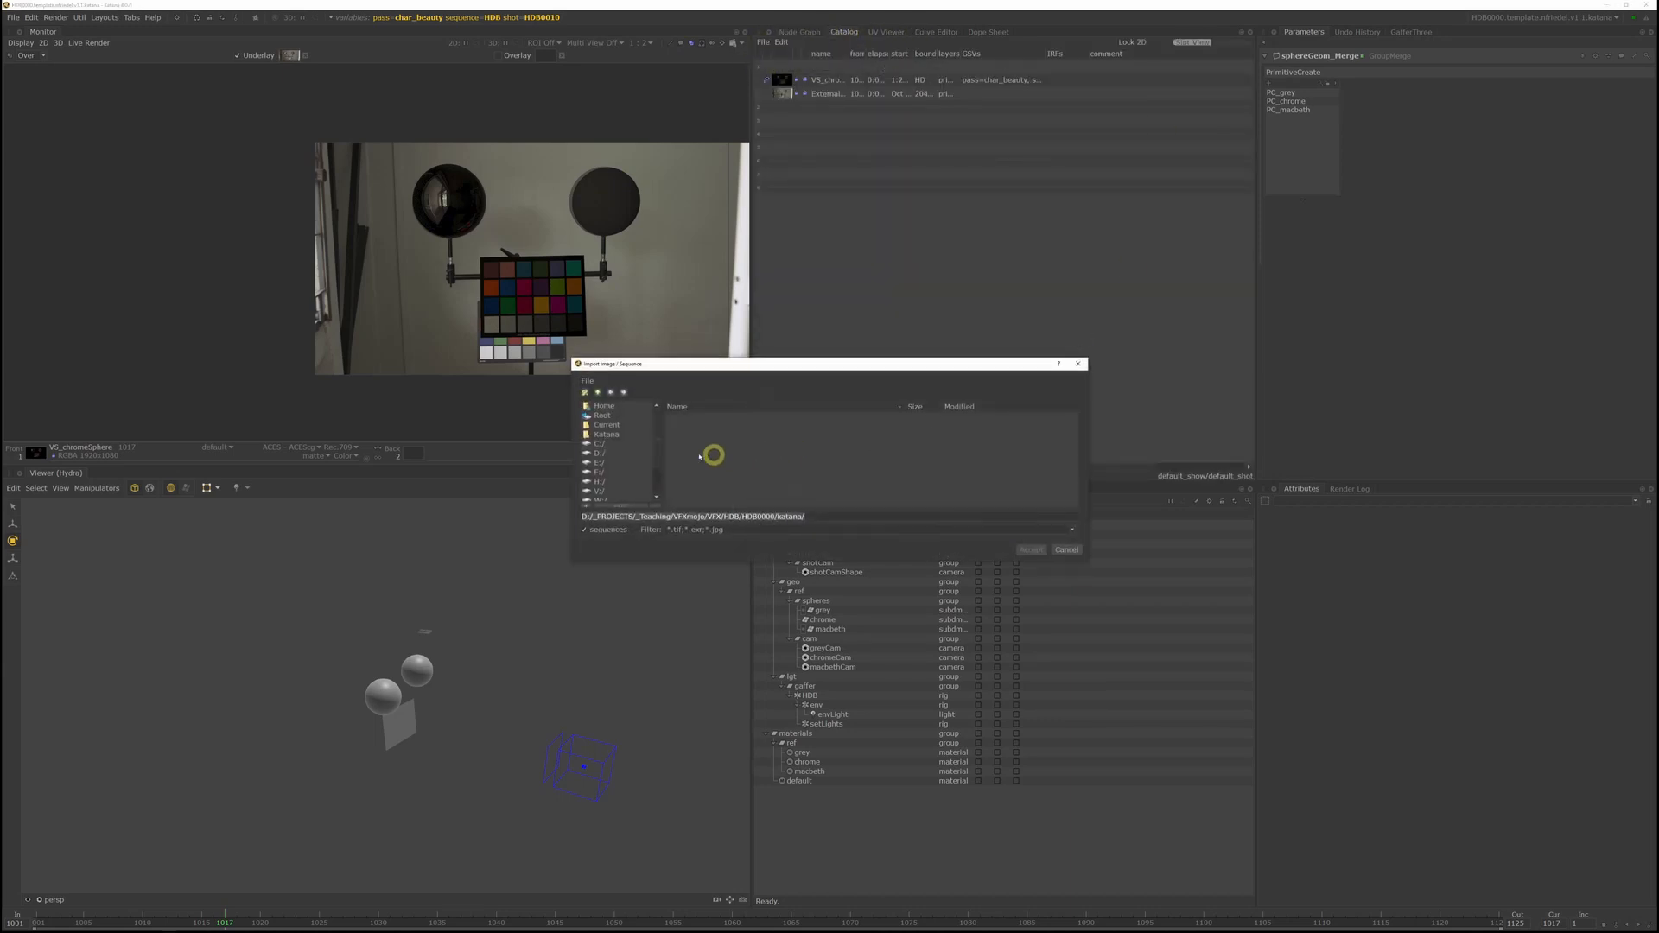
click(596, 393)
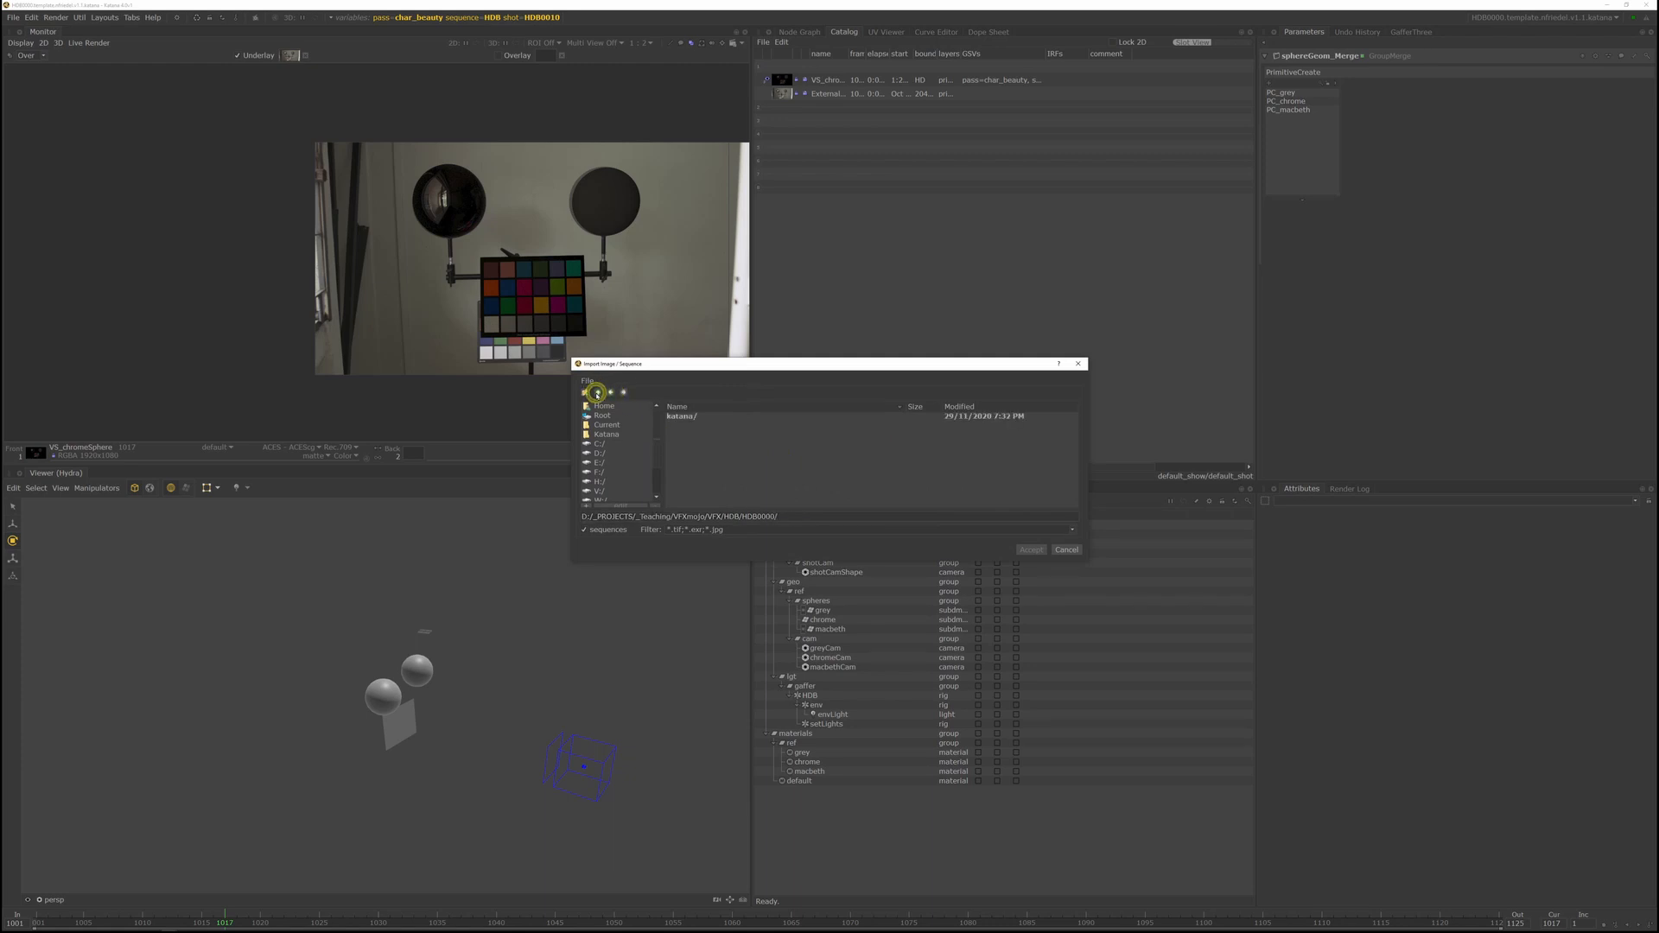
click(596, 396)
double_click(705, 423)
double_click(704, 424)
double_click(696, 417)
click(696, 418)
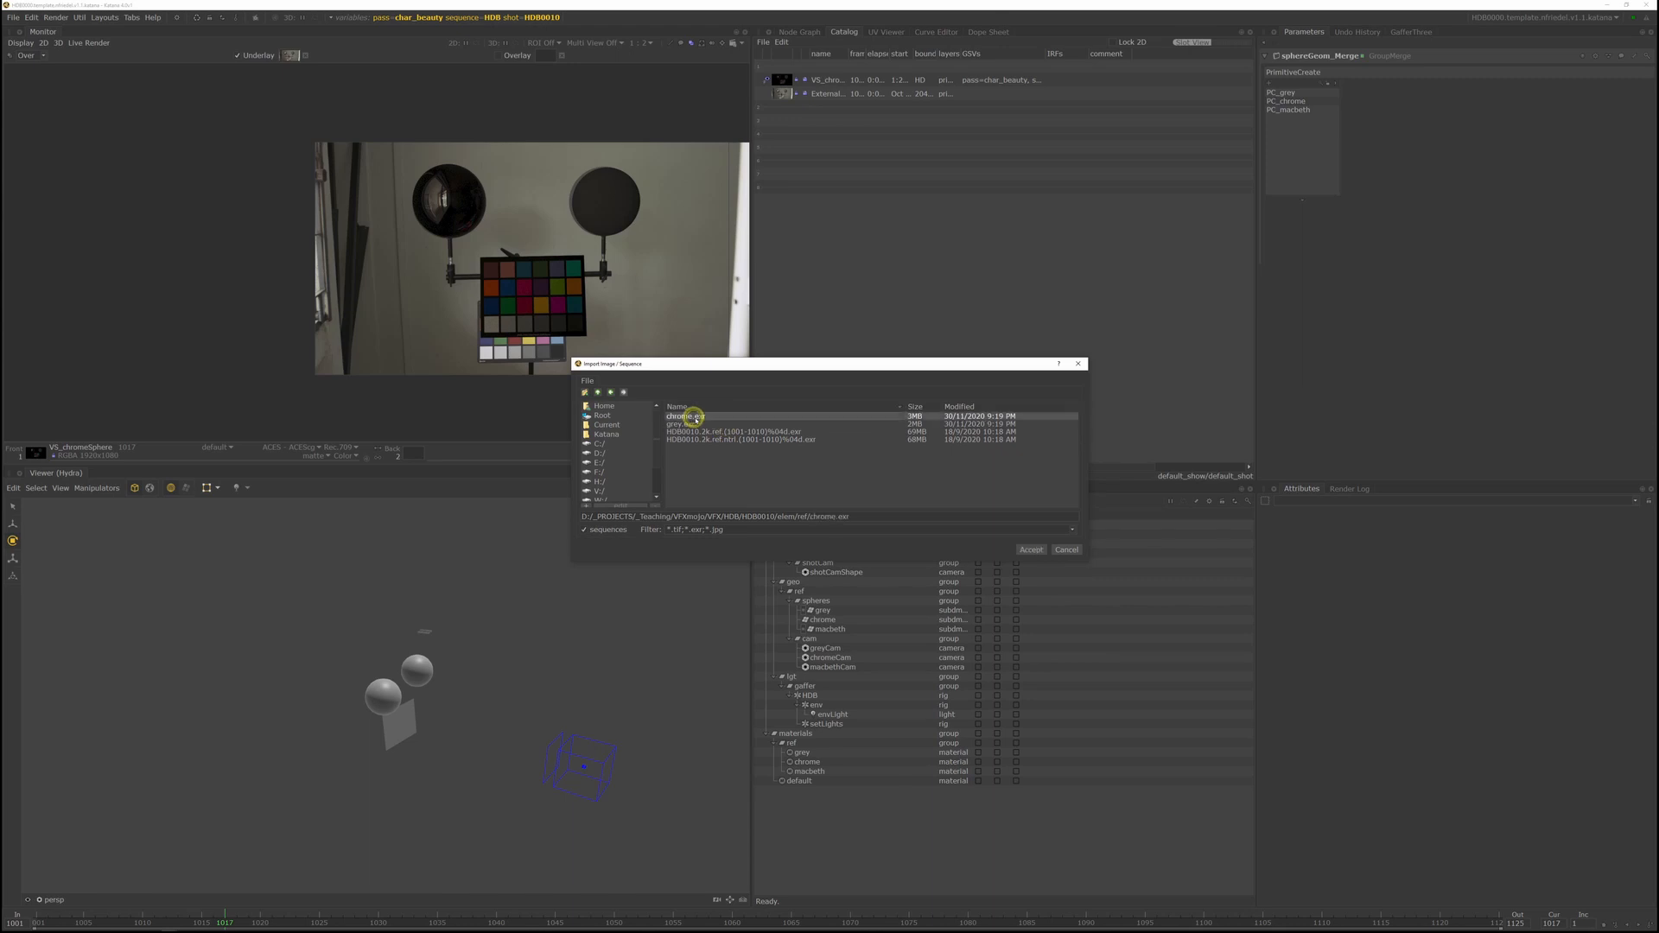
click(1030, 549)
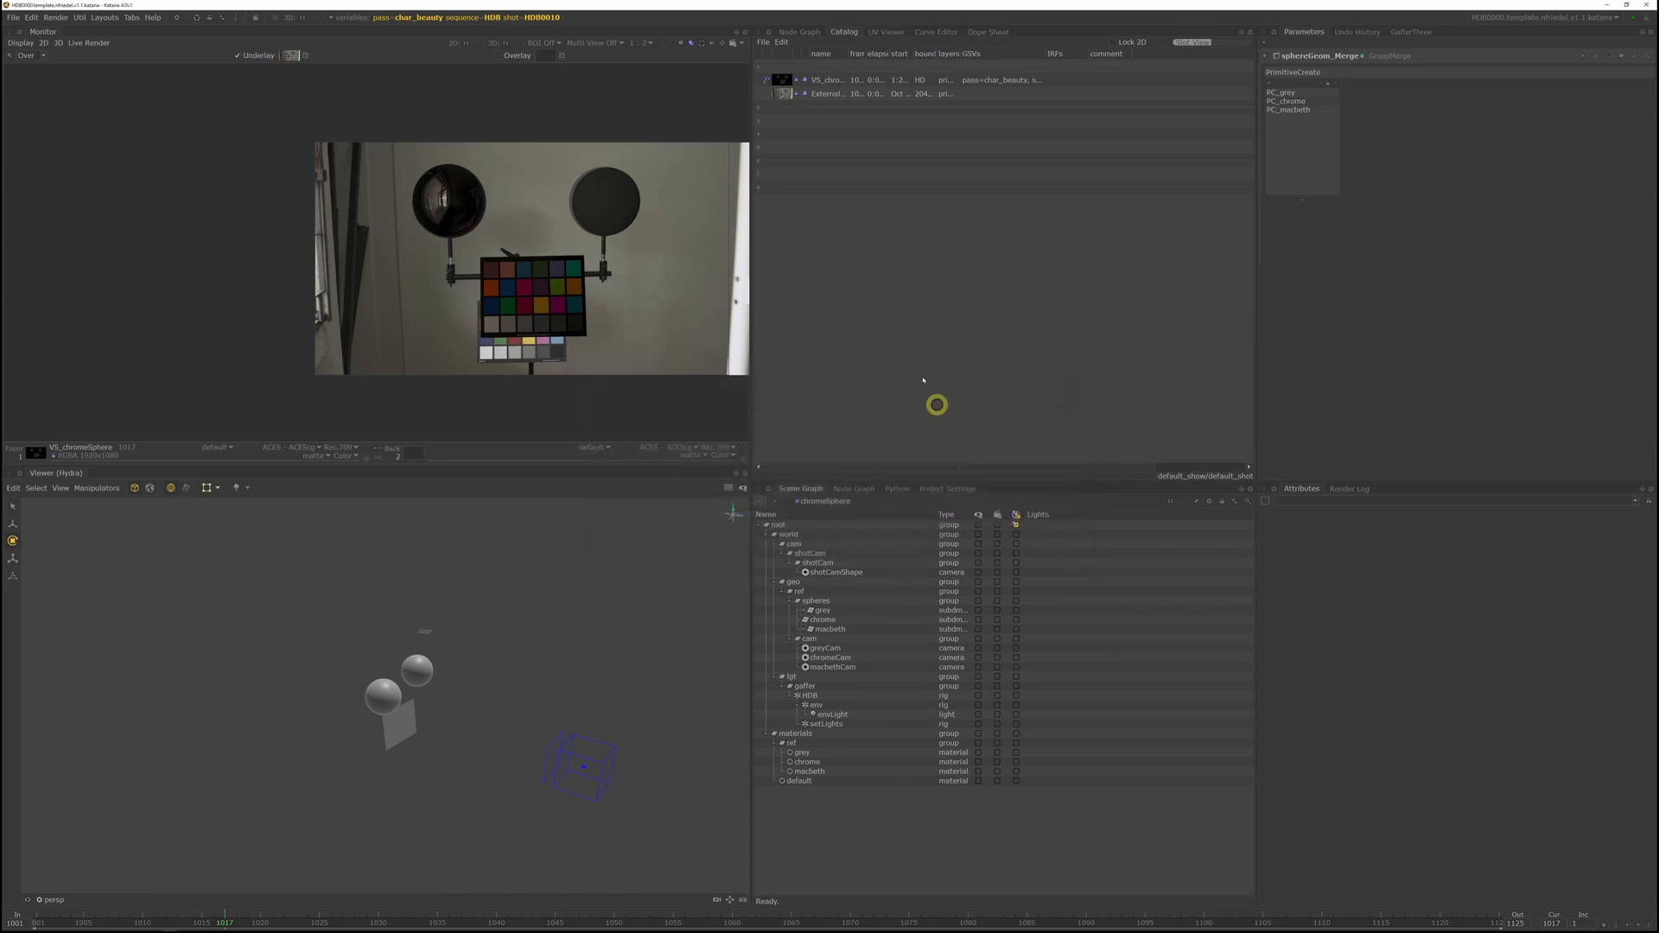
Set the imported chrome sphere image as the Monitor underlay and start a live render of the chromeSphere node
click(766, 80)
drag(788, 82, 291, 56)
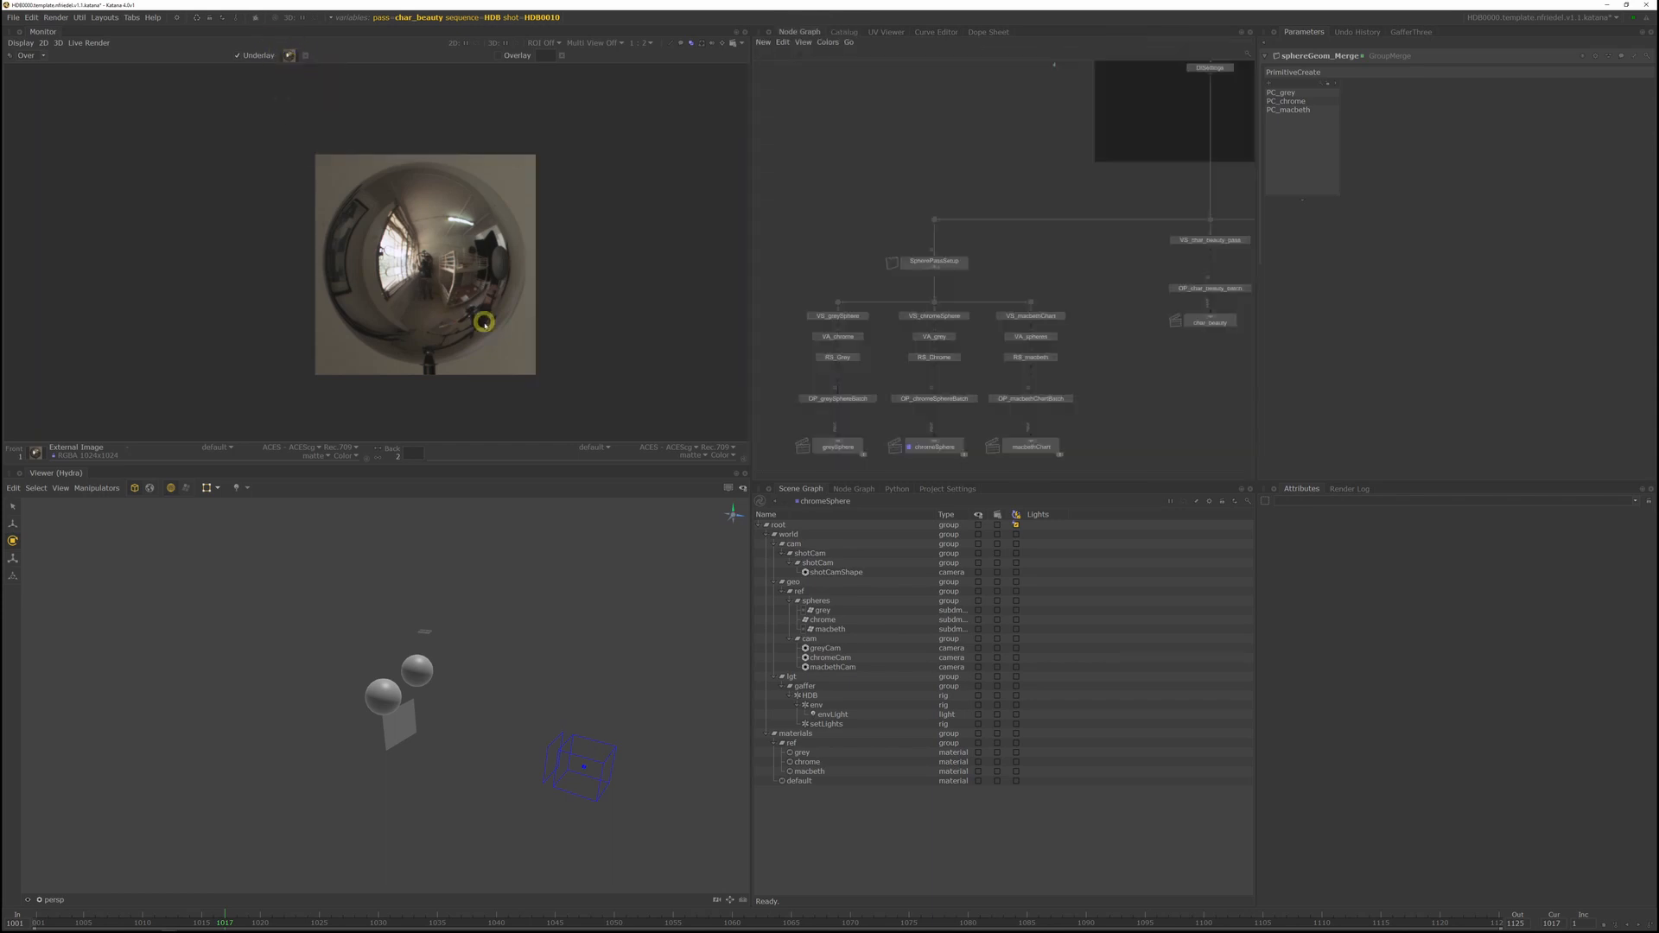
right_click(944, 448)
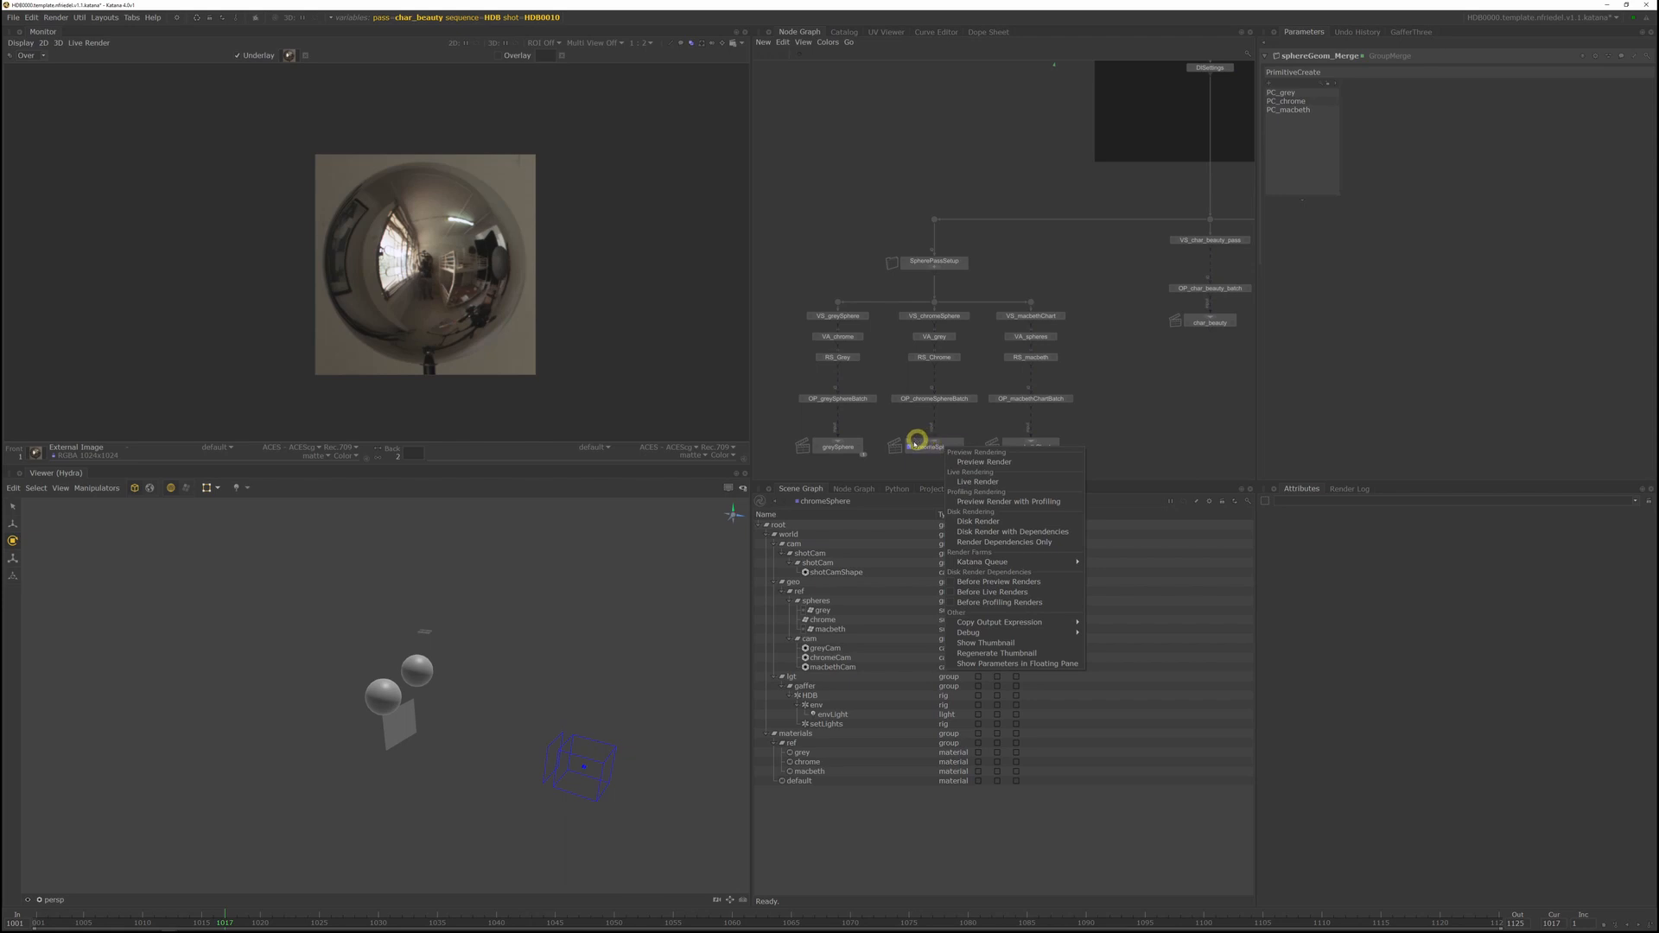
click(979, 481)
Select envLight in the scene graph and examine the reflections on the rendered chrome sphere
click(846, 713)
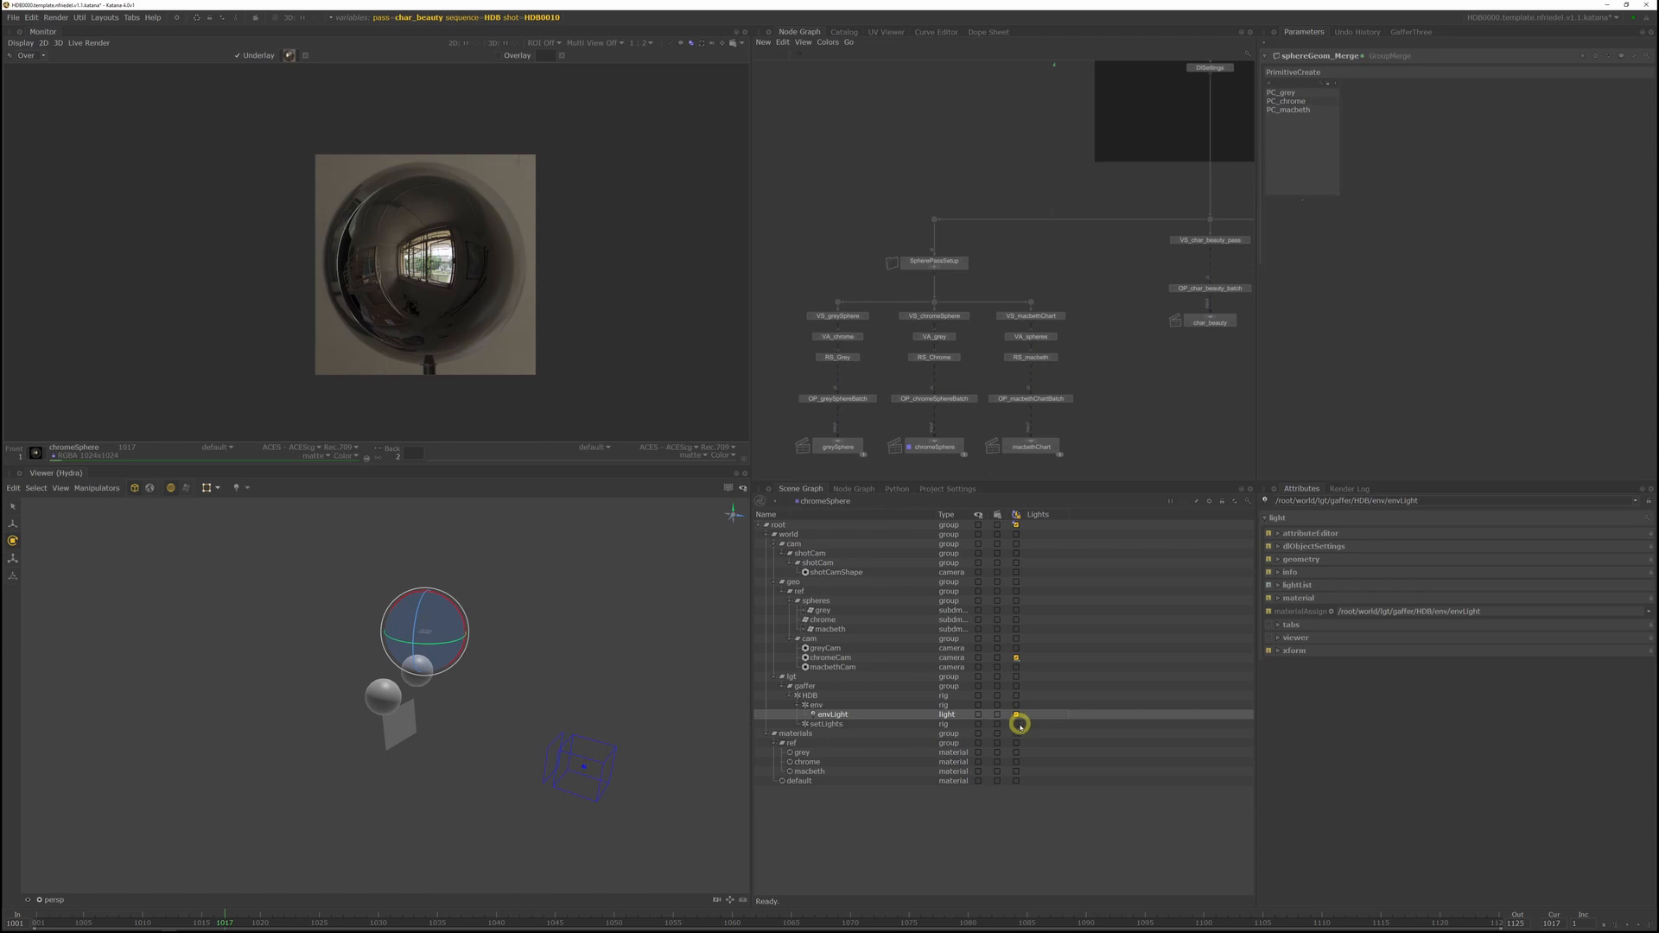
scroll(481, 266, up, 1)
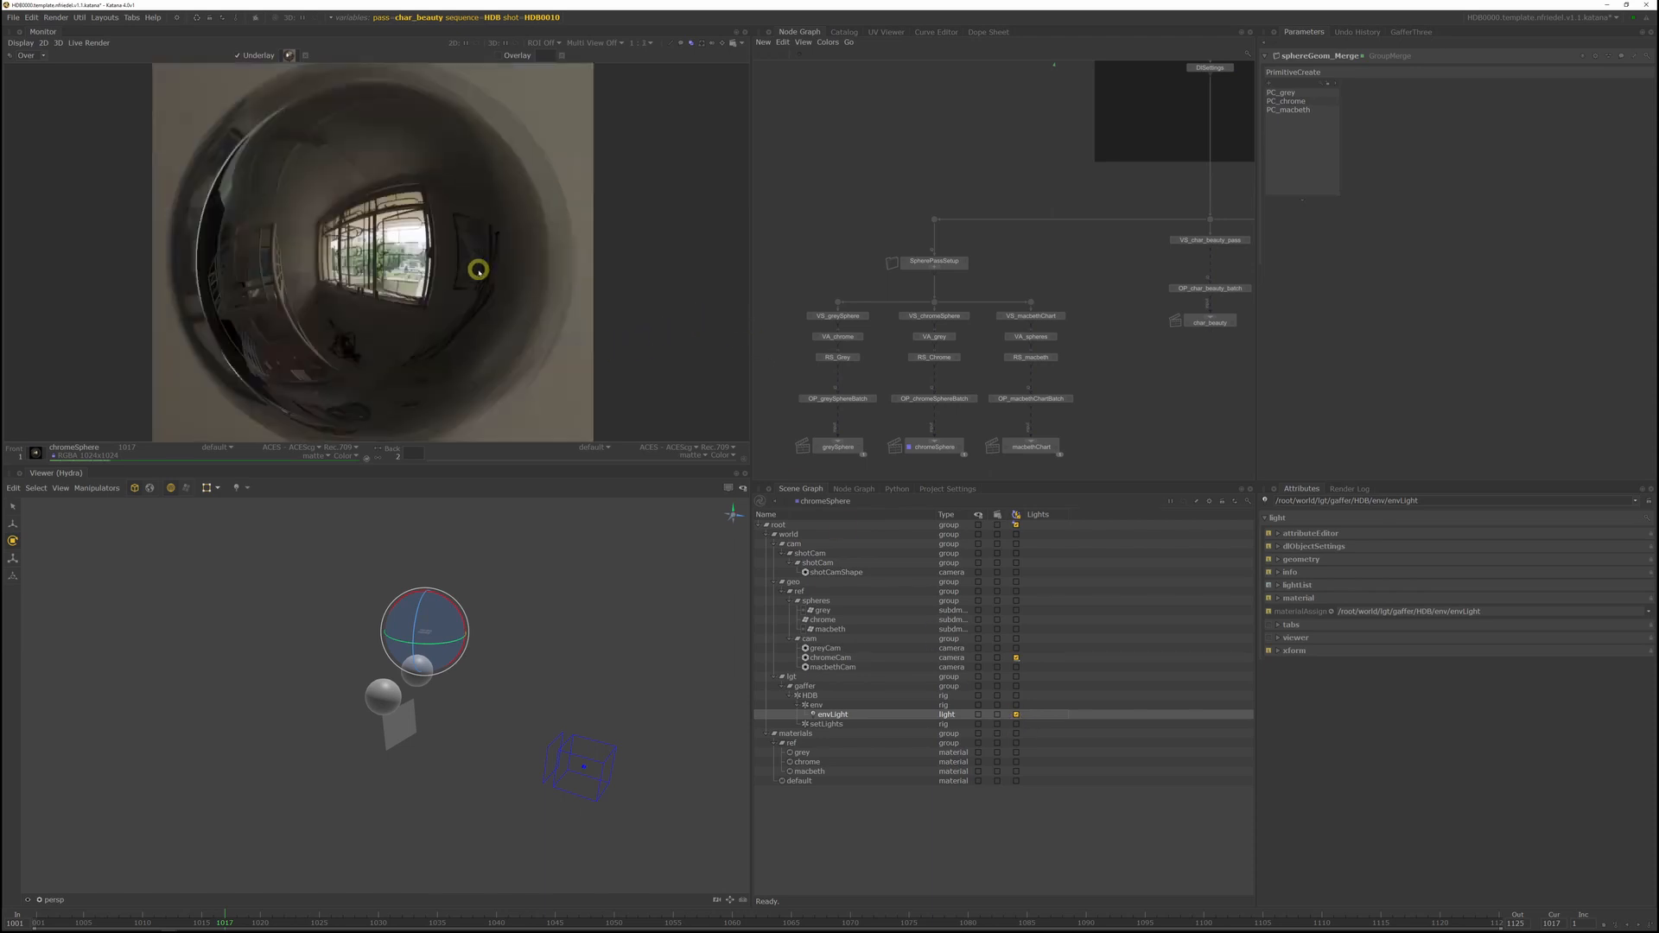
scroll(541, 263, down, 1)
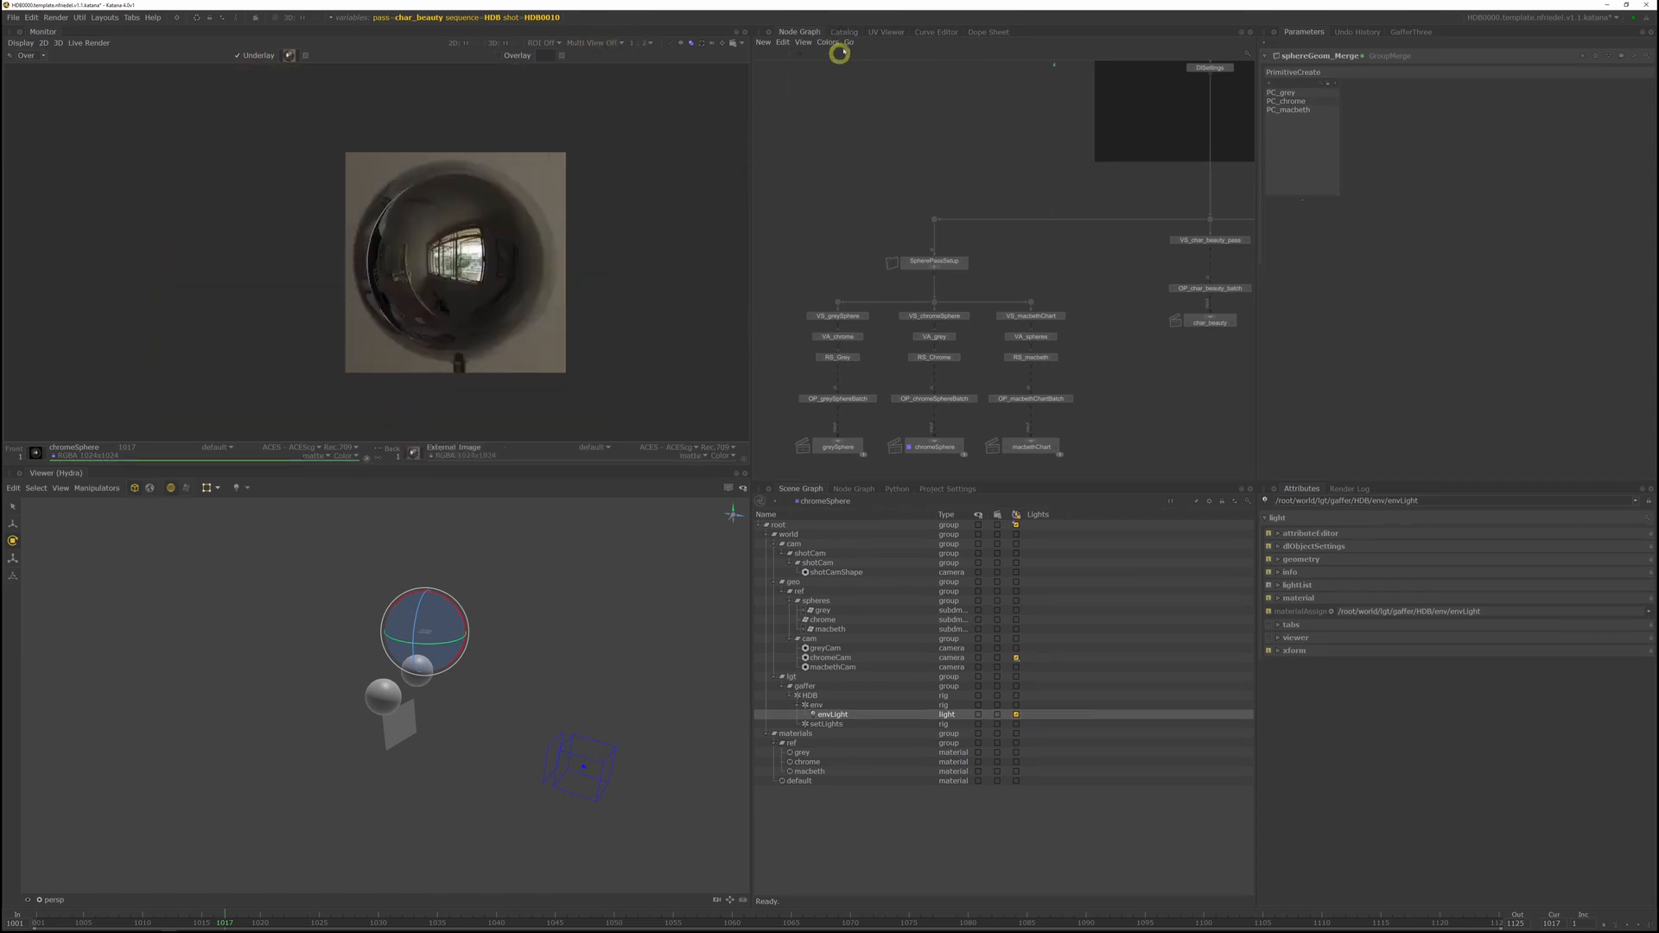
middle_drag(428, 280, 432, 285)
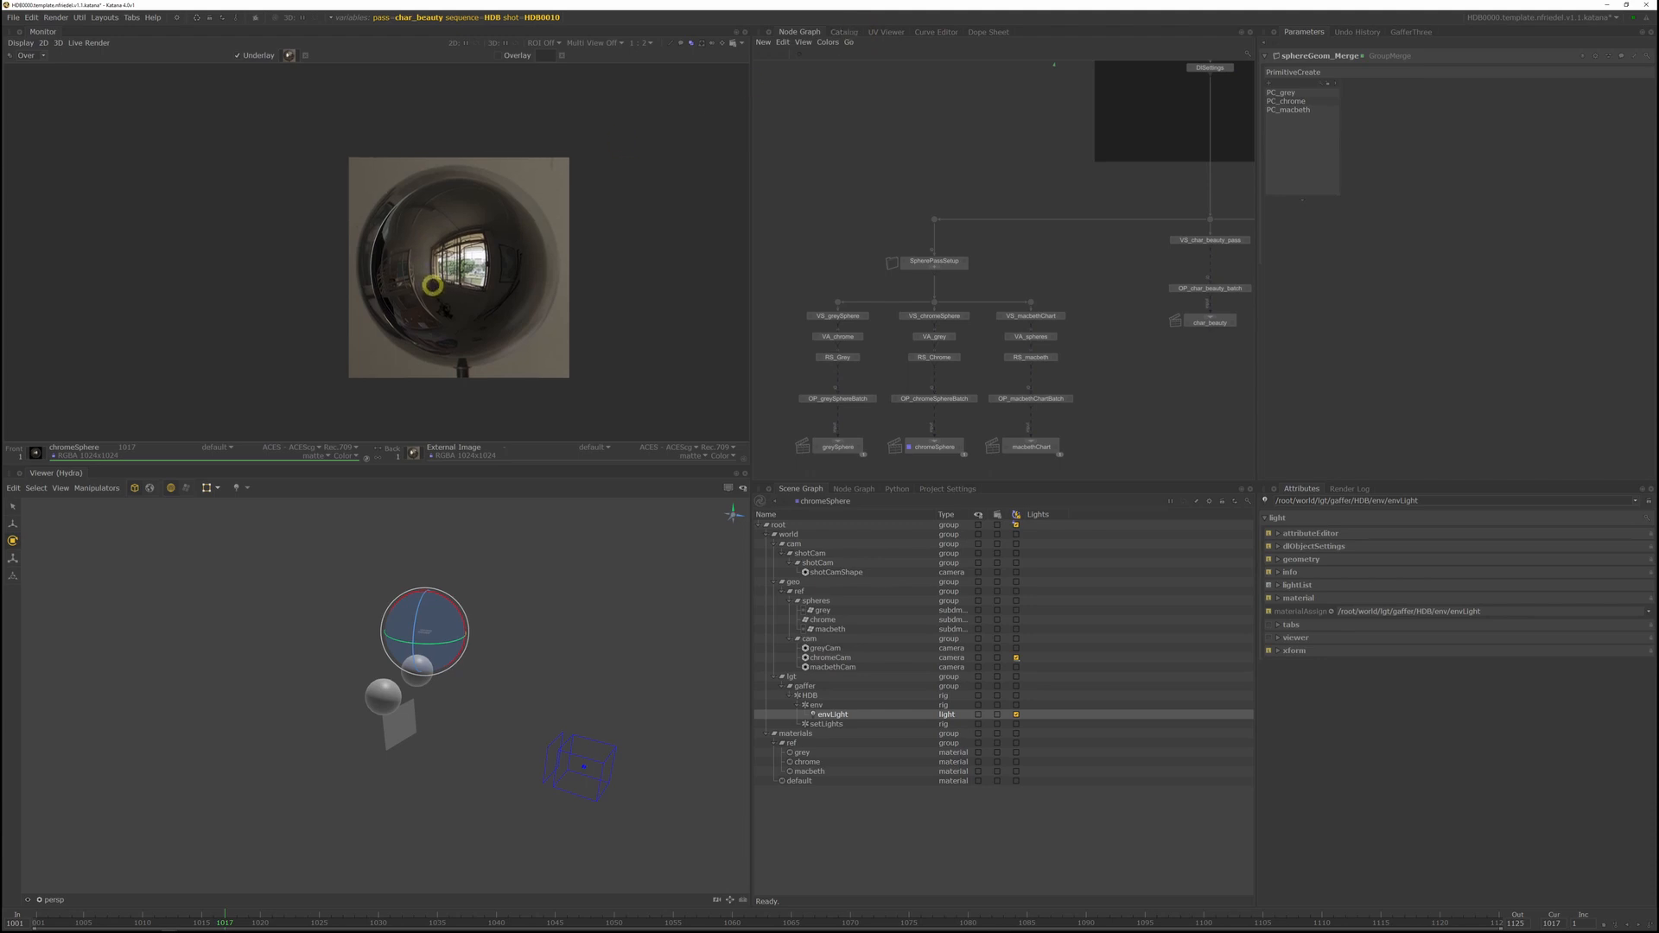
Set the Monitor to Horizontal Split to compare the chromeSphere render with the imported reference image
click(586, 44)
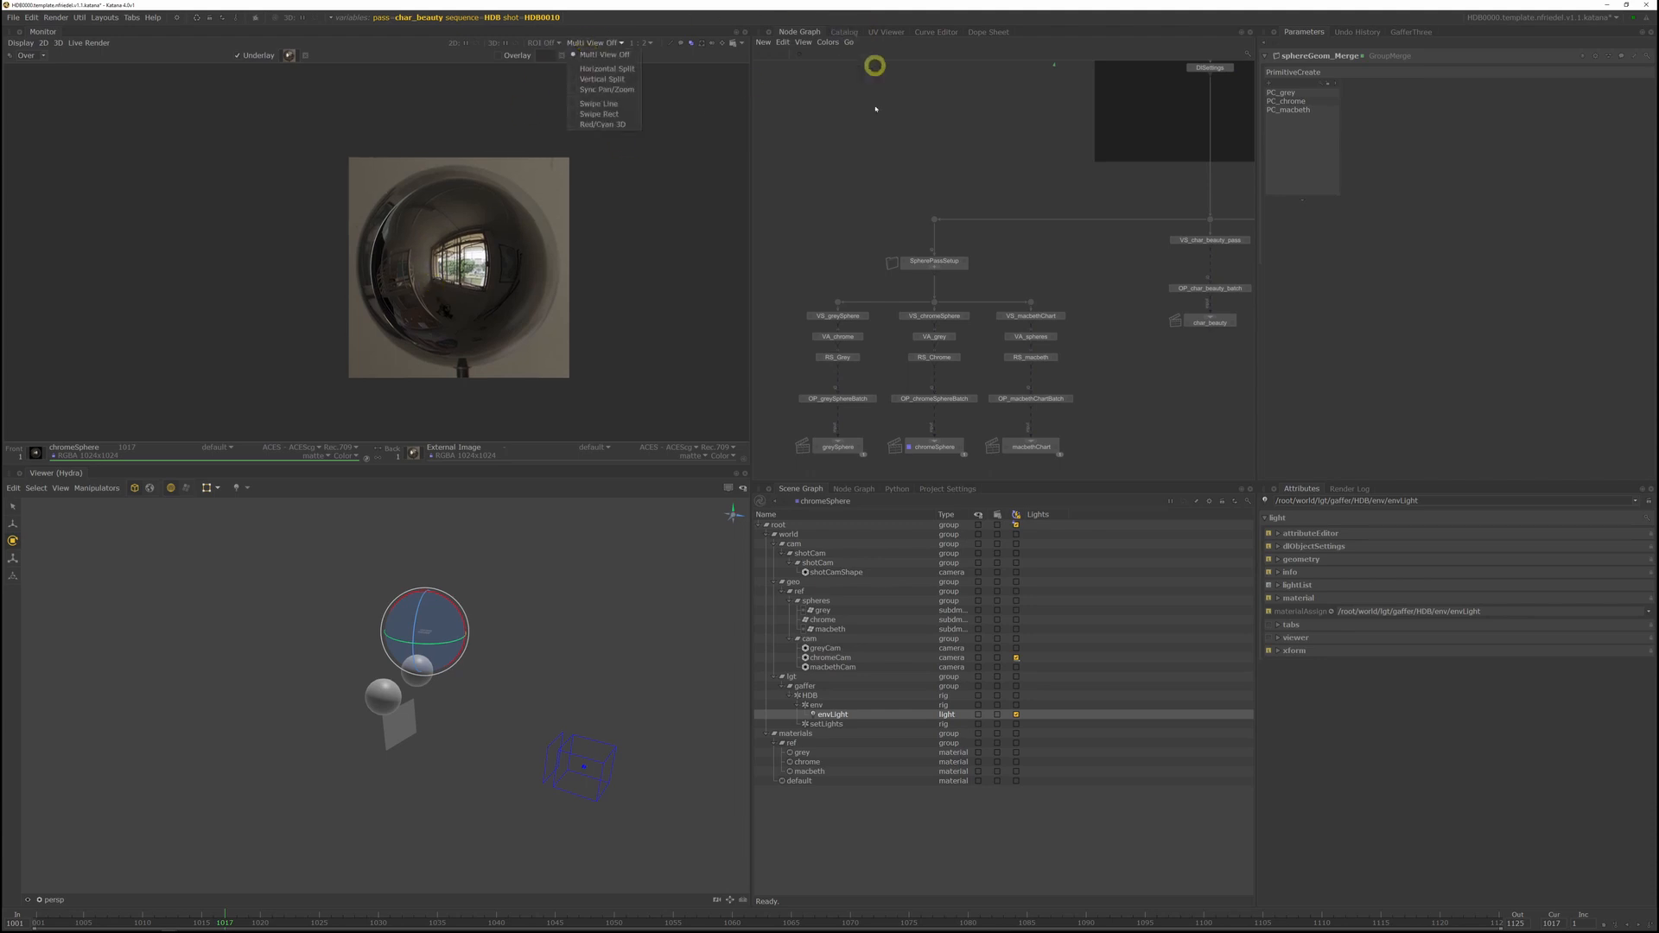
click(879, 162)
click(592, 43)
click(578, 68)
middle_drag(563, 217, 536, 111)
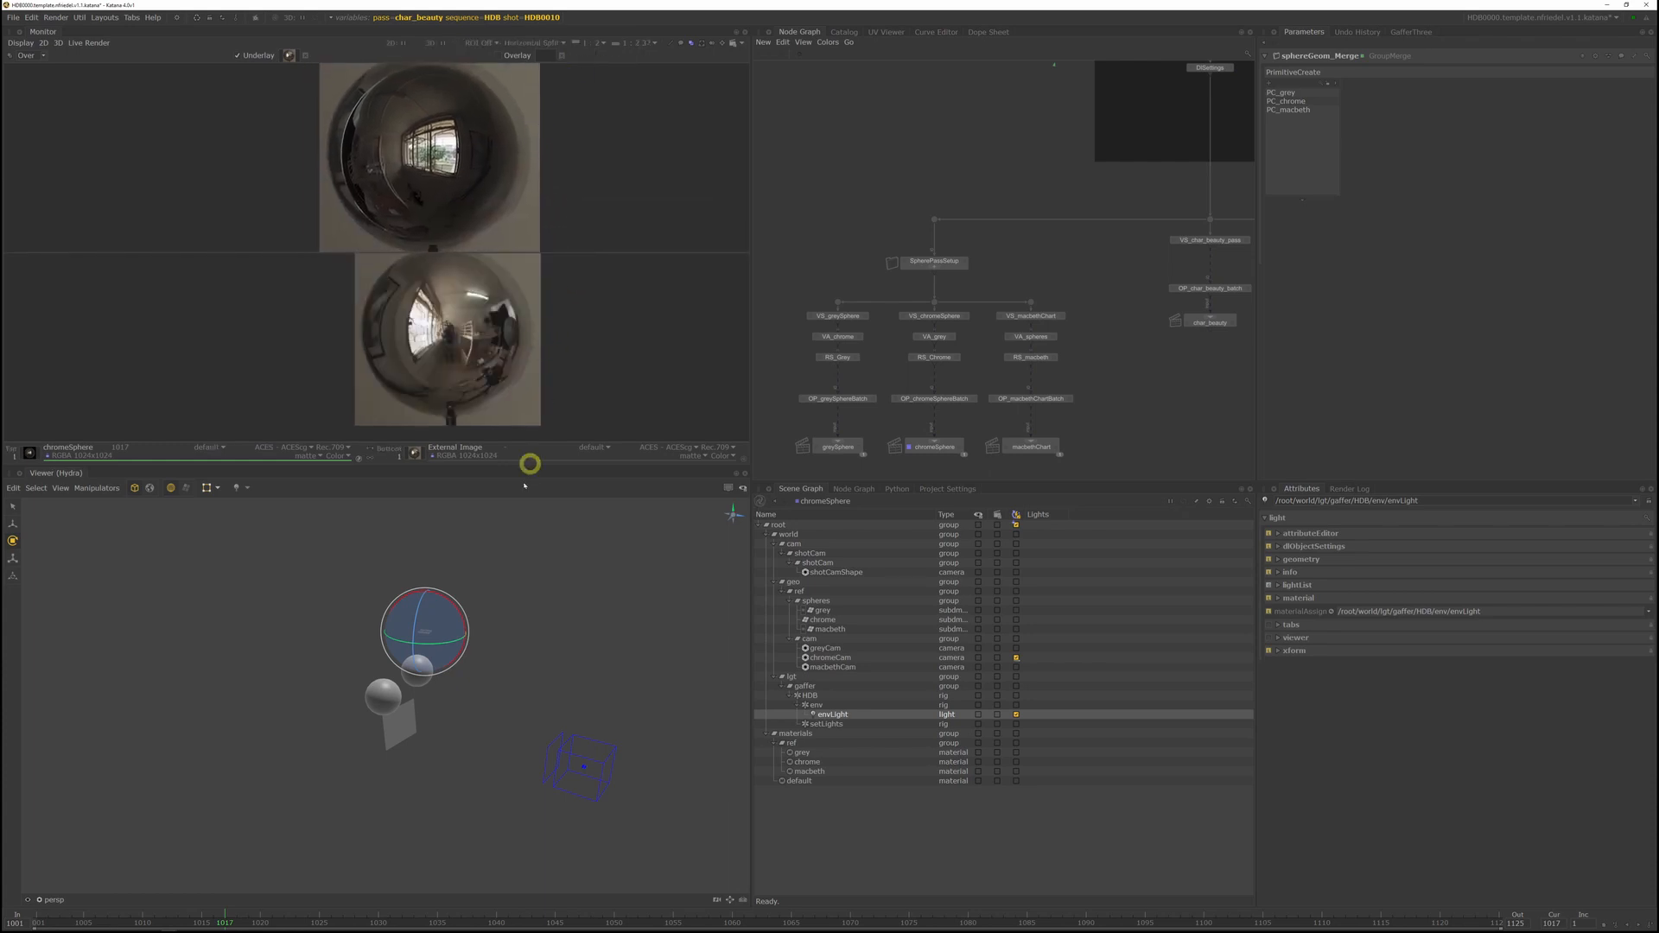
Enlarge the Monitor pane and line up the rendered and reference spheres one above the other
drag(543, 466, 536, 520)
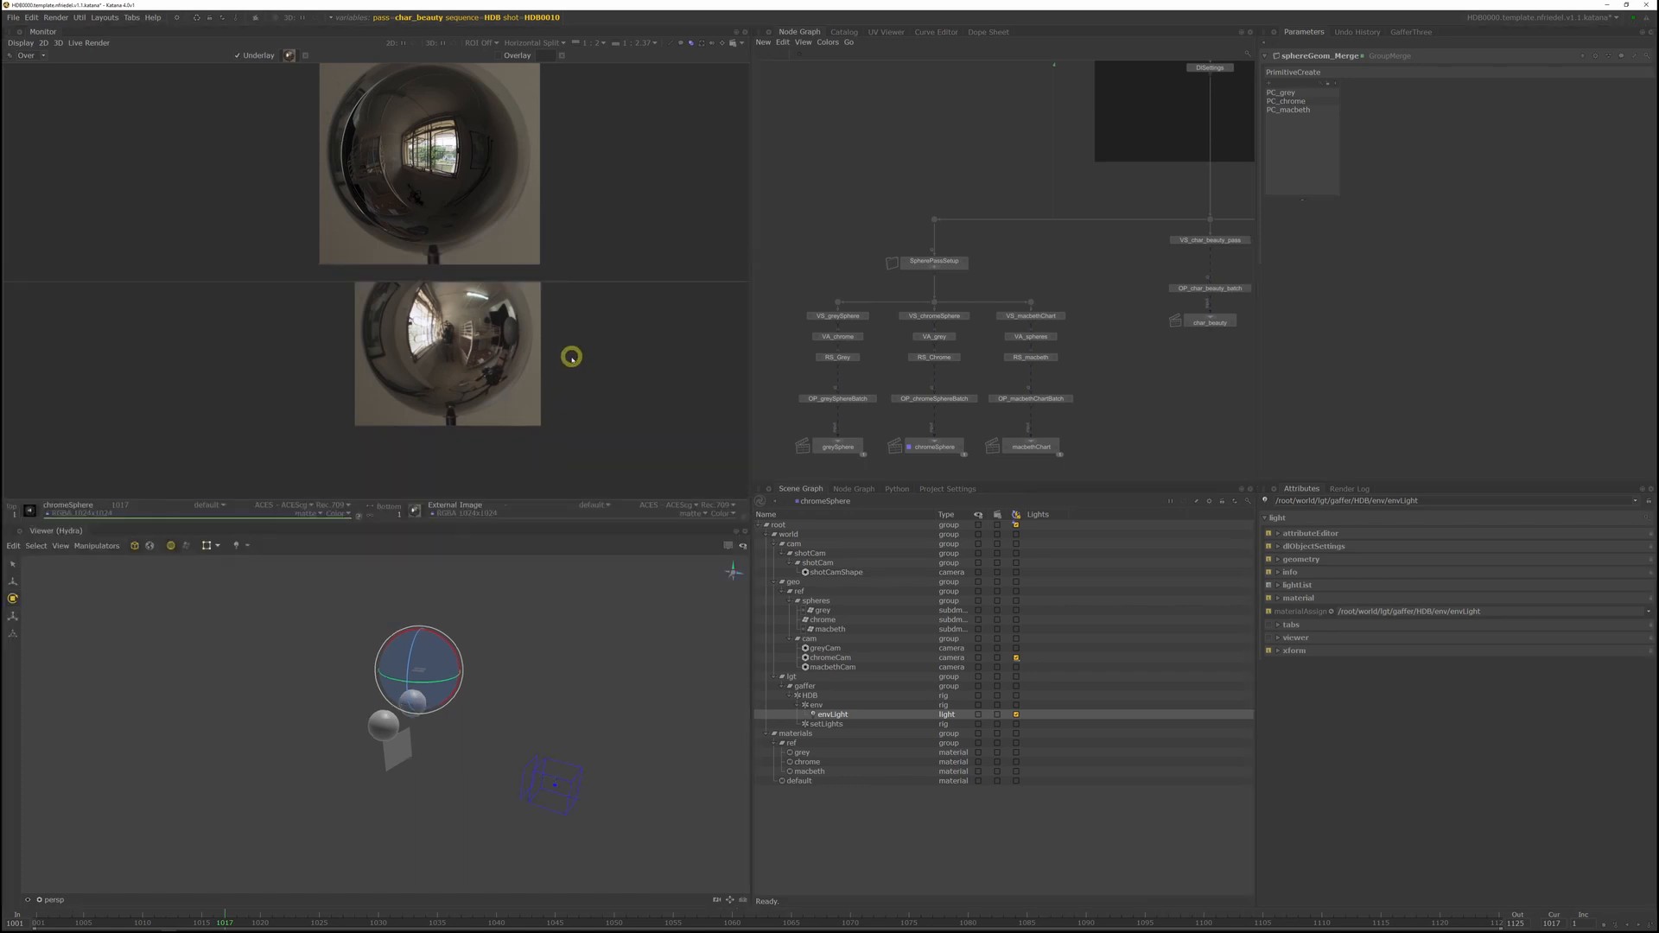
middle_drag(570, 355, 549, 415)
scroll(591, 212, down, 3)
scroll(588, 201, up, 3)
middle_drag(526, 400, 513, 396)
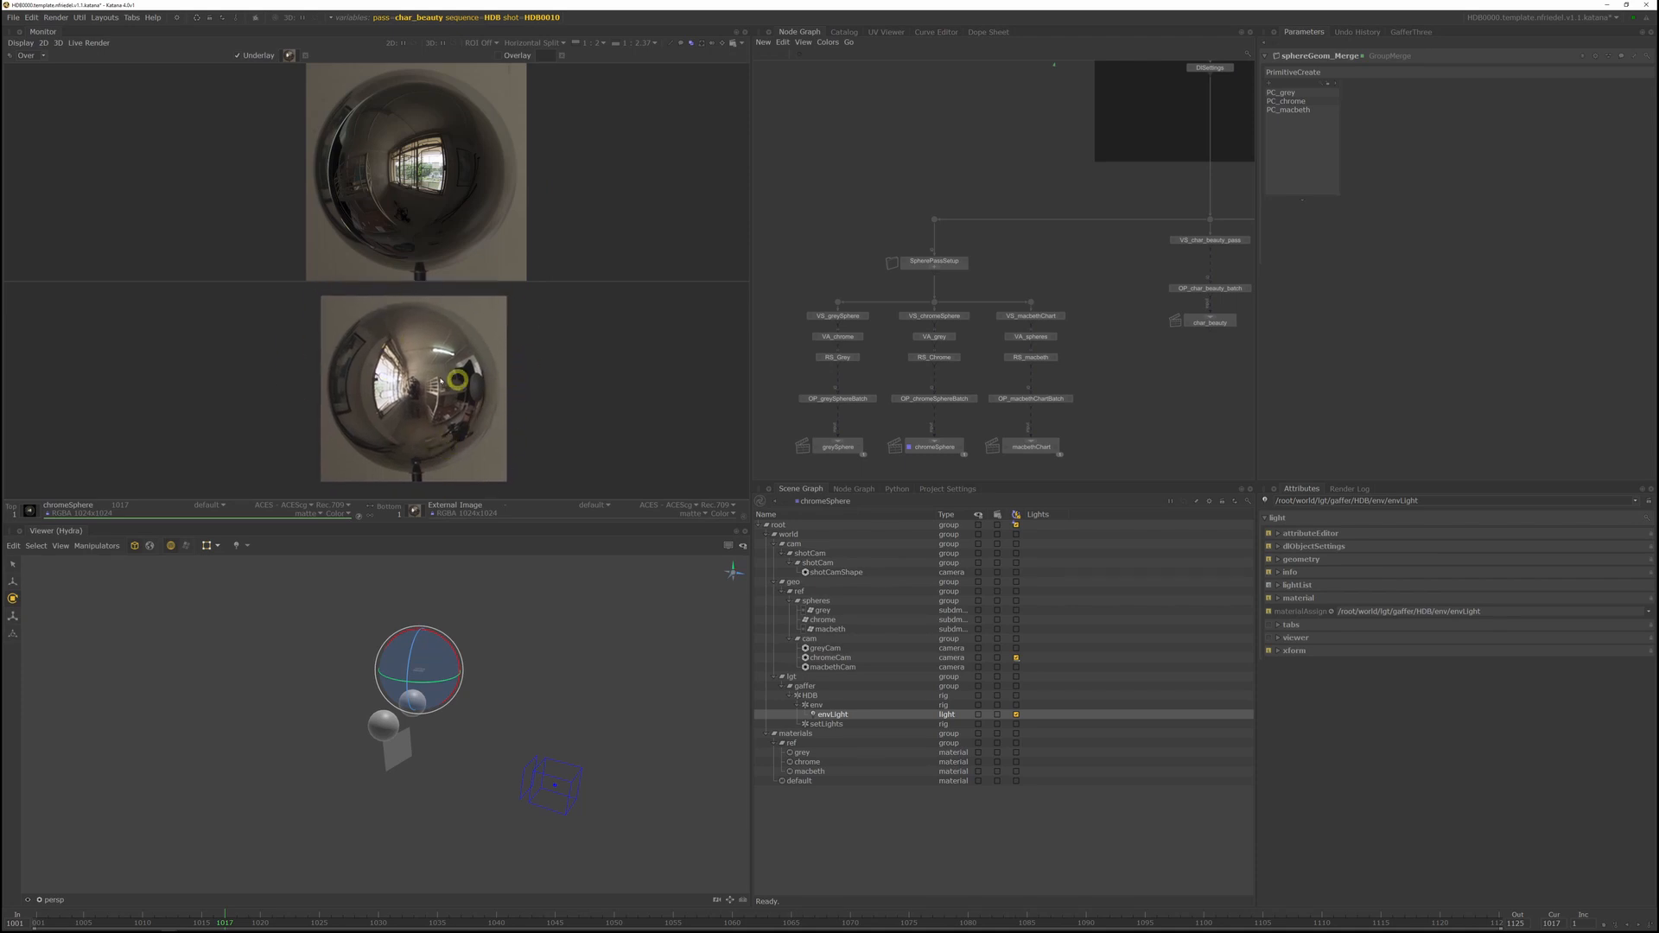
middle_drag(459, 160, 462, 160)
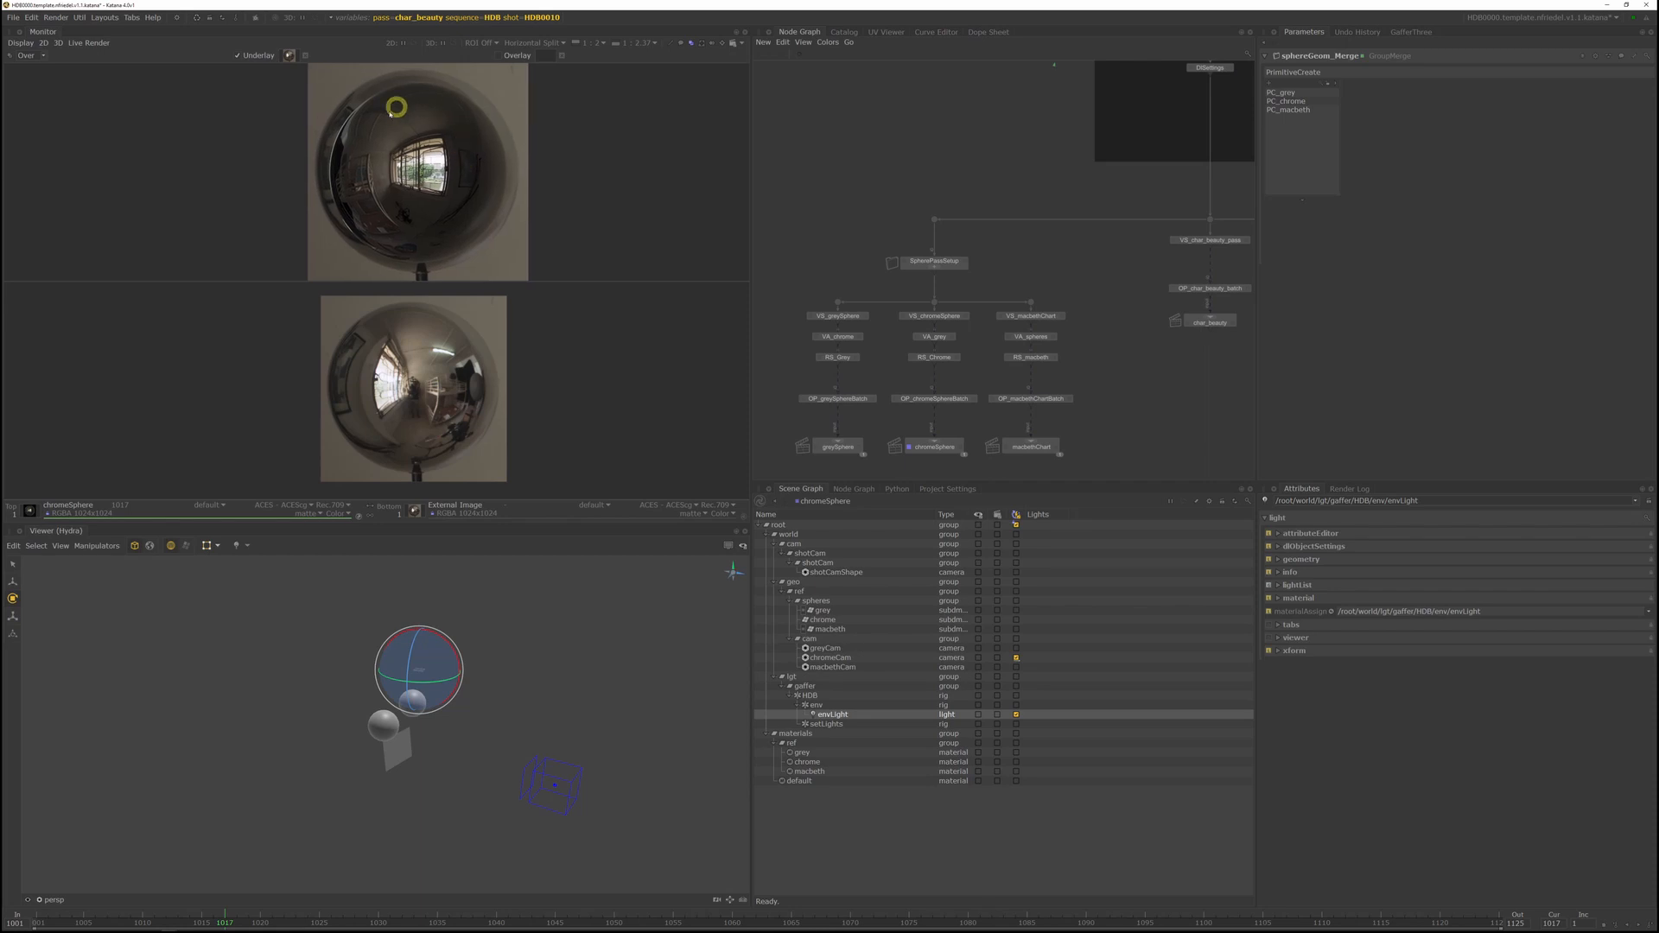
Check the images in the Catalog and change the Monitor comparison to Vertical Split
click(842, 32)
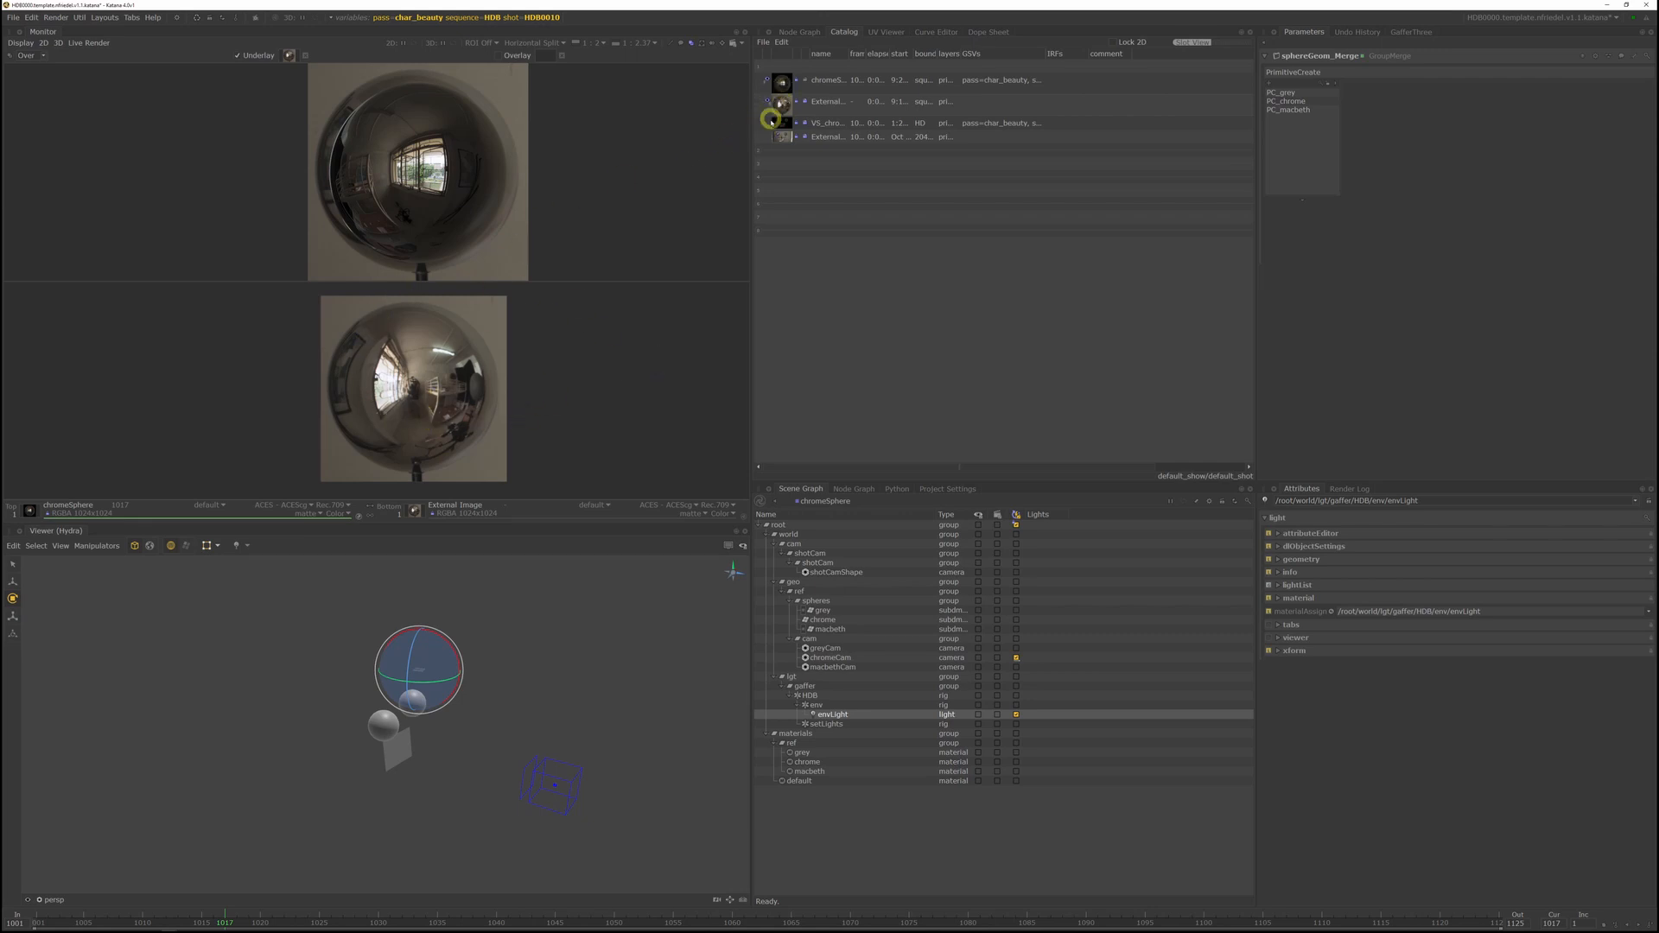
click(534, 42)
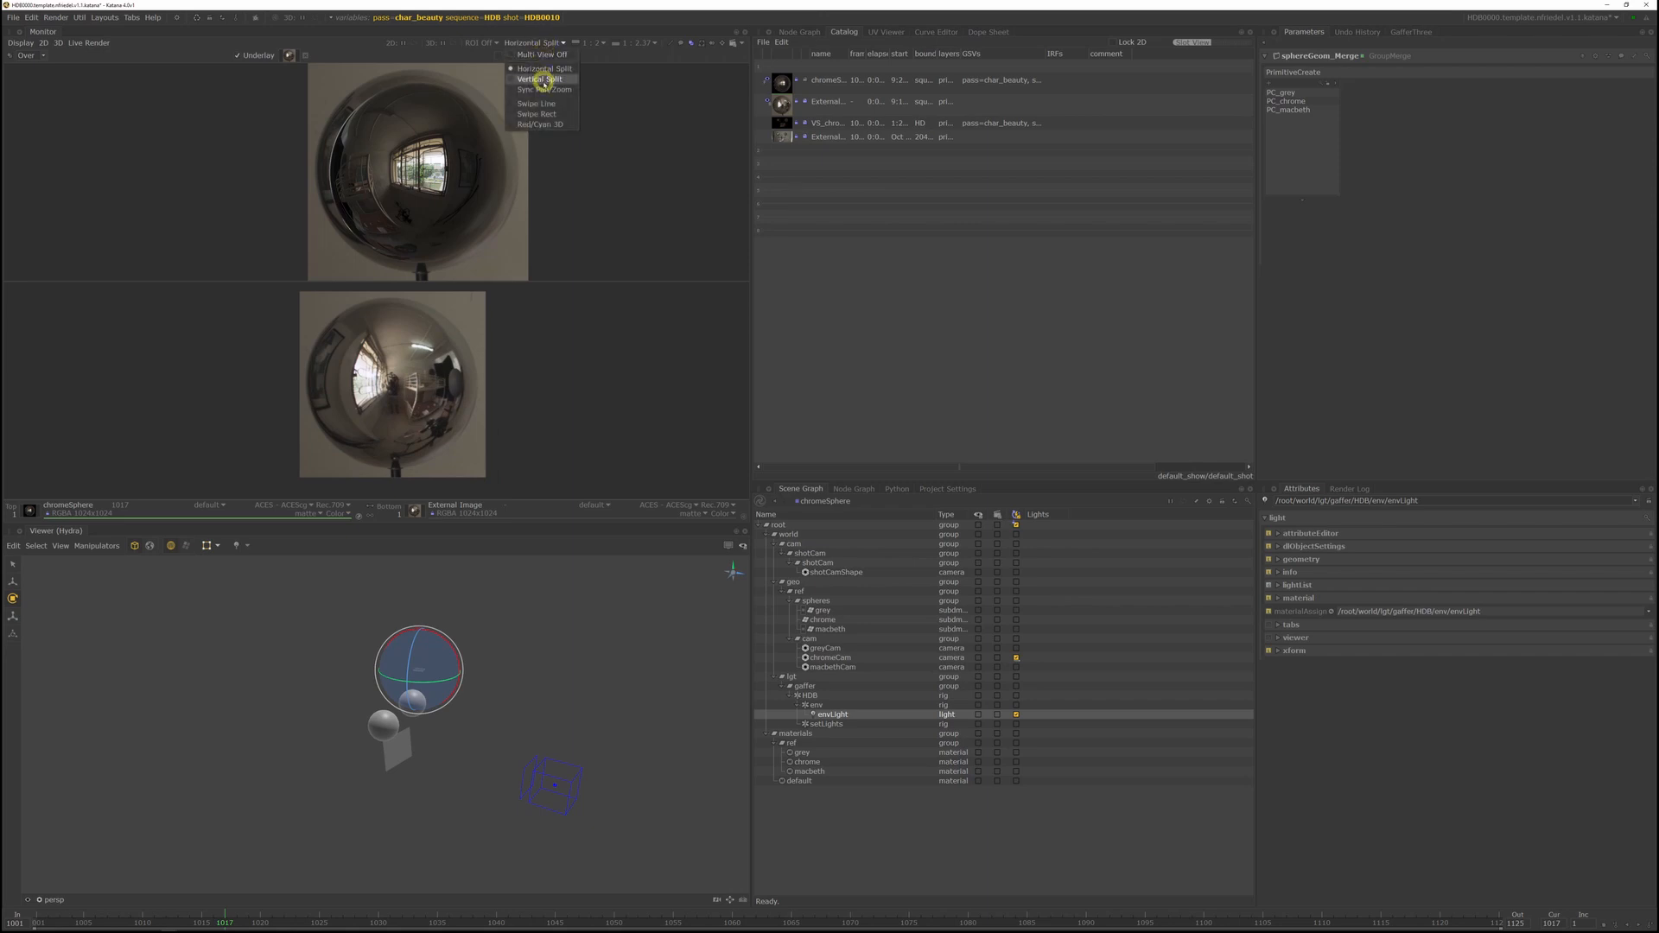
click(542, 78)
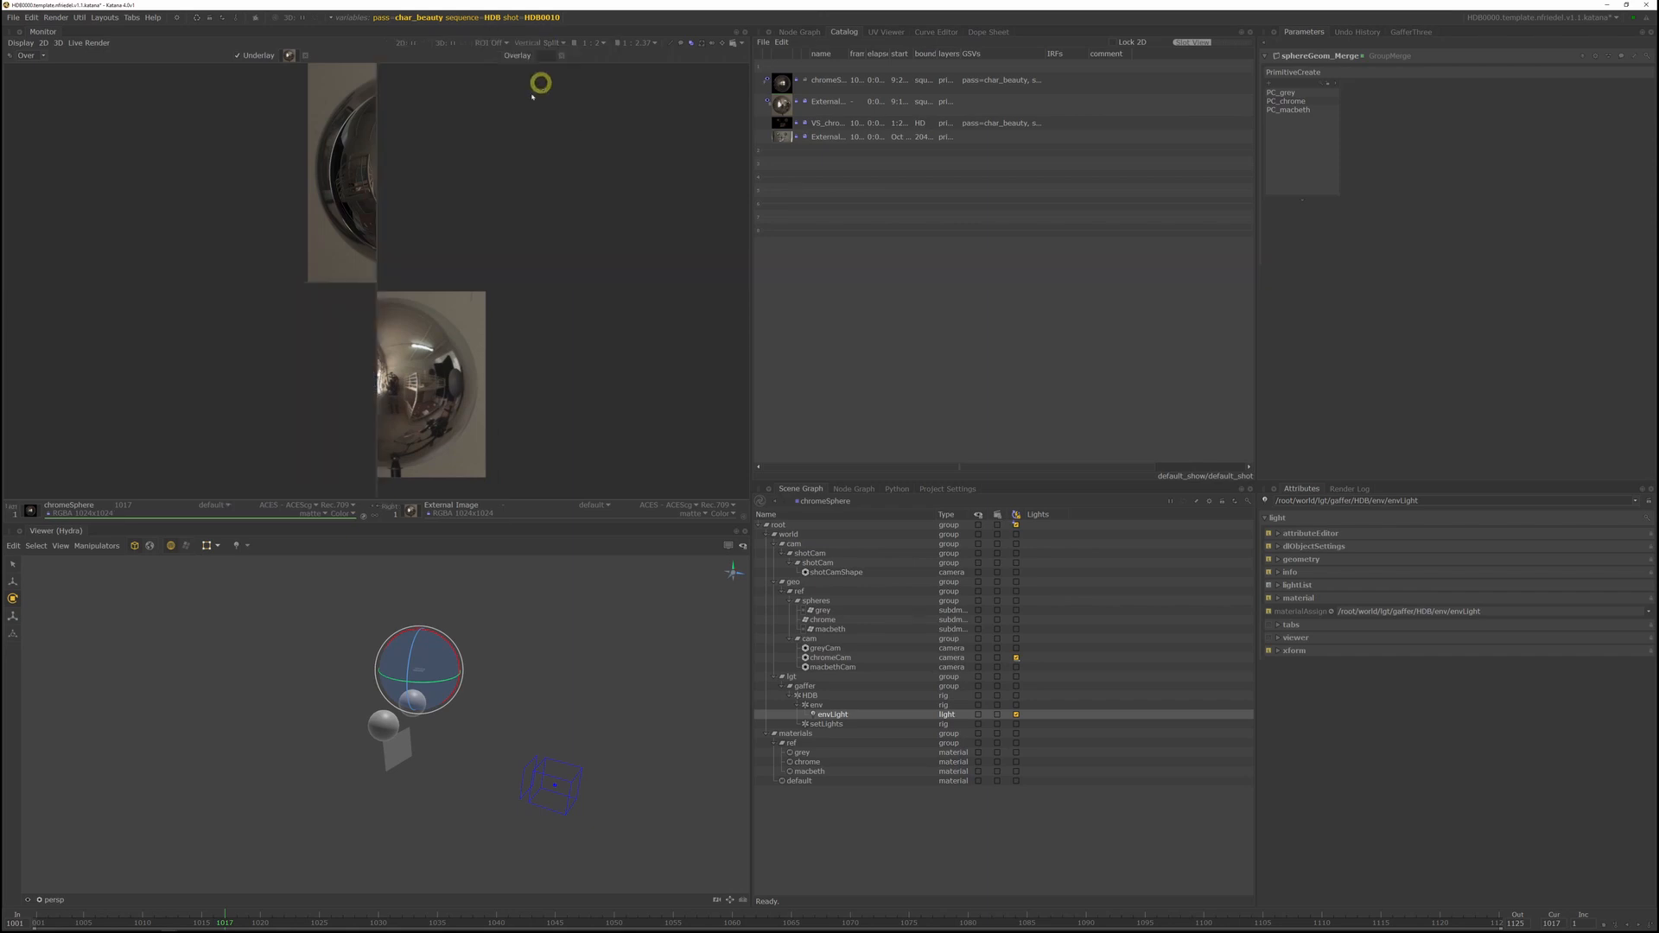
Turn on Sync Pan/Zoom for the Monitor comparison and frame the rendered and reference chrome spheres side by side
click(566, 39)
click(548, 84)
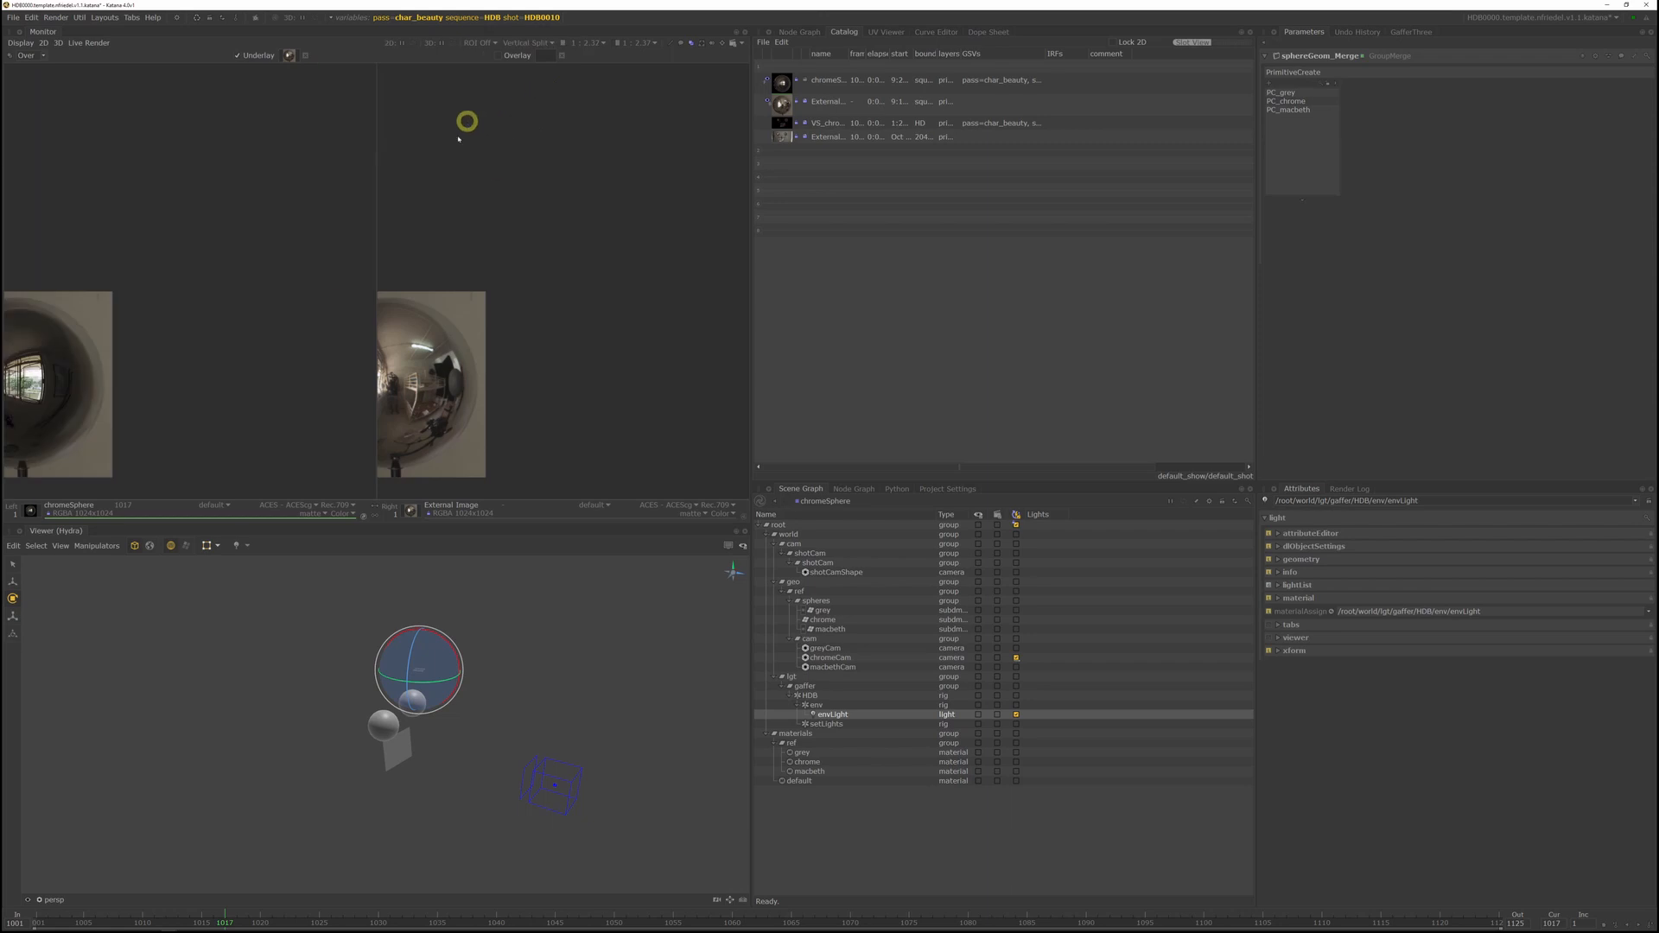
middle_drag(125, 343, 298, 264)
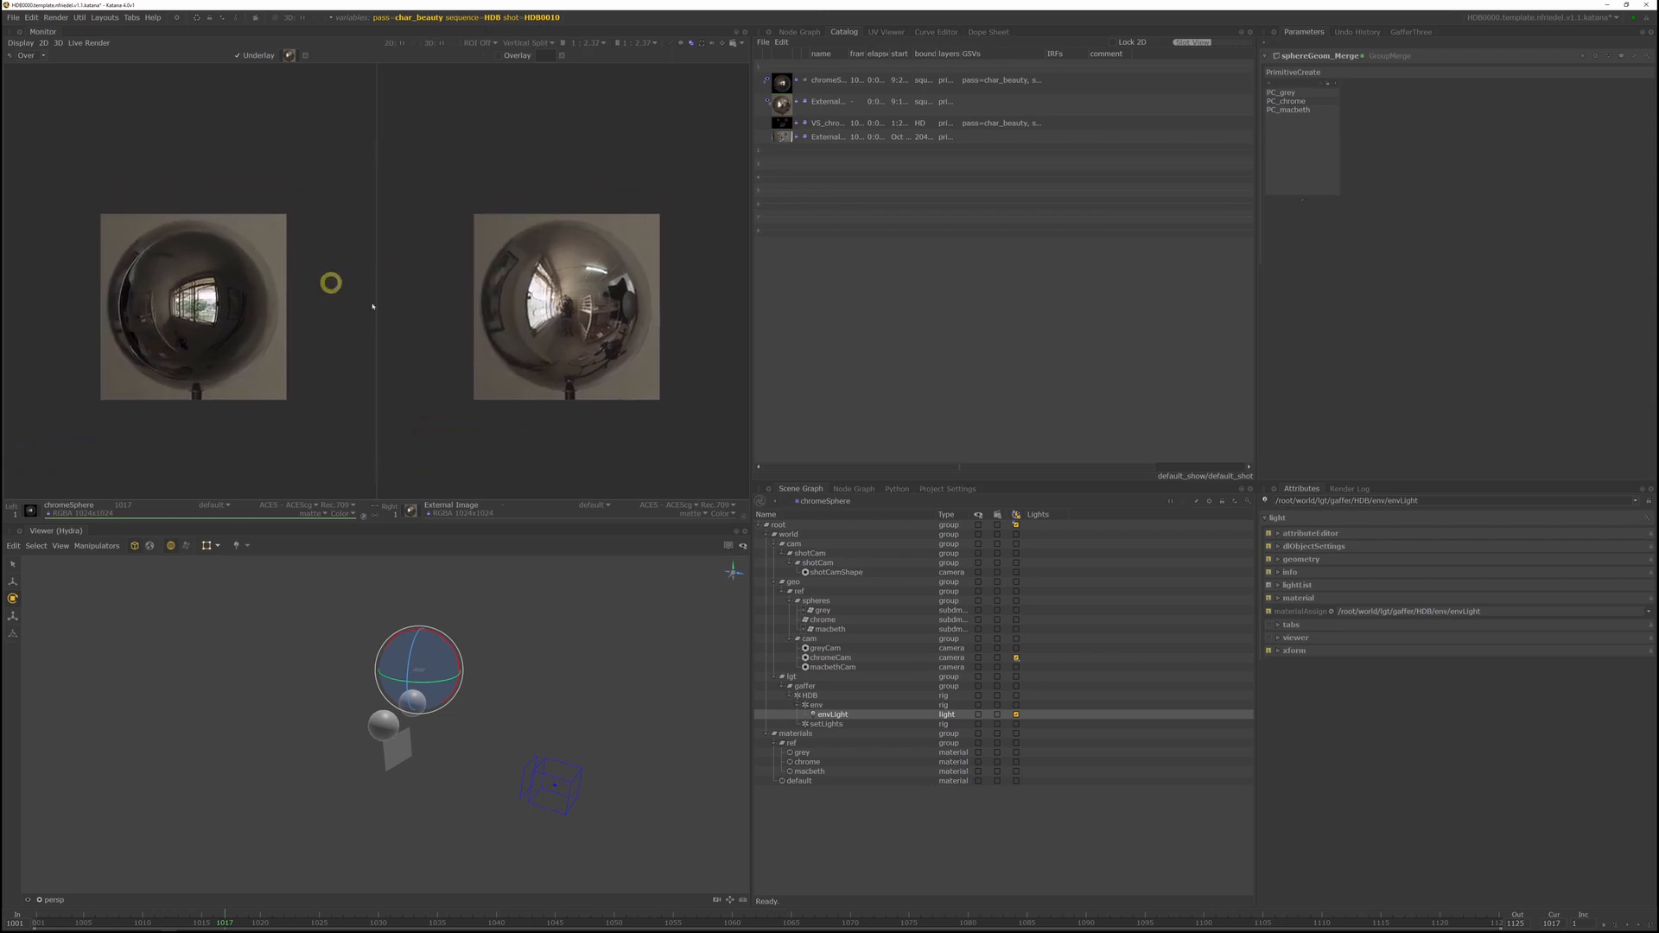
middle_drag(597, 398, 607, 349)
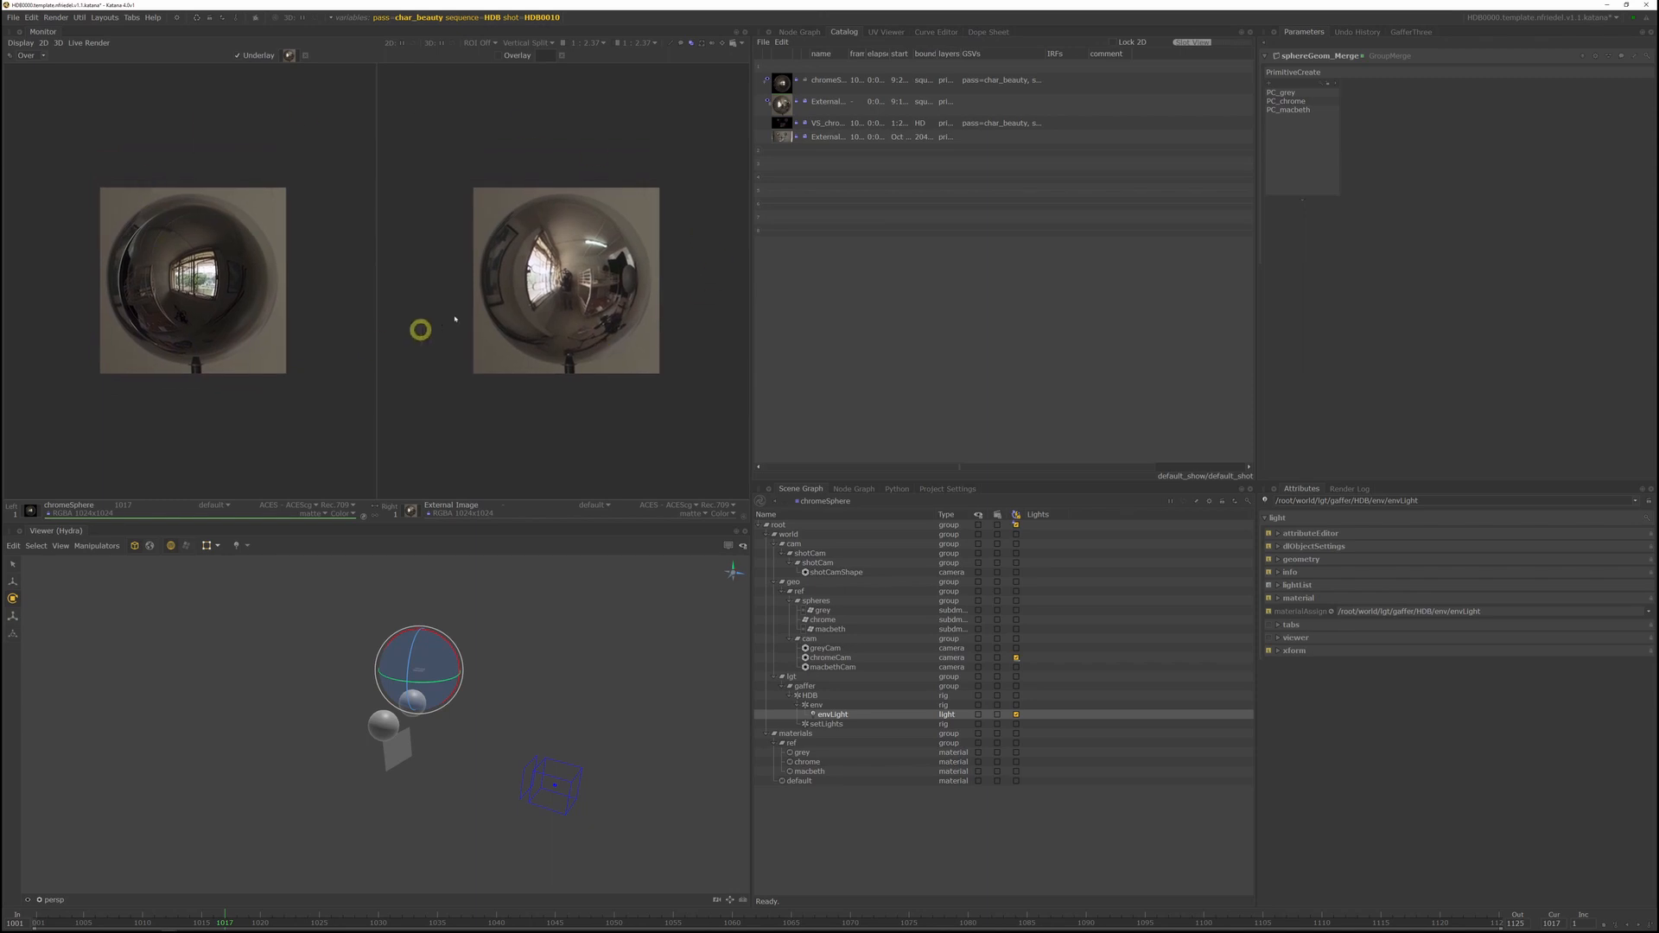
mouse_move(583, 270)
middle_down()
mouse_move(622, 267)
mouse_move(593, 270)
middle_up()
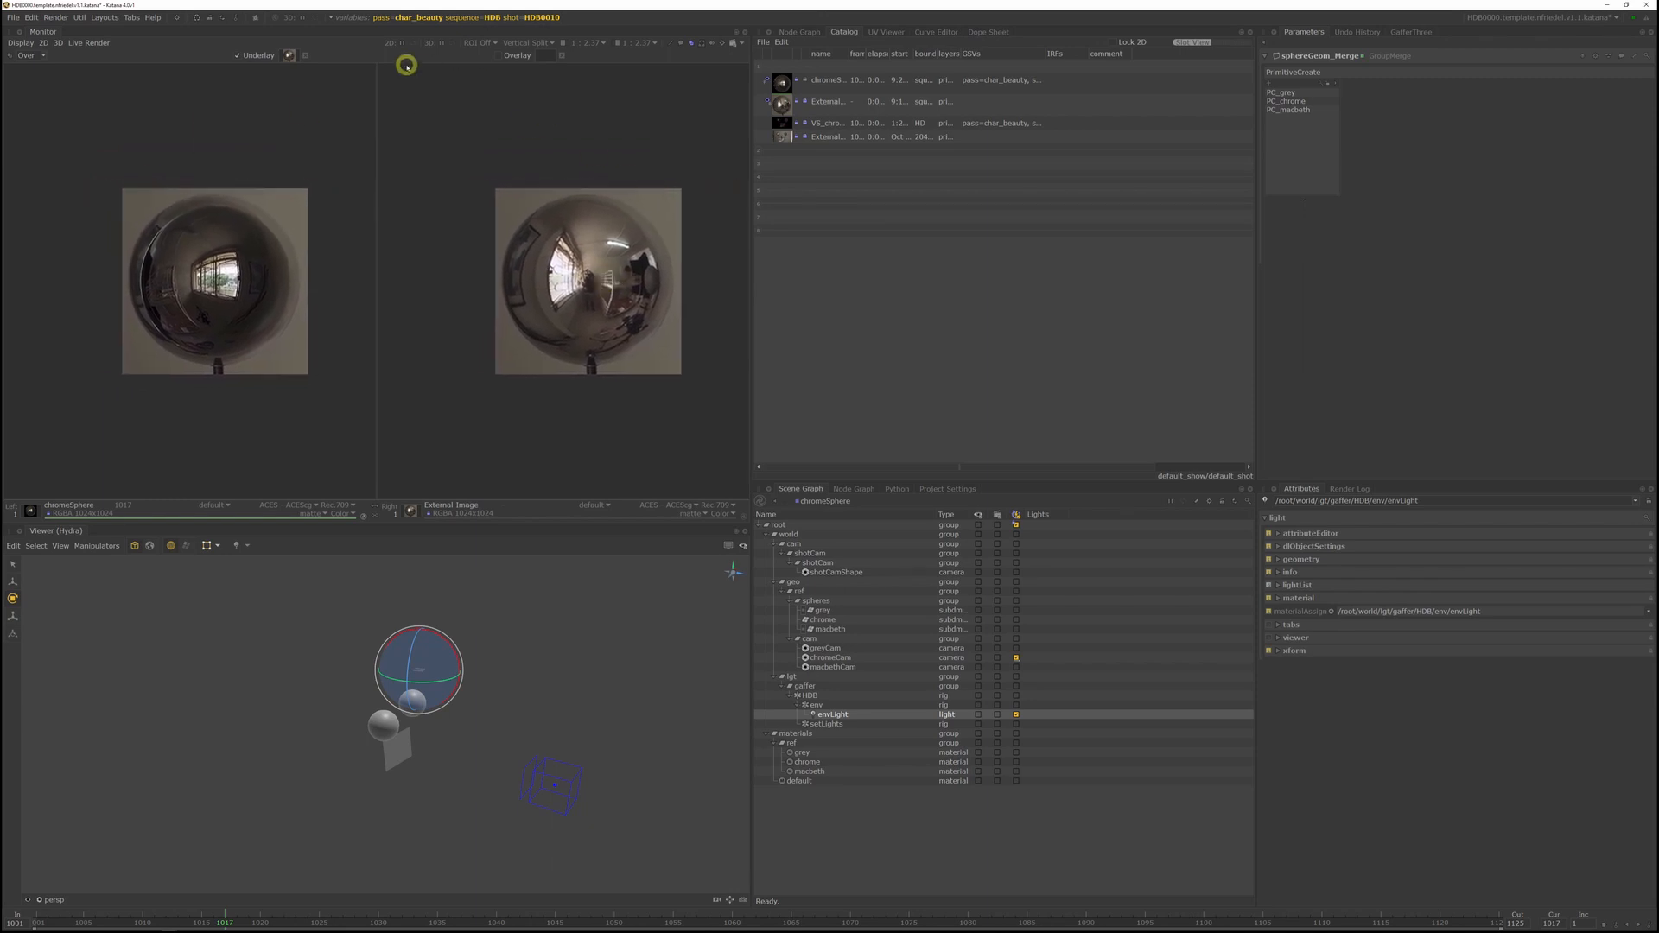
Try the Swipe Line comparison mode with a diagonal swipe across the rendered and reference chrome spheres
click(519, 43)
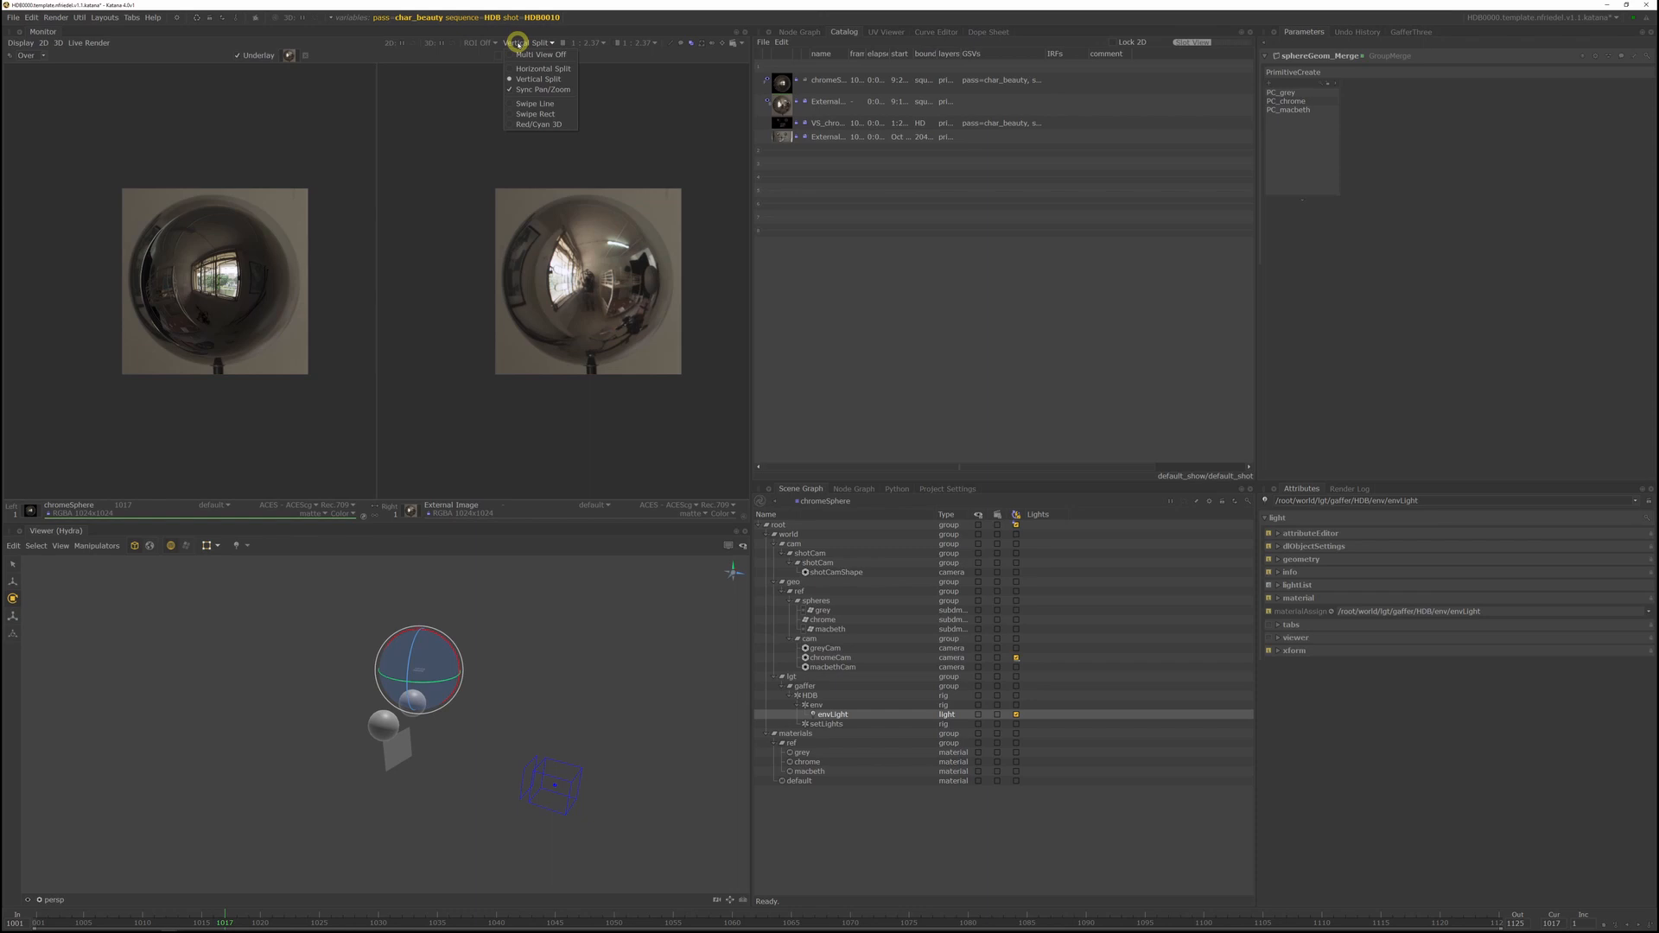
click(515, 104)
middle_drag(273, 289, 413, 260)
drag(450, 237, 593, 41)
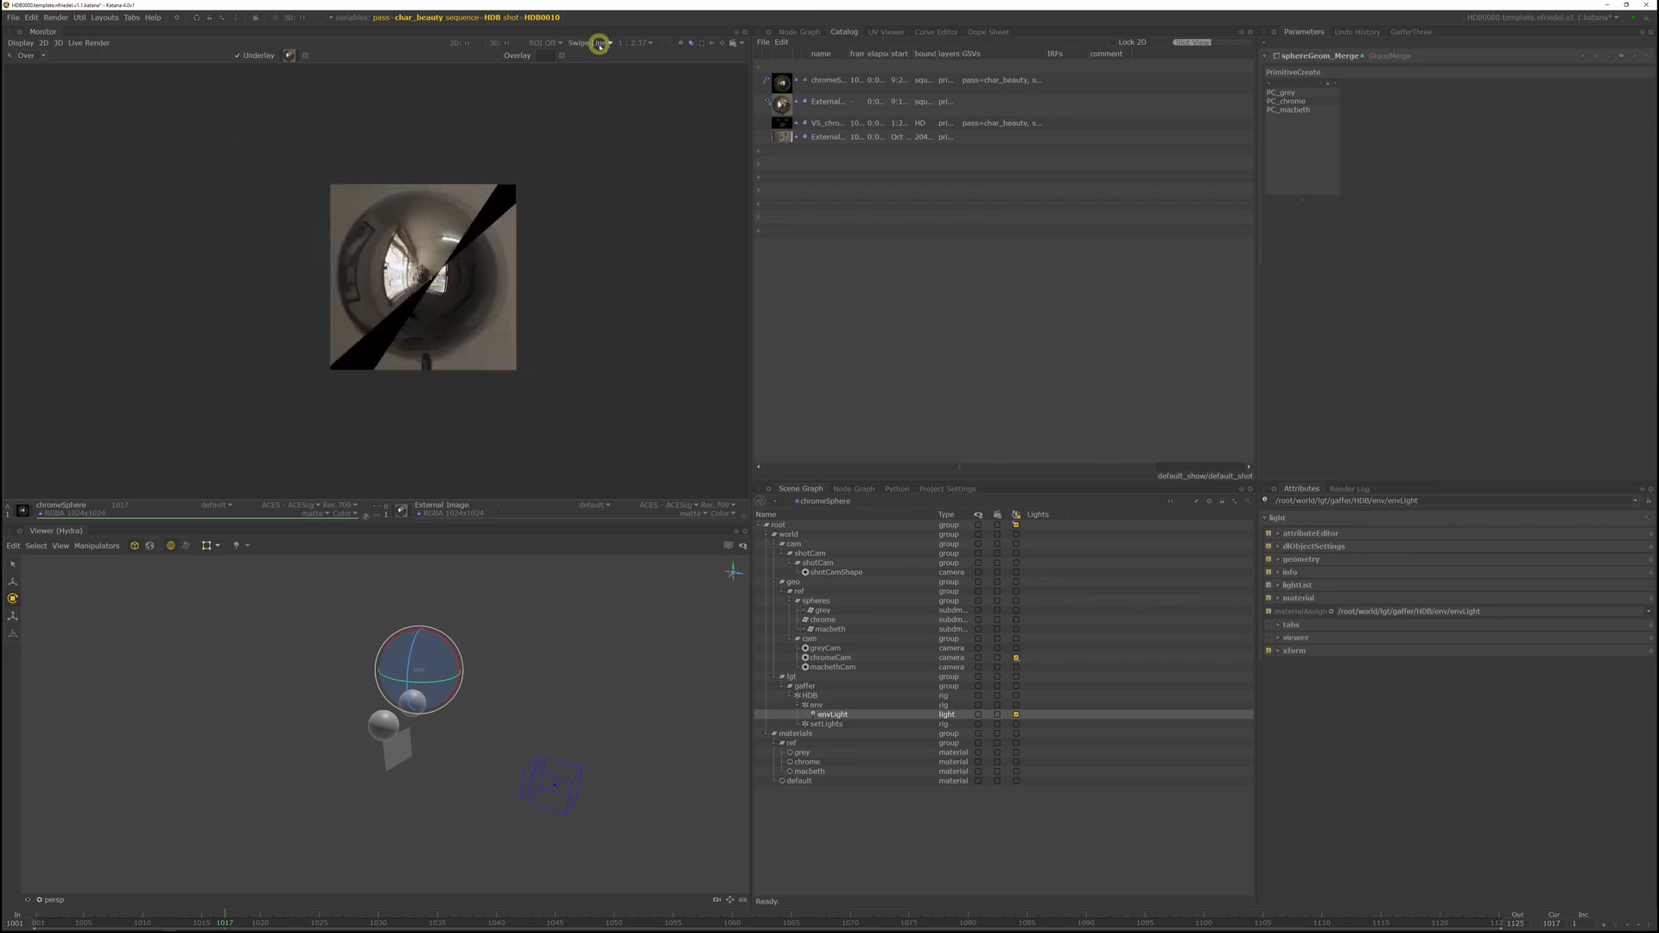
Set the Monitor comparison to Horizontal Split and rotate envLight about its vertical axis in the viewer
click(593, 42)
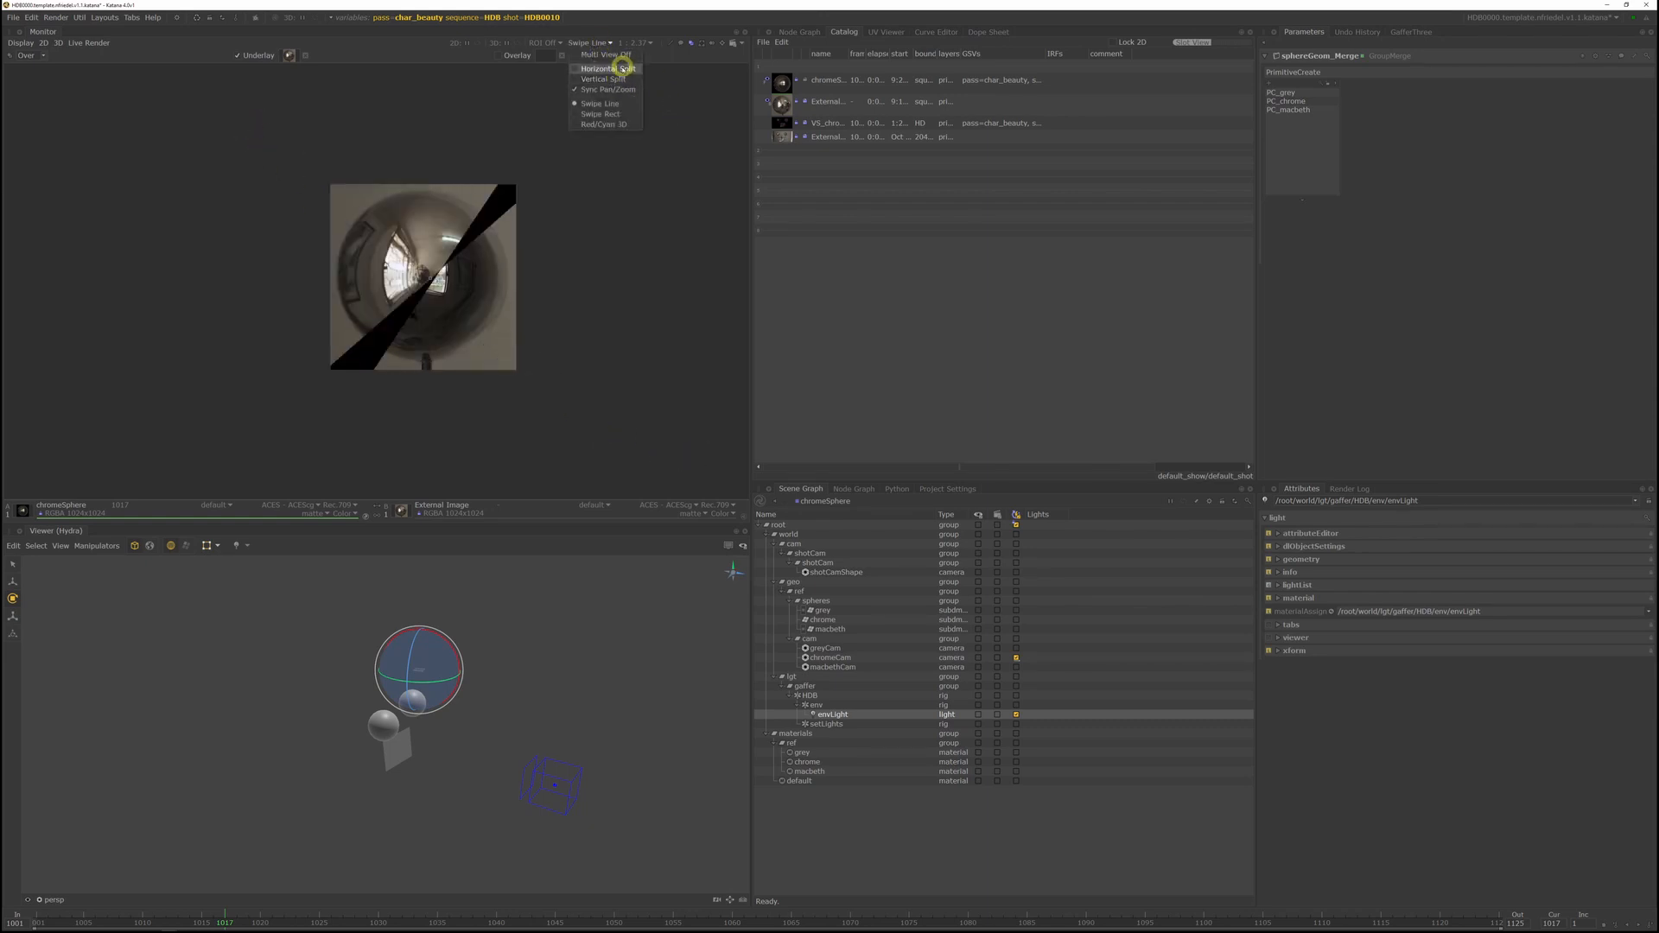
click(623, 69)
middle_drag(620, 224, 434, 328)
click(516, 42)
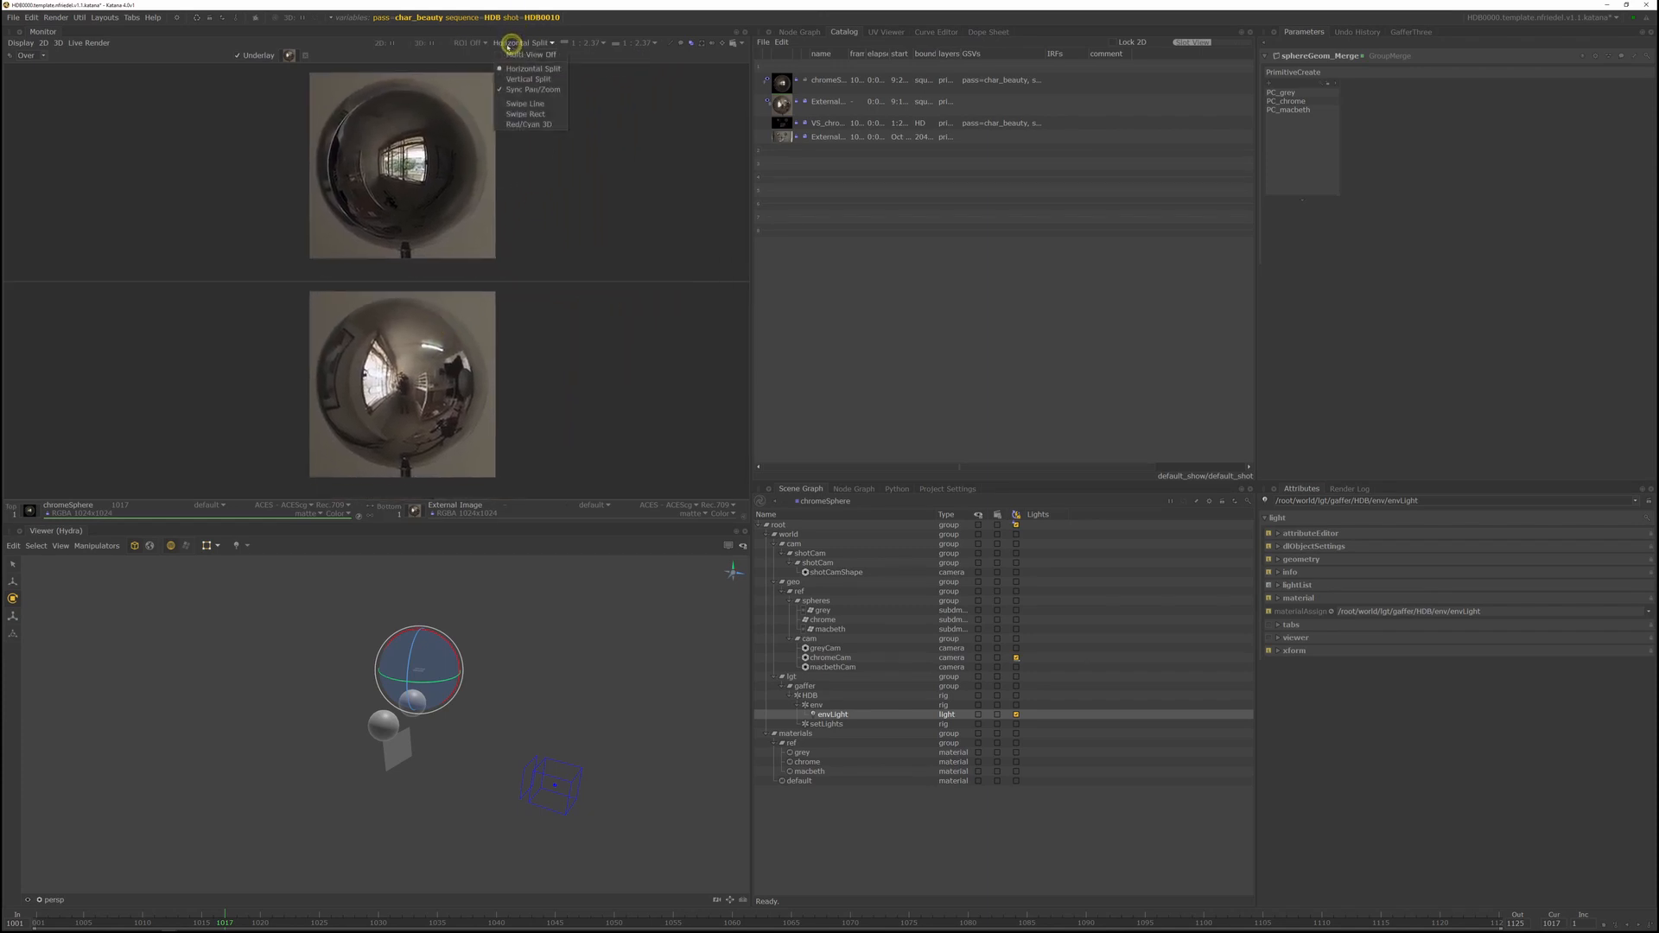
click(659, 164)
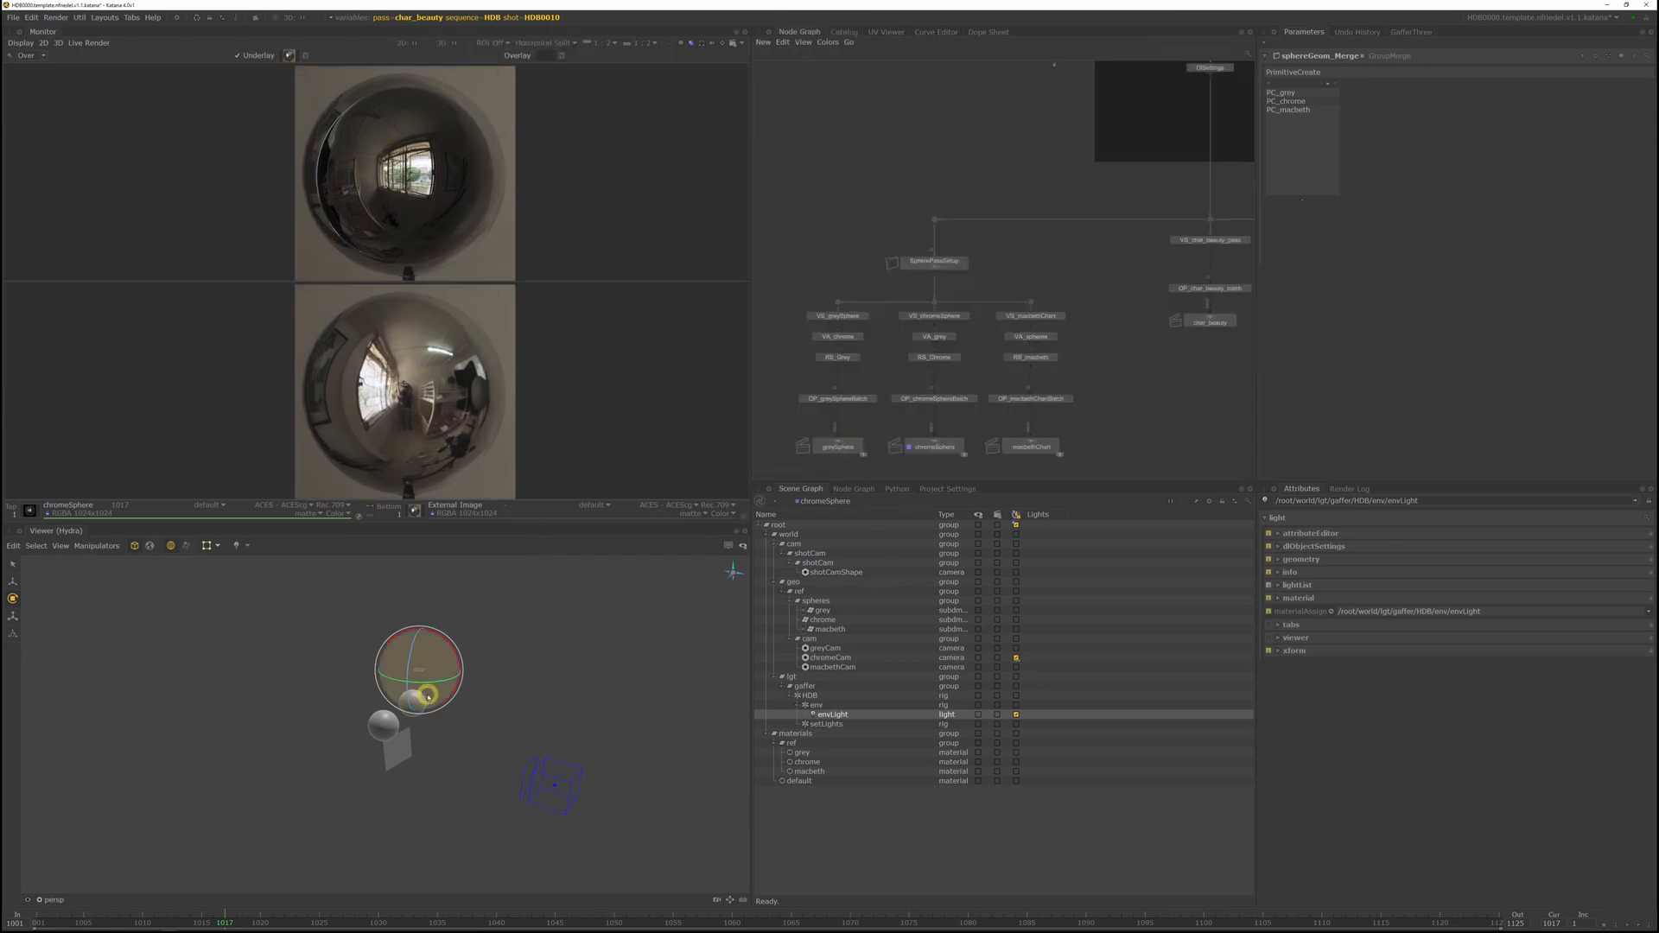
drag(432, 685, 533, 678)
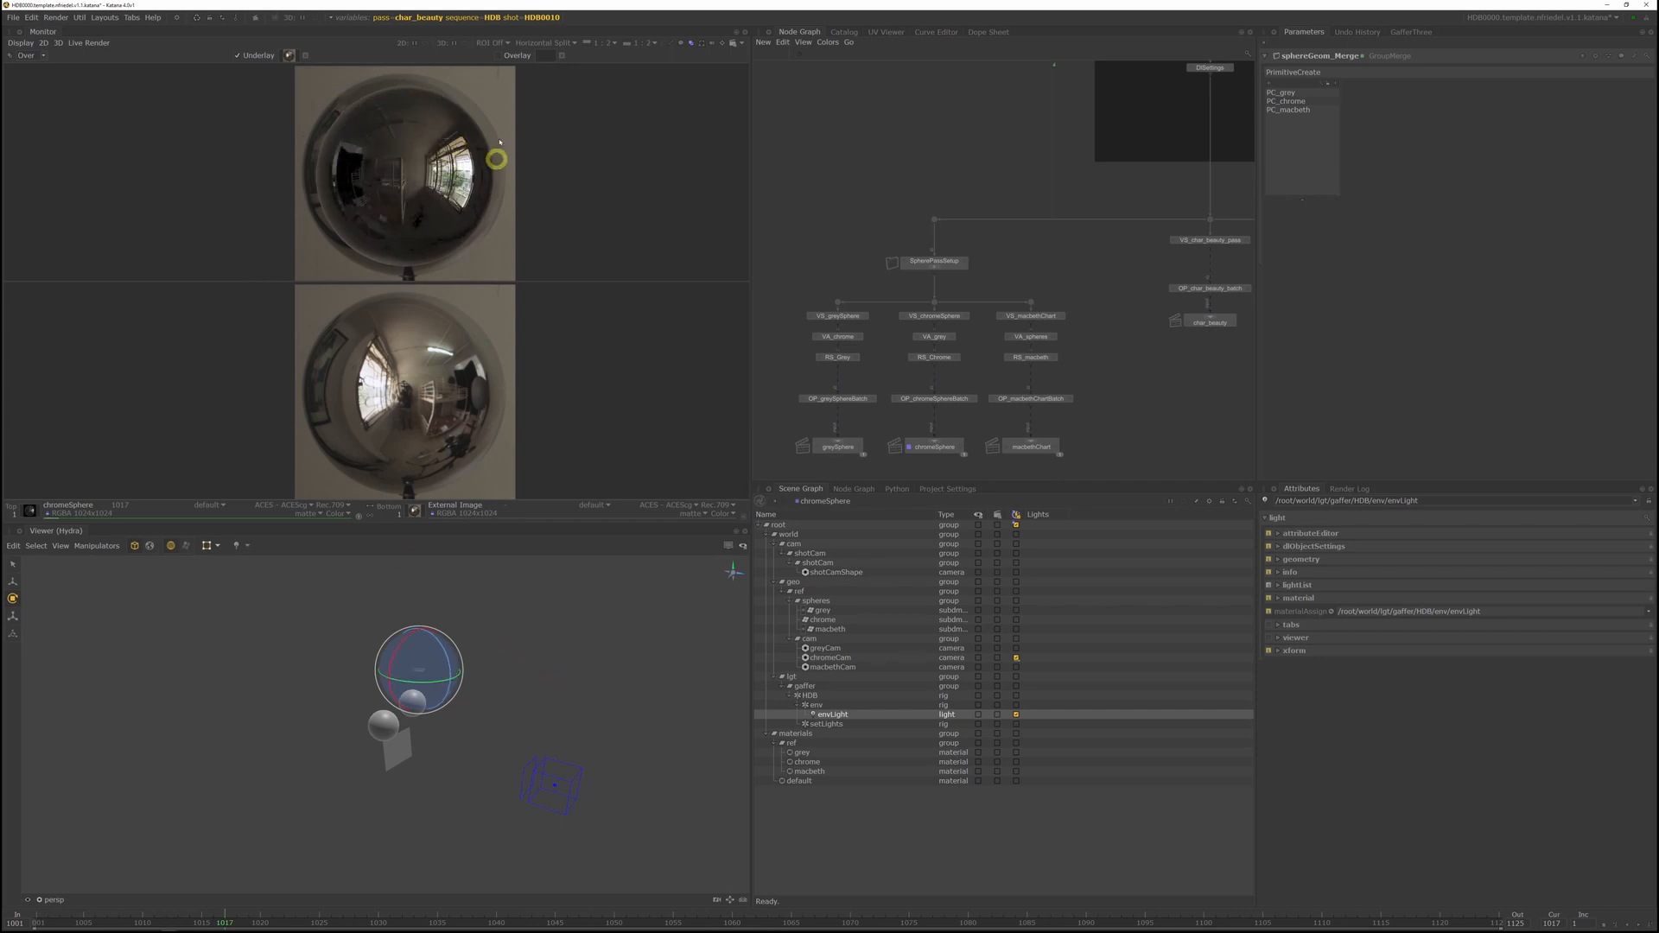
Switch to the Command Prompt and examine the EXR and TDL files in the HDRI directory listing, including HDRI01.CC.exr
key(alt+Tab)
scroll(1189, 282, up, 3)
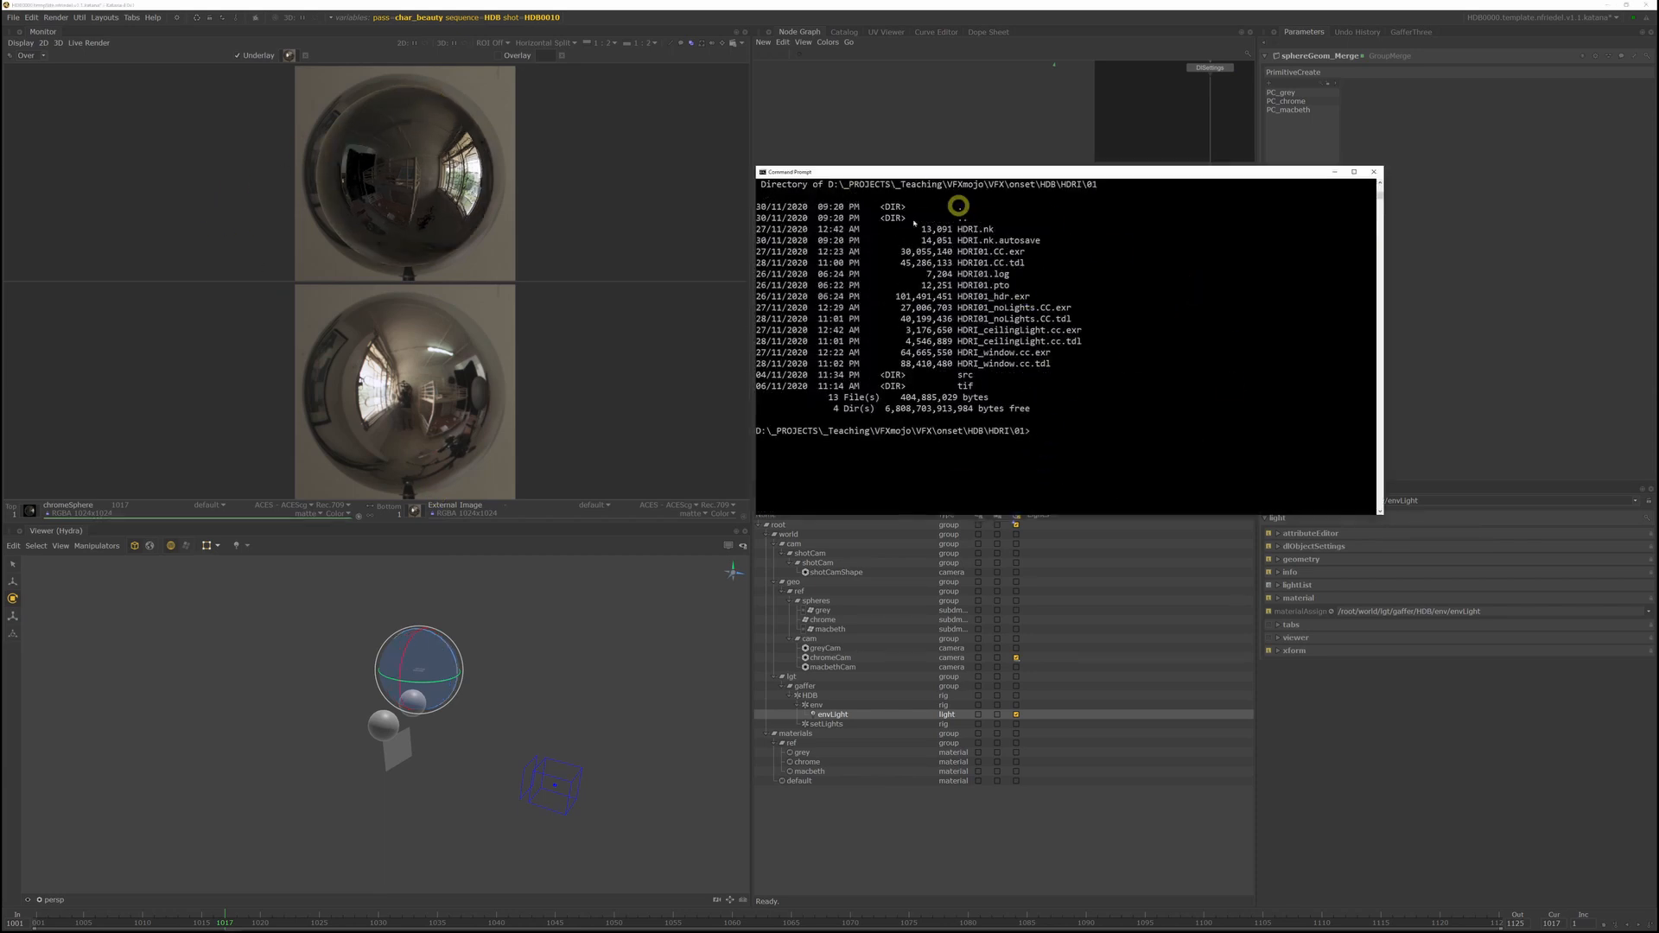
scroll(951, 273, up, 1)
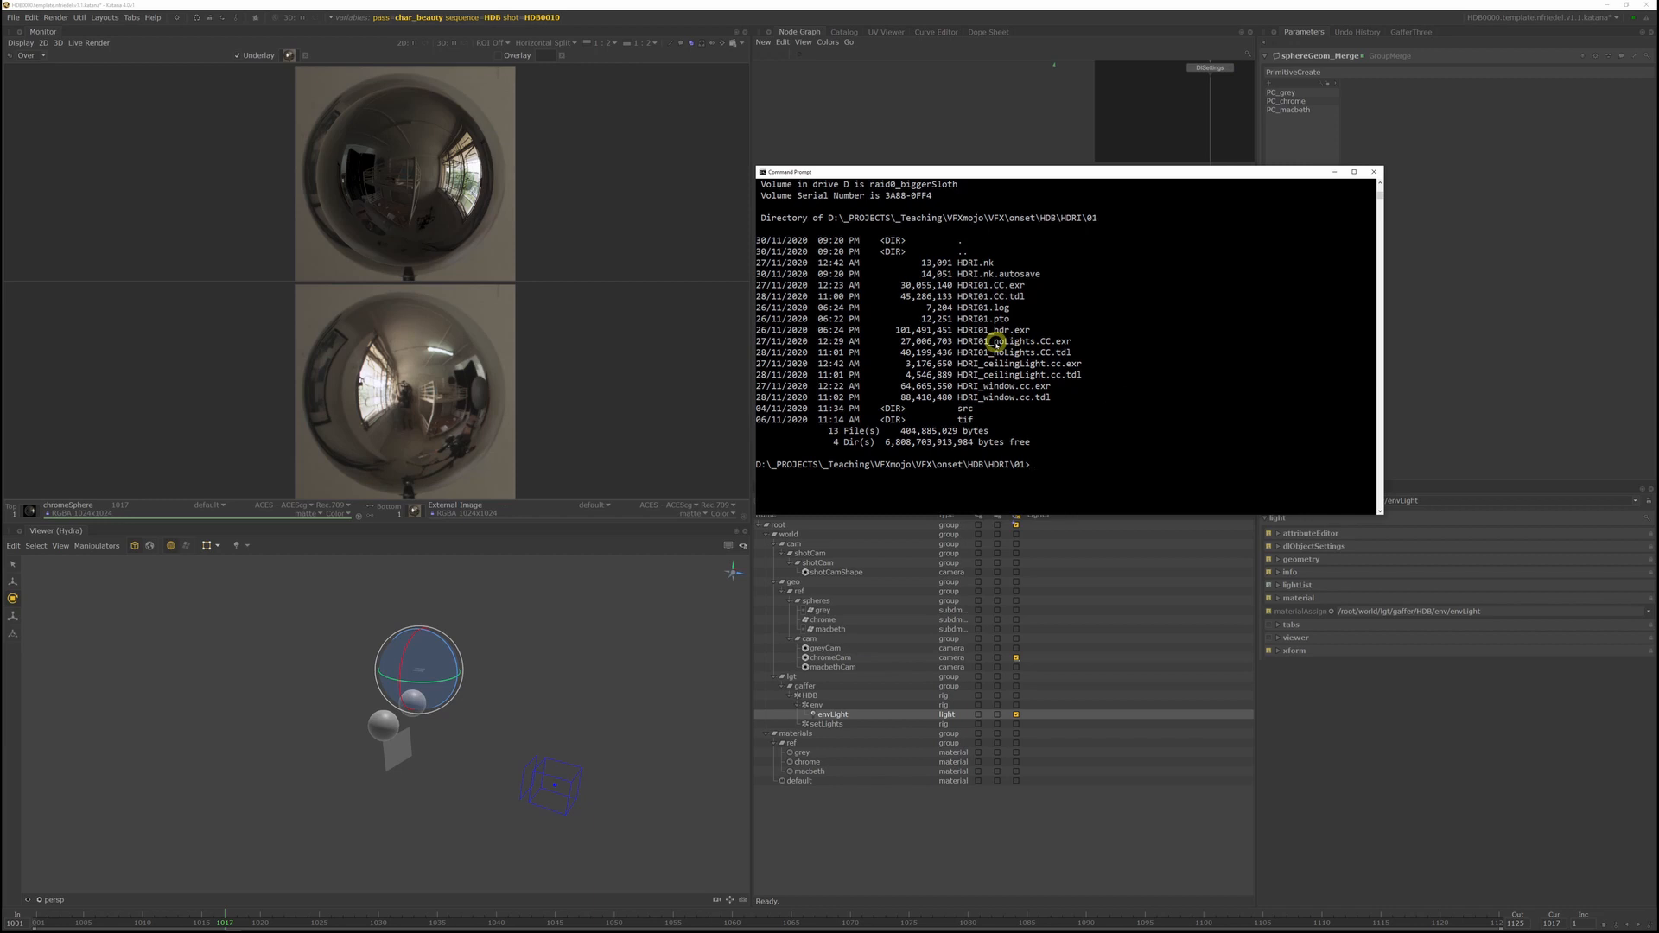
drag(1056, 332, 946, 334)
click(1123, 341)
drag(956, 285, 1011, 288)
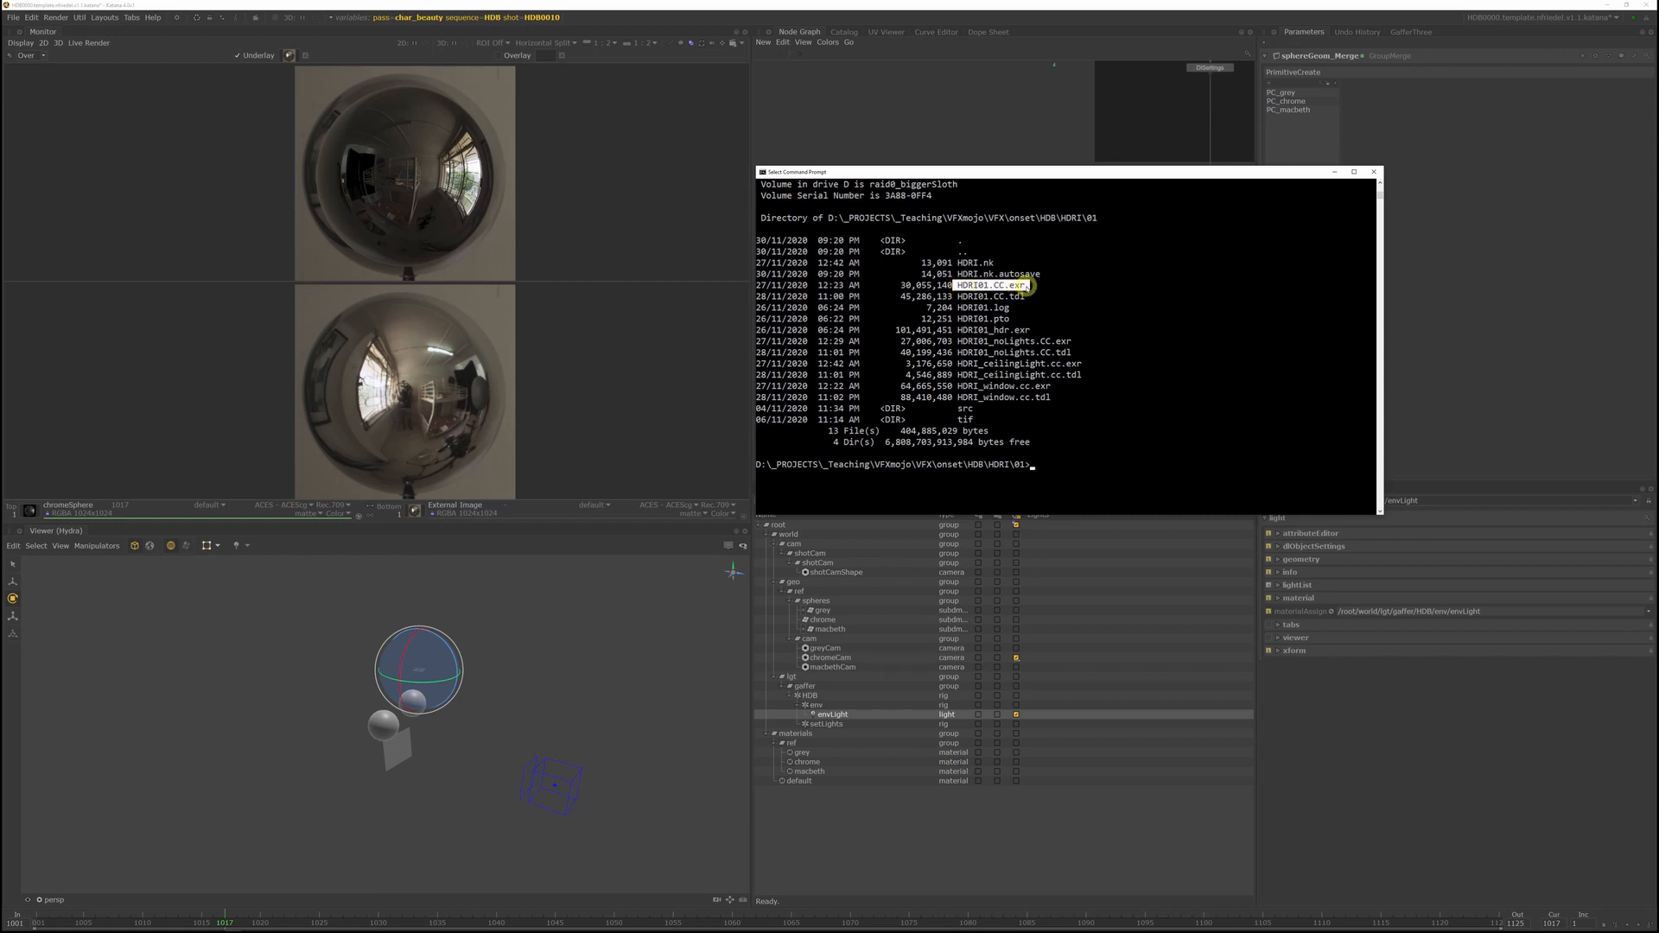
Convert HDRI01.CC.exr to HDRI01.CC.tdl using tdlmake with the options -progress -quality high -envlatl -mirrorx
click(1192, 350)
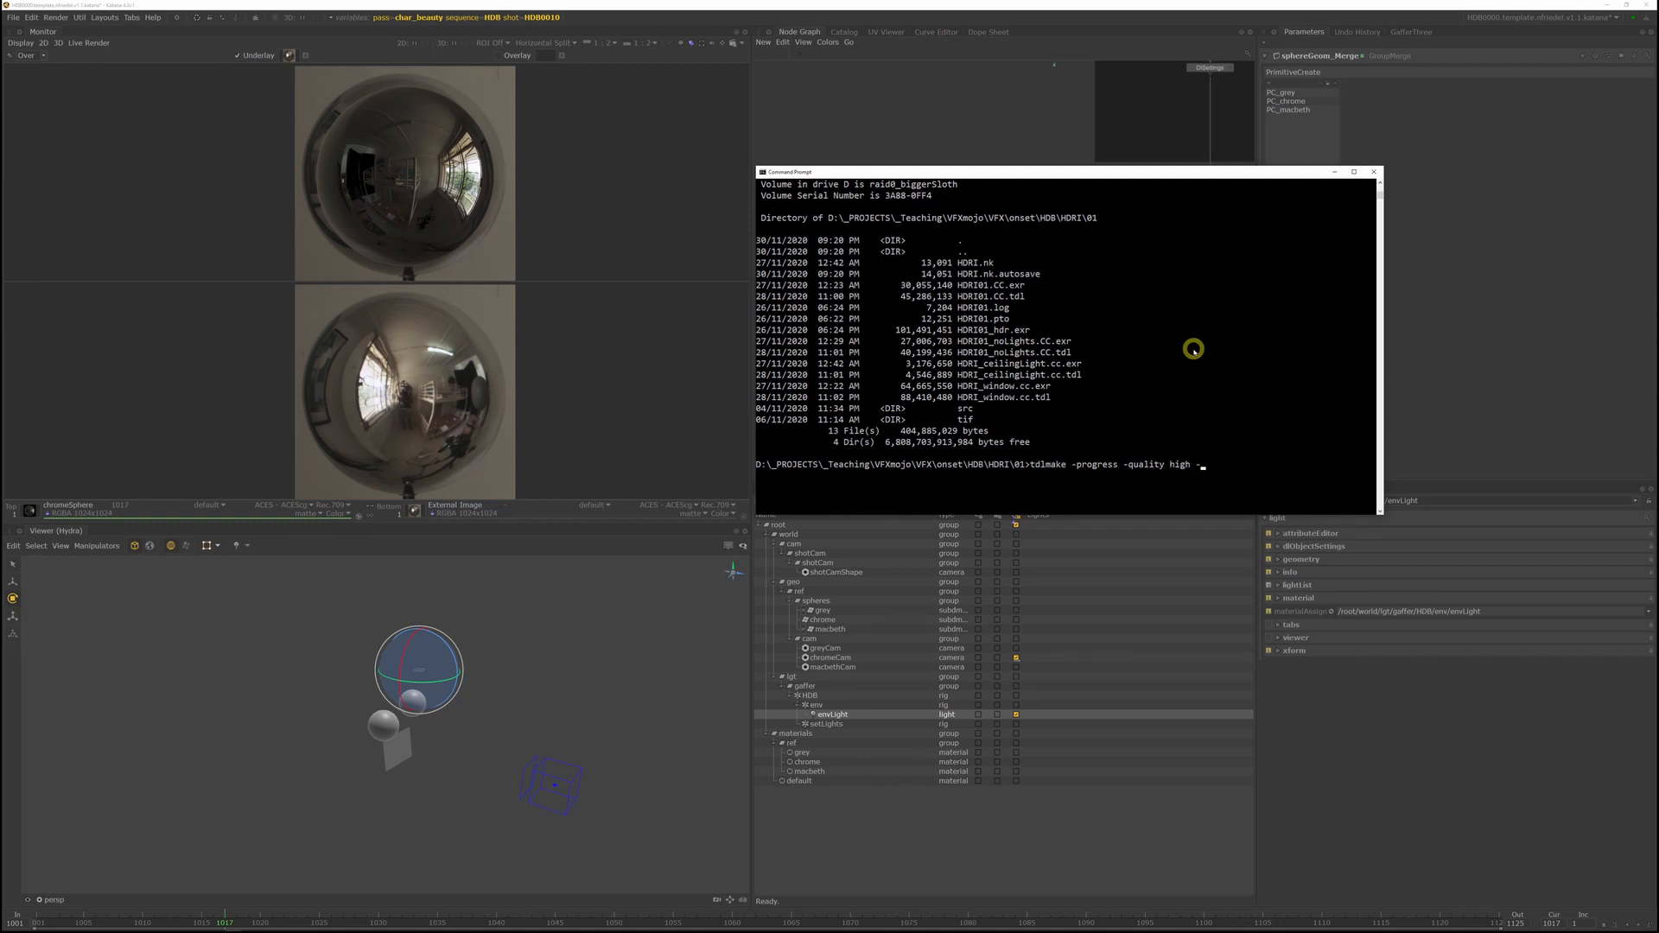
text(-mirrorx)
double_click(1009, 285)
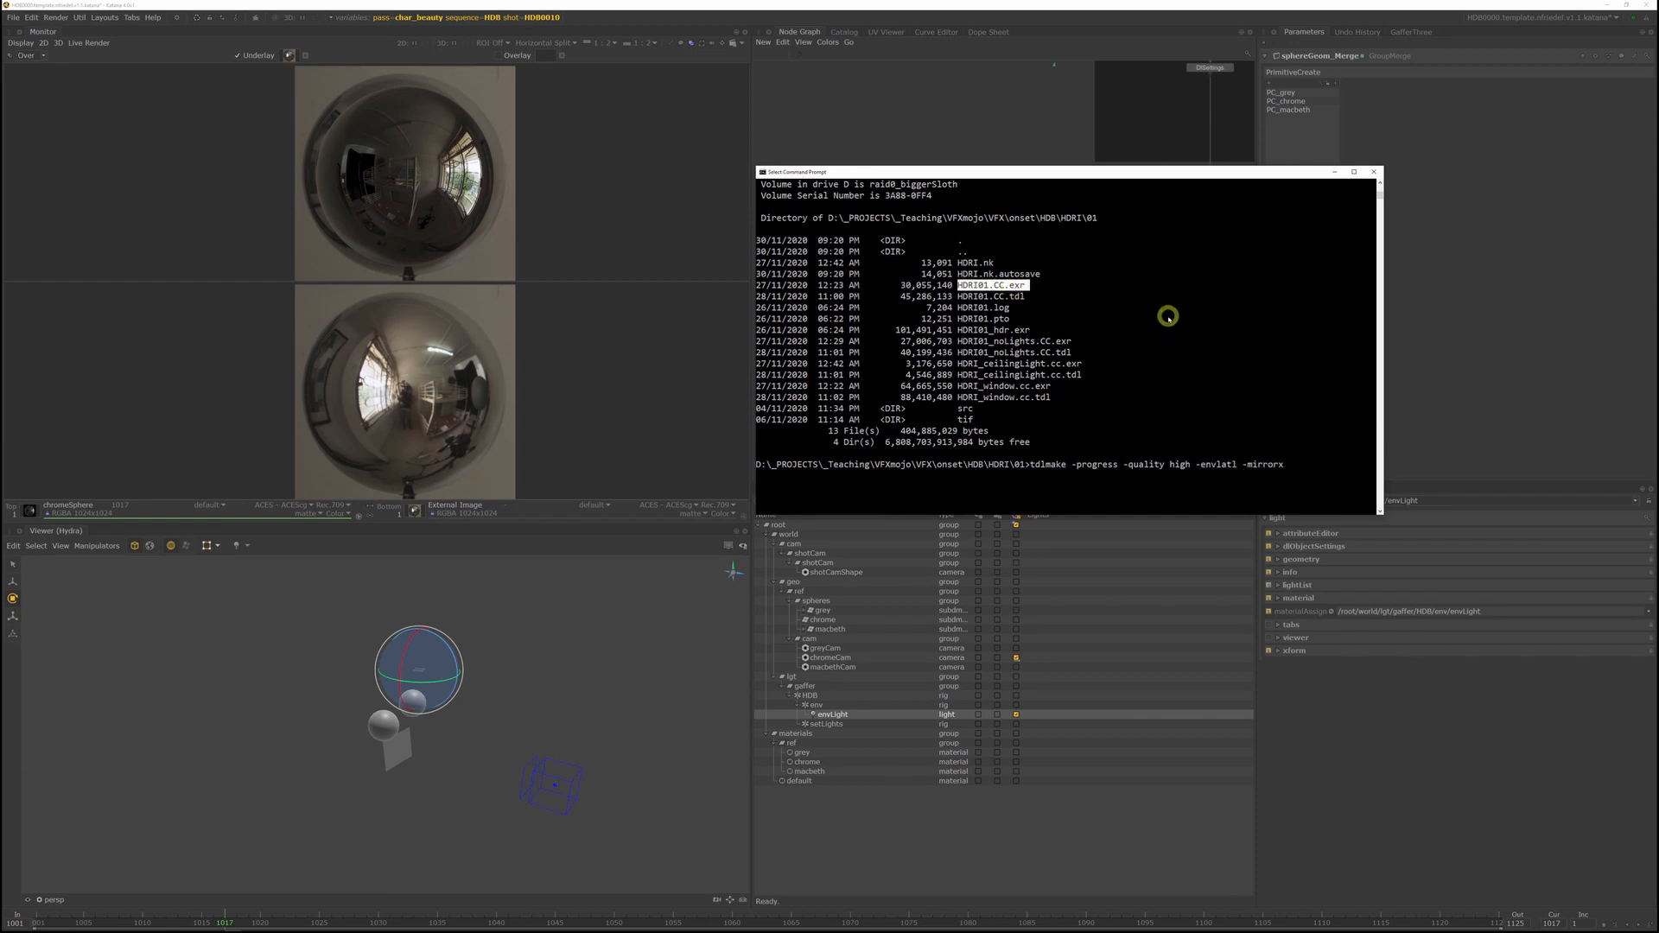
key(ctrl+c)
key(ctrl+v)
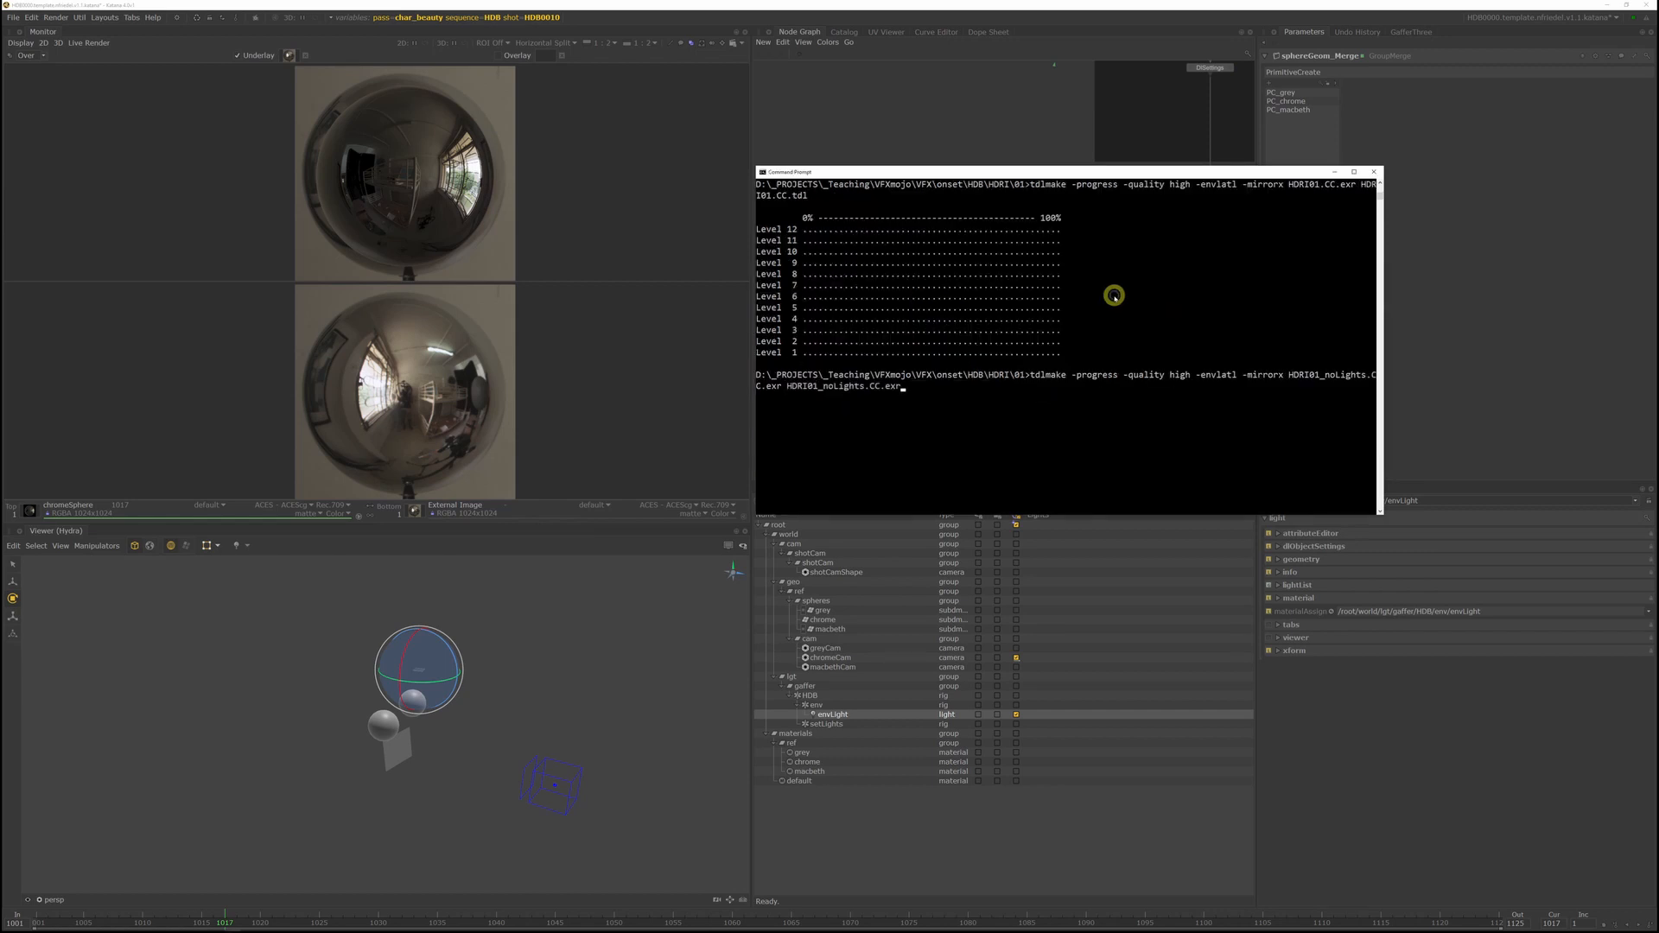
Convert HDRI01_noLights.CC.exr to HDRI01_noLights.CC.tdl with the same tdlmake options and move the Command Prompt window out of the way
text(dl)
key(Return)
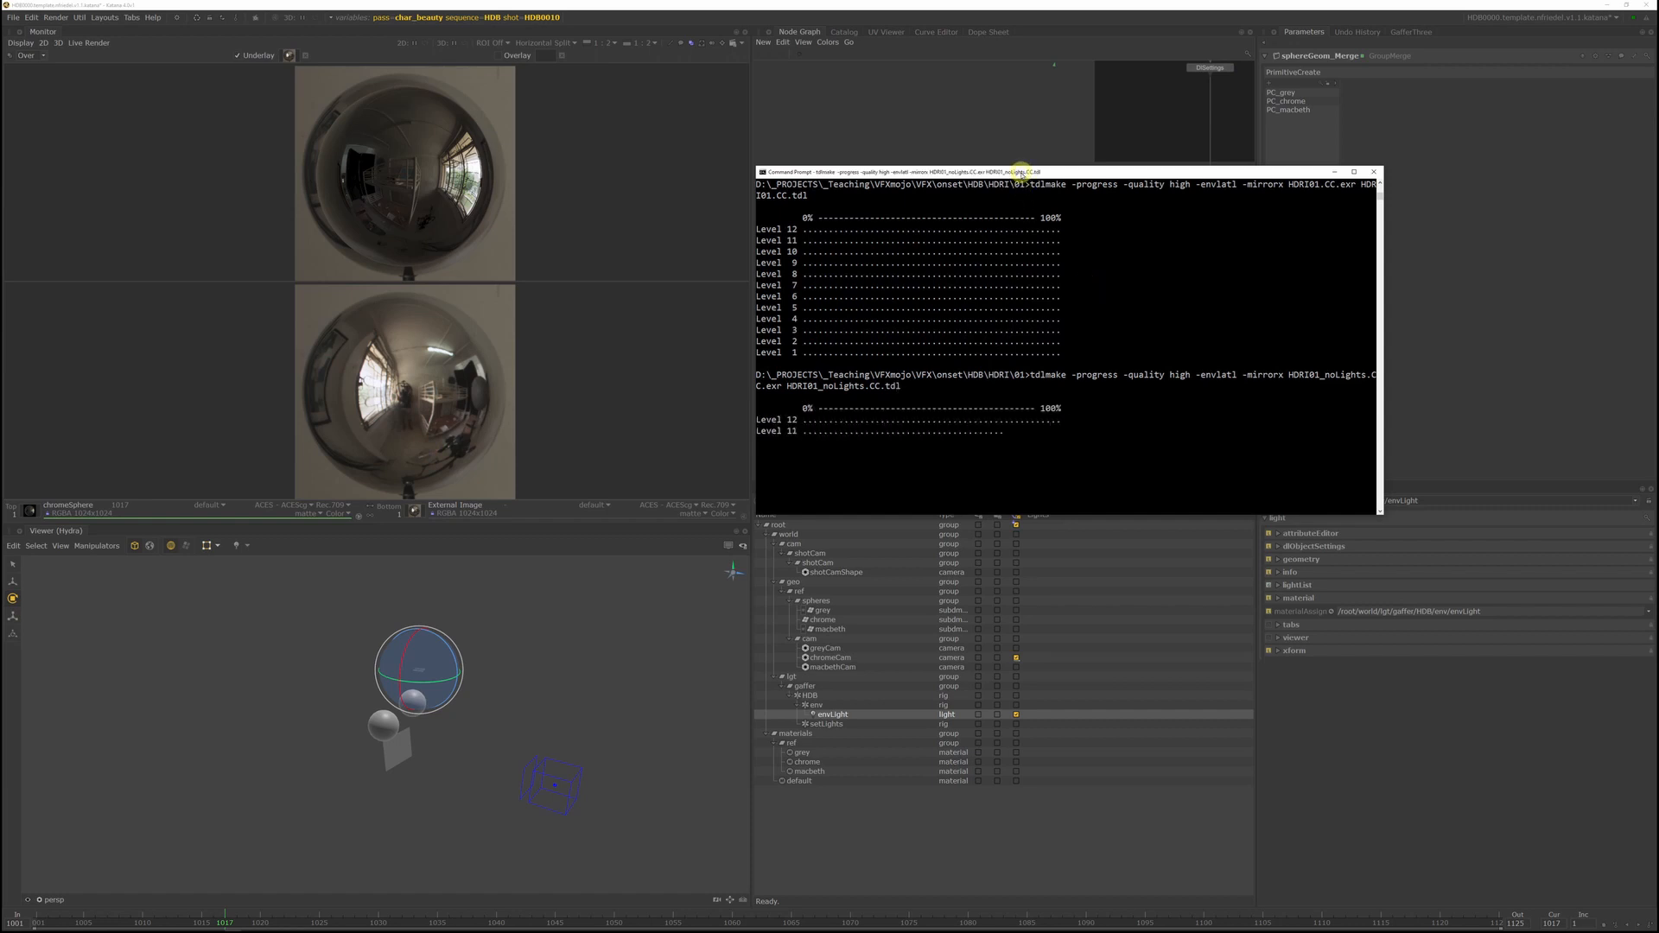
drag(1021, 173, 1658, 173)
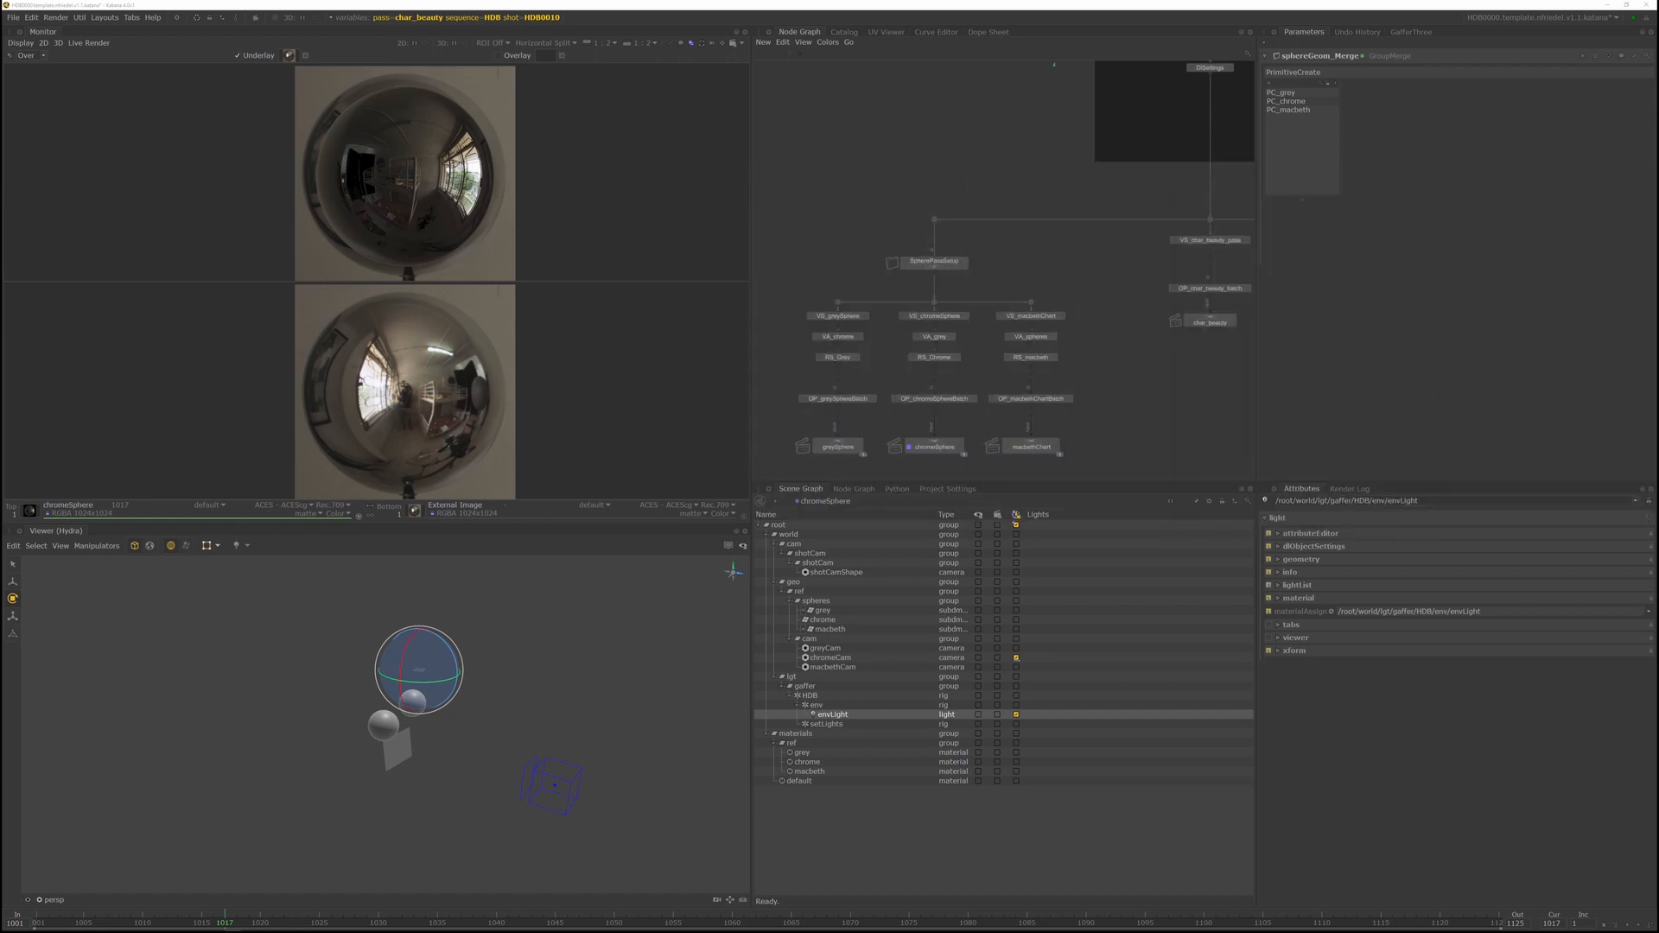
Start a new live render of the chromeSphere node in Katana and lower the Monitor's split line to frame both spheres
middle_drag(529, 330, 532, 323)
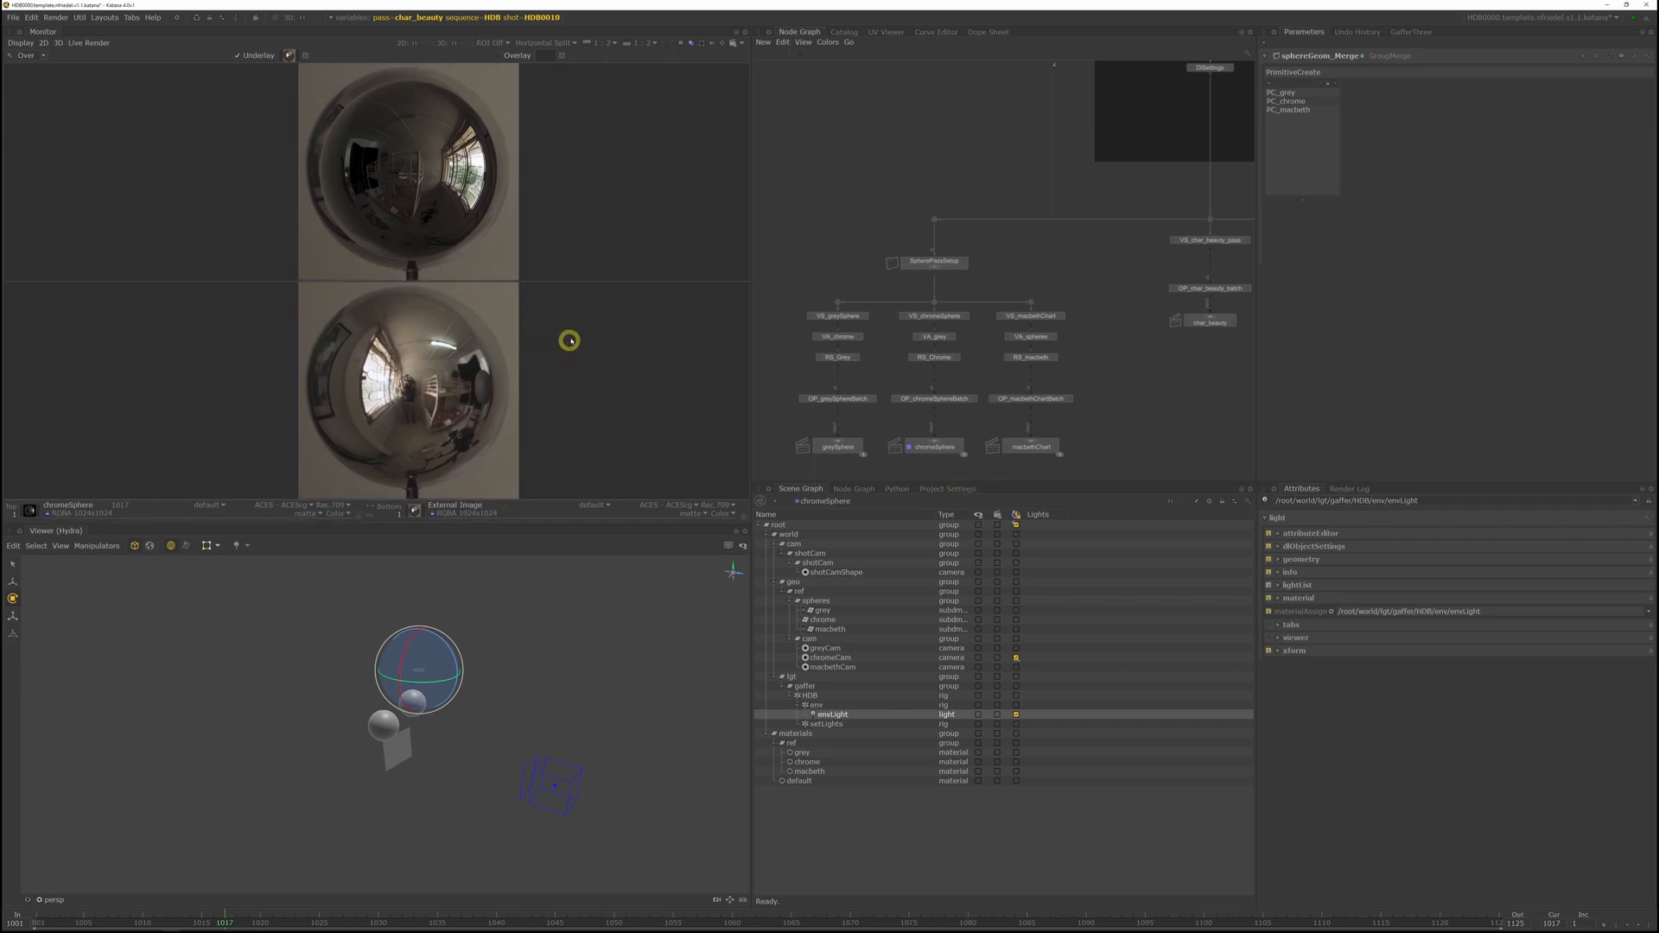
right_click(948, 447)
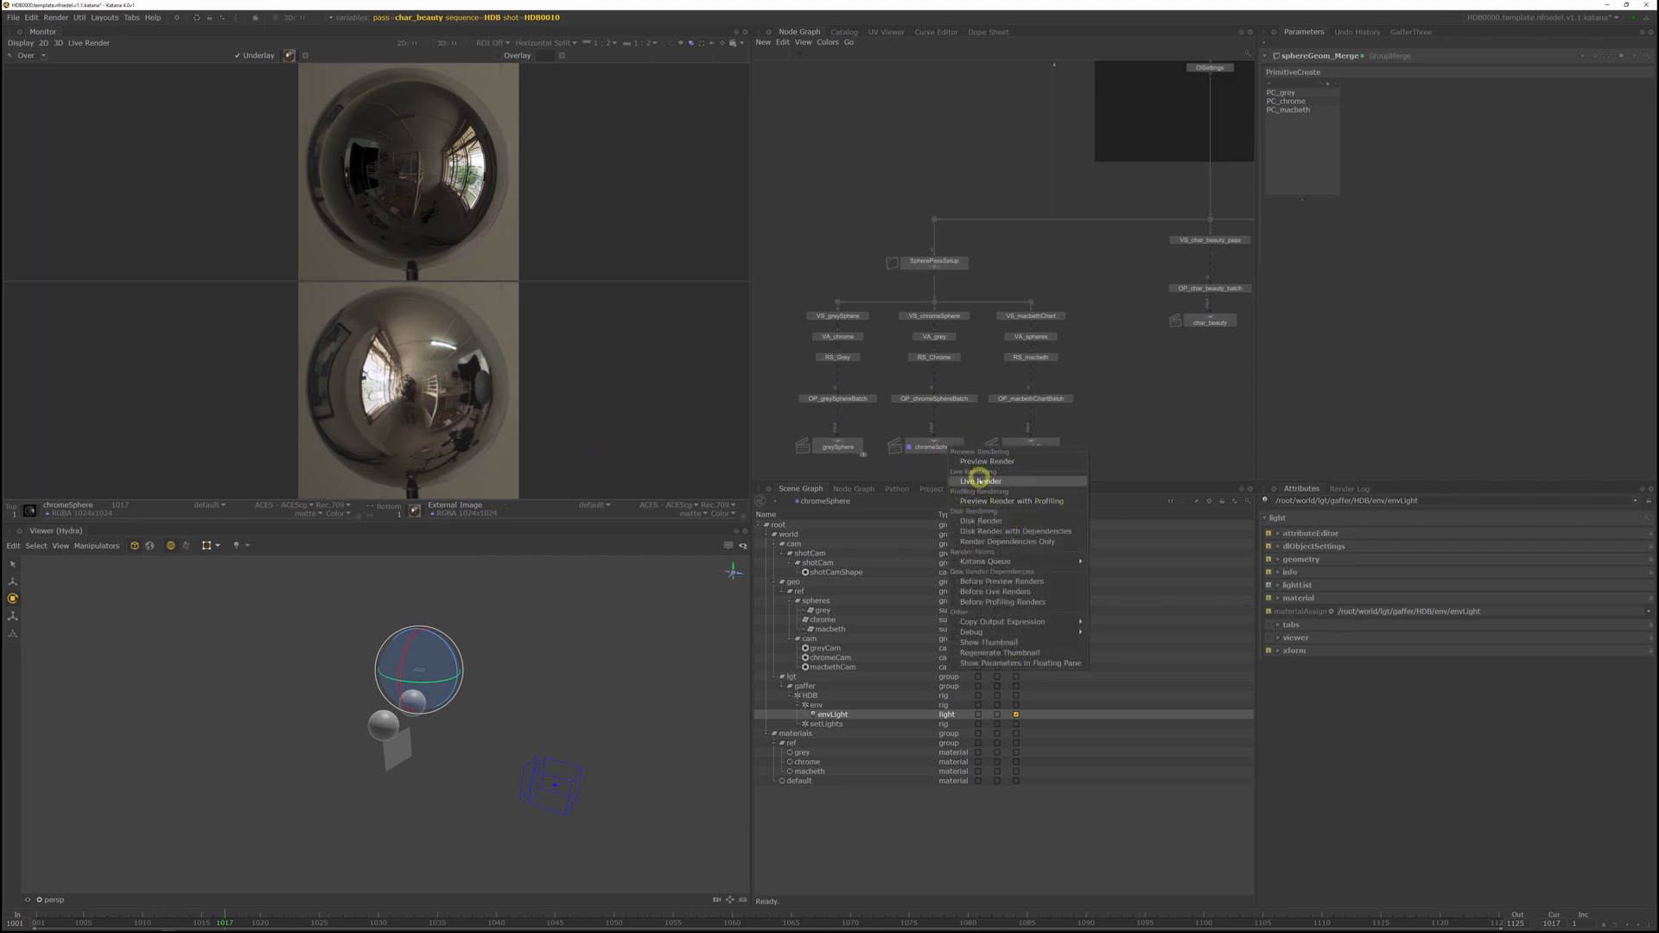
click(979, 480)
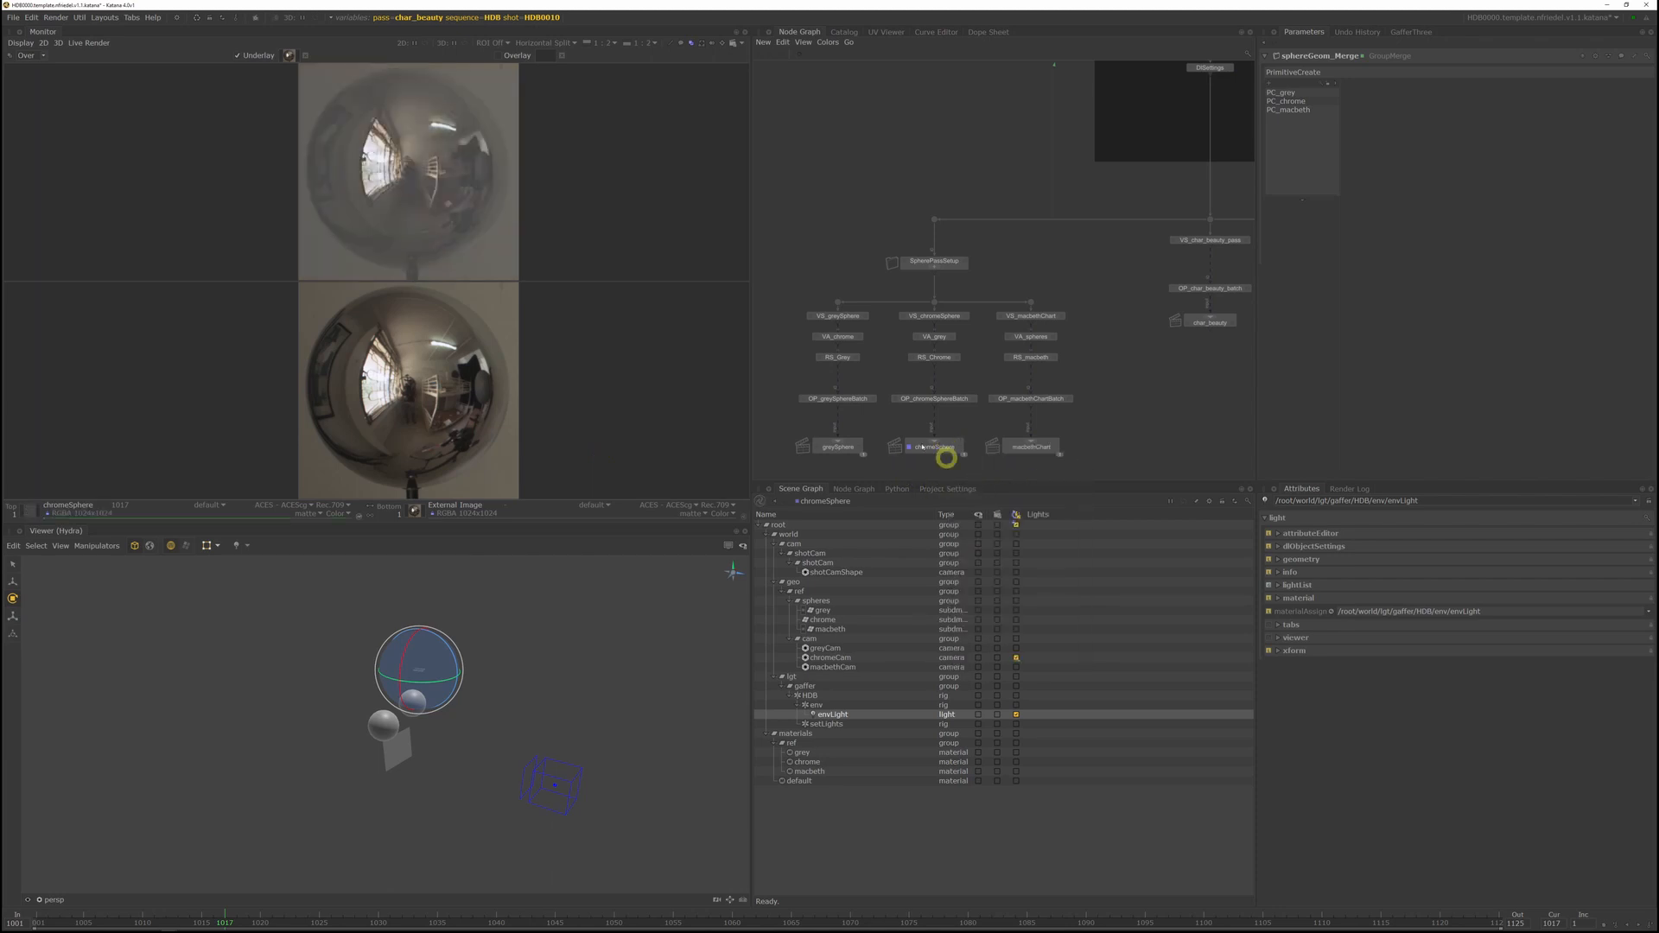
scroll(386, 227, up, 2)
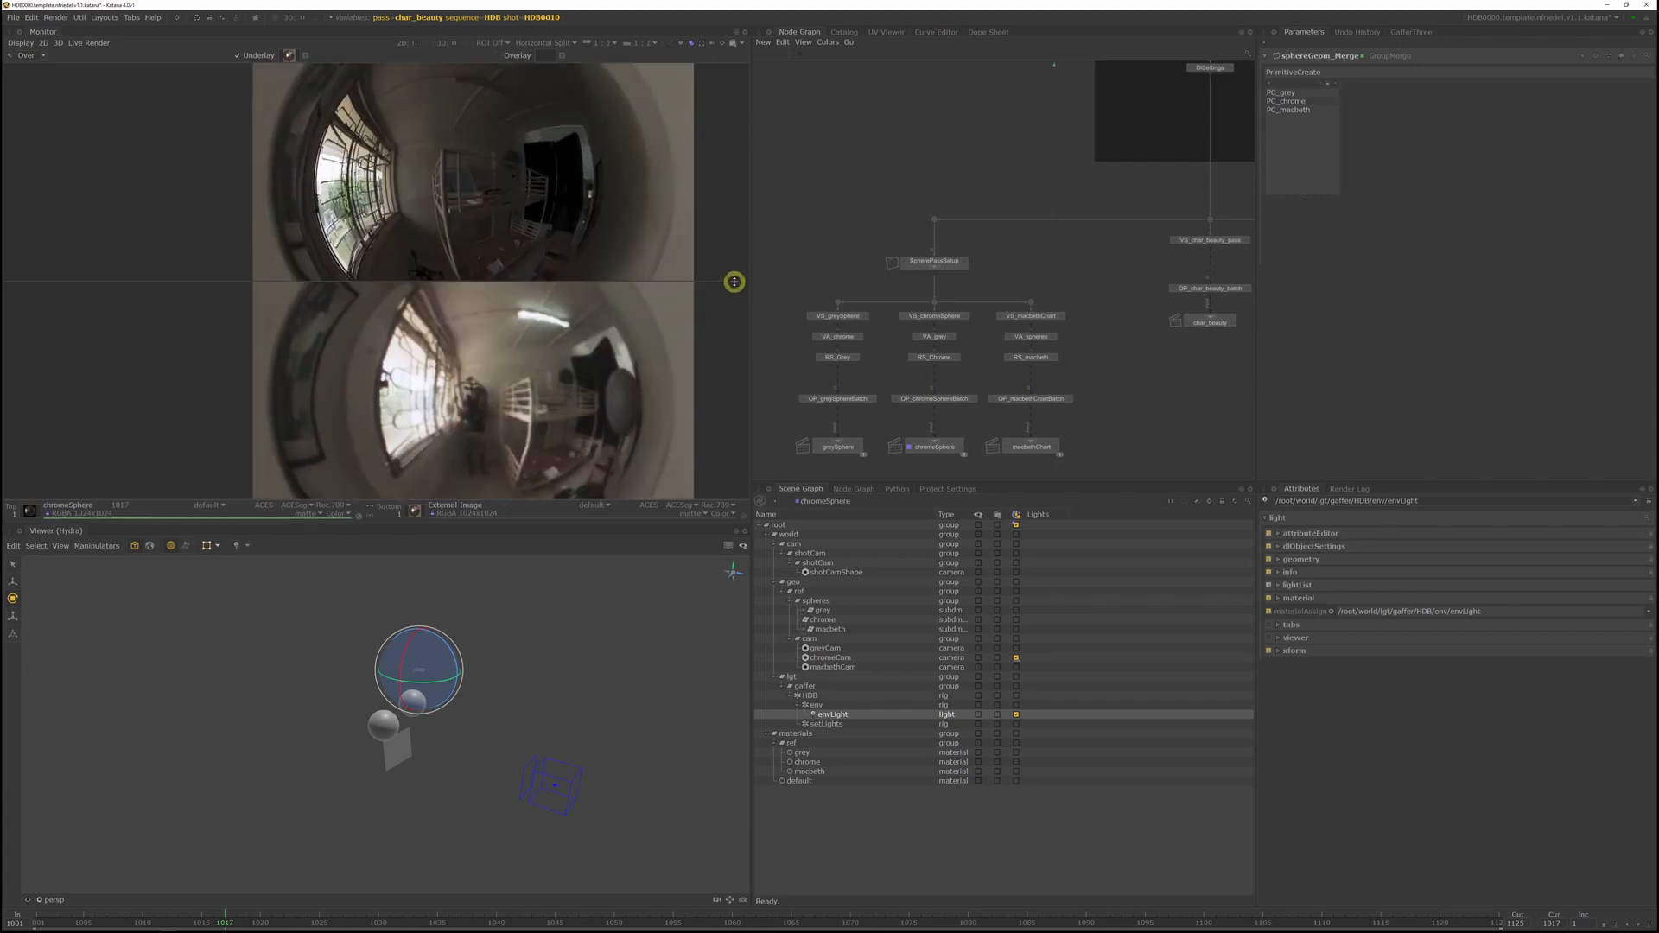
drag(735, 282, 726, 311)
scroll(525, 161, down, 1)
middle_drag(548, 159, 557, 180)
Select envLight in the gaffer, set its X rotation to 180, and rotate it about the vertical axis to about 65.1 degrees
alt+drag(527, 672, 259, 558)
drag(575, 721, 515, 691)
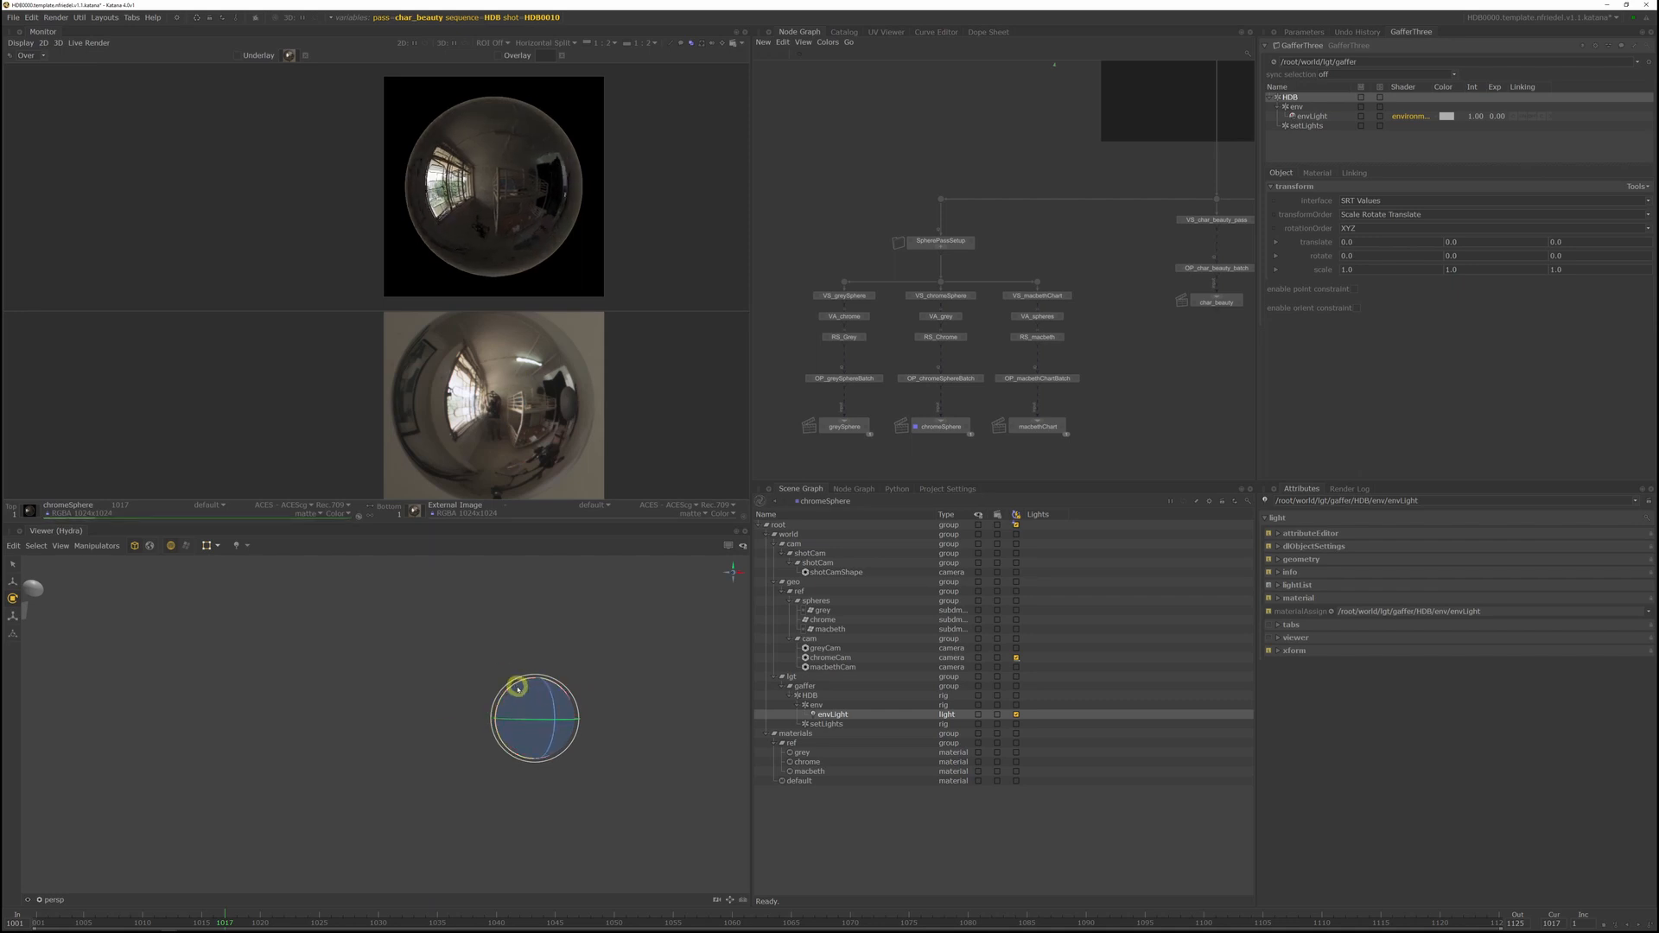
click(1310, 117)
drag(1372, 242, 1293, 242)
text(180)
key(Return)
drag(511, 719, 556, 718)
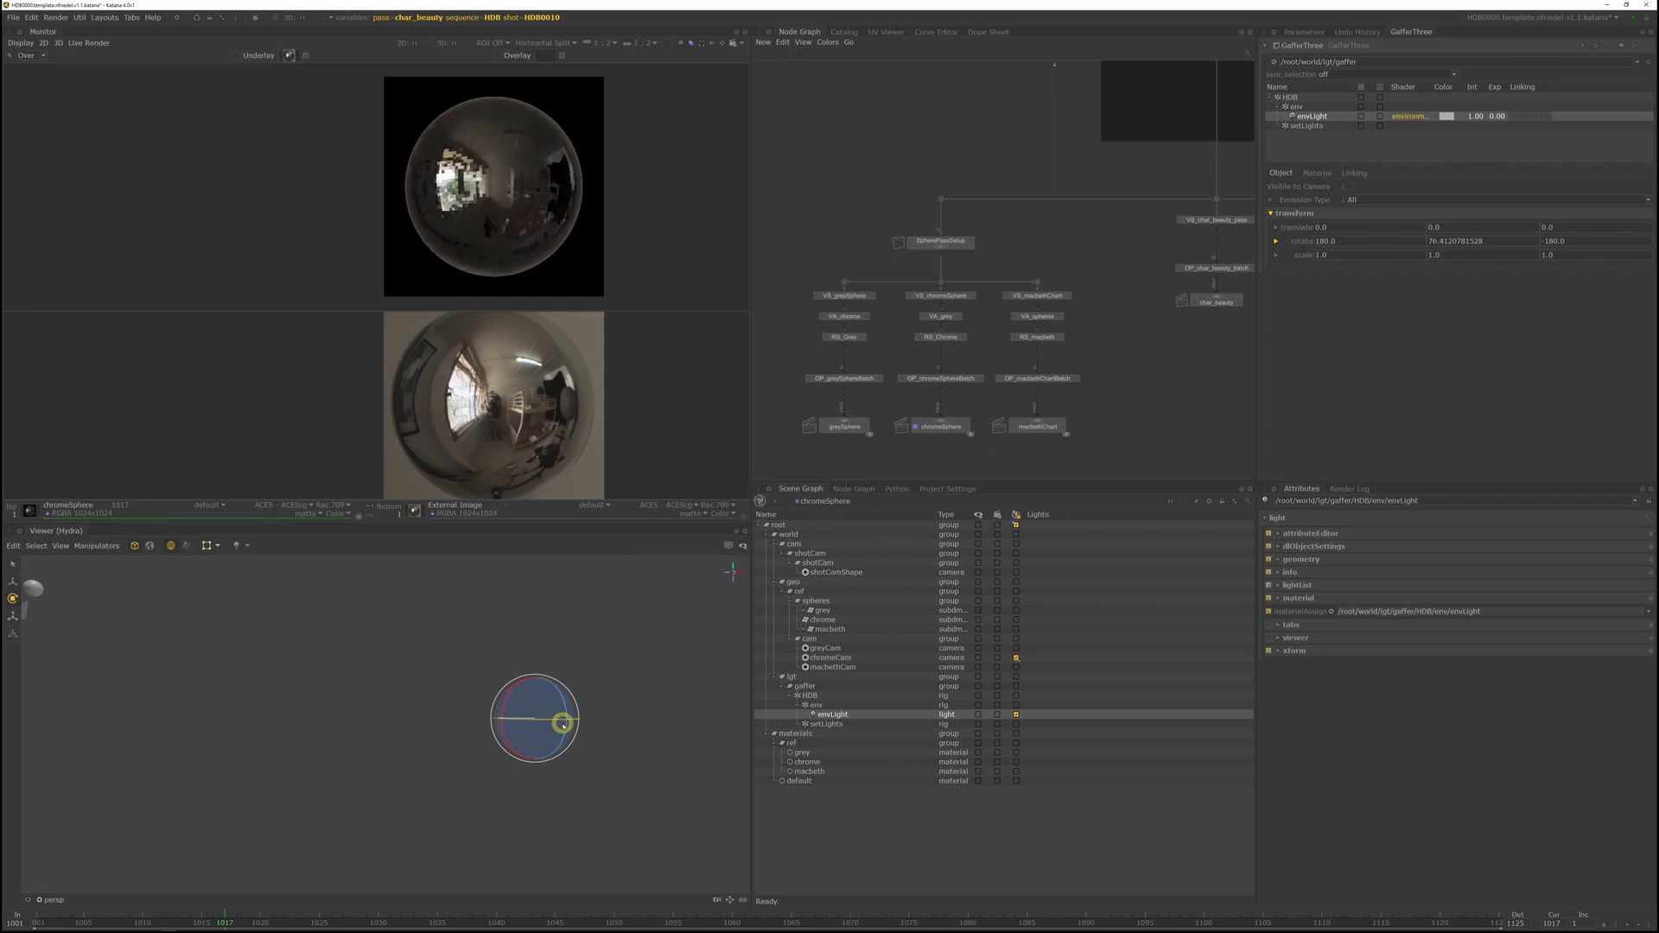
Show the Monitor's pixel values and sample the window reflection on both the rendered and reference chrome spheres
ctrl+click(443, 176)
ctrl+click(472, 398)
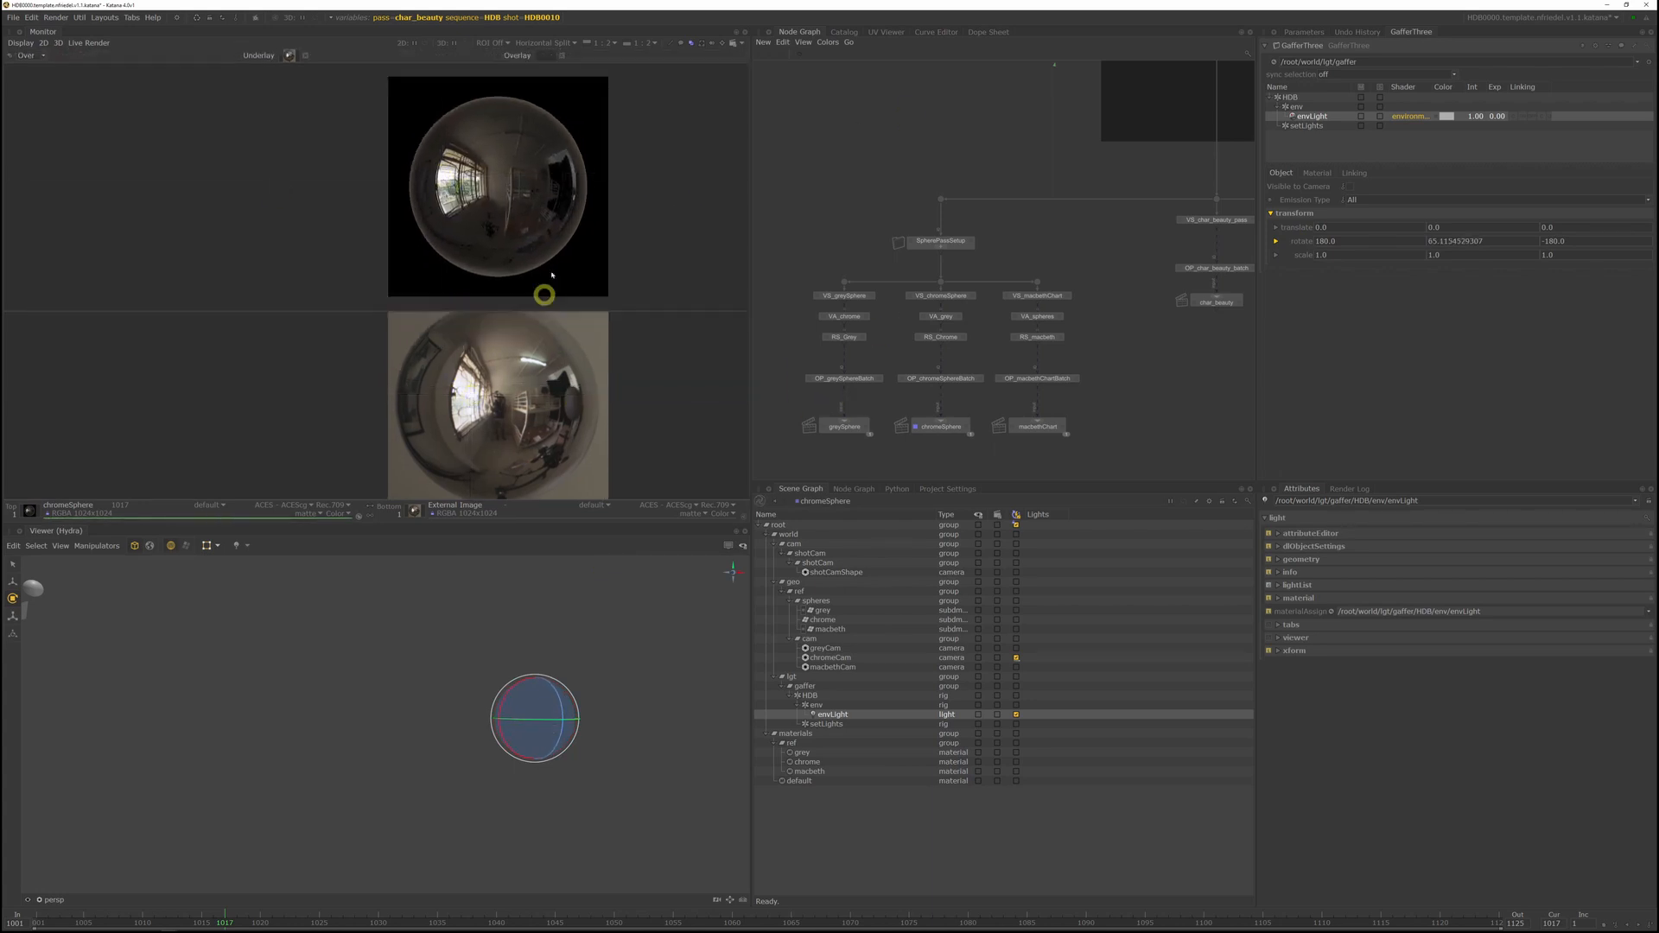
click(671, 43)
ctrl+click(442, 189)
ctrl+click(459, 382)
ctrl+click(450, 164)
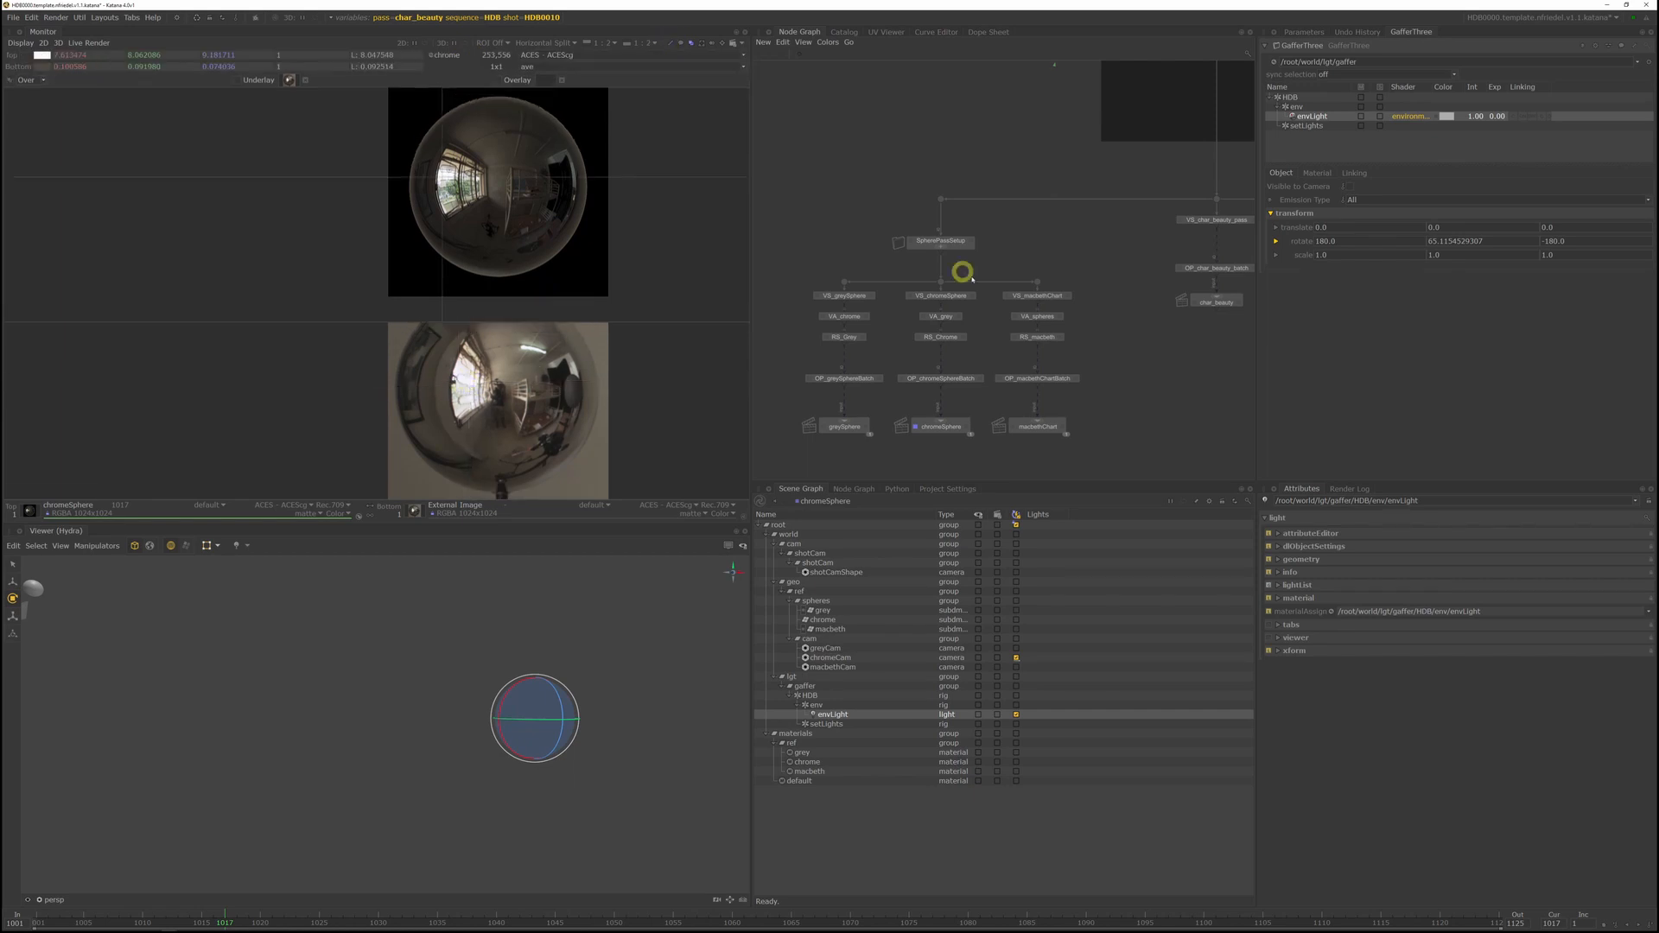
middle_drag(868, 352, 897, 336)
middle_drag(492, 375, 478, 388)
Import the grey.exr sphere reference image into the Catalog
click(844, 32)
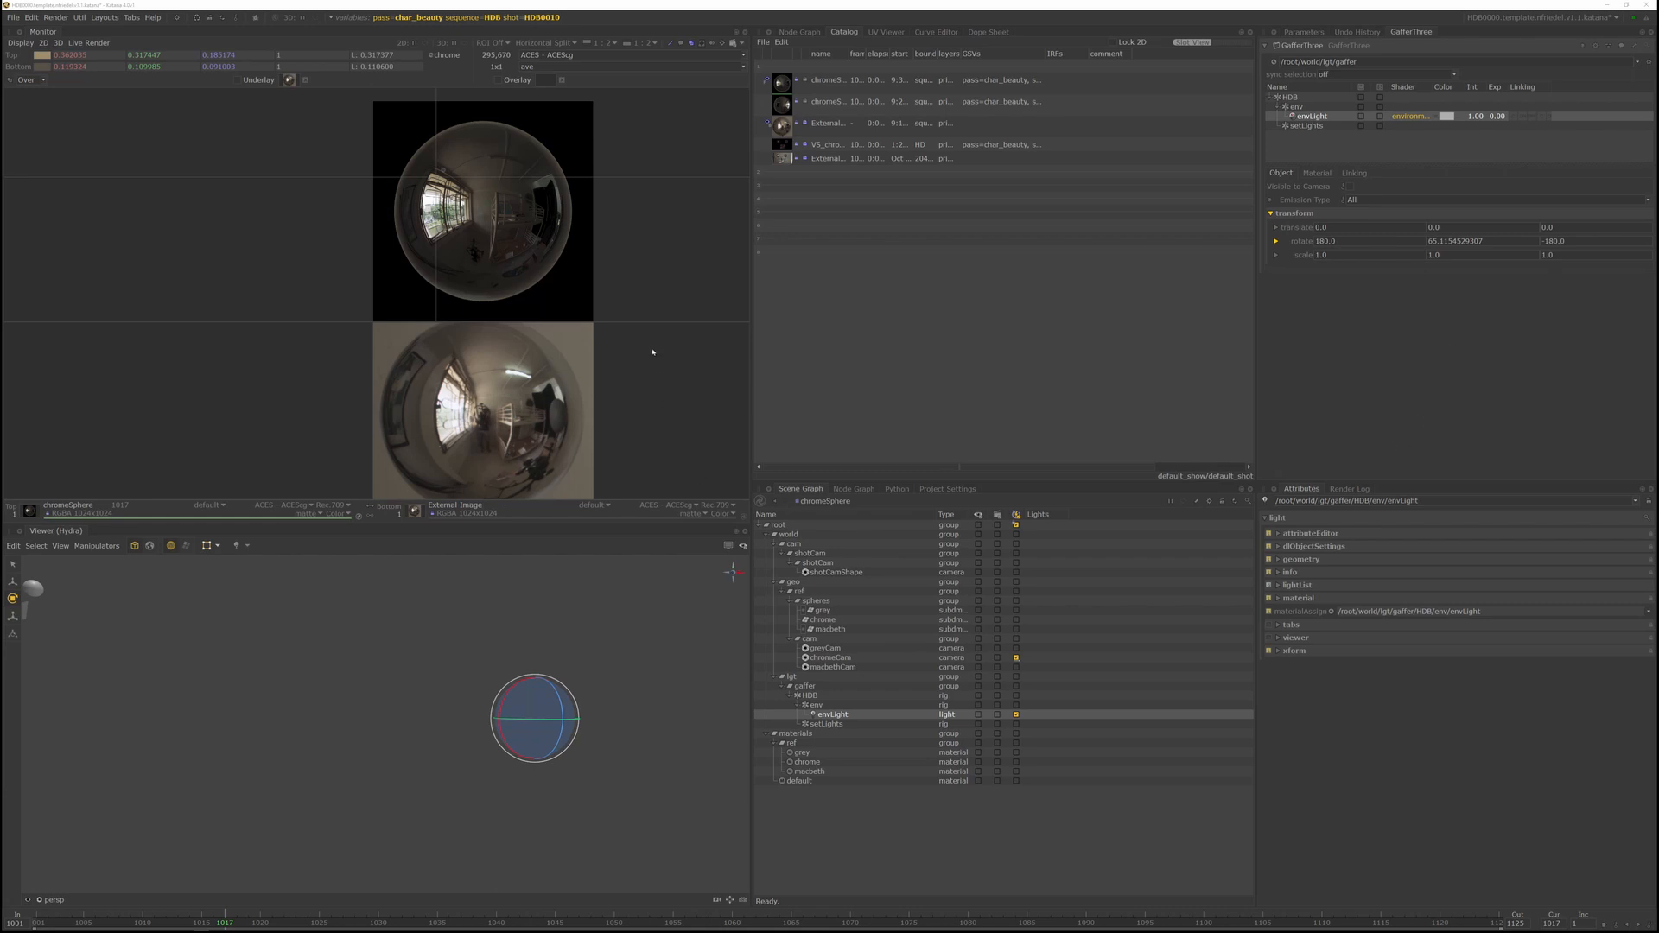
middle_drag(652, 325, 641, 345)
click(763, 43)
click(778, 52)
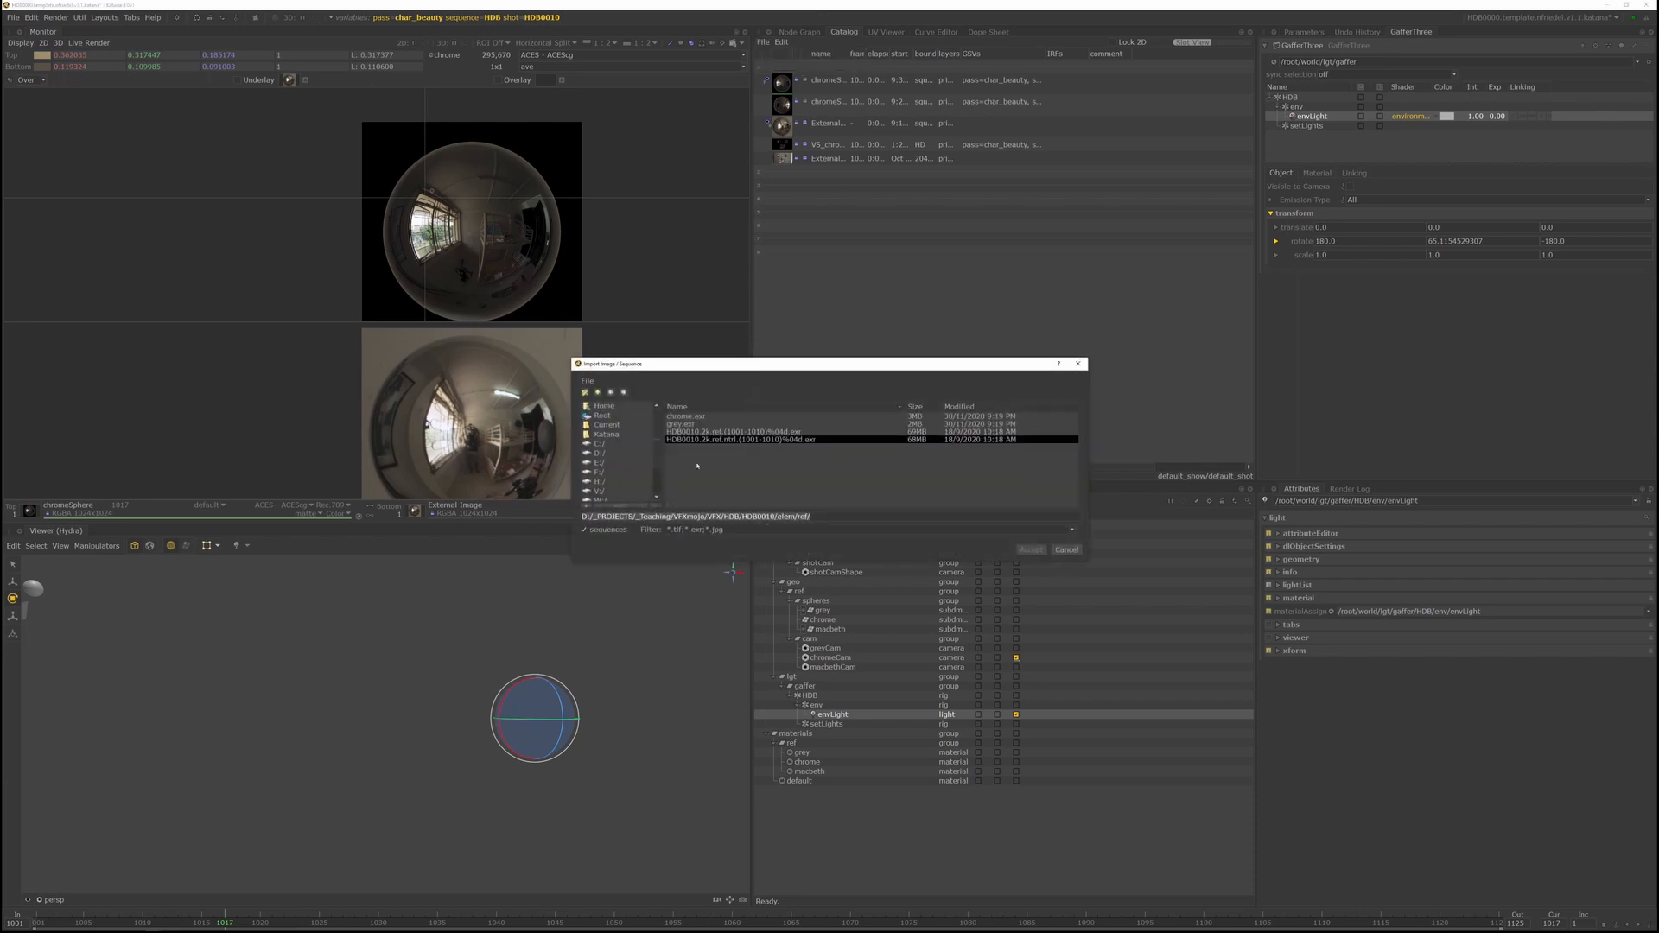
double_click(689, 425)
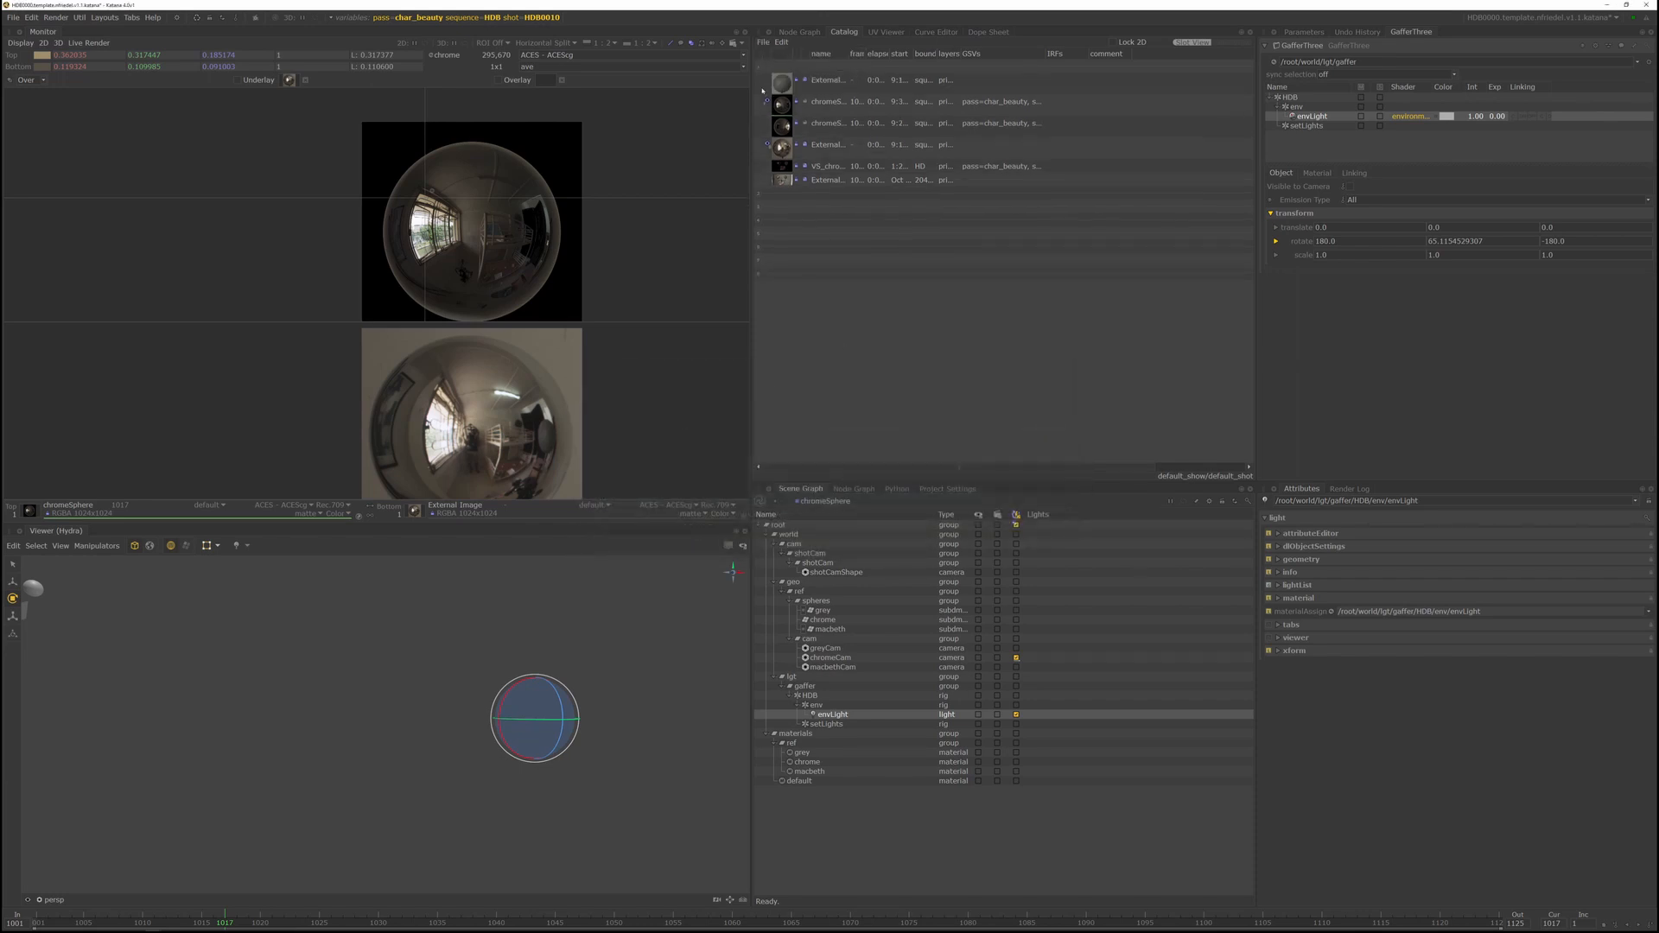
Assign the imported grey sphere image to the Monitor's lower comparison view, replacing the chrome reference
click(761, 87)
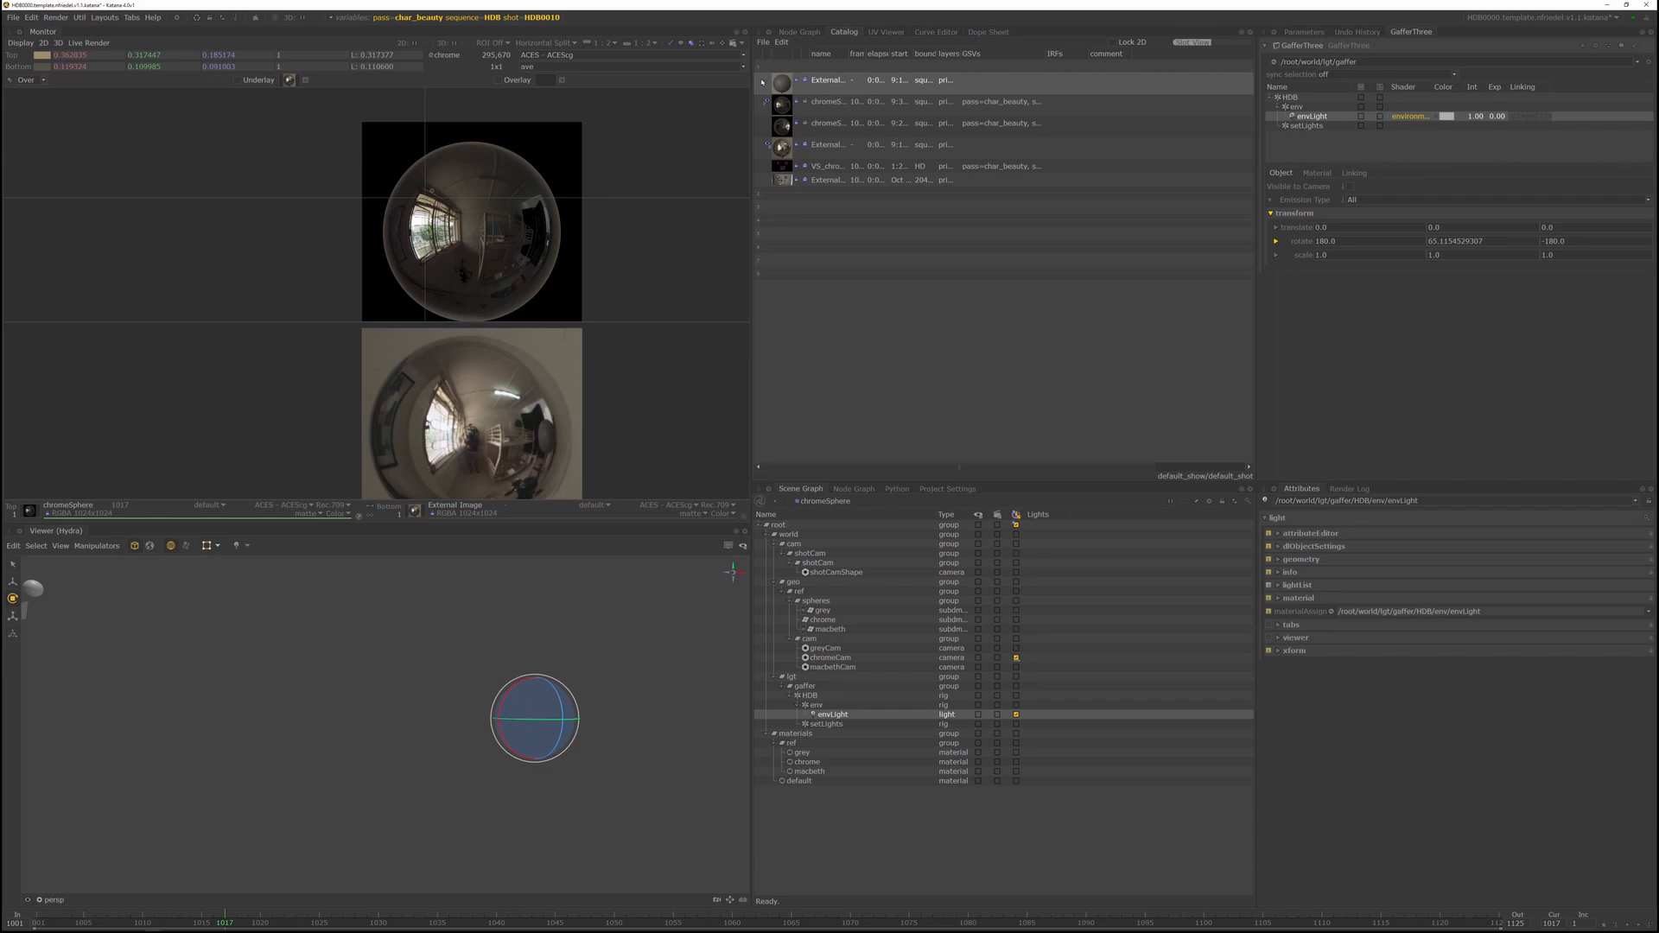
click(765, 80)
click(768, 86)
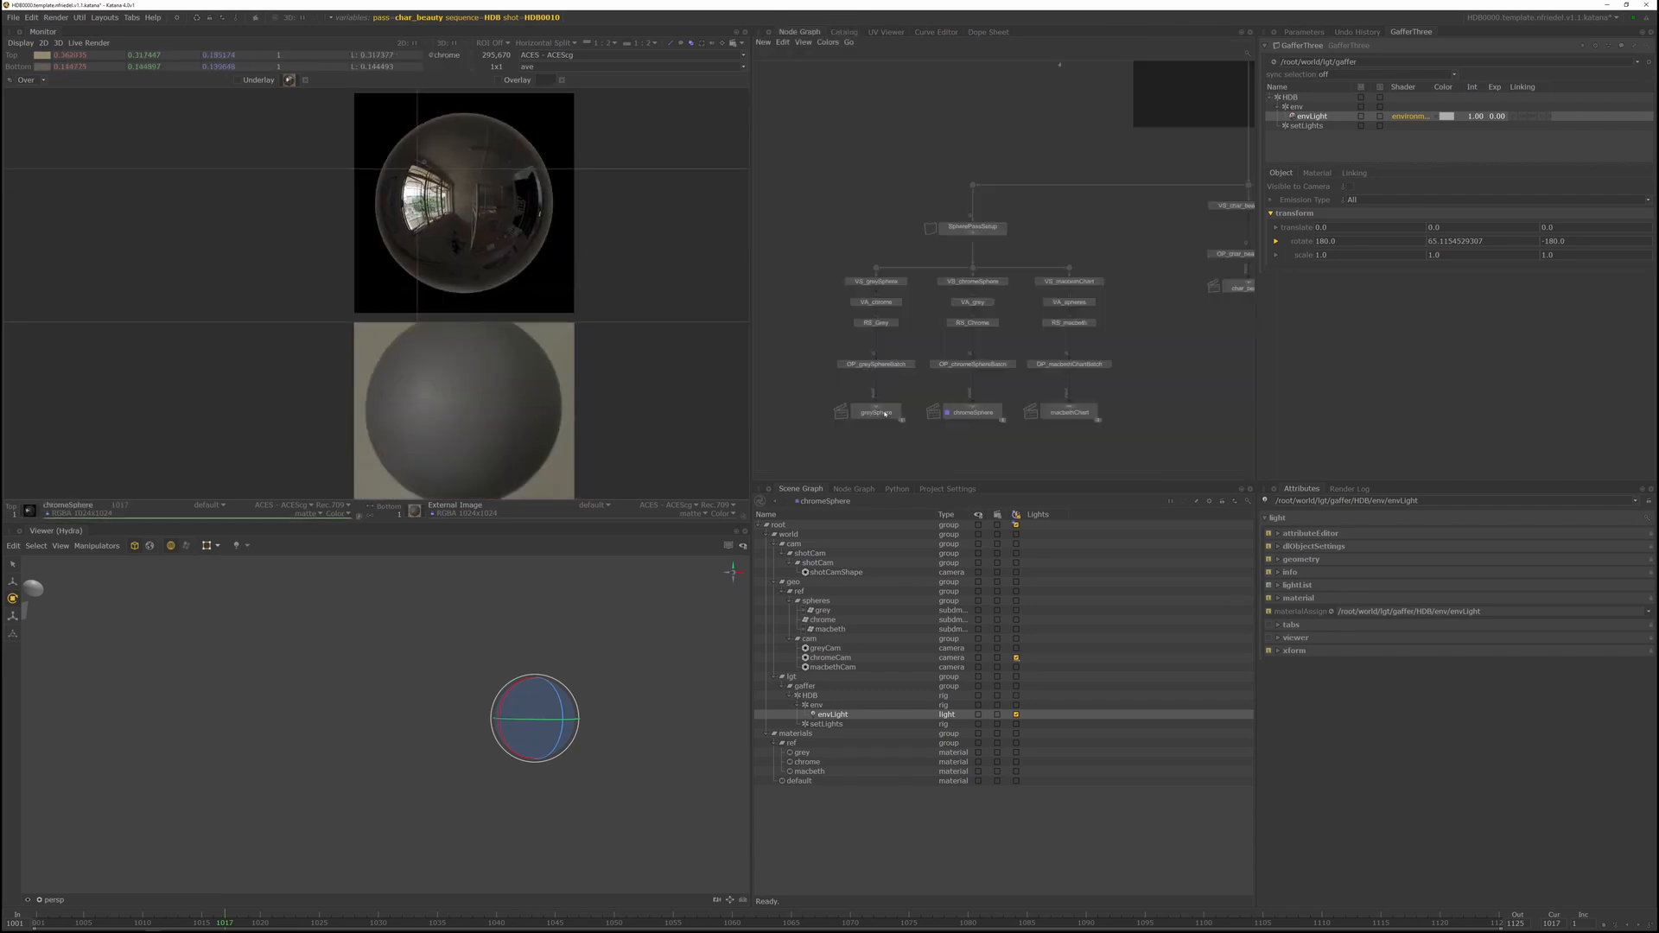
Start a live render of the greySphere node and sample matching areas on the rendered and reference grey spheres
right_click(883, 414)
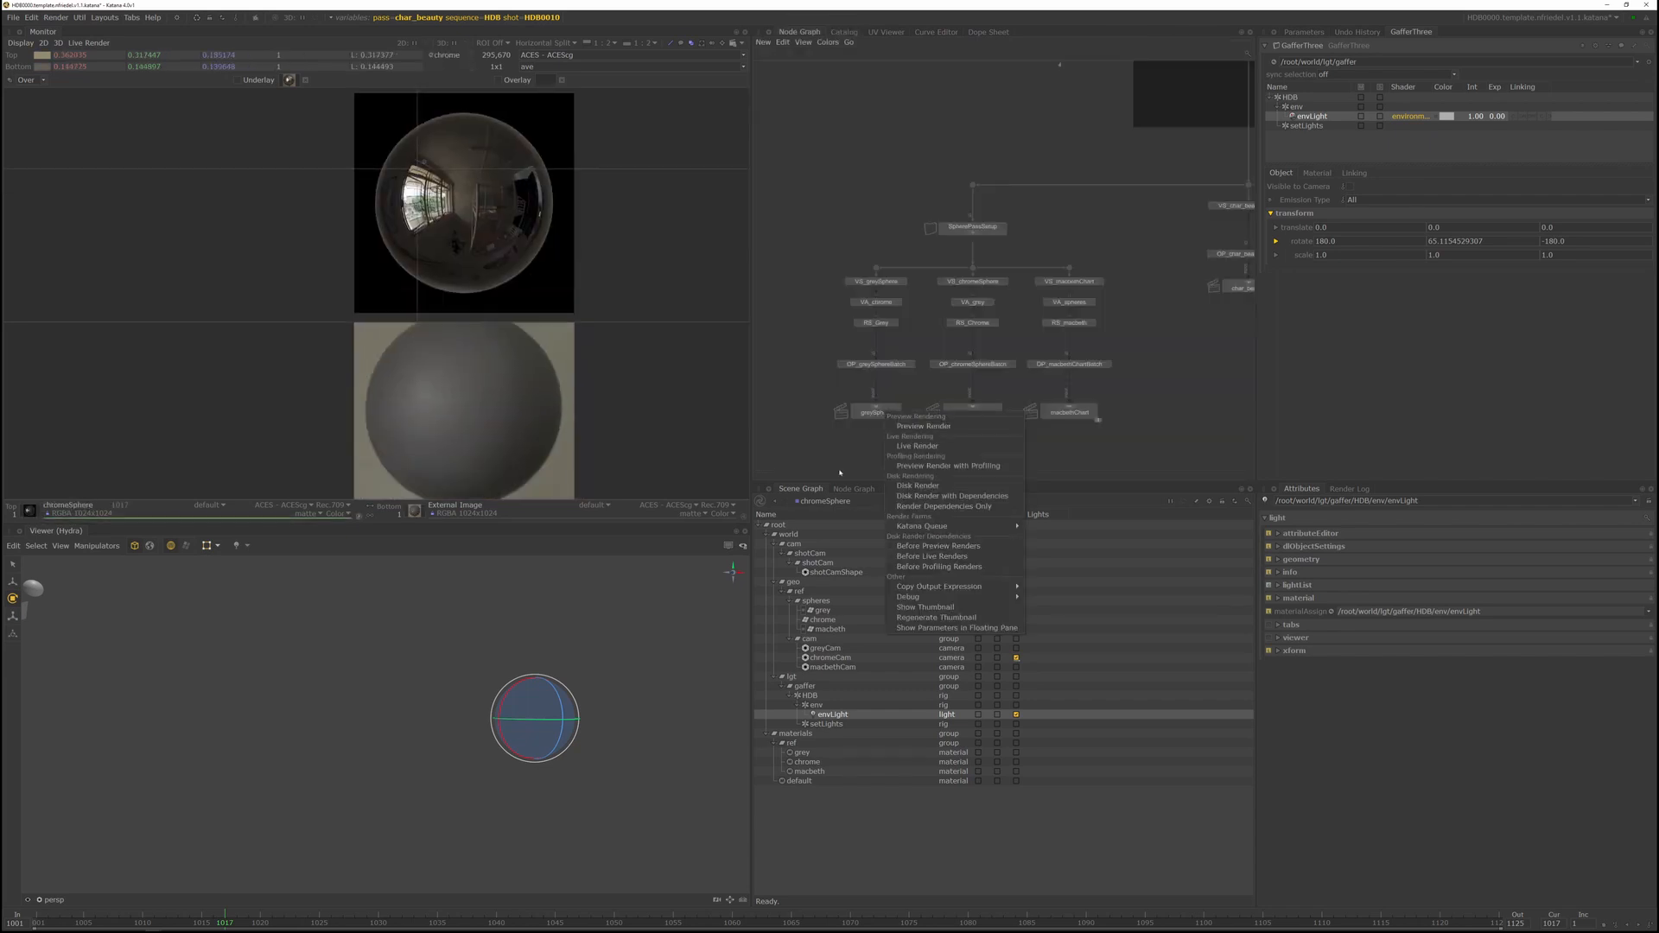
click(914, 446)
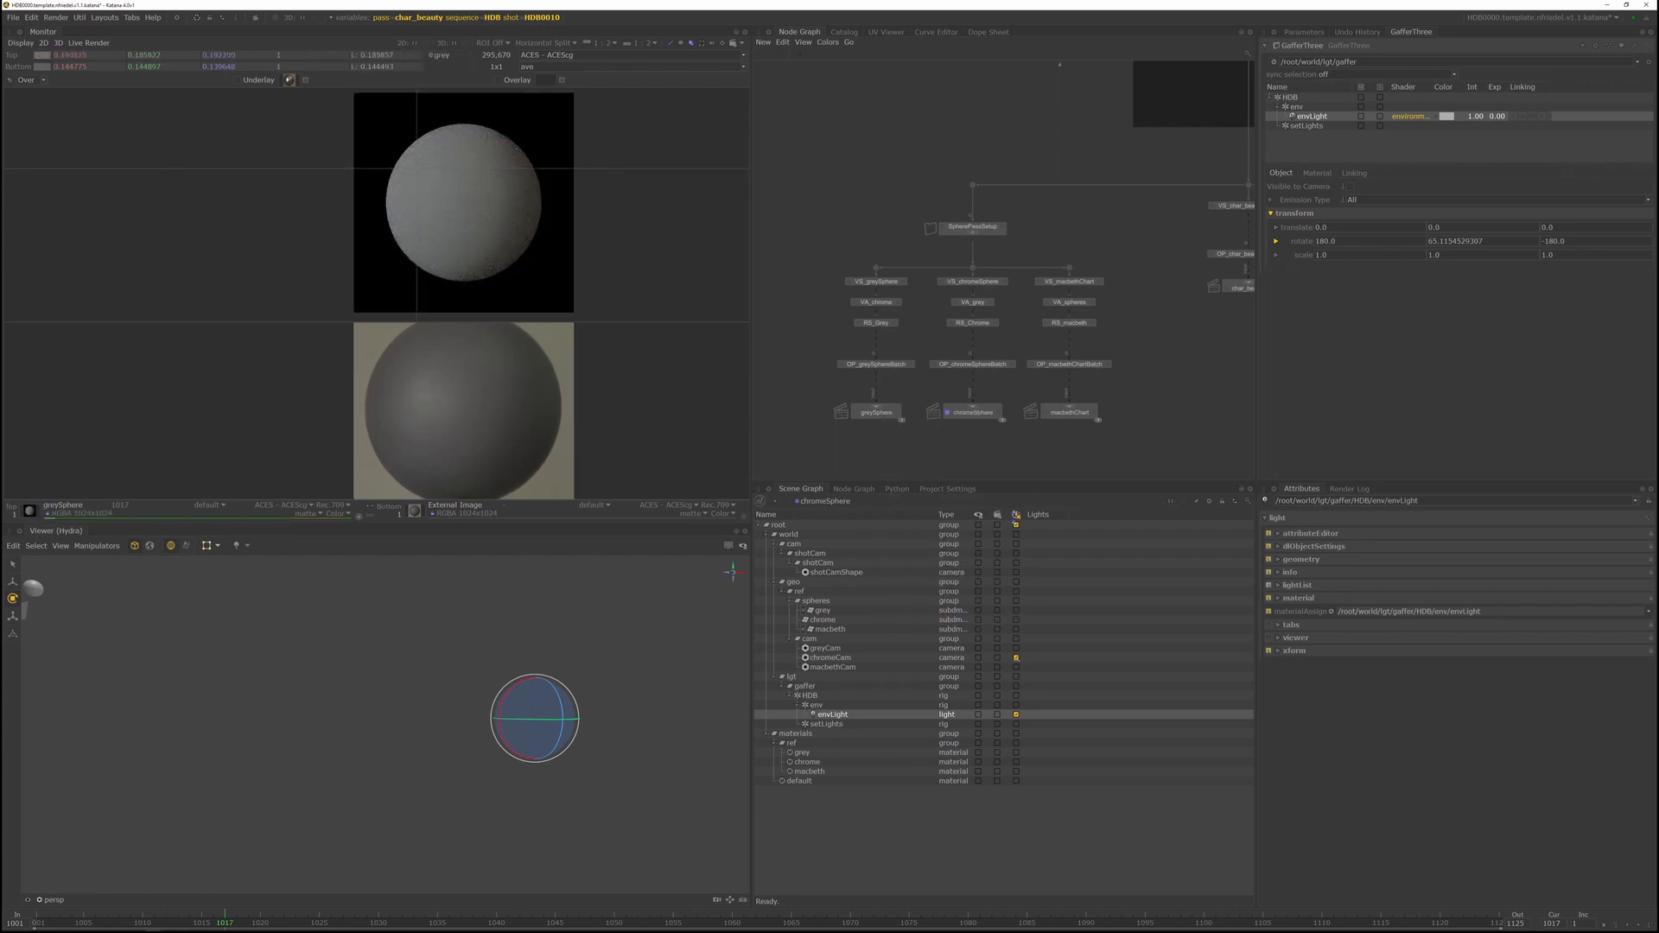
middle_drag(516, 237, 501, 257)
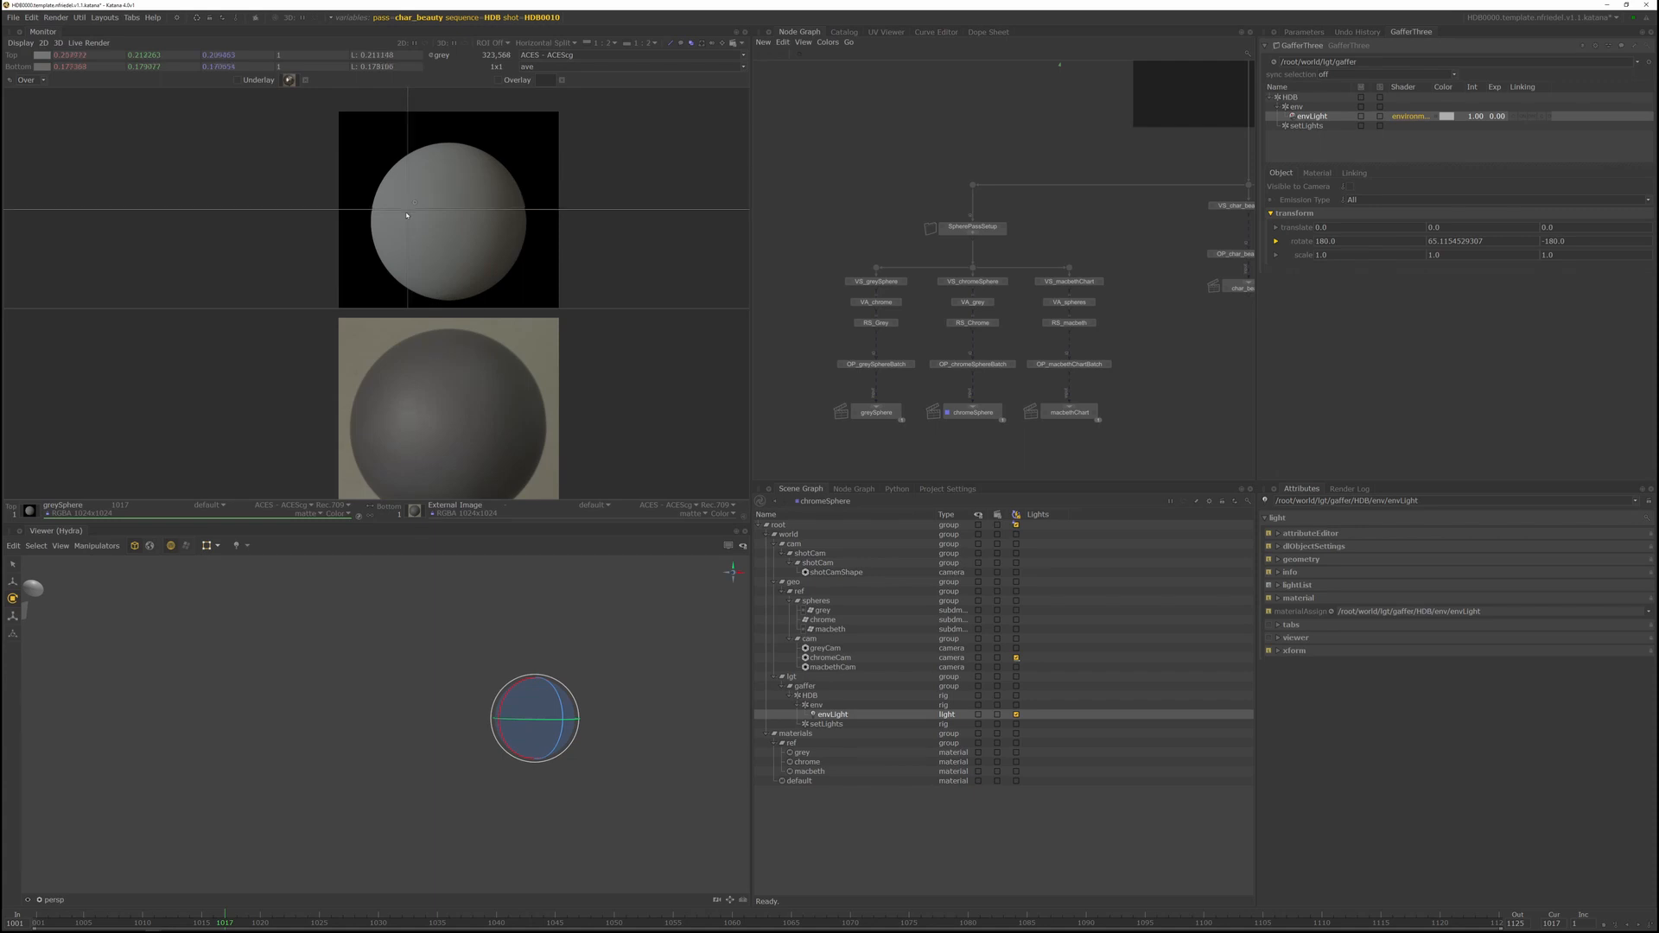
shift+drag(408, 419, 399, 413)
mouse_move(400, 219)
mouse_down()
mouse_move(408, 205)
mouse_move(409, 219)
mouse_up()
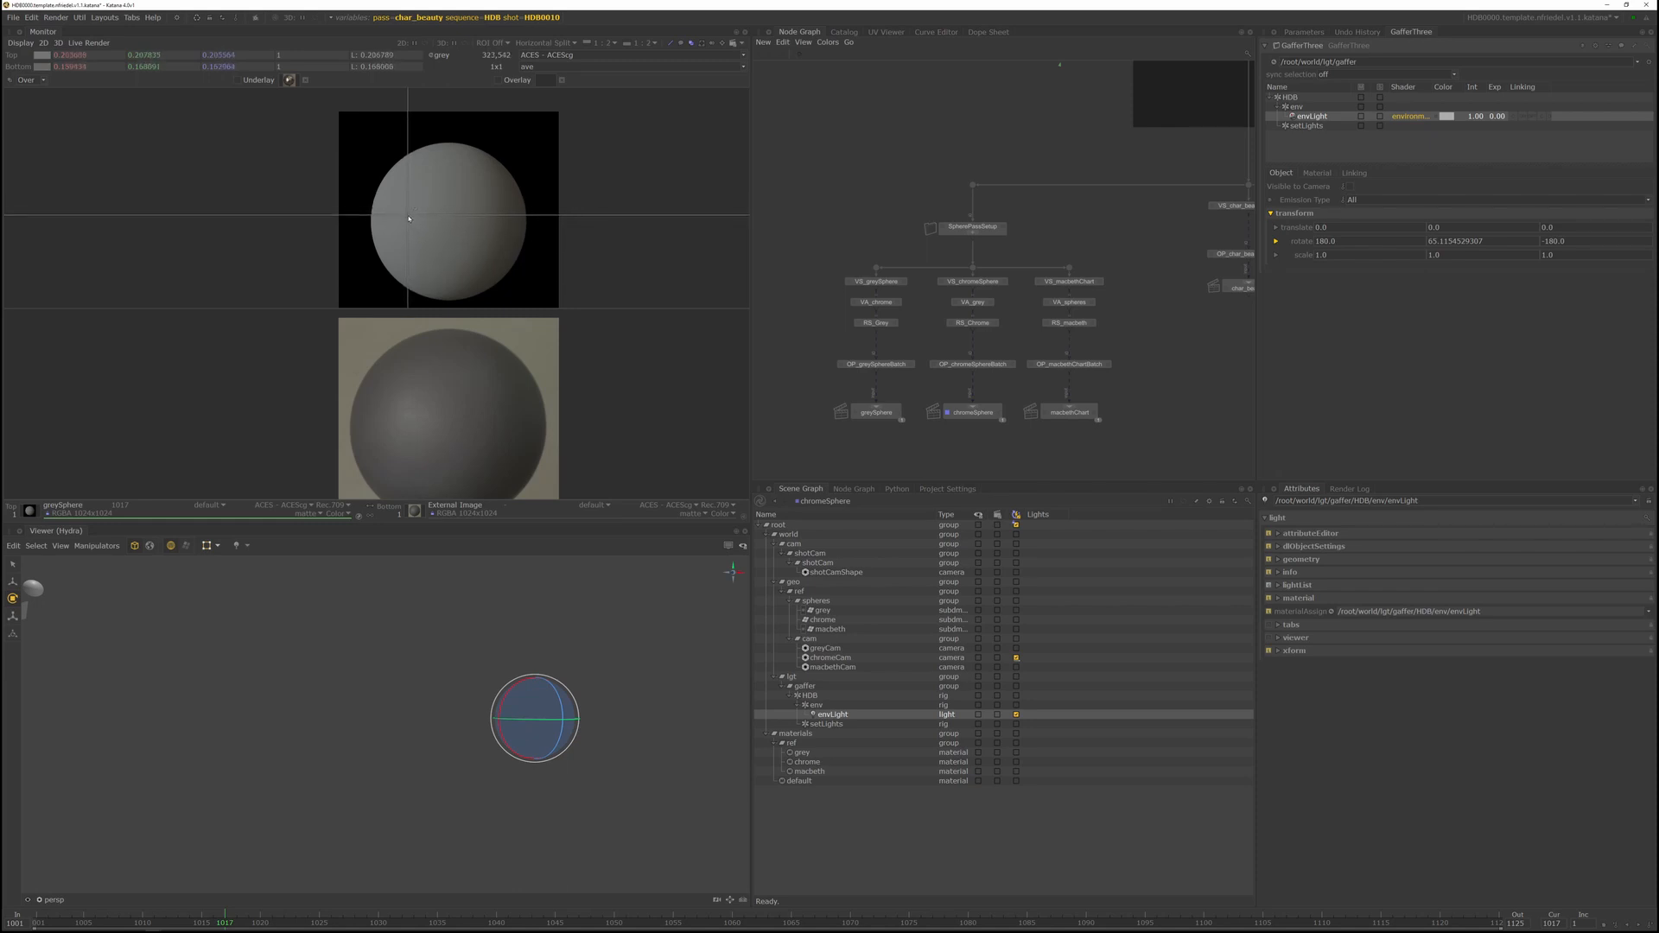
Compare pixel values on the bright and shadow sides of both grey spheres and set envLight's exposure to -0.25
middle_drag(393, 445, 391, 423)
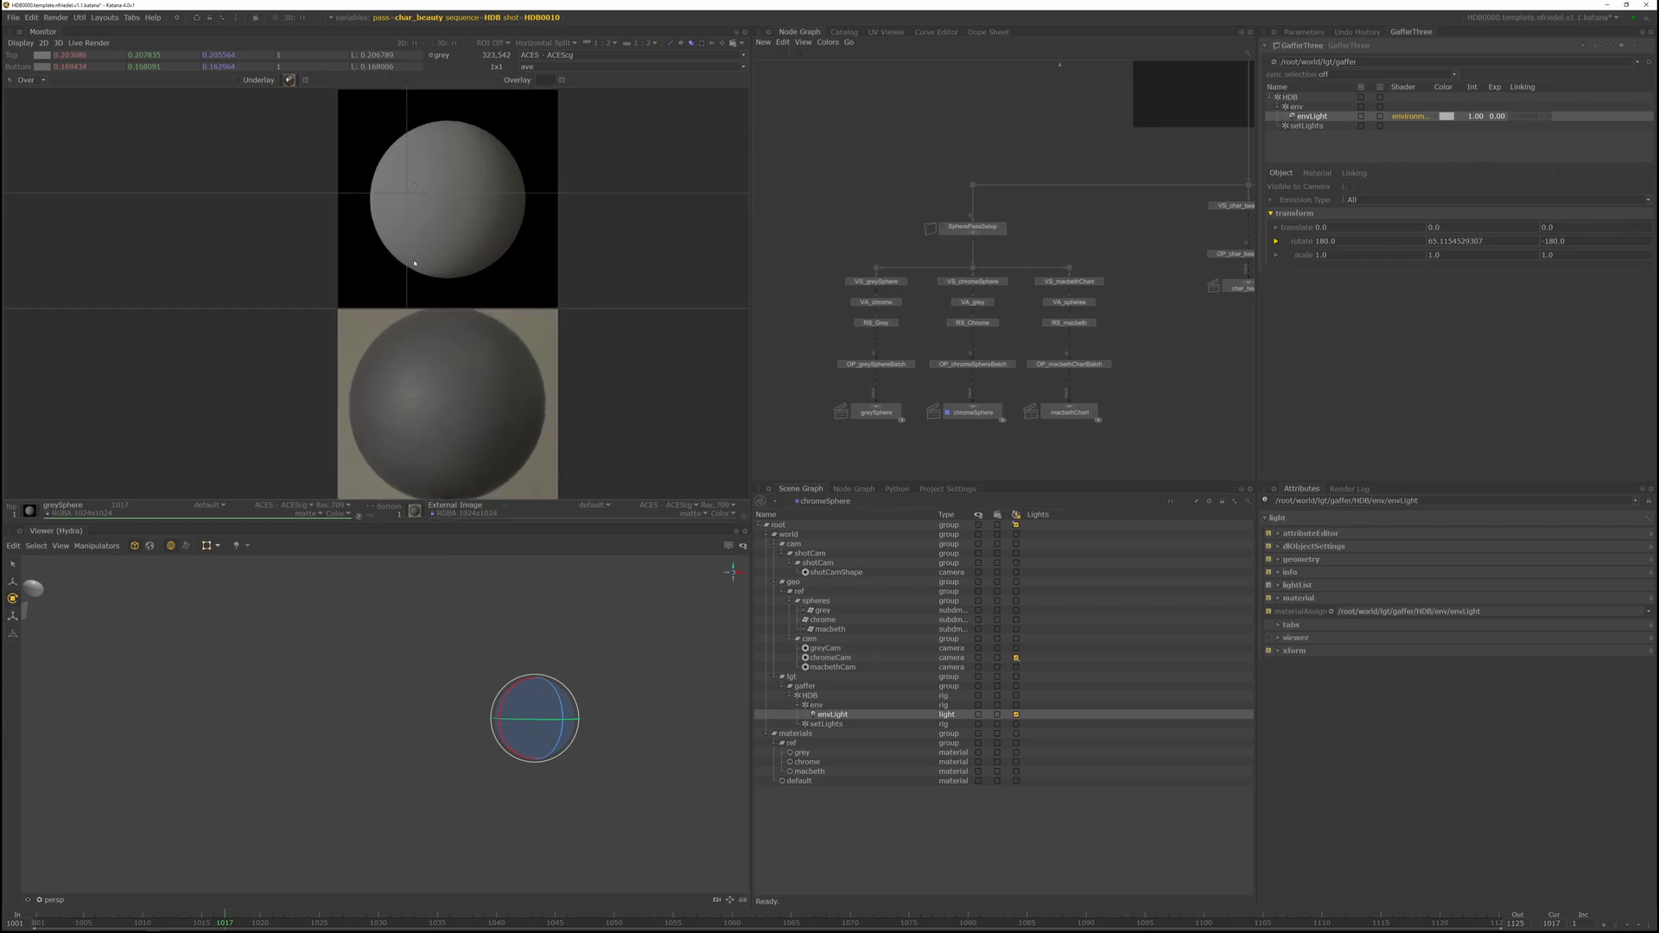
drag(403, 200, 422, 185)
drag(402, 375, 396, 394)
click(508, 220)
key(Return)
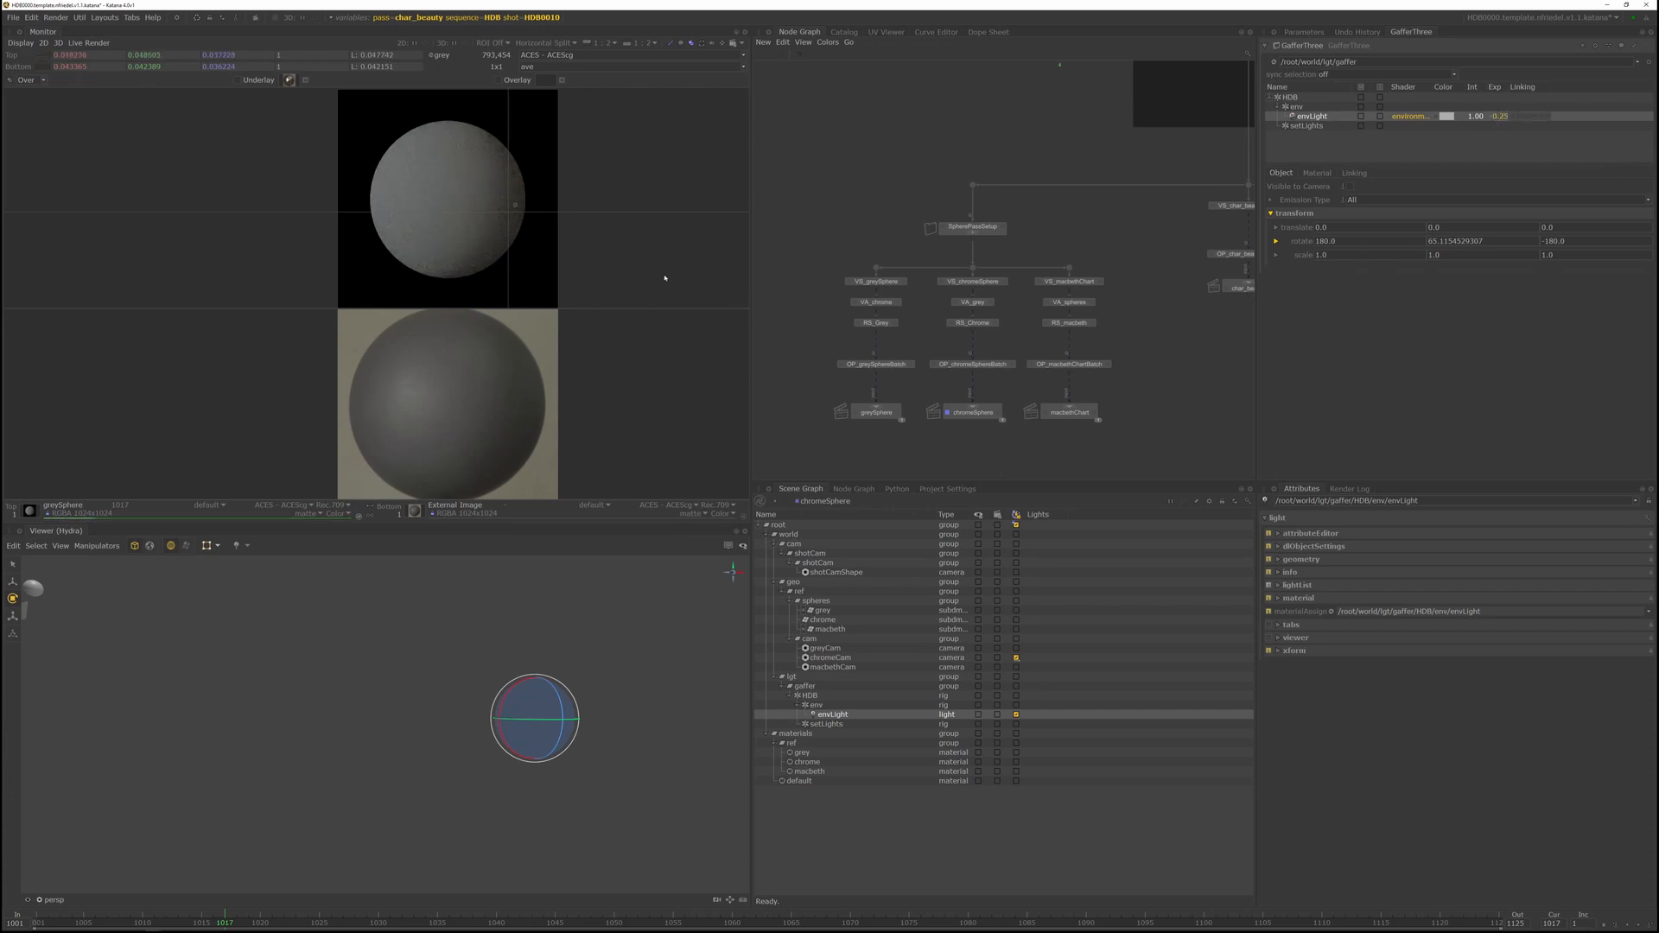
Sample matching lit and shaded areas again on the rendered and reference grey spheres to check the exposure
mouse_move(561, 254)
middle_down()
mouse_move(579, 228)
mouse_move(553, 249)
middle_up()
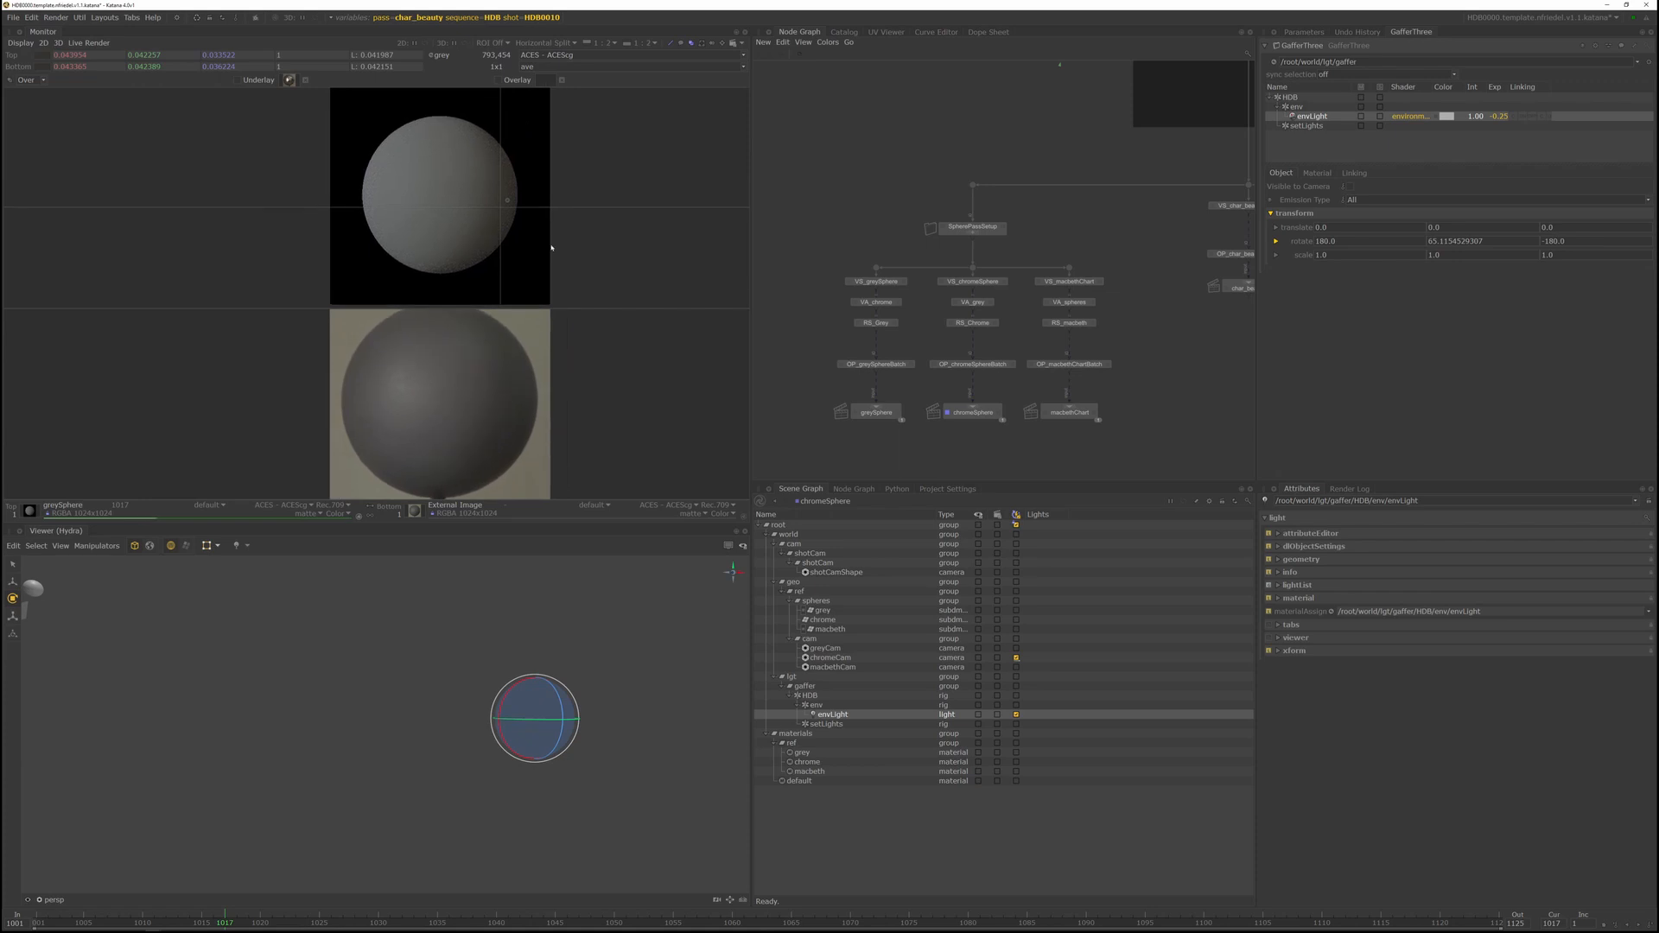
drag(496, 215, 413, 182)
drag(396, 406, 403, 389)
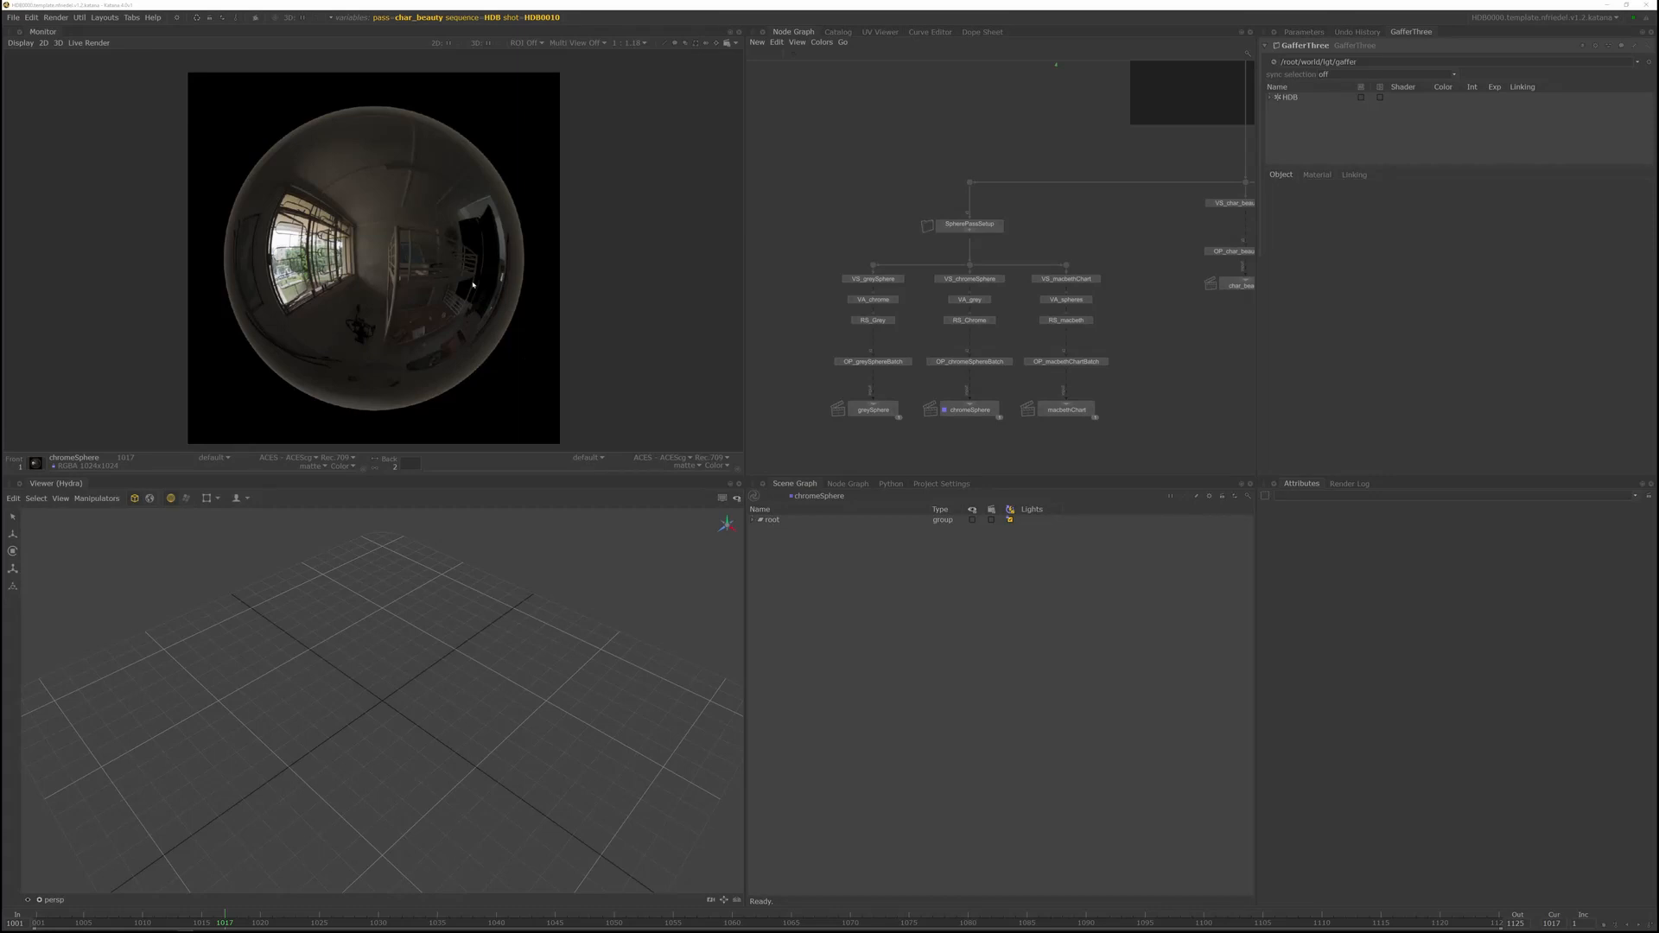
Add a 3Delight area light under setLights in the HDB rig and open its material settings
middle_drag(472, 284, 480, 285)
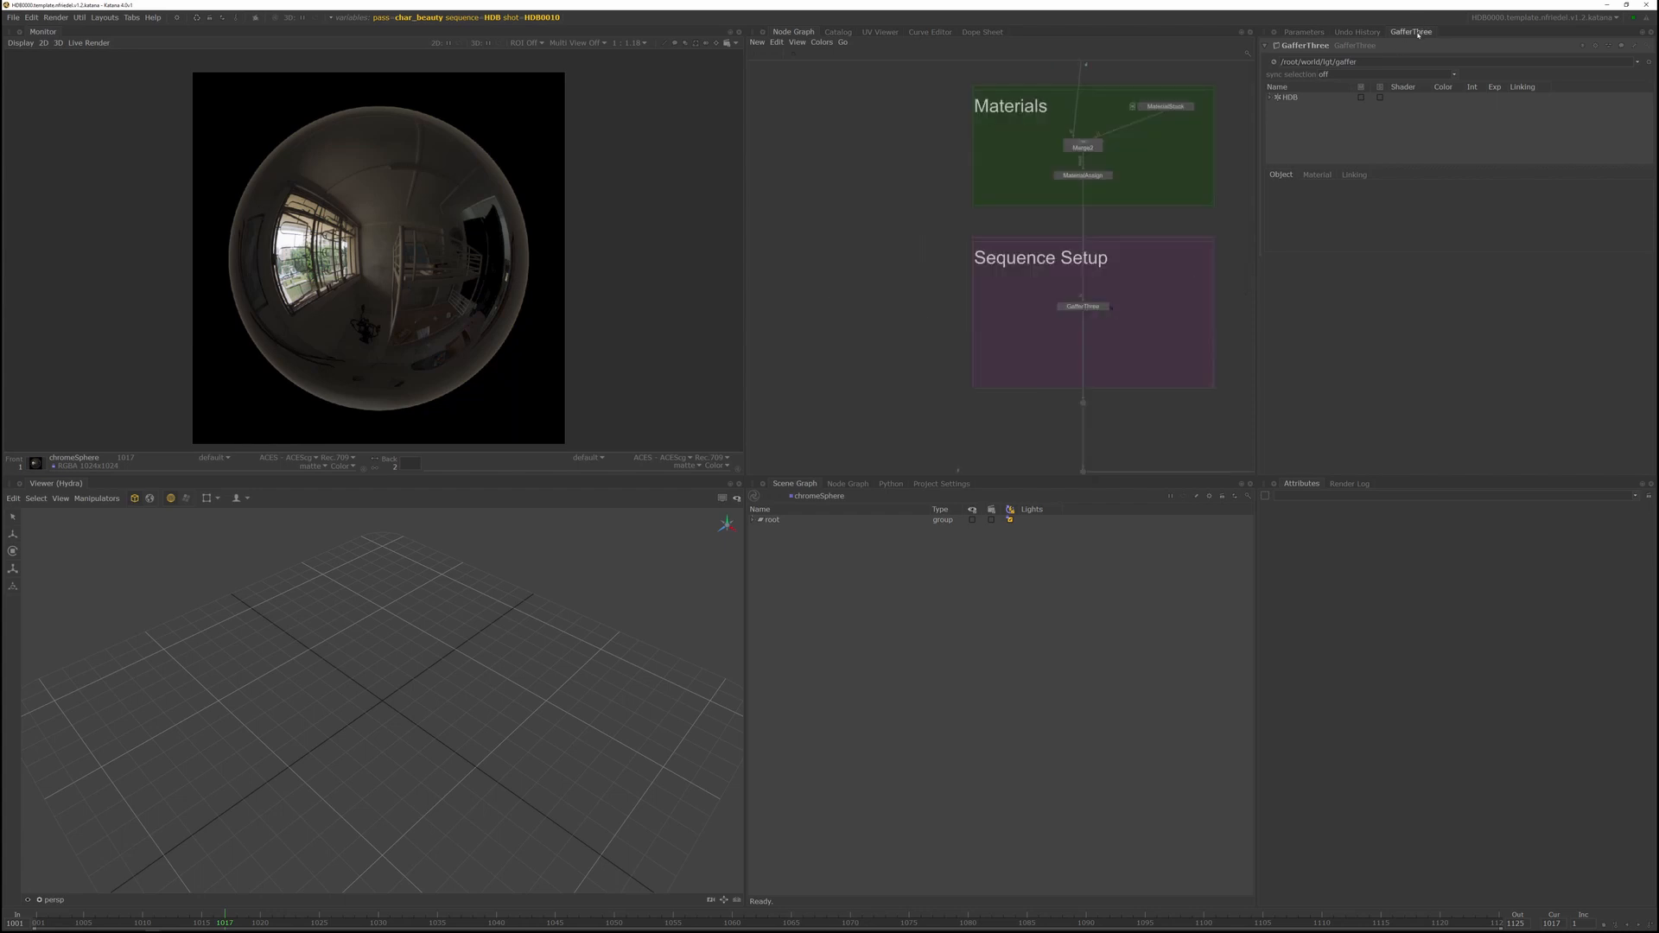
click(1274, 98)
click(1305, 116)
right_click(1316, 121)
mouse_move(1425, 135)
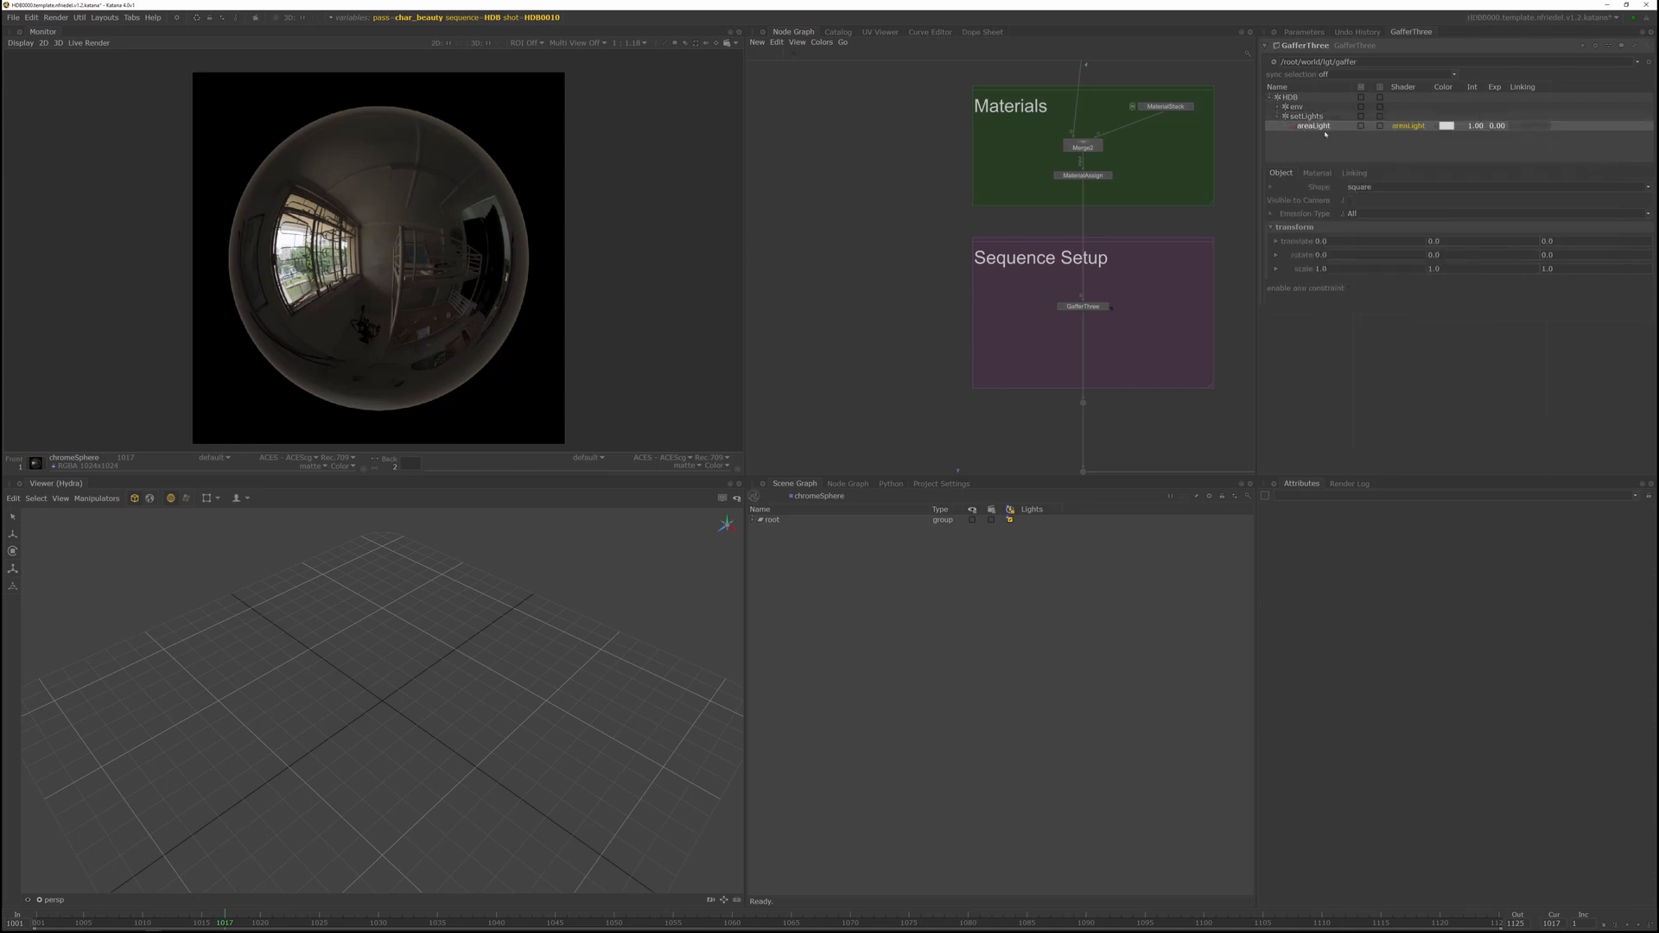
click(1316, 173)
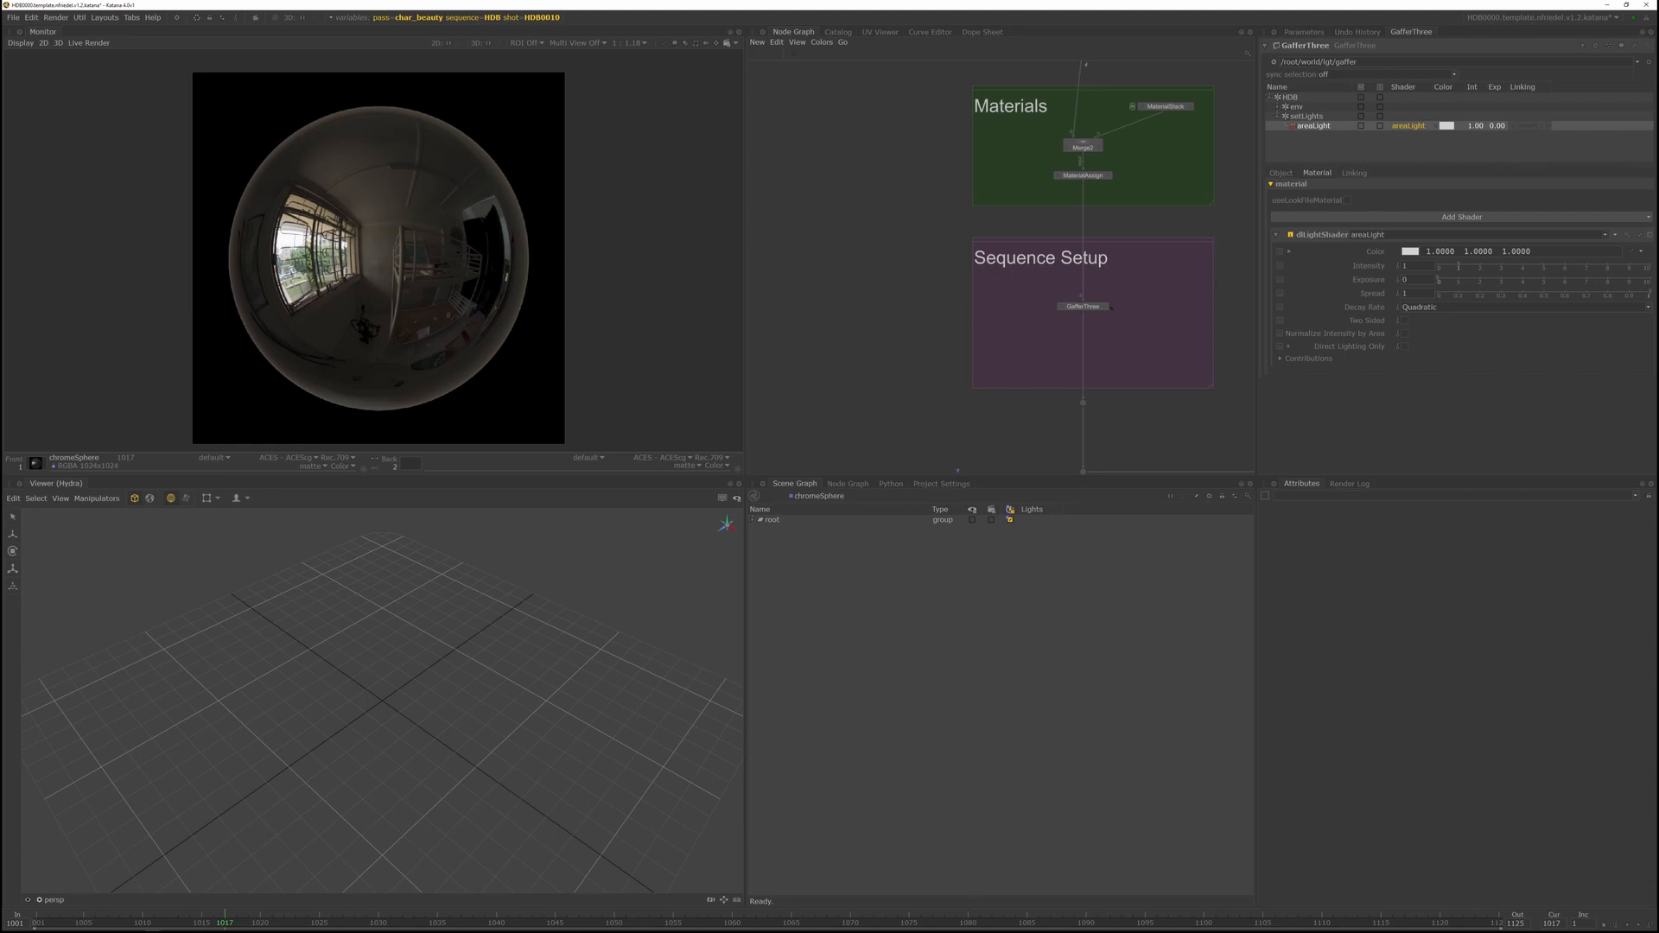
Delete the area light from setLights and look over the available 3Delight light types
middle_drag(1209, 232, 1208, 235)
key(Delete)
middle_drag(1144, 217, 1096, 272)
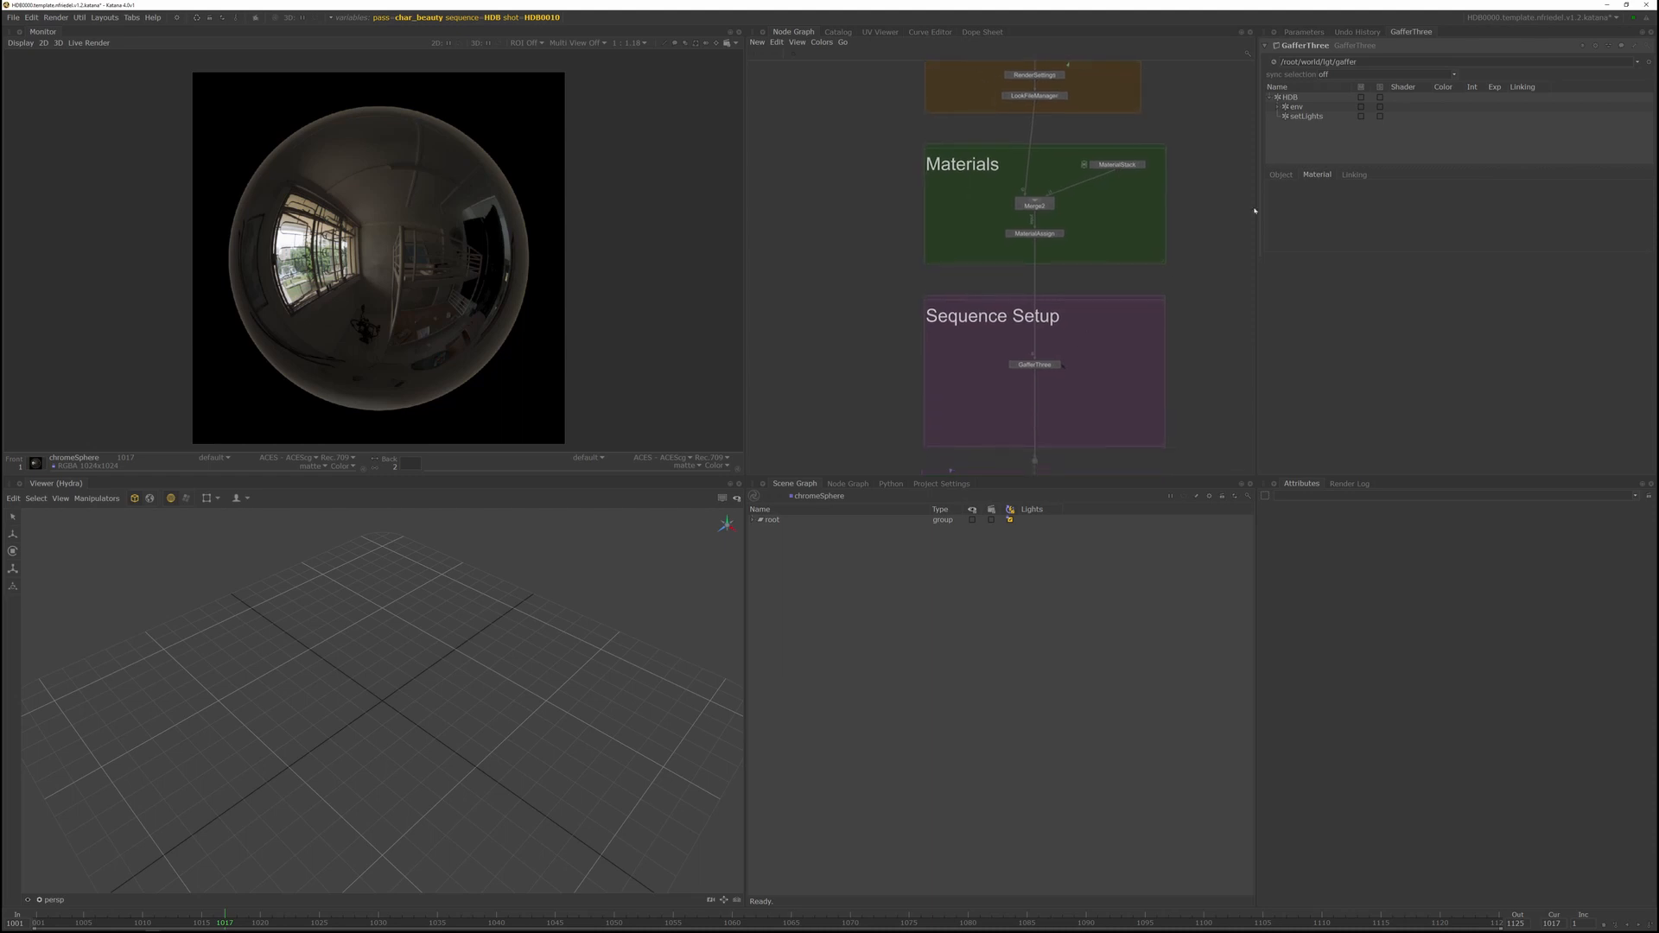
right_click(1311, 145)
mouse_move(1374, 155)
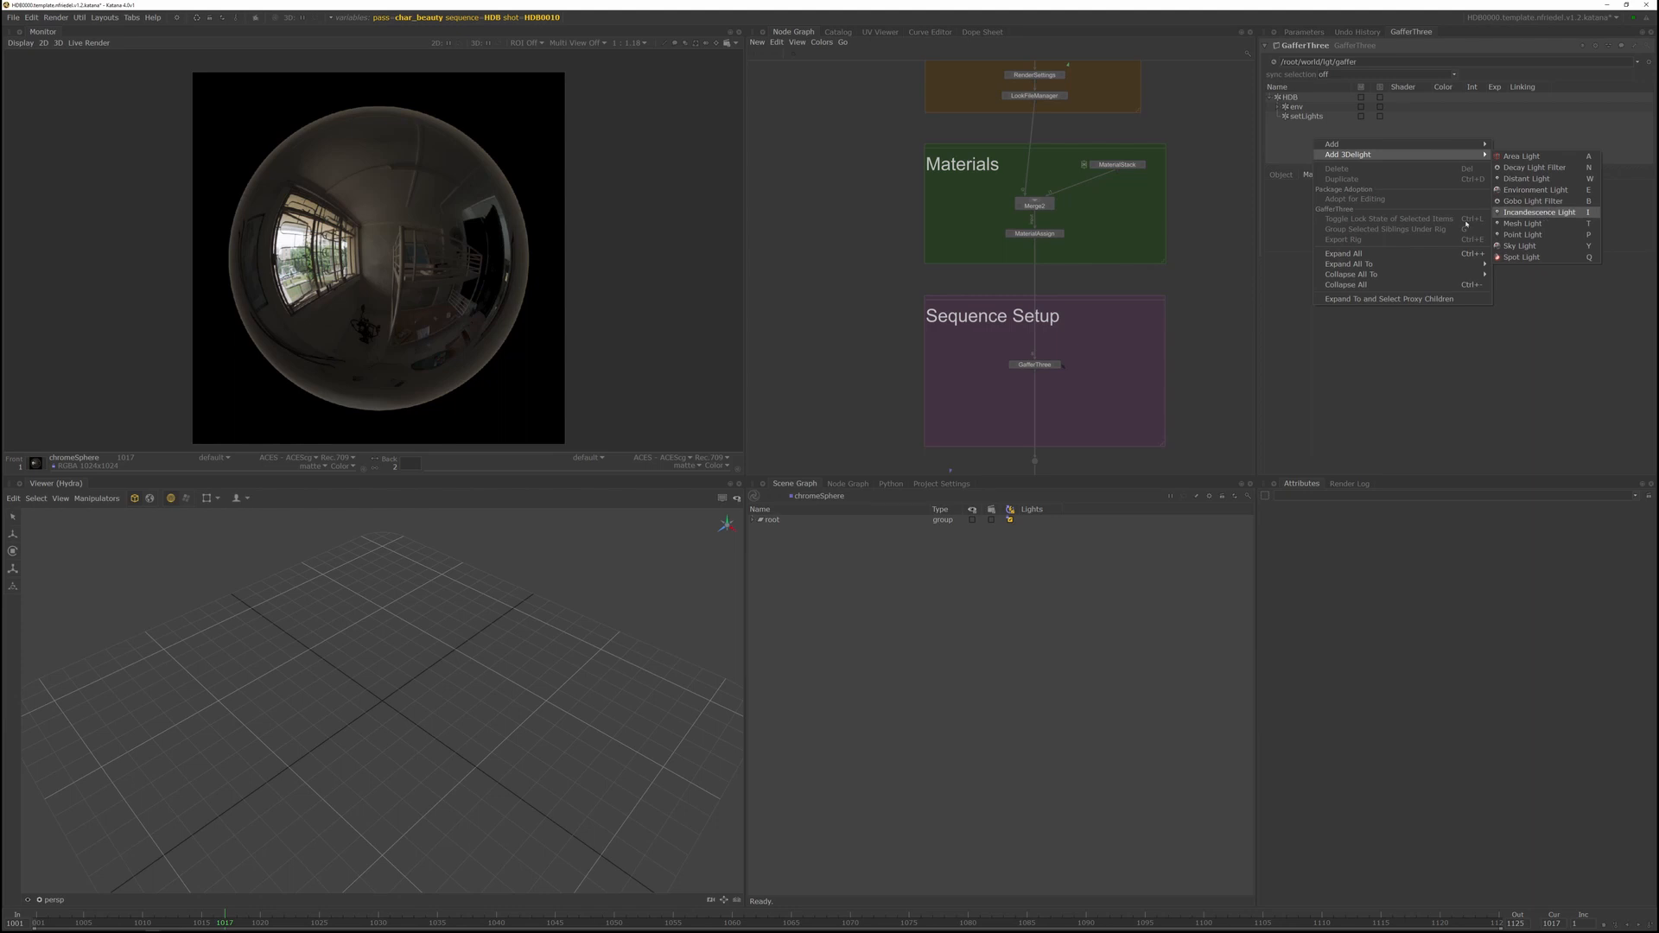
click(1114, 305)
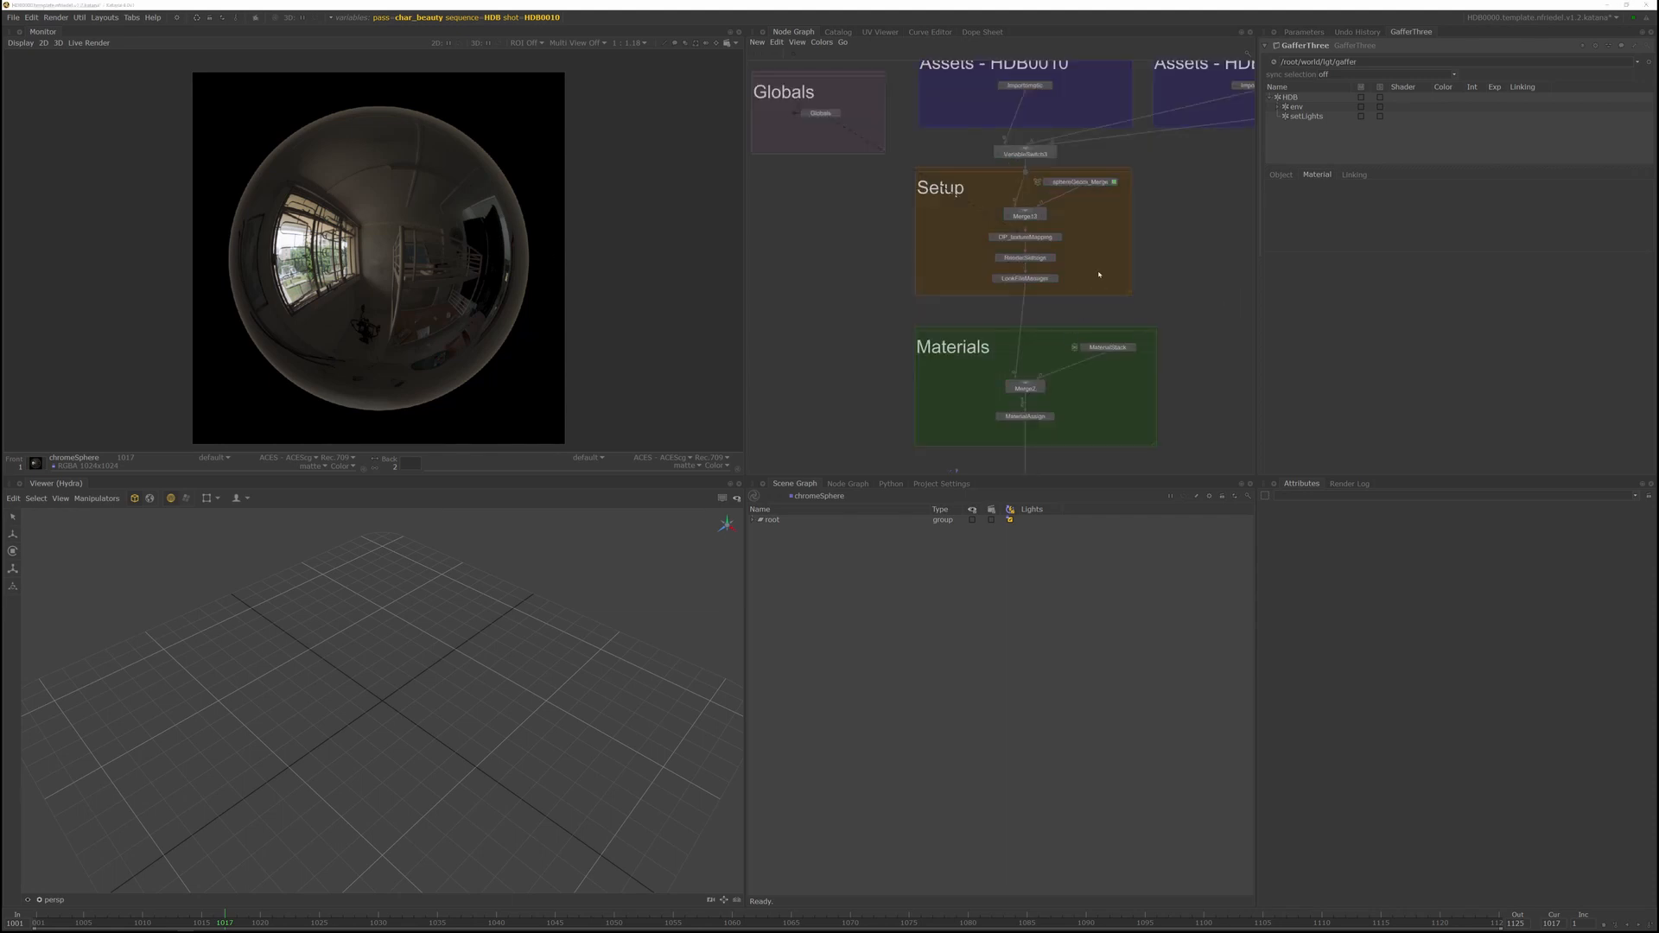
Add a GroupMerge node named LightGeom_Merge beside sphereGeom_Merge and connect it to Merge13
middle_drag(1099, 275, 1092, 280)
middle_drag(1139, 184, 1130, 191)
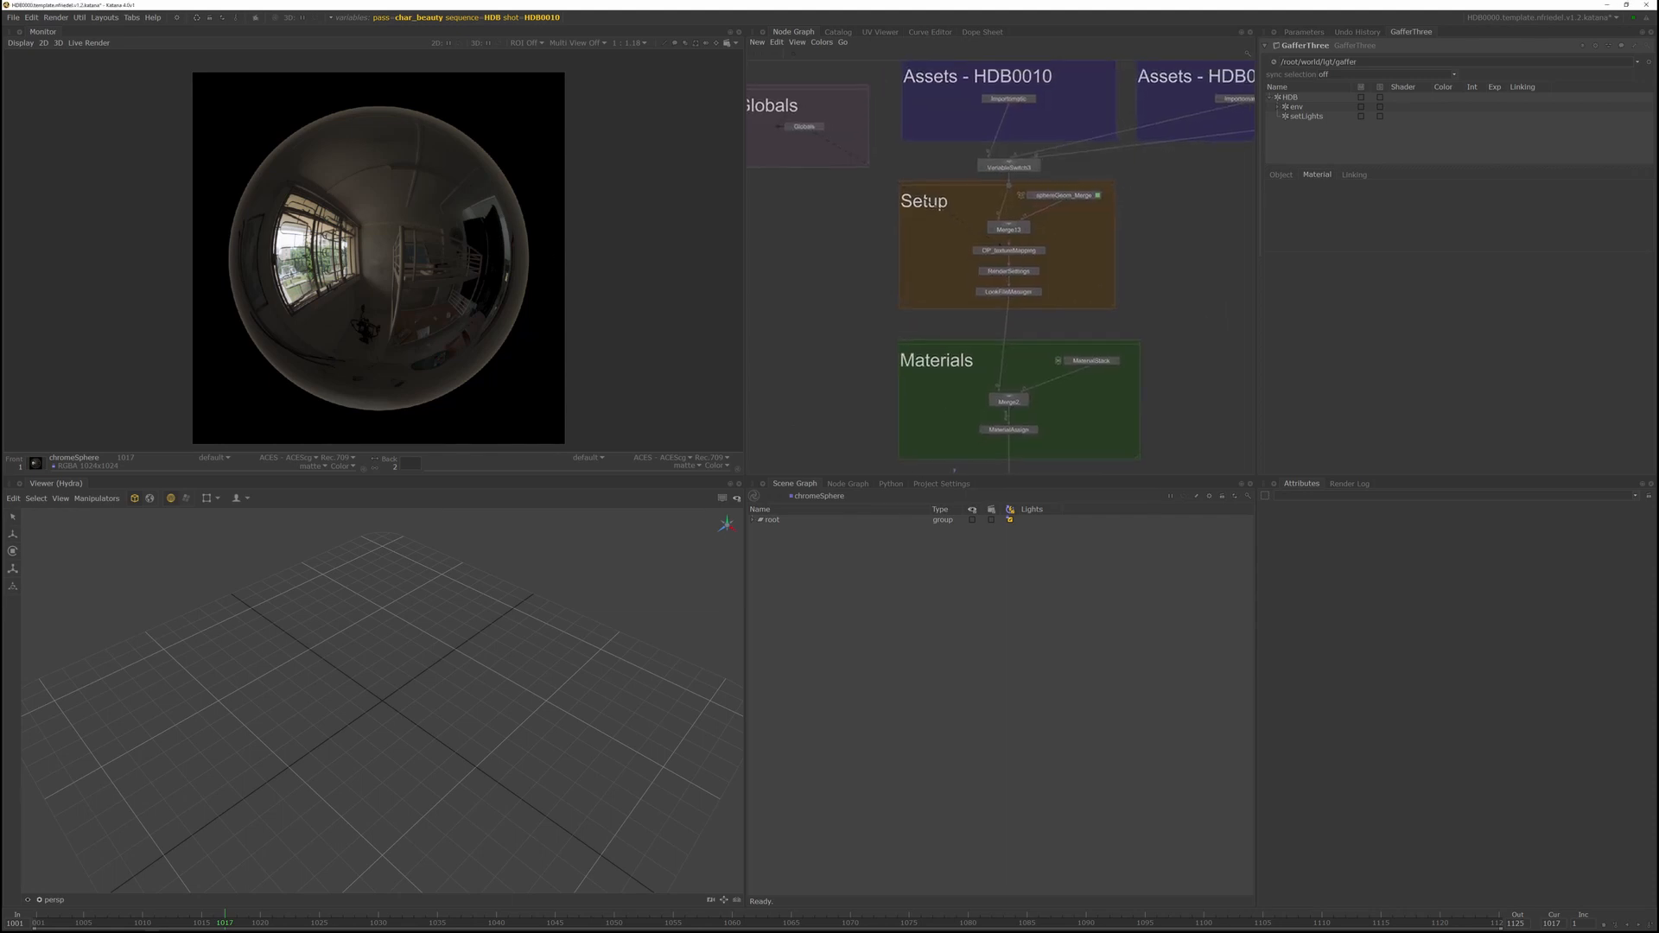
key(Tab)
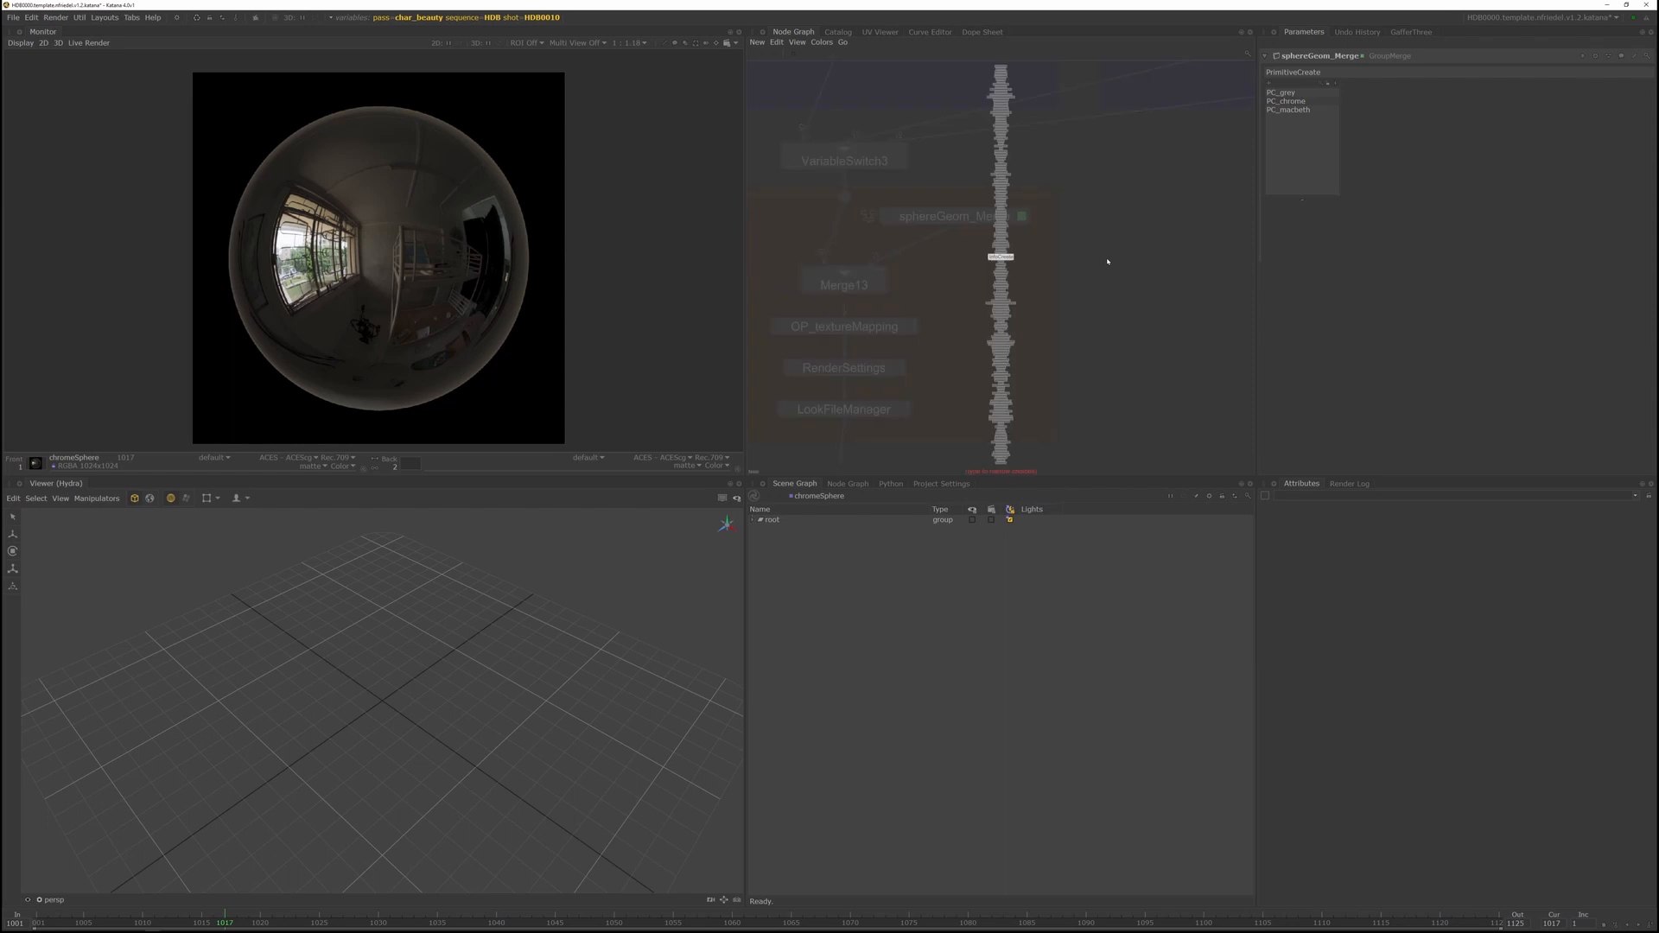
text(group)
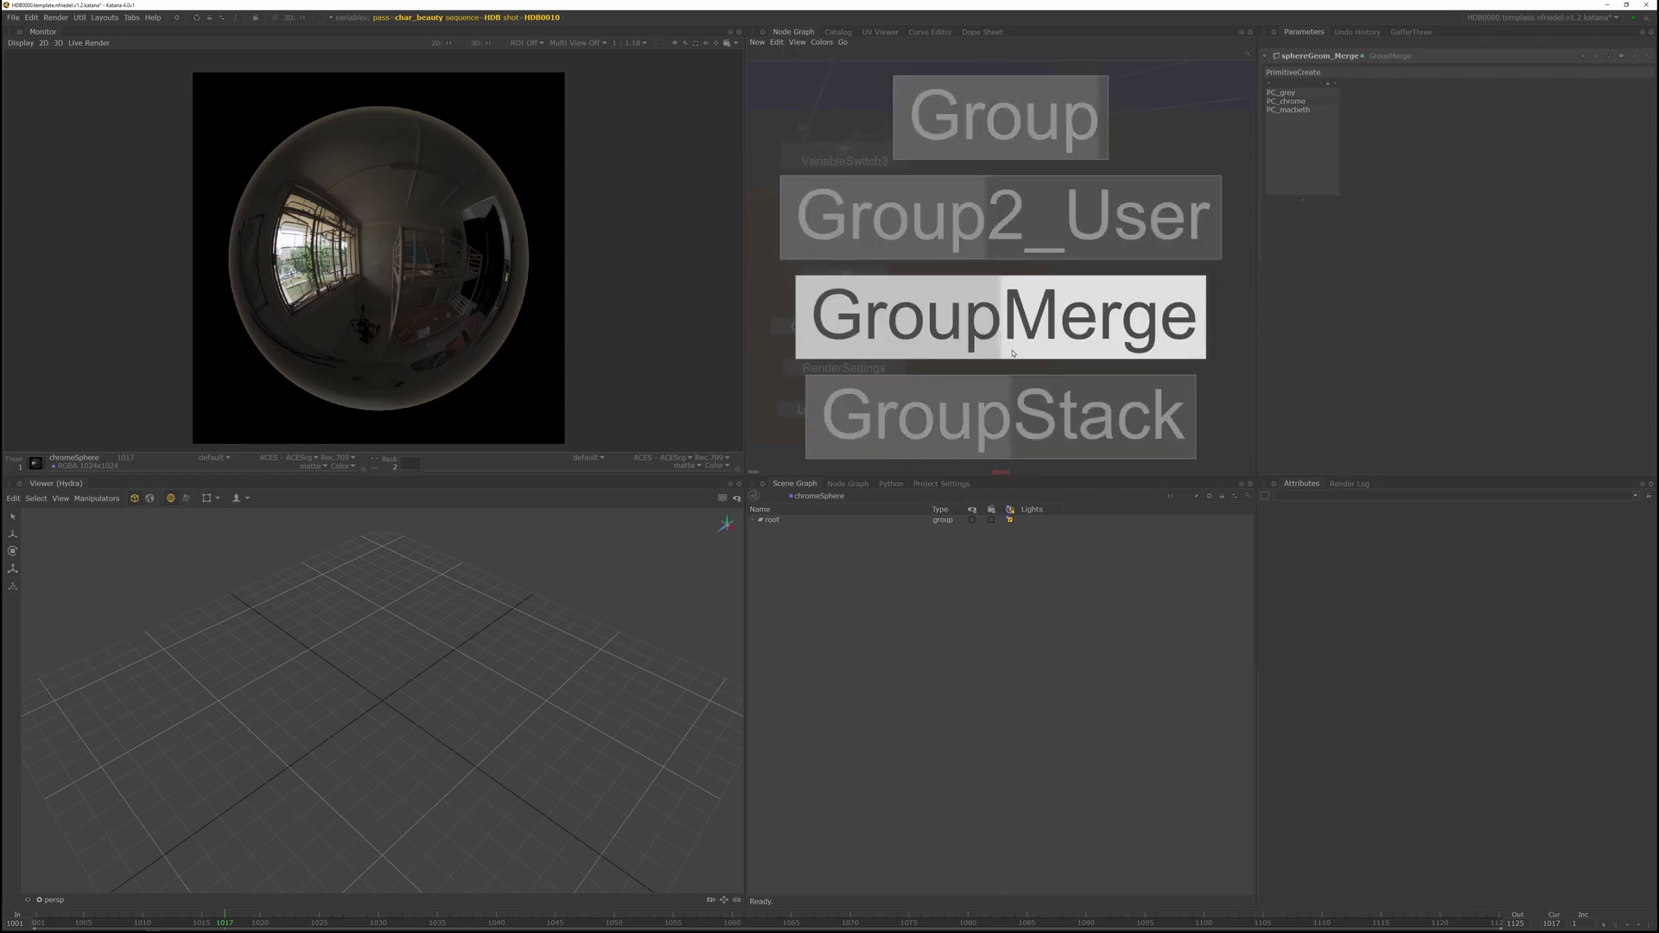
click(1098, 285)
click(1110, 285)
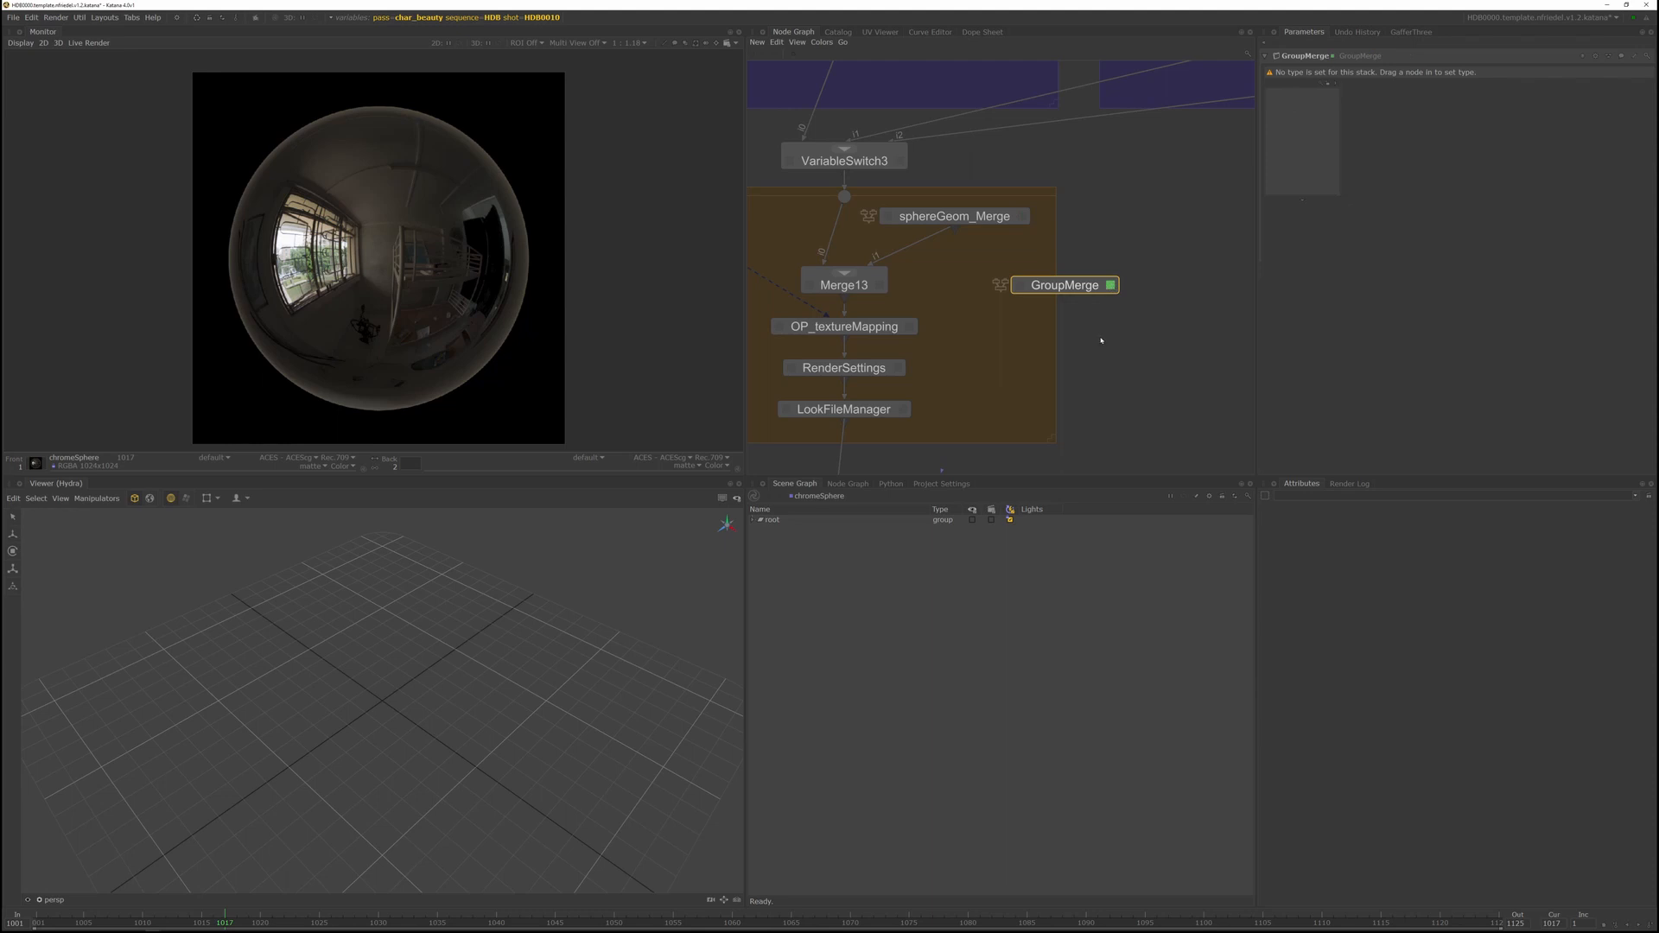
drag(1067, 298, 1112, 217)
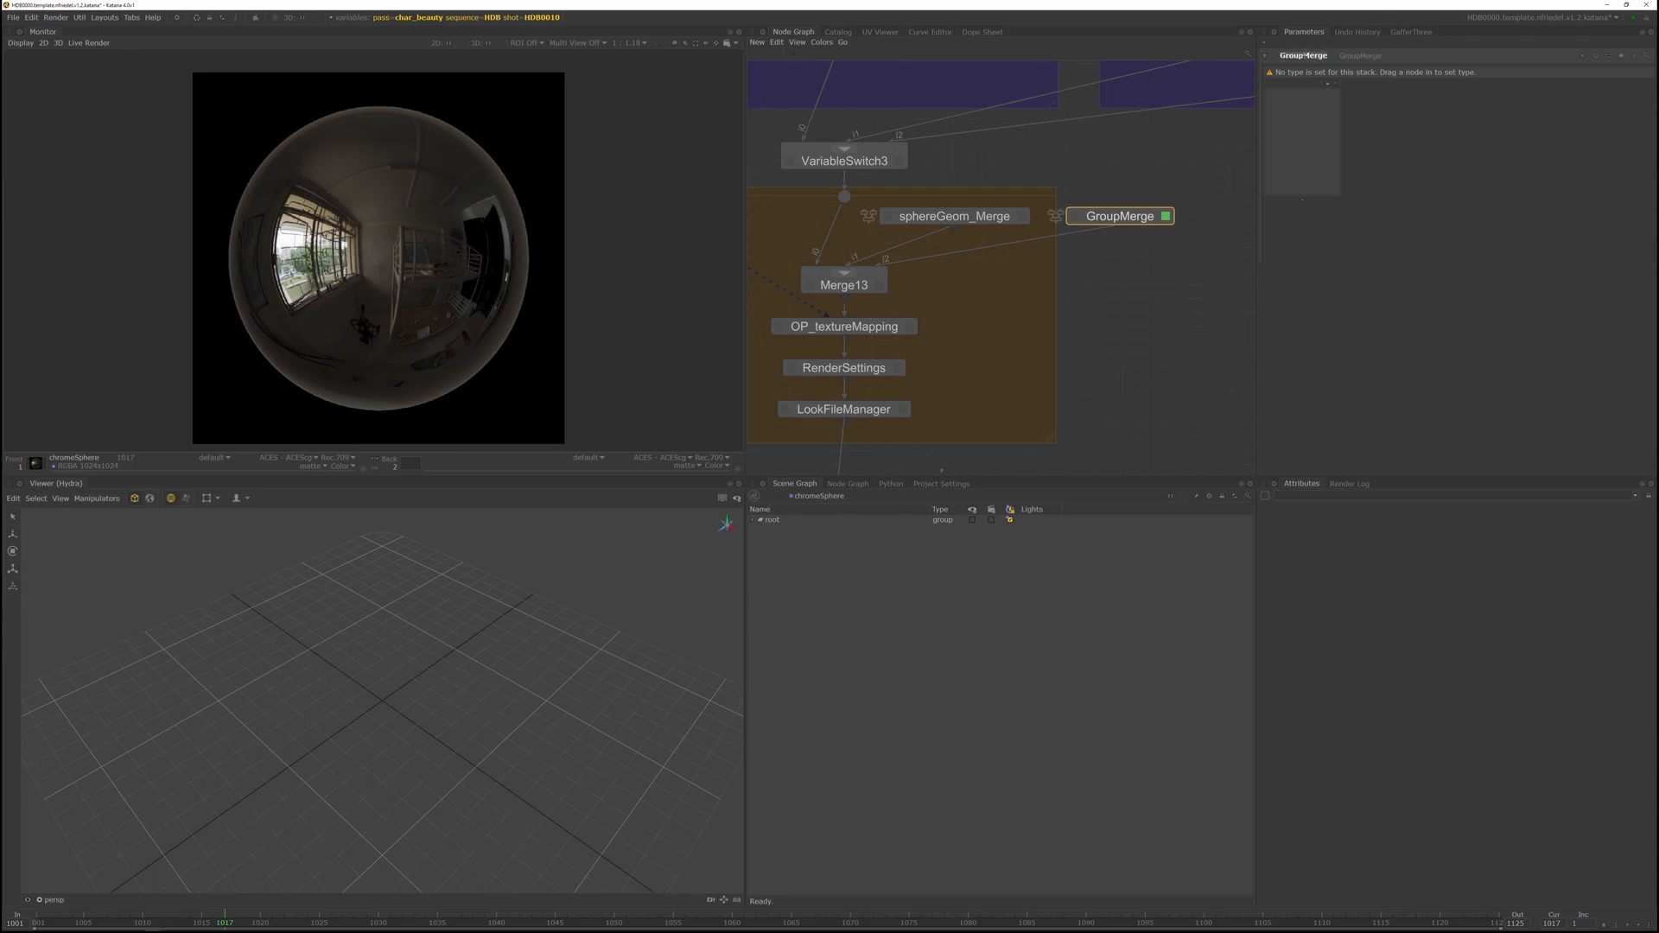
text(LightGeom_Merge)
key(Return)
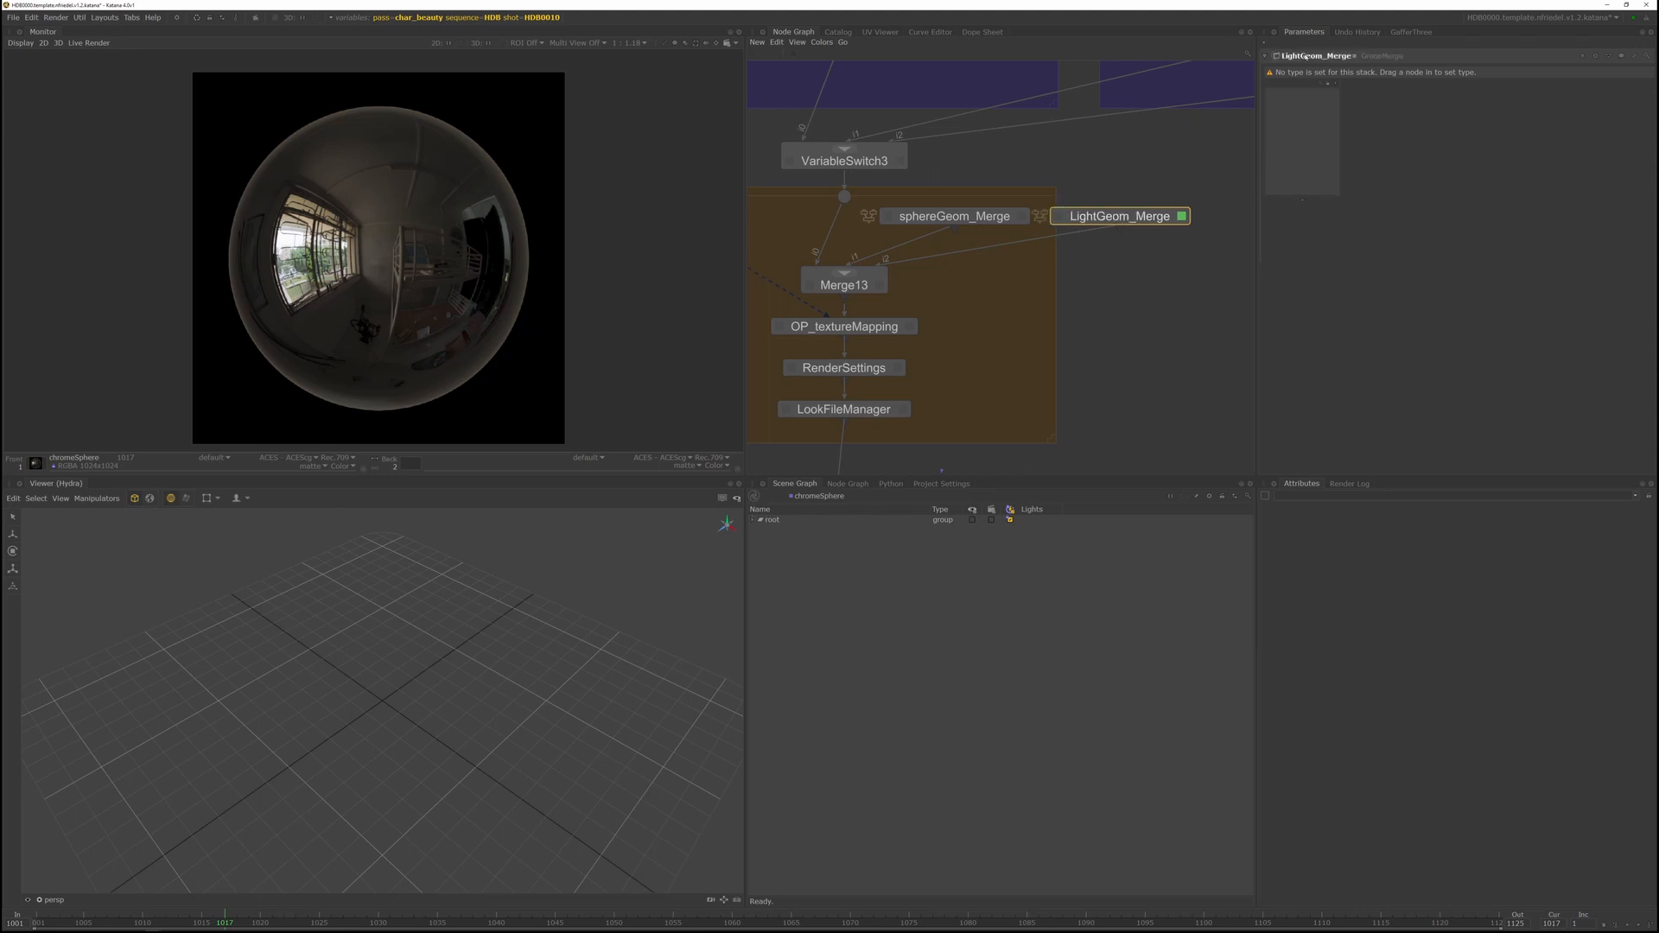
Add a PrimitiveCreate node inside LightGeom_Merge and set its type to poly plane
click(1097, 325)
key(Tab)
text(pri)
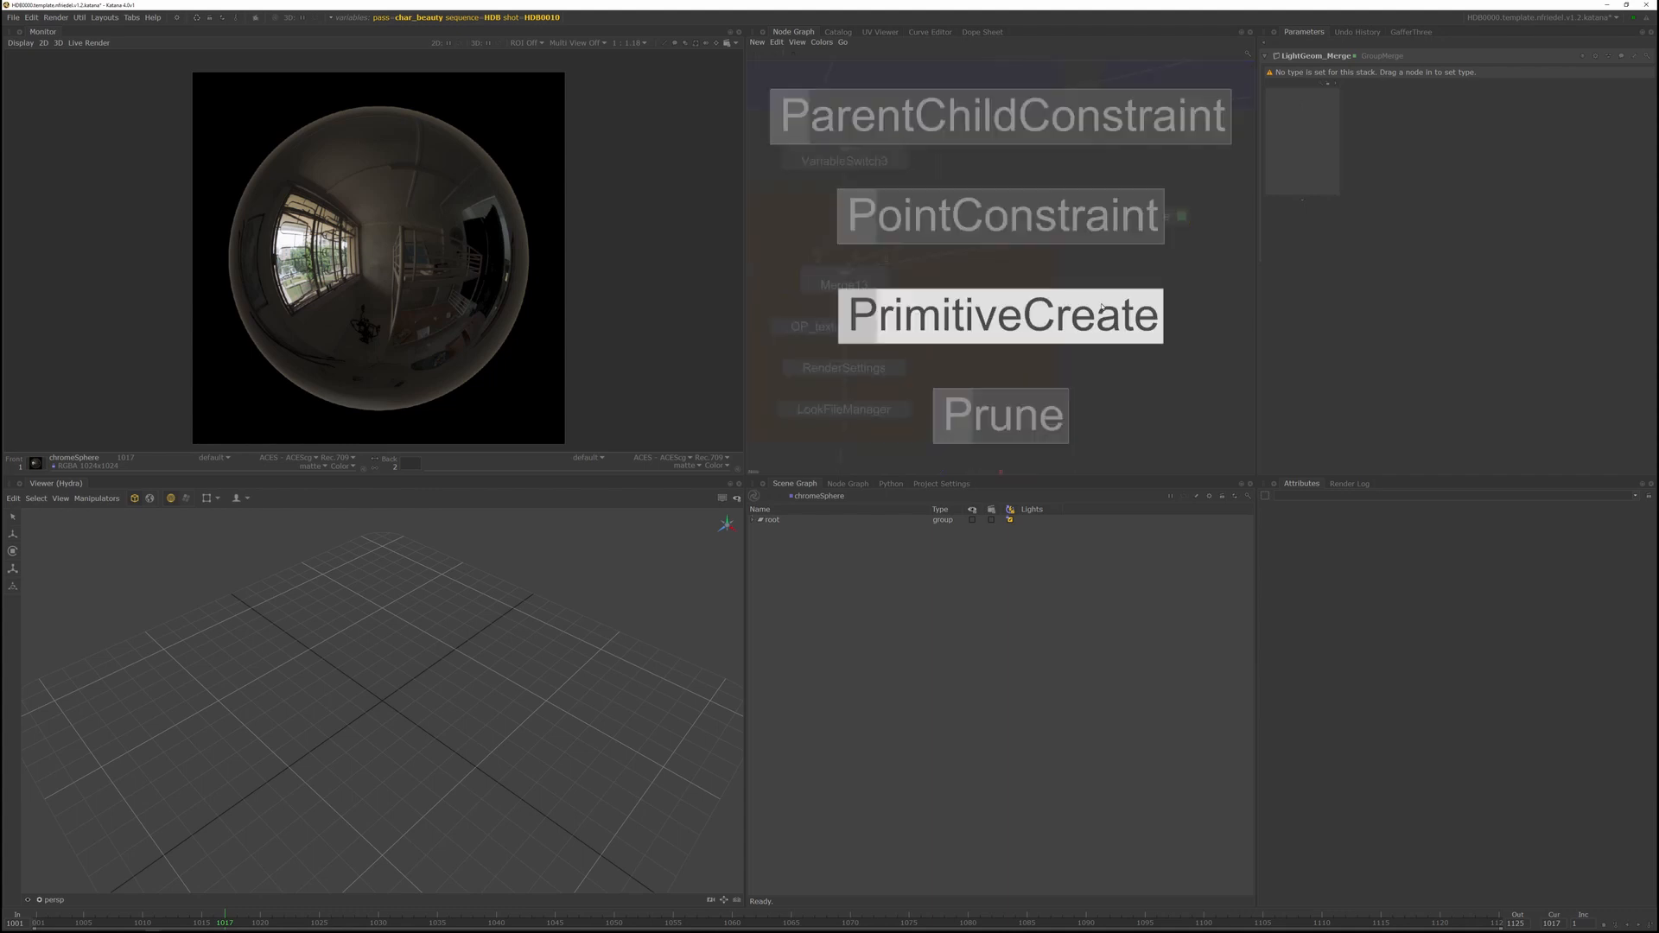
key(Return)
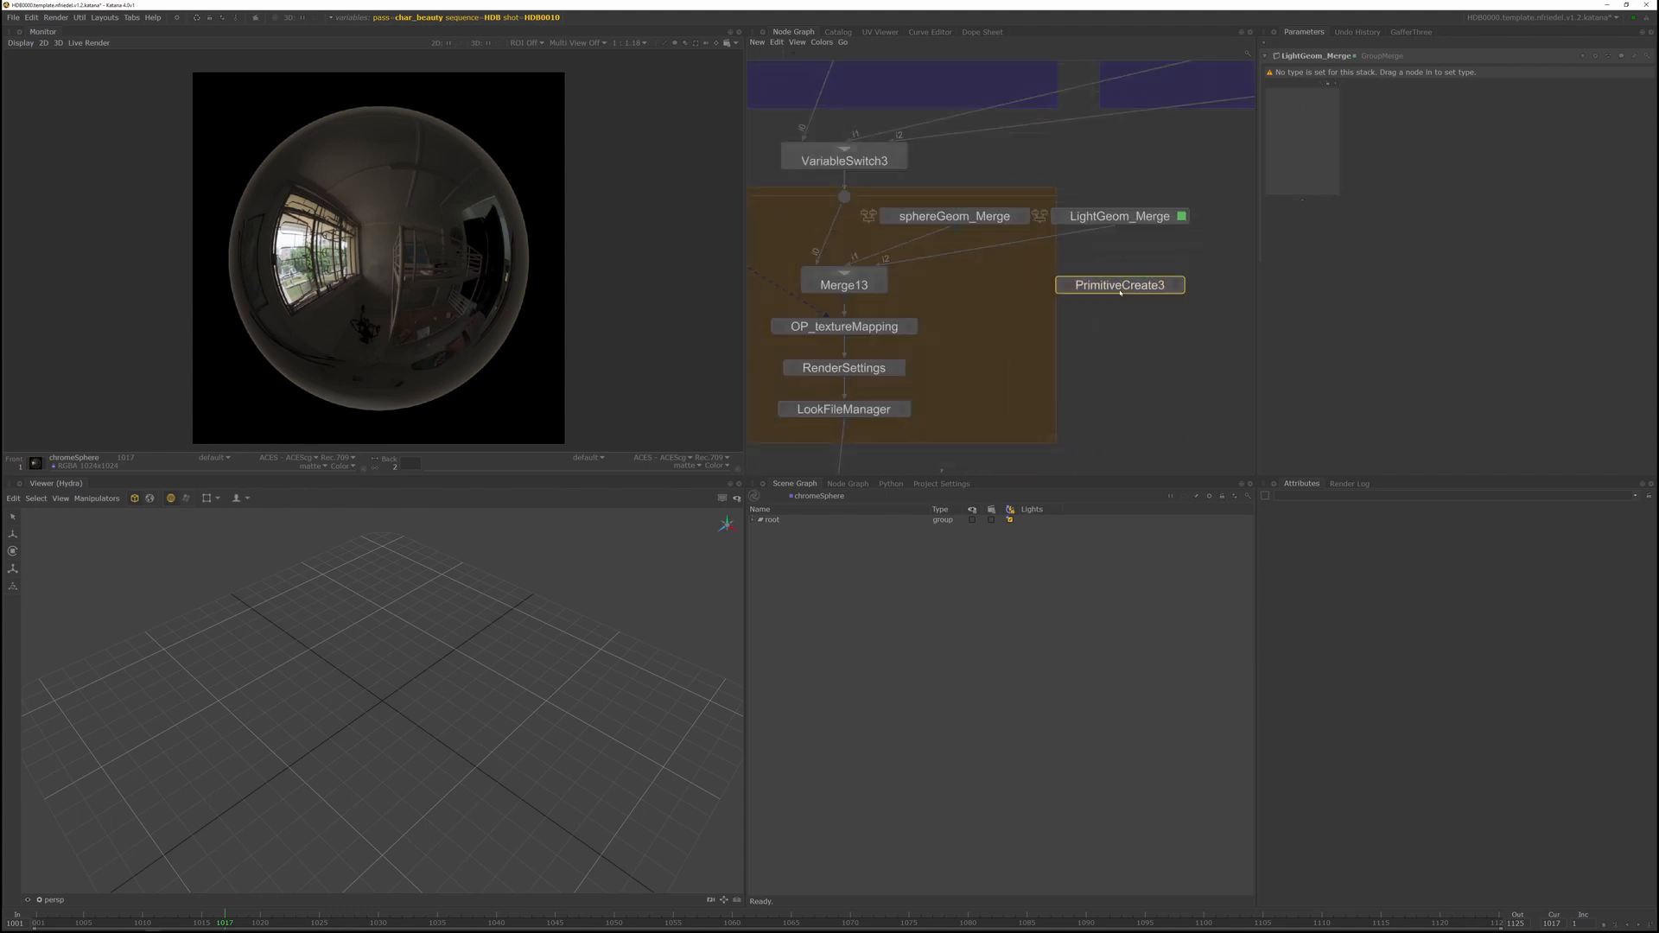
drag(1129, 286, 1320, 120)
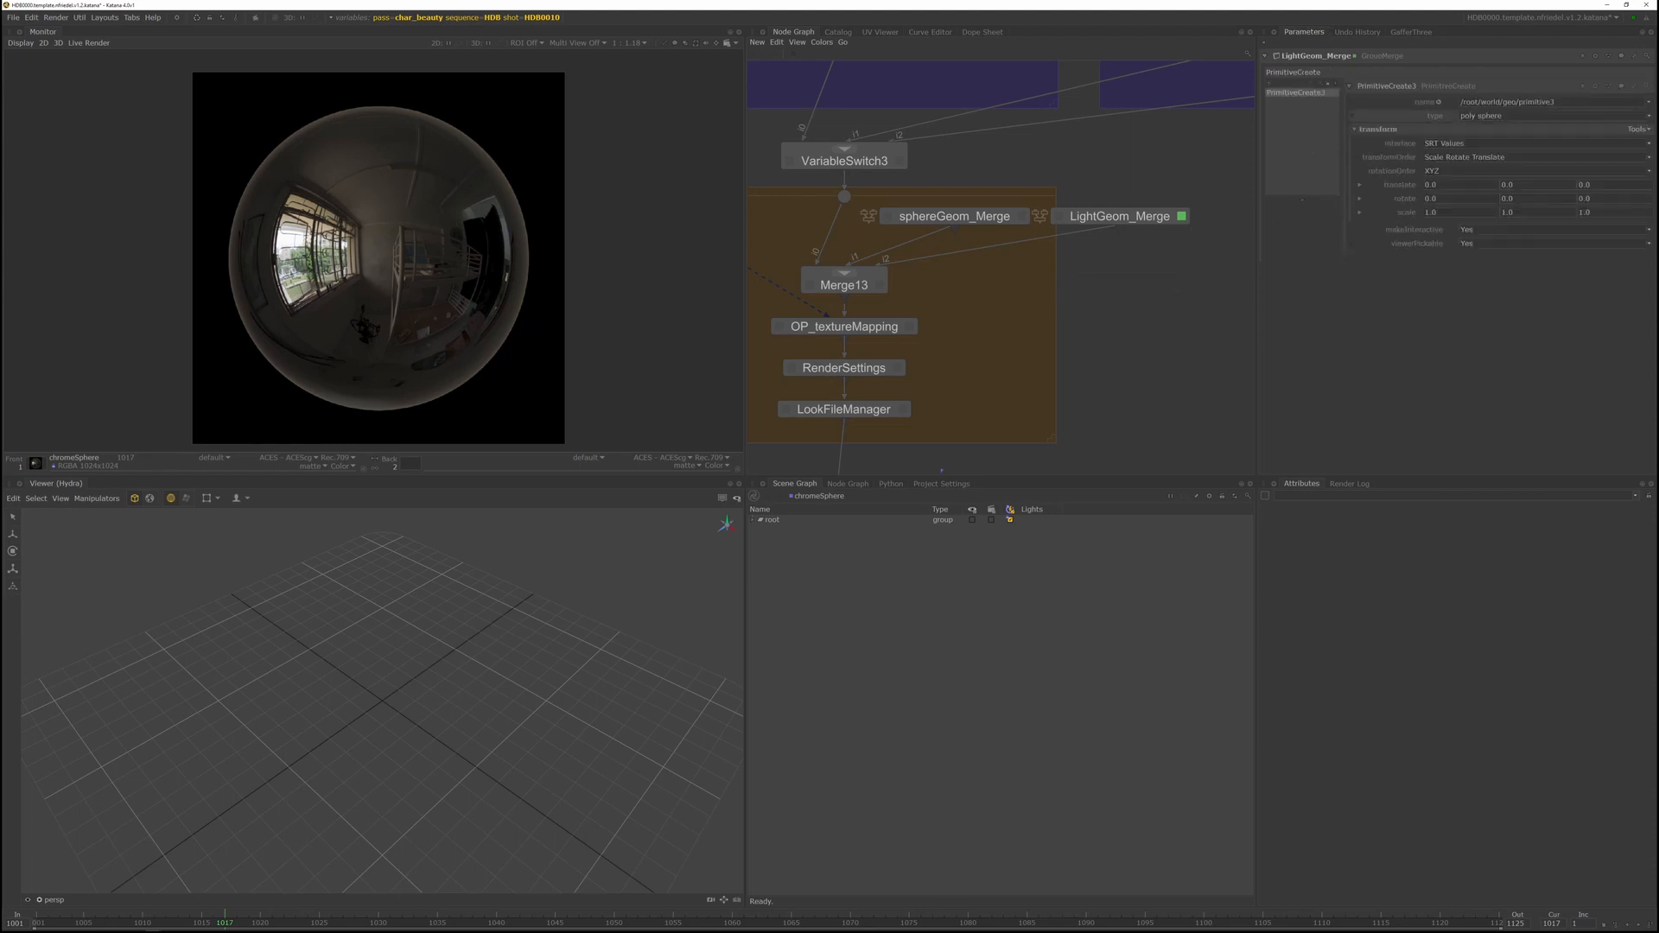
click(1556, 115)
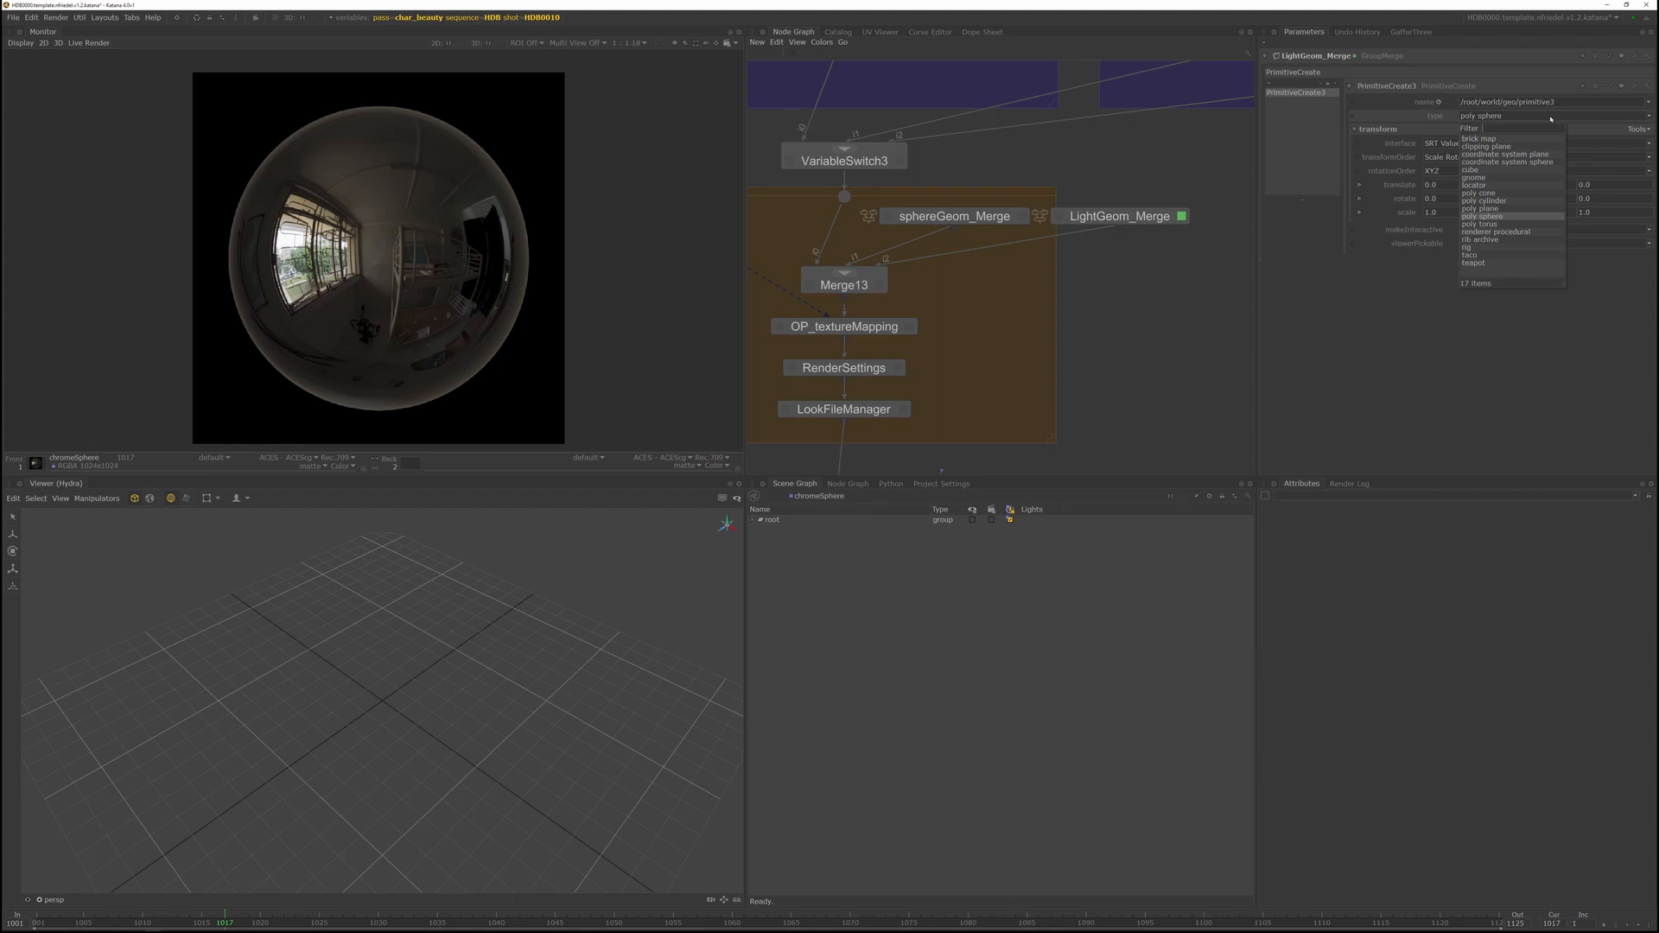
click(1497, 210)
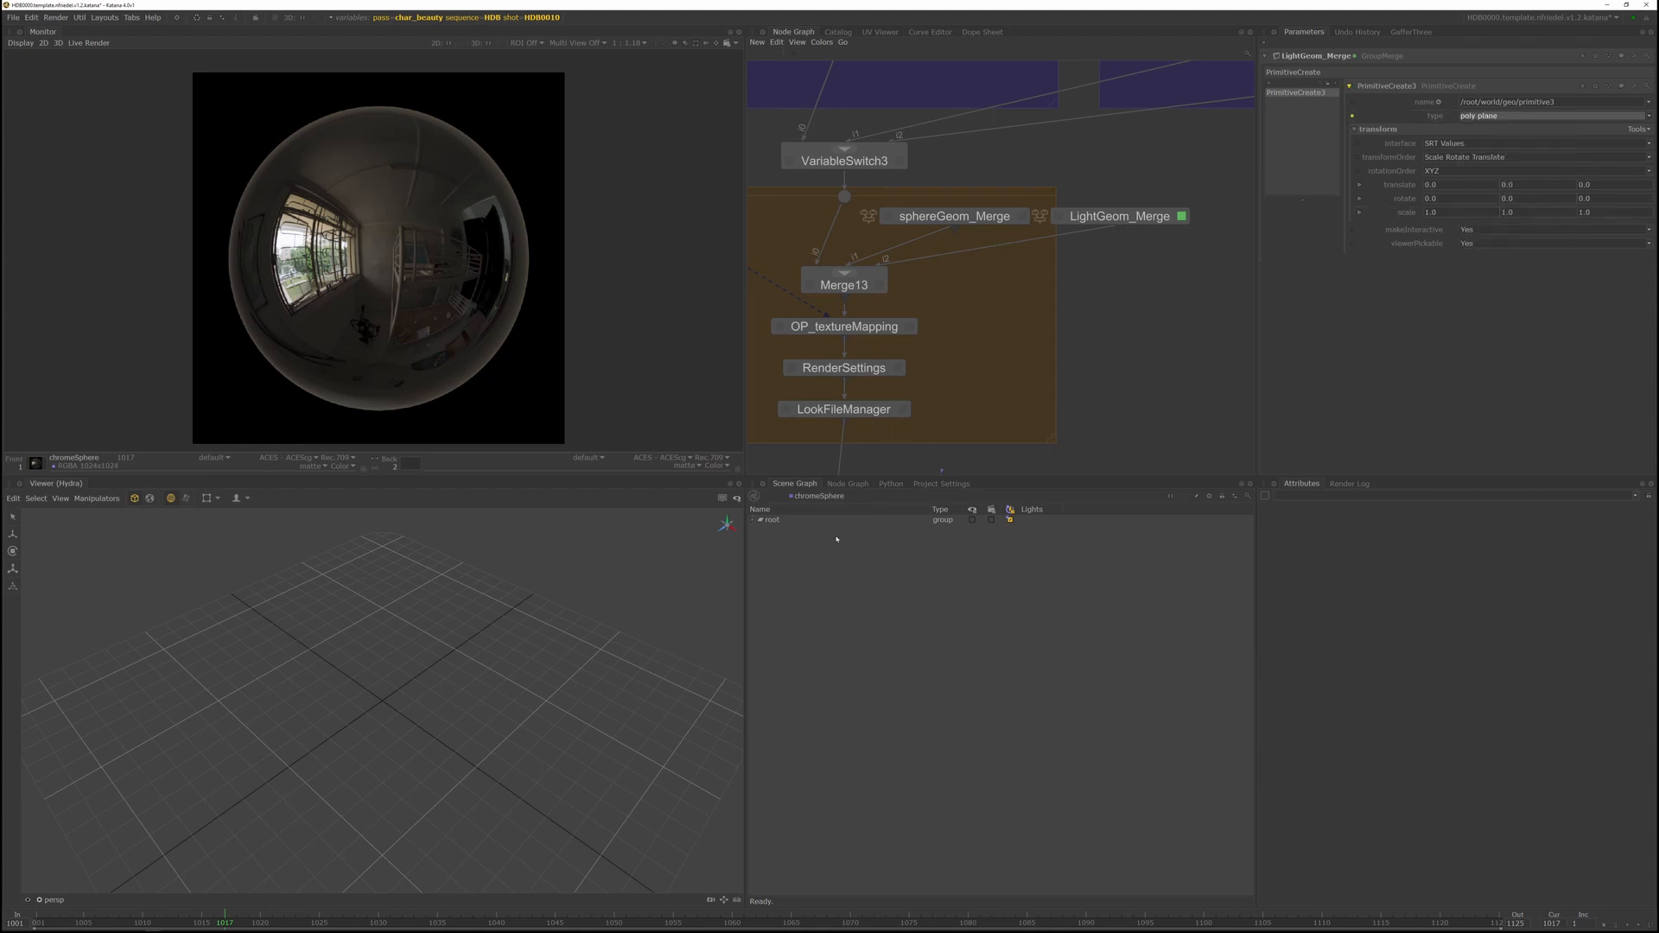
View the scene from LookFileManager and inspect the plane primitive under geo in the scene graph
middle_drag(928, 432, 940, 385)
click(751, 521)
click(759, 530)
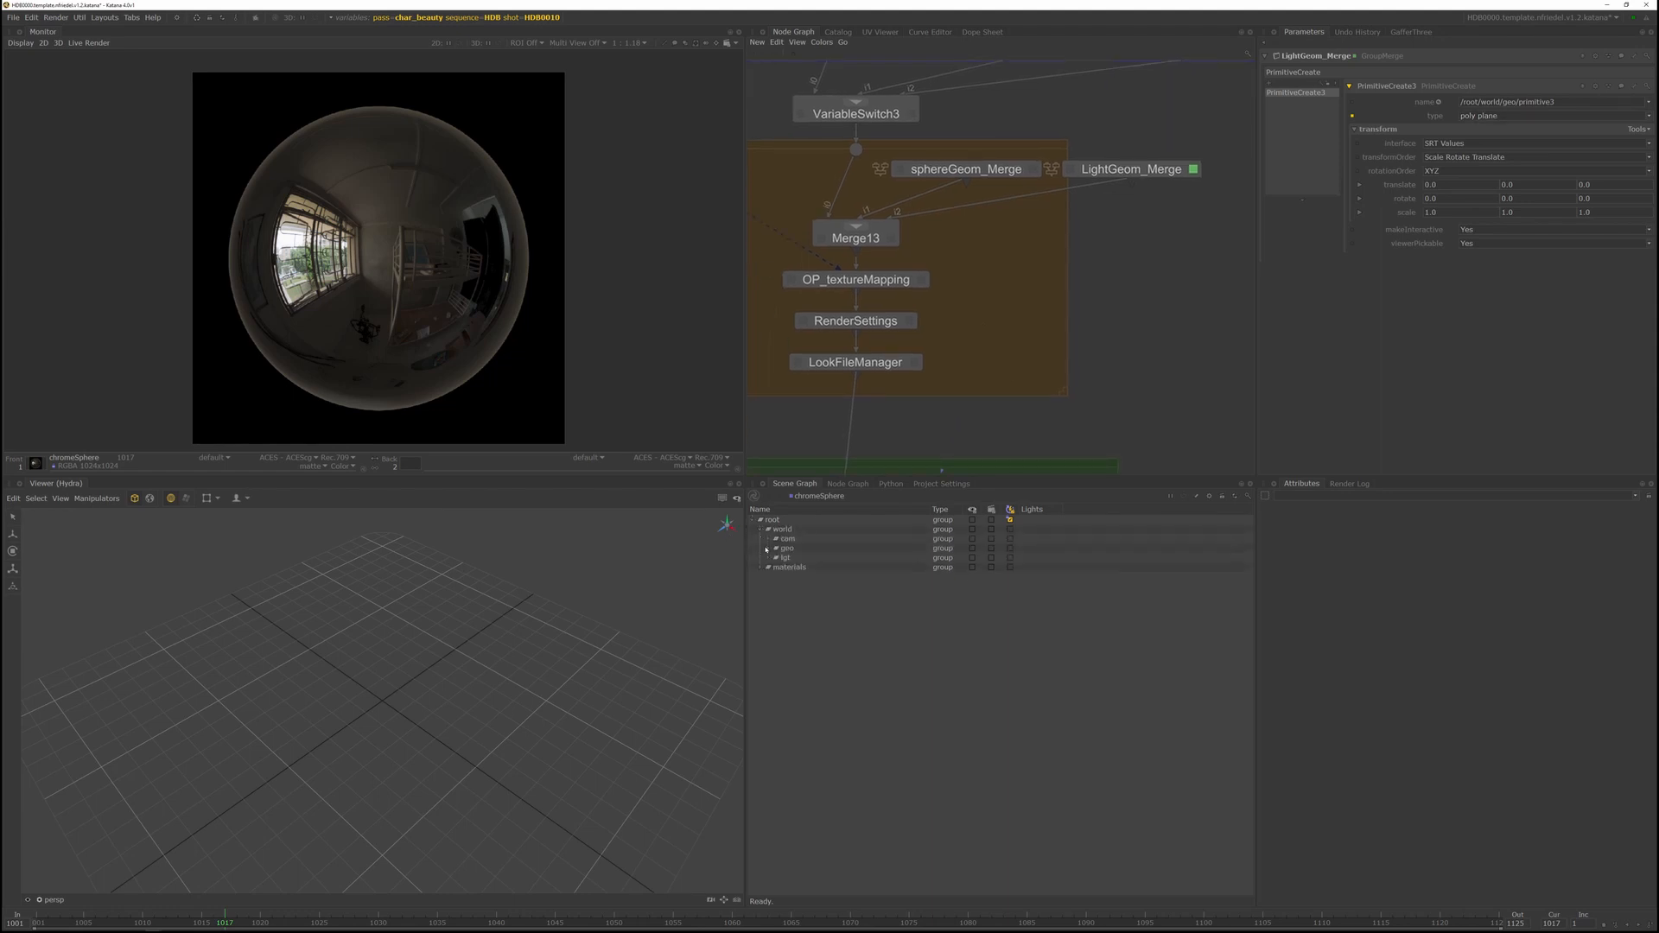
click(768, 548)
double_click(868, 362)
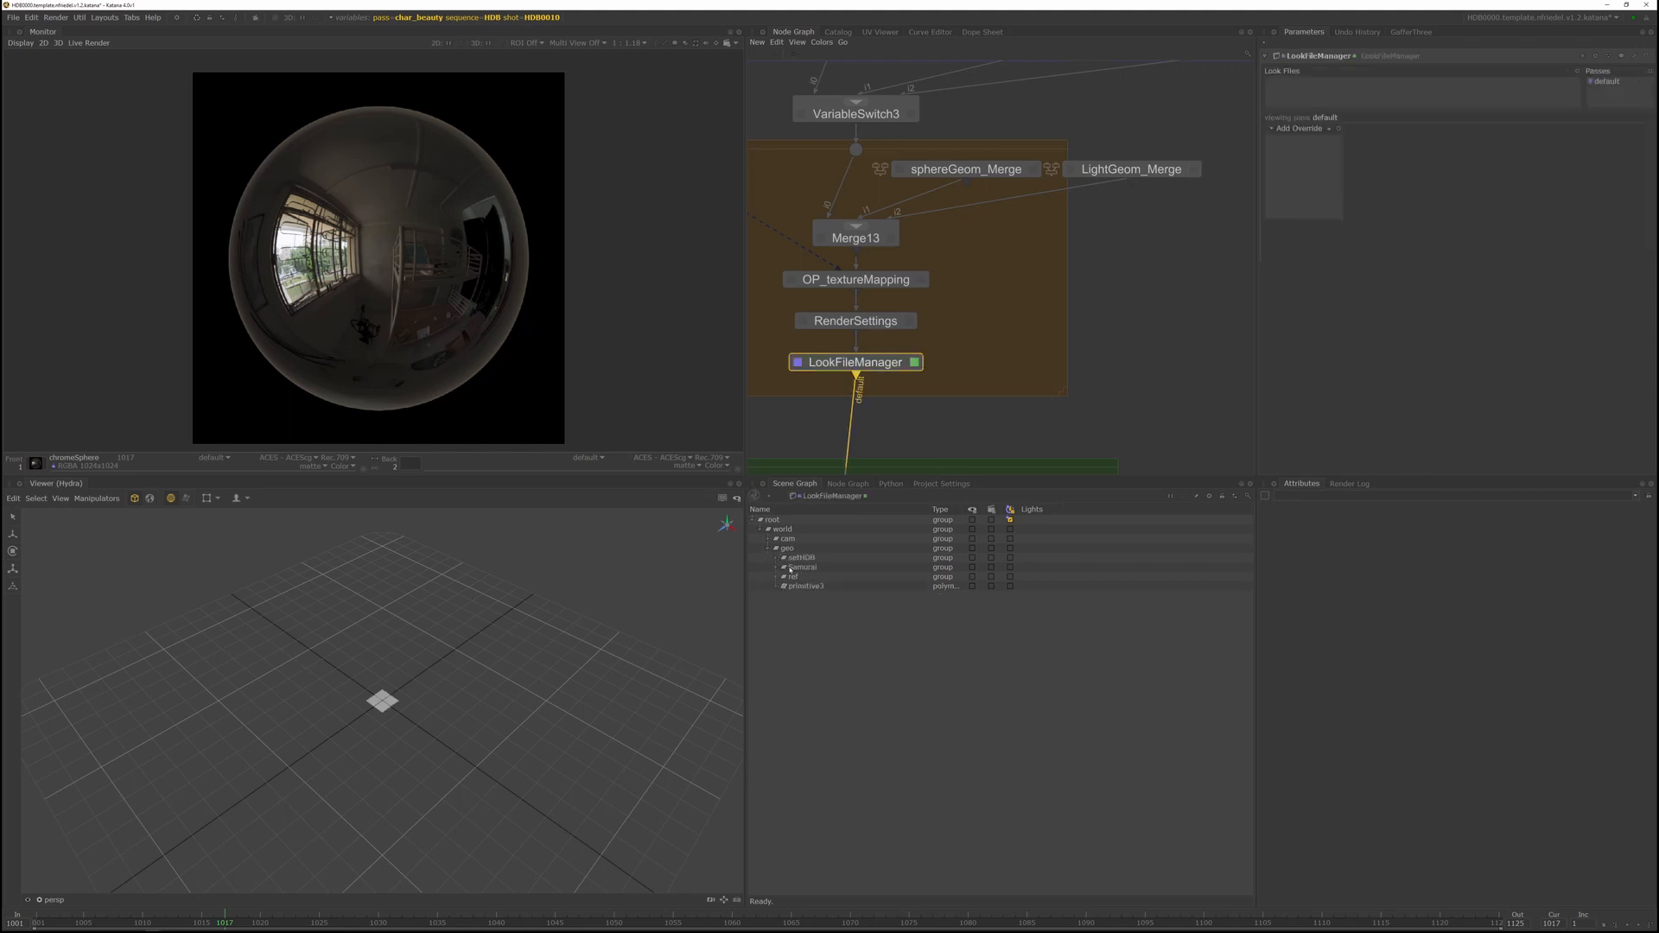
click(808, 586)
click(1000, 326)
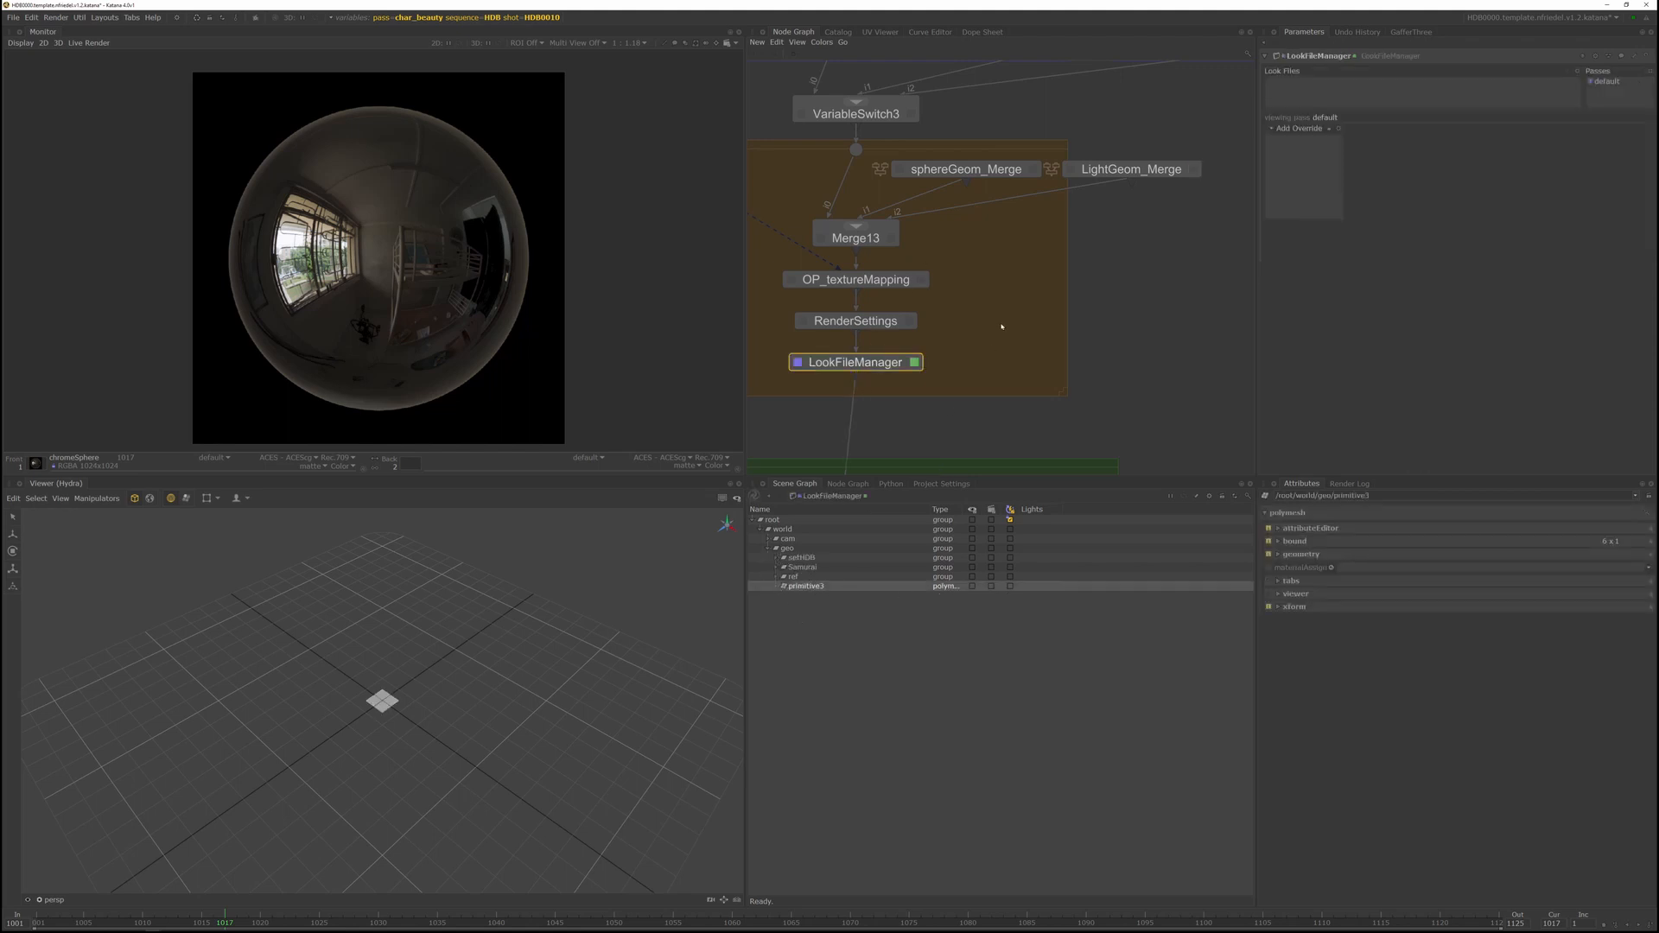
View the scene from the VS_char_beauty_pass node and expand the lgt group to check its hierarchy
scroll(999, 326, down, 10)
middle_drag(988, 458, 981, 252)
scroll(970, 294, up, 5)
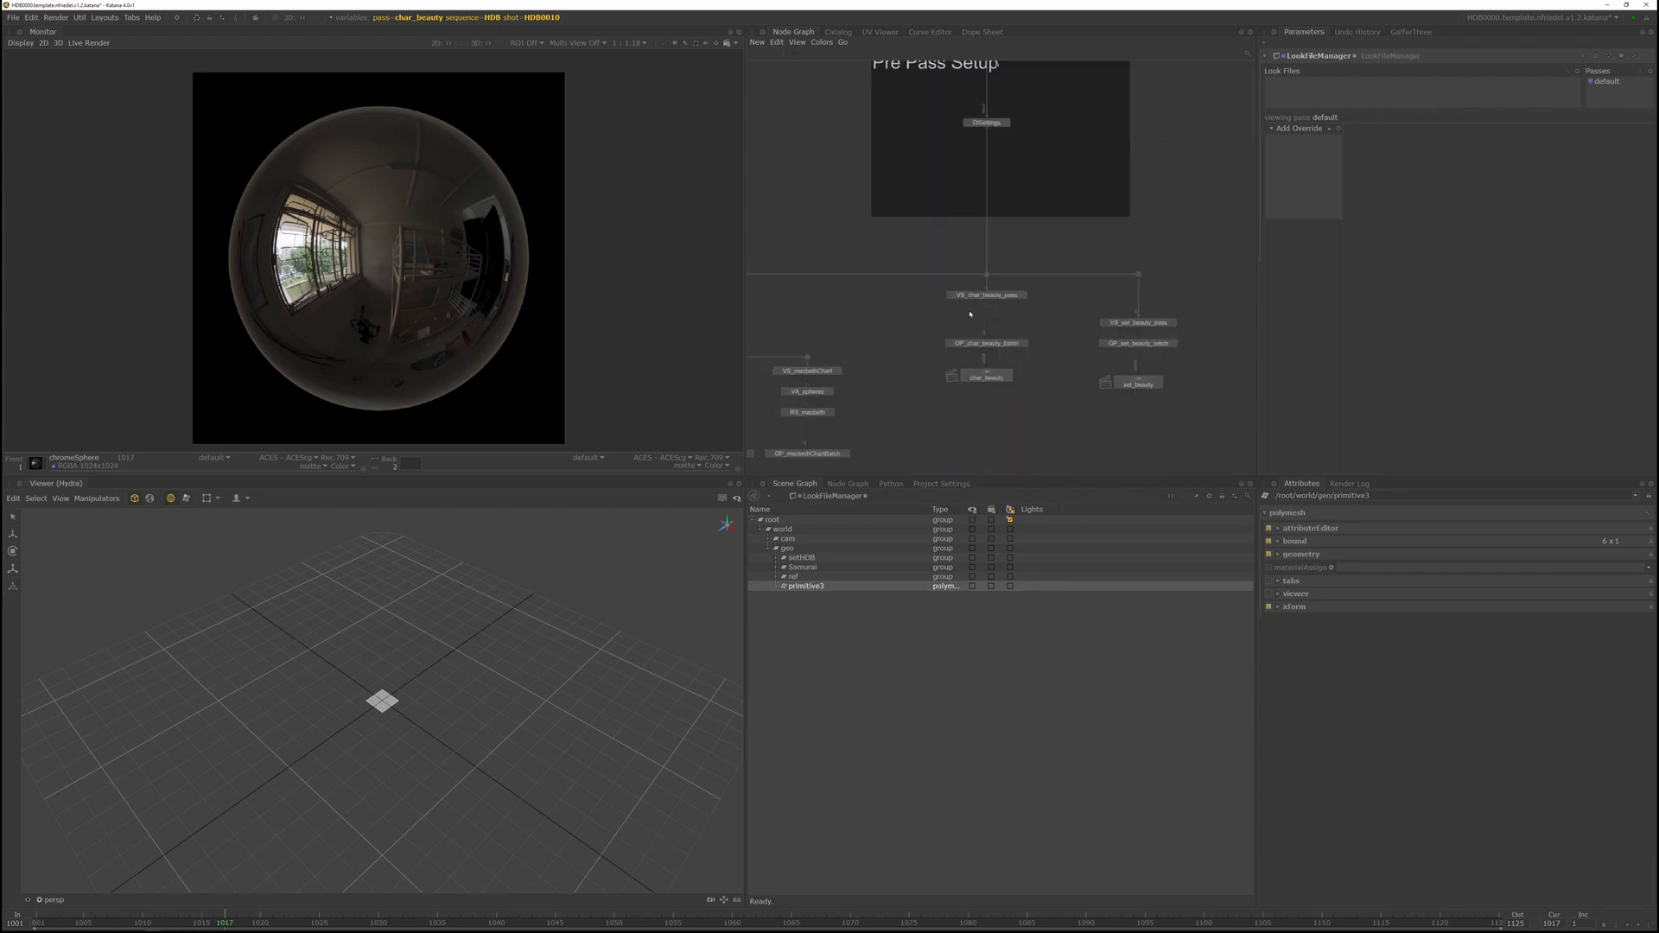
double_click(989, 297)
middle_drag(1011, 196, 1033, 380)
middle_drag(995, 69, 985, 471)
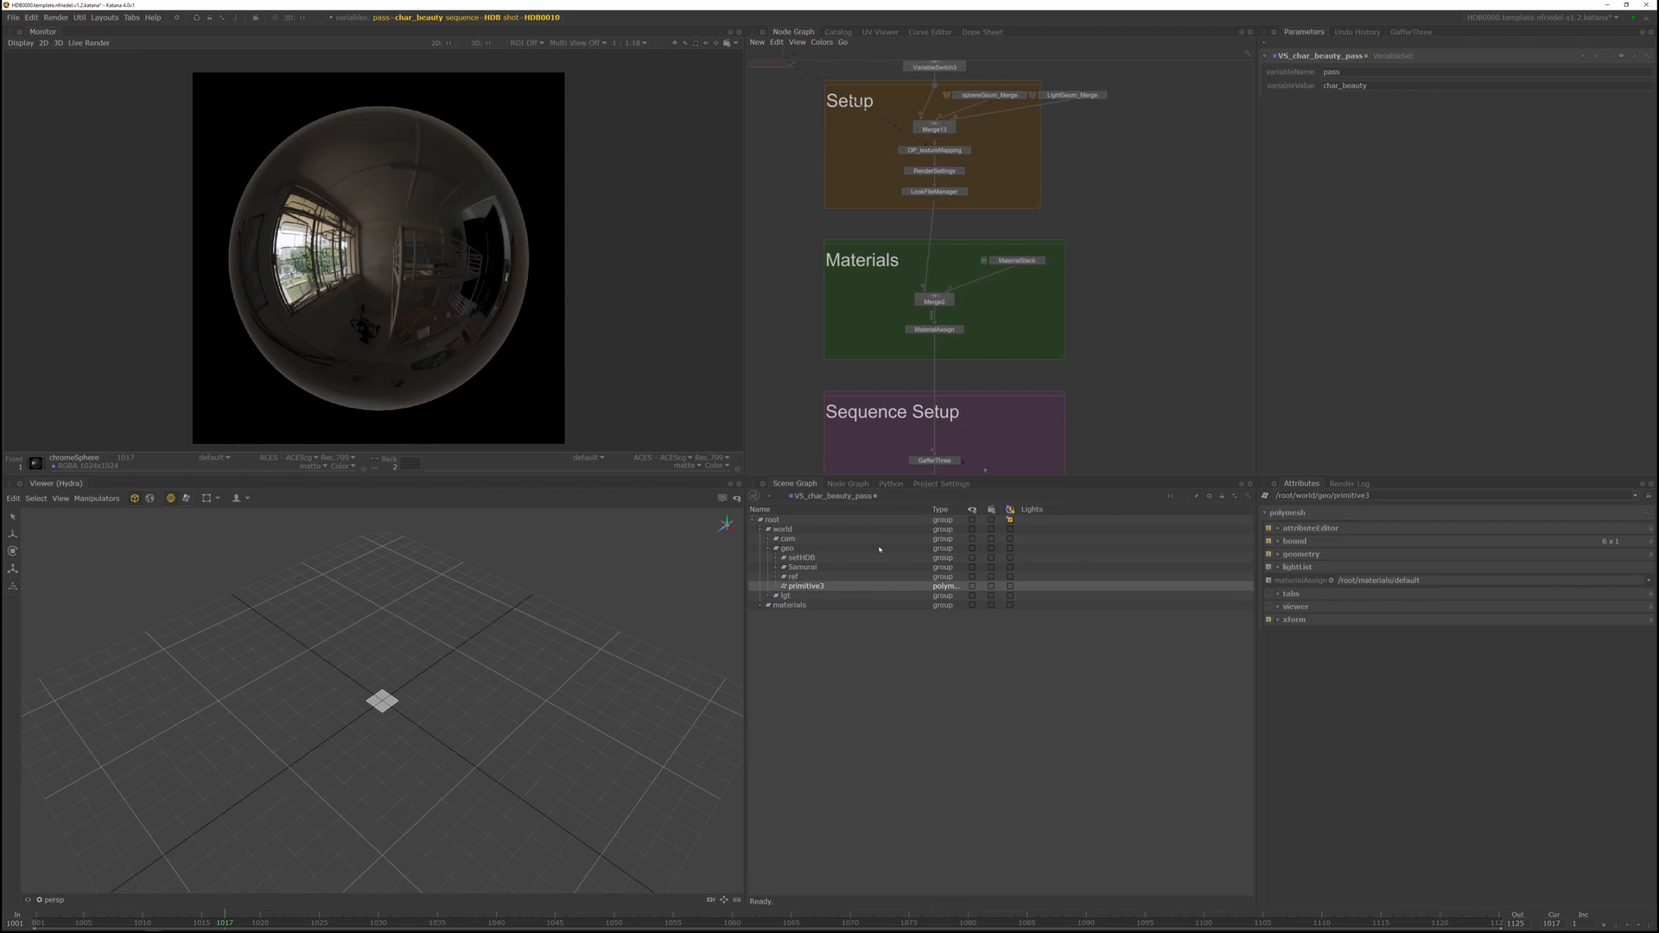
click(786, 595)
click(769, 597)
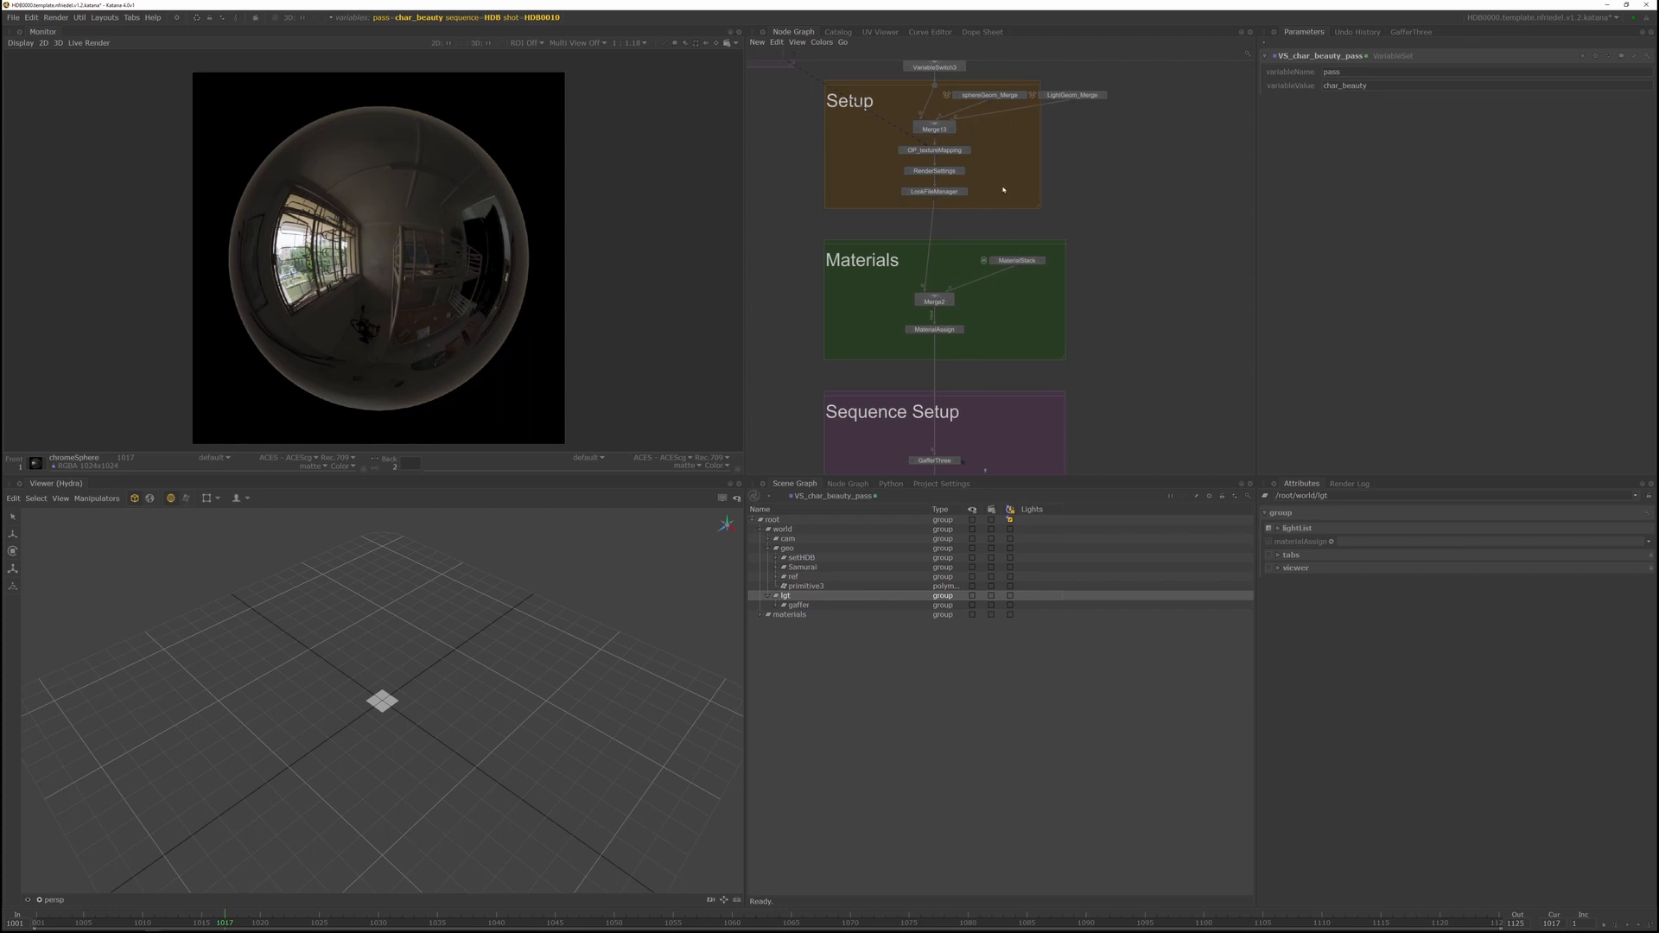
Set the poly plane's location to a window geometry path under /root/world/lgt/lightGeom and select it in the scene graph
middle_drag(1003, 189, 982, 307)
double_click(1072, 214)
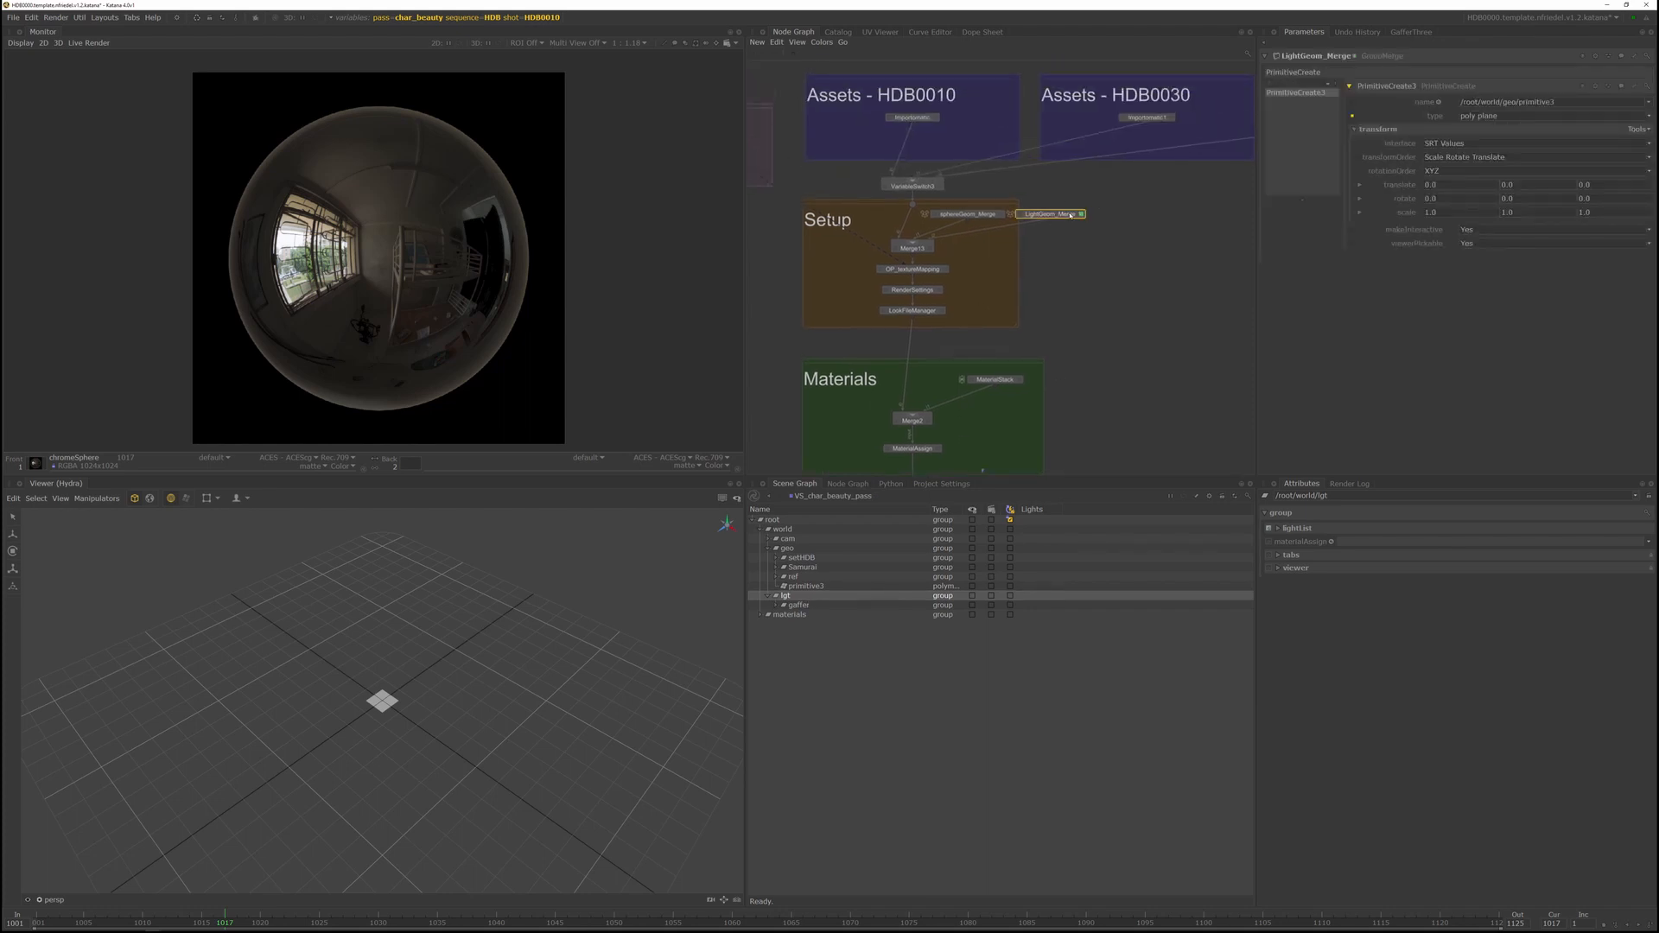
drag(1582, 101, 1504, 102)
text(lgt/lightGeom)
key(Return)
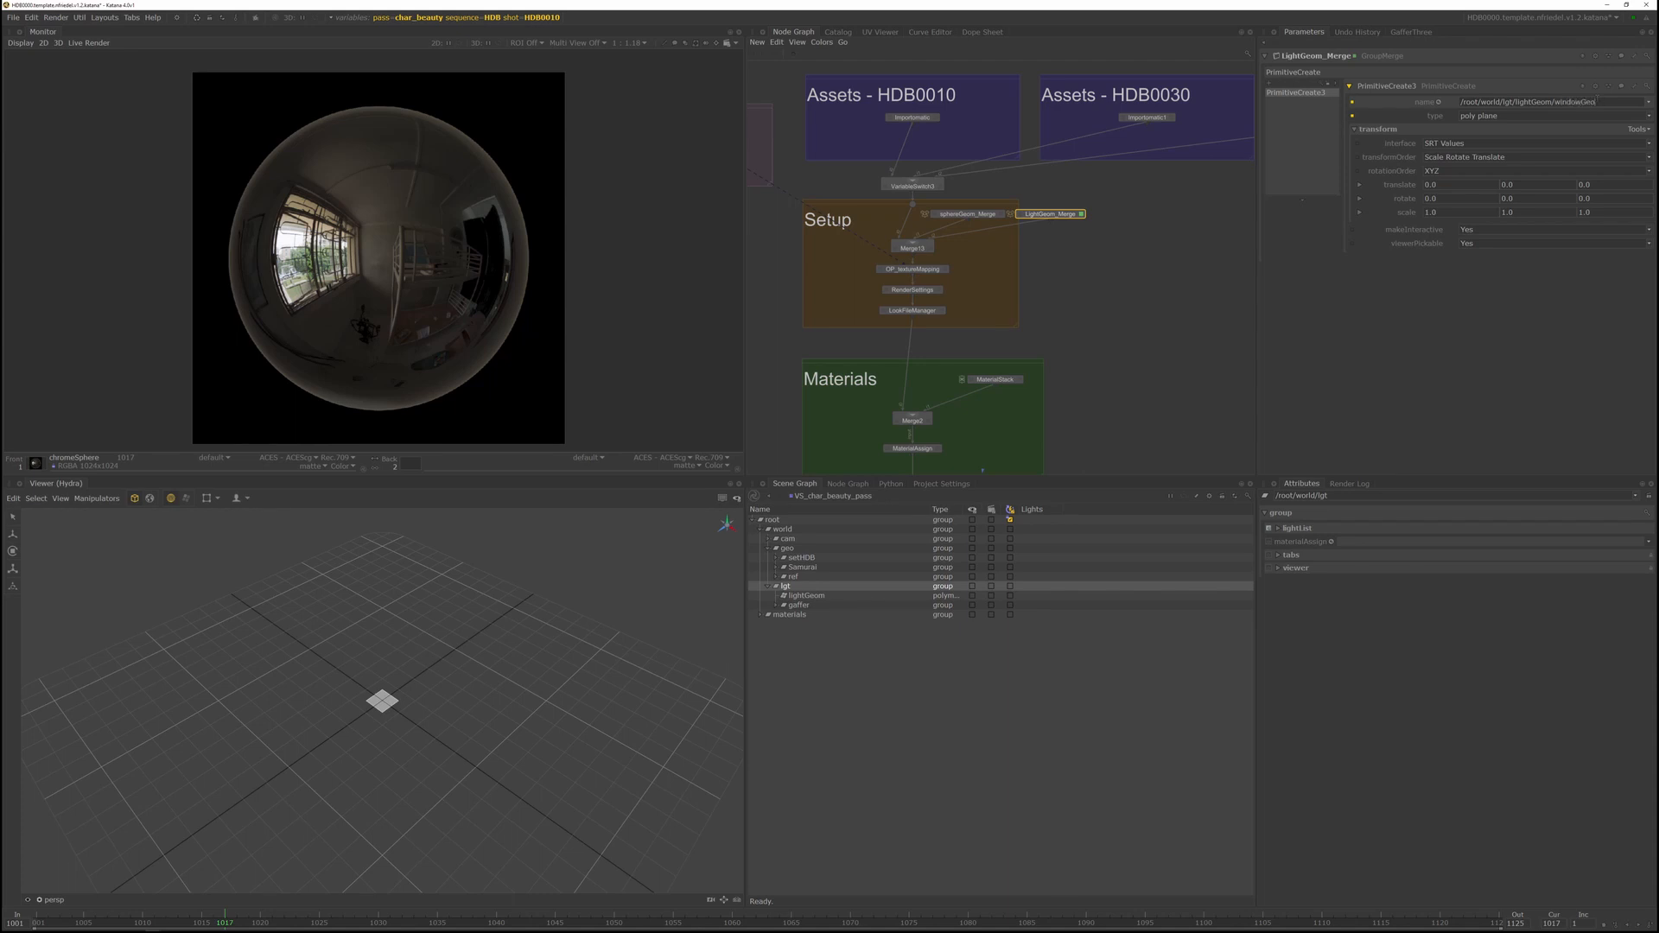
text(eom)
key(Return)
click(778, 596)
click(812, 605)
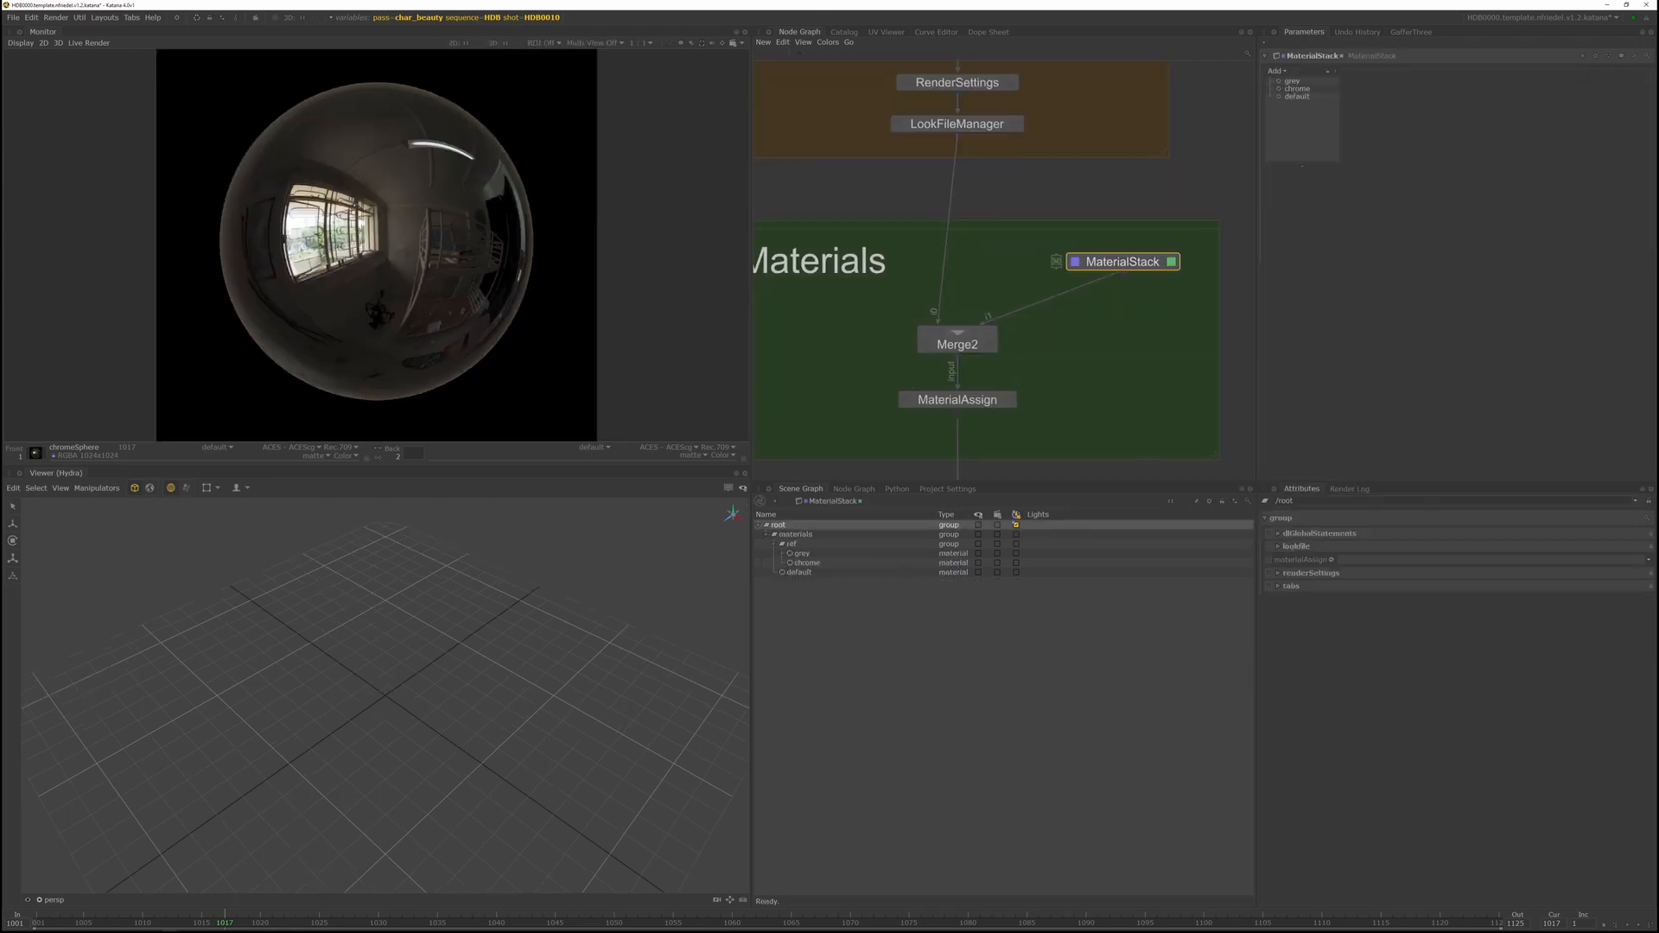
Add a look file material to the MaterialStack and open the file browser for its lookfile
middle_drag(1170, 320, 1193, 331)
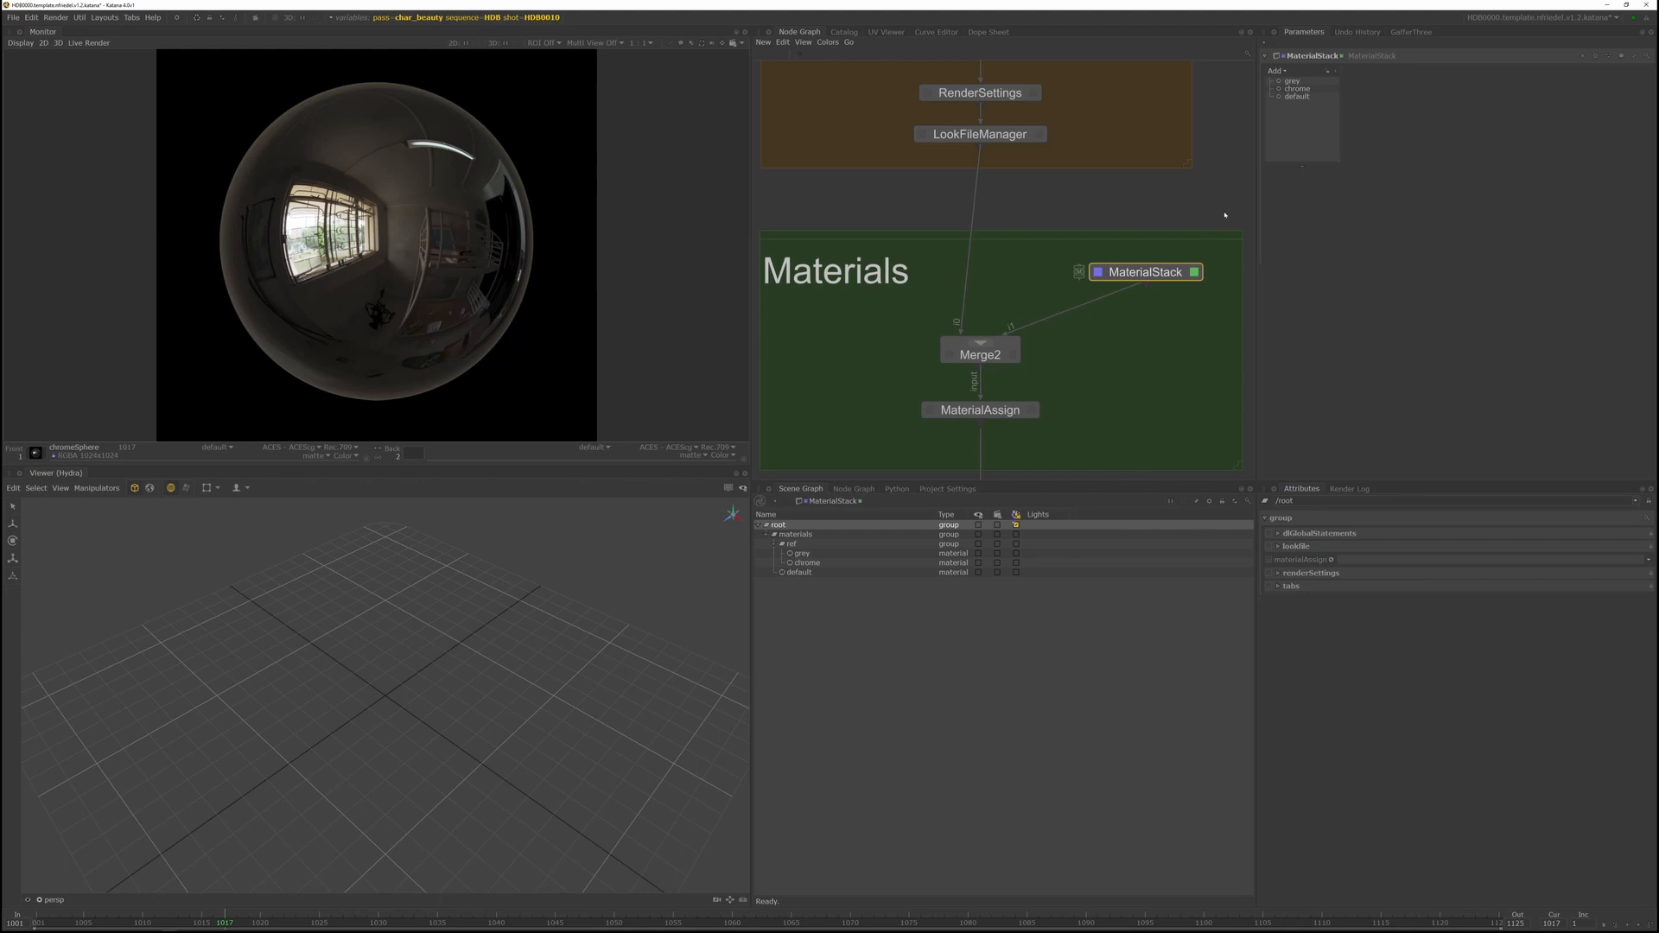
click(1273, 72)
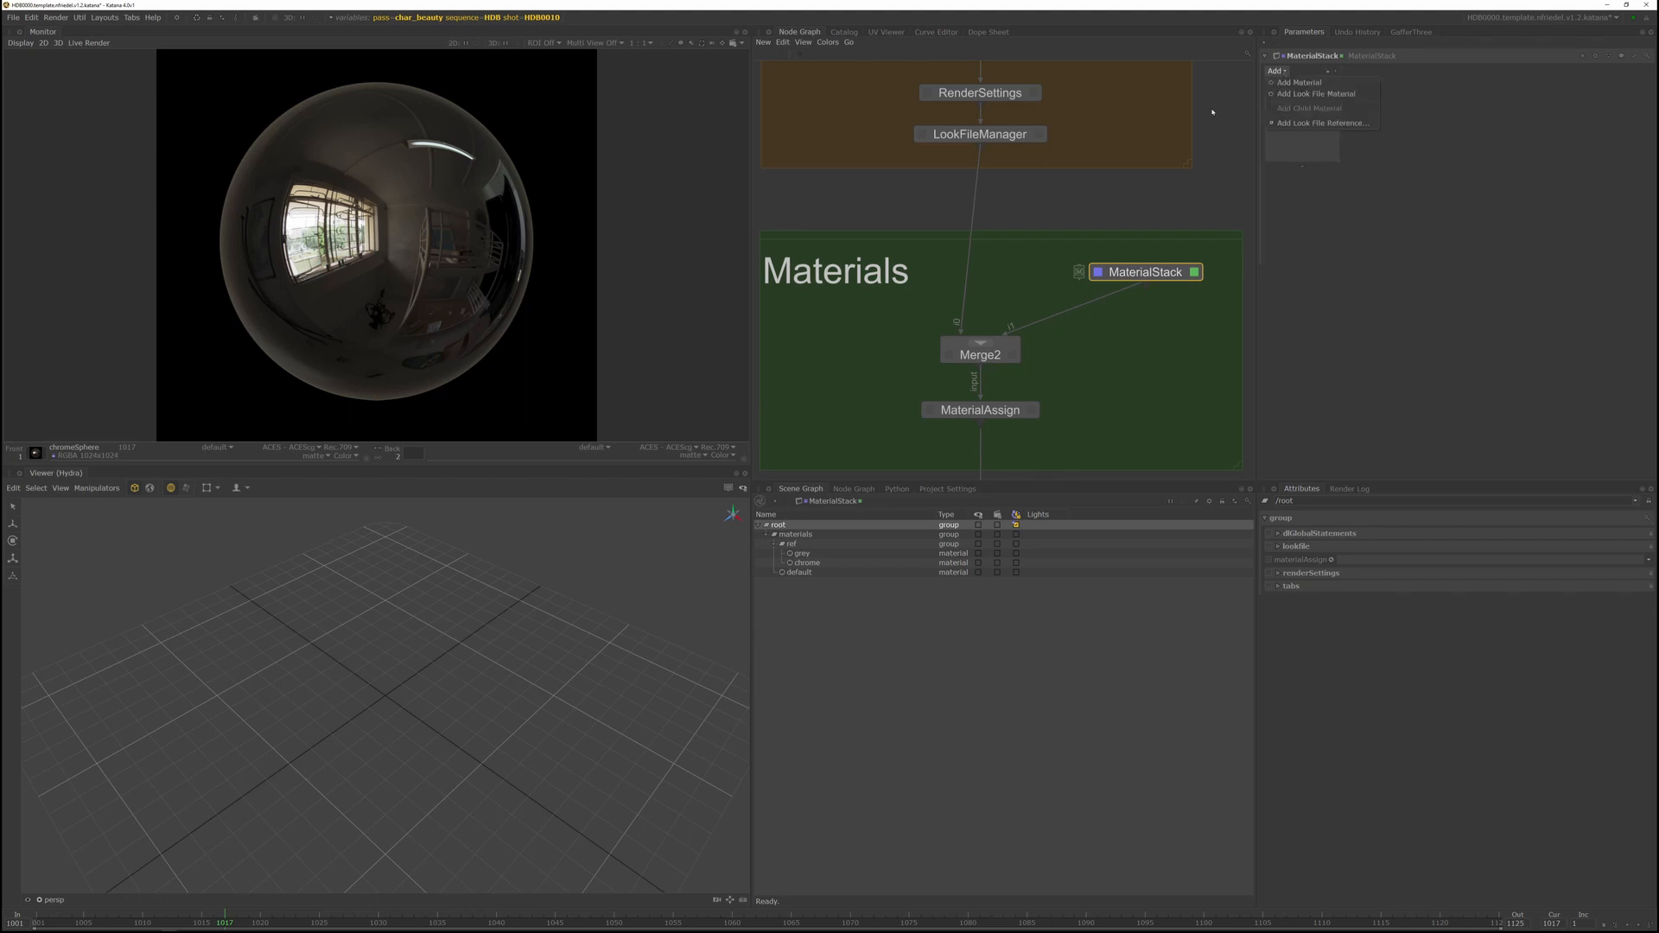
click(1301, 94)
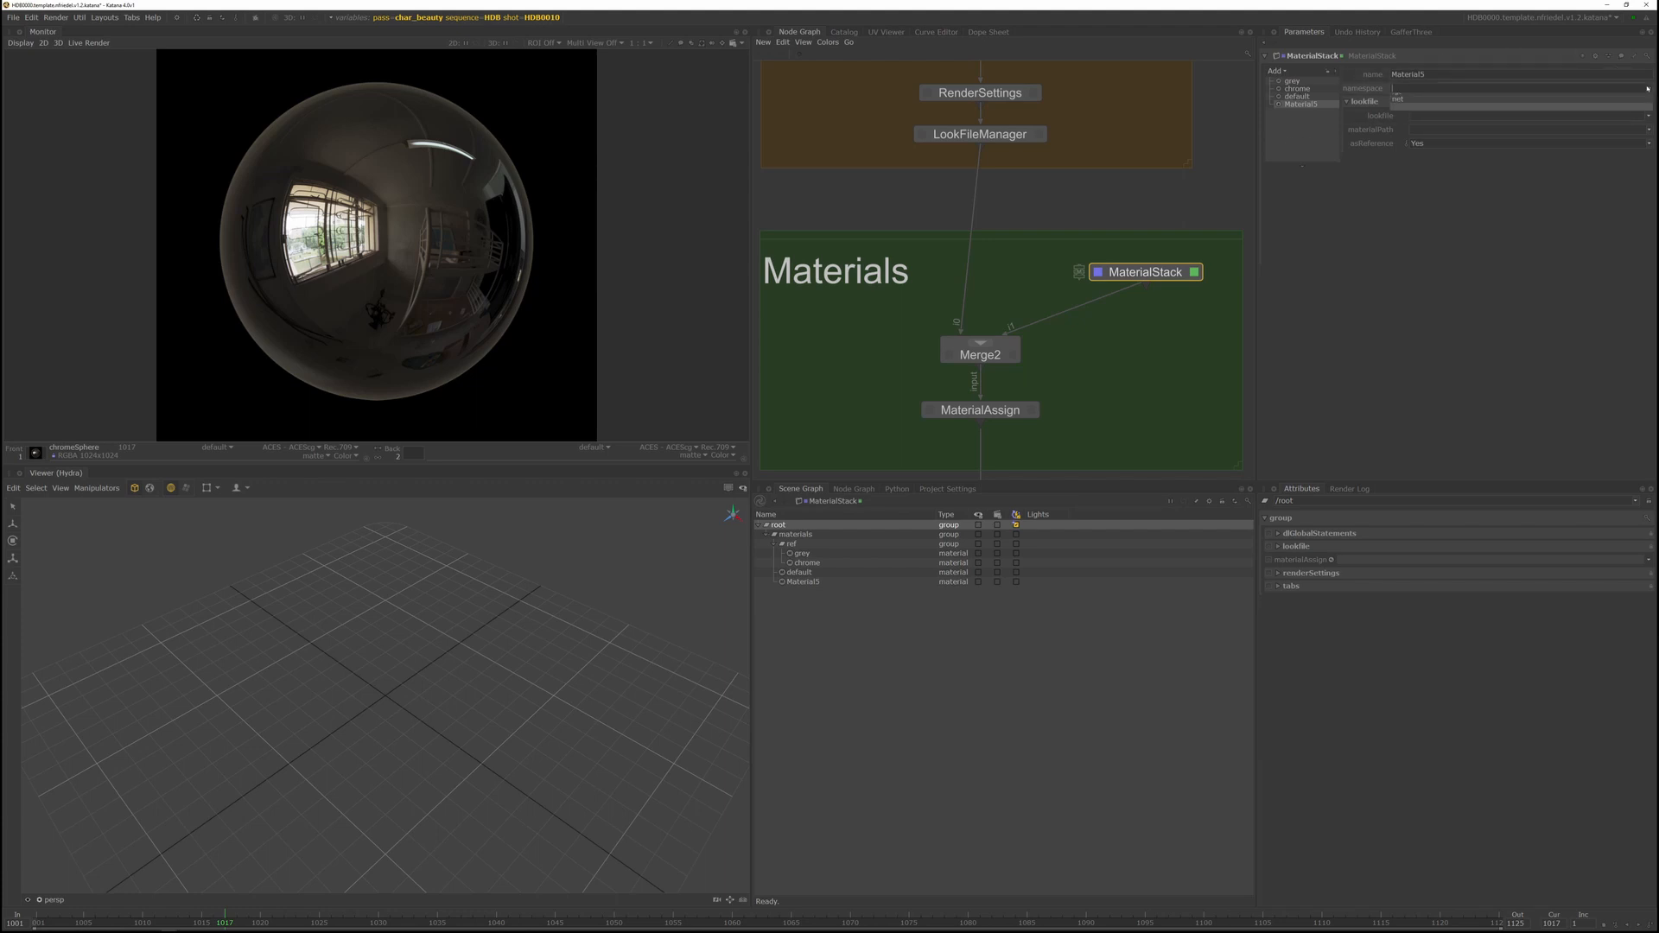
click(1649, 115)
click(1574, 128)
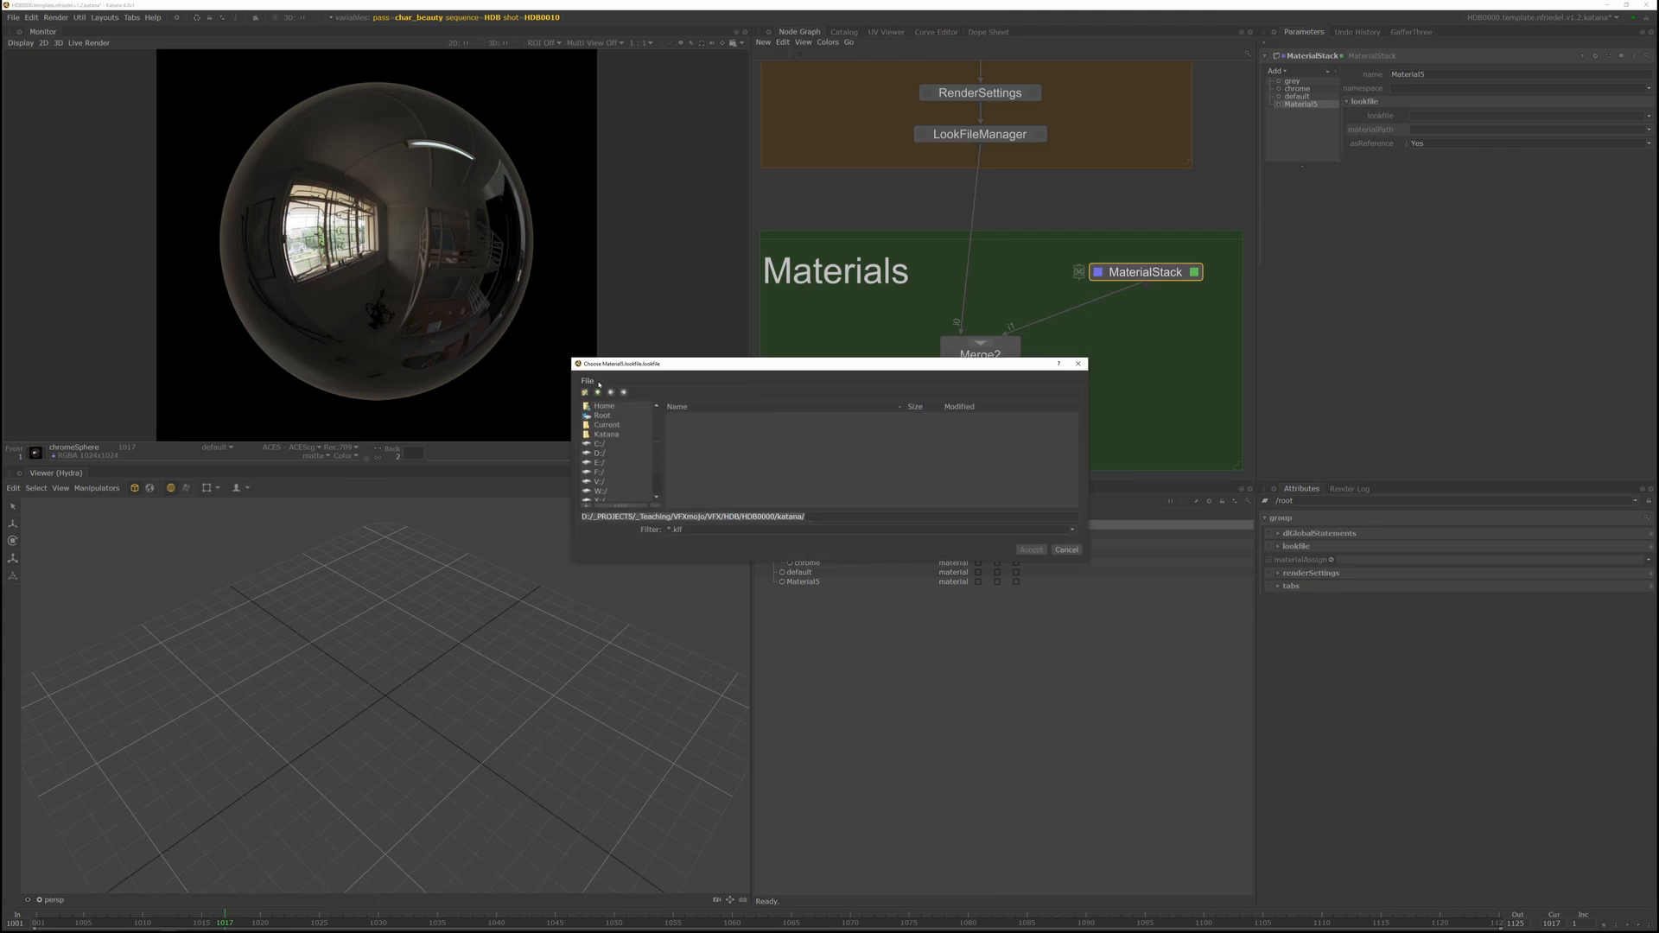
Load texture_Incandescence.klf from the lookfiles/lightShader folder as the new material's look file
click(597, 393)
click(597, 393)
click(597, 393)
click(682, 463)
click(721, 448)
click(721, 455)
double_click(720, 455)
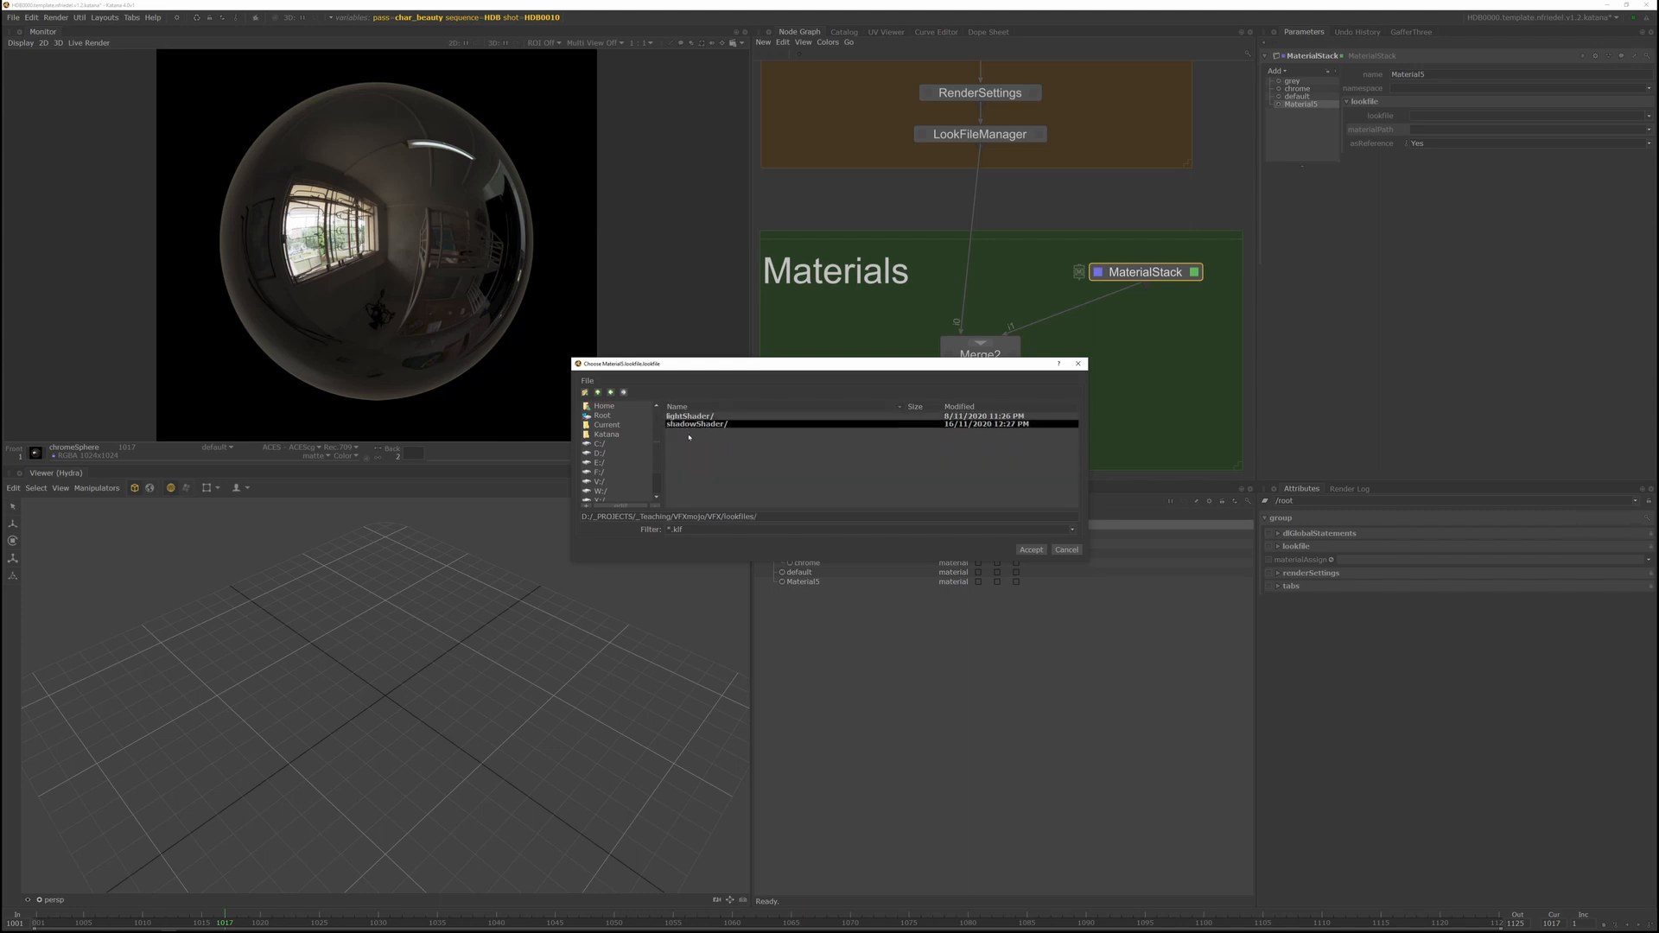
double_click(683, 416)
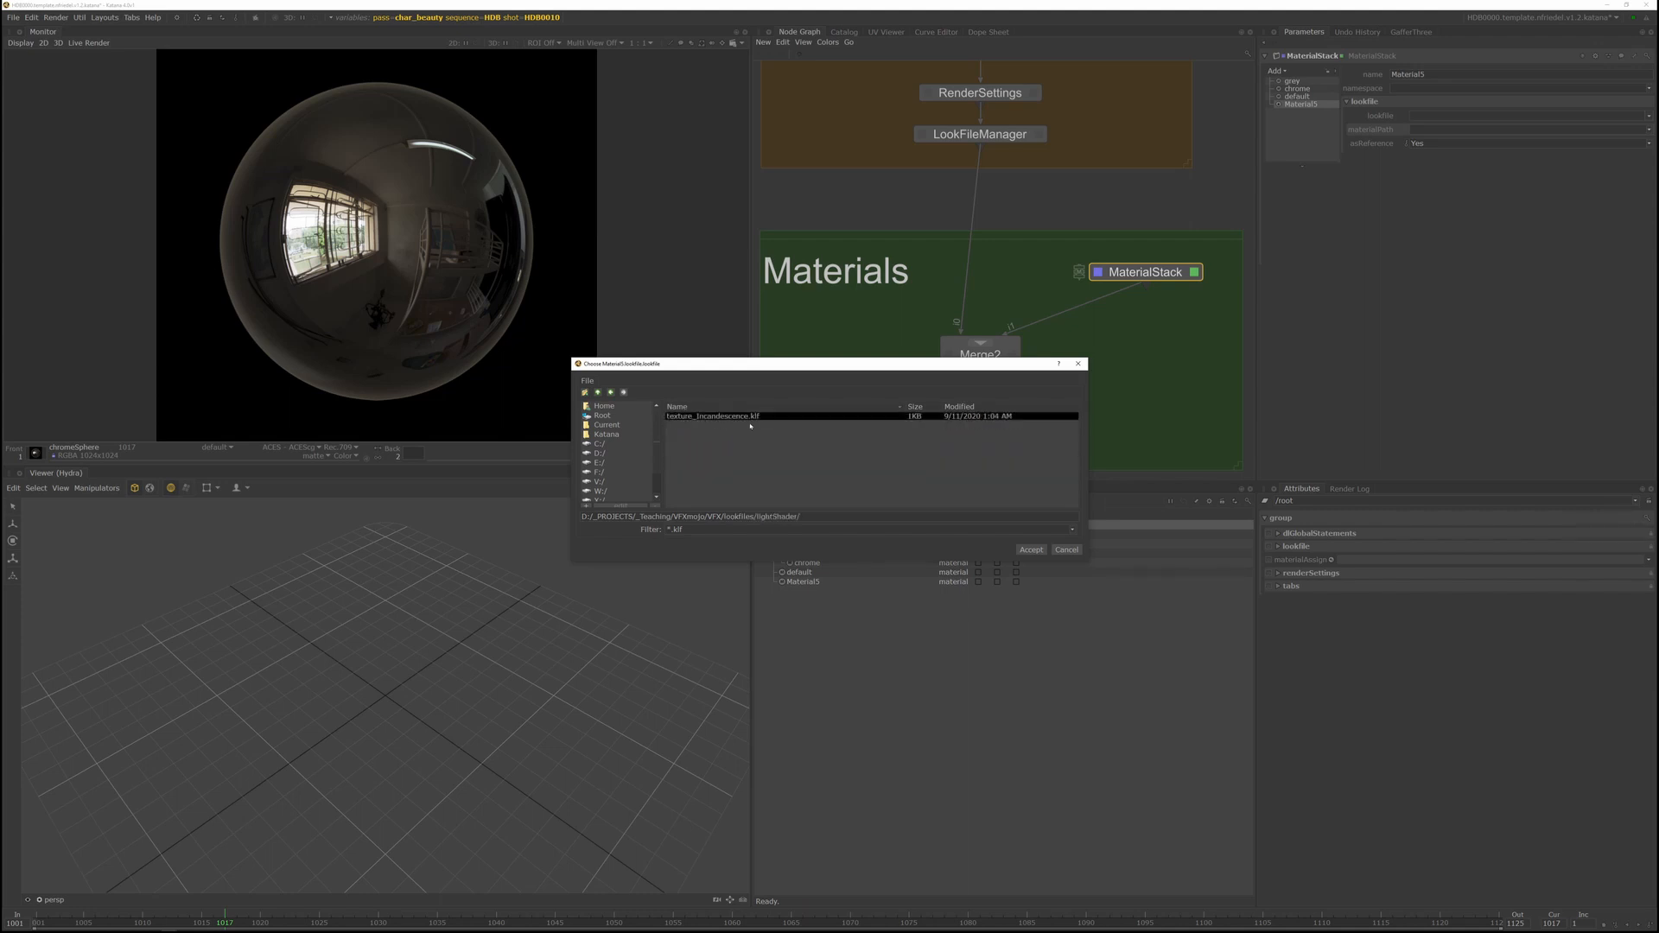
click(715, 418)
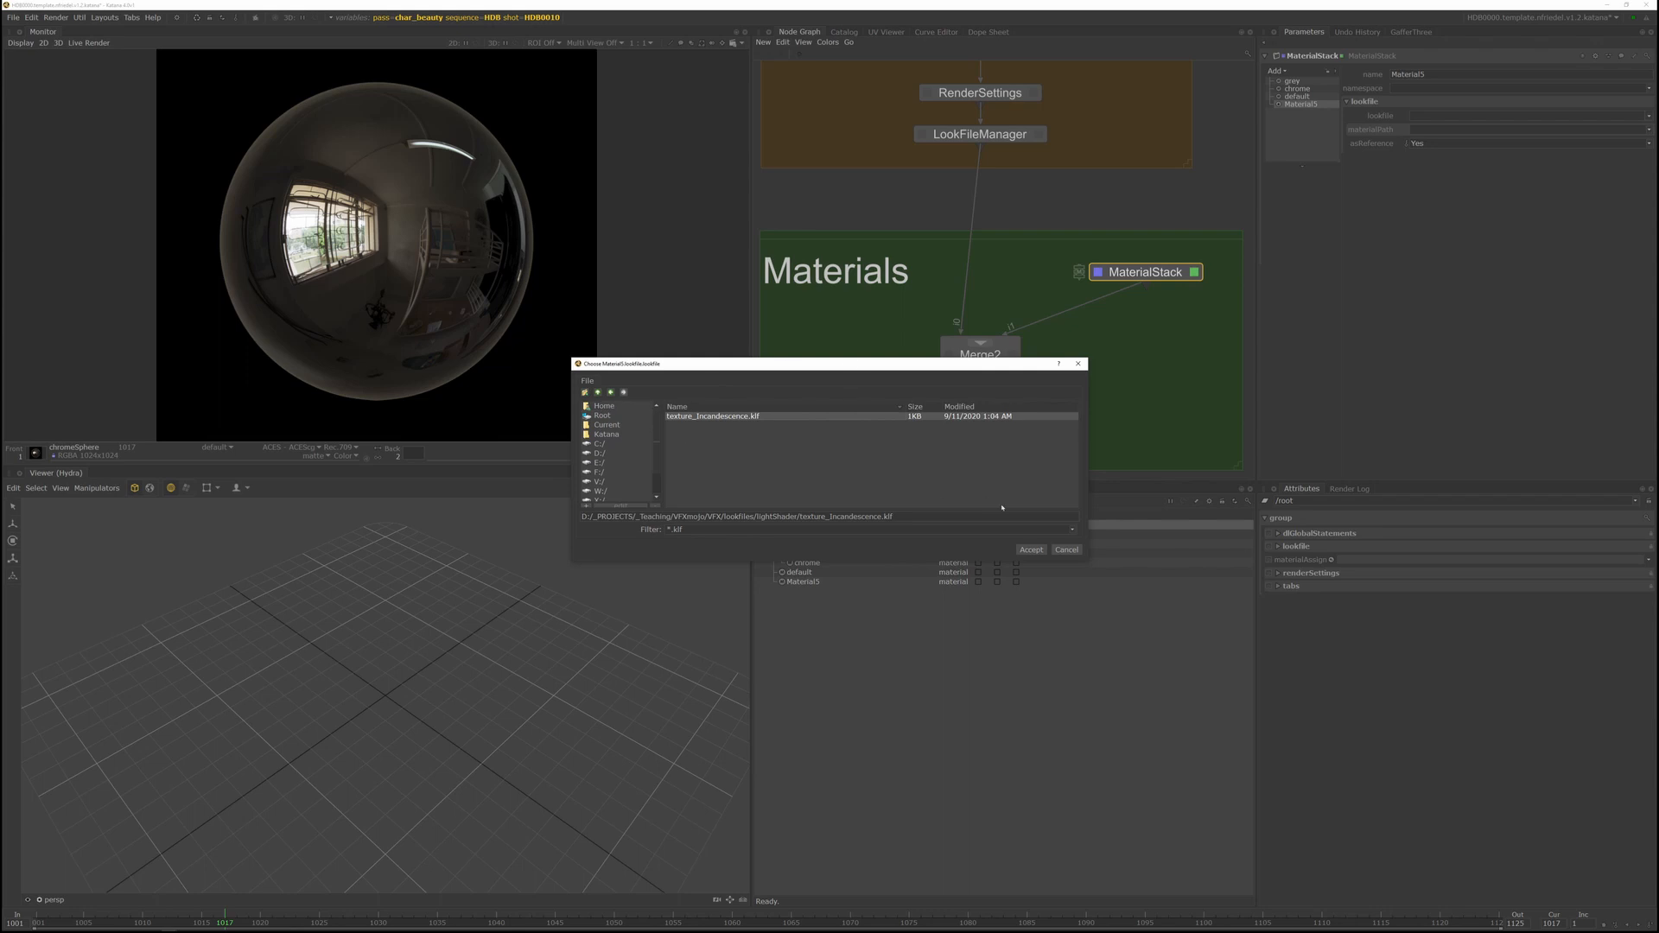
click(1033, 551)
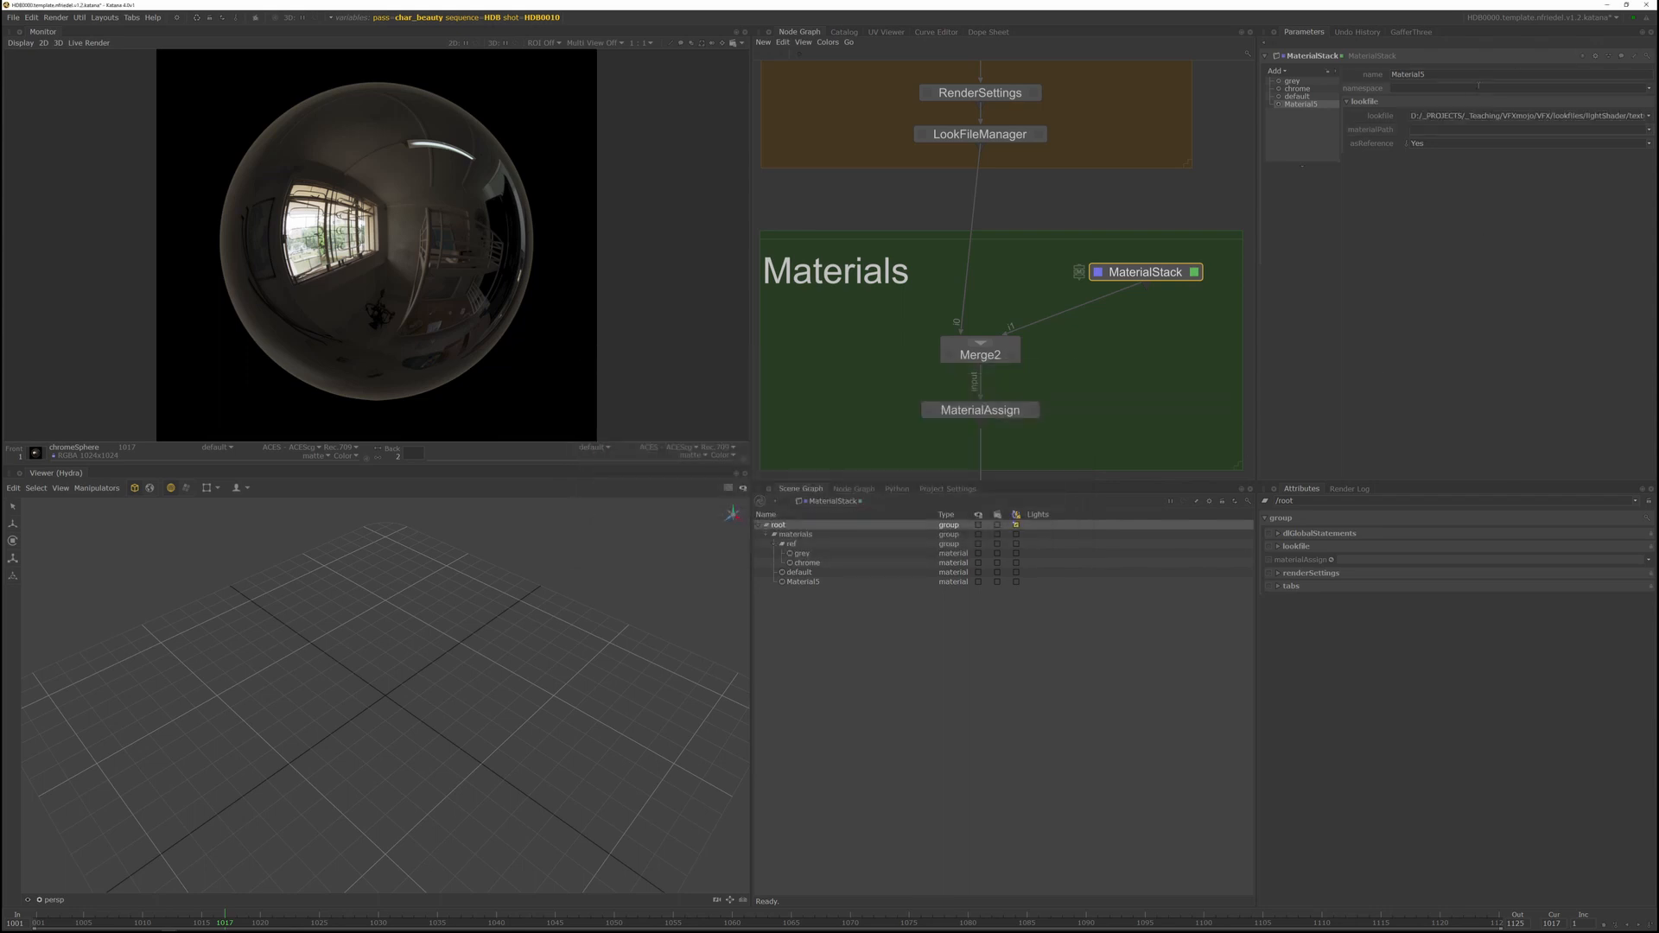
Set the look file's material path to /root/materials/incandescentShader and asReference to No
click(1615, 131)
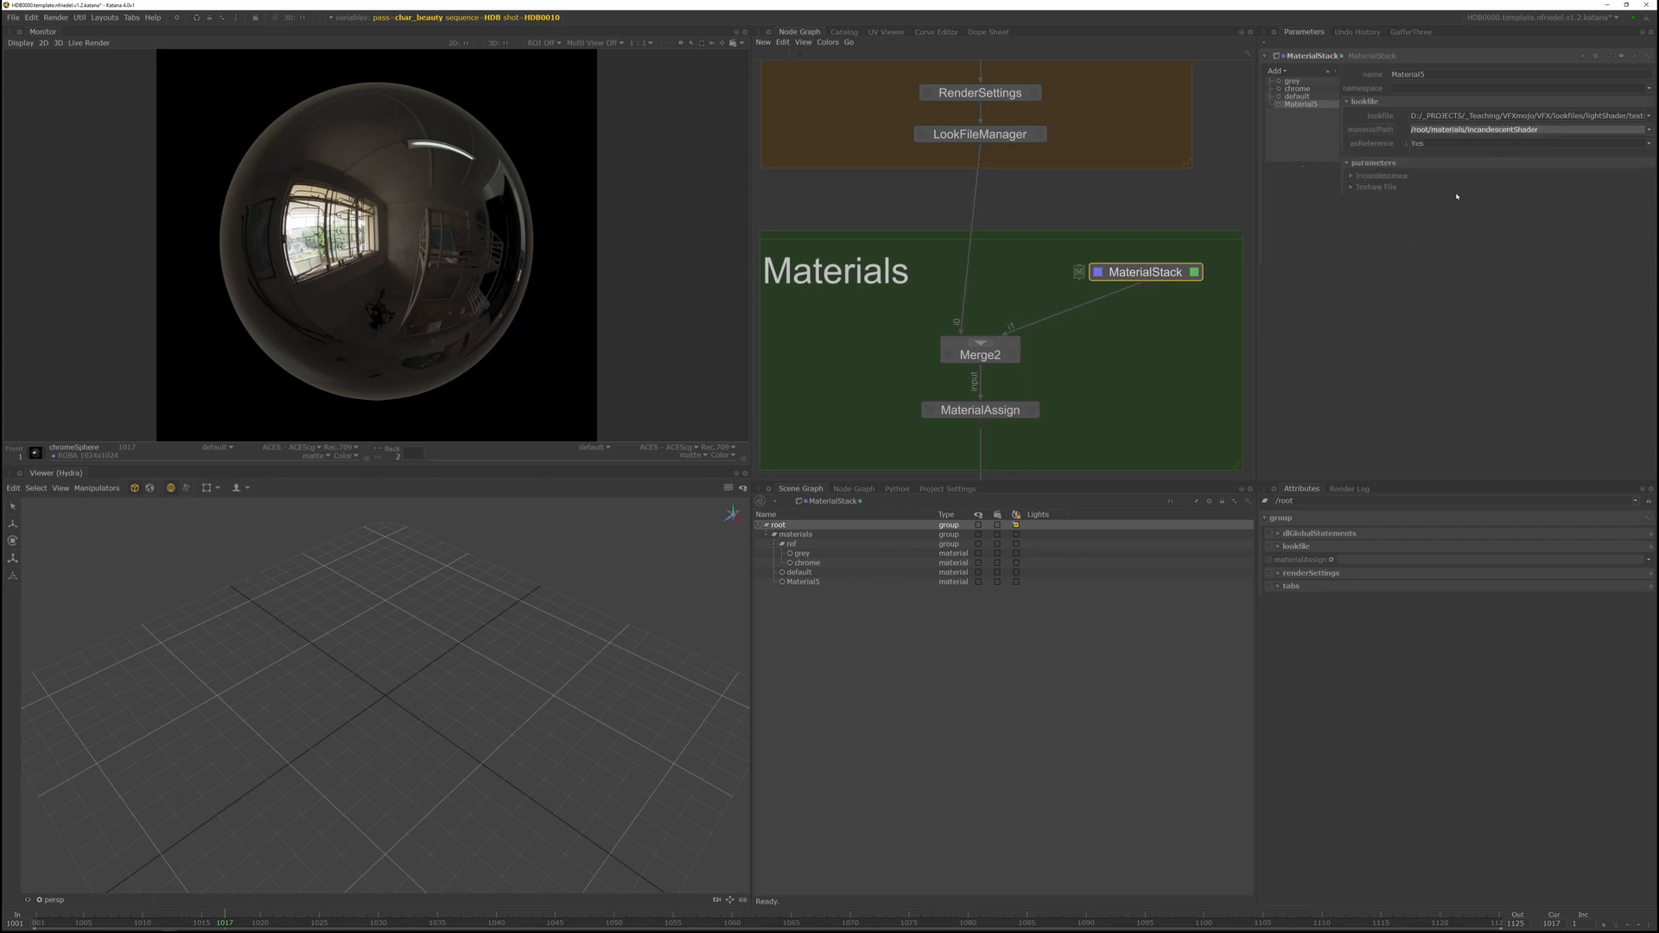
click(1501, 141)
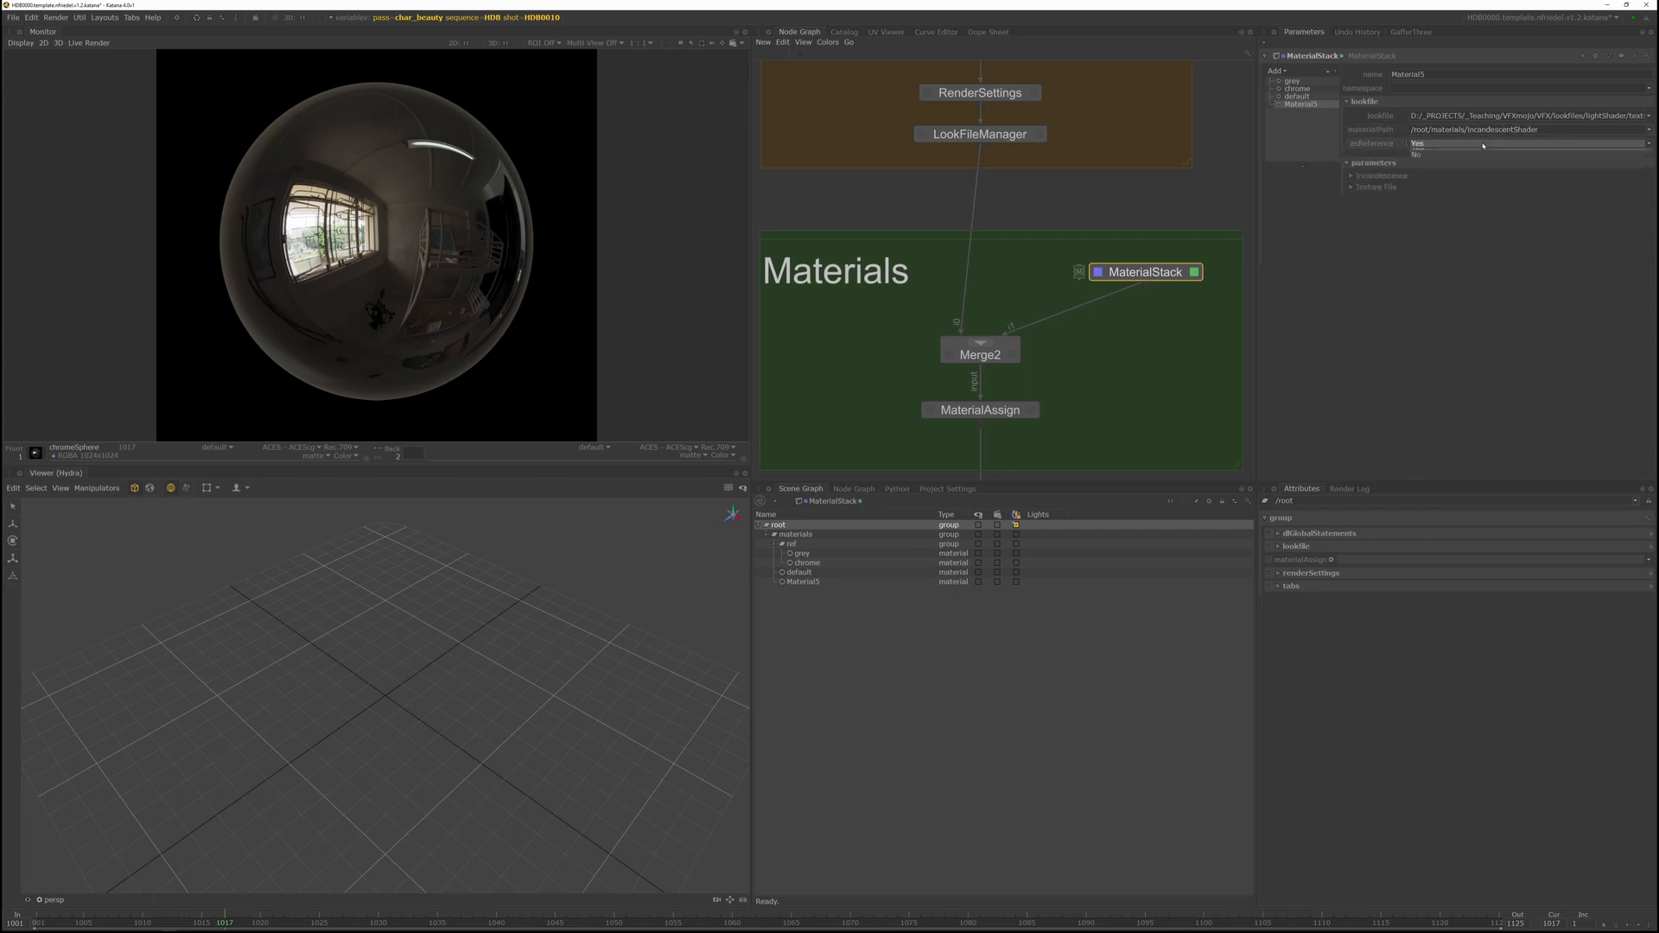
click(1449, 160)
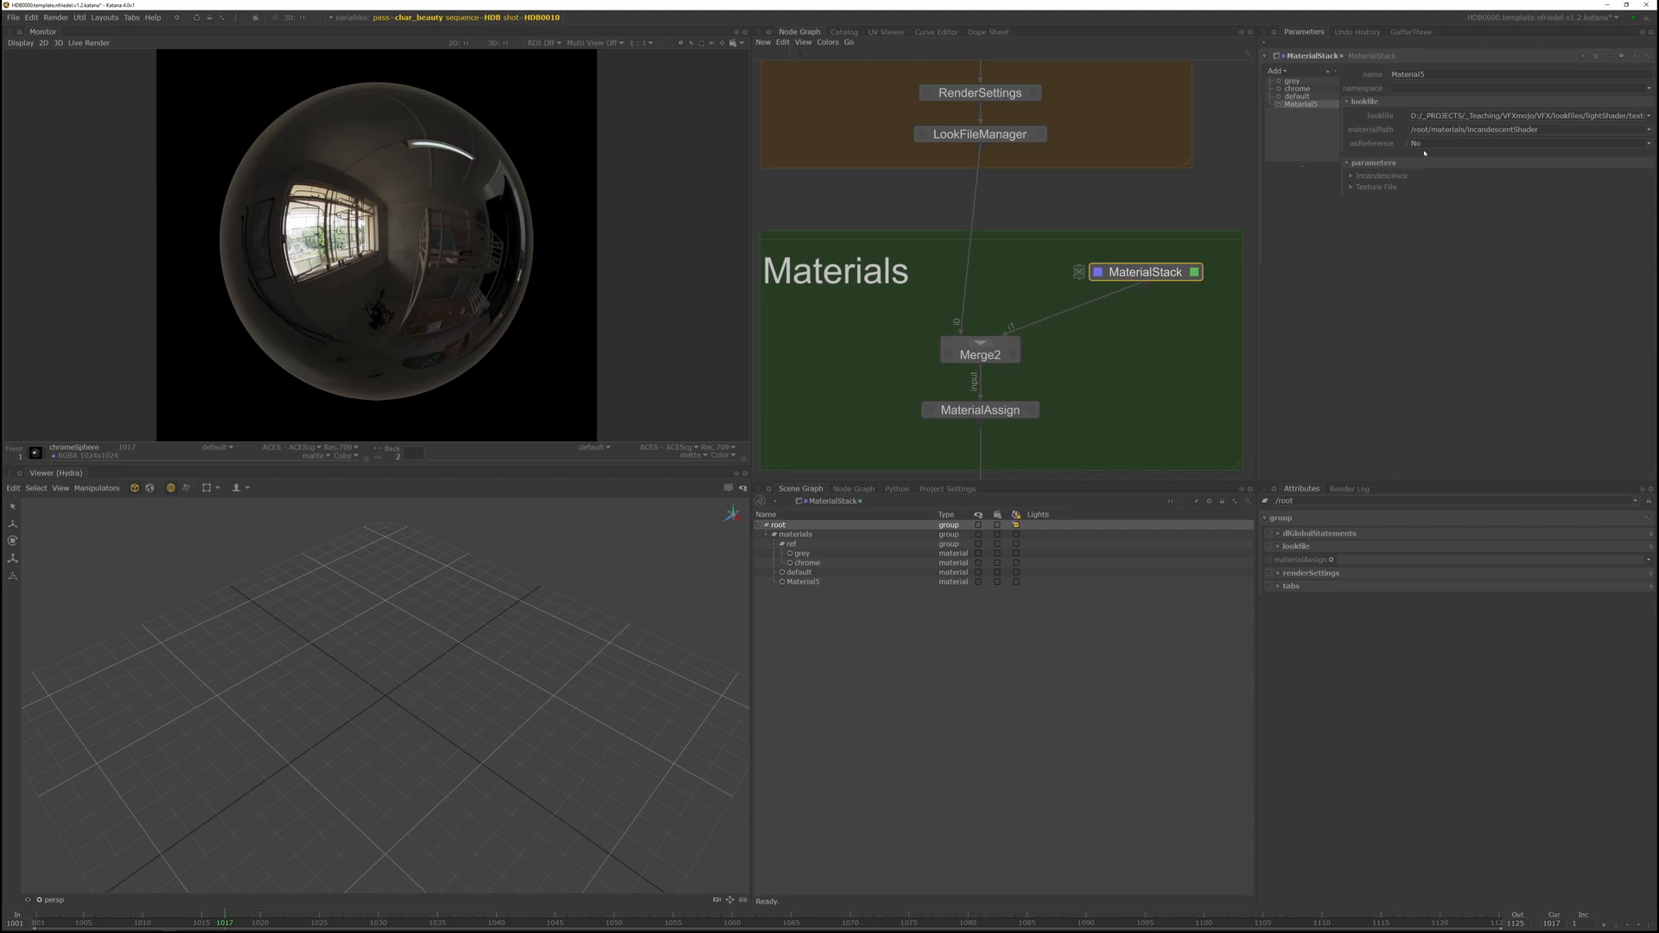
Rename the new look file material to incandescentShader
drag(1430, 75, 1366, 77)
text(incondescentShader)
key(Return)
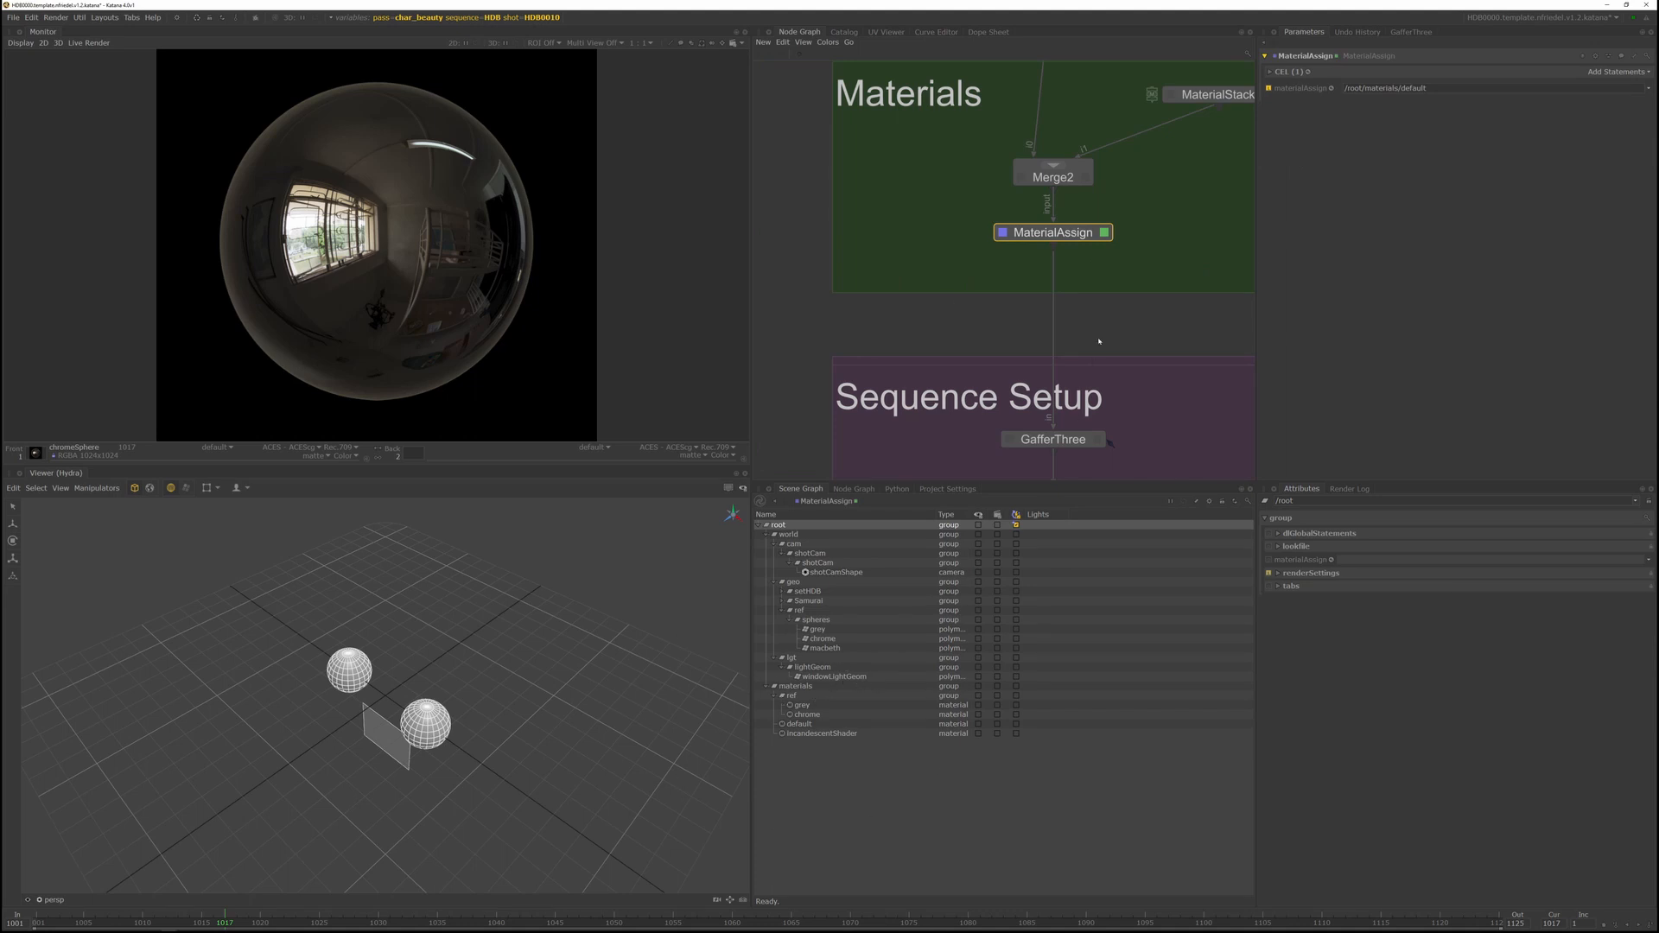
Add a second MaterialAssign node directly below the existing MaterialAssign in the Materials group
middle_drag(1099, 341, 1104, 342)
key(Tab)
text(material)
key(Up)
key(Return)
click(1055, 285)
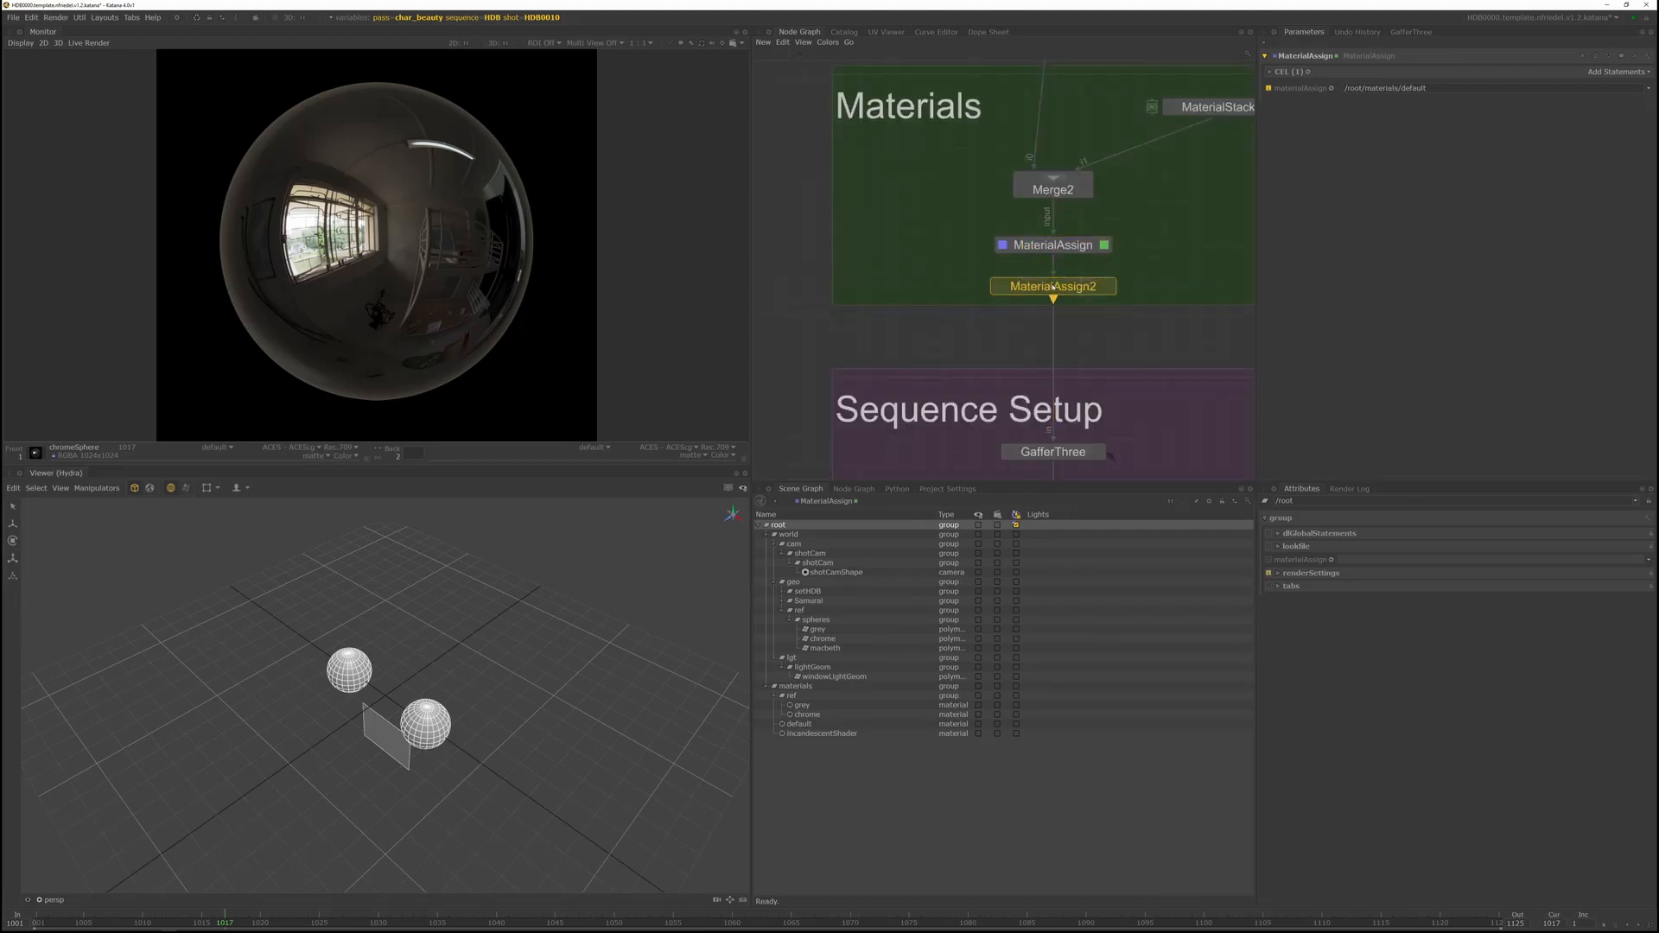
Assign the incandescentShader material to /root/world/lgt/lightGeom in MaterialAssign2
click(1108, 286)
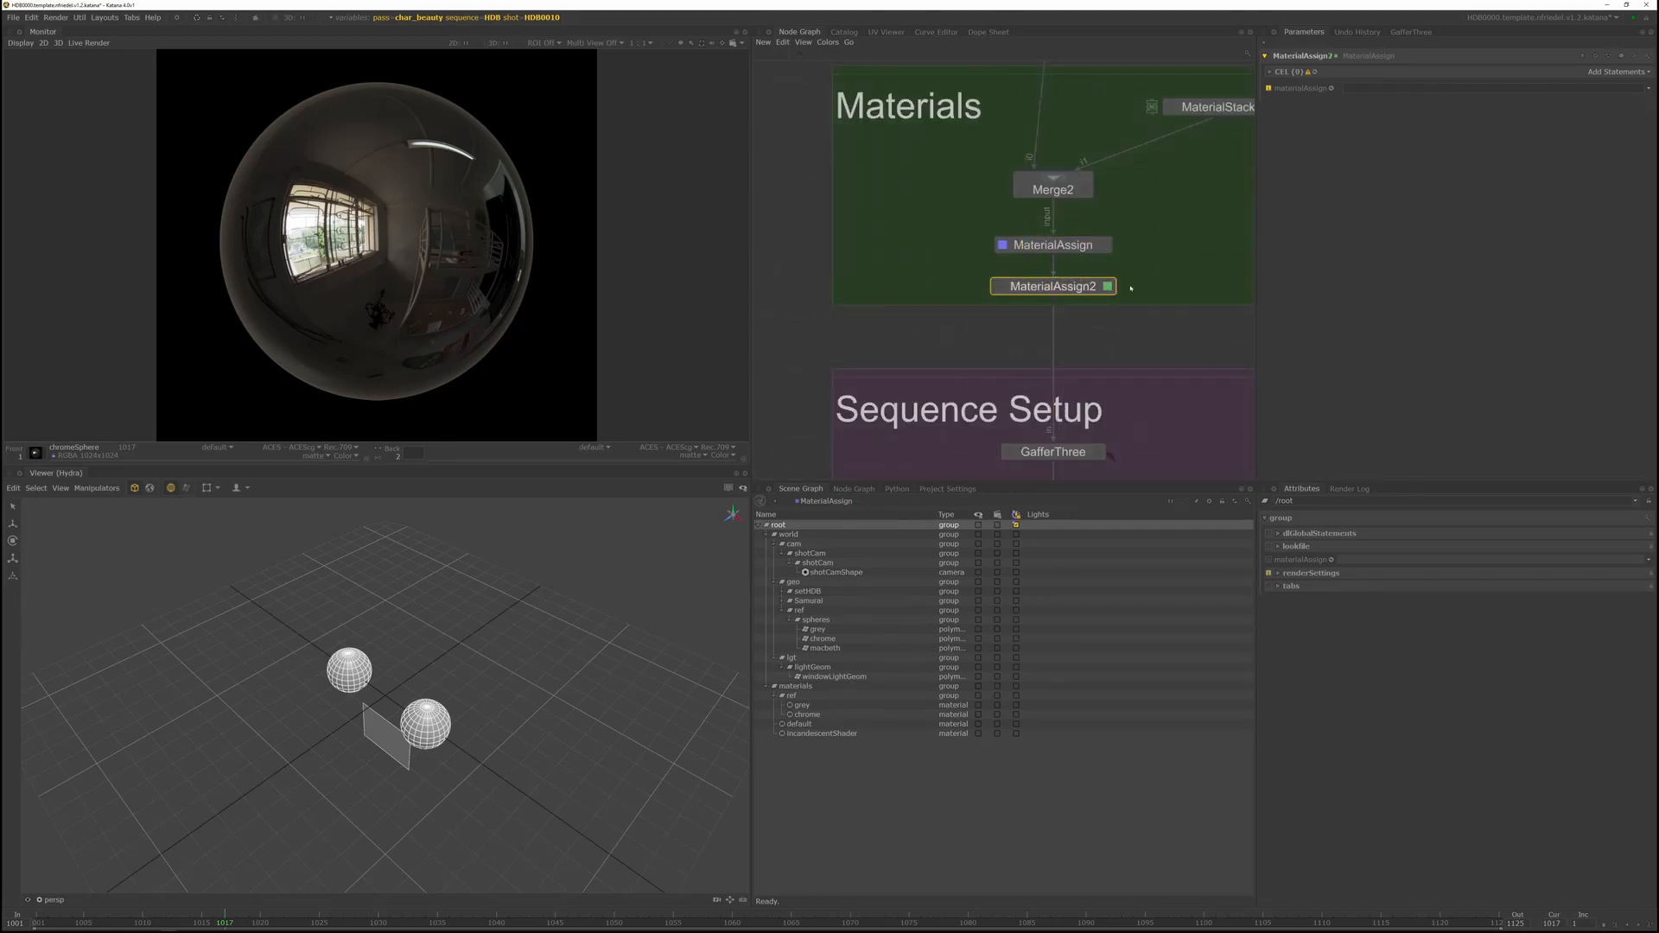
click(799, 733)
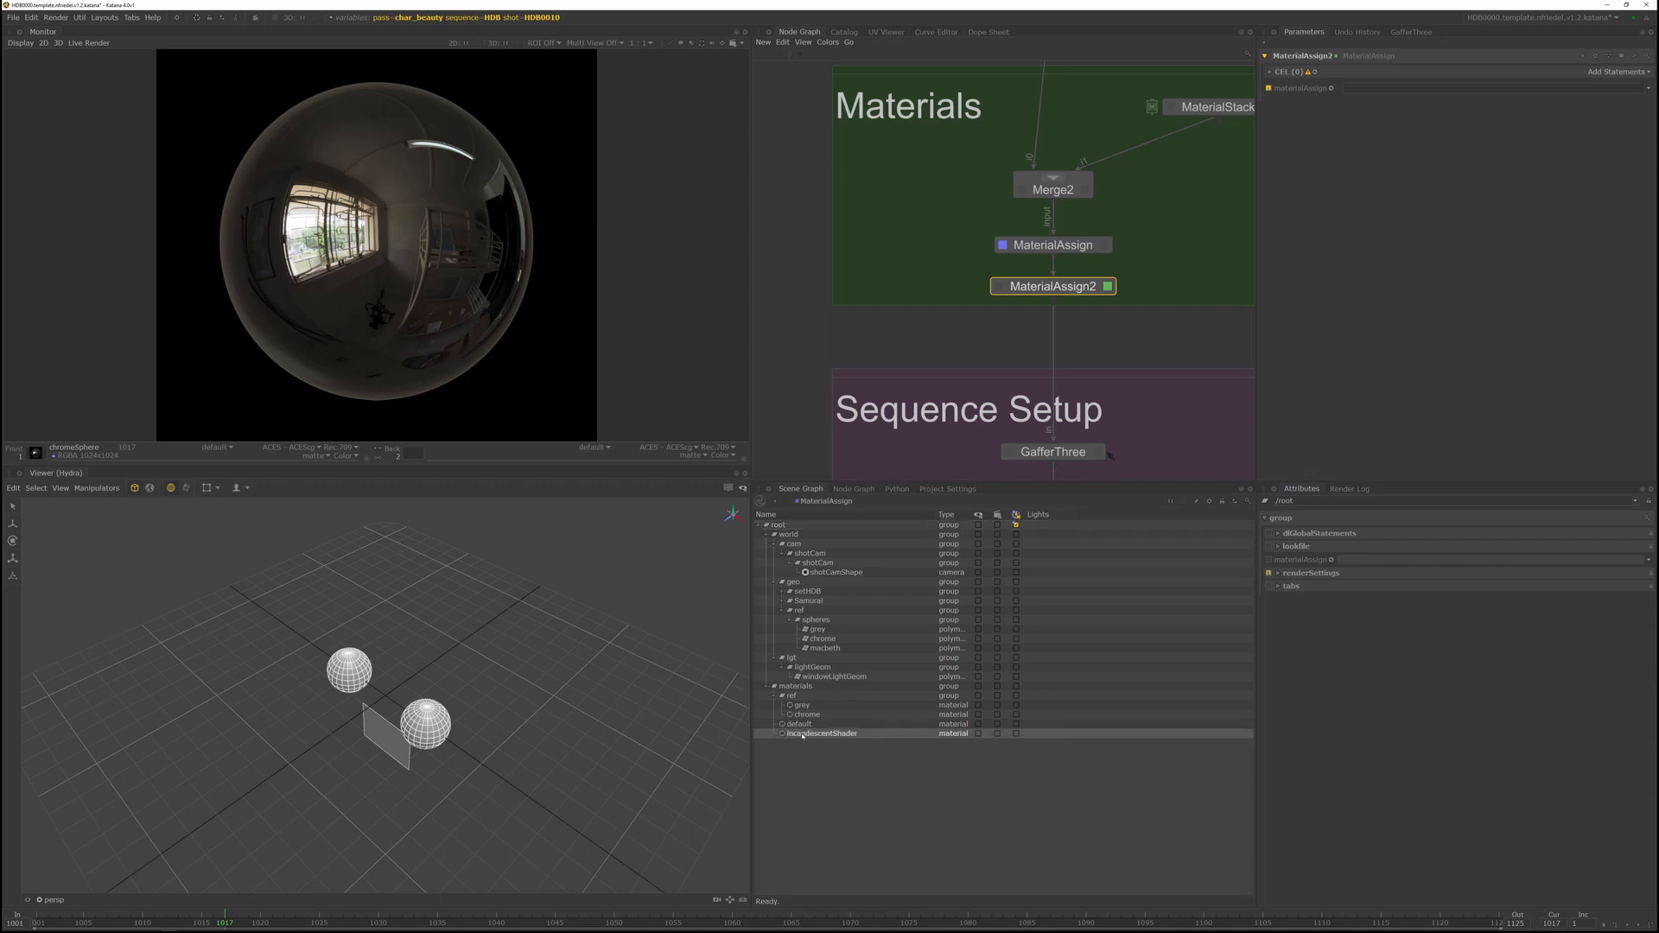
drag(799, 734, 1577, 87)
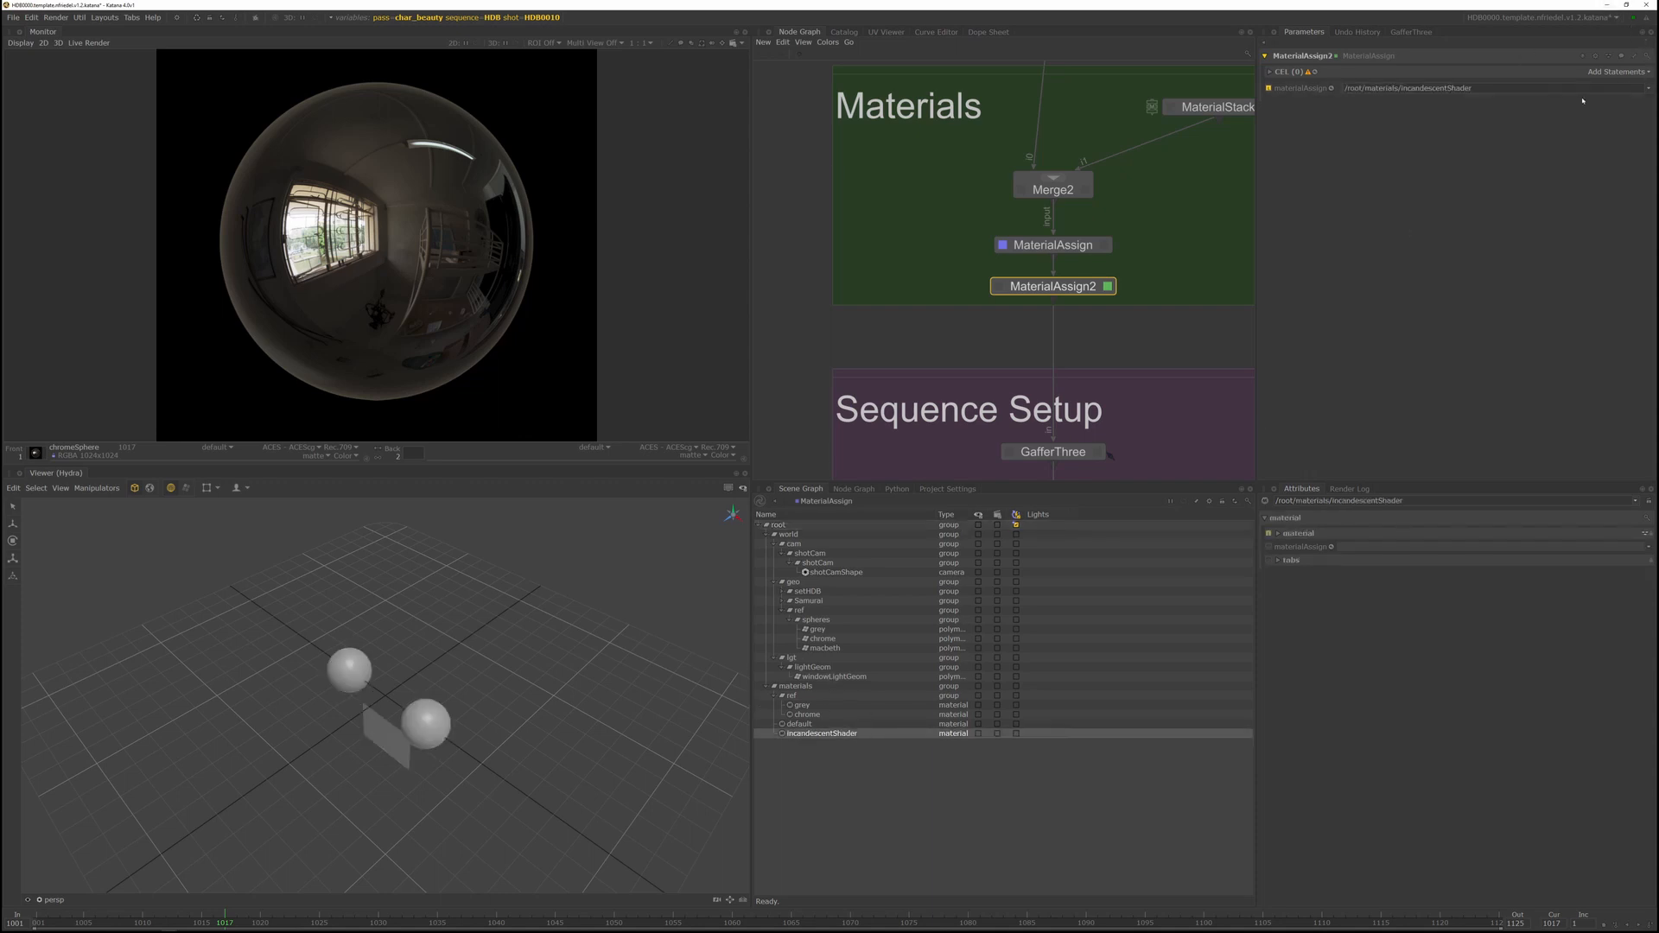
click(808, 668)
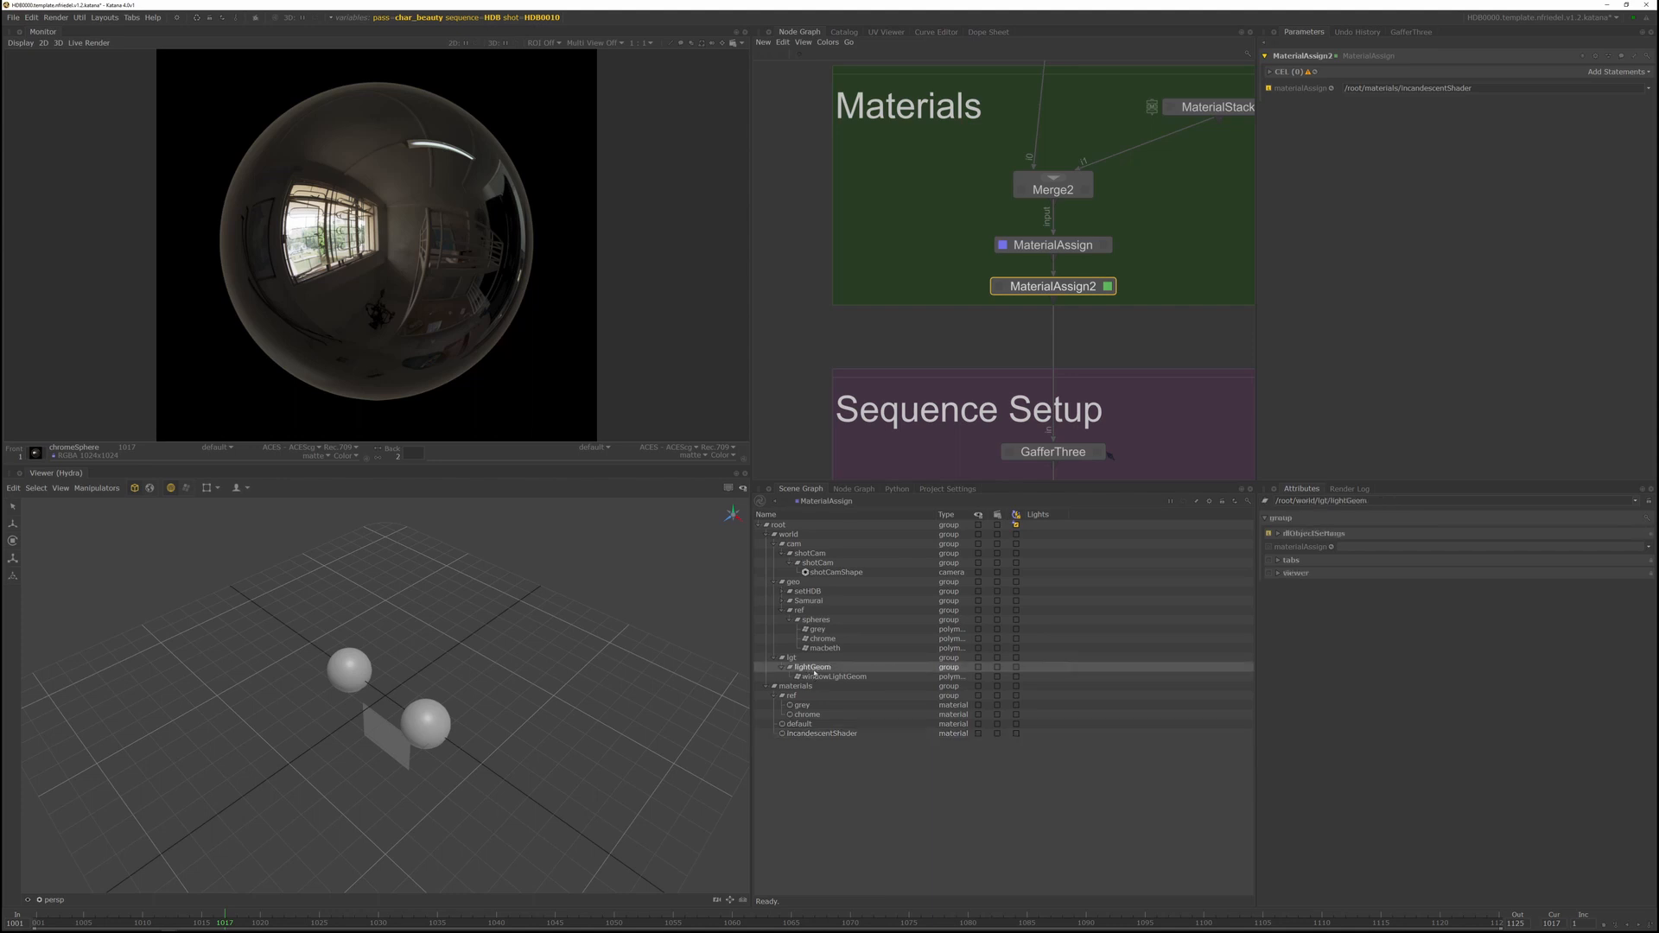
drag(815, 668, 1608, 73)
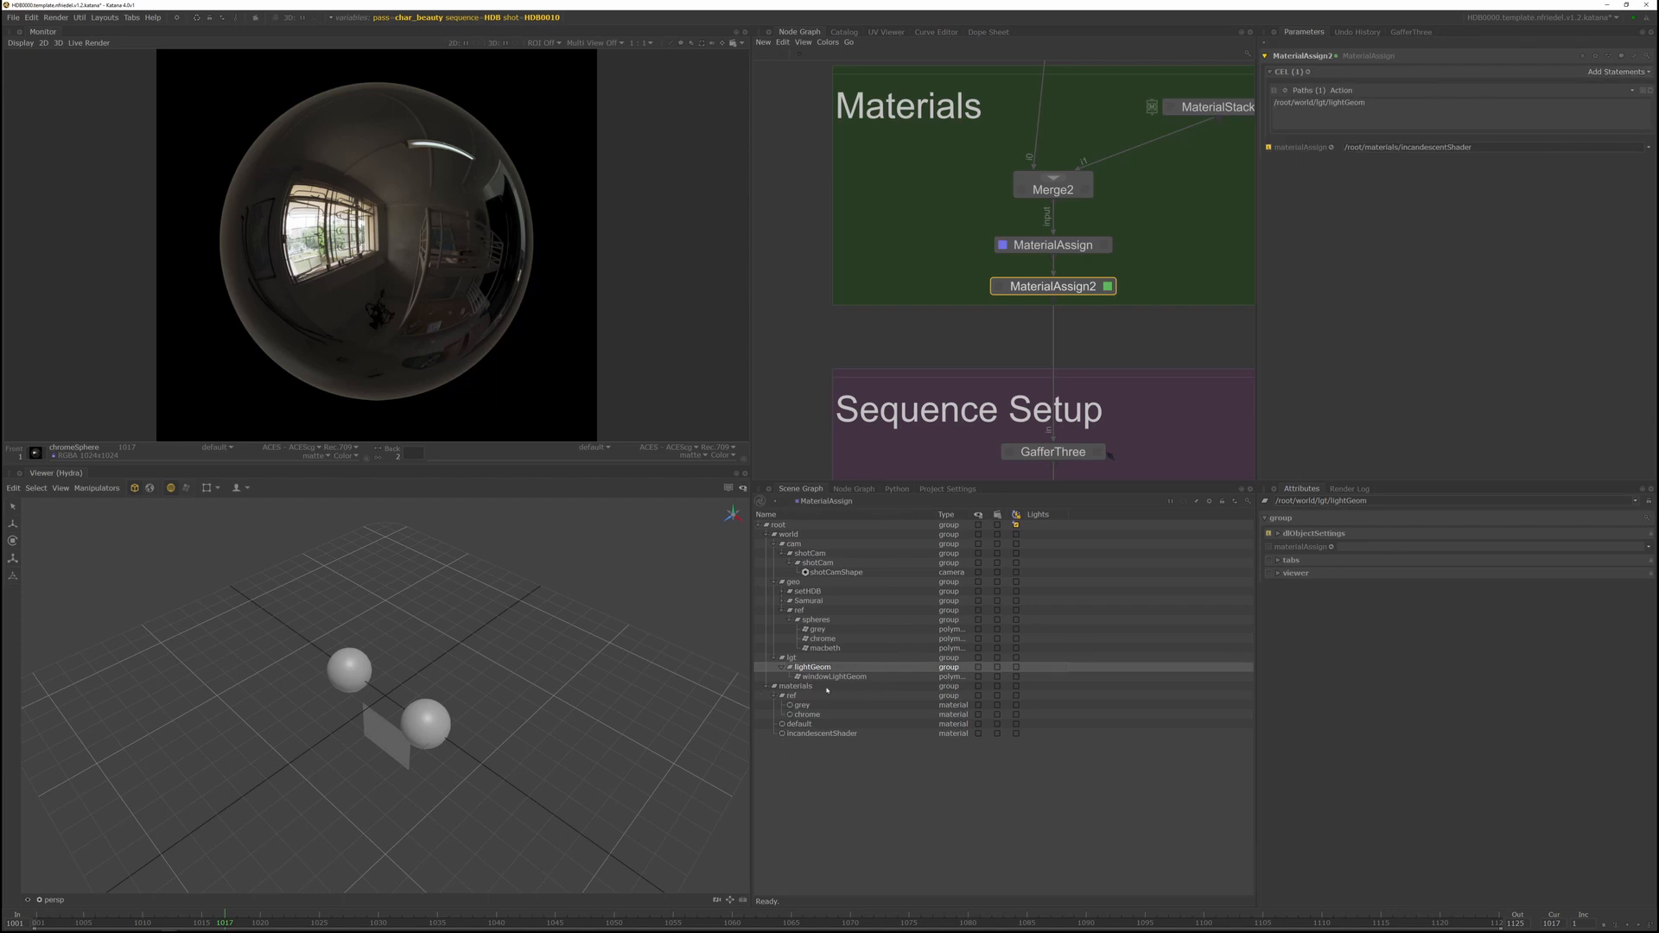
Add a GroupStack node beside the material assignments, connect its input to Merge2 and open its parameters
middle_drag(1202, 237, 1184, 256)
key(Tab)
text(gr)
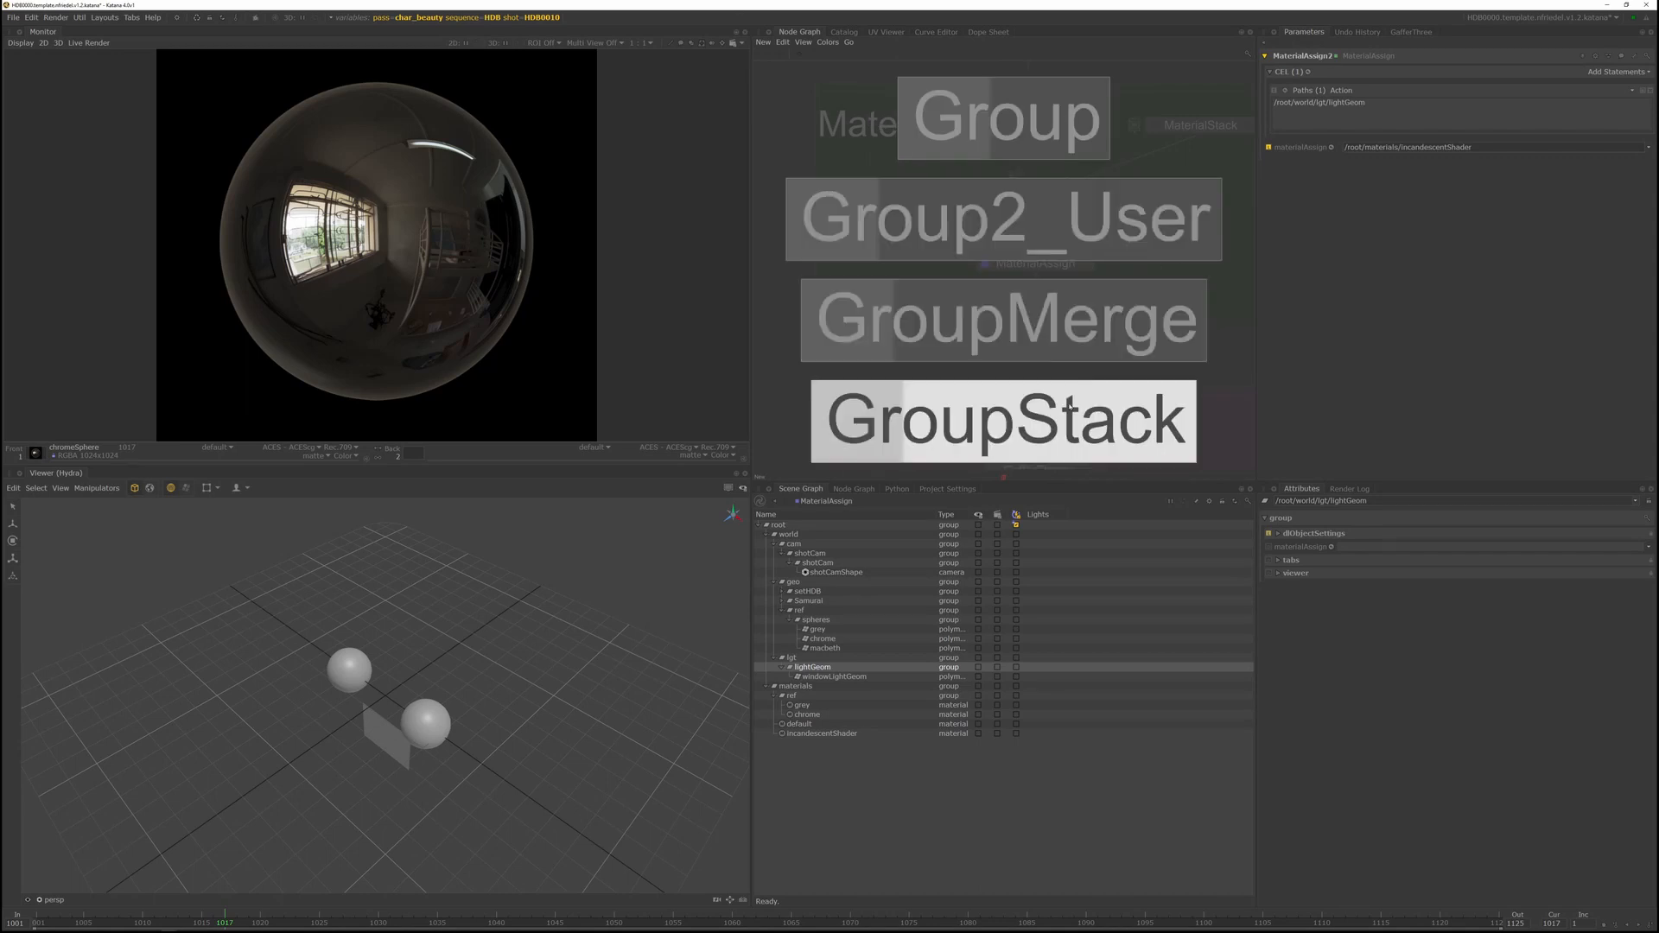
click(1069, 406)
click(1147, 279)
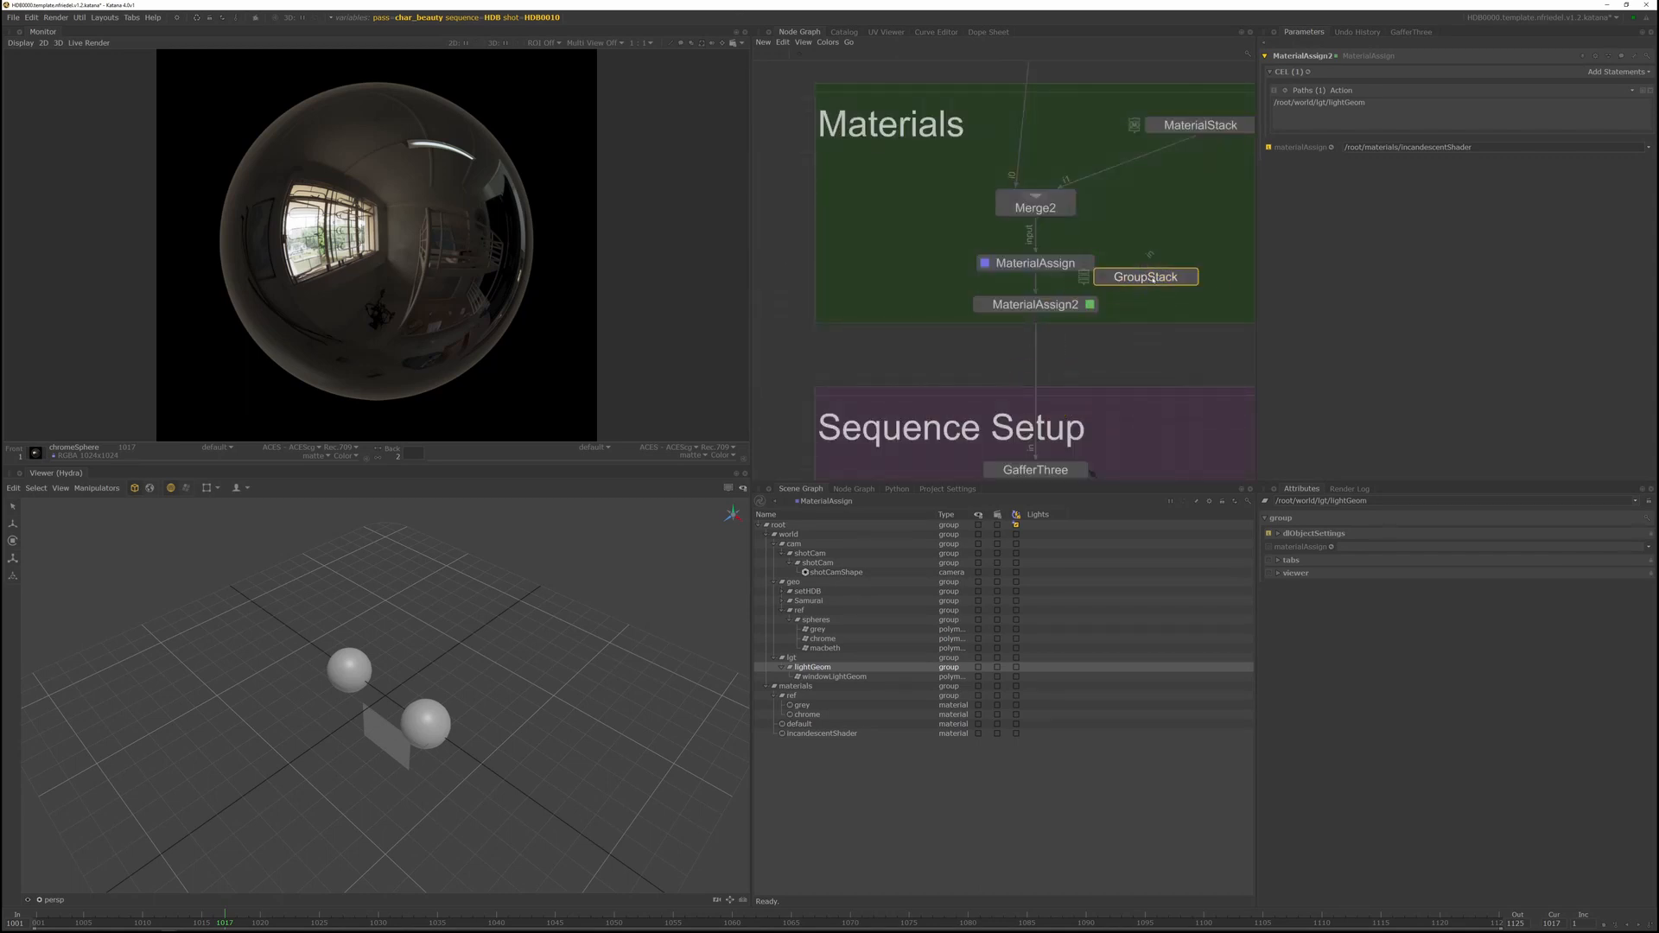
drag(1144, 260, 1040, 219)
click(1189, 278)
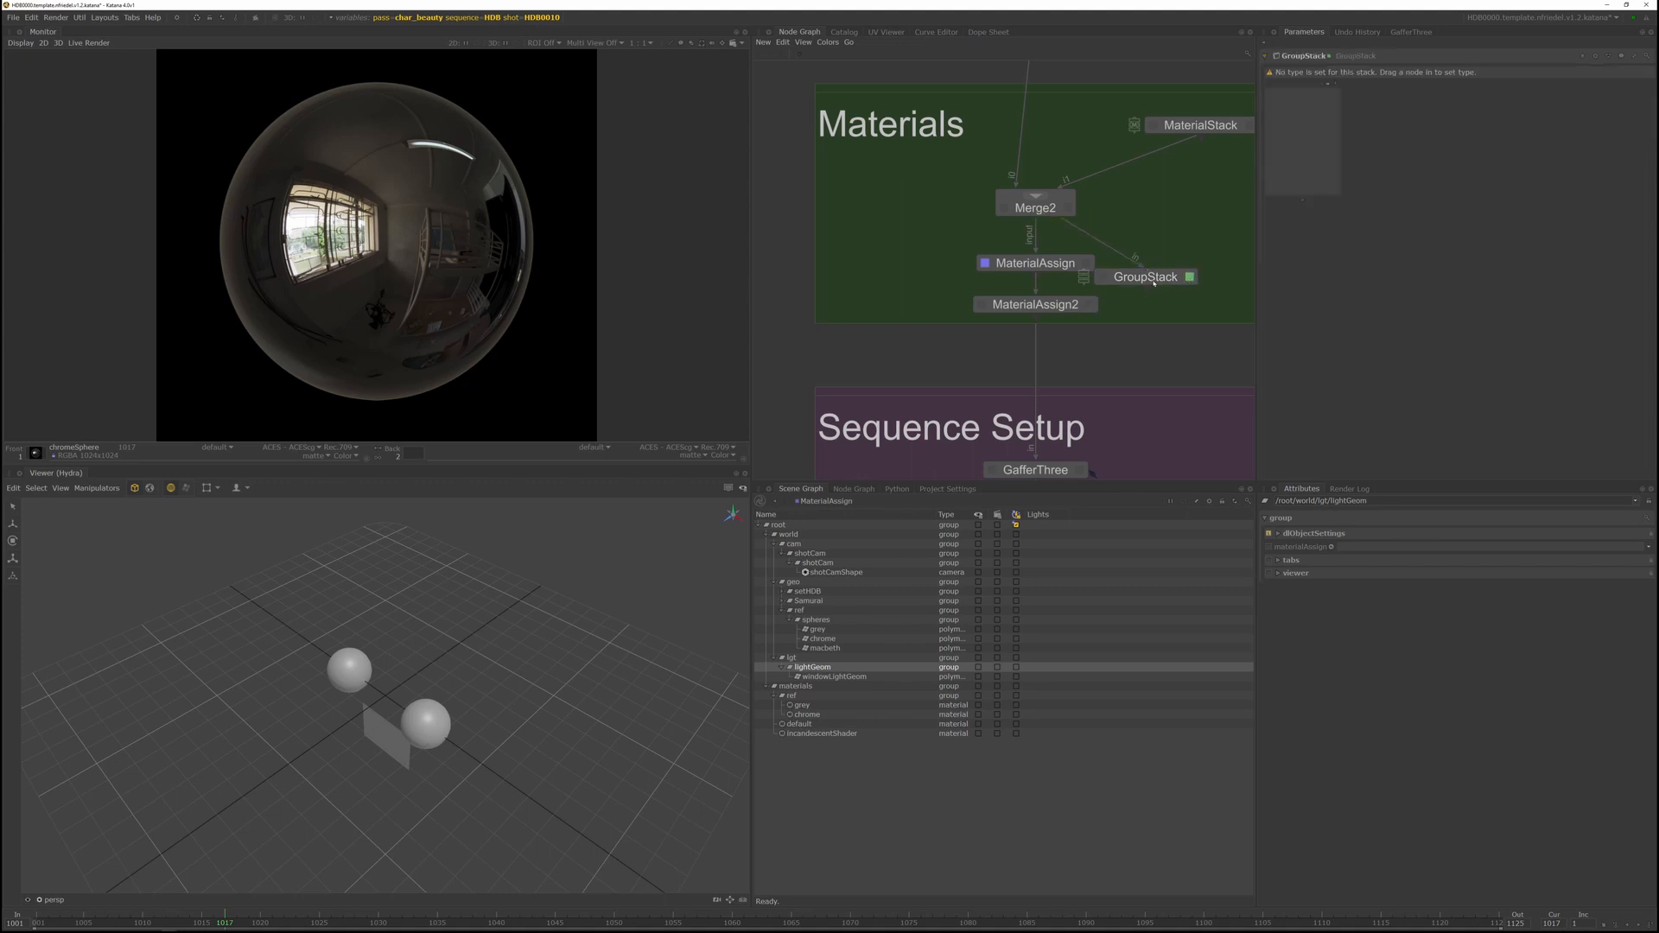
Move both MaterialAssign nodes into the GroupStack and wire the stack in line between Merge2 and GafferThree
drag(1042, 263, 1277, 186)
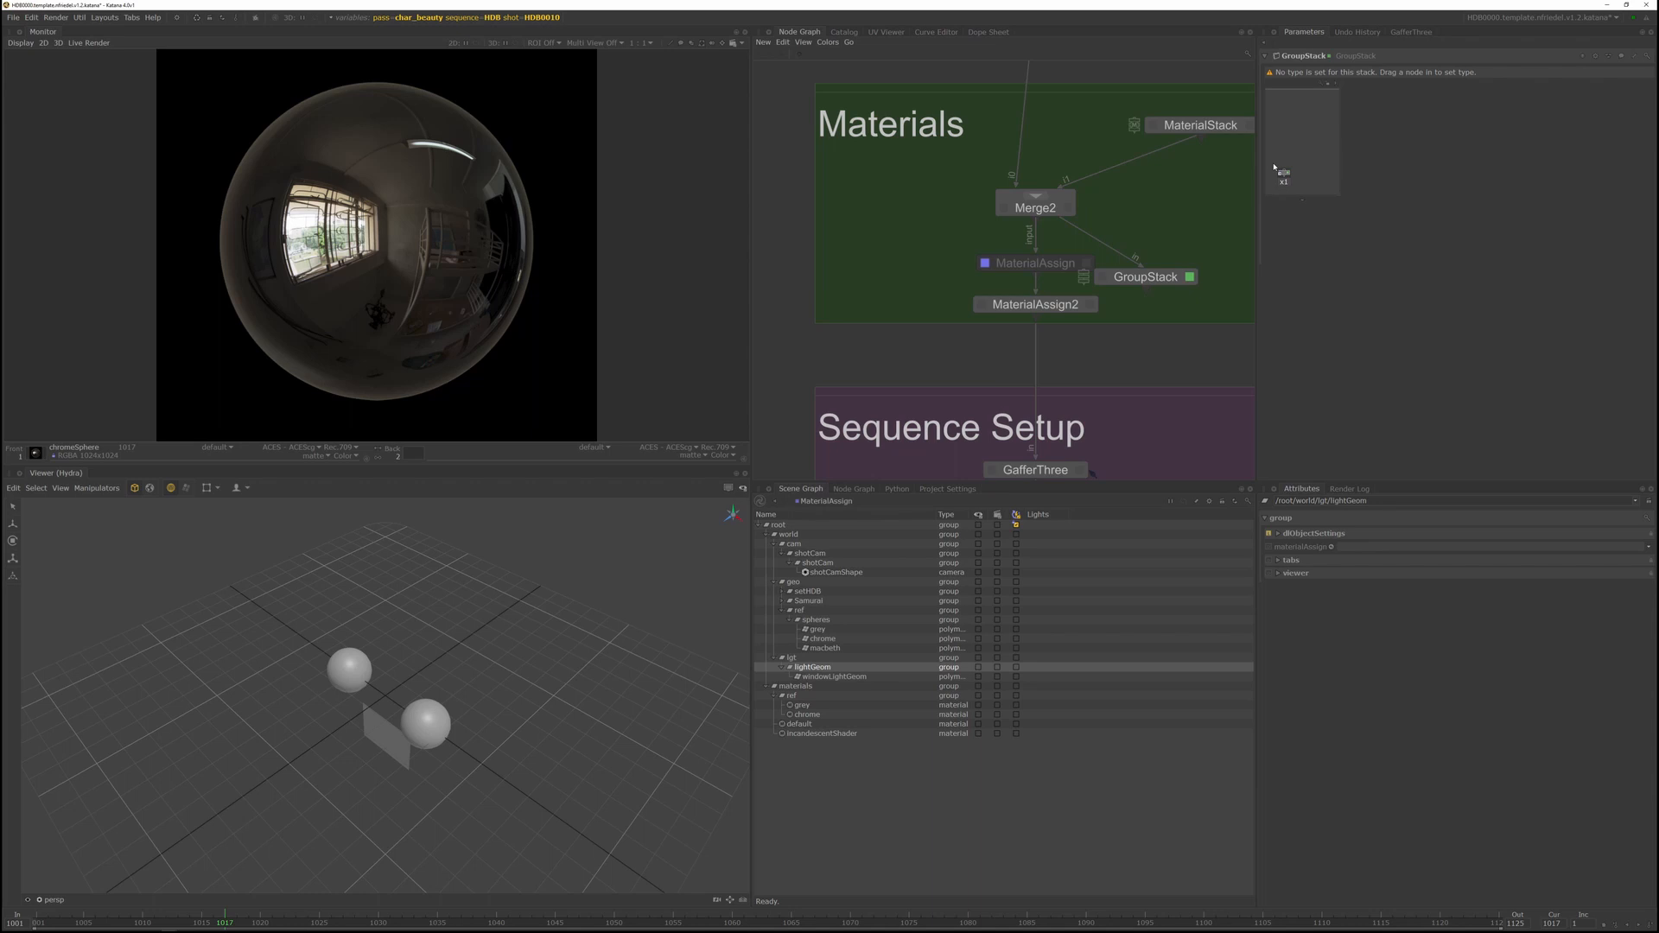
drag(1031, 304, 1296, 100)
drag(1144, 292, 1037, 463)
drag(1157, 284, 1047, 270)
click(1096, 299)
middle_drag(1085, 289, 1098, 299)
Rename the GroupStack node to MaterialAssign_GS
click(1317, 57)
text(M)
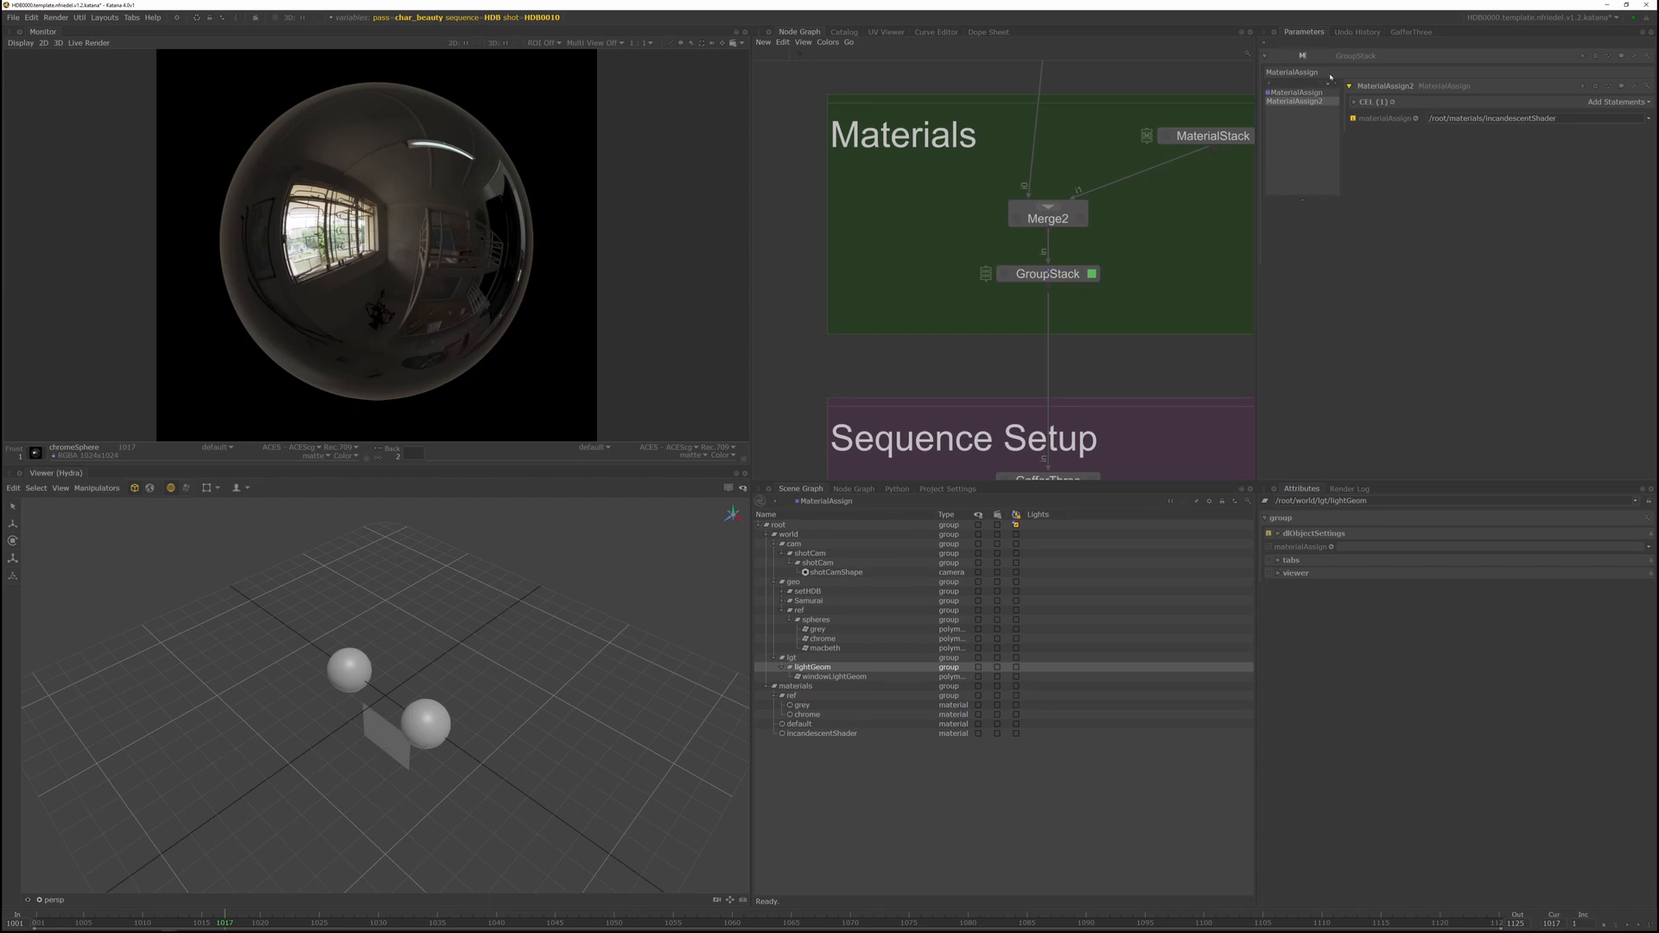
text(aterialAssign_GS)
key(Return)
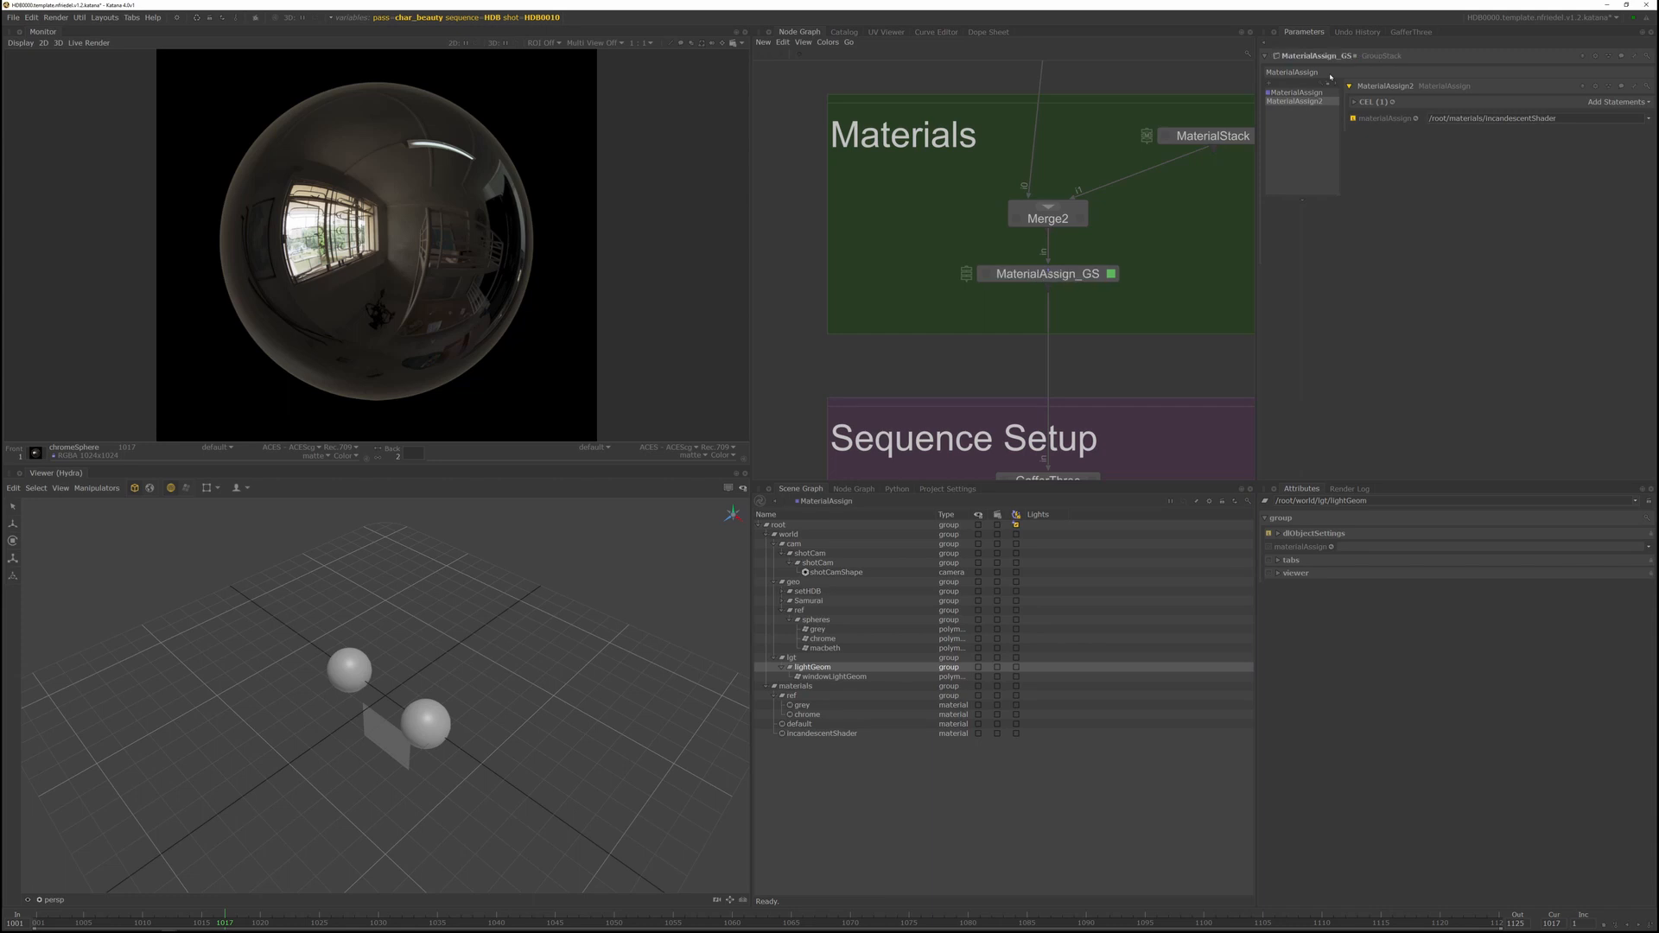
Edit the GafferThree node in Sequence Setup and add a 3Delight incandescence light under setLights
middle_drag(1102, 451, 1120, 268)
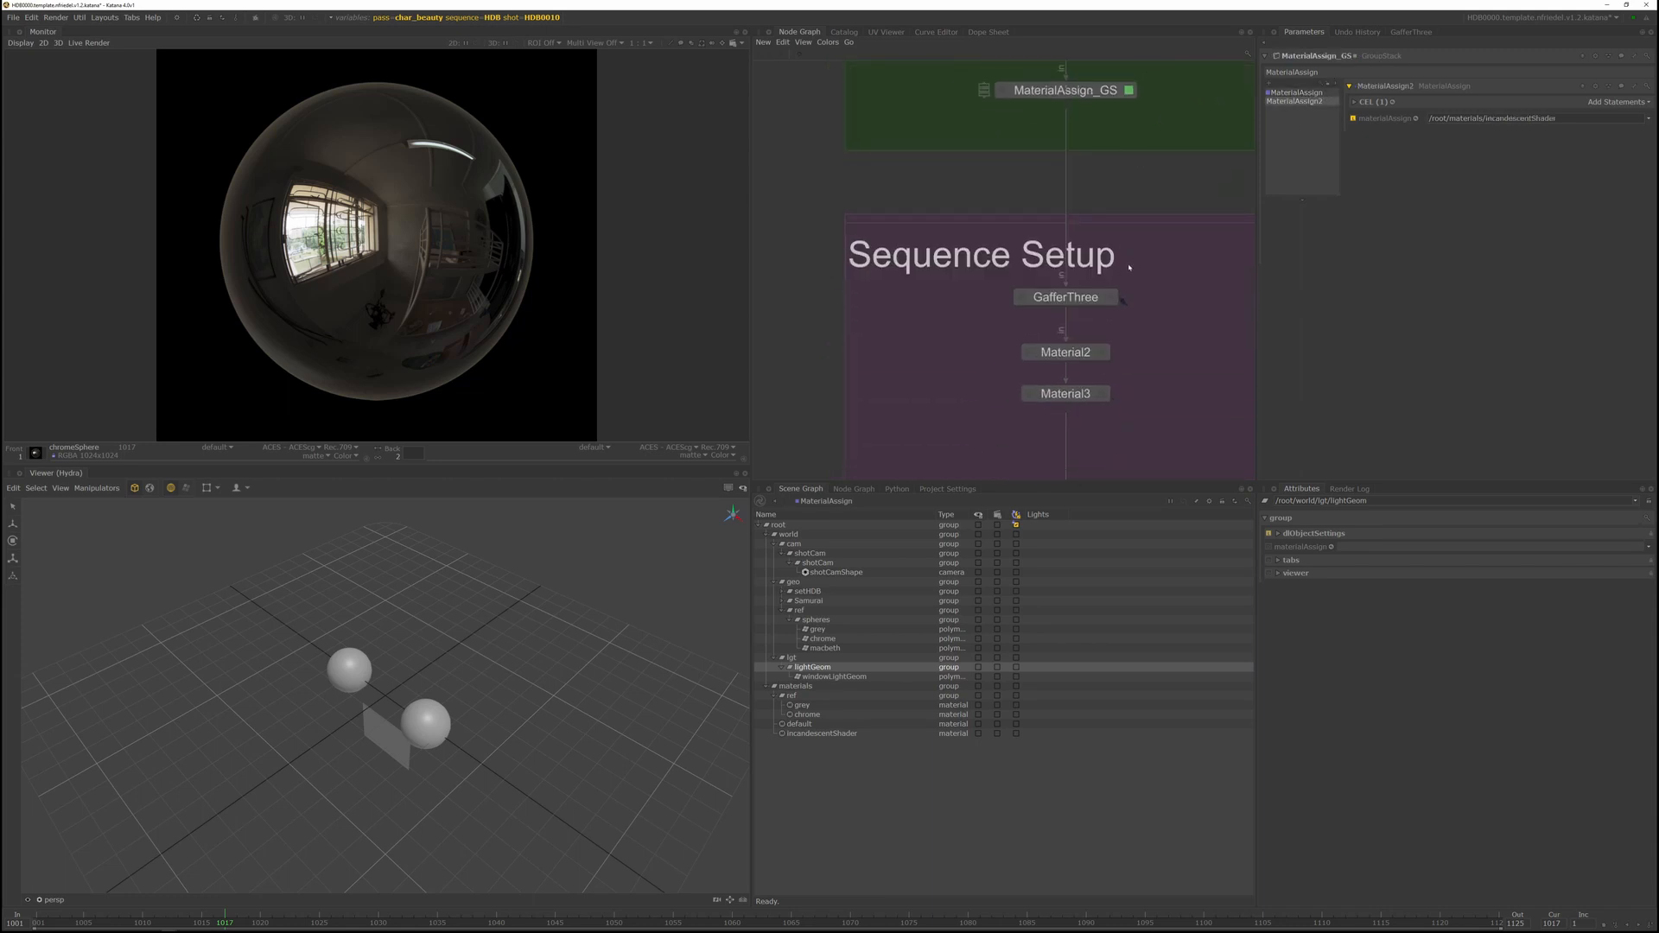
click(1096, 198)
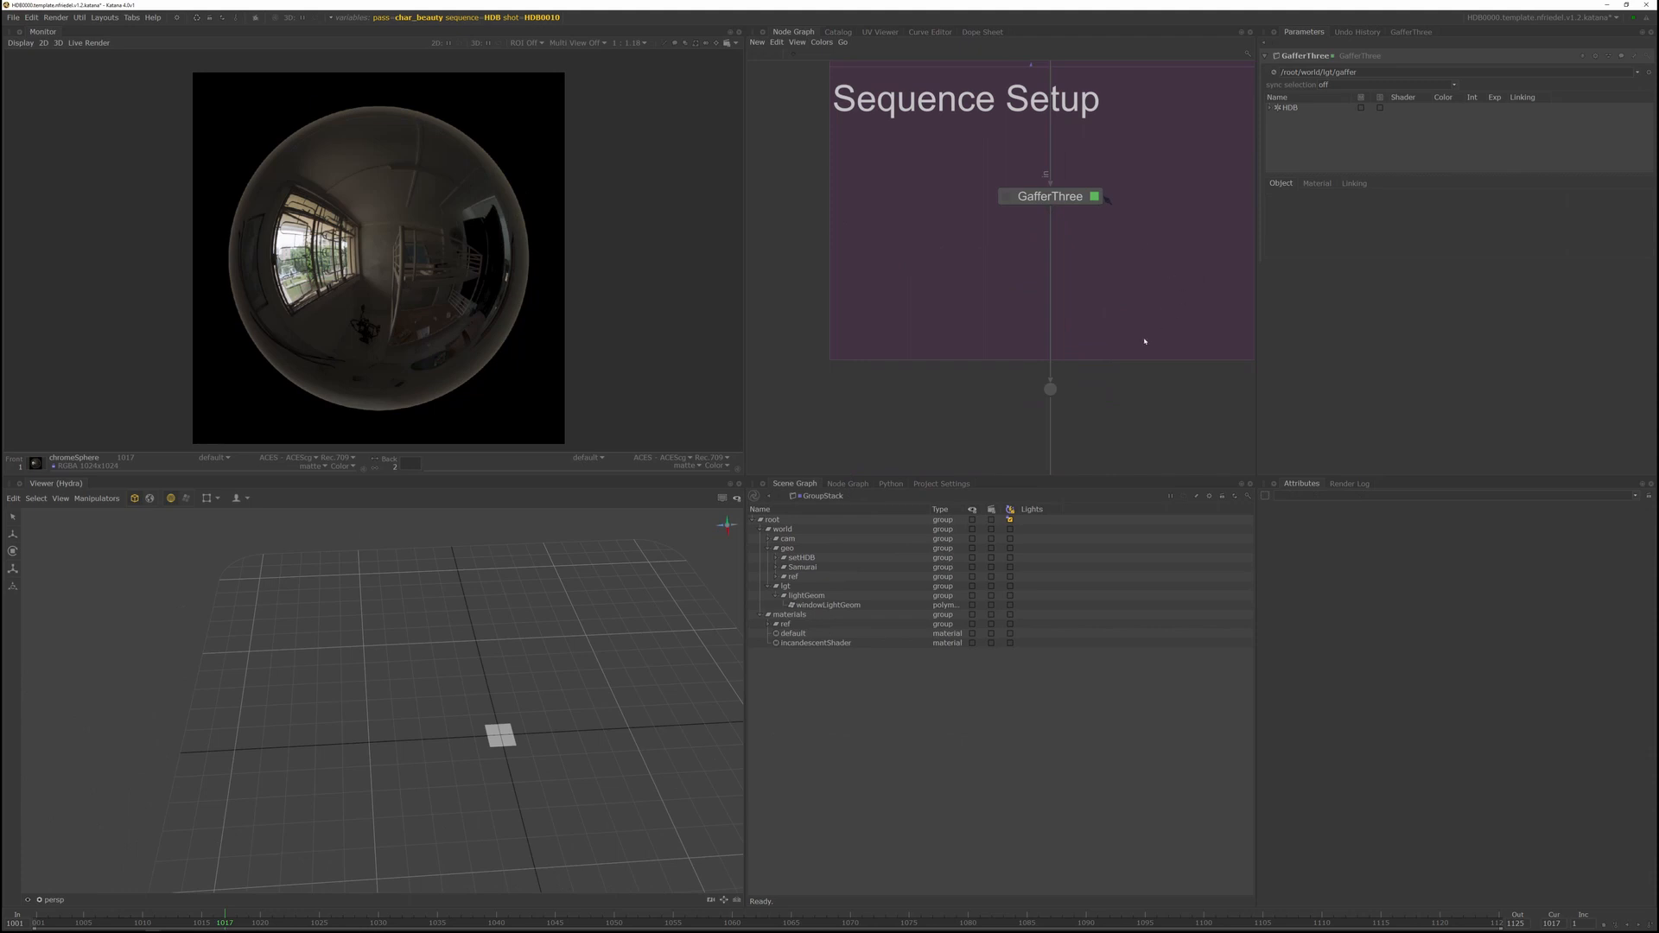
middle_drag(1145, 341, 1122, 253)
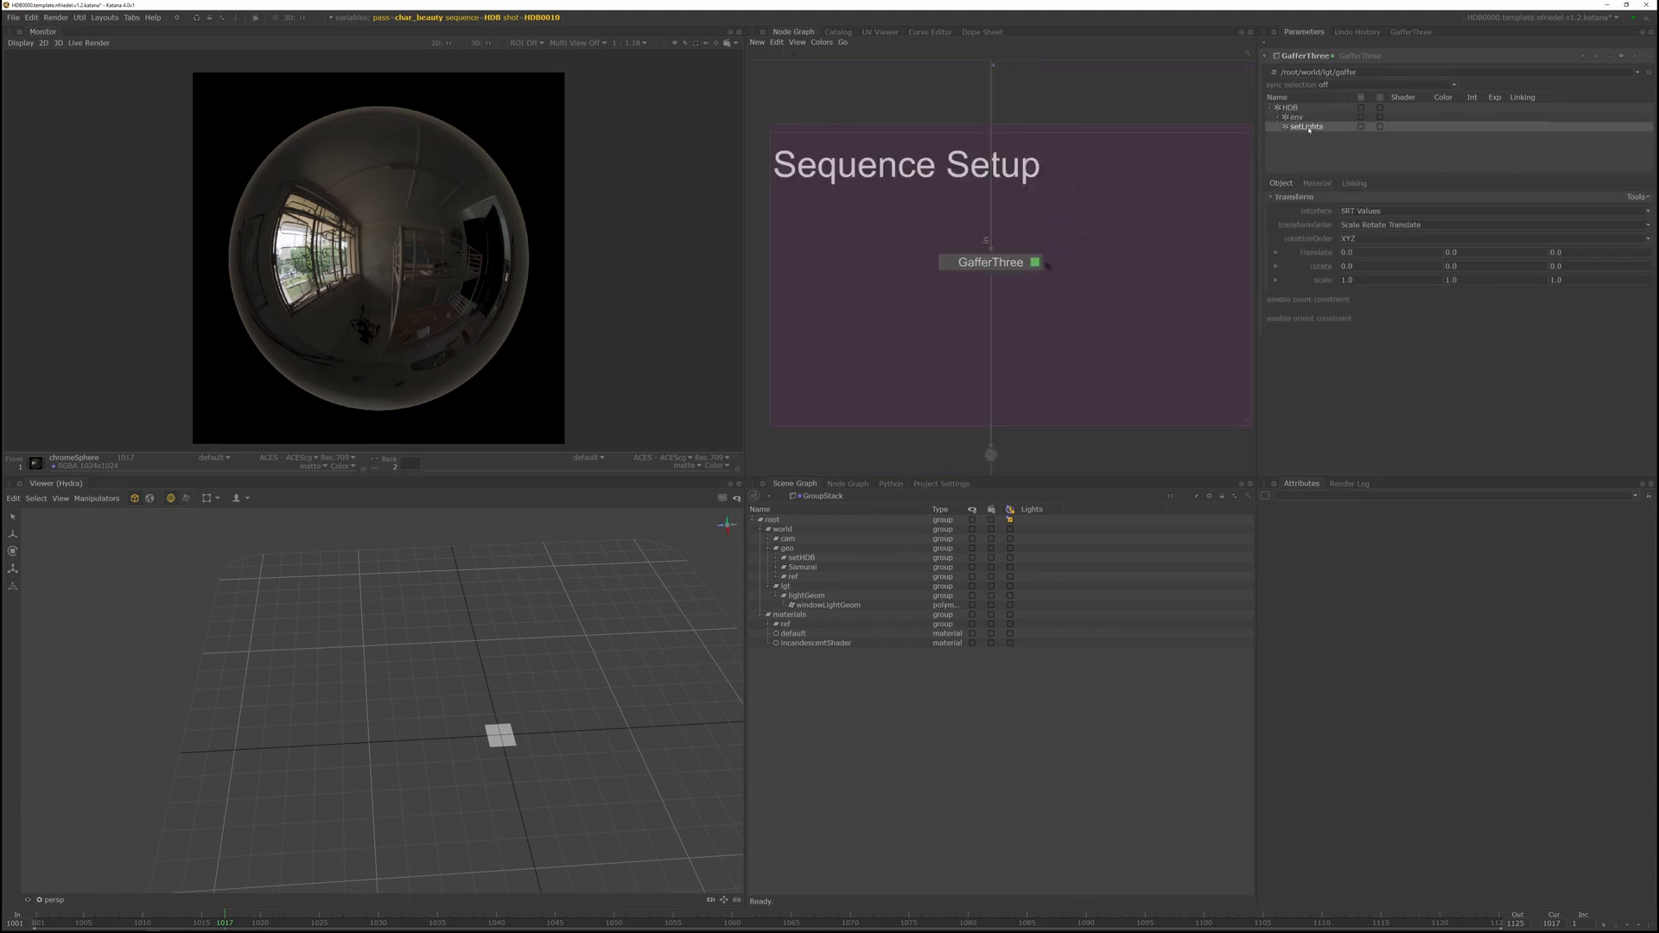
right_click(1307, 127)
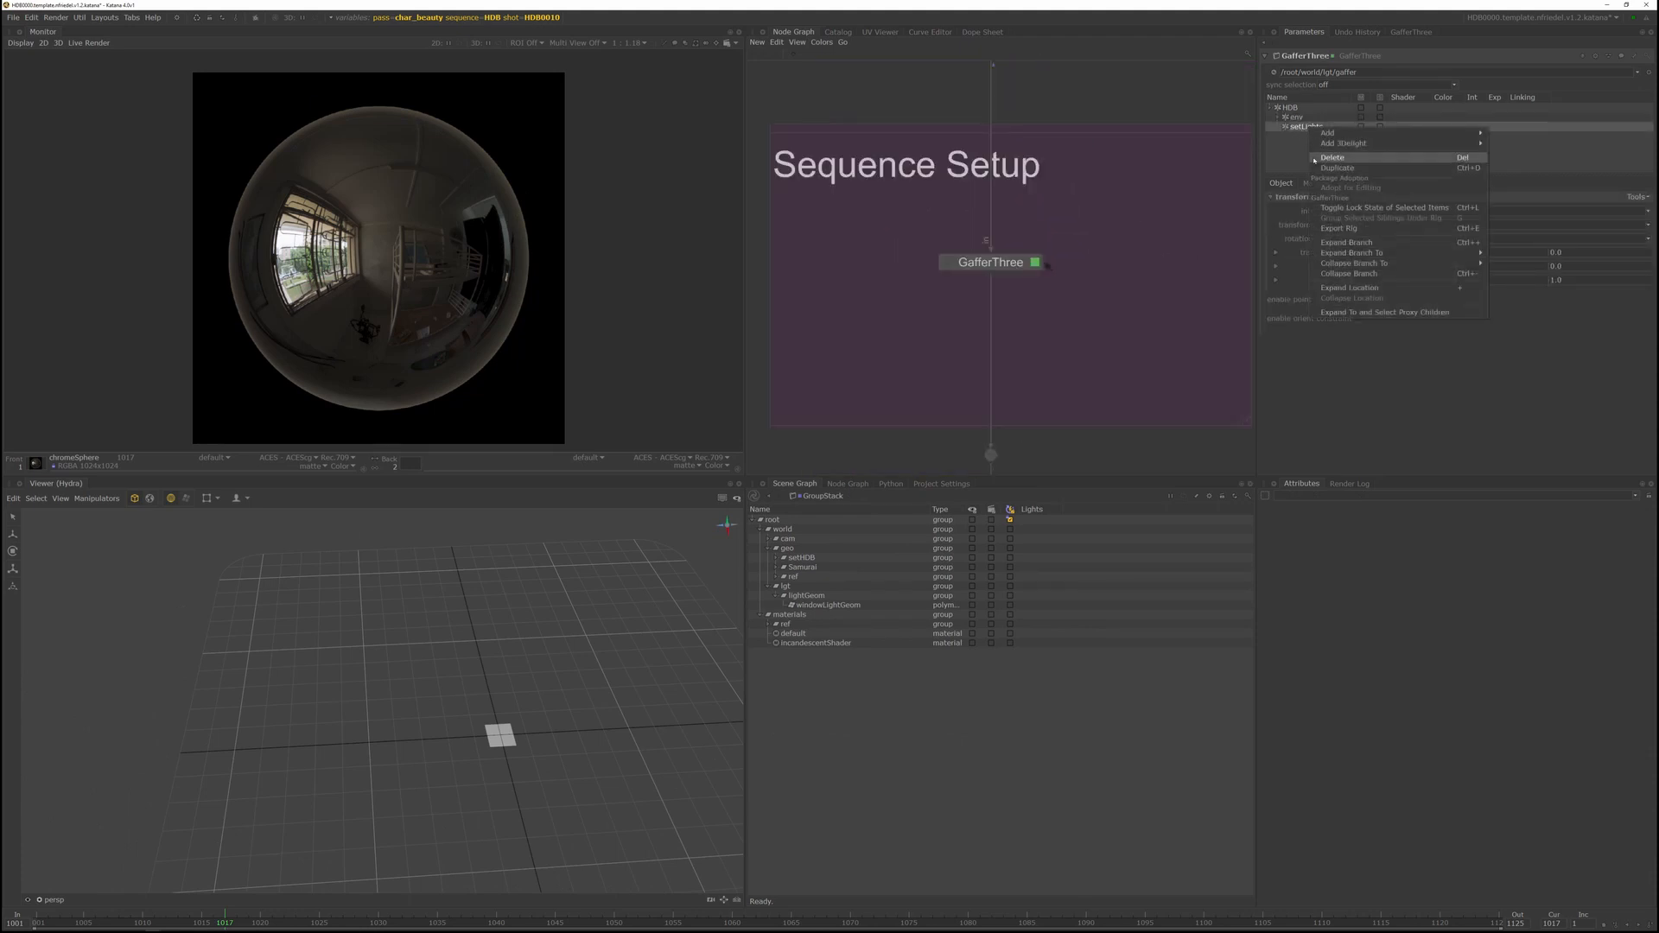
mouse_move(1467, 147)
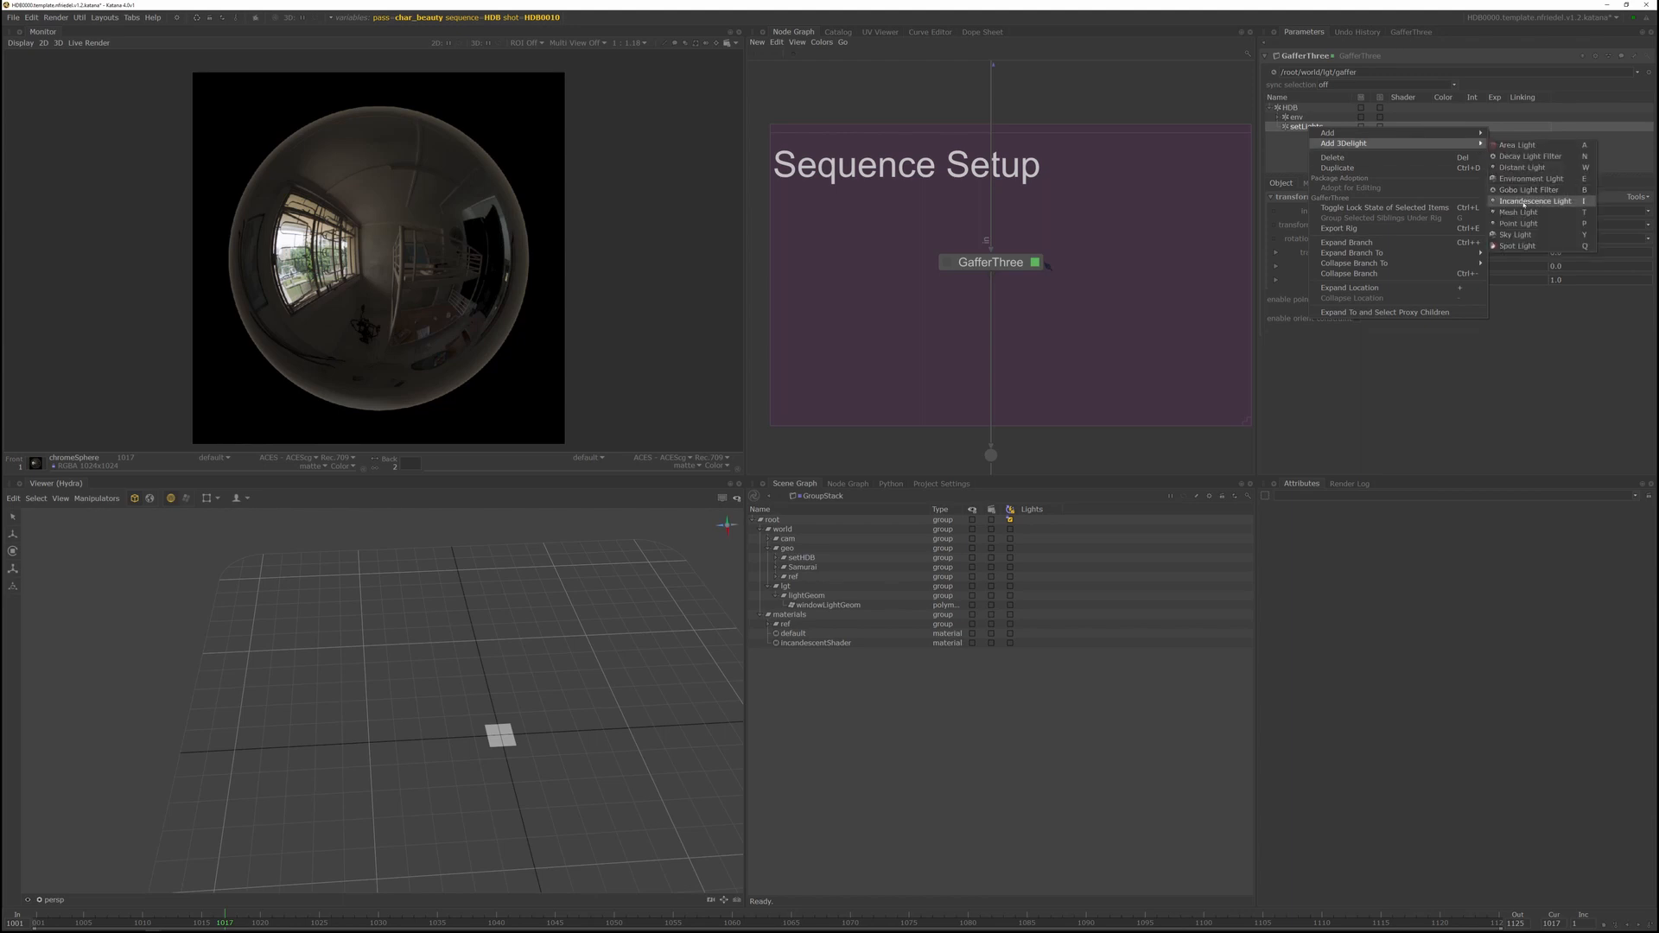
click(1523, 201)
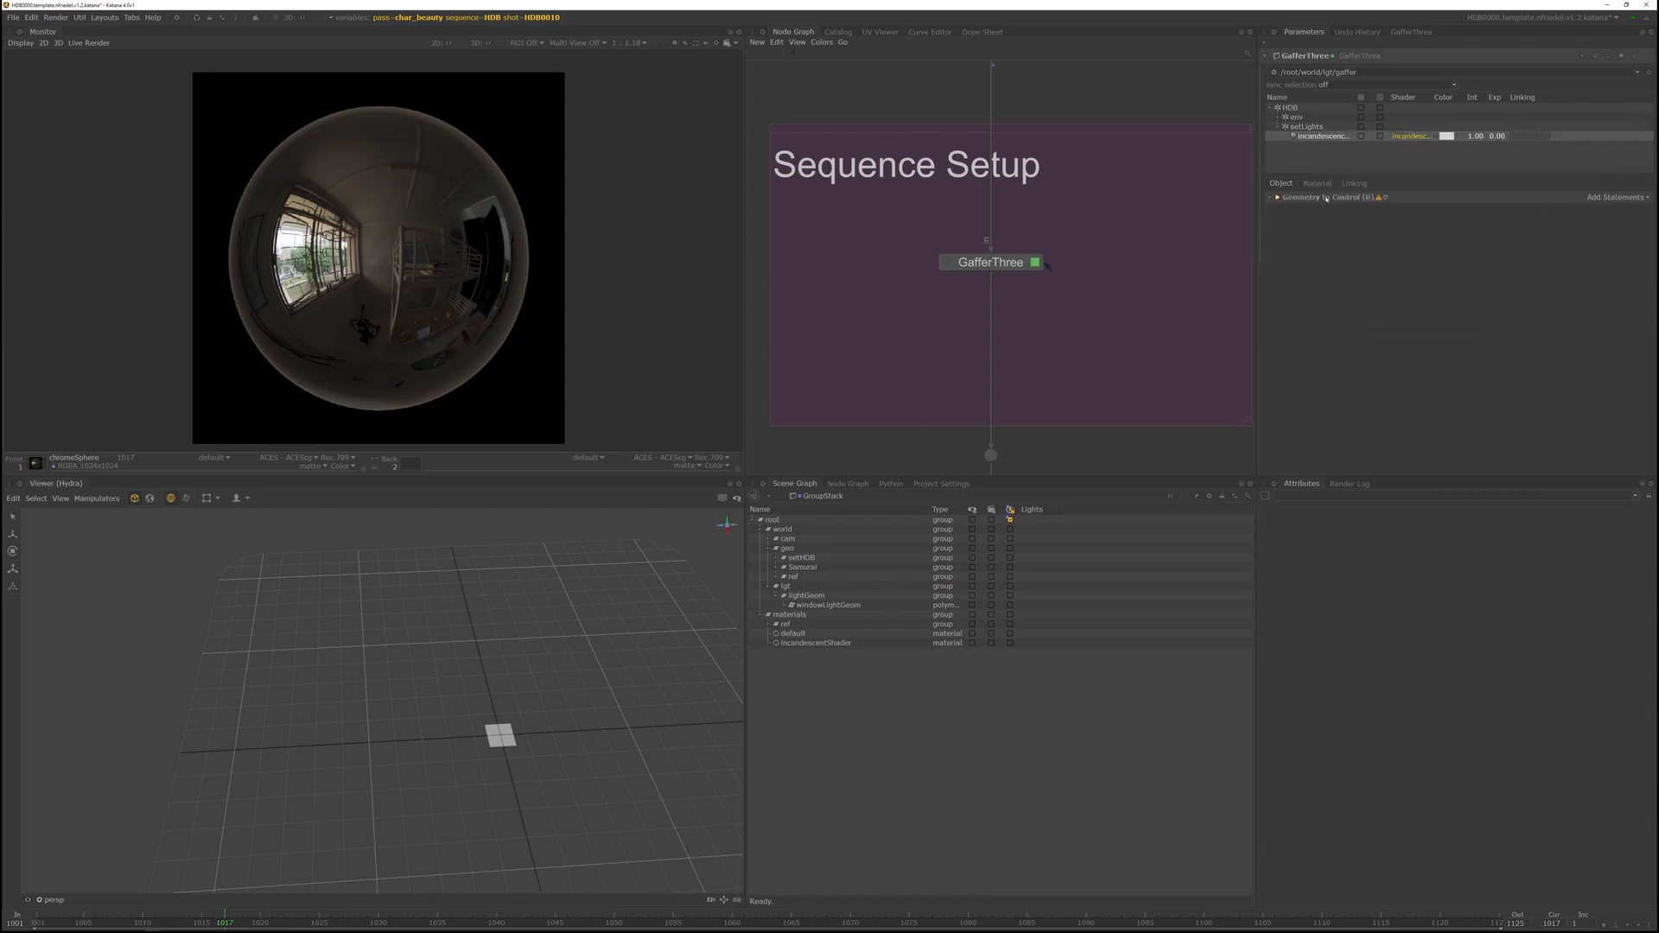
Rename the incandescence light to windowLight, make windowLightGeom its geometry to control, and show its material settings
double_click(1331, 142)
text(windowLight)
key(Return)
click(830, 605)
drag(824, 607, 1602, 200)
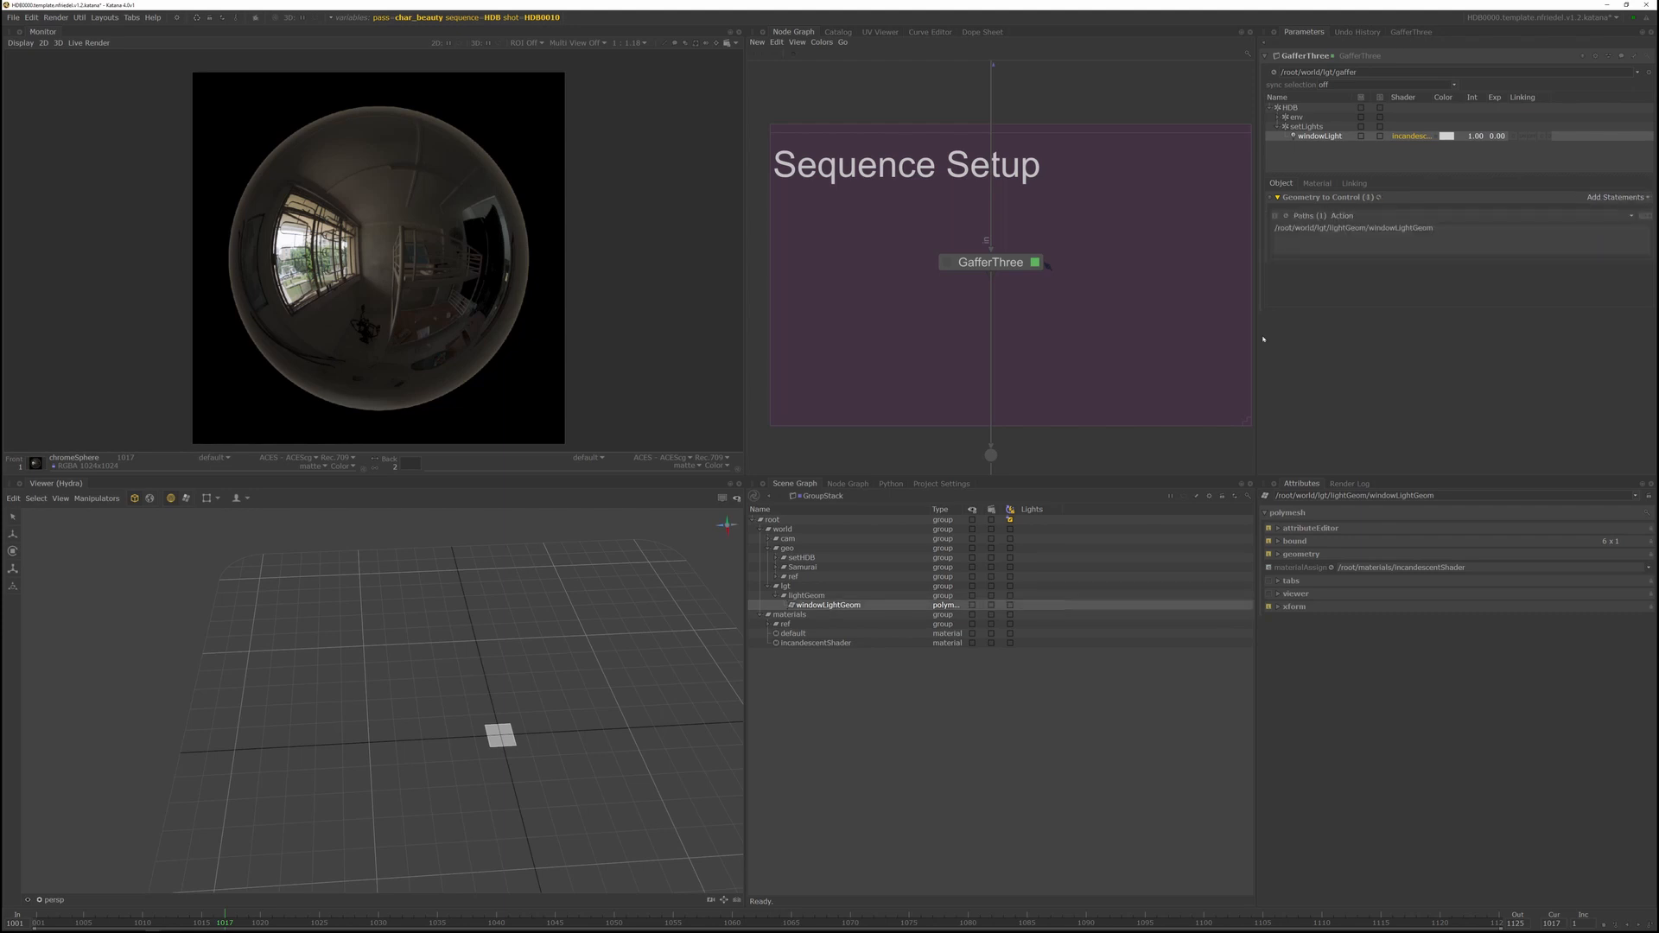
click(1317, 183)
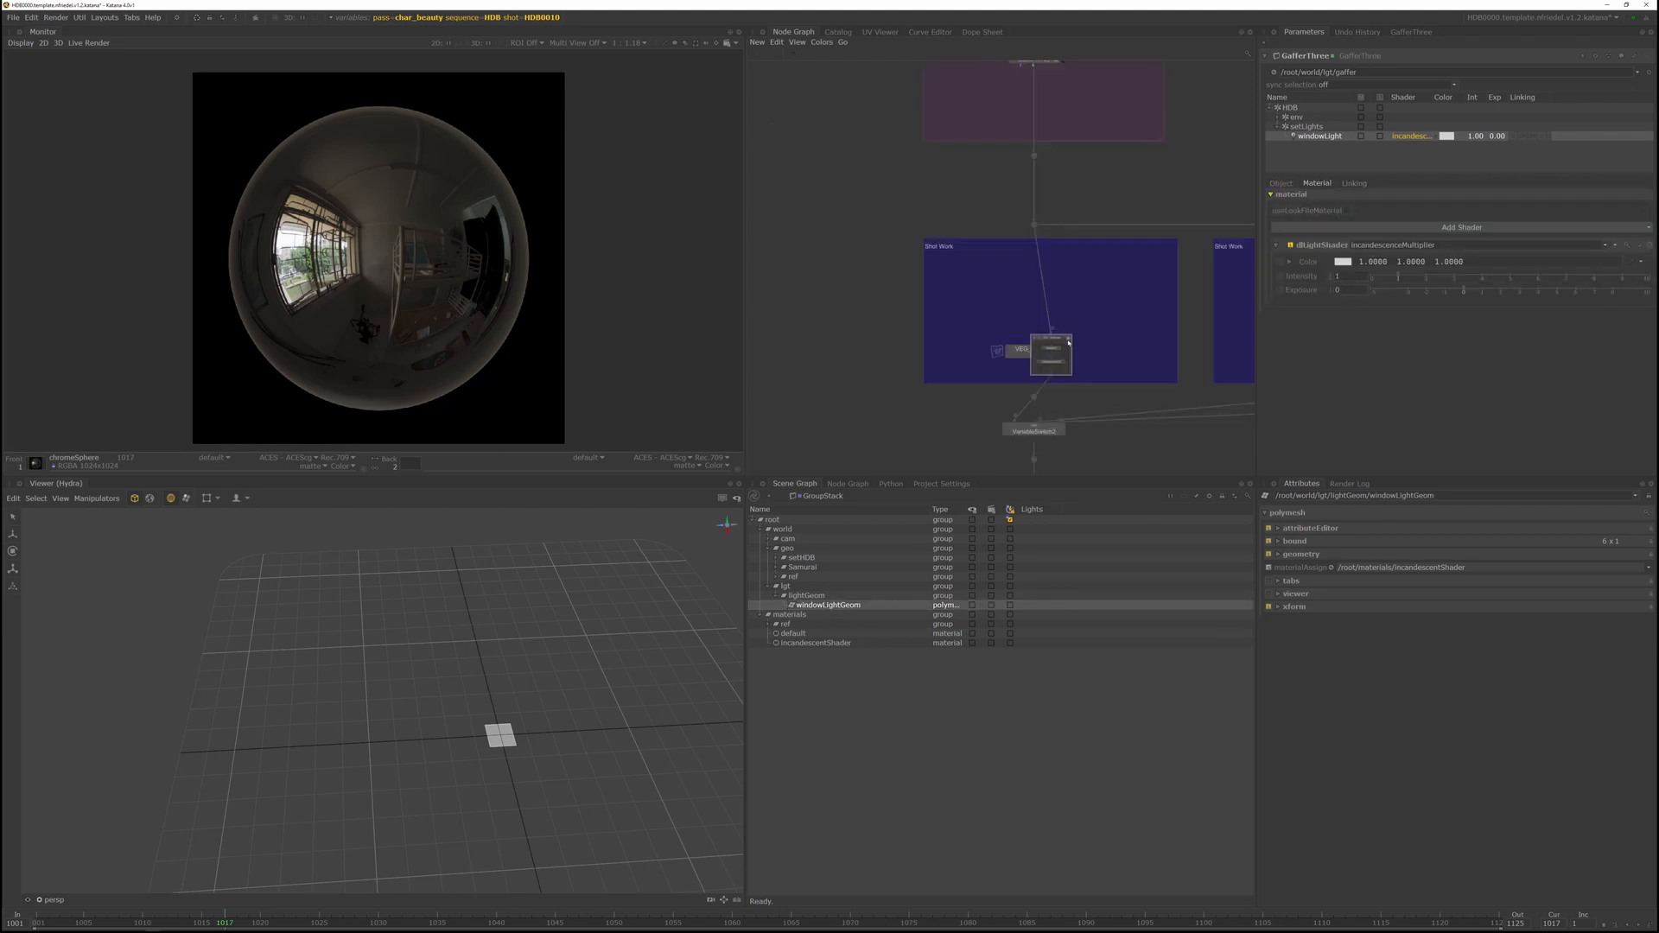
Add a Material node directly below GafferThree in the Sequence Setup group
middle_drag(1070, 251, 1093, 410)
scroll(1075, 256, up, 3)
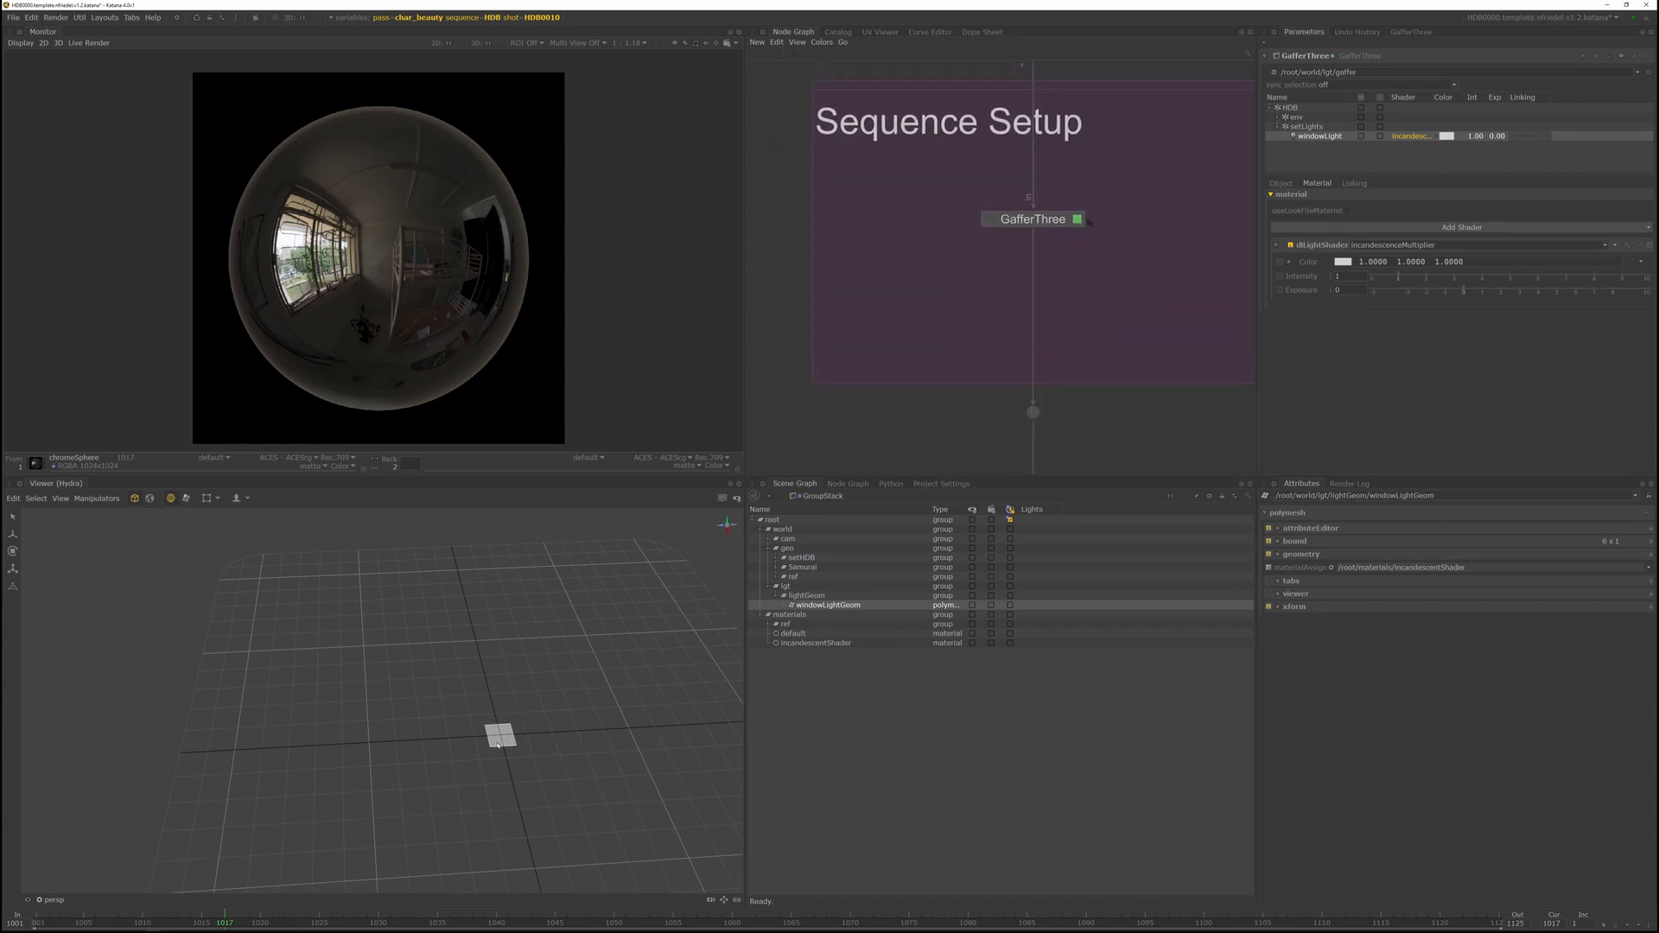
middle_drag(1131, 261, 1094, 343)
key(Tab)
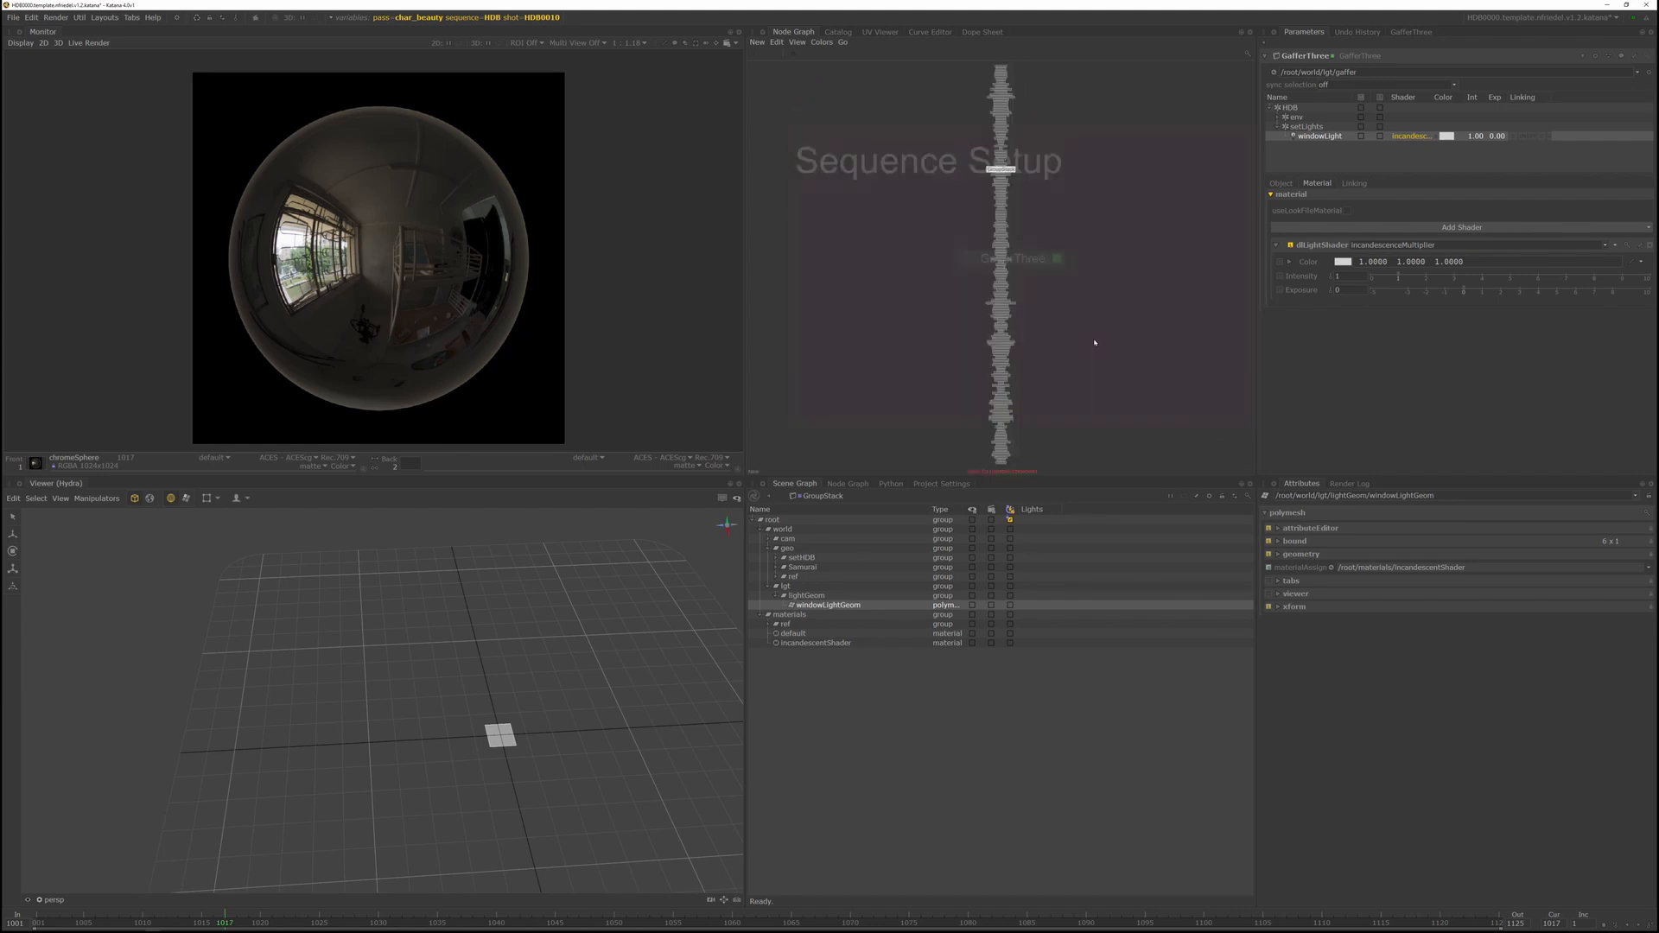
text(mat)
key(Up)
key(Up)
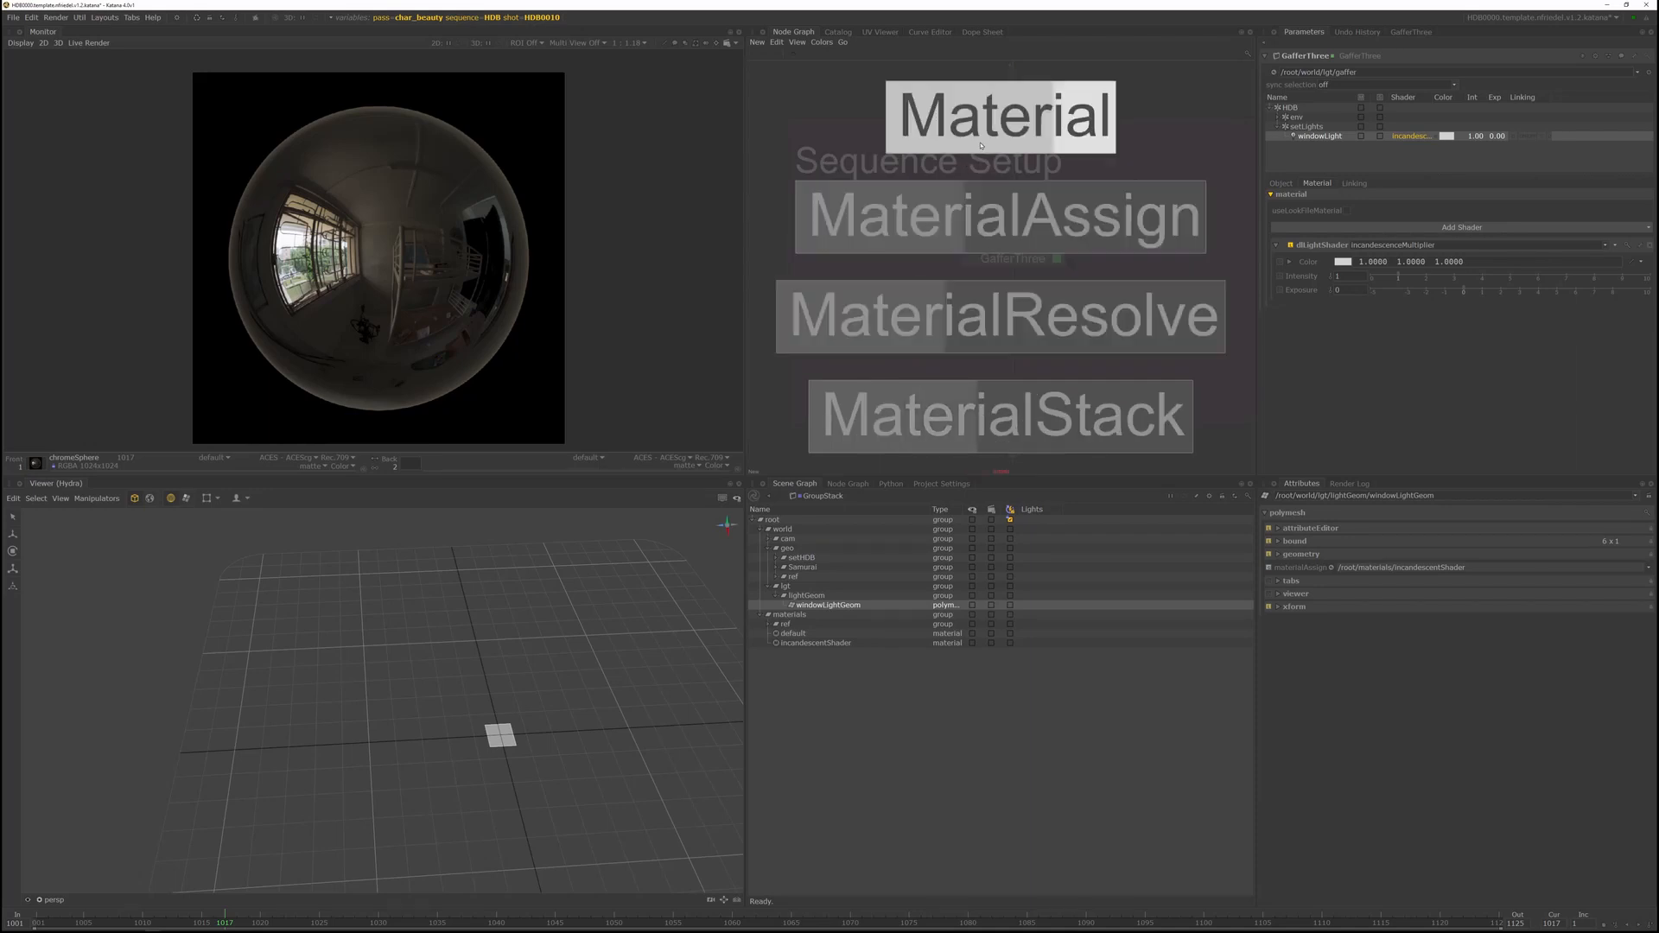
key(Return)
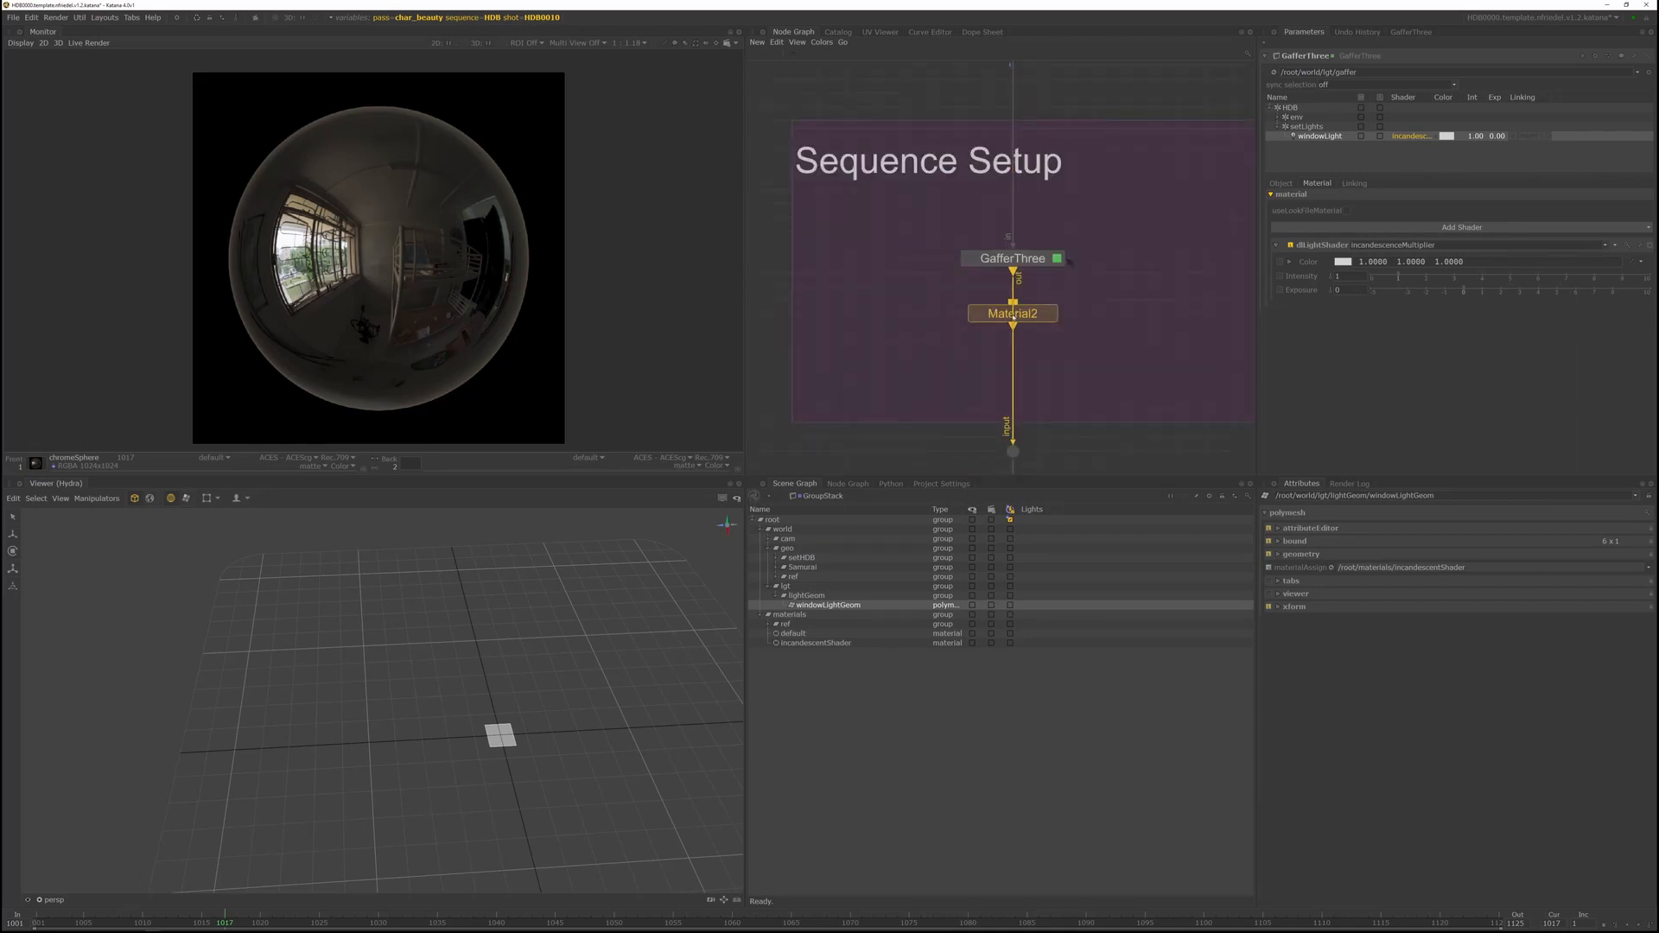
click(1020, 319)
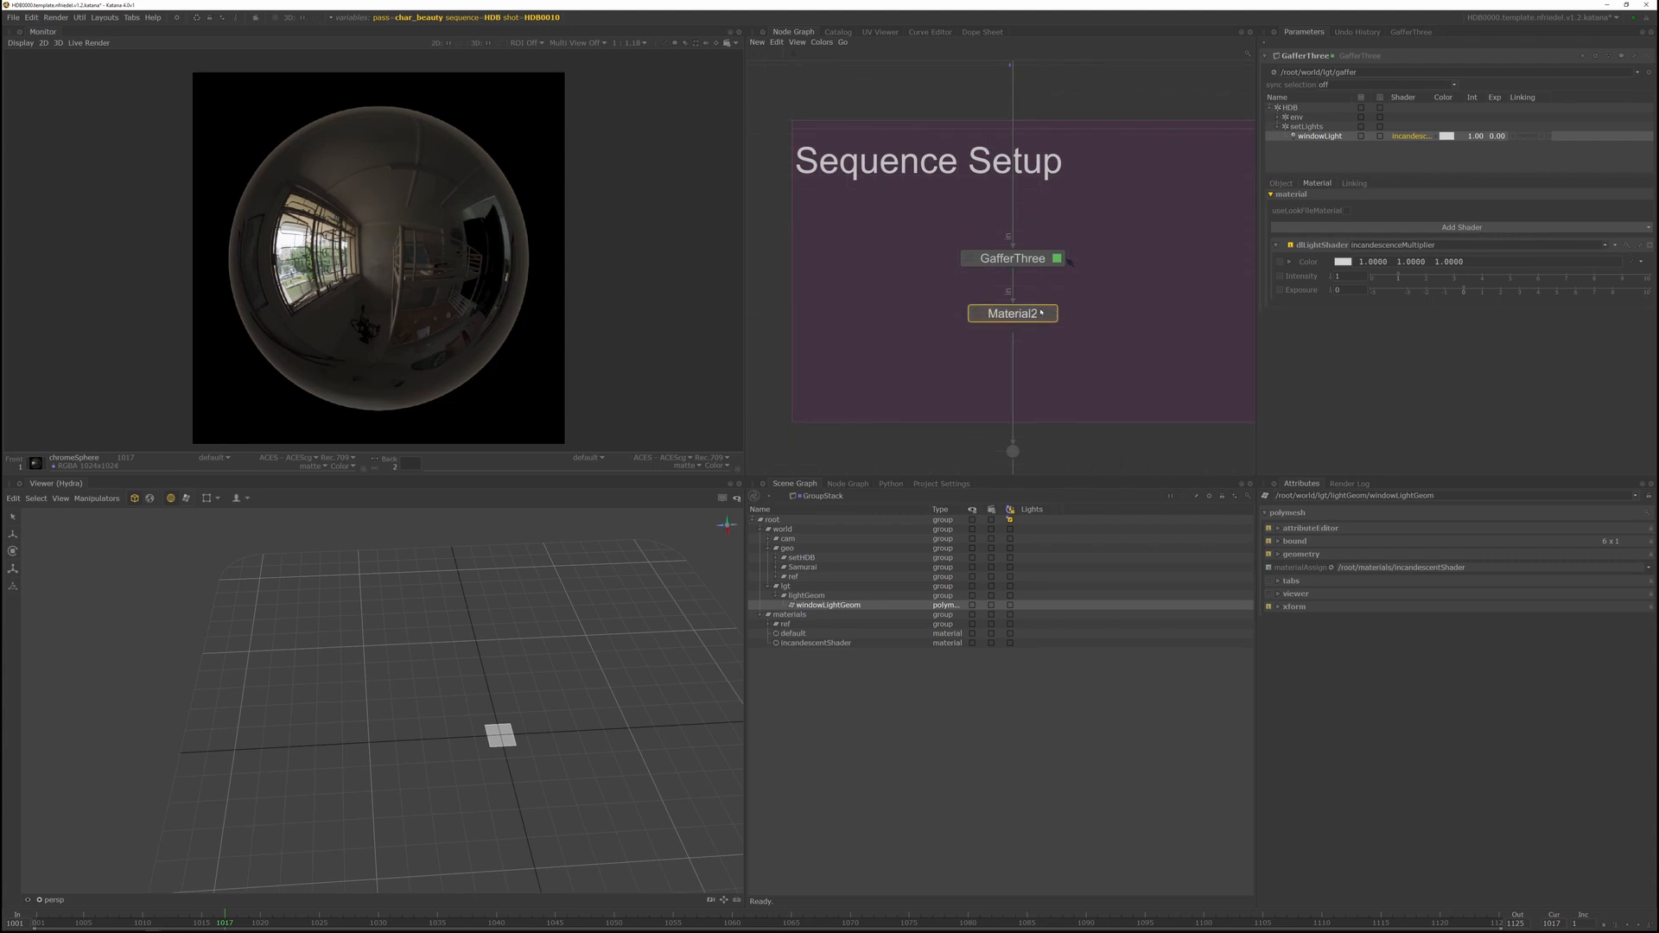
Edit the Material2 node and set its action to override materials
key(e)
click(1355, 85)
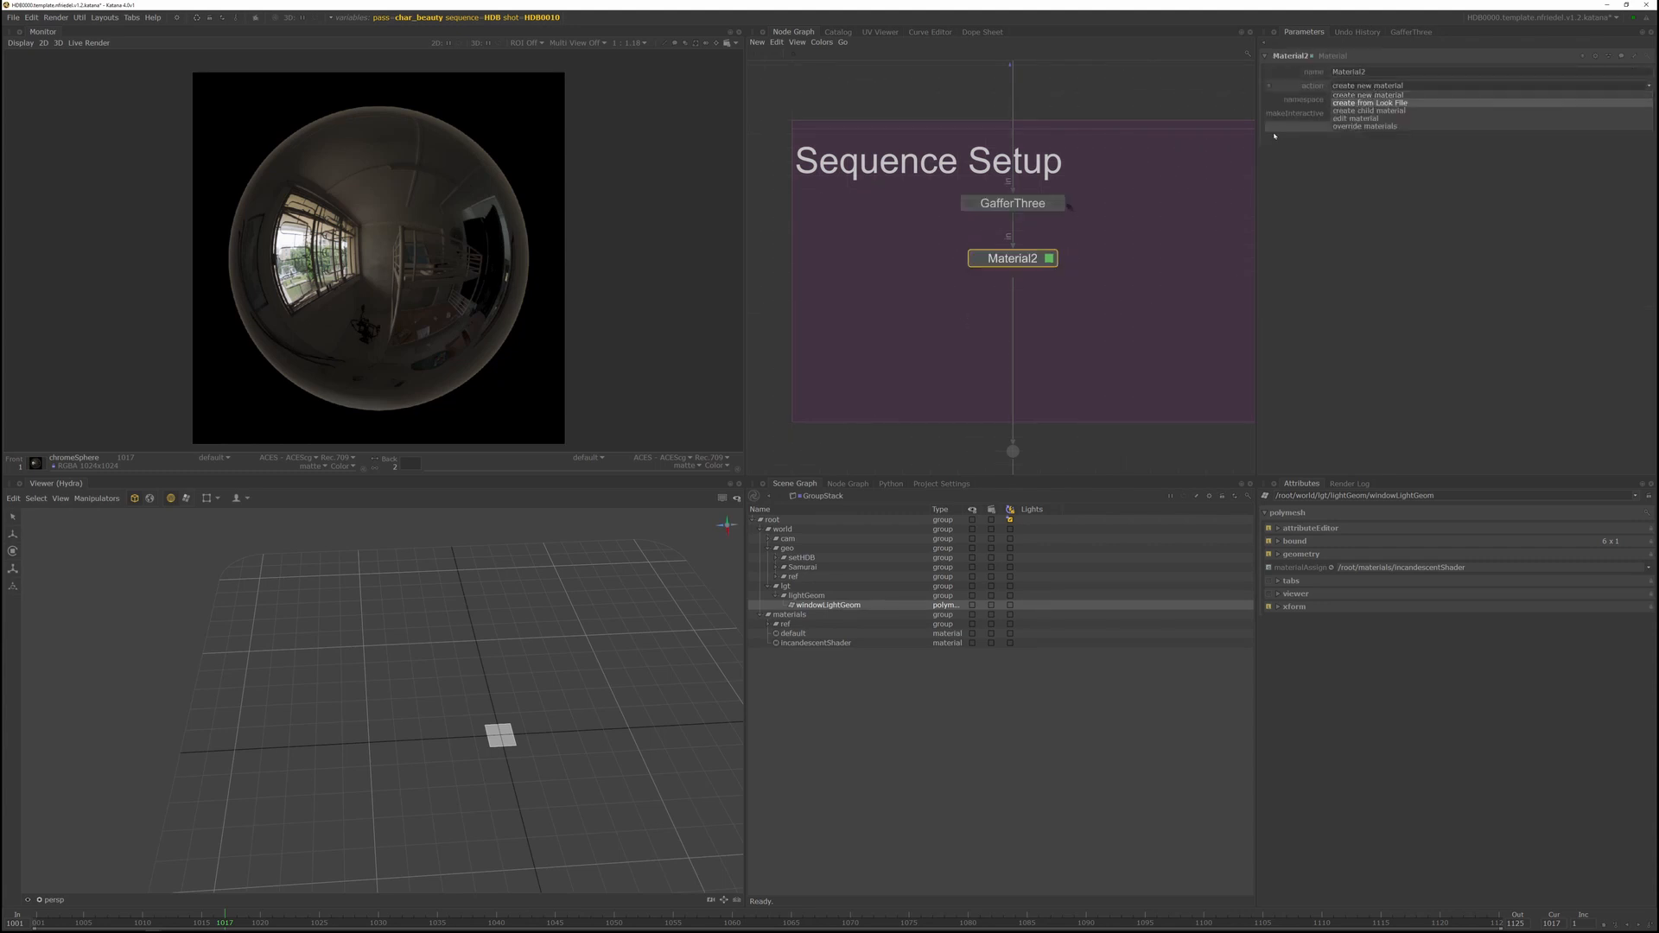
click(1355, 126)
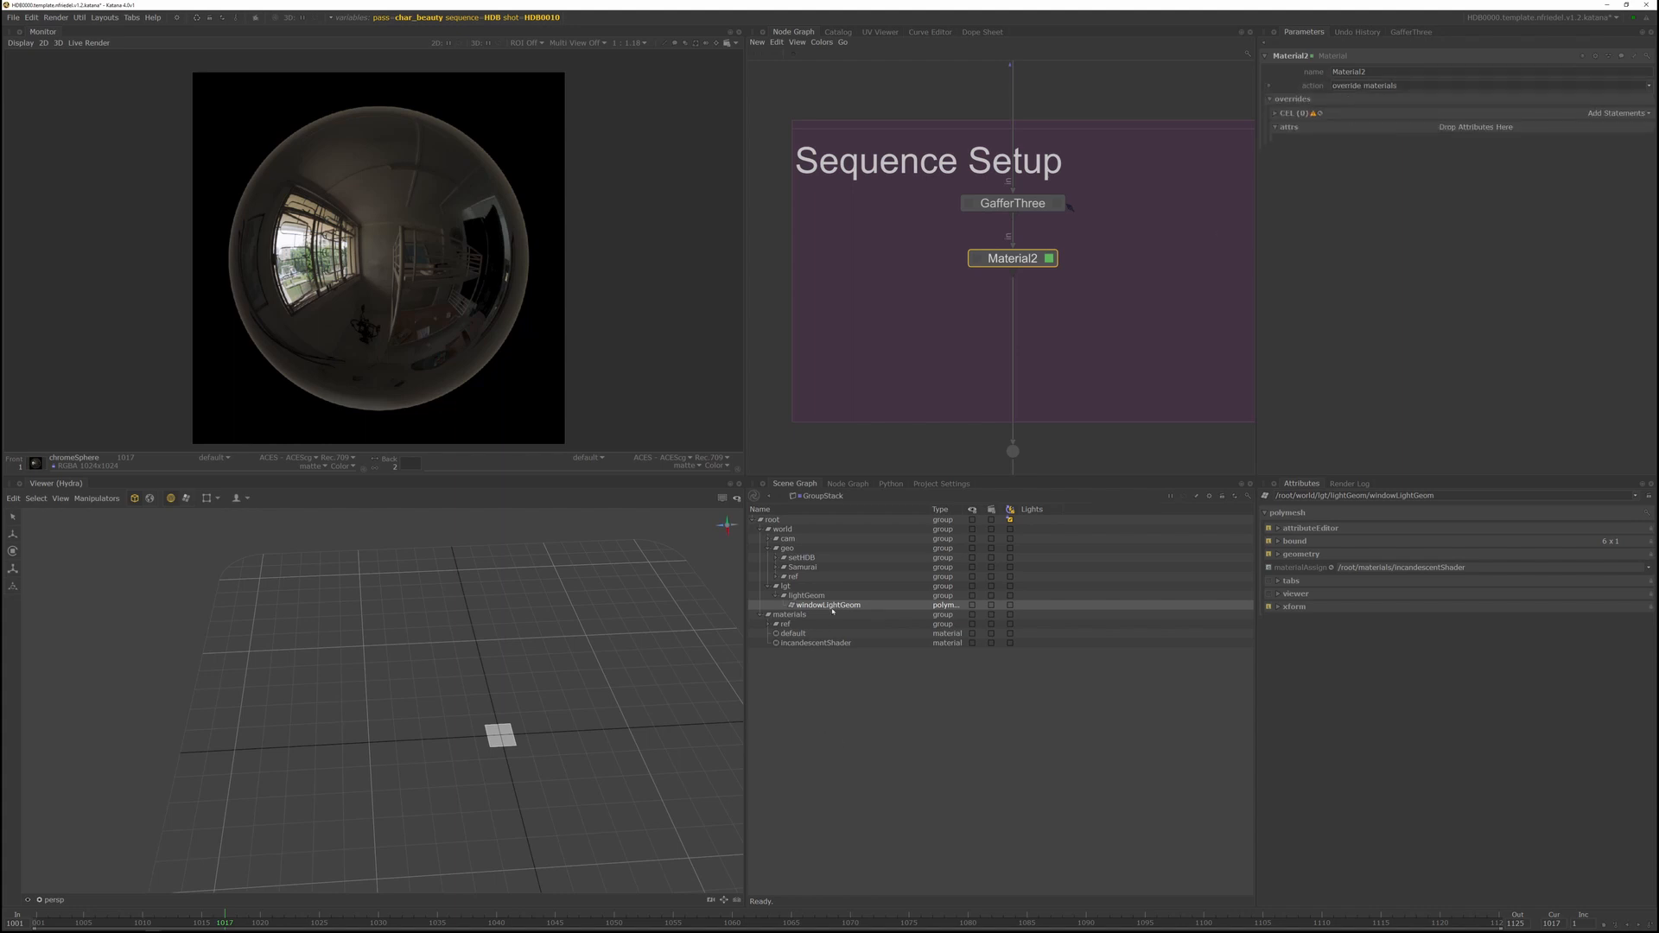
Target windowLightGeom with the Material2 override and add the incandescentShader's Texture_File parameter to its overridden attributes
drag(832, 609, 1599, 119)
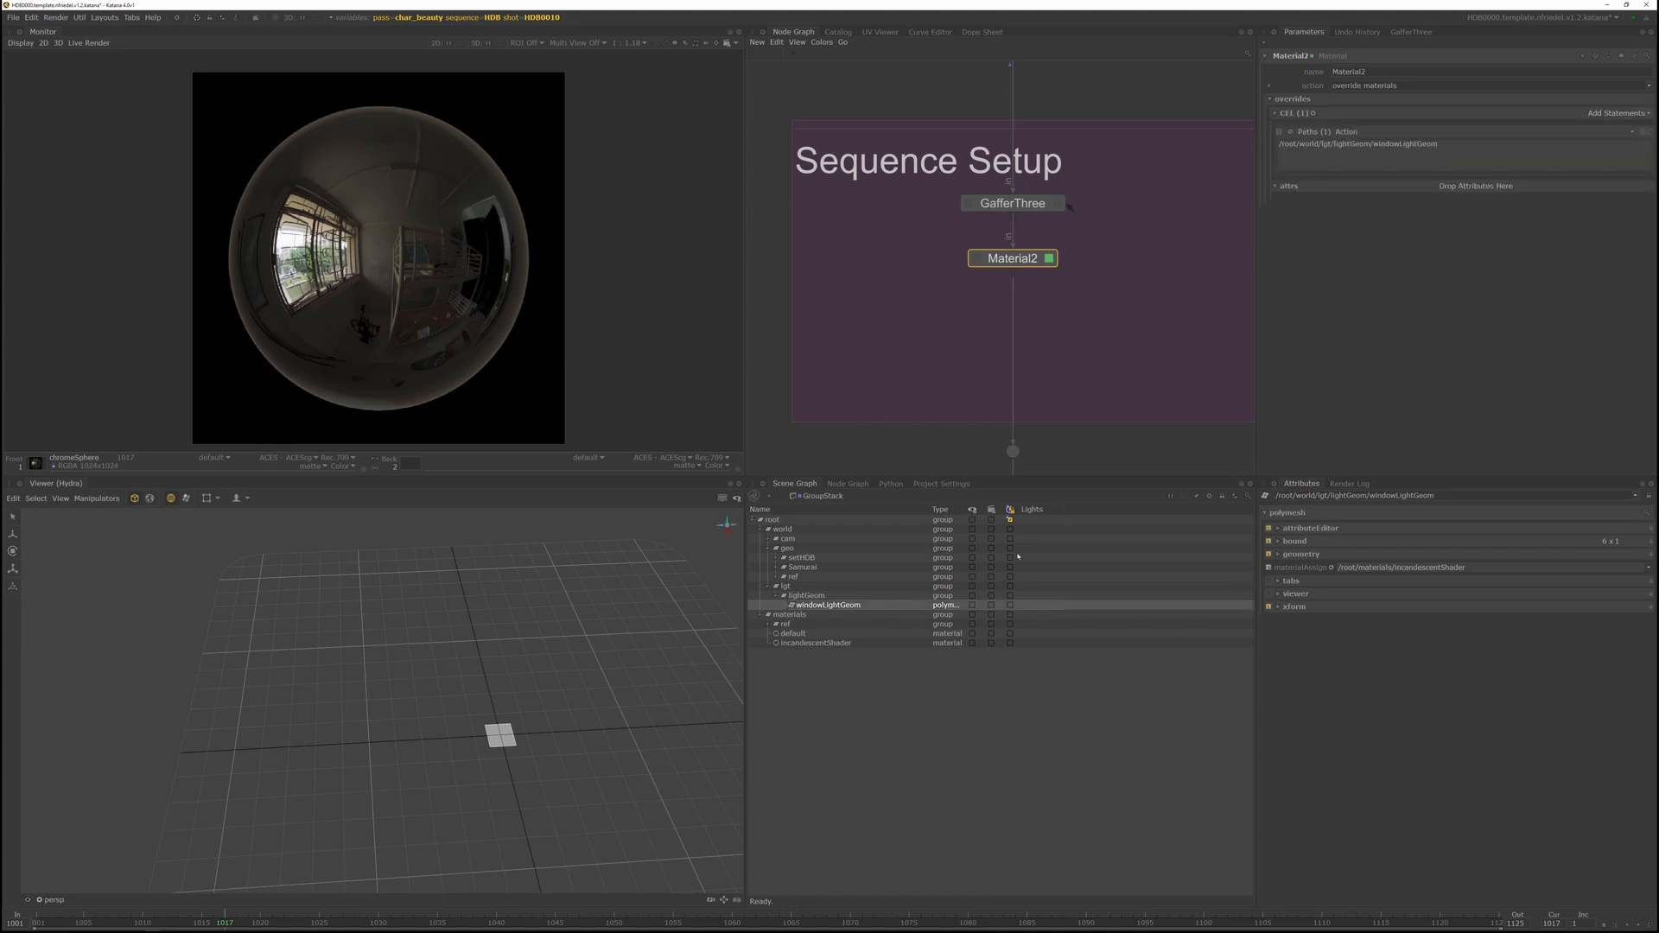
click(812, 643)
click(1278, 528)
click(1284, 542)
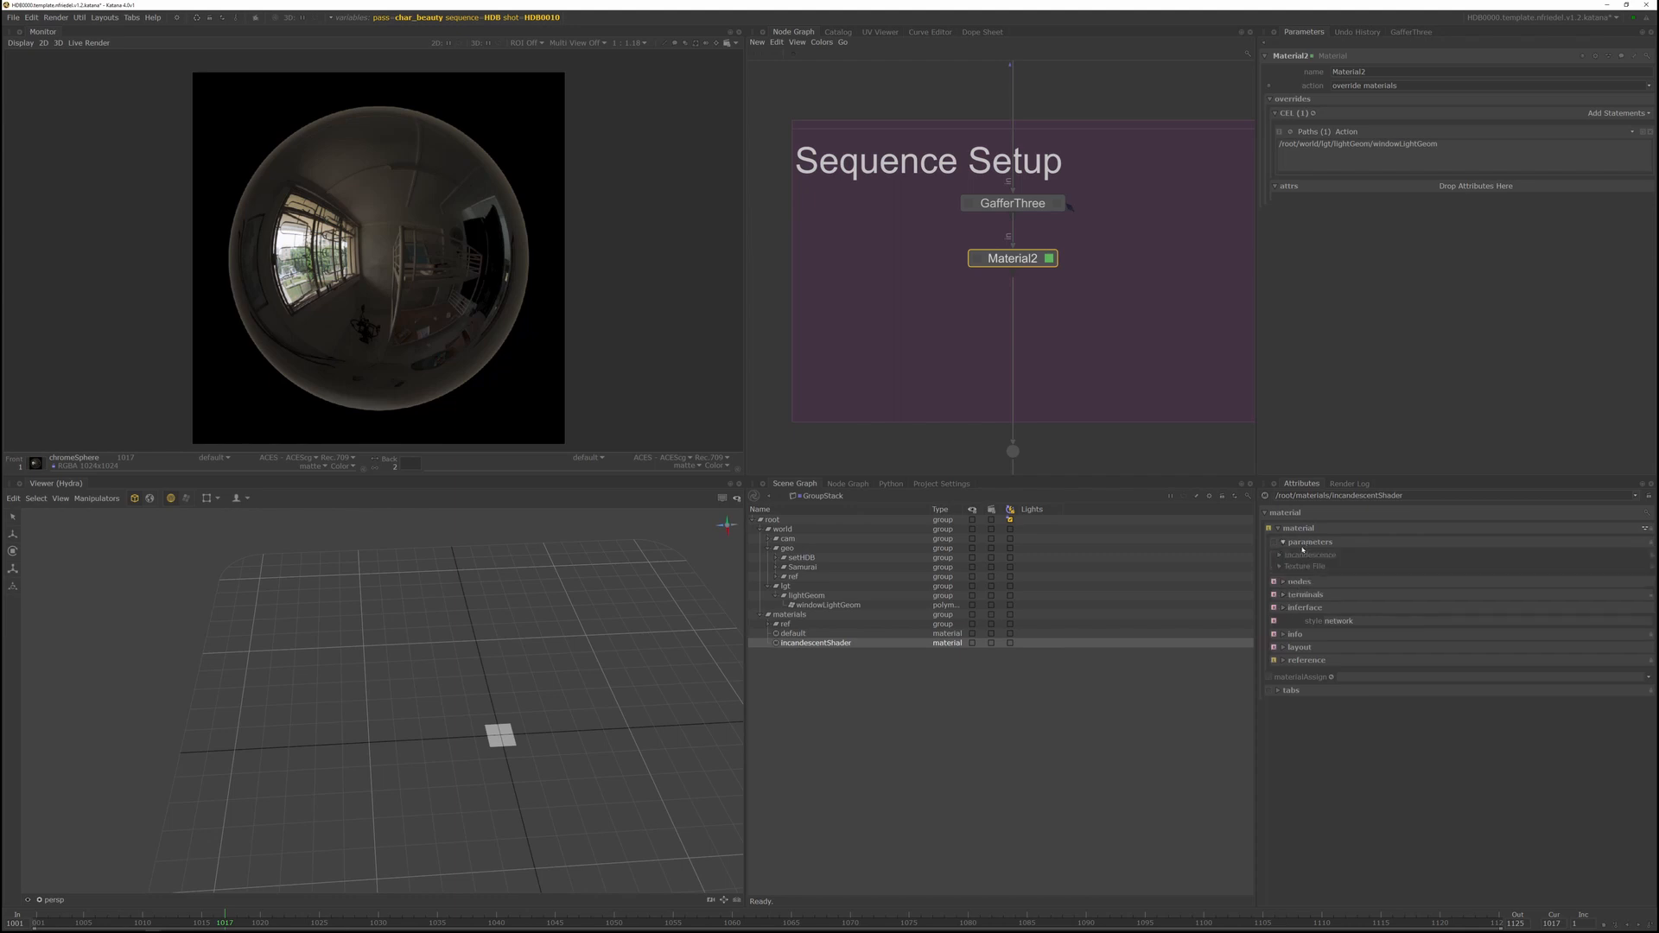
click(1296, 567)
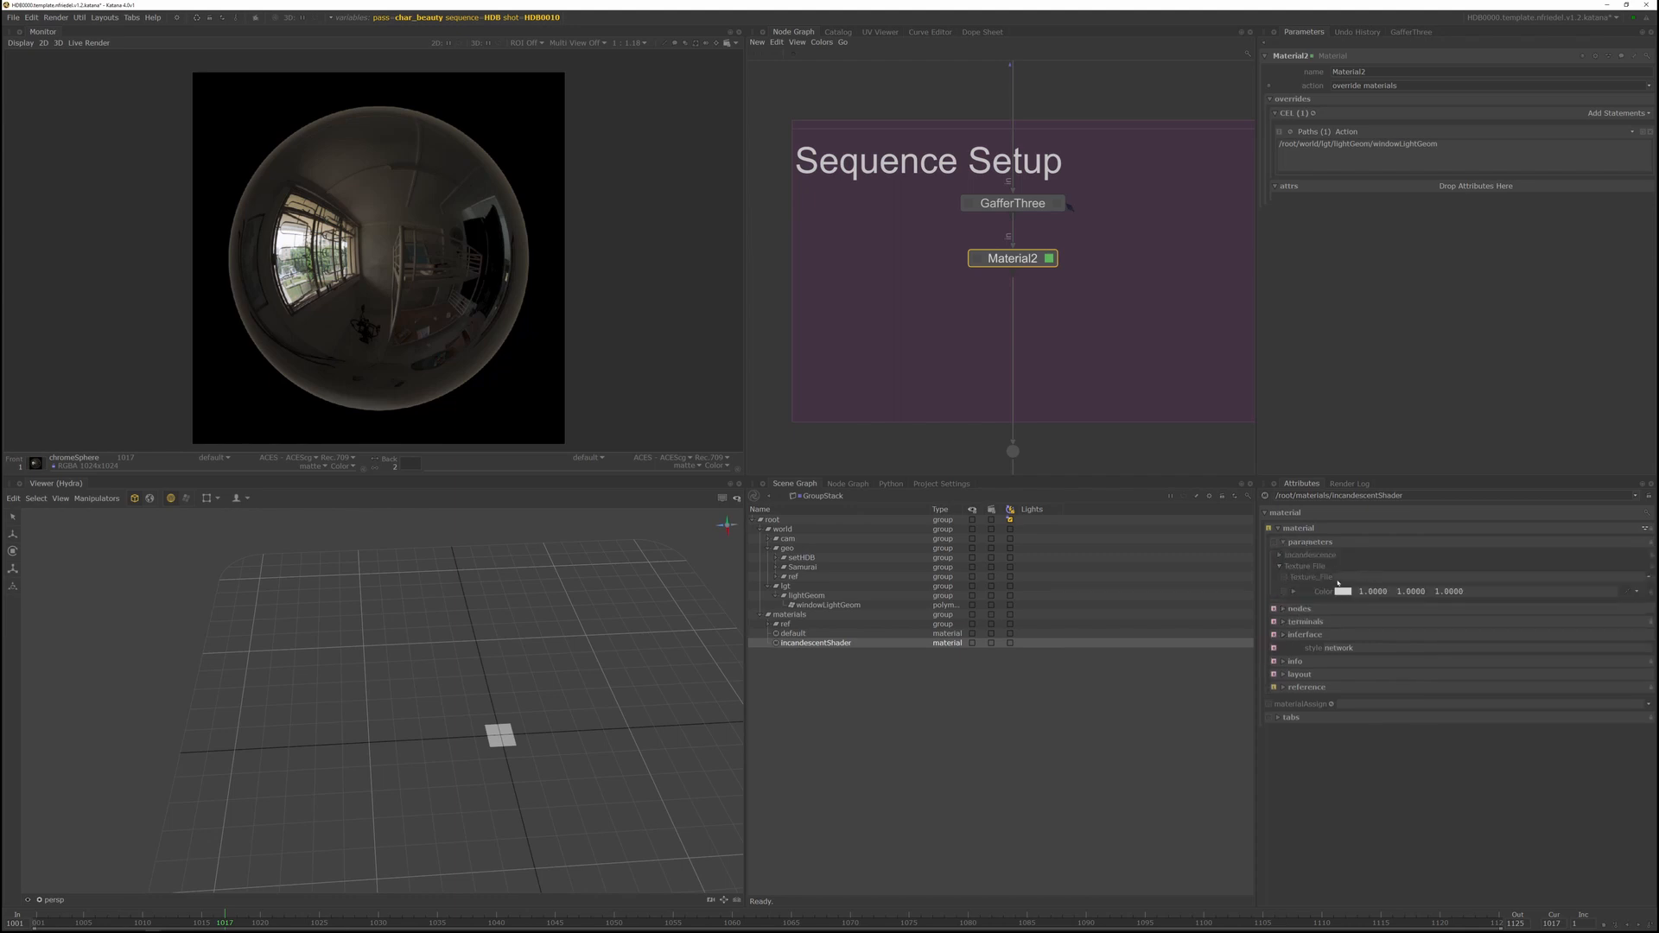
drag(1322, 583, 1506, 187)
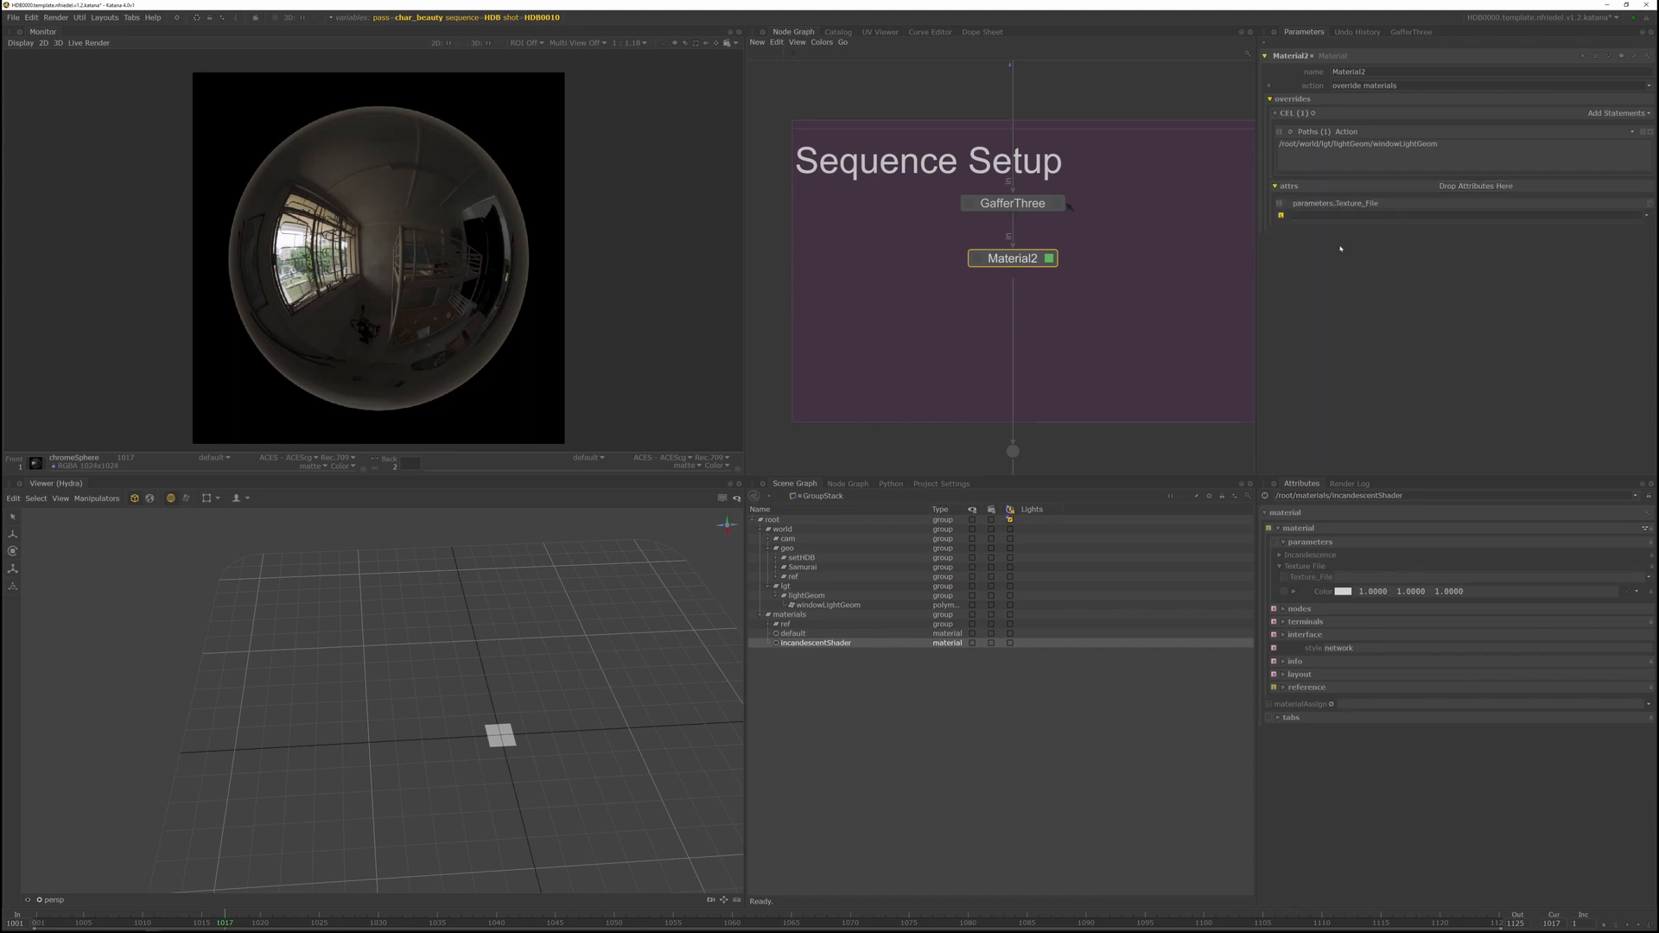
Set the Texture_File override to HDRI_window.cc.tdl from the onset/HDB/HDRI/01 folder
click(1646, 217)
click(1603, 229)
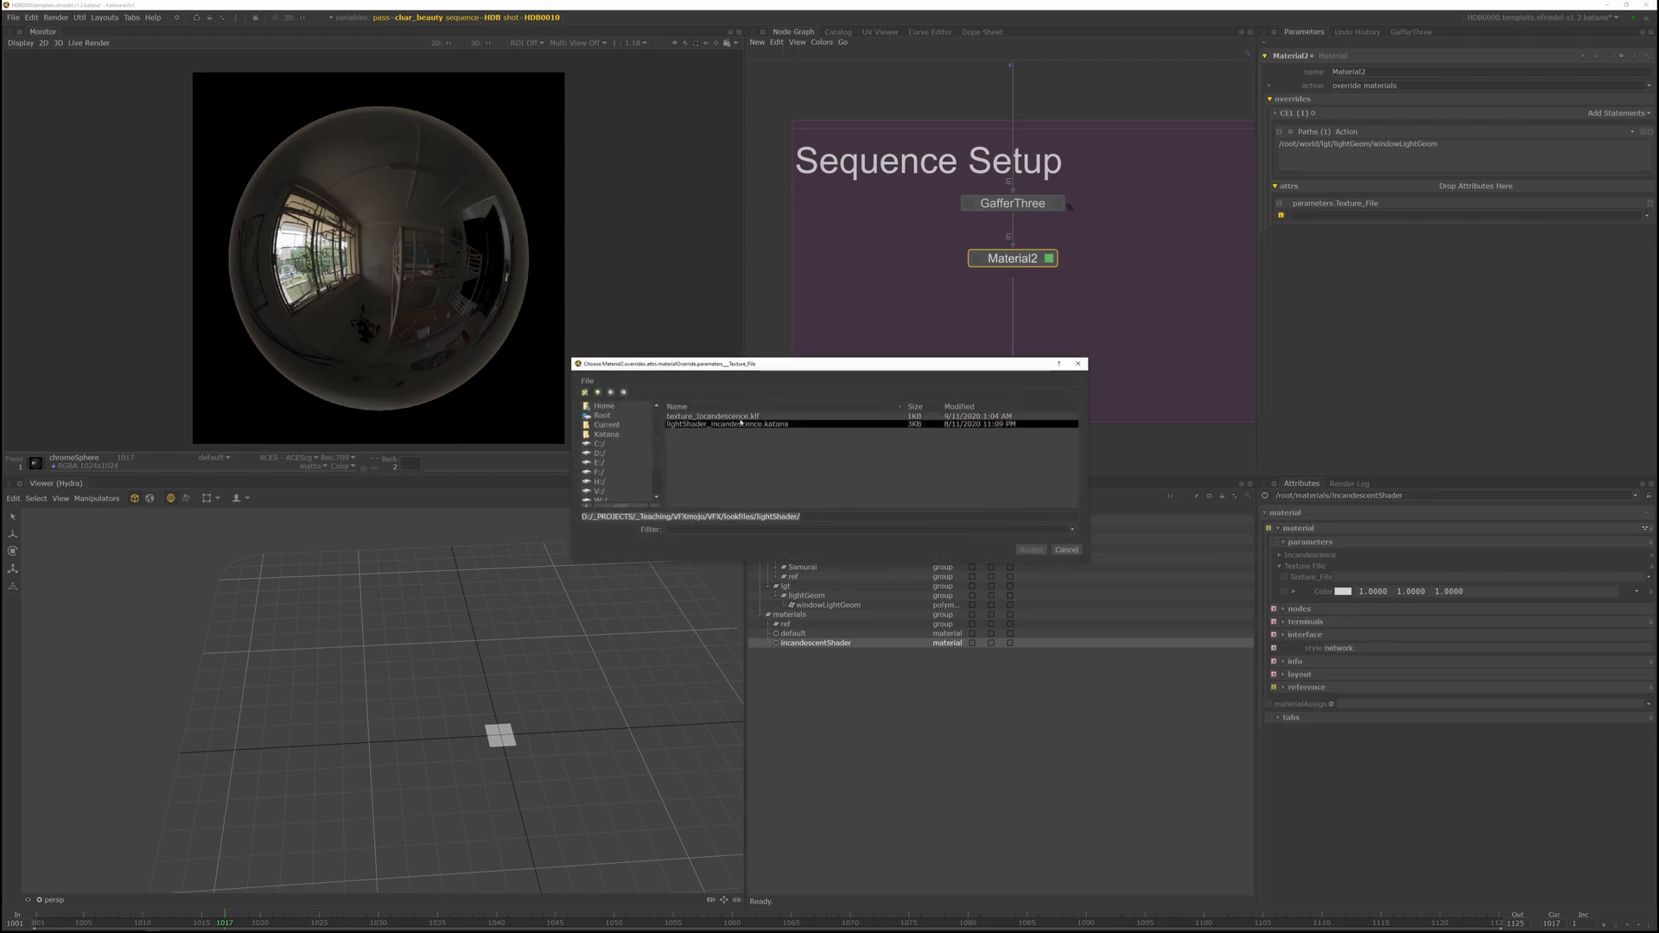
drag(683, 364, 1110, 207)
click(1027, 235)
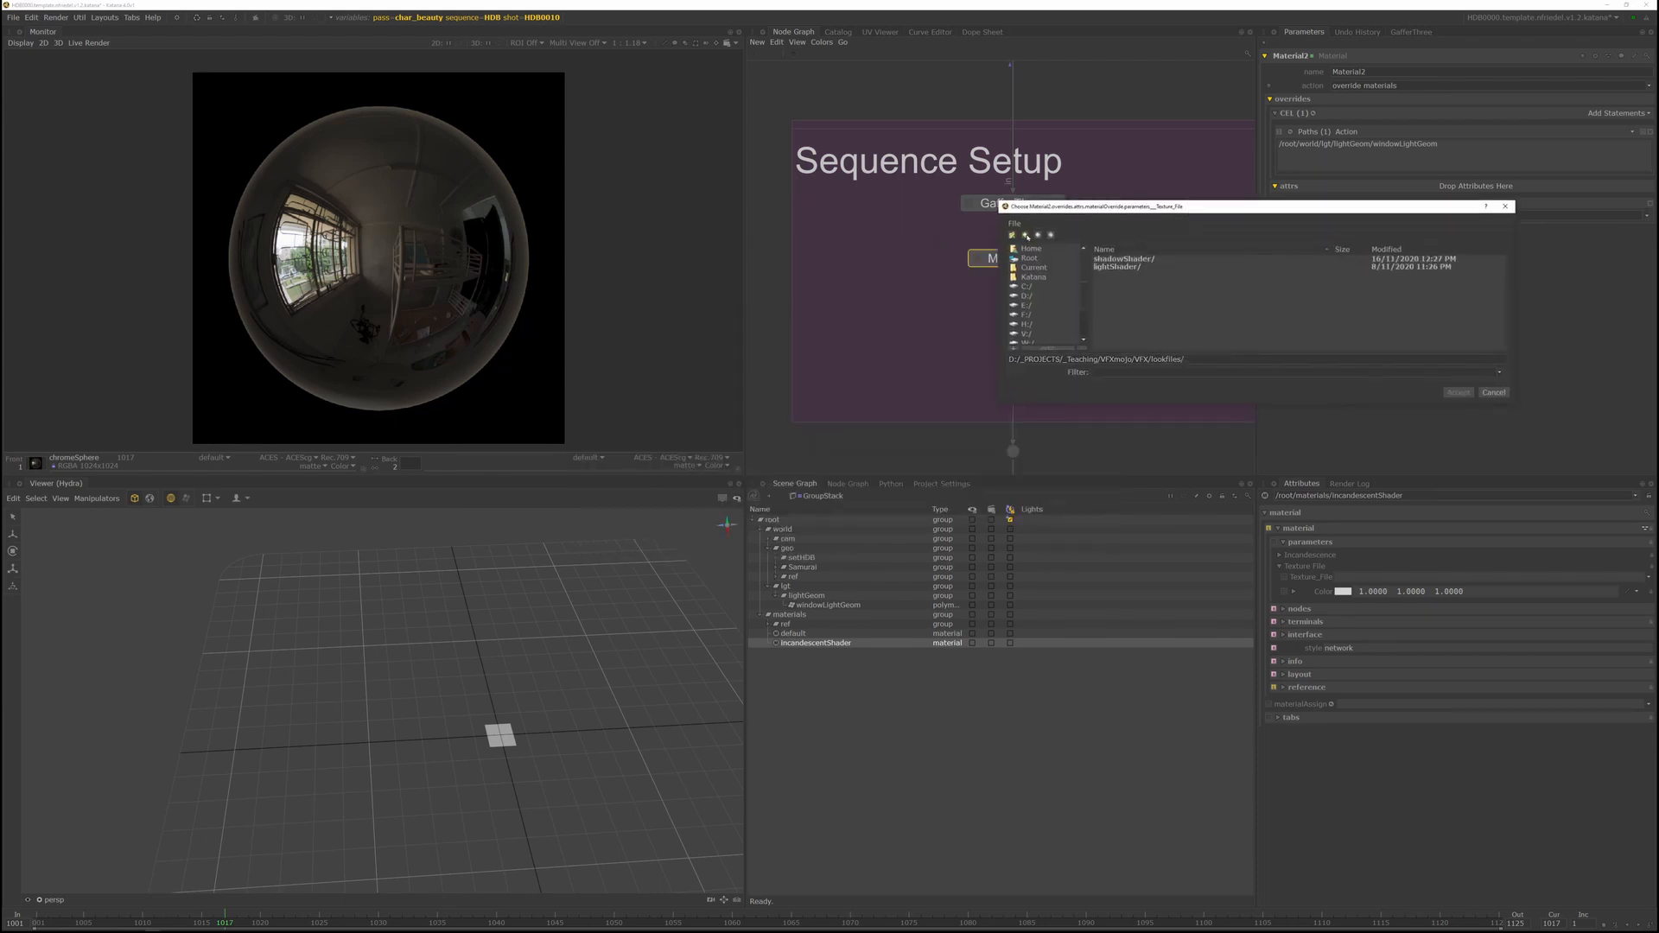
click(1027, 235)
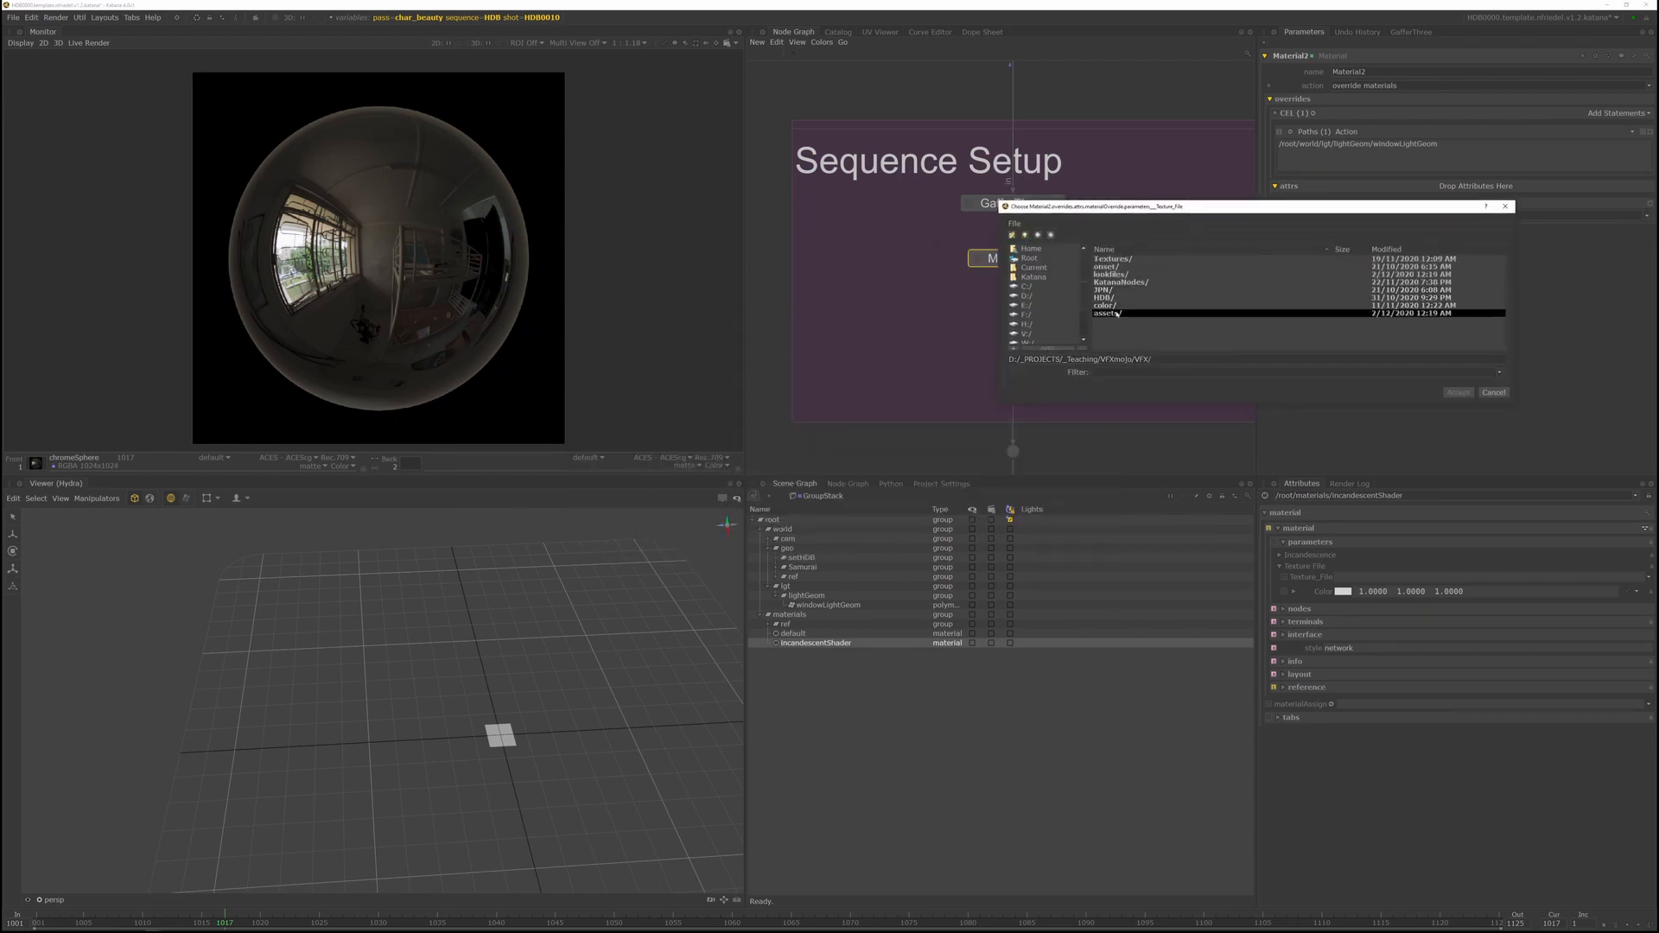
double_click(1103, 268)
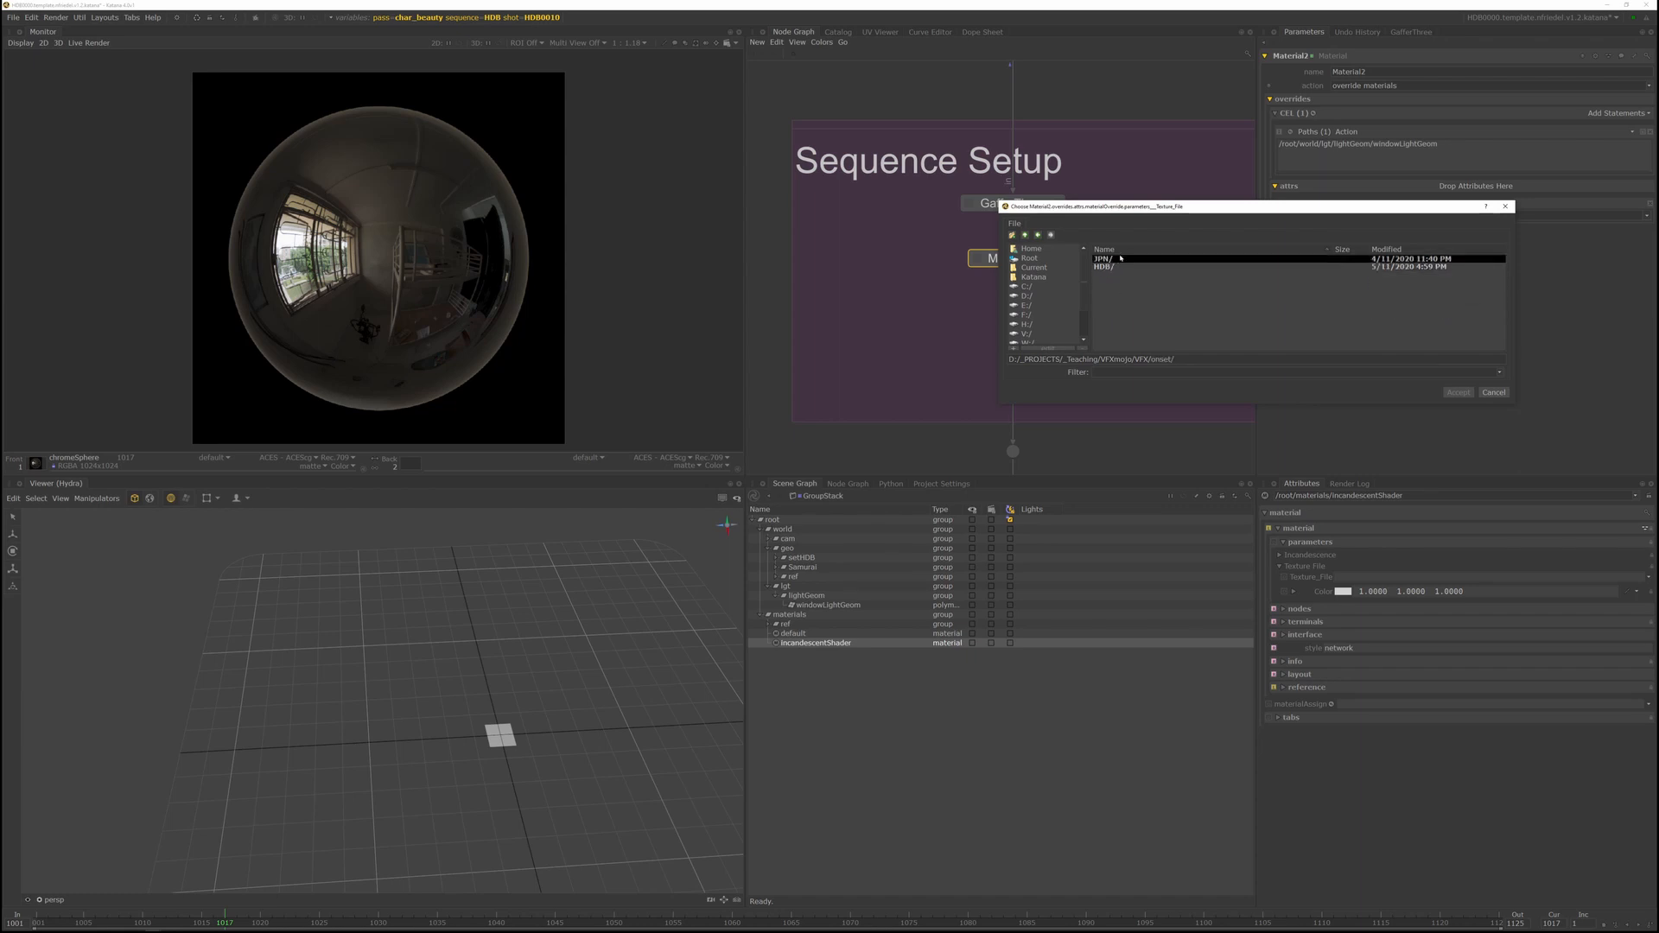
double_click(1112, 267)
double_click(1112, 267)
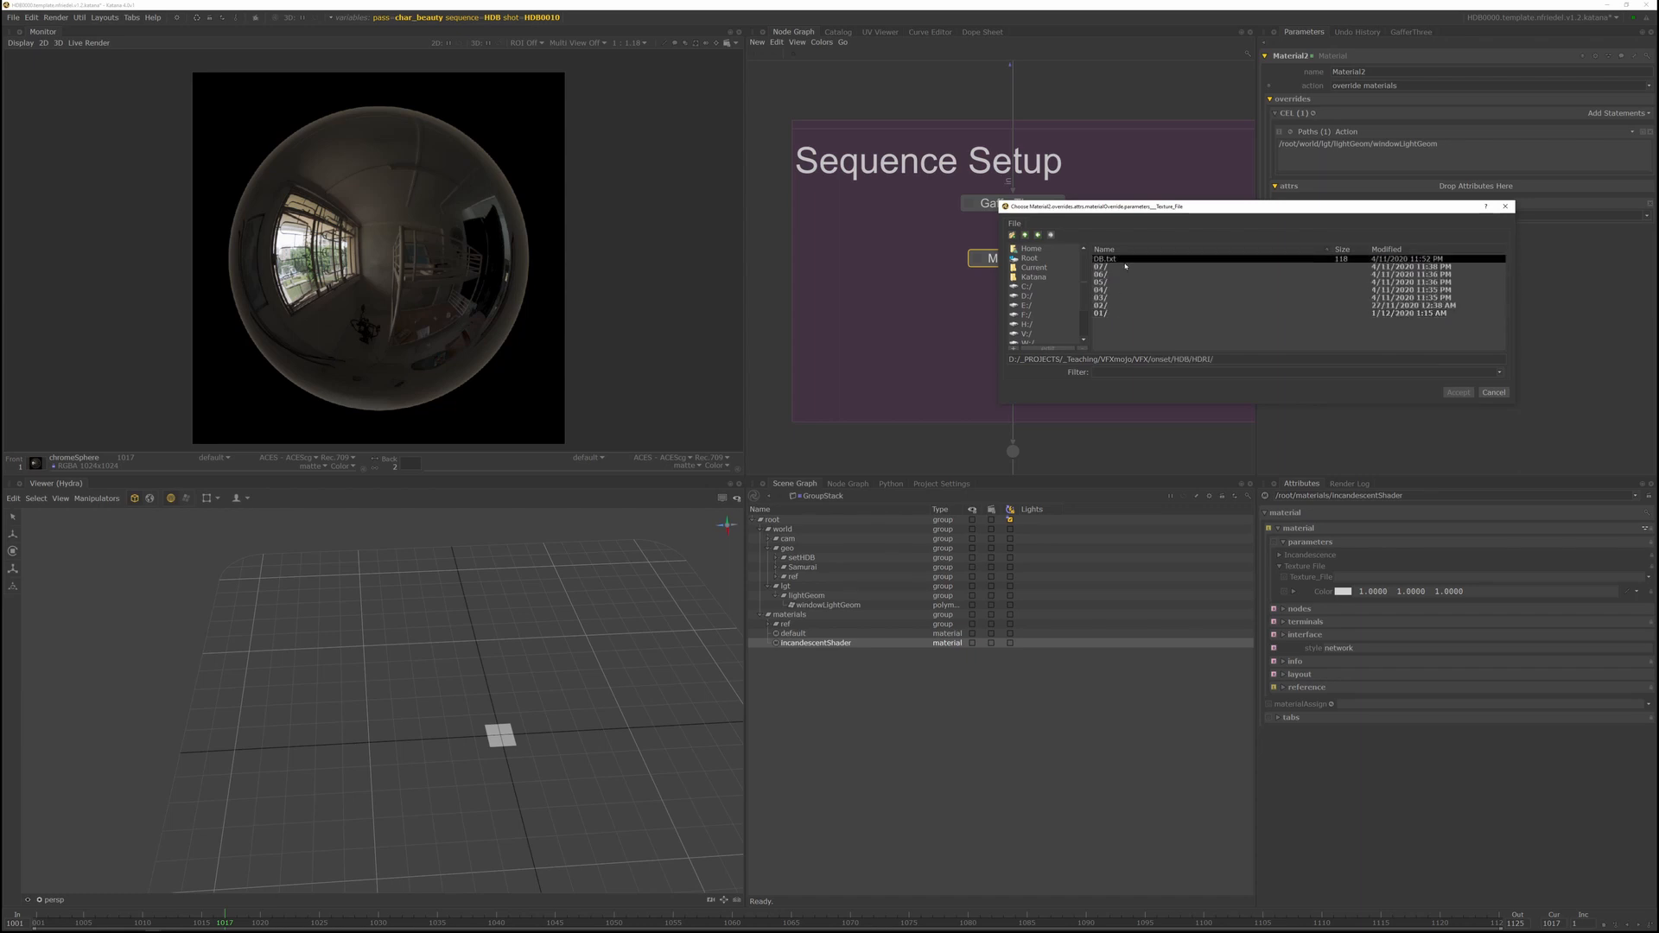
click(1108, 314)
double_click(1108, 313)
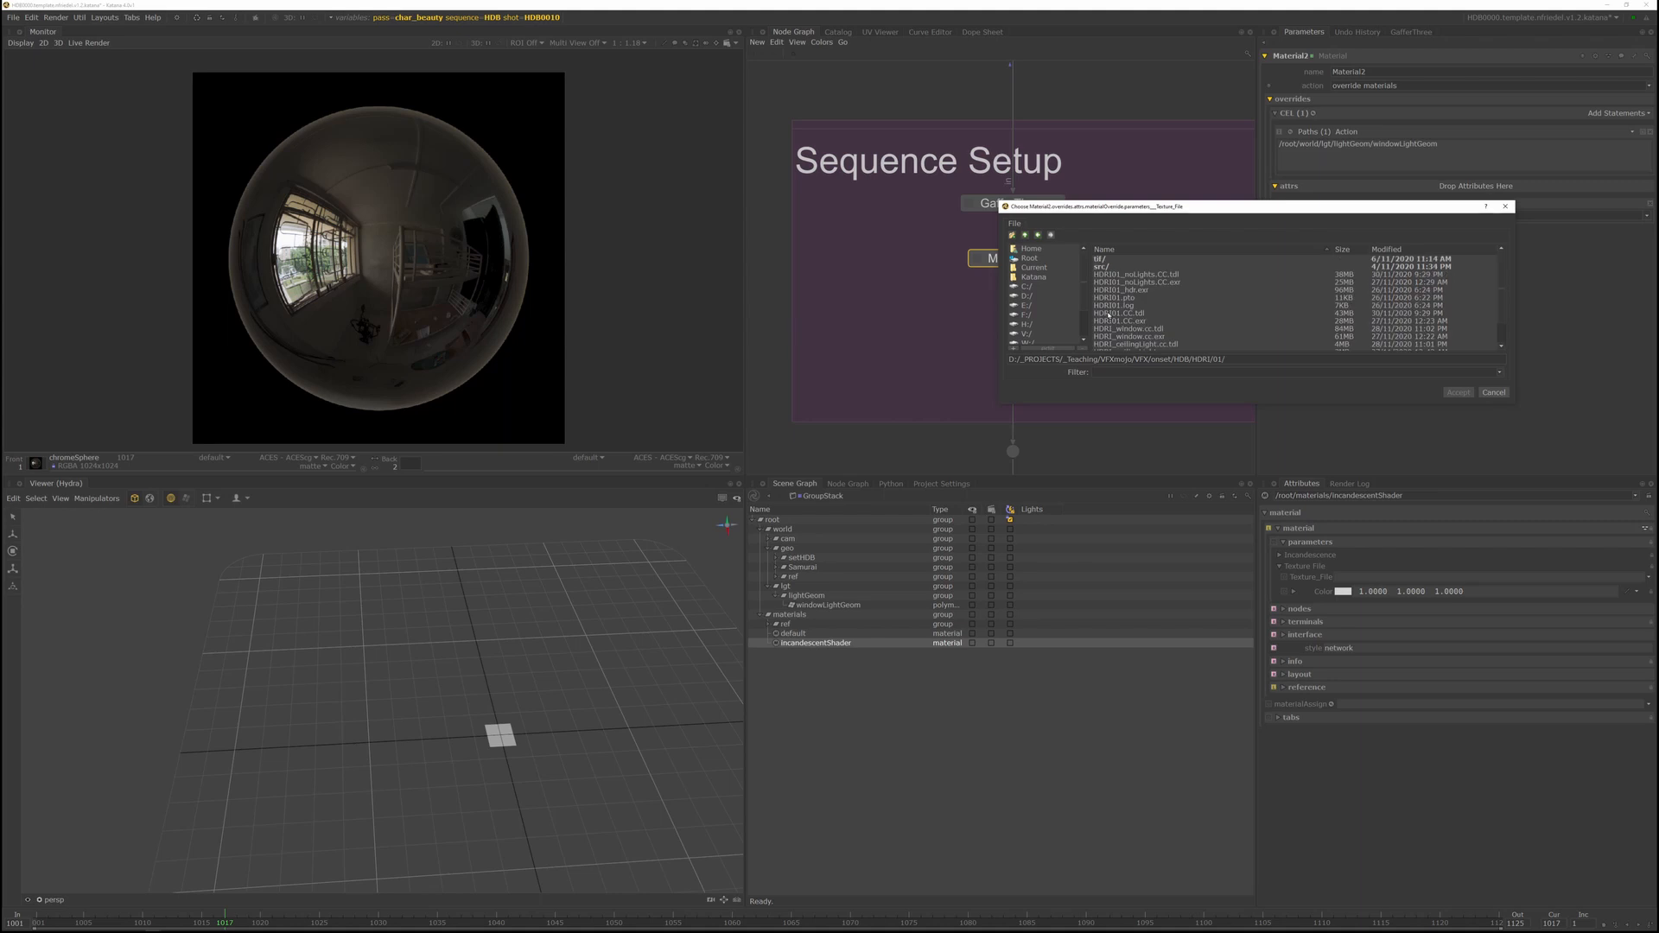
click(1125, 250)
scroll(1162, 290, down, 2)
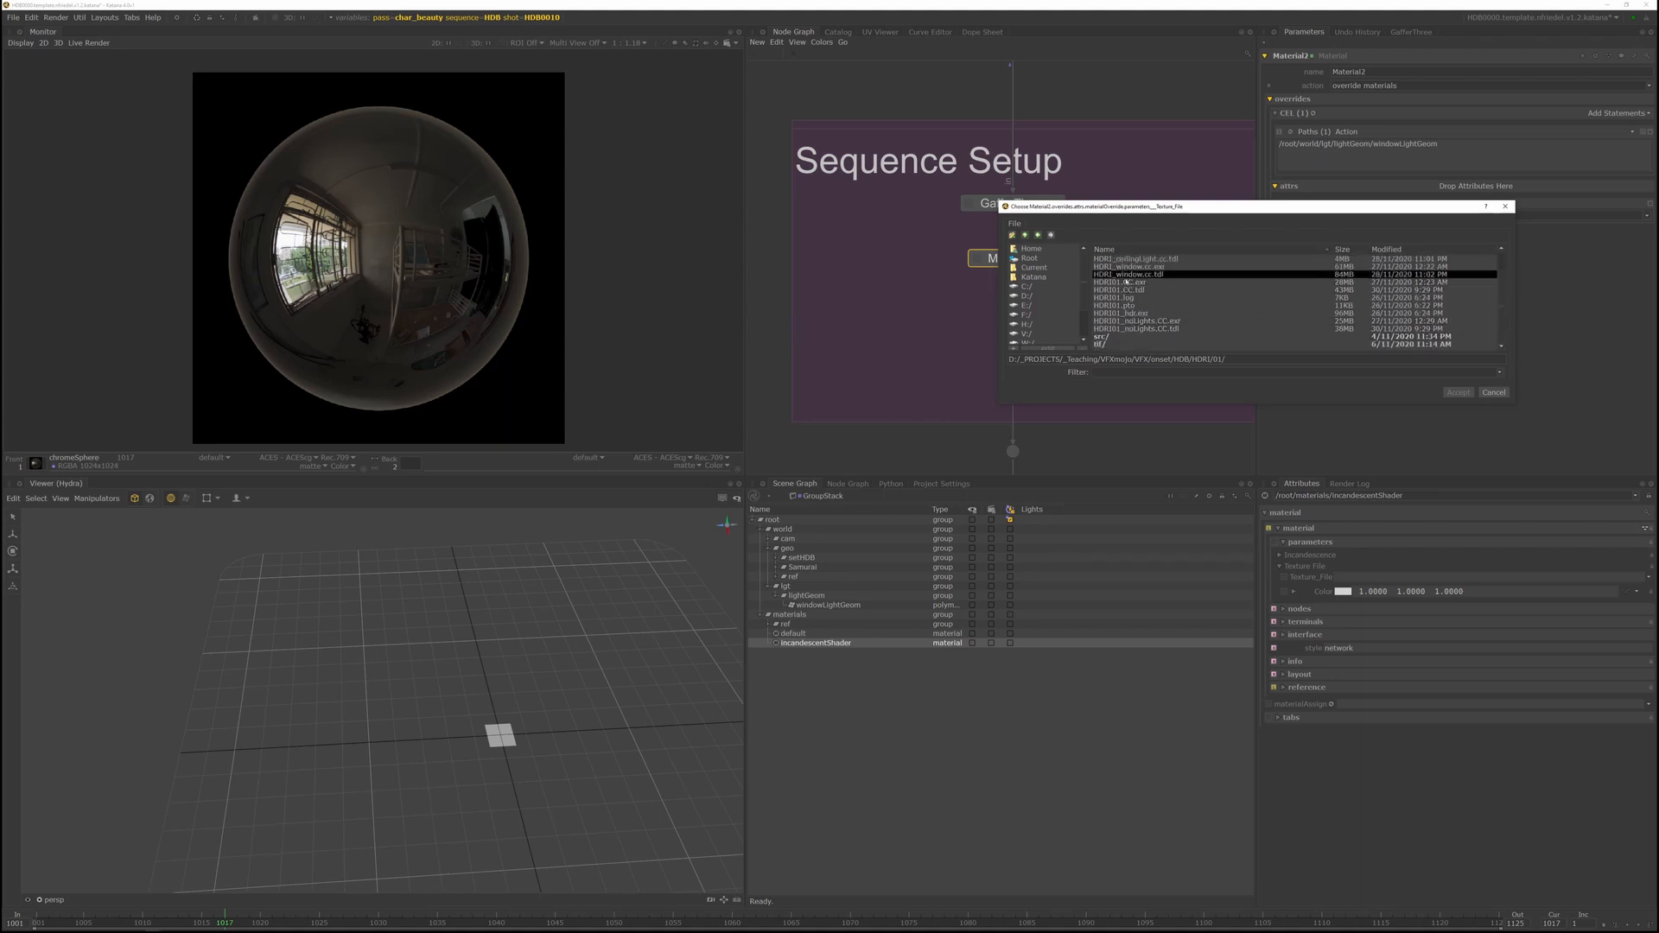
click(1134, 275)
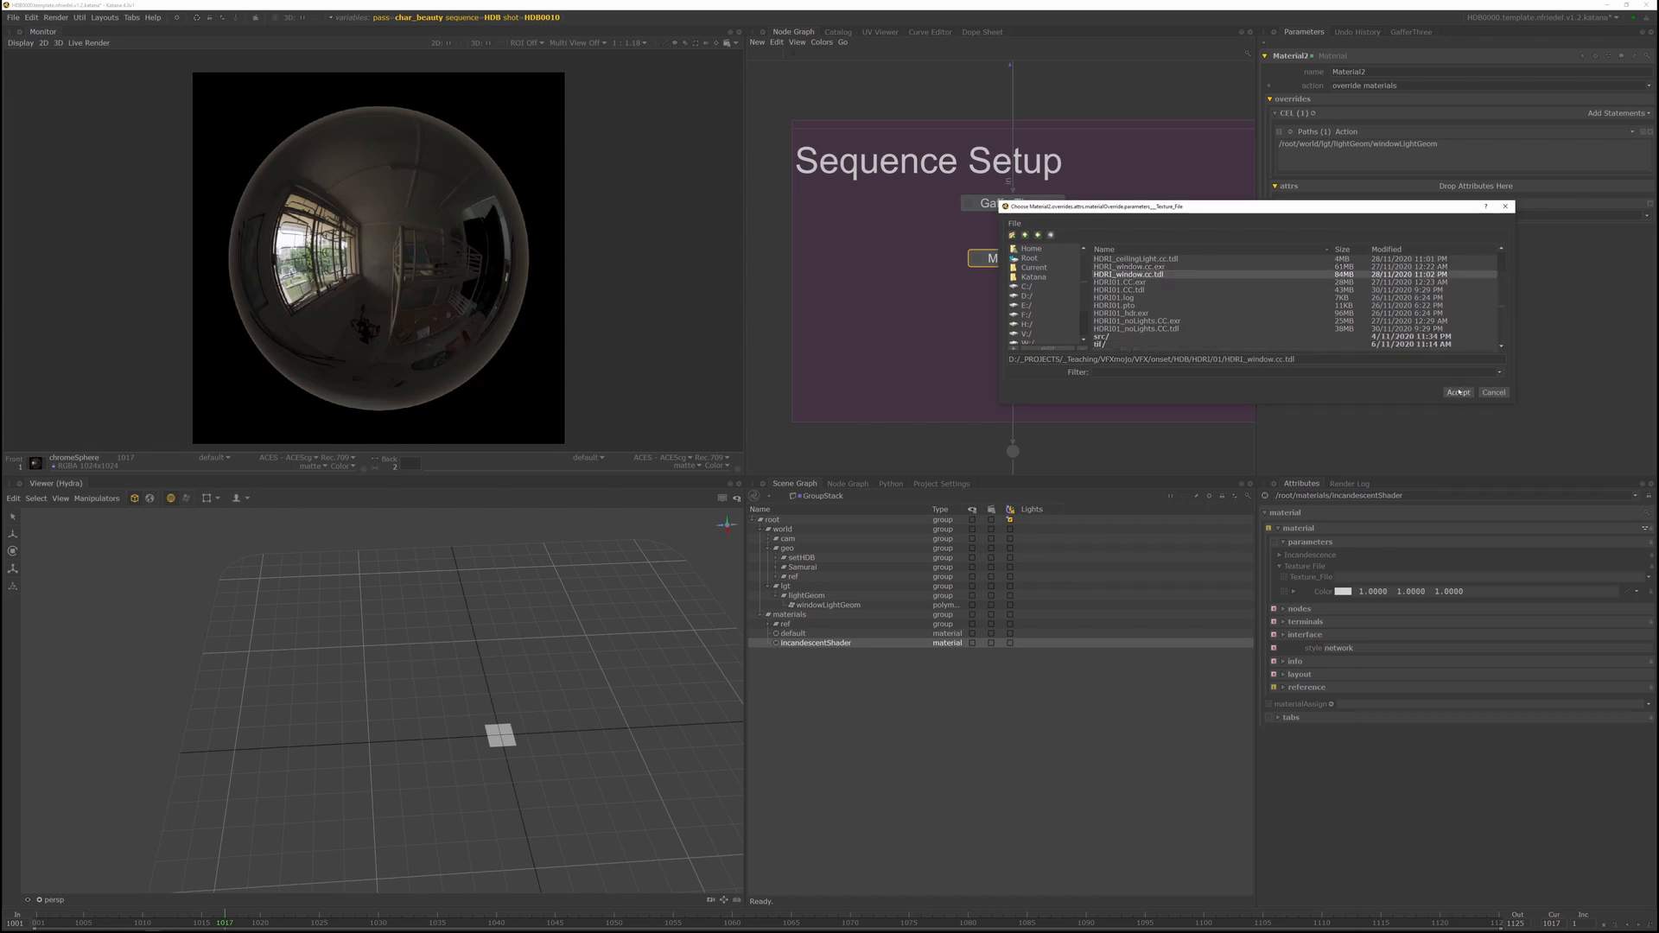
click(1457, 393)
Insert a DlObjectSettings node directly below LightGeom_Merge, ahead of Merge13, and edit it
scroll(1041, 286, down, 10)
scroll(1055, 231, up, 10)
middle_drag(1055, 231, 1033, 470)
click(1117, 237)
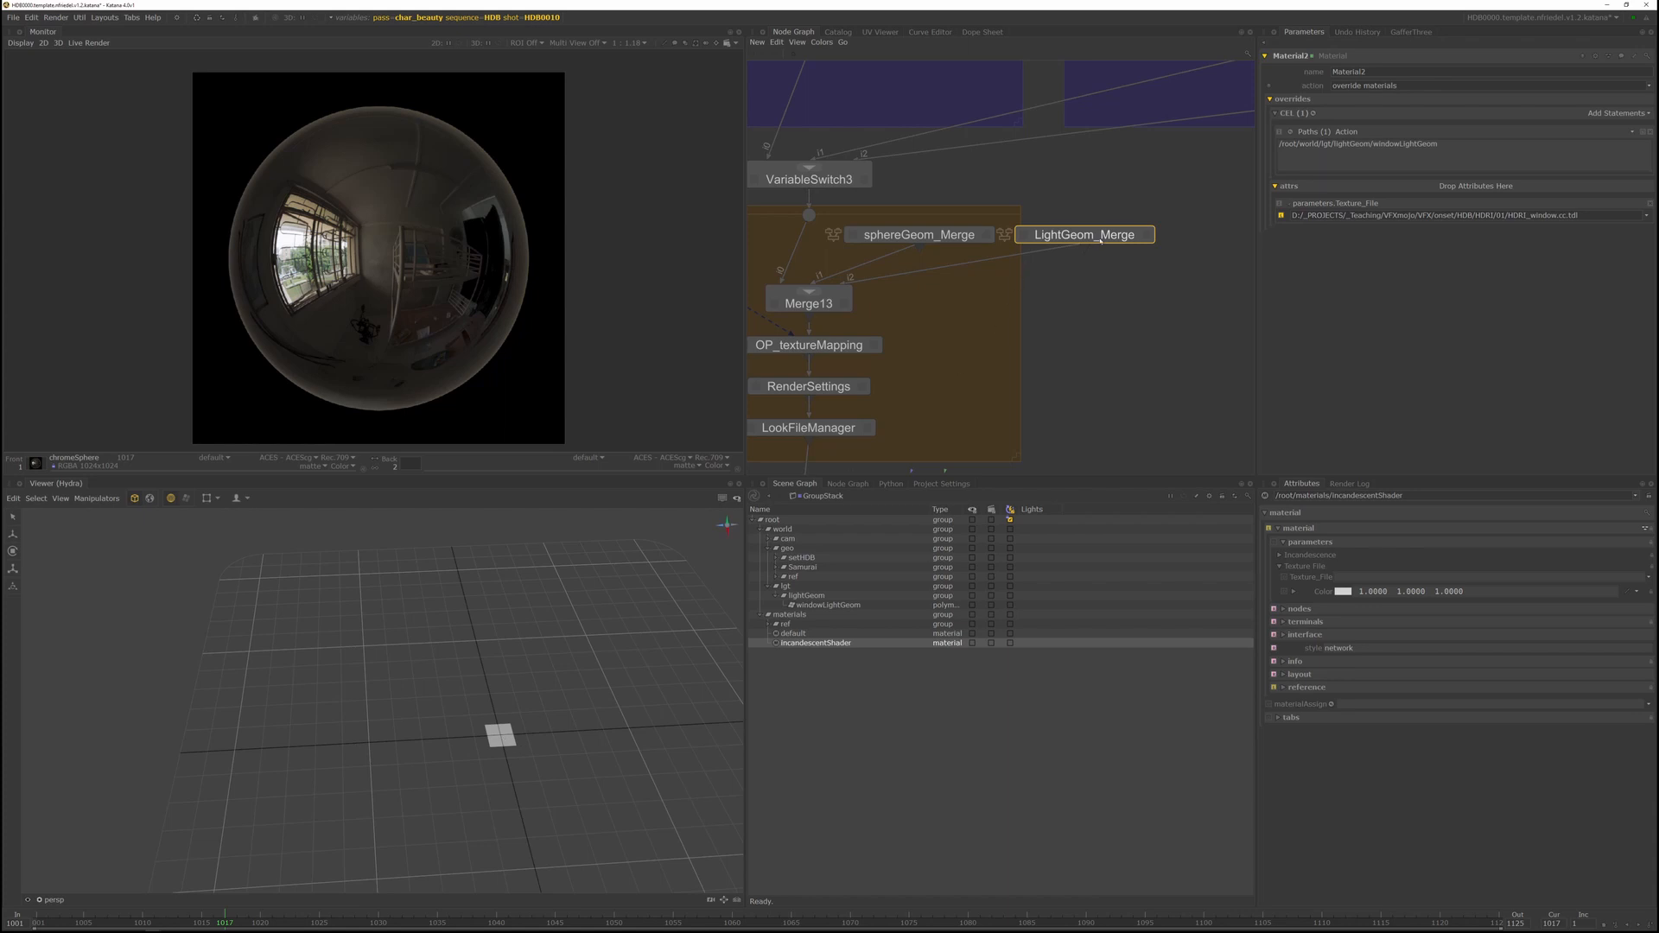
drag(1100, 241, 1128, 242)
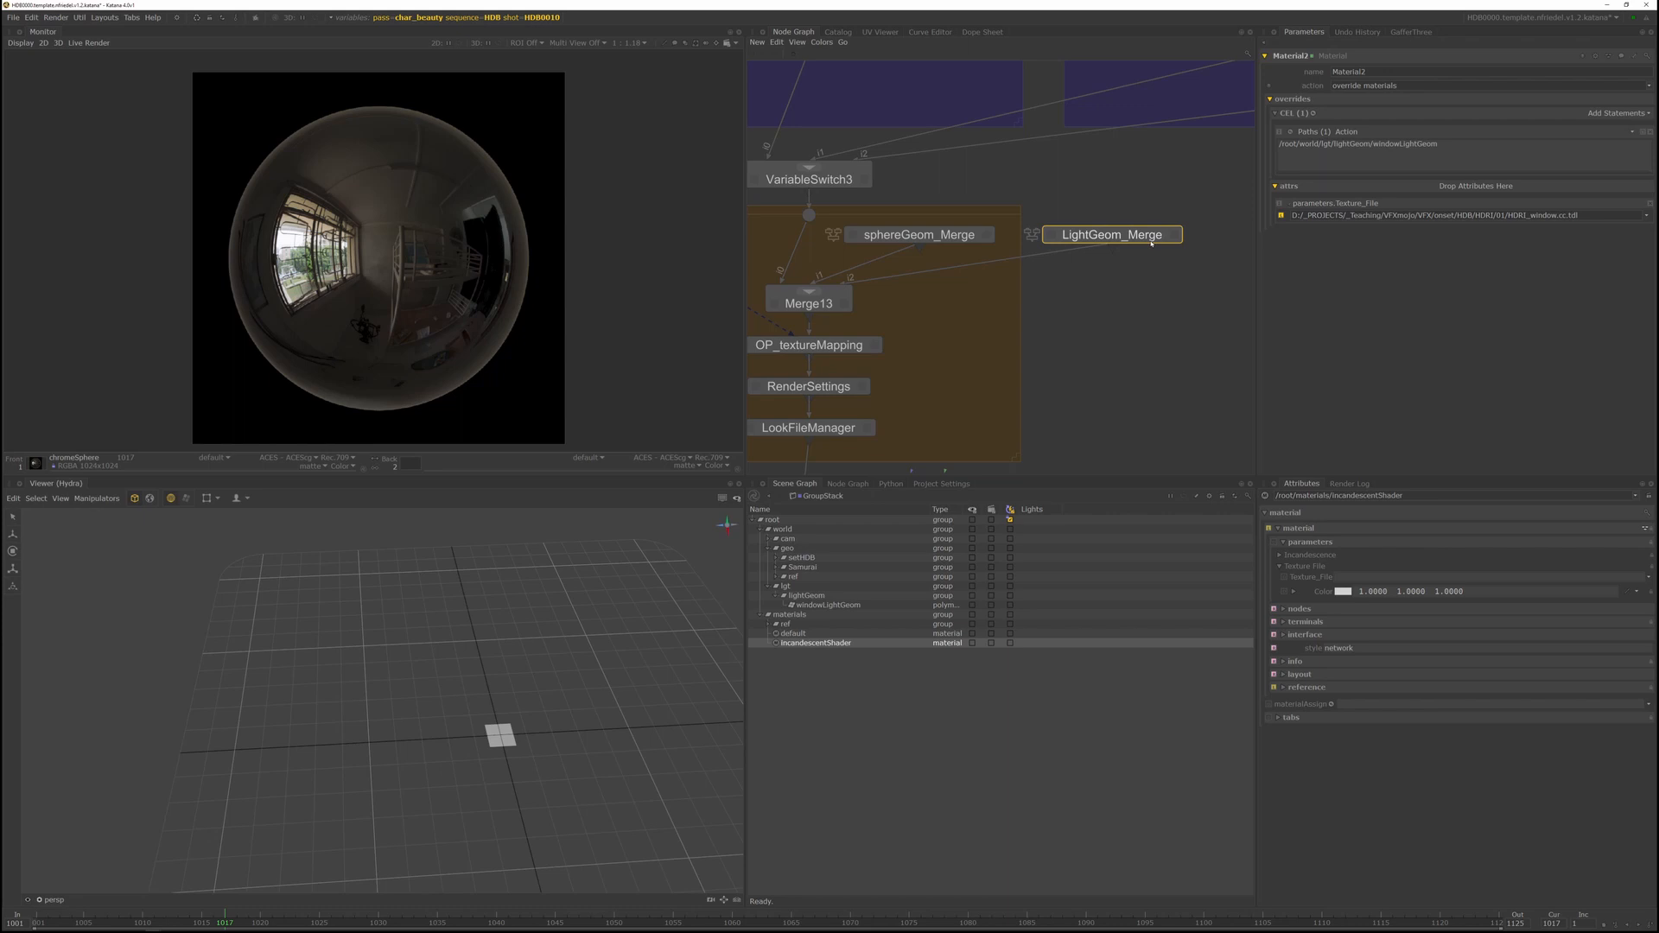
key(Tab)
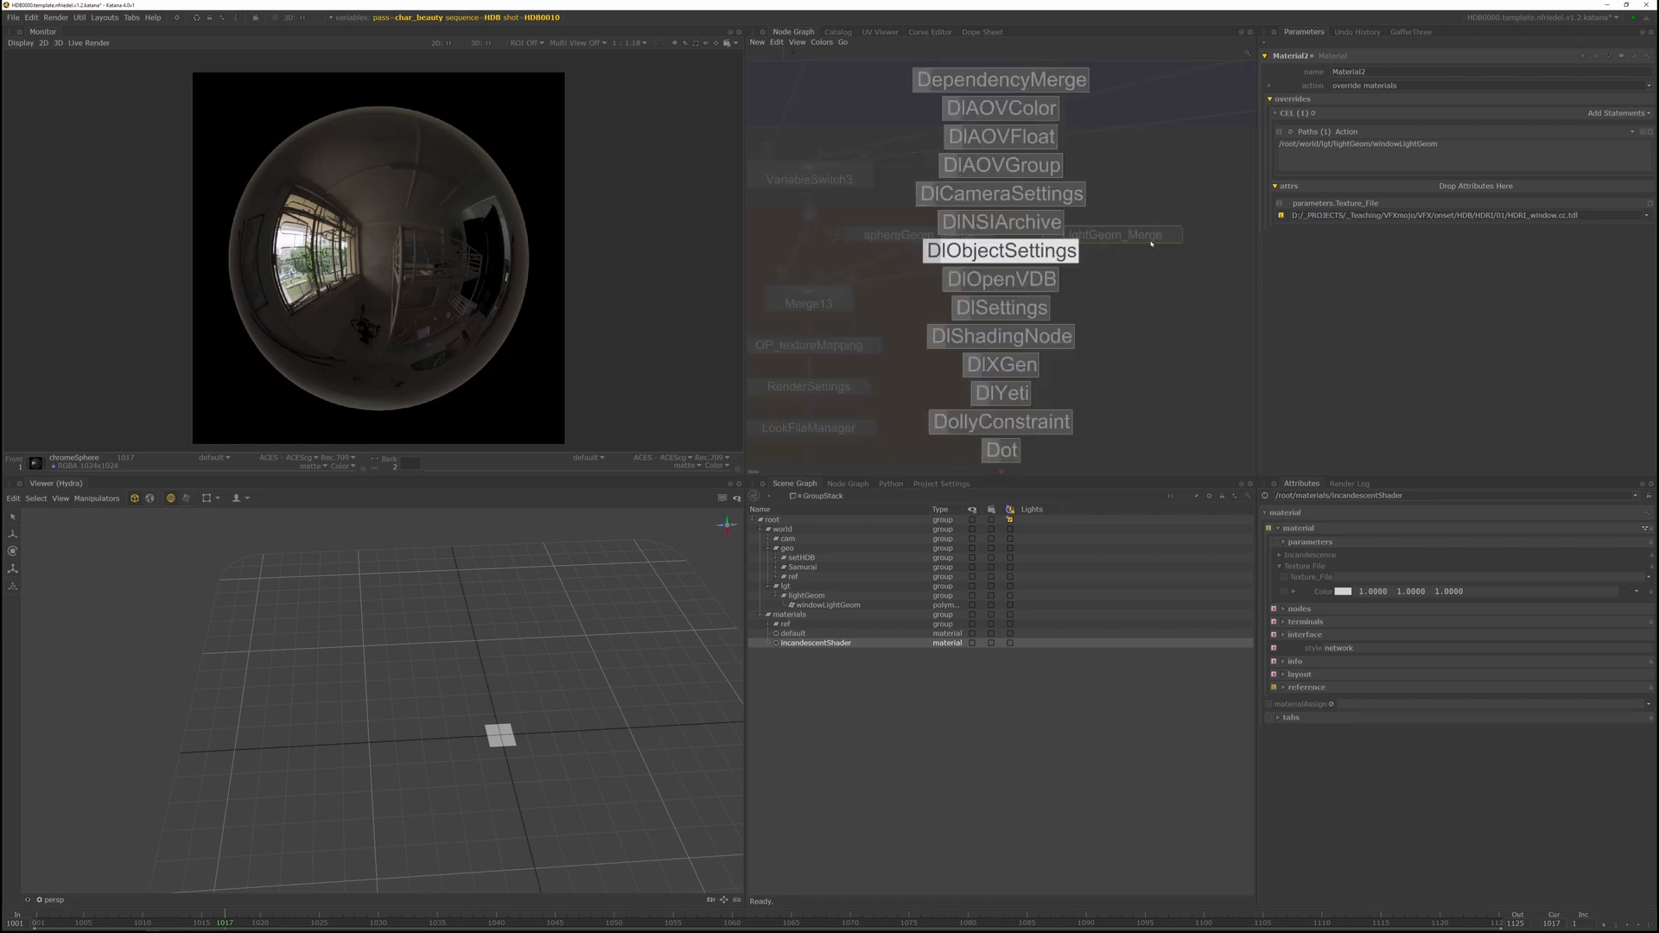
text(o)
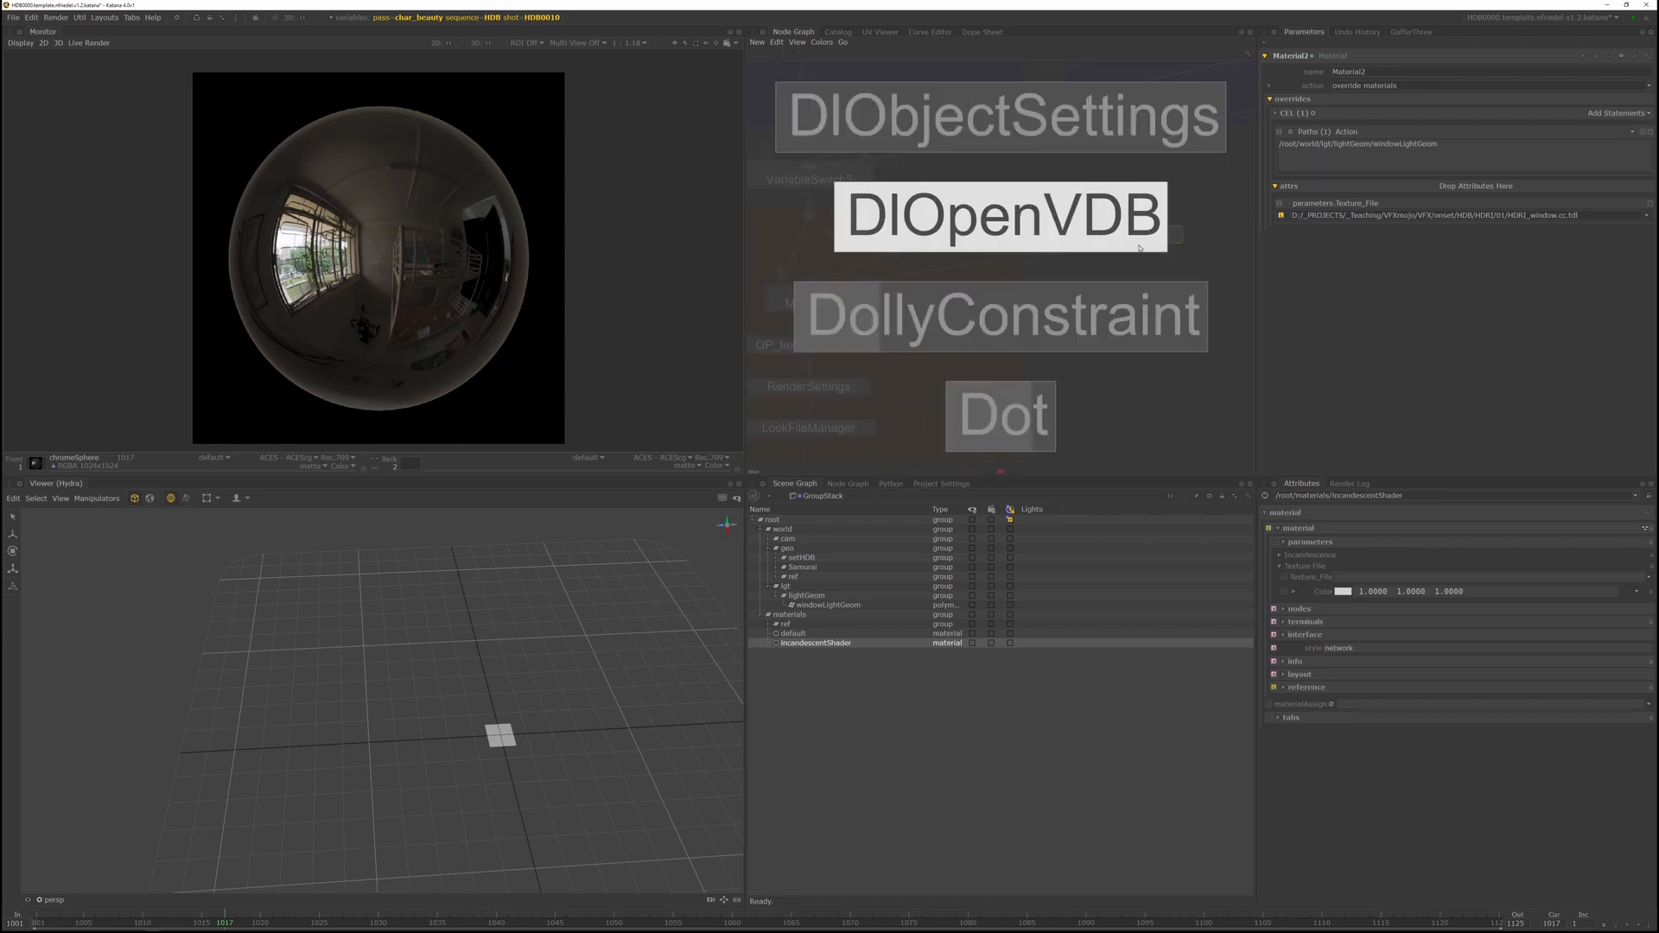
click(1004, 119)
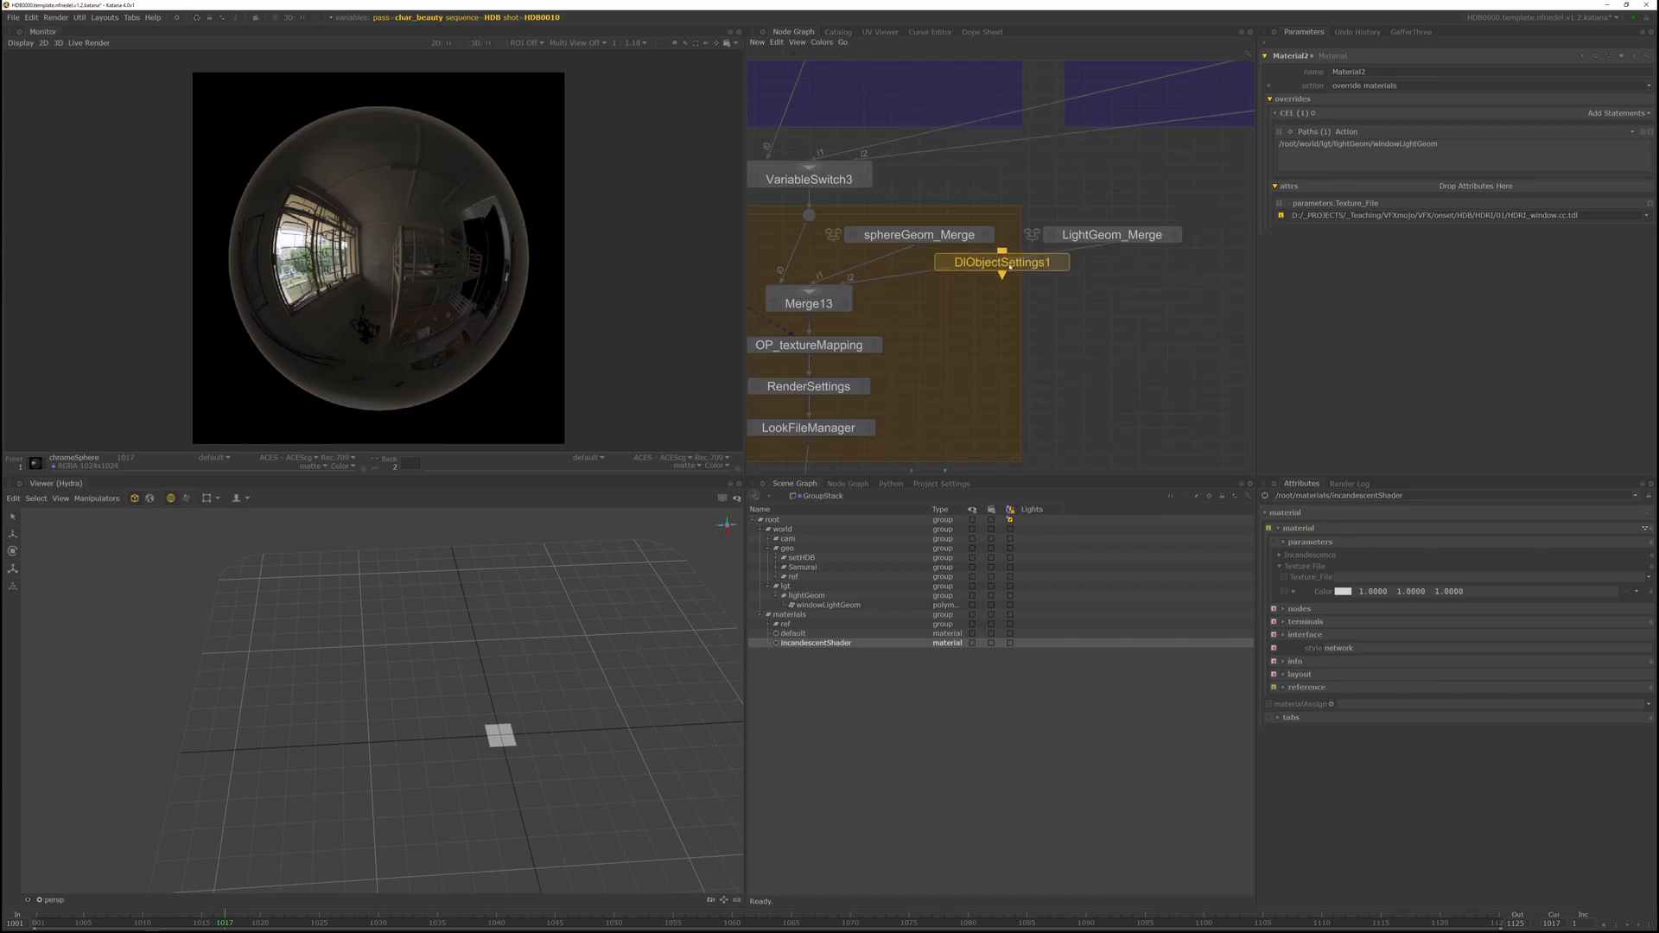
drag(1009, 266, 1113, 272)
click(1112, 272)
click(1171, 263)
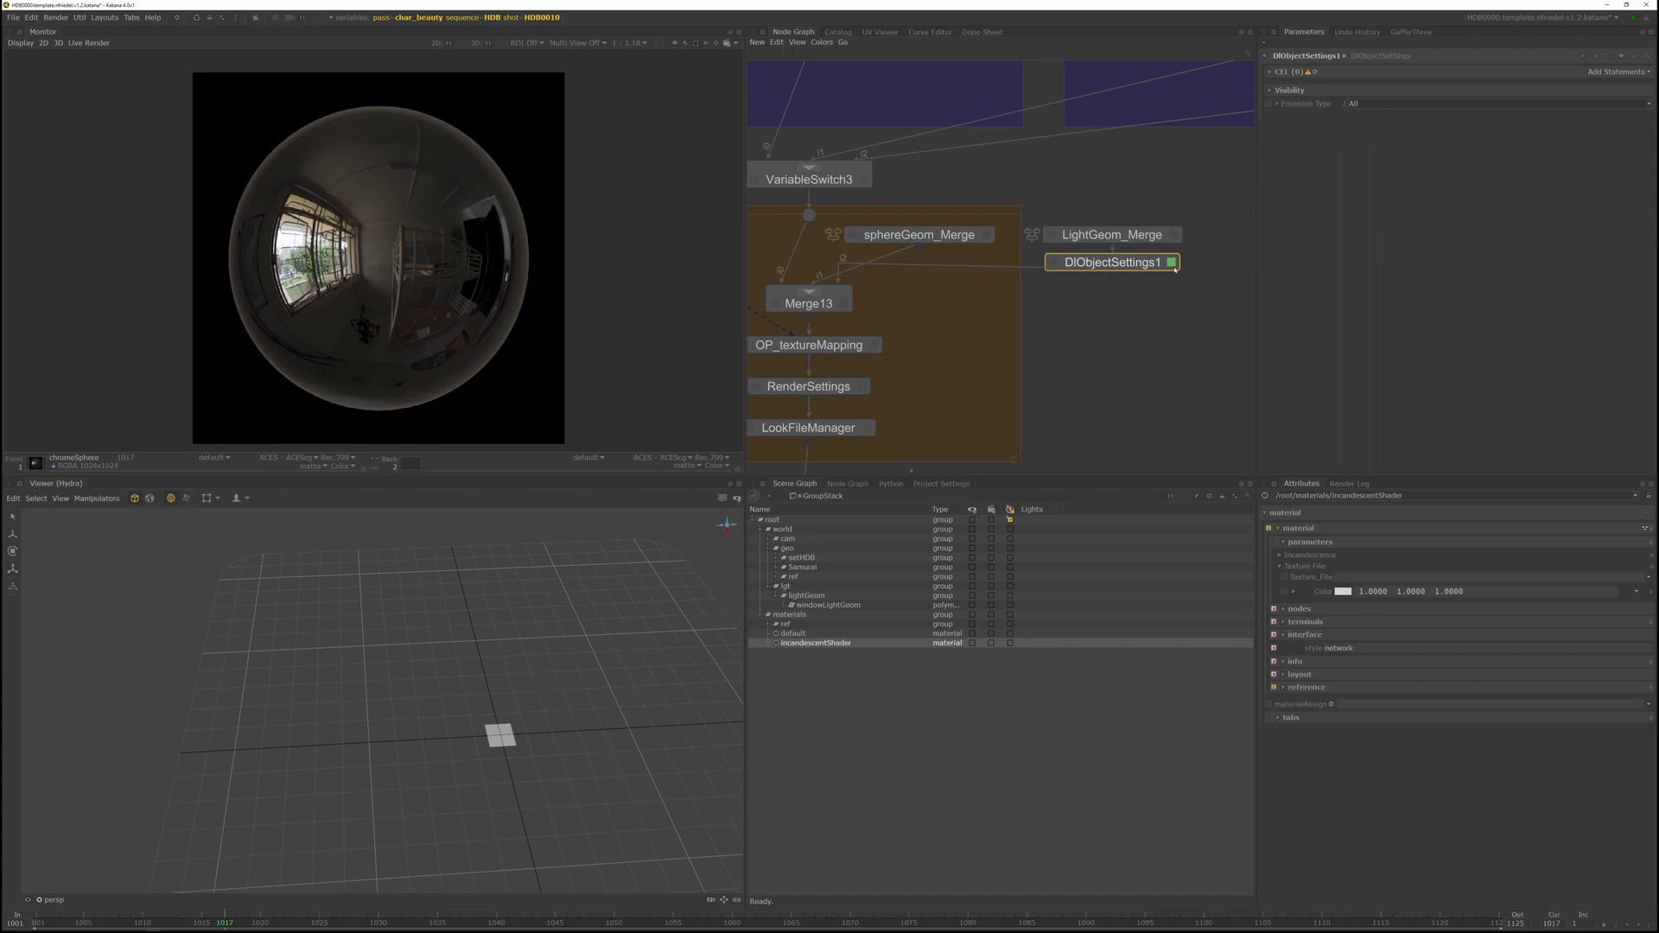
Assign the lightGeom group to DlObjectSettings1 and turn off Visible to Camera in its visibility settings
click(1290, 90)
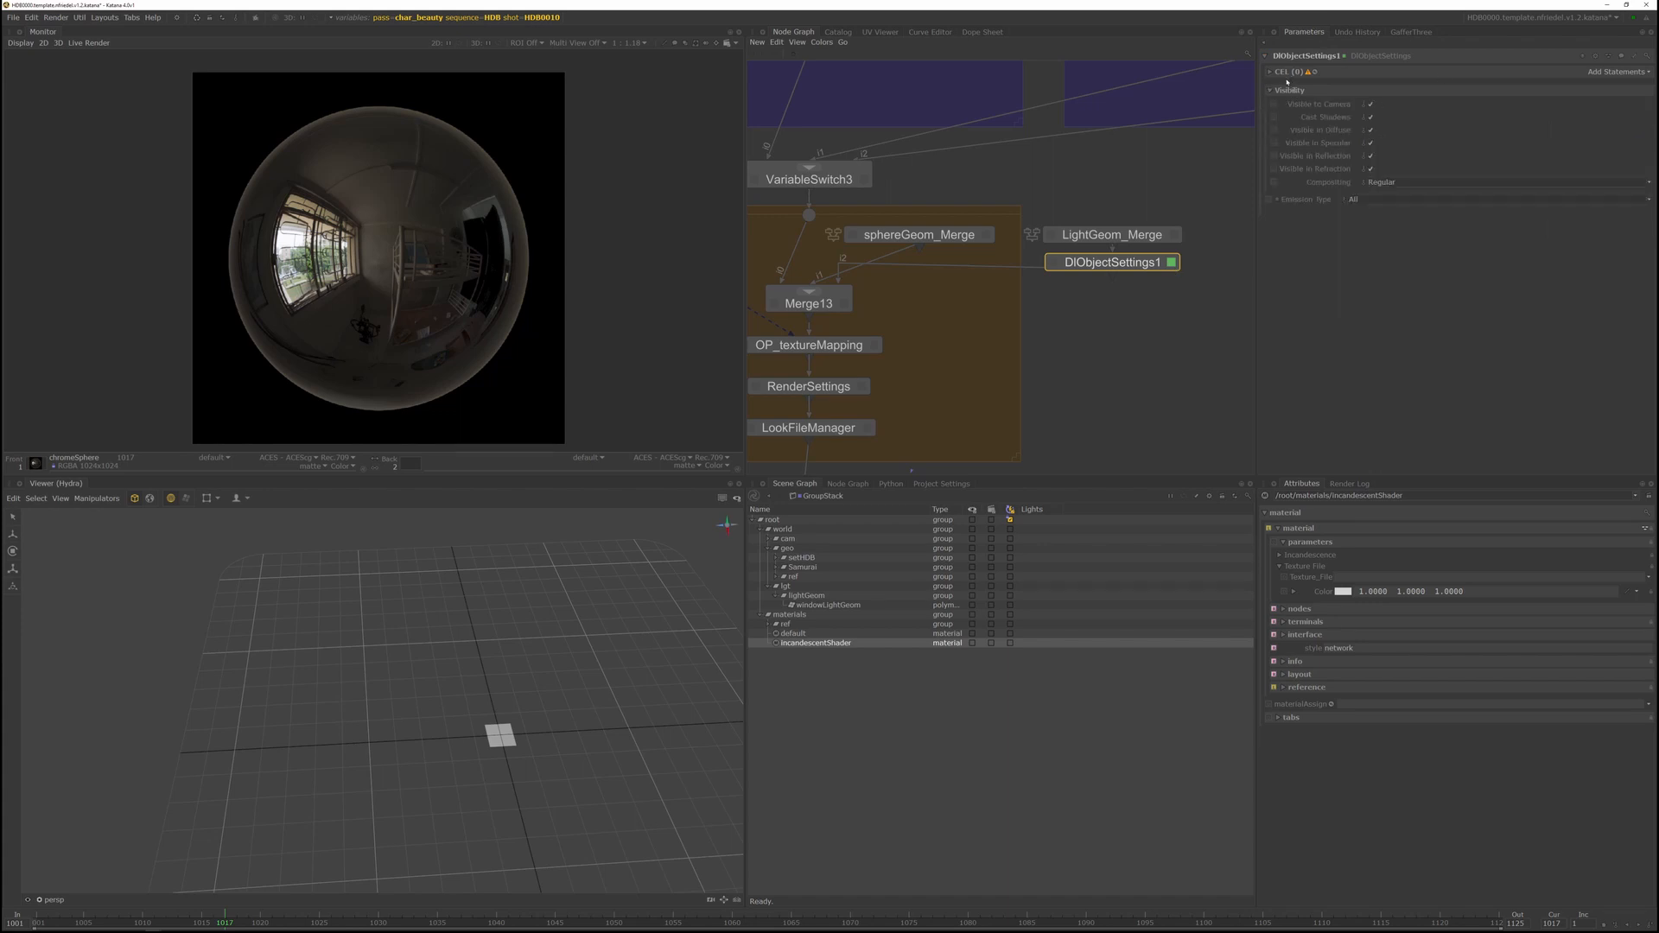
click(889, 741)
click(805, 596)
middle_drag(800, 599, 1600, 79)
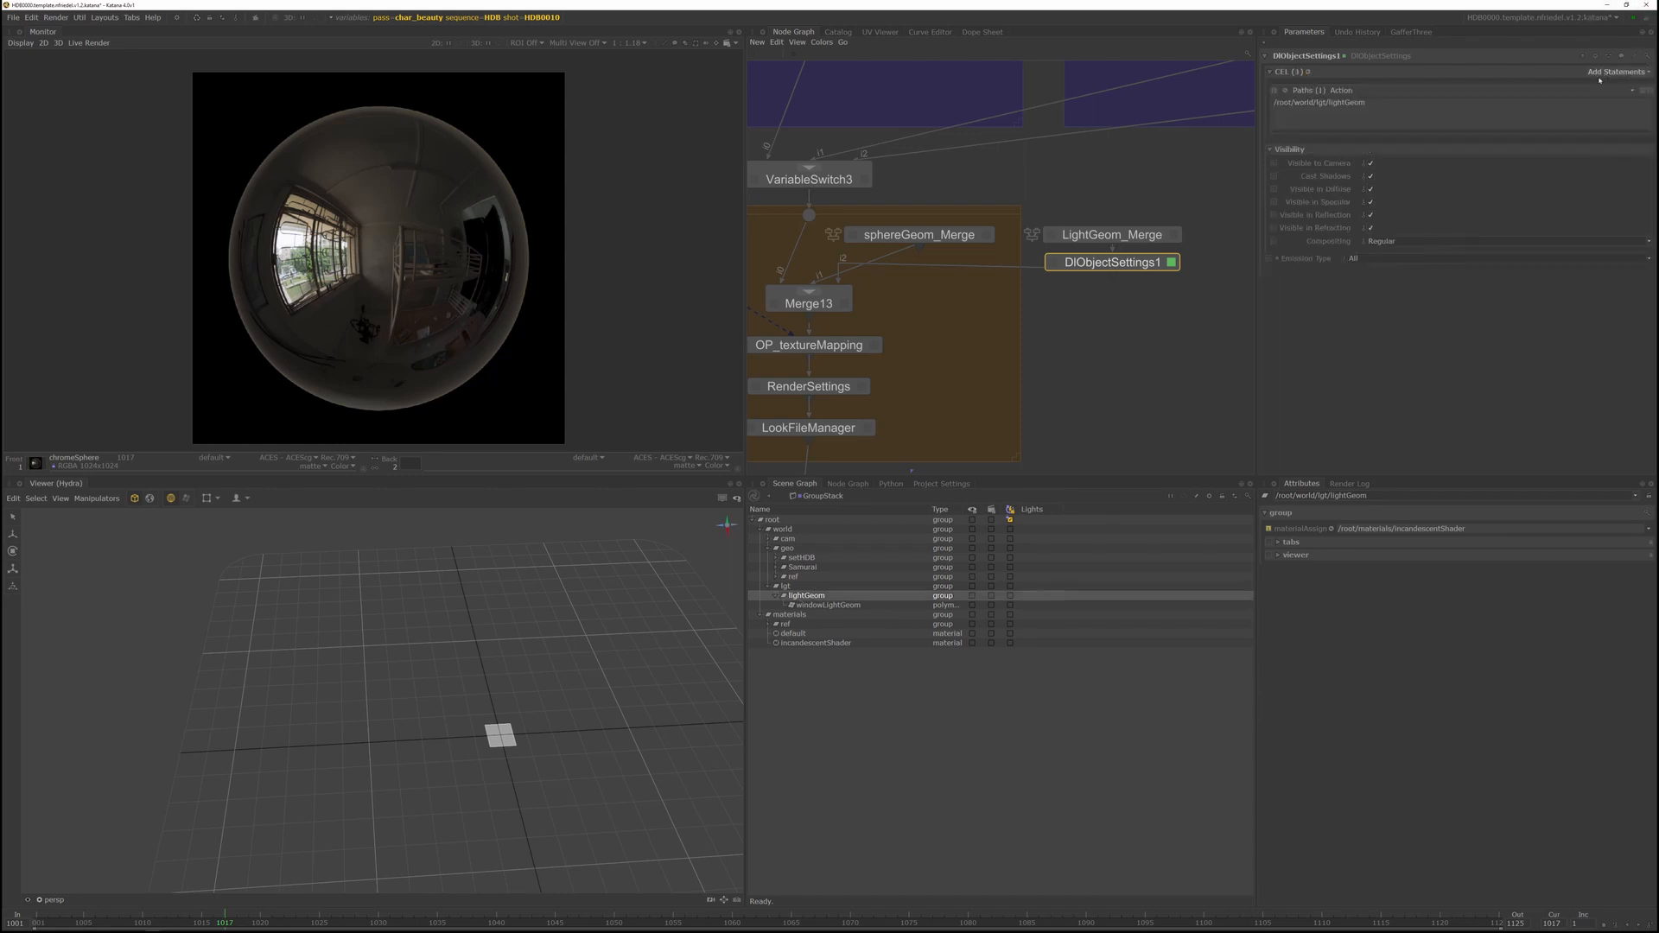
click(1370, 163)
Edit the OP_chromeSphereBatch node and frame windowLightGeom in the 3D viewer
scroll(1090, 393, down, 5)
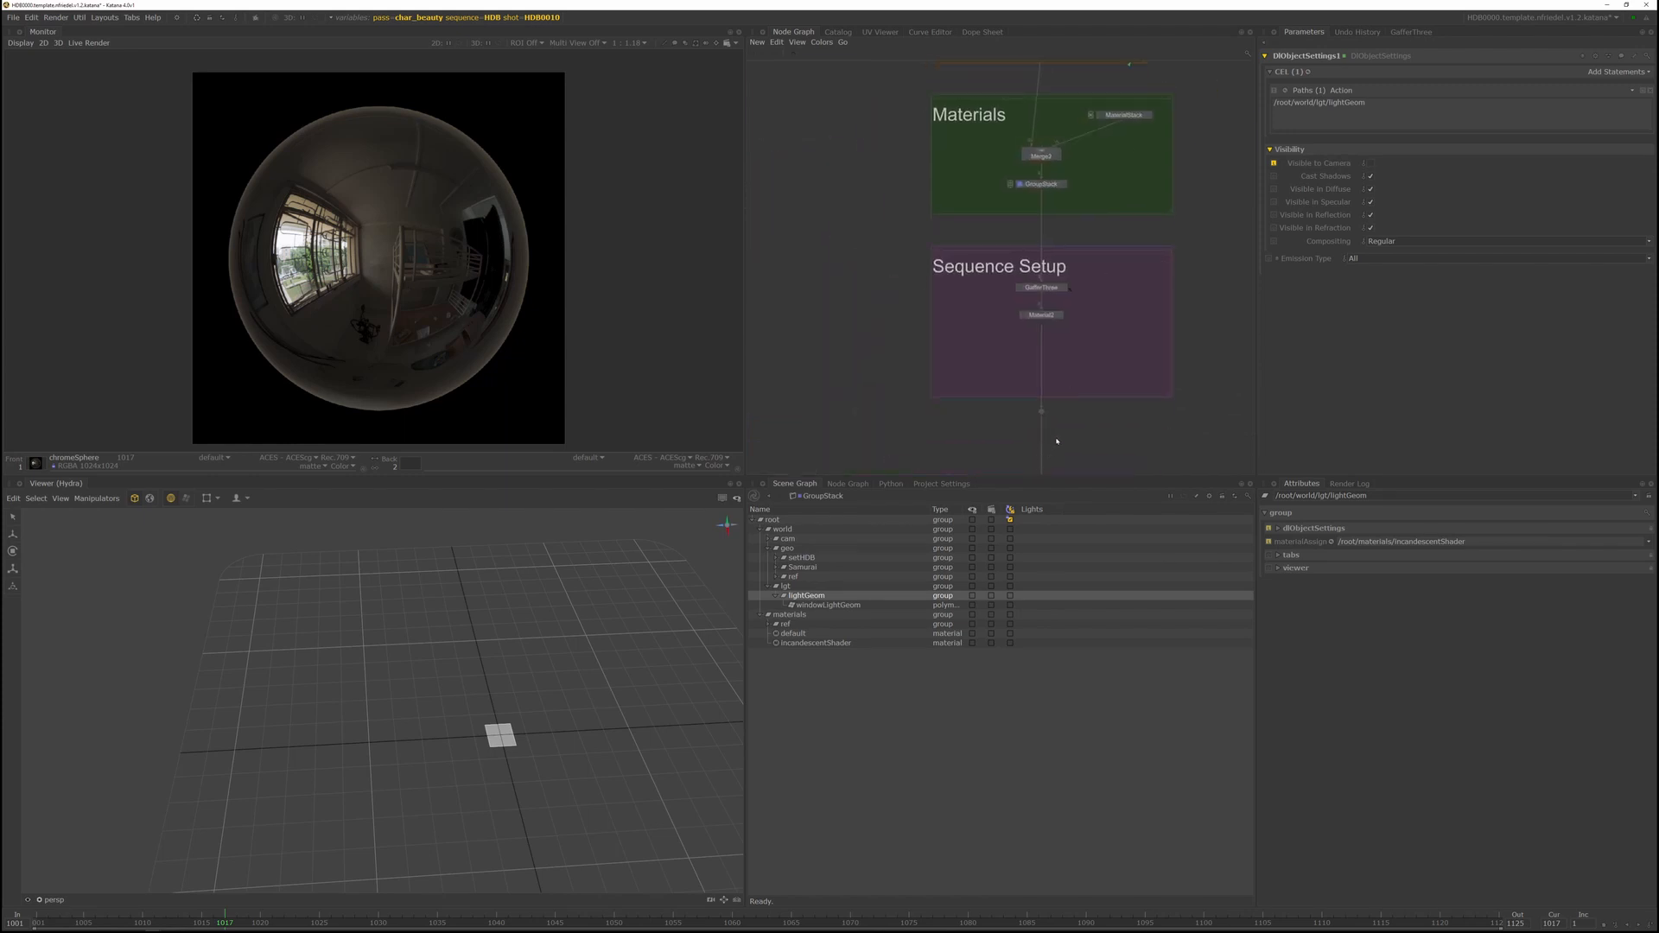
middle_drag(1056, 441, 1096, 158)
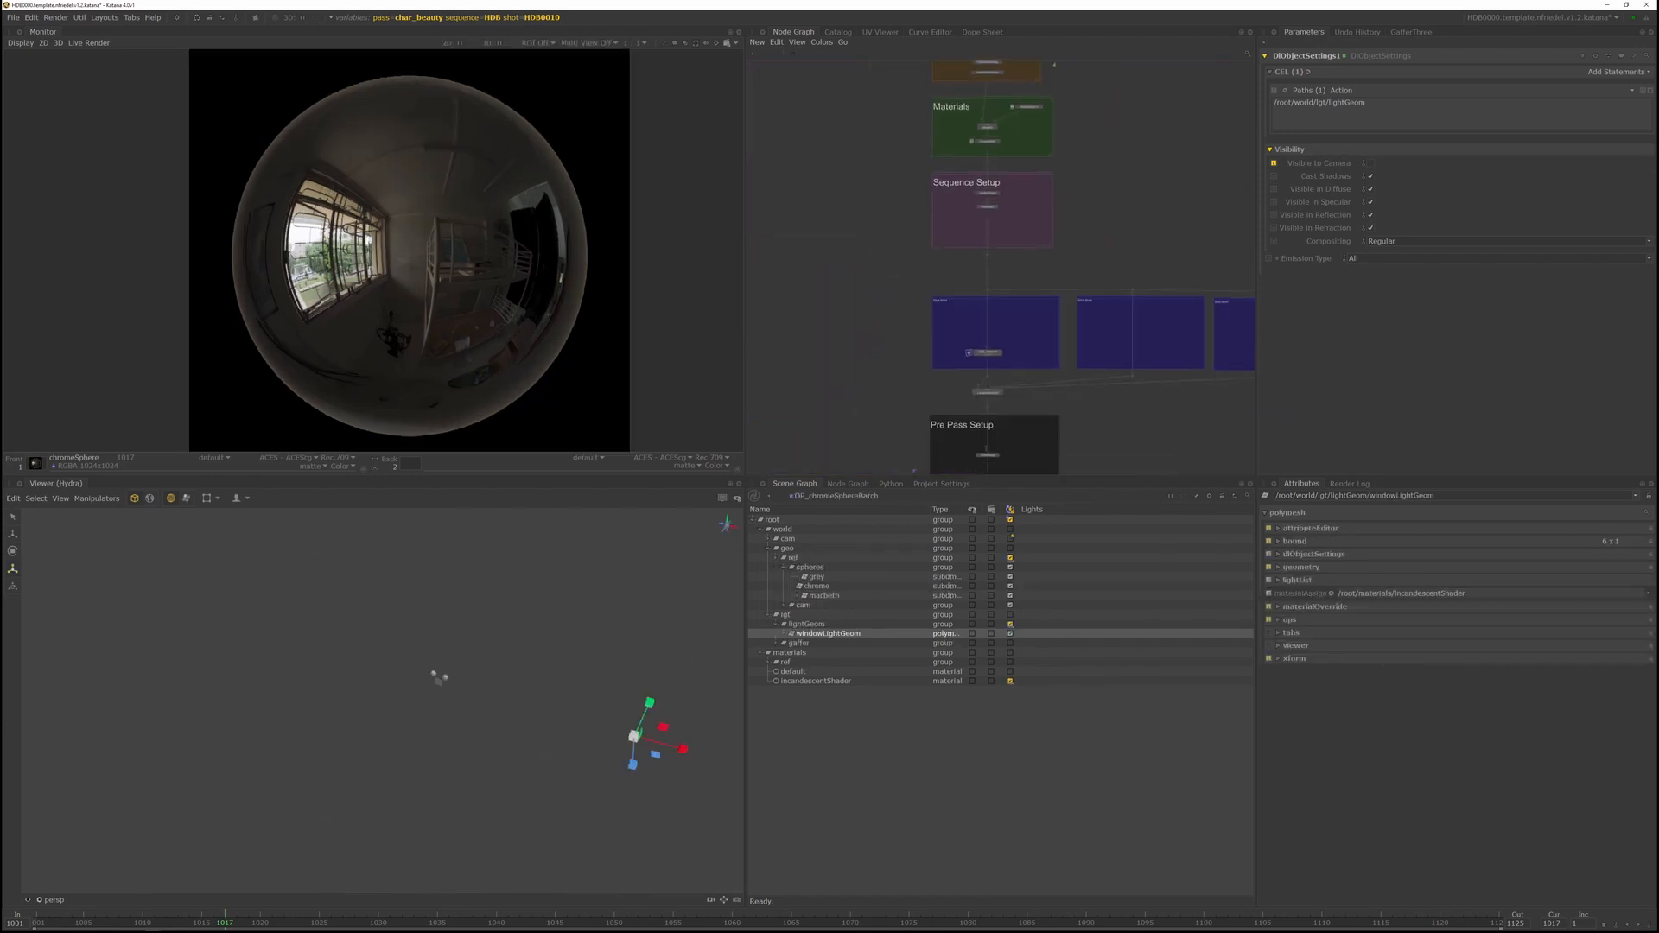
scroll(1008, 309, up, 8)
click(999, 338)
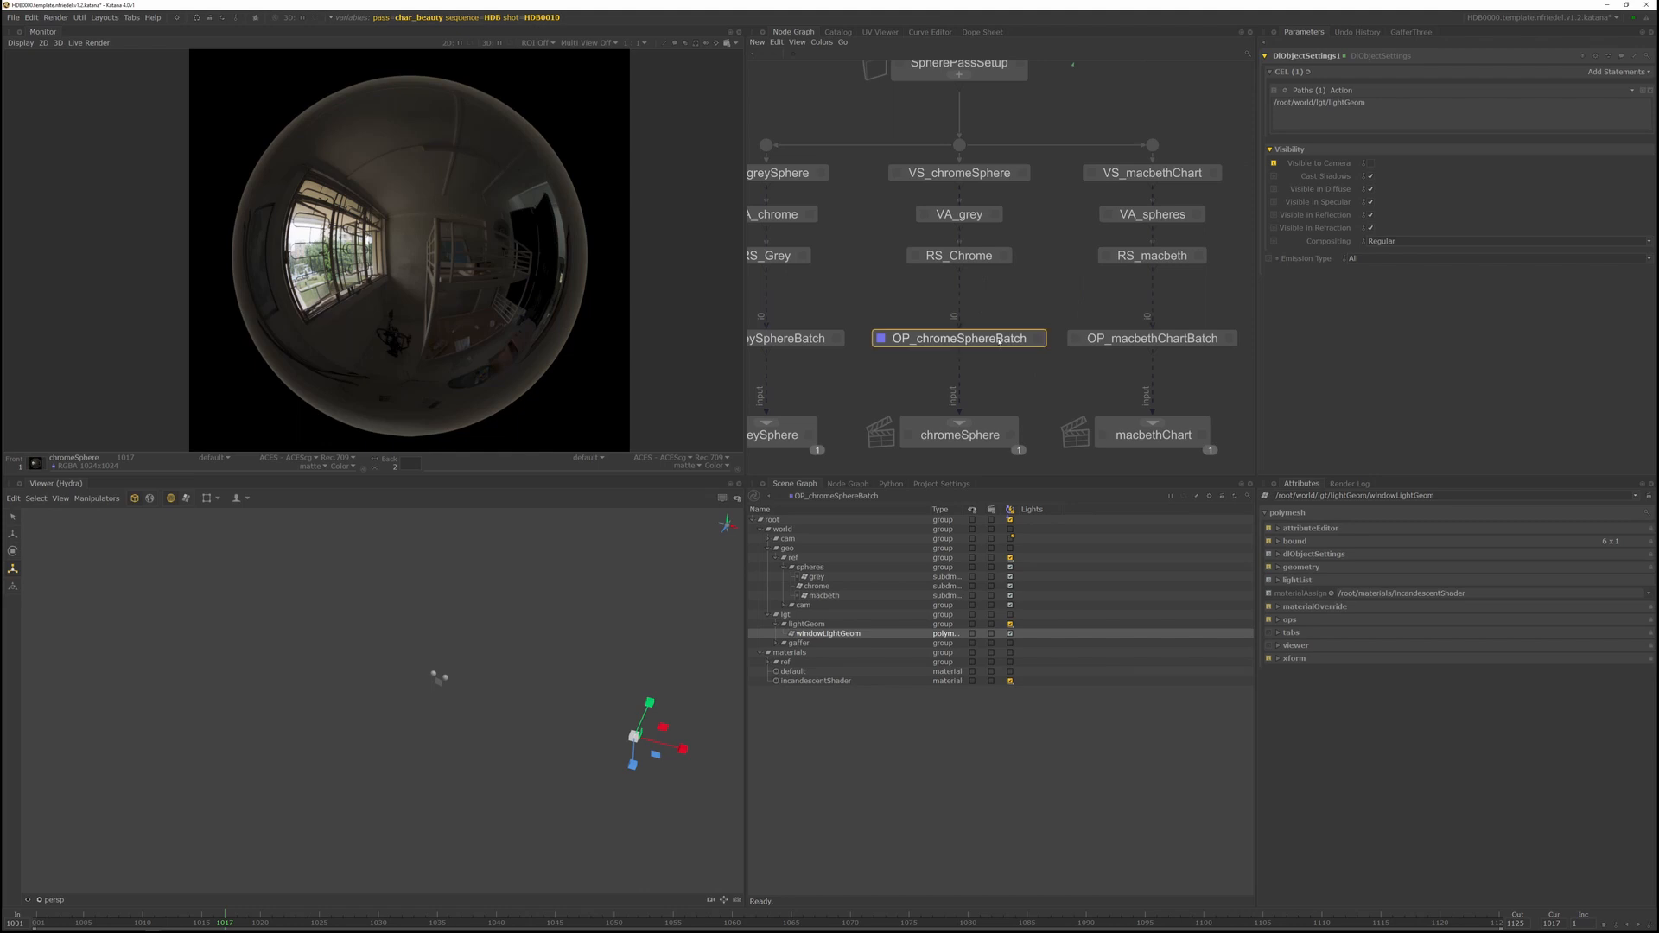
key(e)
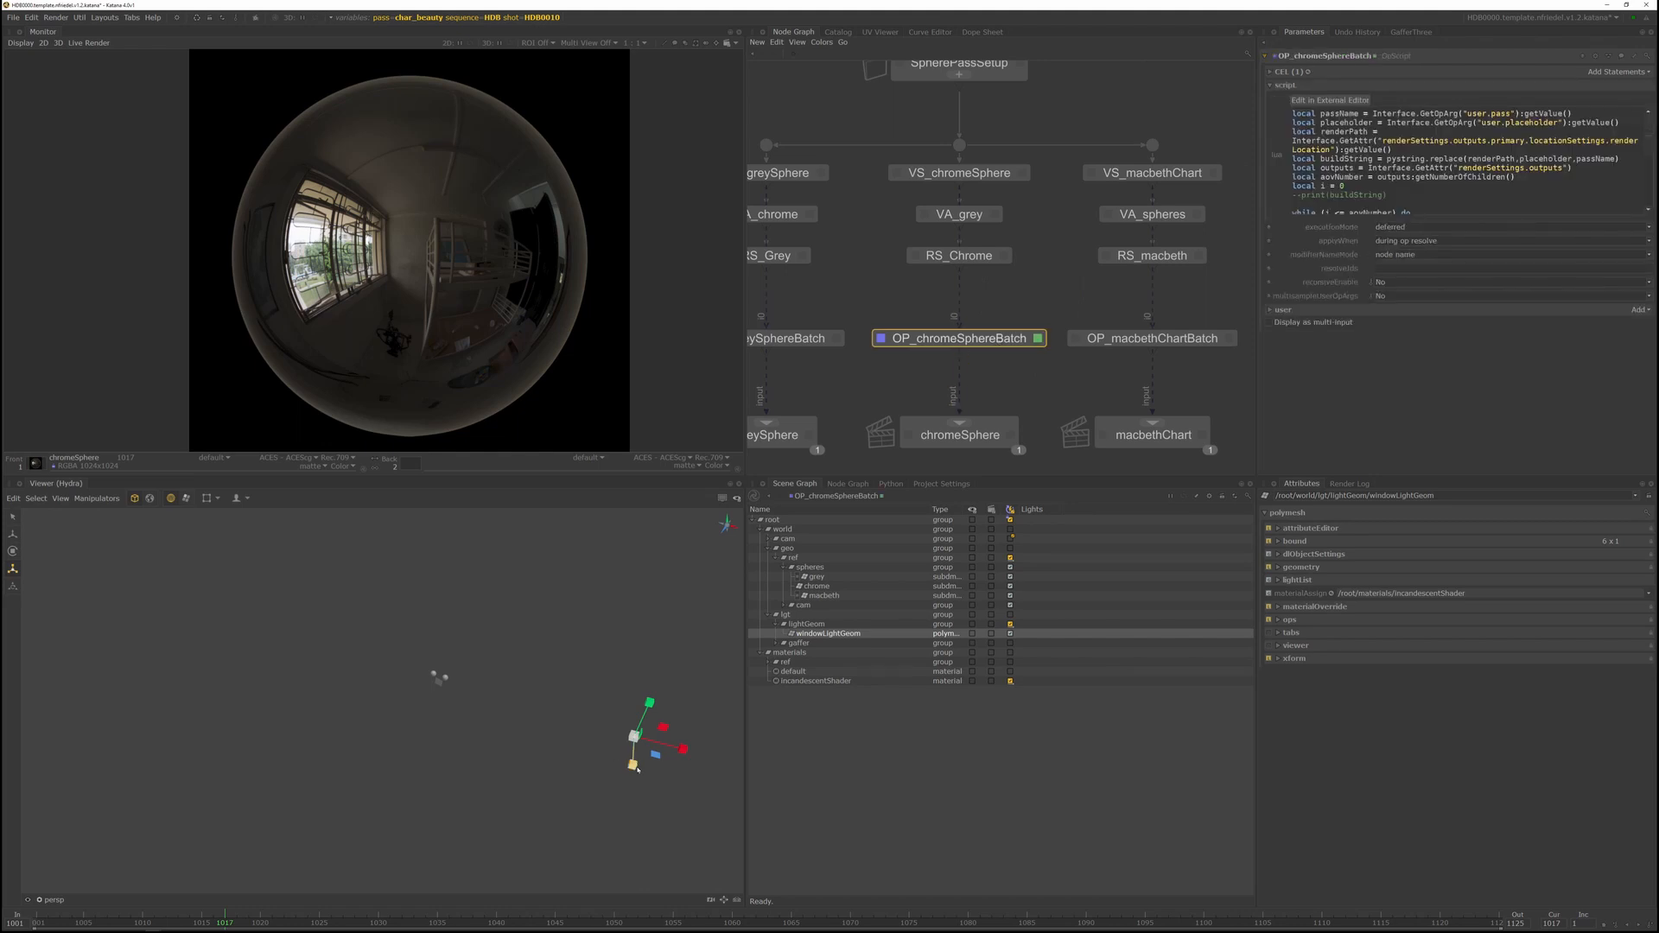
key(f)
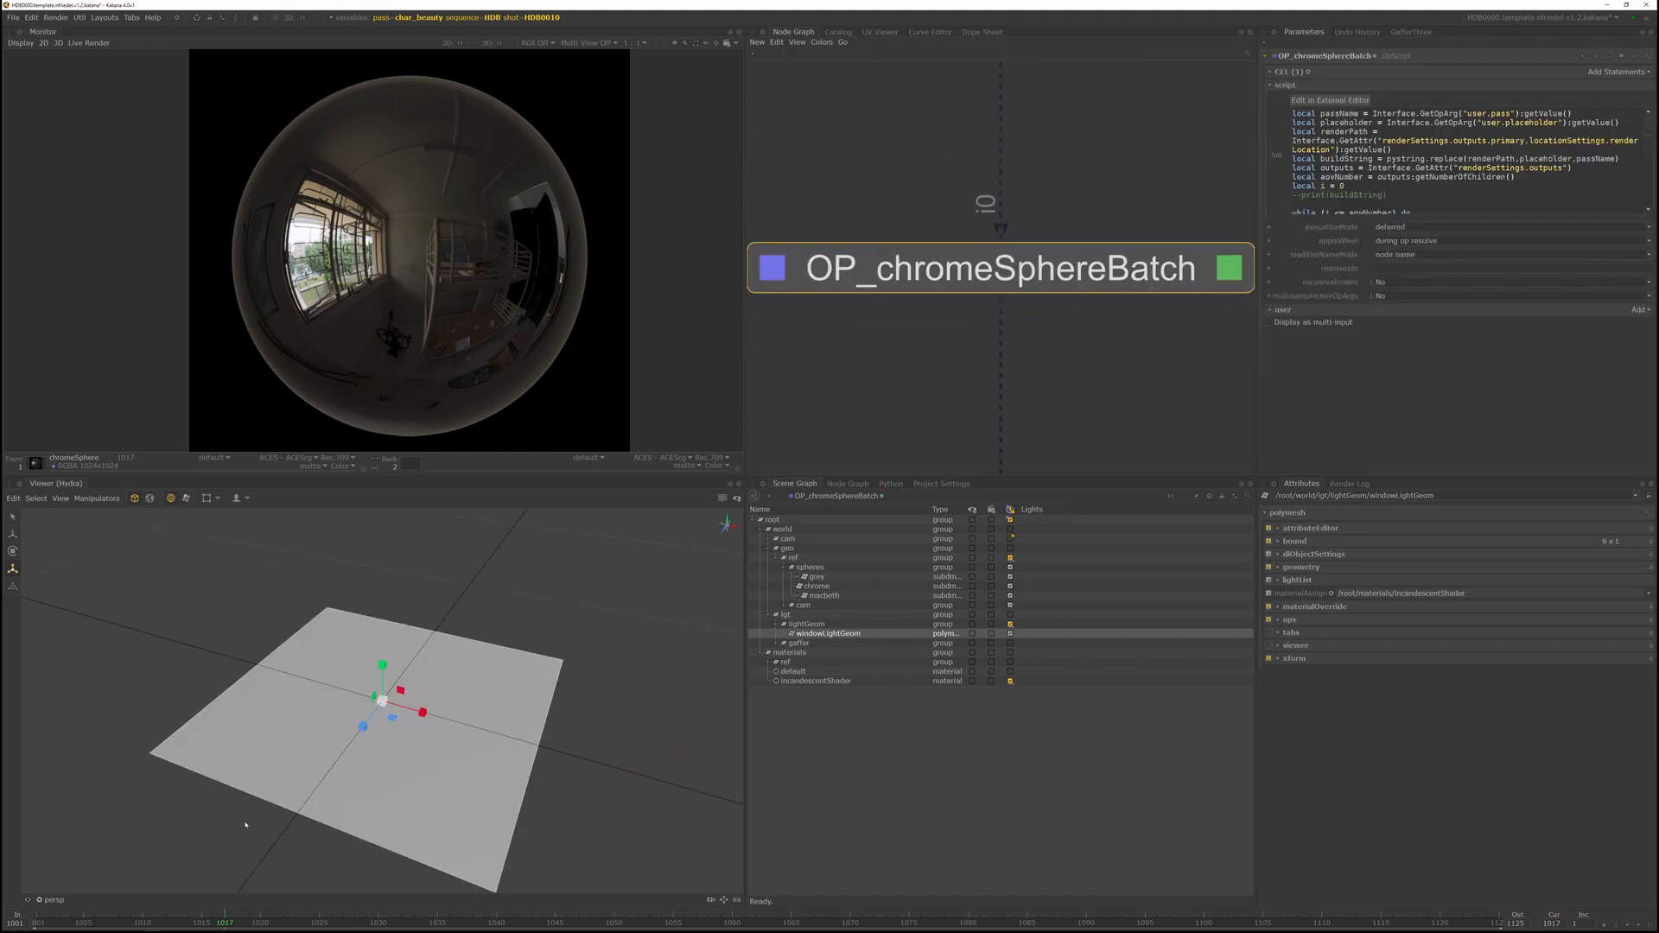
scroll(516, 697, down, 15)
alt+drag(413, 691, 433, 698)
alt+middle_drag(434, 698, 598, 708)
scroll(999, 308, down, 8)
scroll(1075, 261, up, 6)
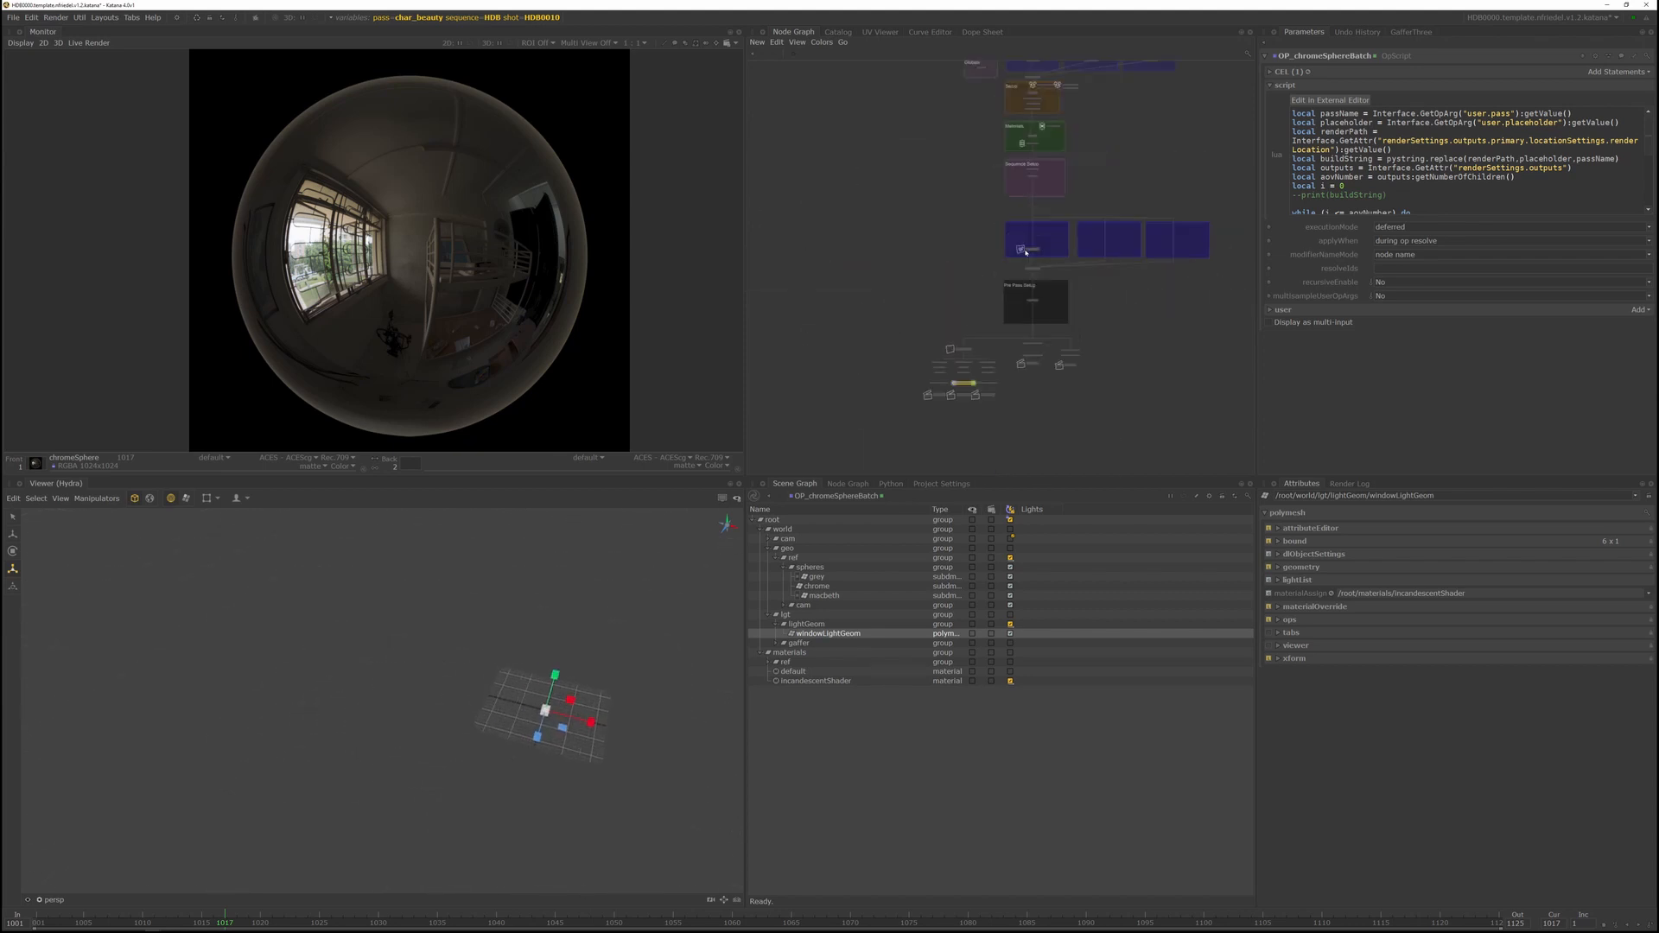
Open the VEG group in Shot Work and disable its upper inner node so the room set loads in the scene
middle_drag(1075, 261, 1049, 292)
scroll(1028, 288, up, 3)
click(1014, 302)
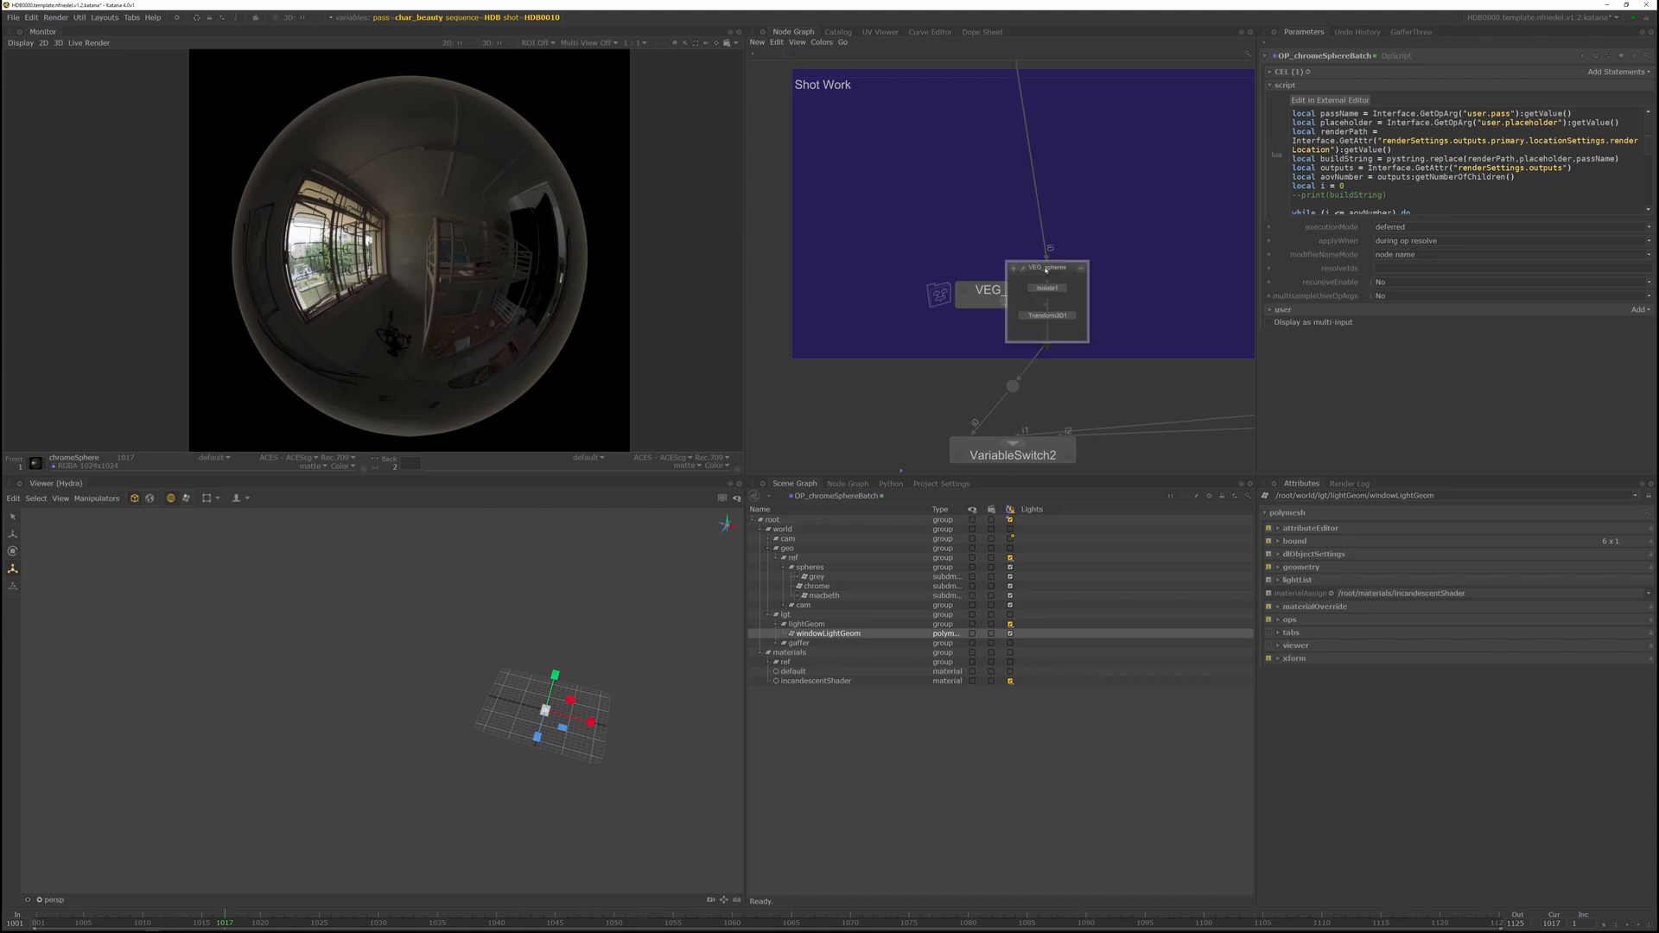
click(1058, 289)
key(v)
Move windowLightGeom in the viewer to the window opening of the room set
alt+drag(502, 751, 468, 644)
key(w)
key(v)
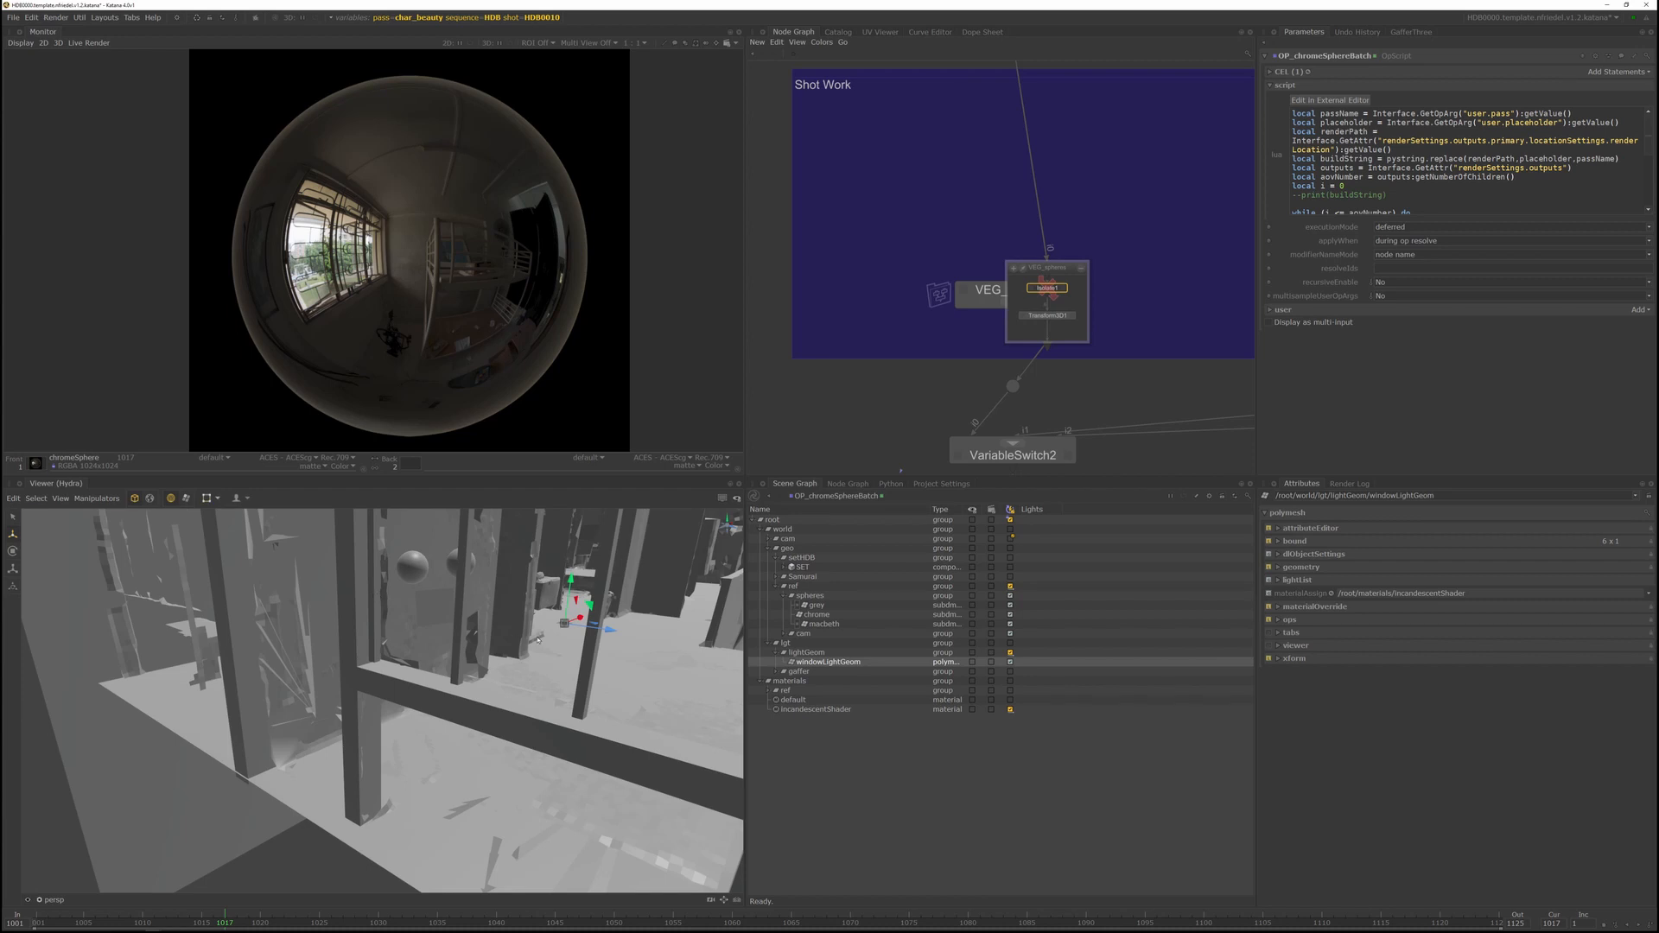
drag(564, 623, 553, 734)
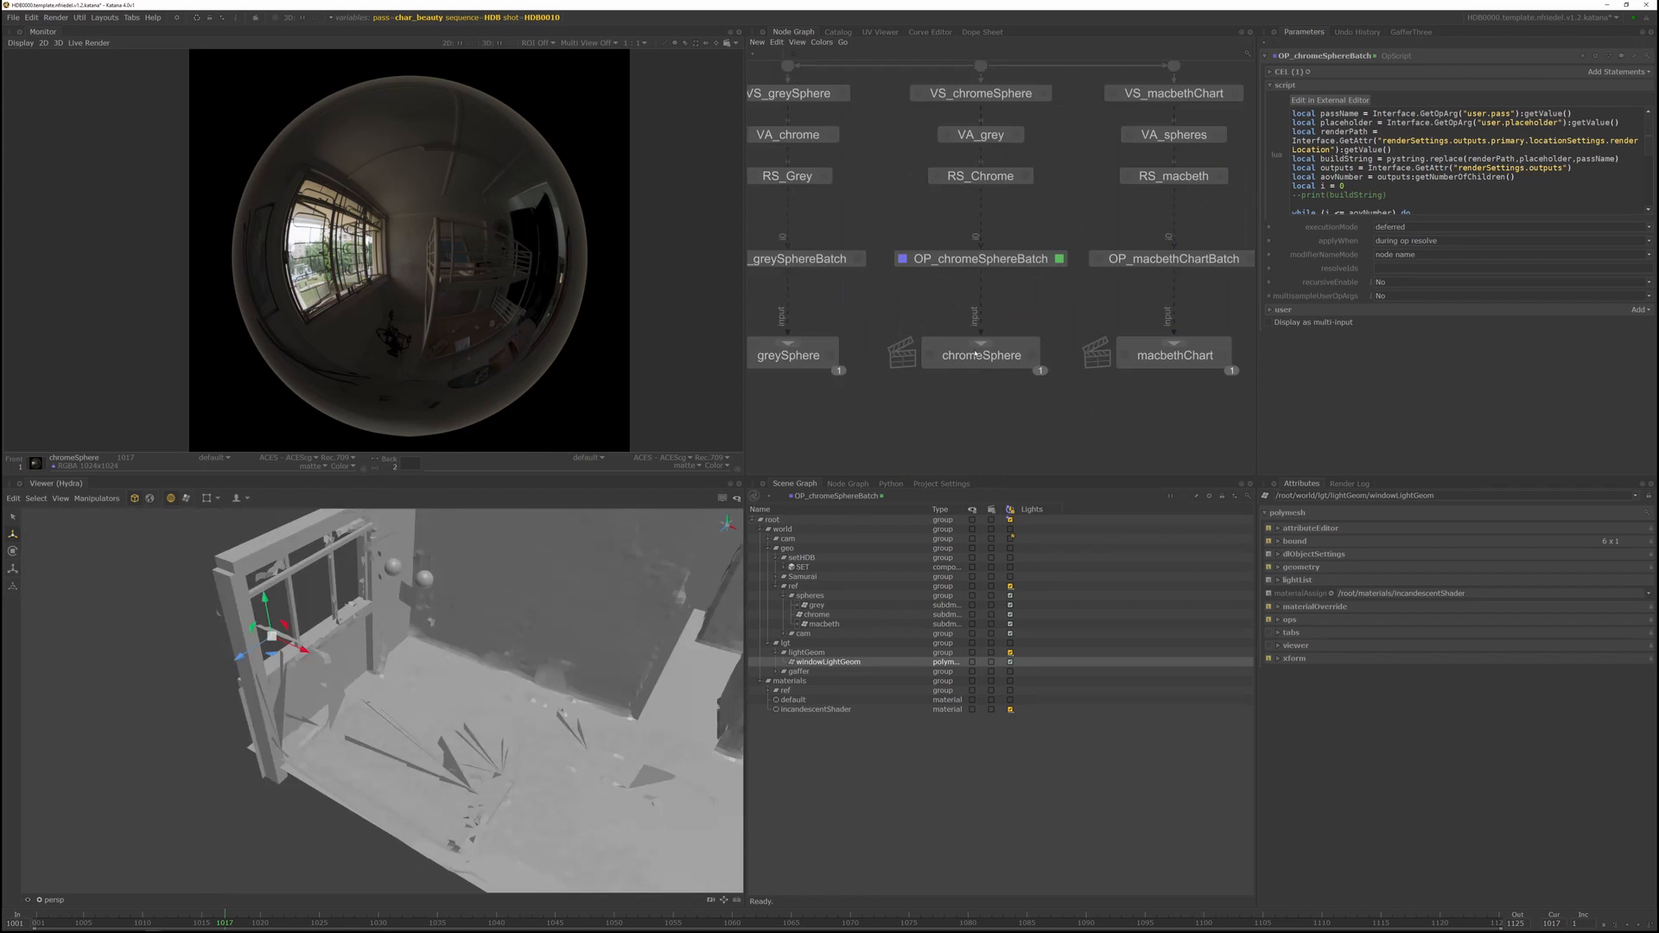
Start a live render from the chromeSphere render node
right_click(975, 354)
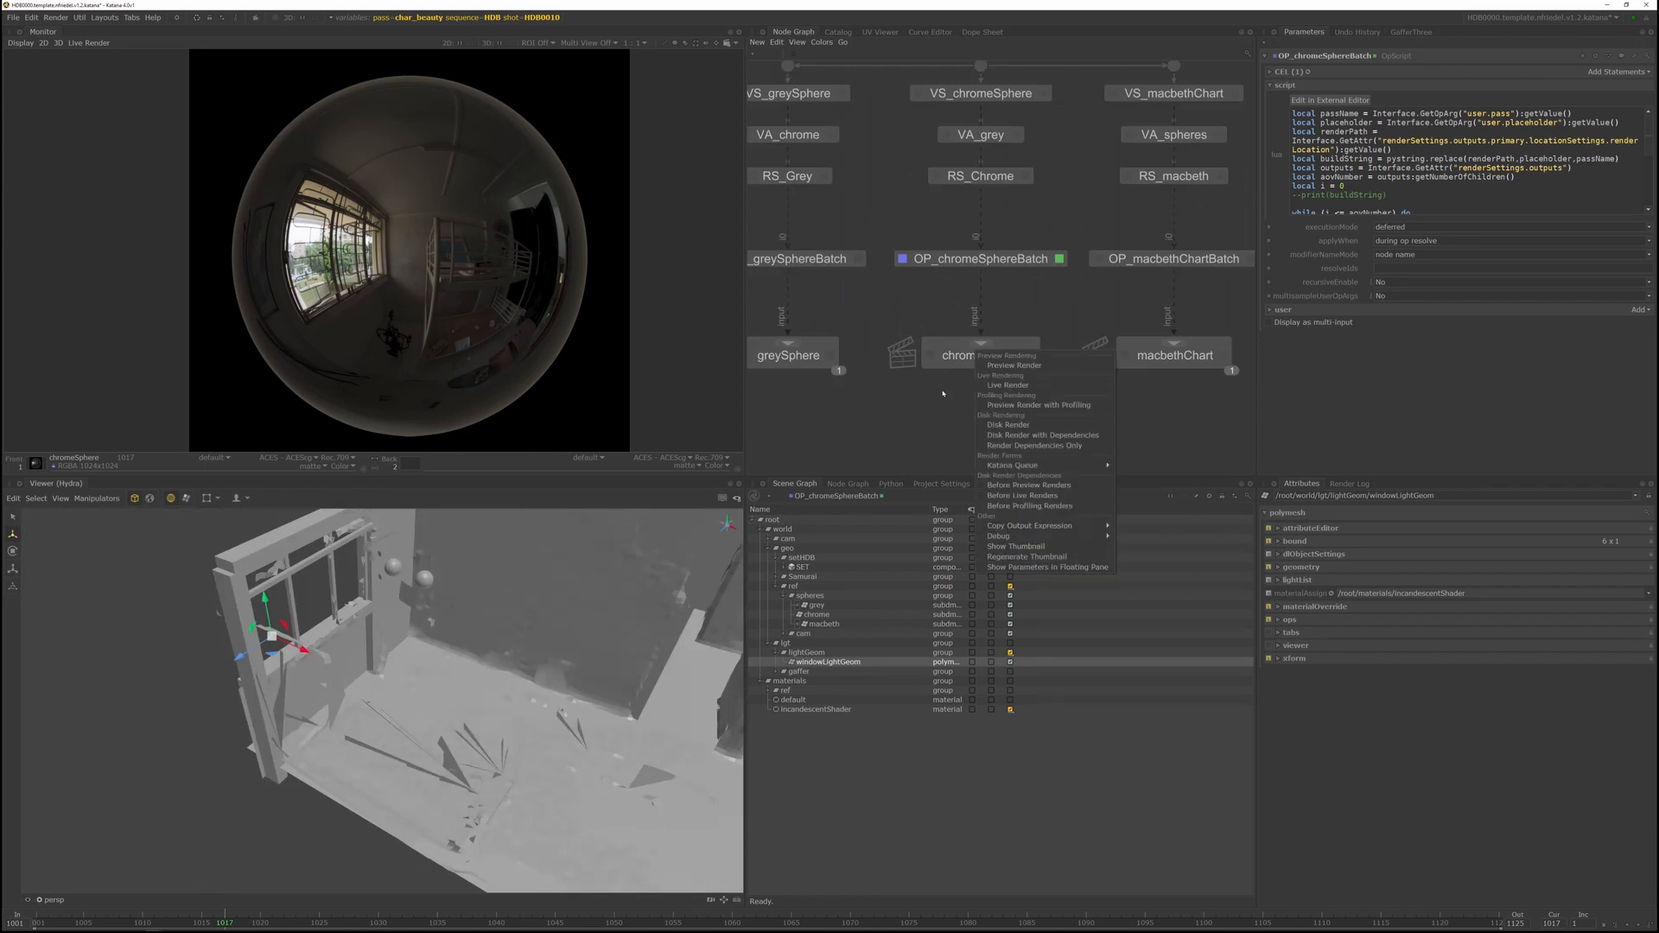
click(1015, 385)
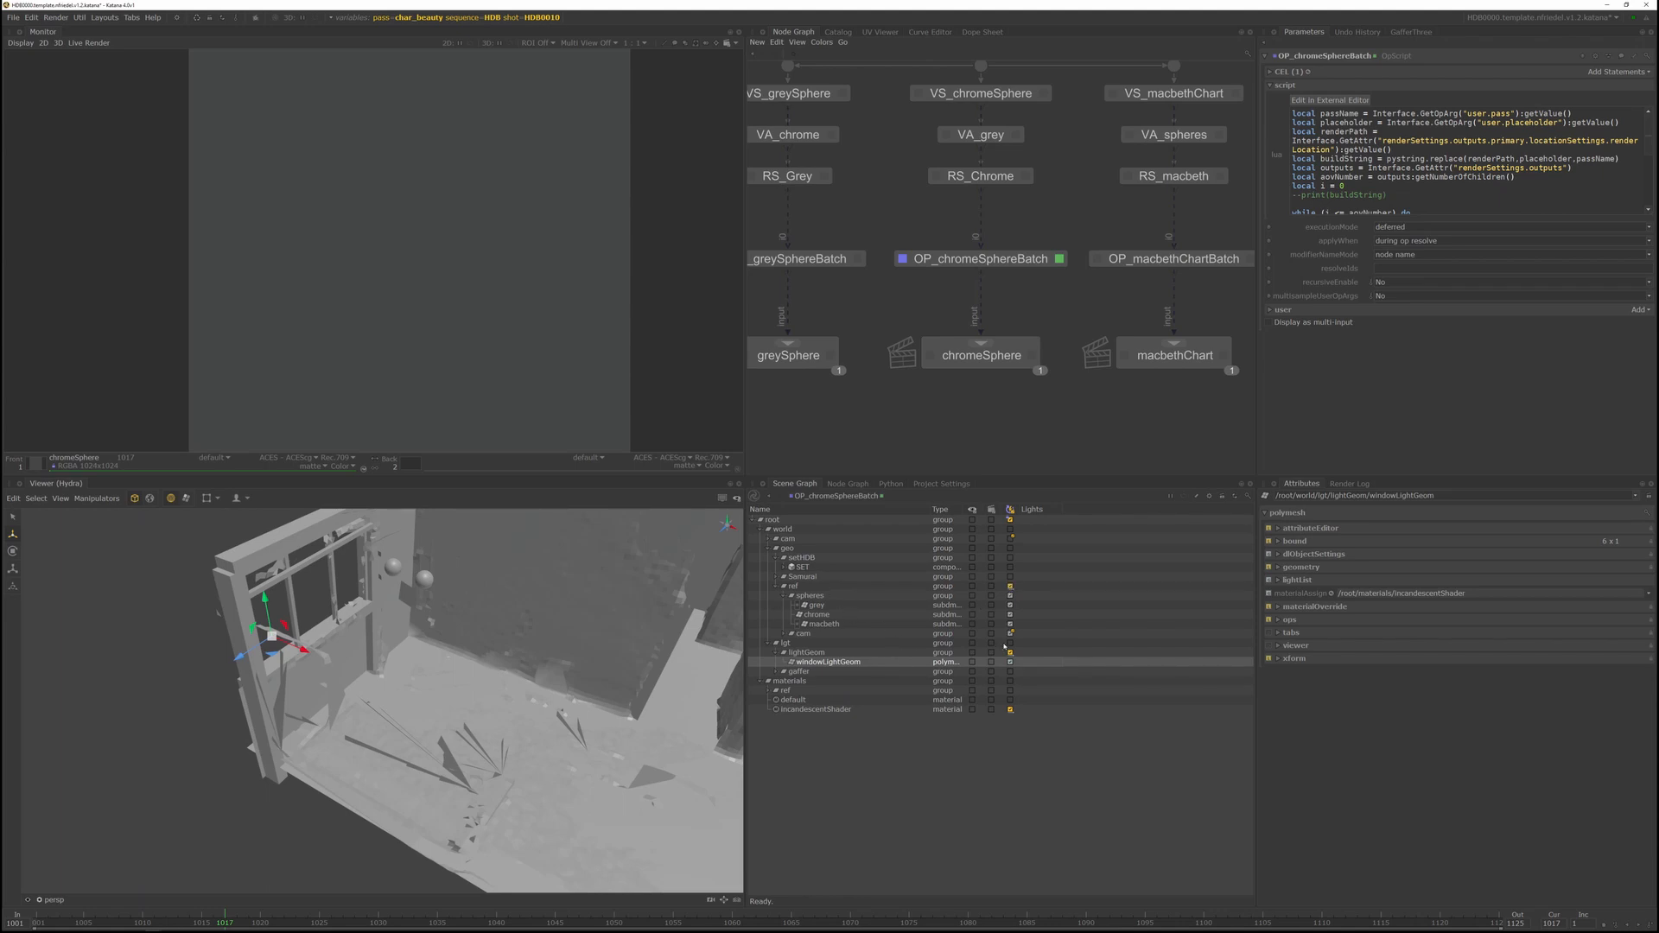
Rotate windowLightGeom upright to line up with the window opening, and activate the scale manipulator
alt+drag(484, 683, 354, 622)
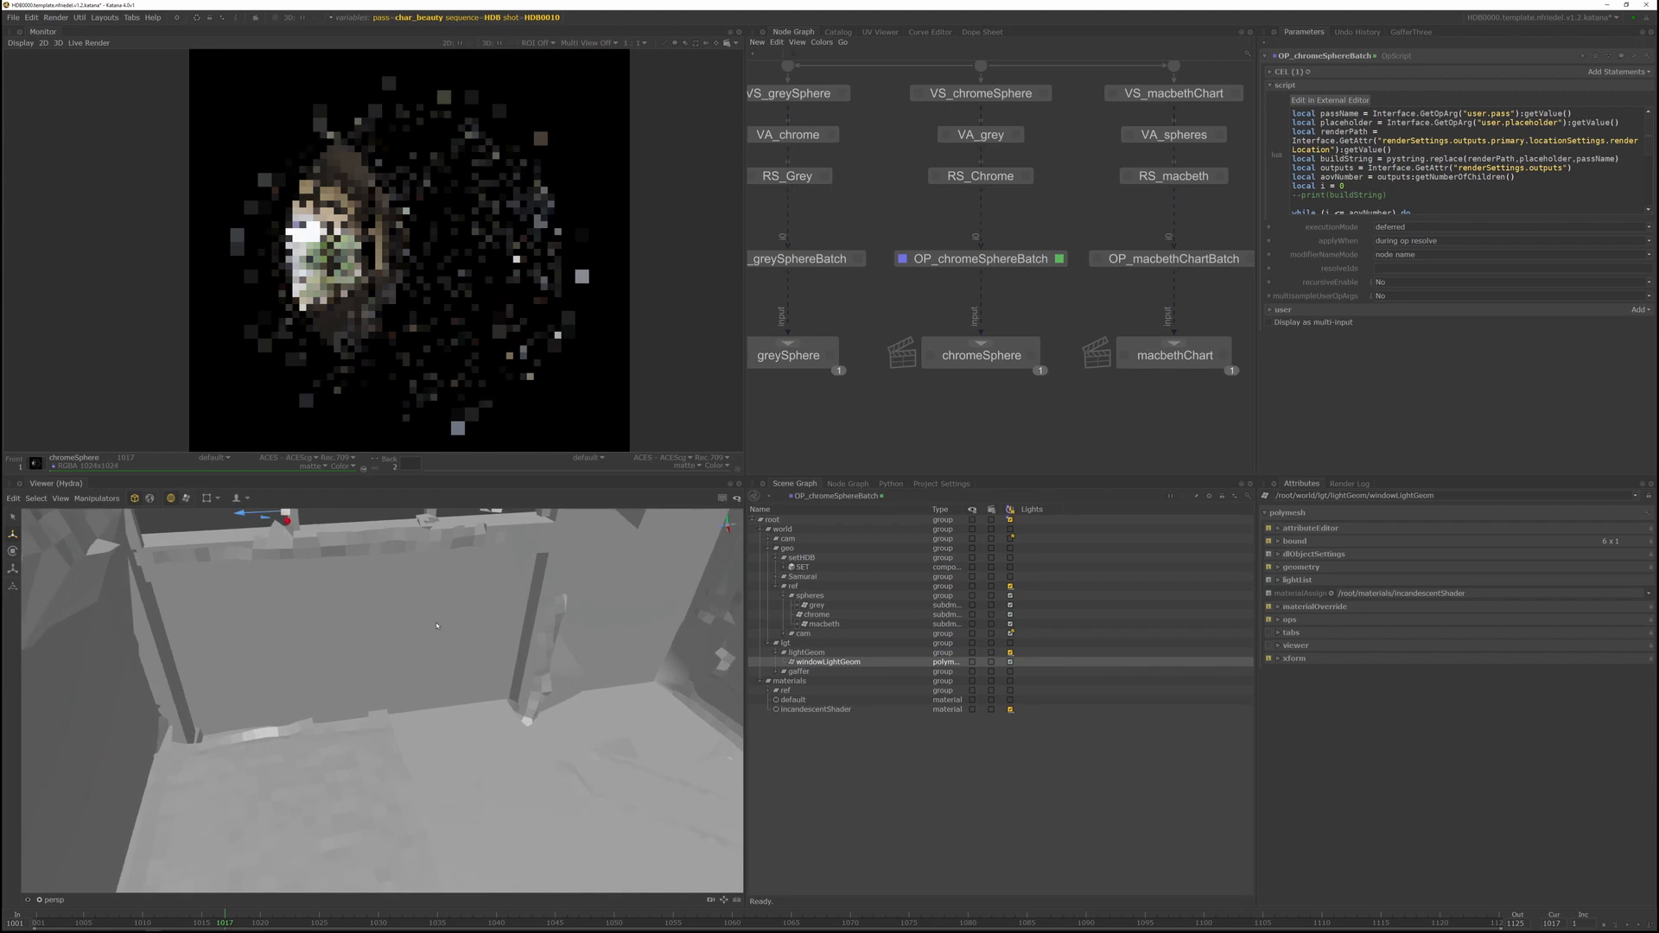
alt+middle_drag(354, 587, 403, 709)
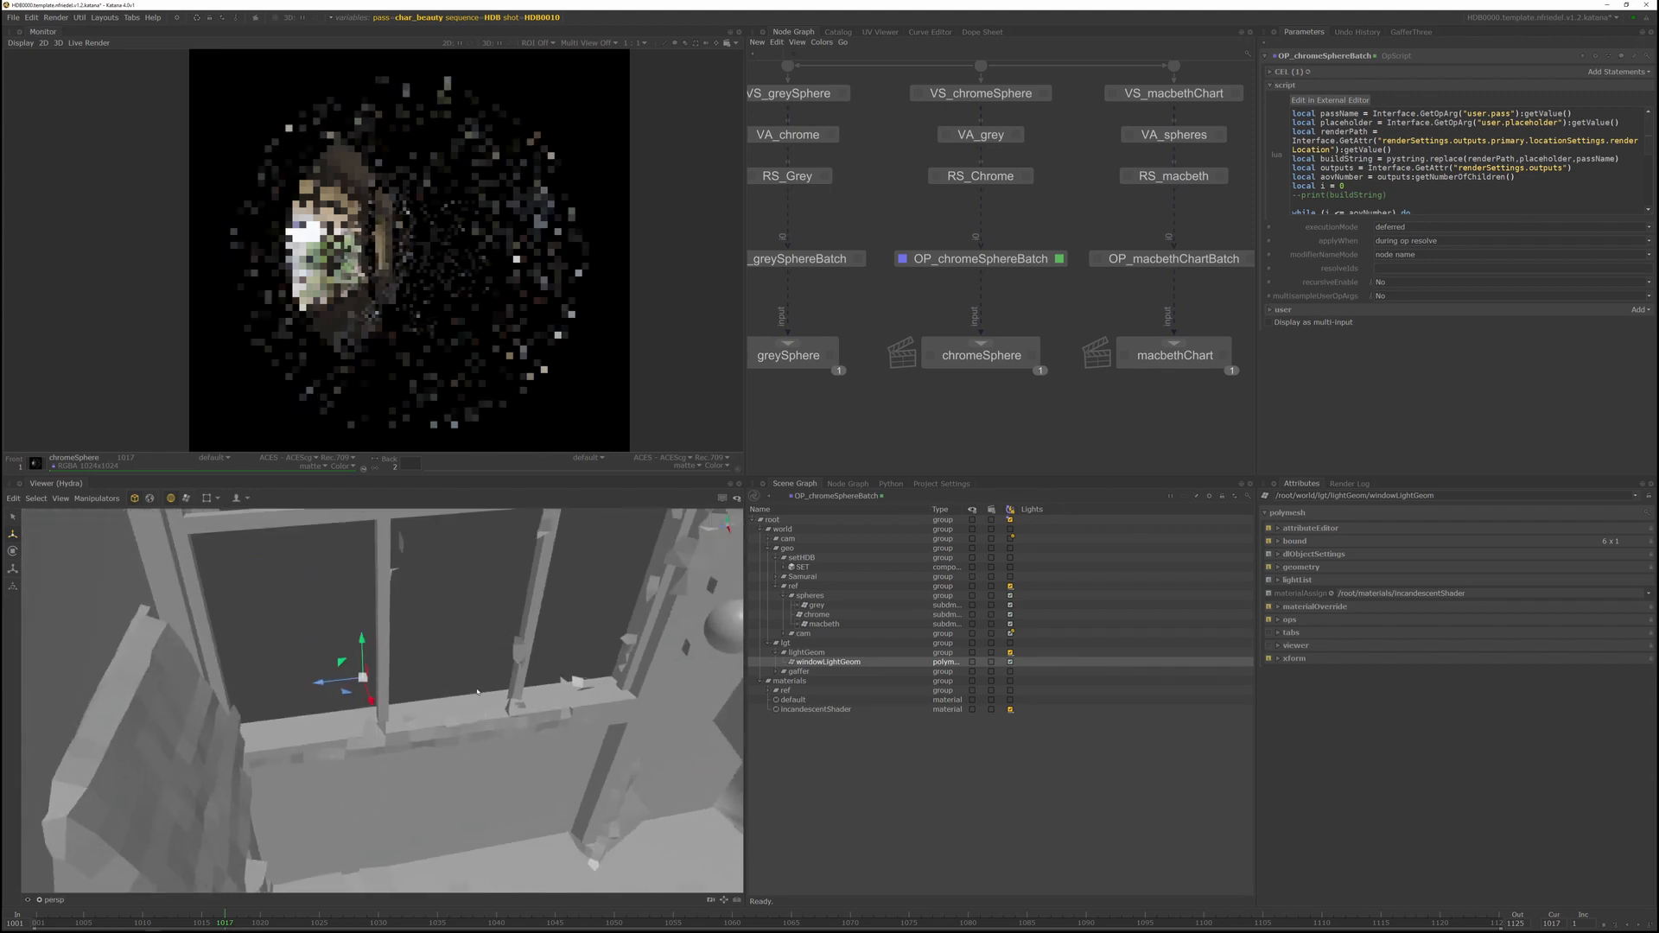
key(e)
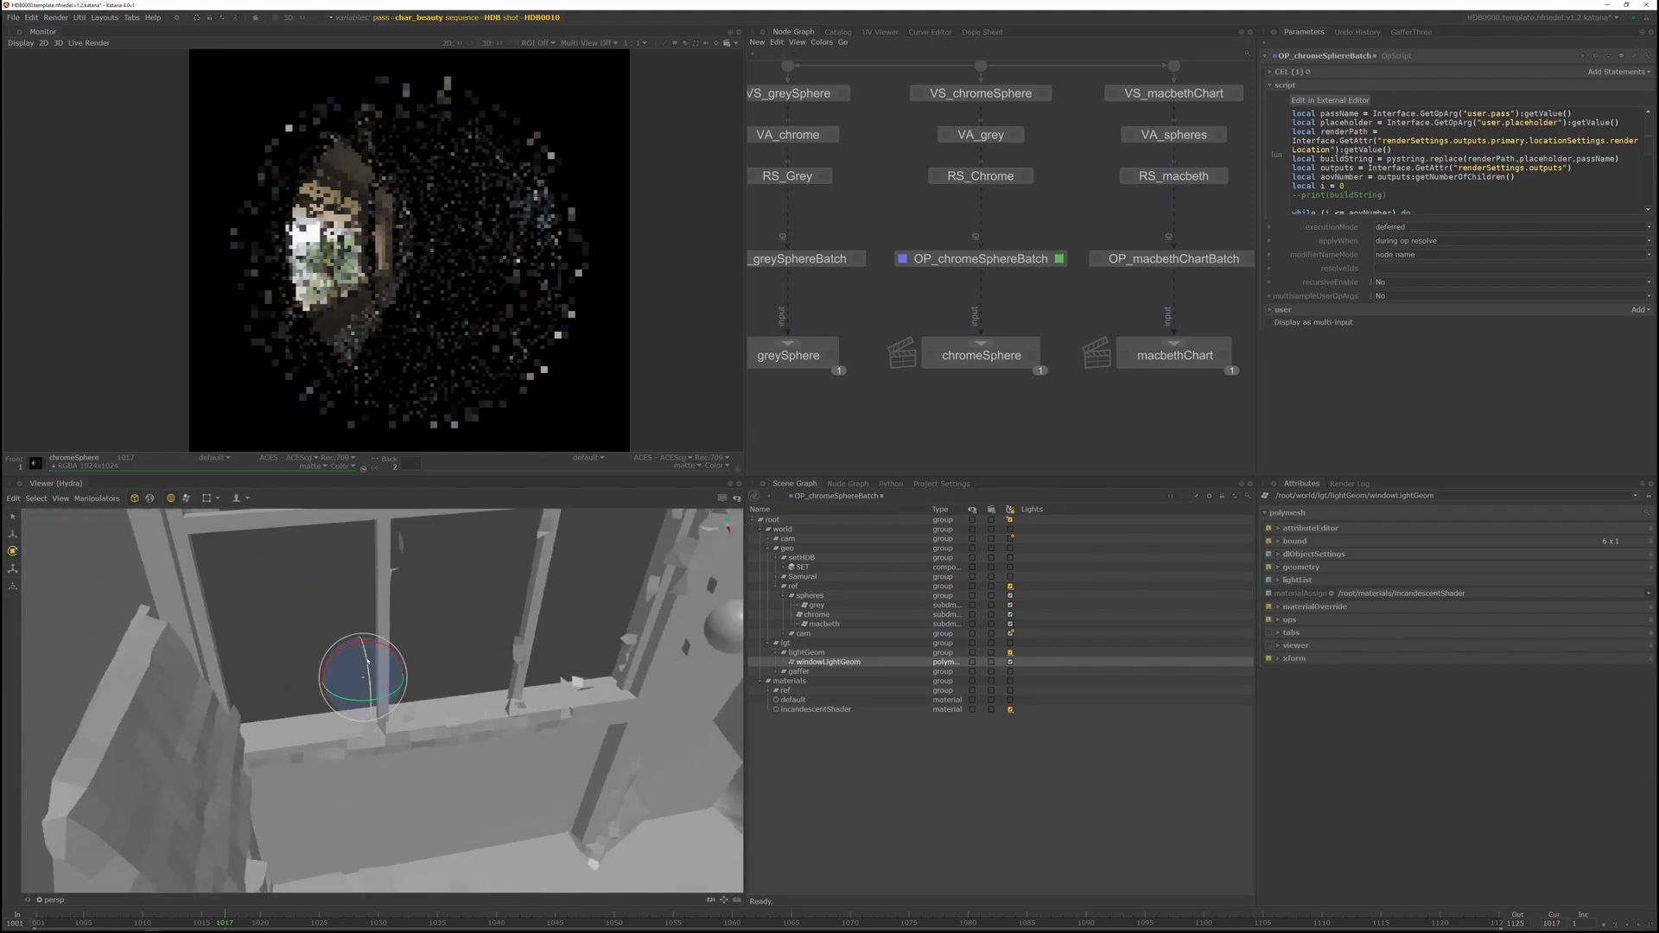
drag(366, 665, 377, 676)
key(w)
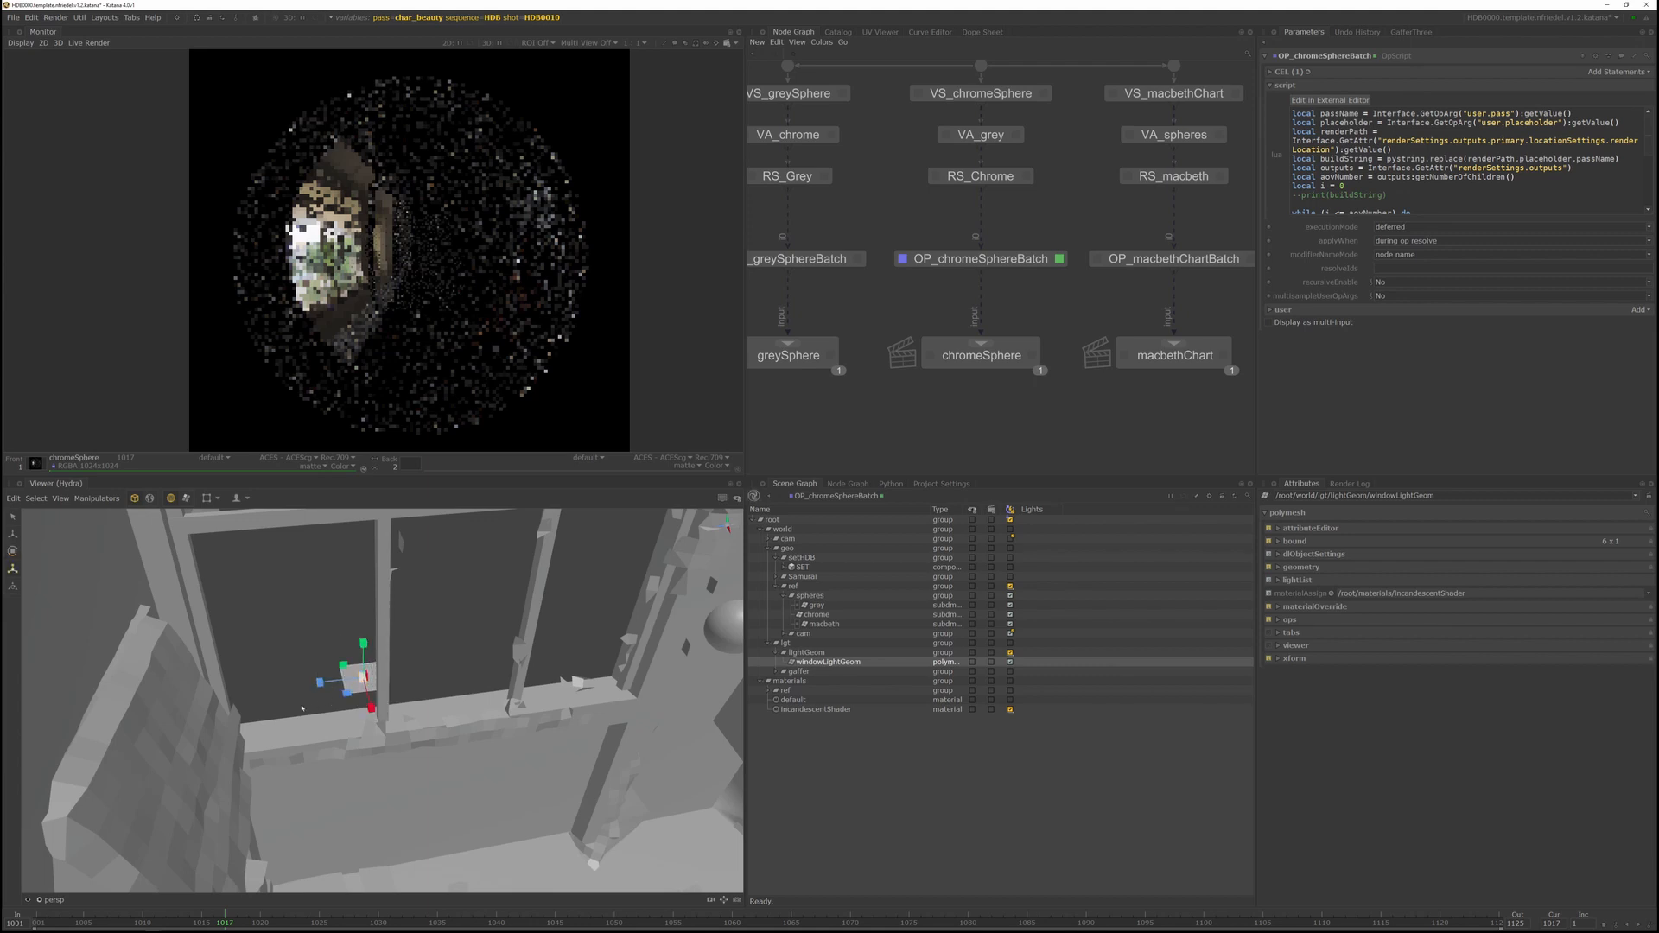
Scale windowLightGeom up uniformly at the window opening and activate the rotate manipulator
drag(364, 676, 371, 619)
key(e)
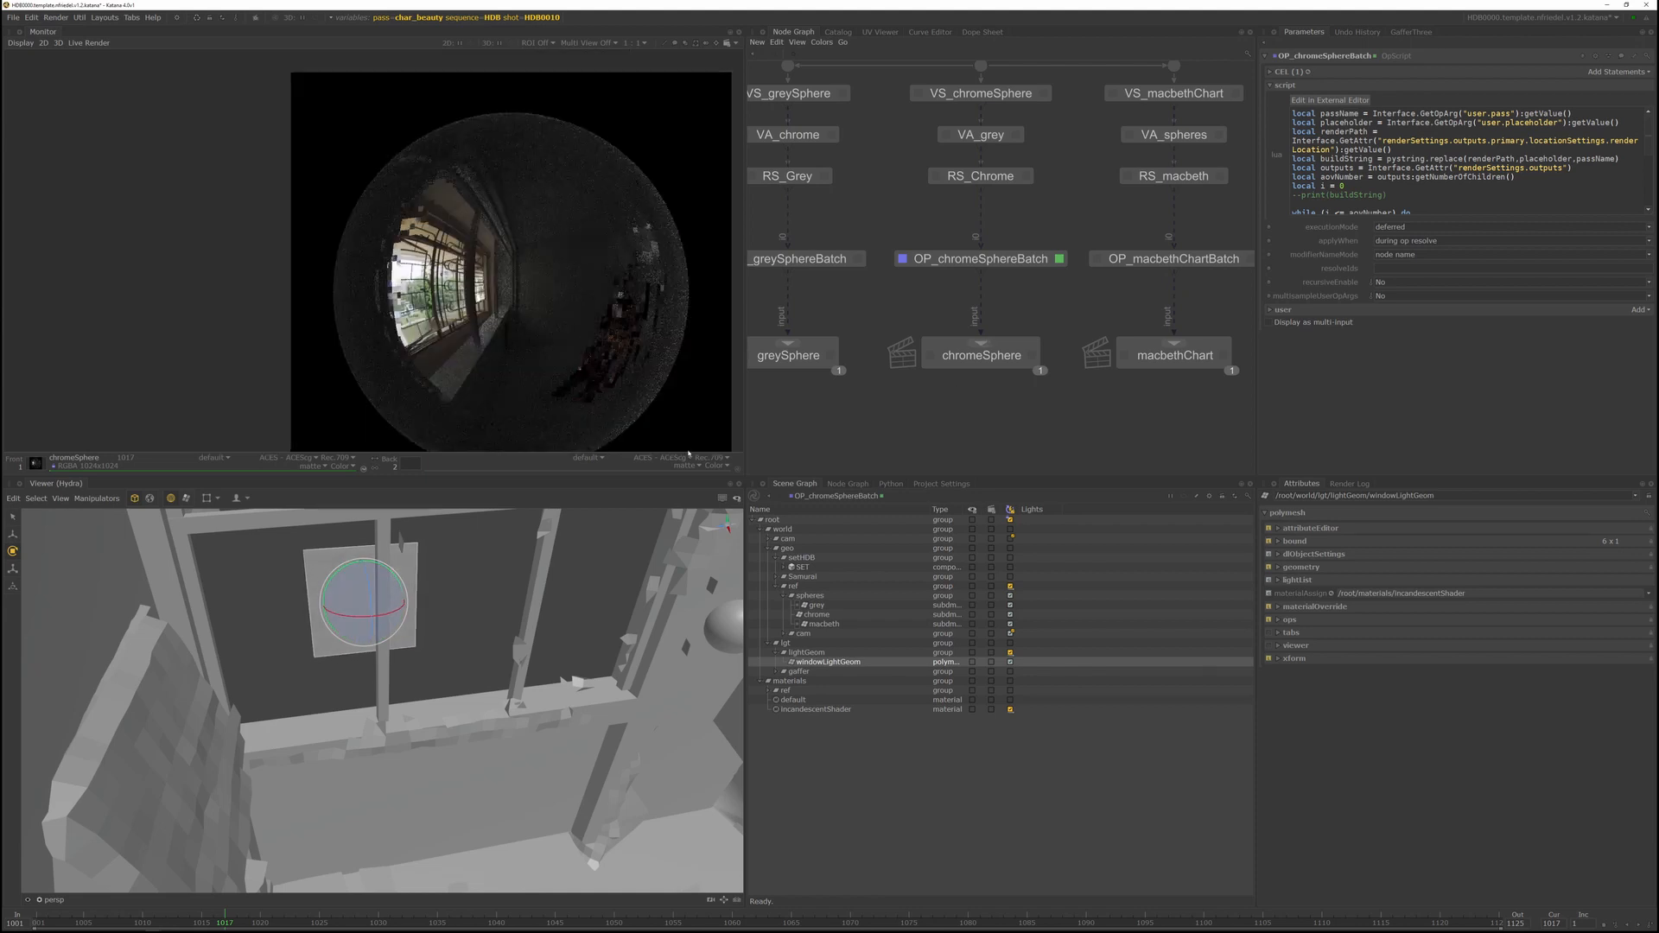
Re-enable the upper inner node of the VEG group in Shot Work to unload the room set from the scene
scroll(1057, 323, down, 5)
scroll(1129, 216, up, 6)
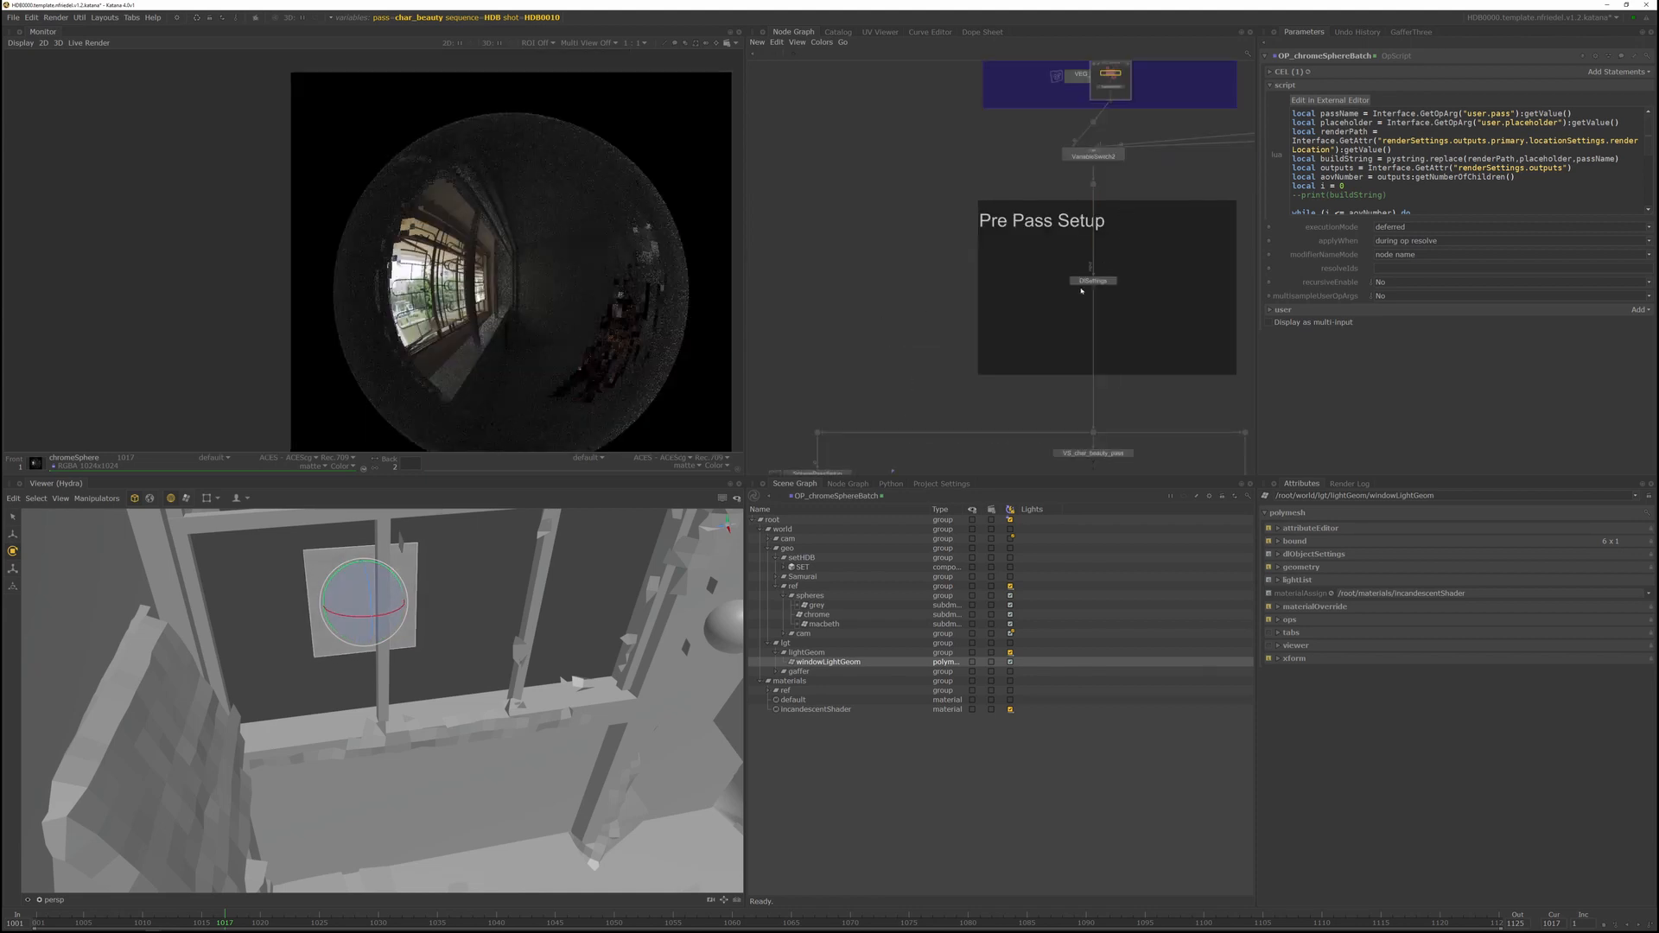
scroll(1129, 216, down, 3)
middle_drag(608, 384, 521, 353)
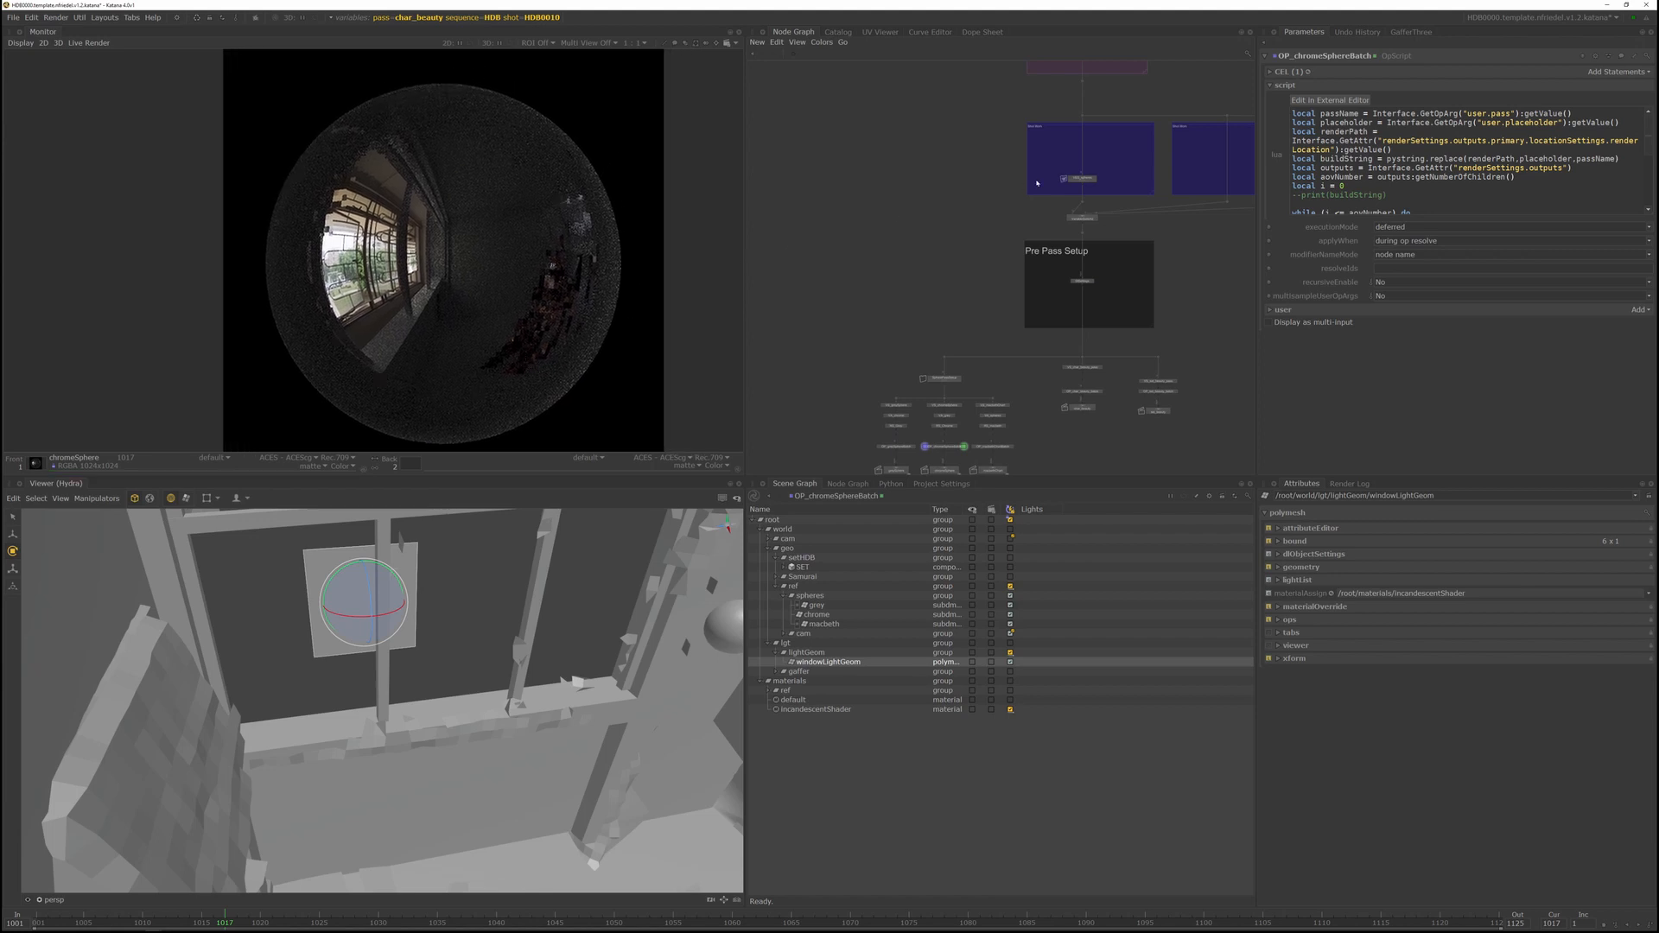
scroll(1087, 182, up, 5)
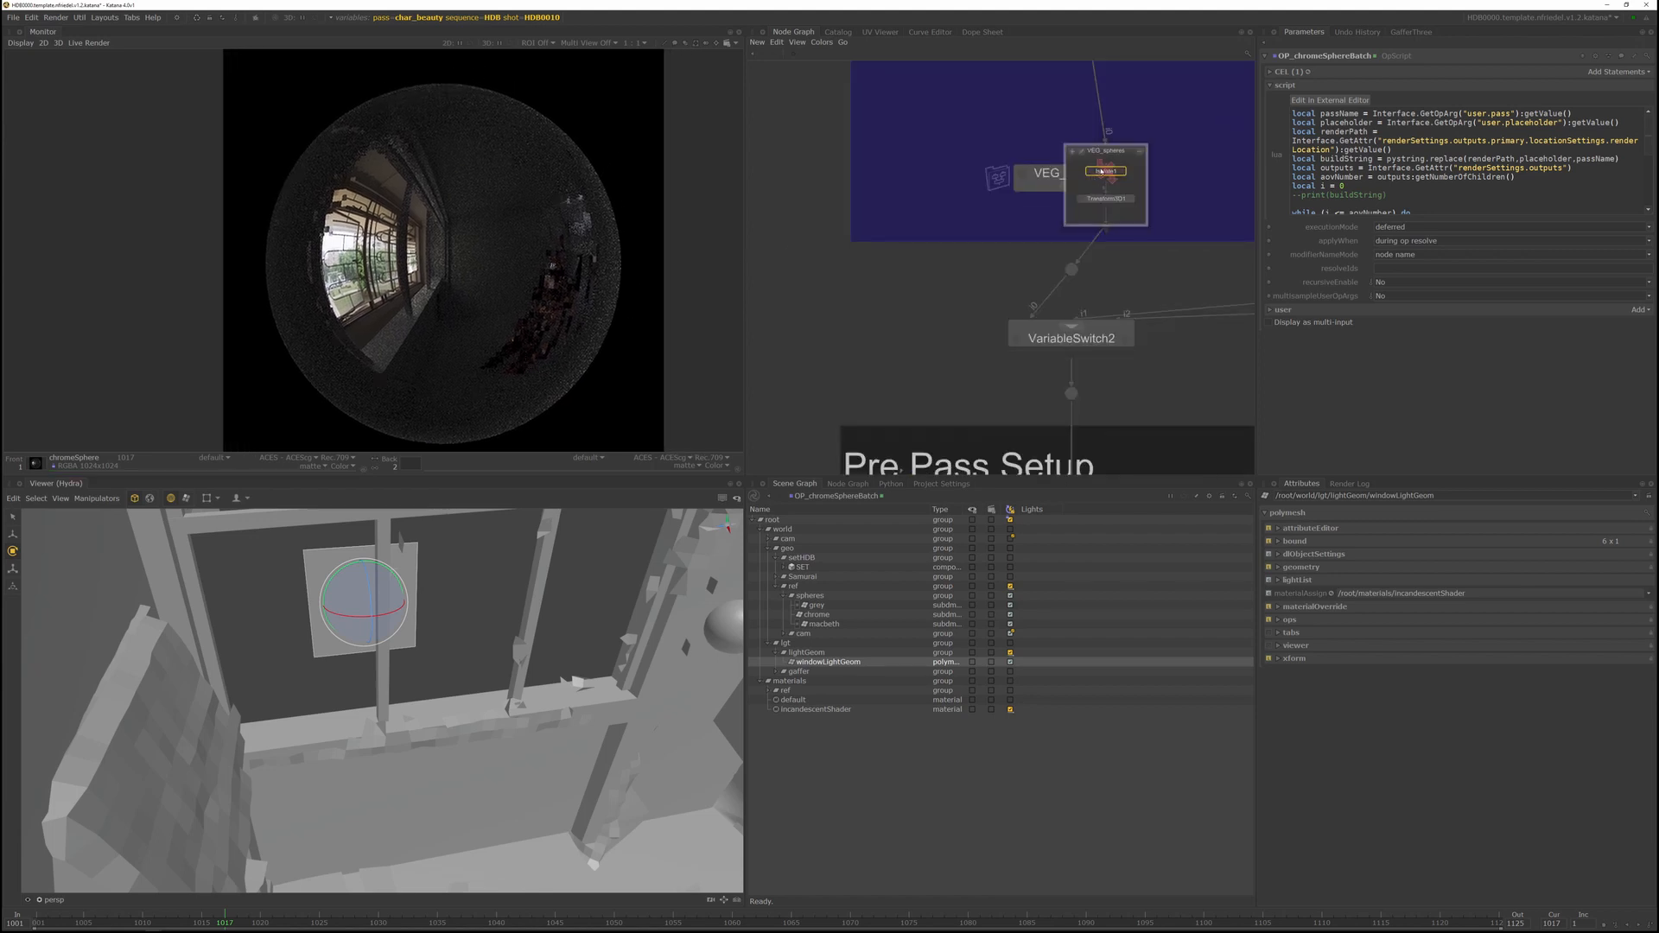
key(d)
middle_drag(985, 330, 1045, 64)
middle_drag(925, 360, 993, 52)
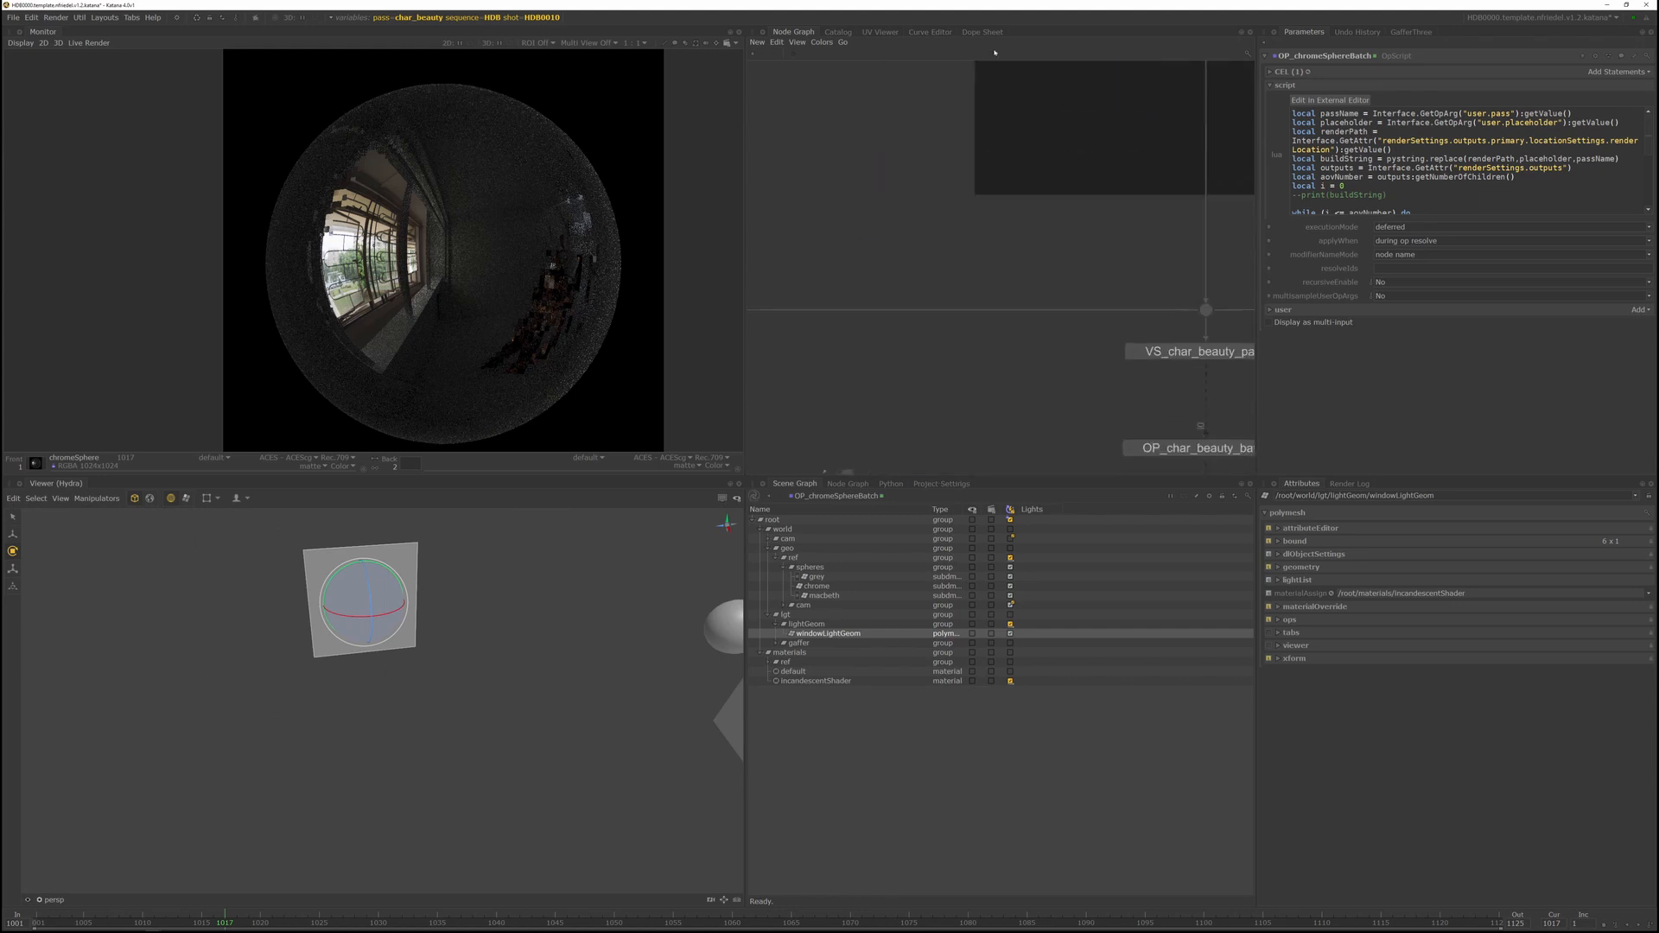
Start a live render from the chromeSphere render node without the room set
scroll(981, 103, down, 5)
scroll(907, 232, up, 5)
right_click(913, 390)
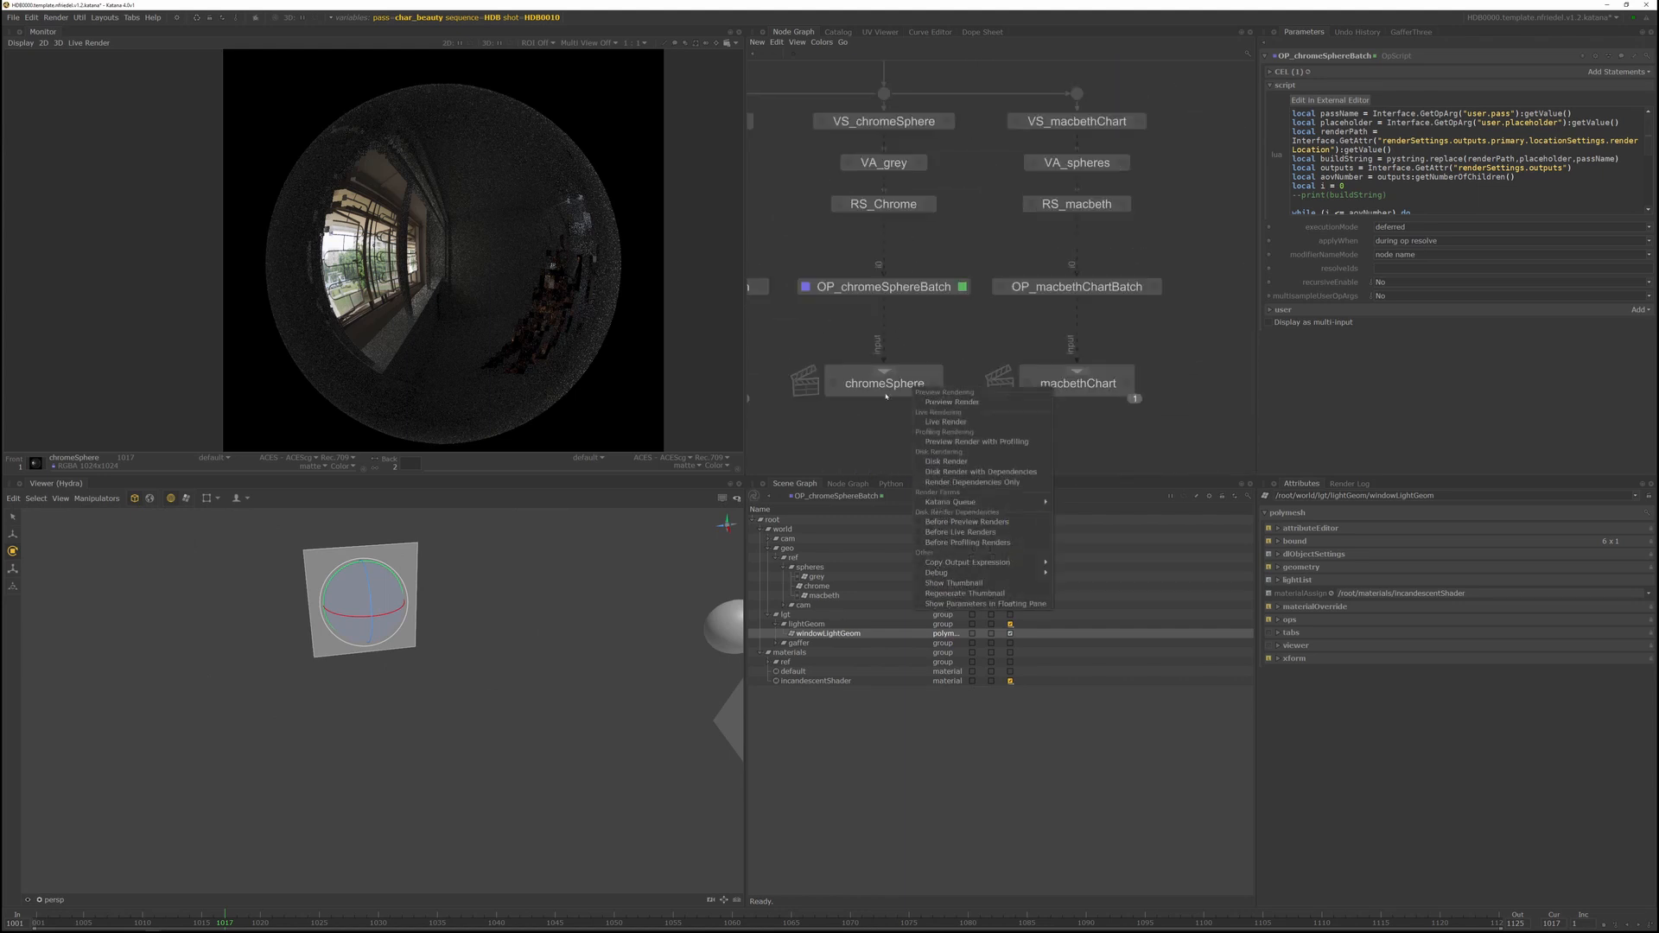
click(992, 416)
Disable the VEG group's upper inner node again so the room set loads in the viewer
scroll(972, 205, down, 5)
middle_drag(971, 209, 917, 446)
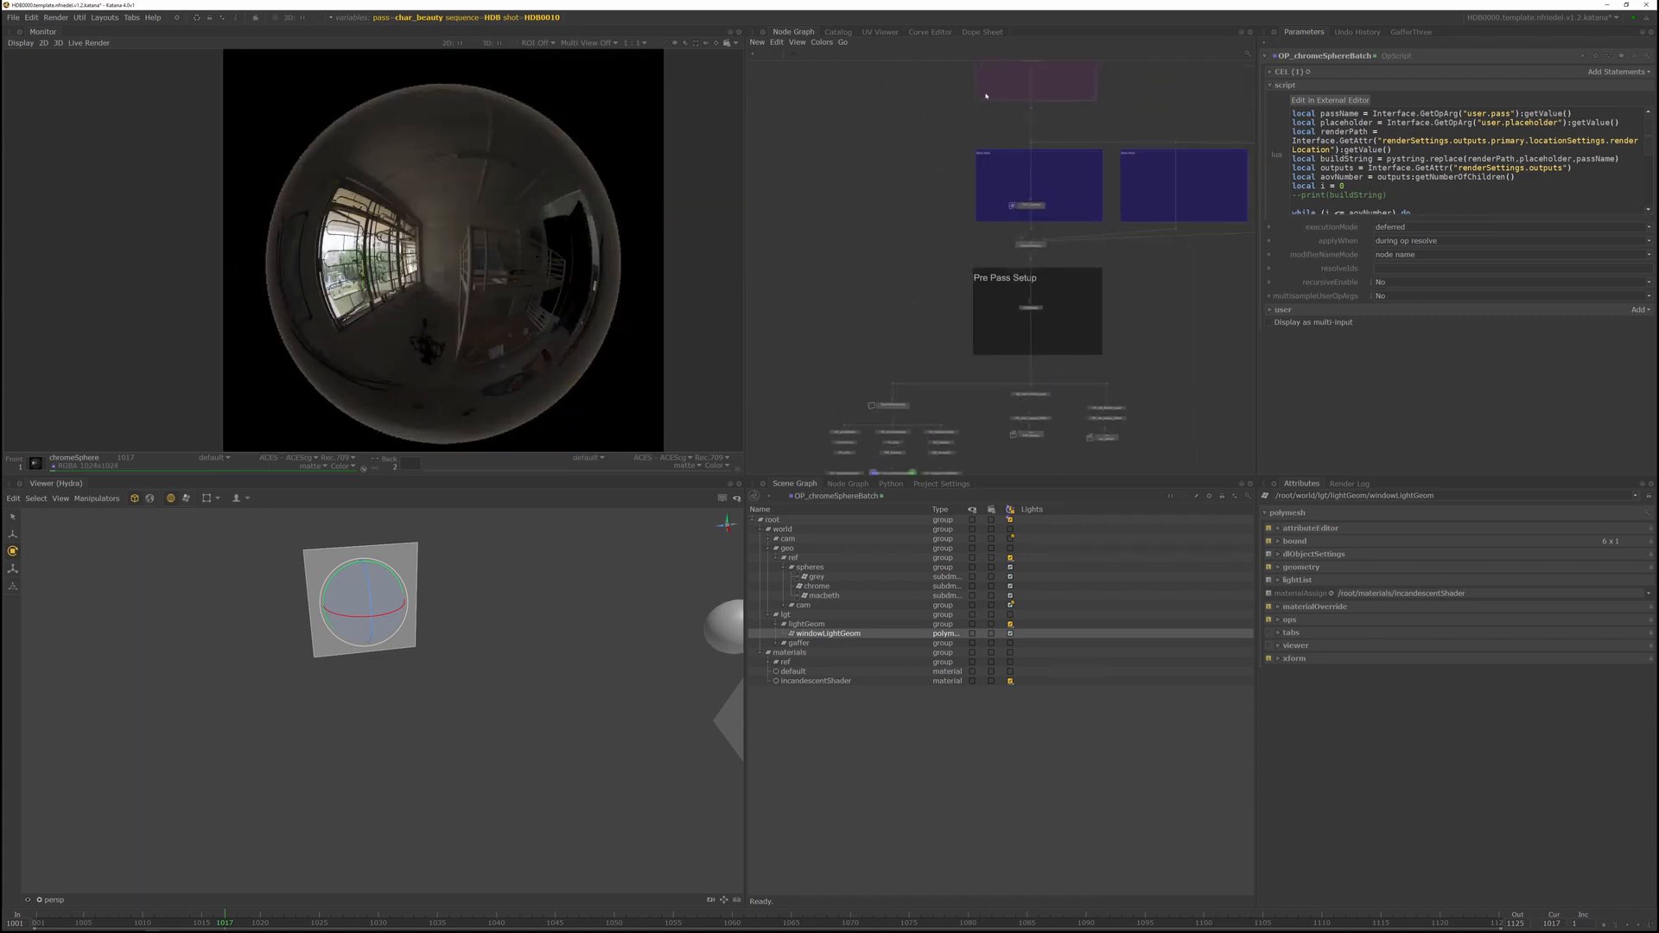
scroll(994, 158, up, 5)
key(d)
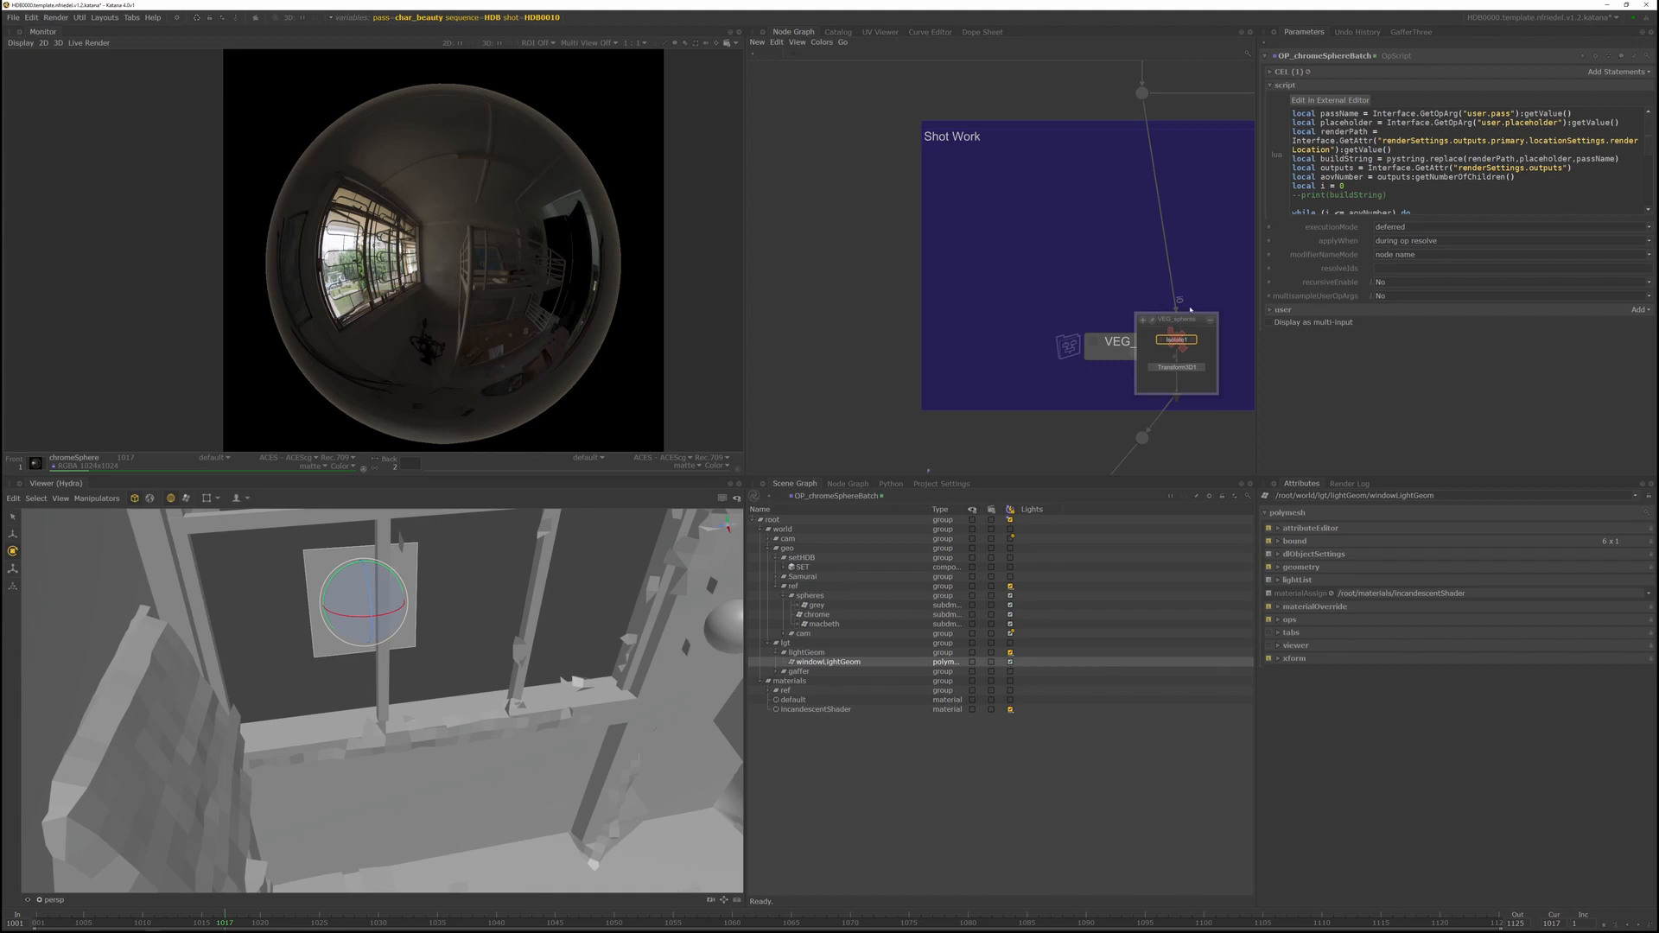
scroll(491, 313, down, 2)
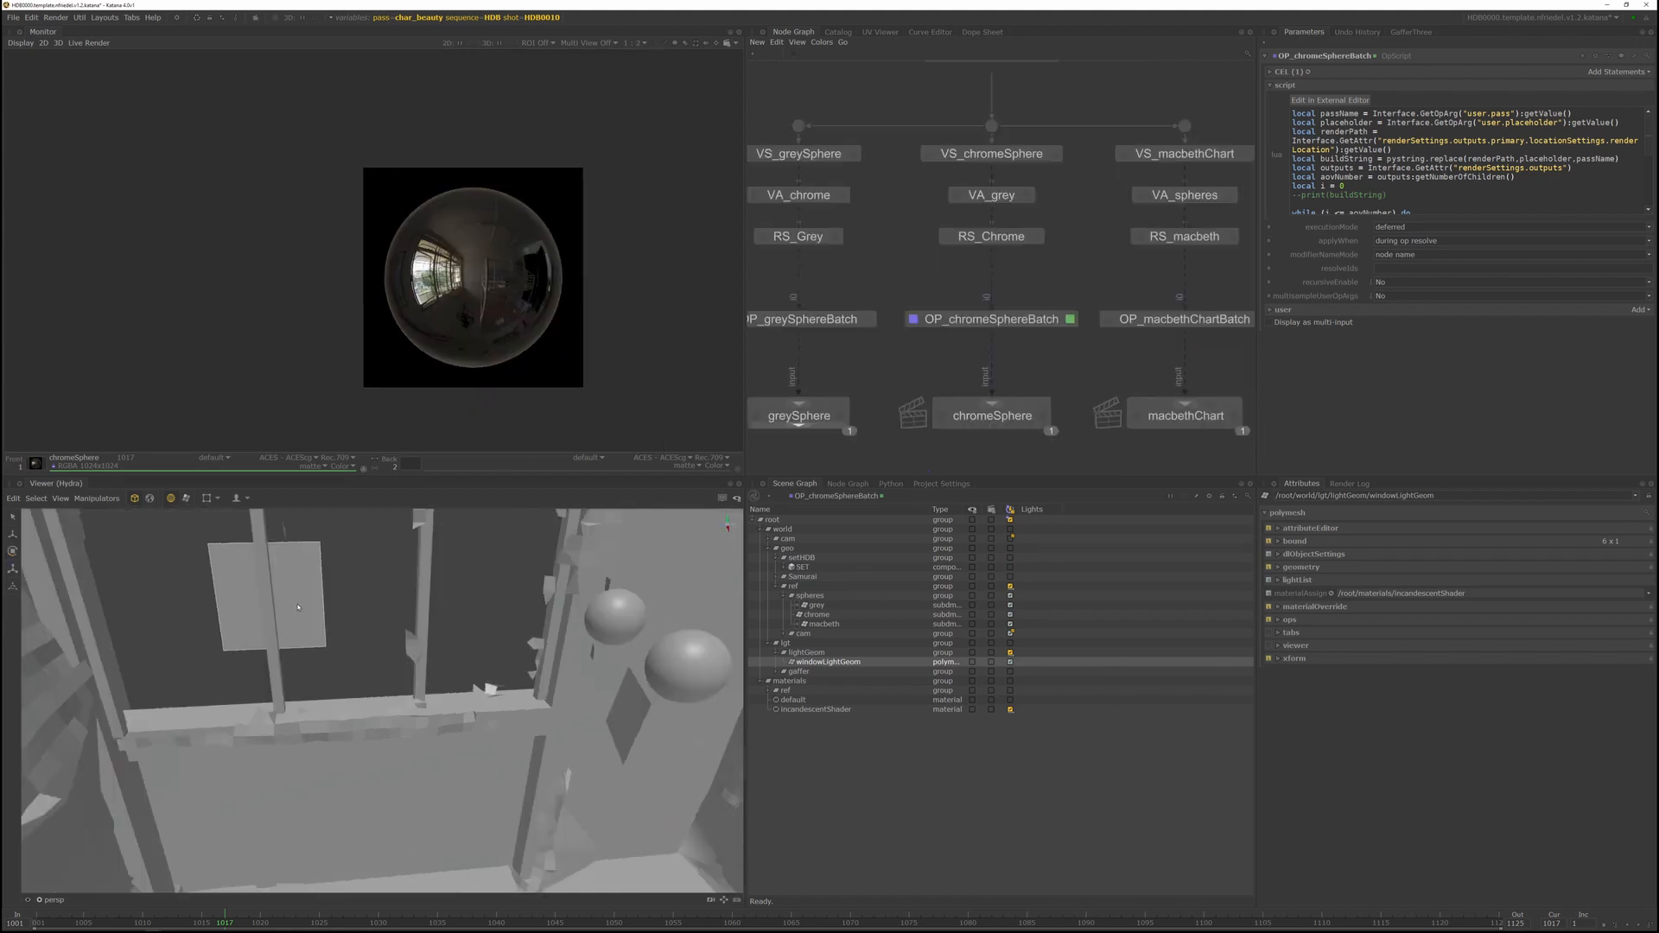
Move windowLightGeom sideways toward the middle of the window opening while watching the window's reflection in the live render
key(w)
scroll(441, 298, up, 2)
middle_drag(441, 298, 451, 327)
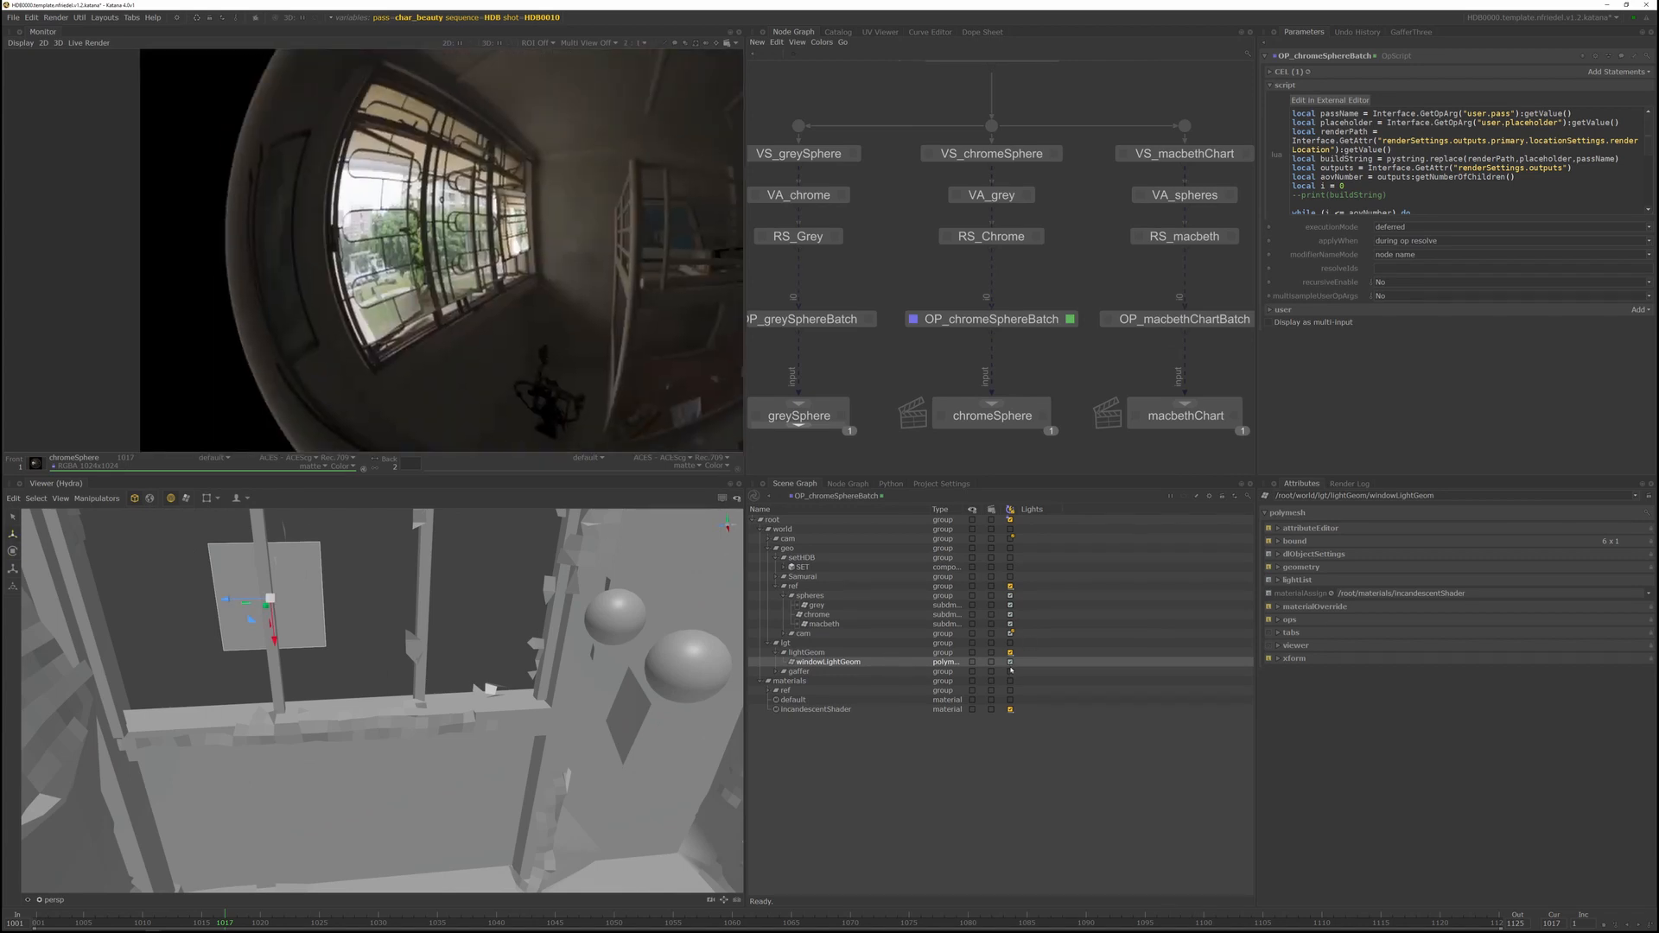
drag(229, 598, 296, 605)
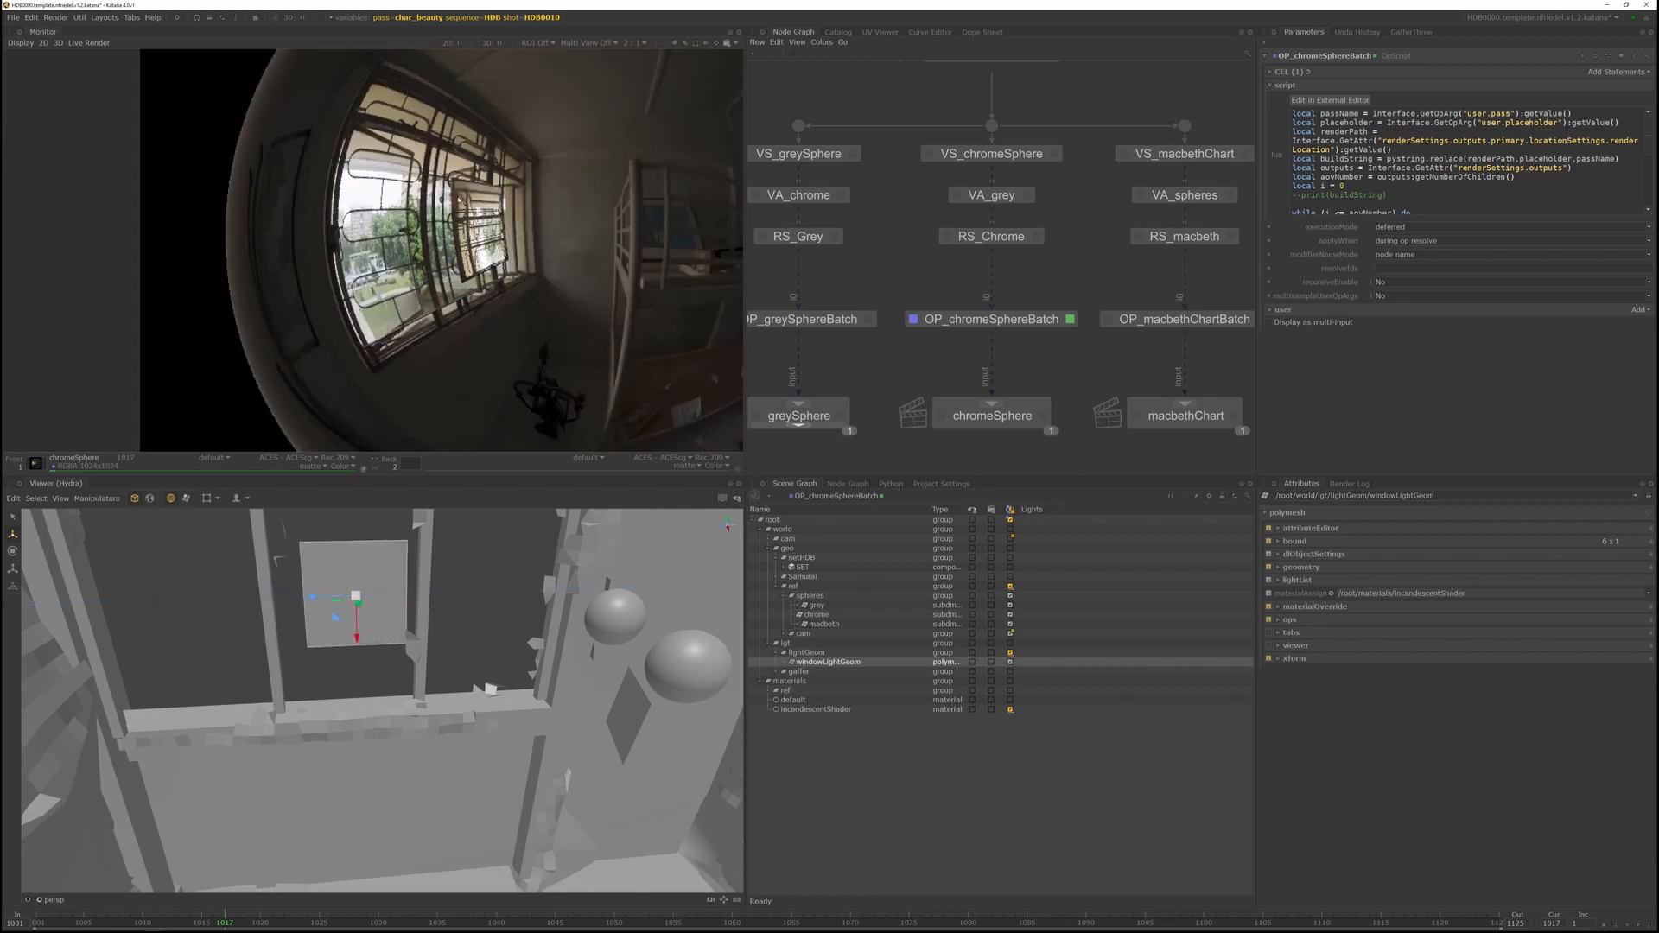
Rotate windowLightGeom so its texture turns upright and matches the orientation of the window in the chrome sphere render
scroll(484, 235, up, 3)
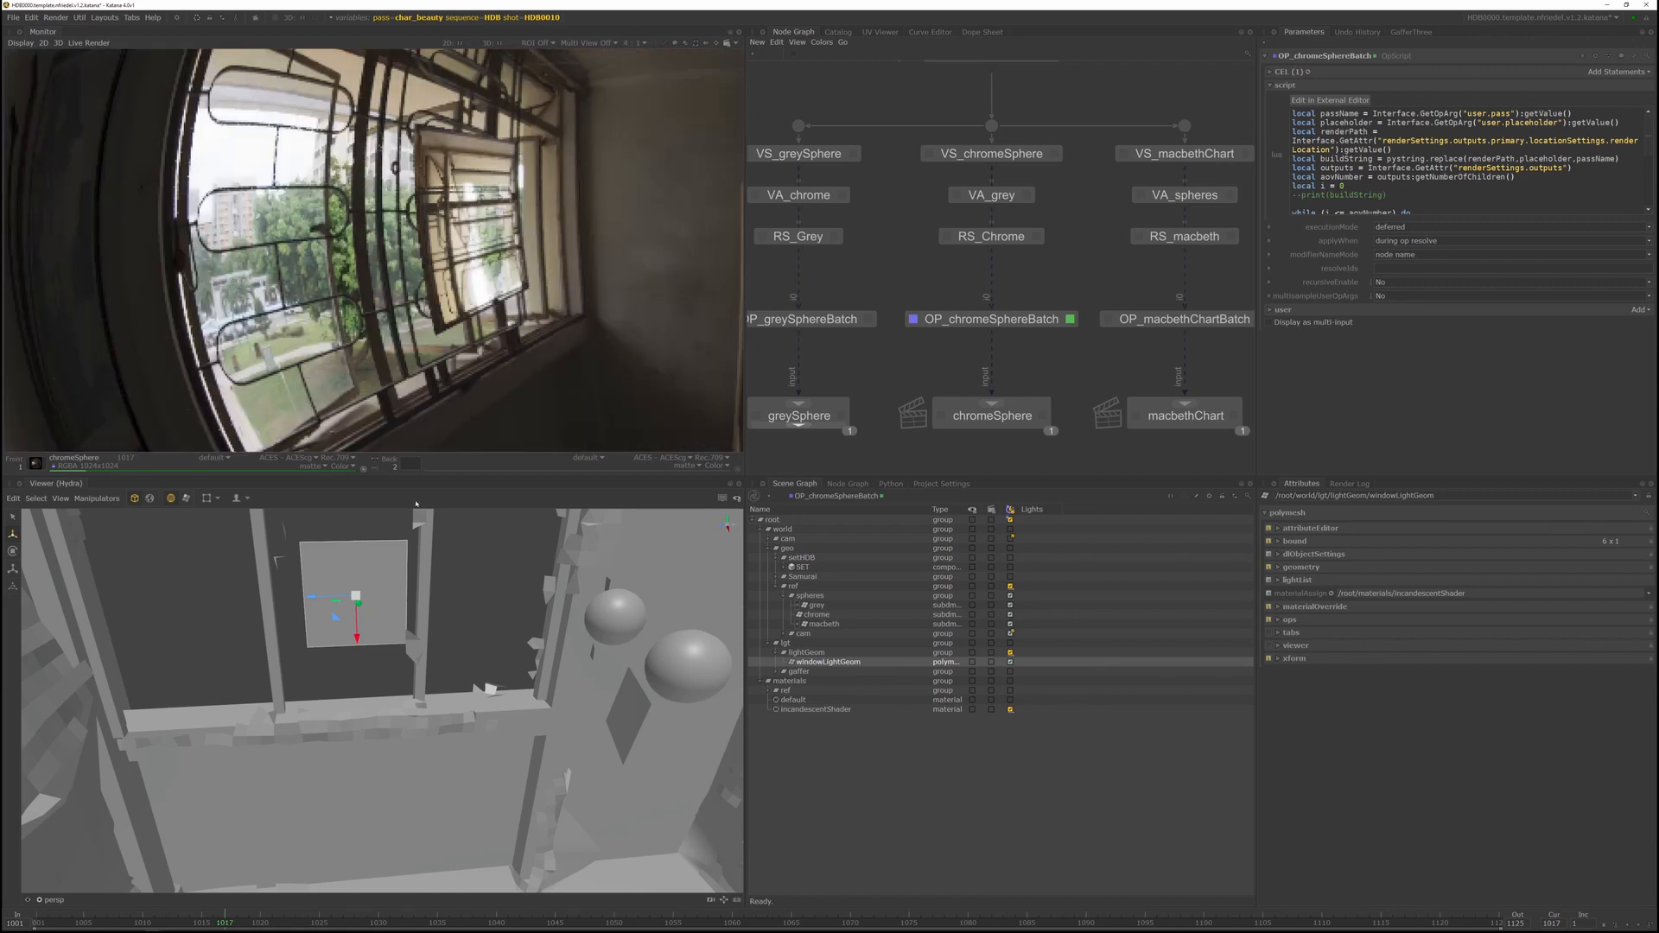
key(e)
drag(328, 564, 330, 629)
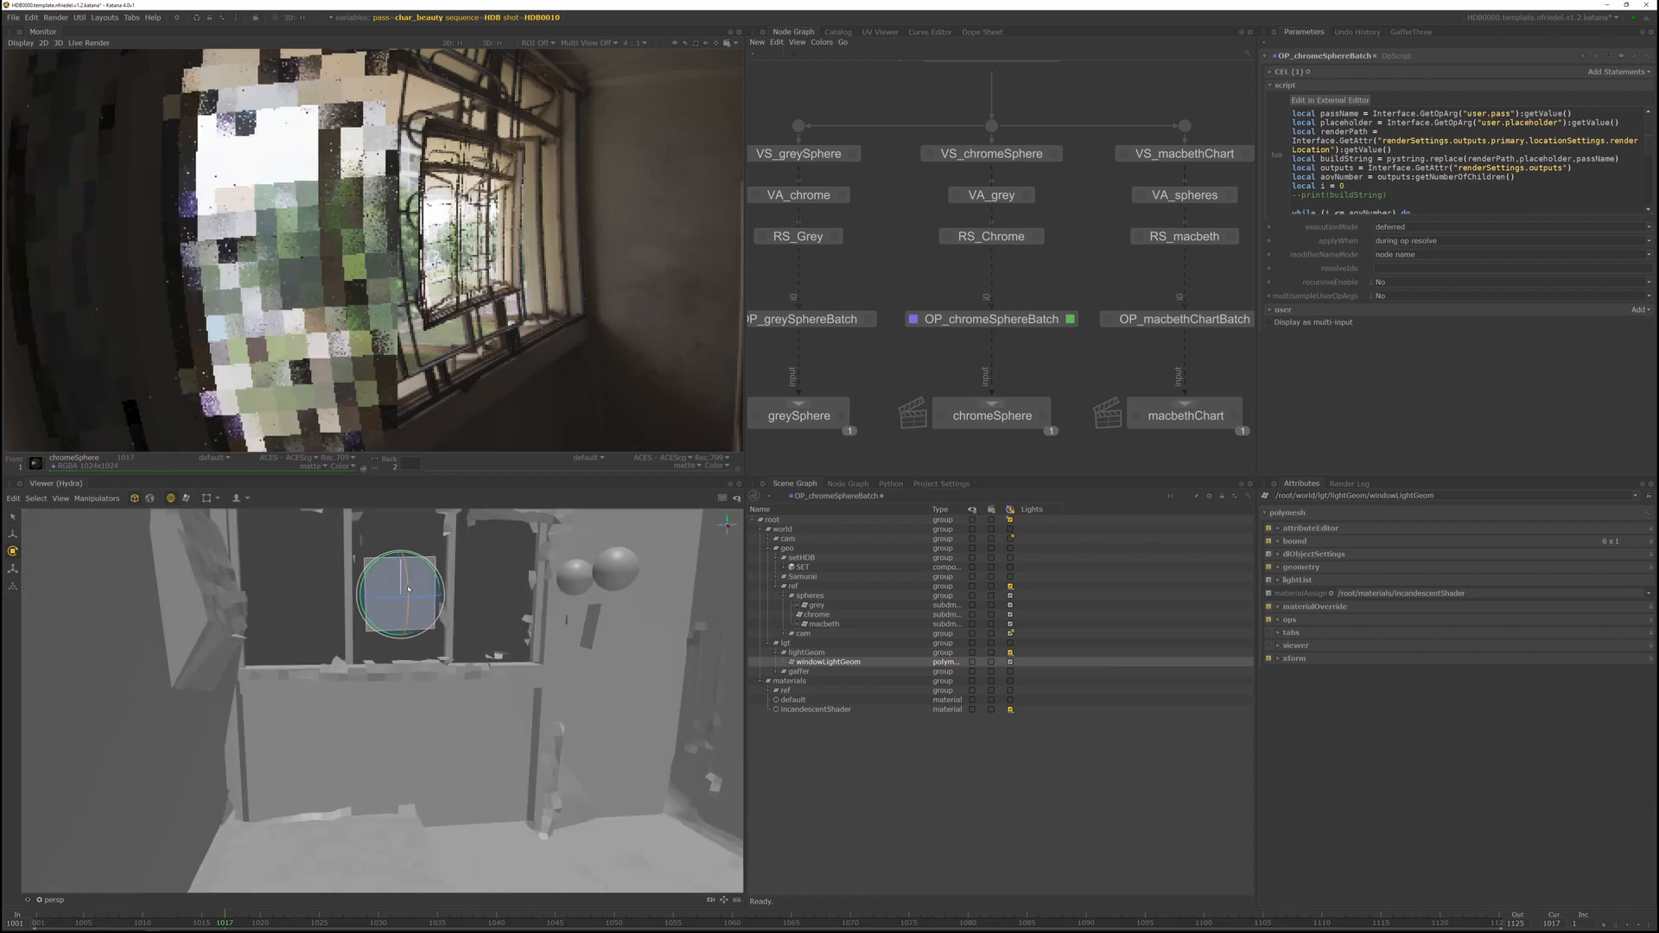
Scale windowLightGeom wider and taller to fill the whole window opening of the room set
key(w)
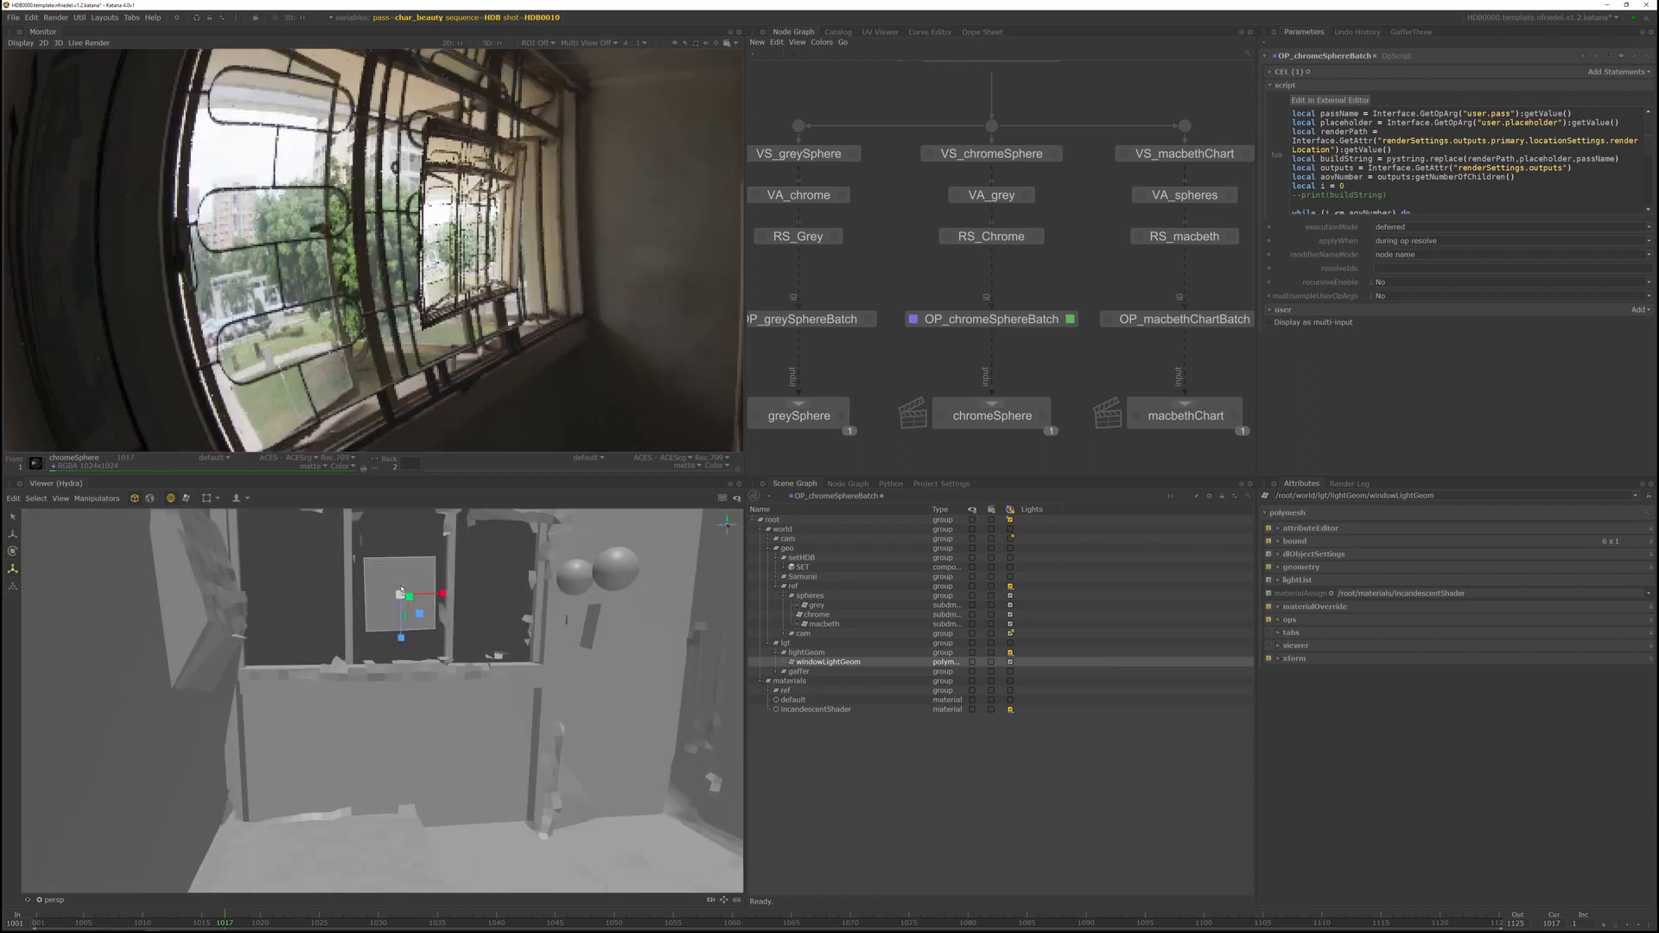
drag(443, 595, 574, 591)
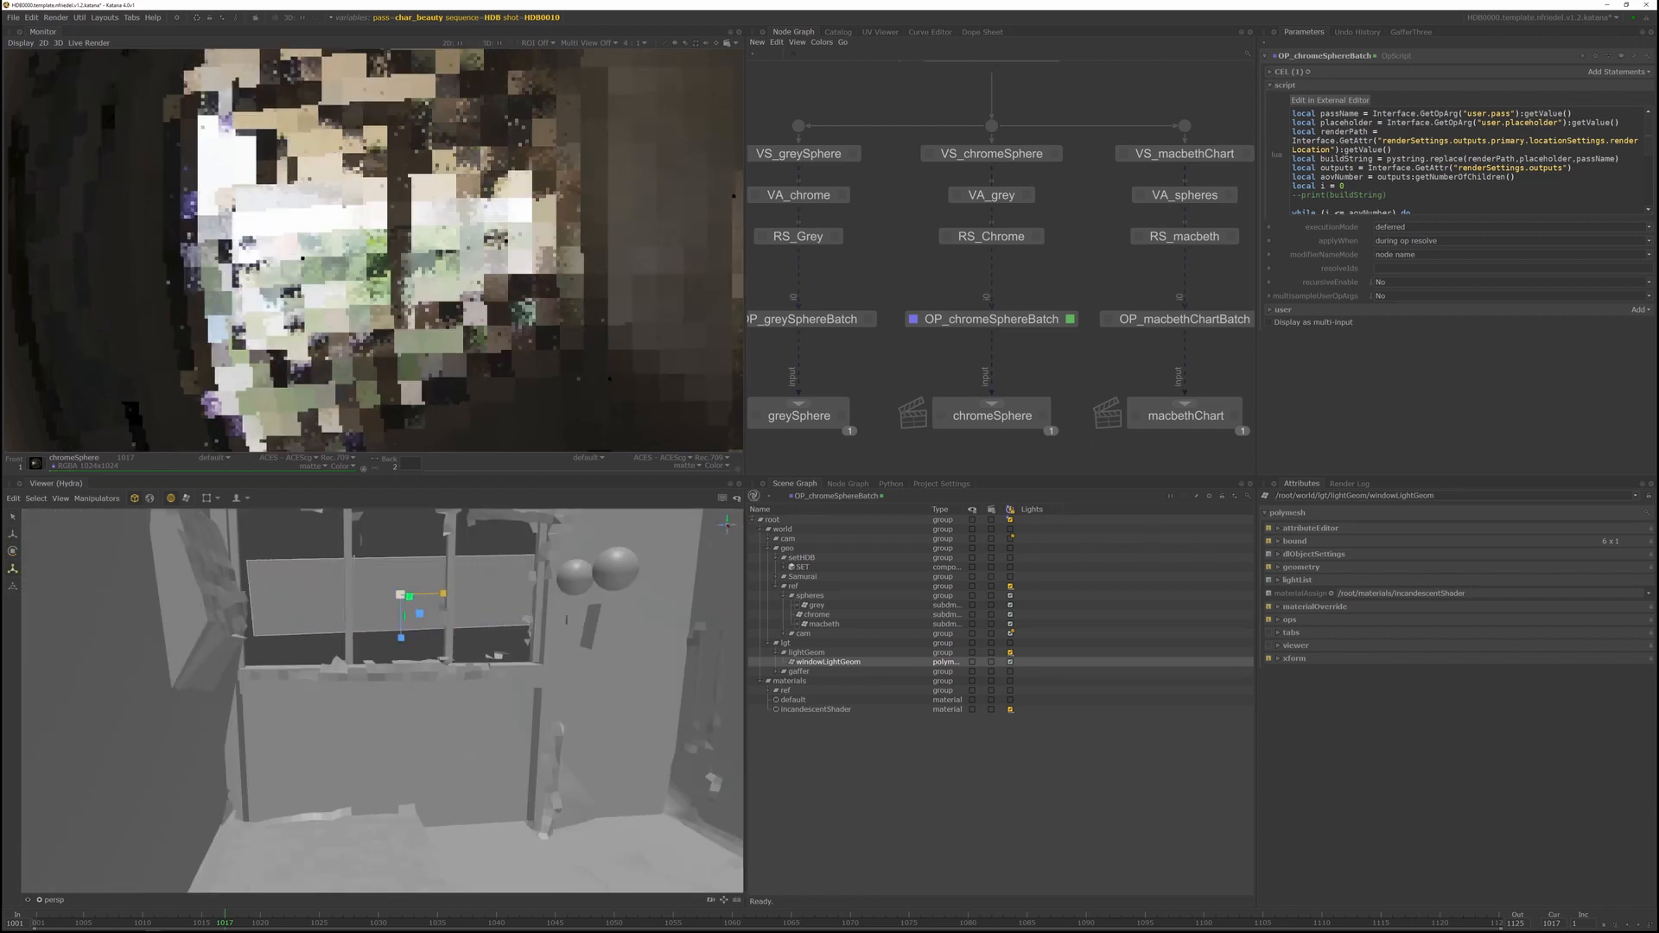
drag(401, 637, 402, 675)
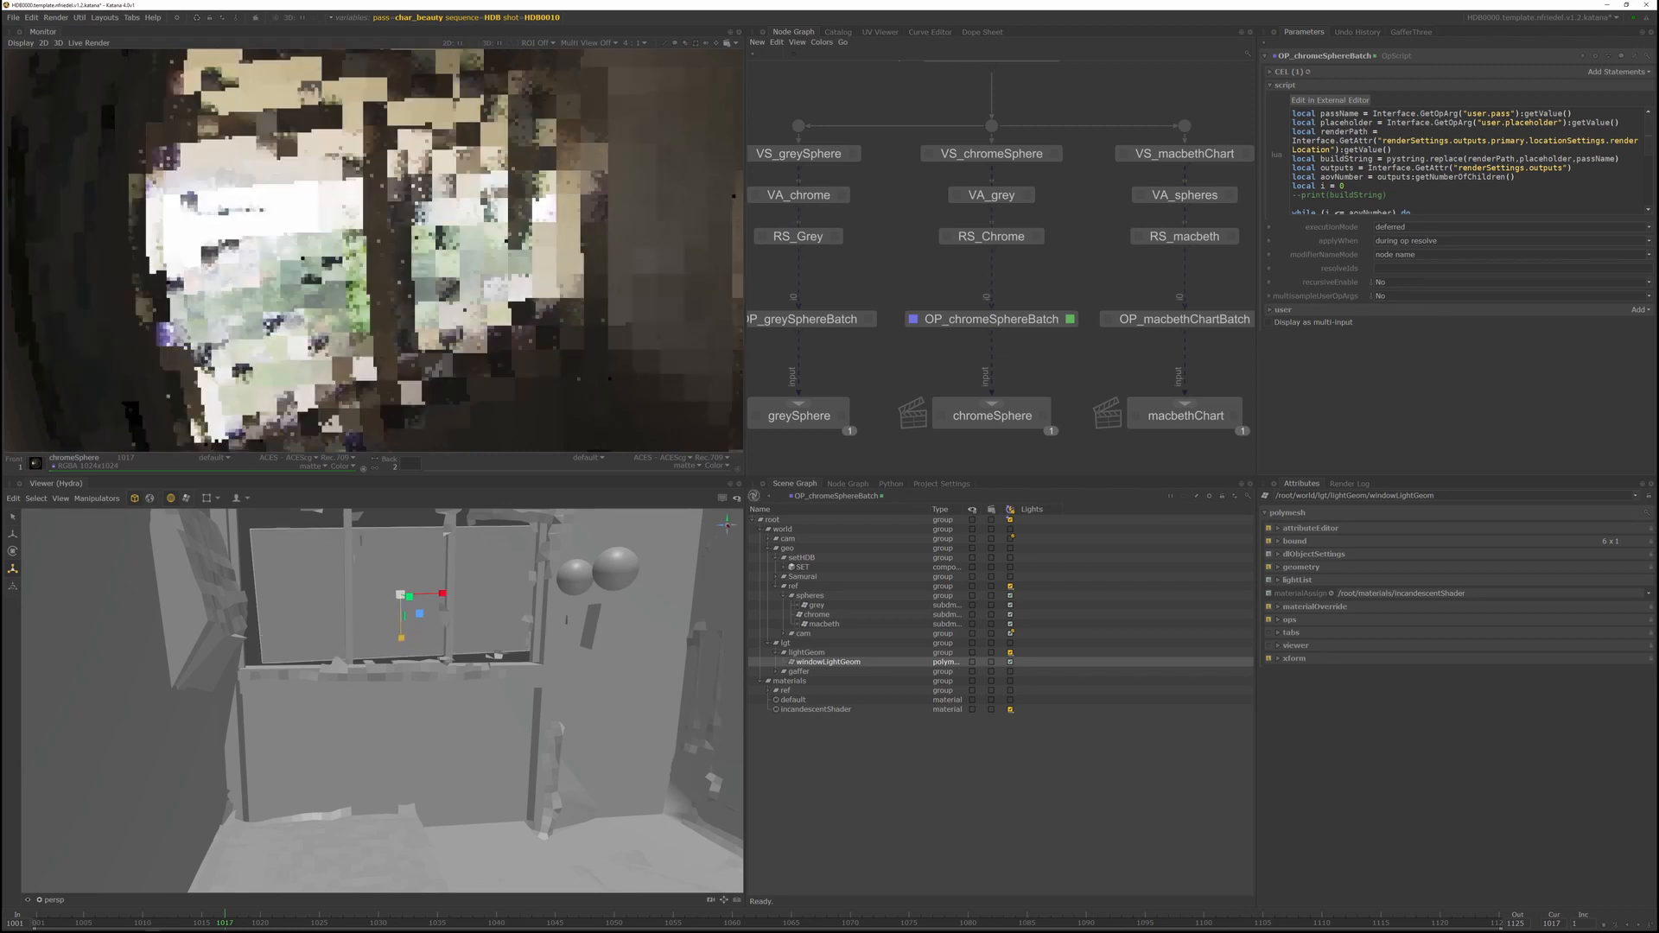
Fine-tune windowLightGeom's width and shift it slightly along its depth axis to line up with the window frame
alt+middle_drag(408, 608, 419, 618)
alt+drag(418, 618, 488, 726)
key(w)
key(e)
key(w)
key(r)
key(w)
key(e)
key(r)
key(w)
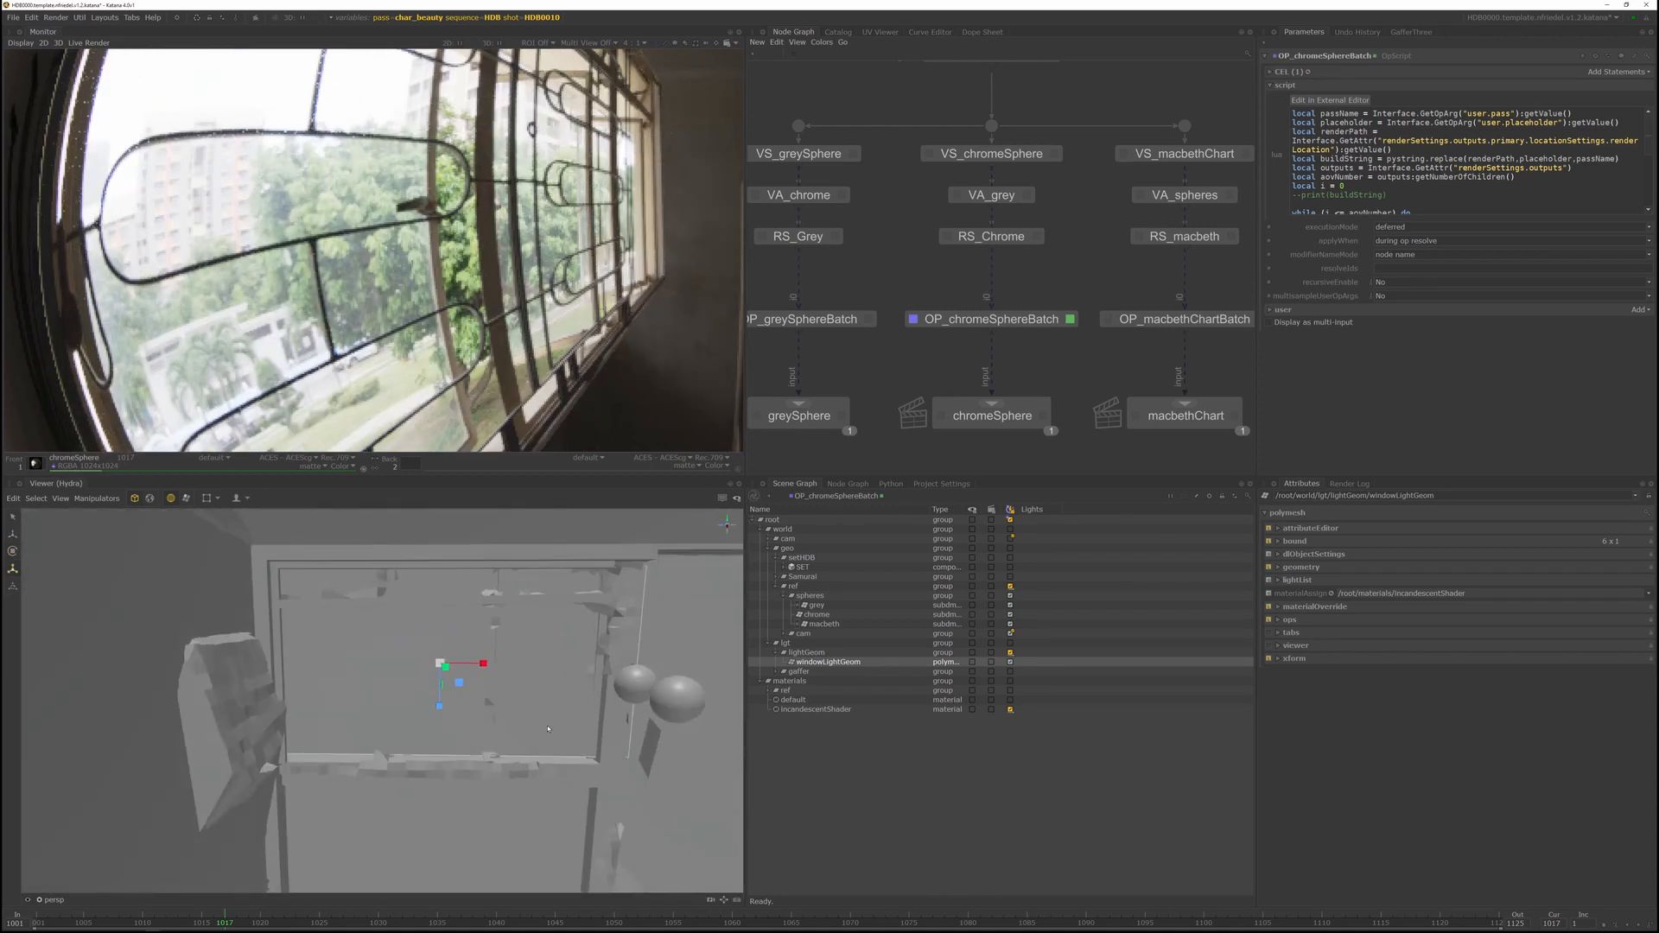
drag(484, 667, 489, 667)
alt+drag(462, 739, 500, 747)
drag(536, 683, 526, 680)
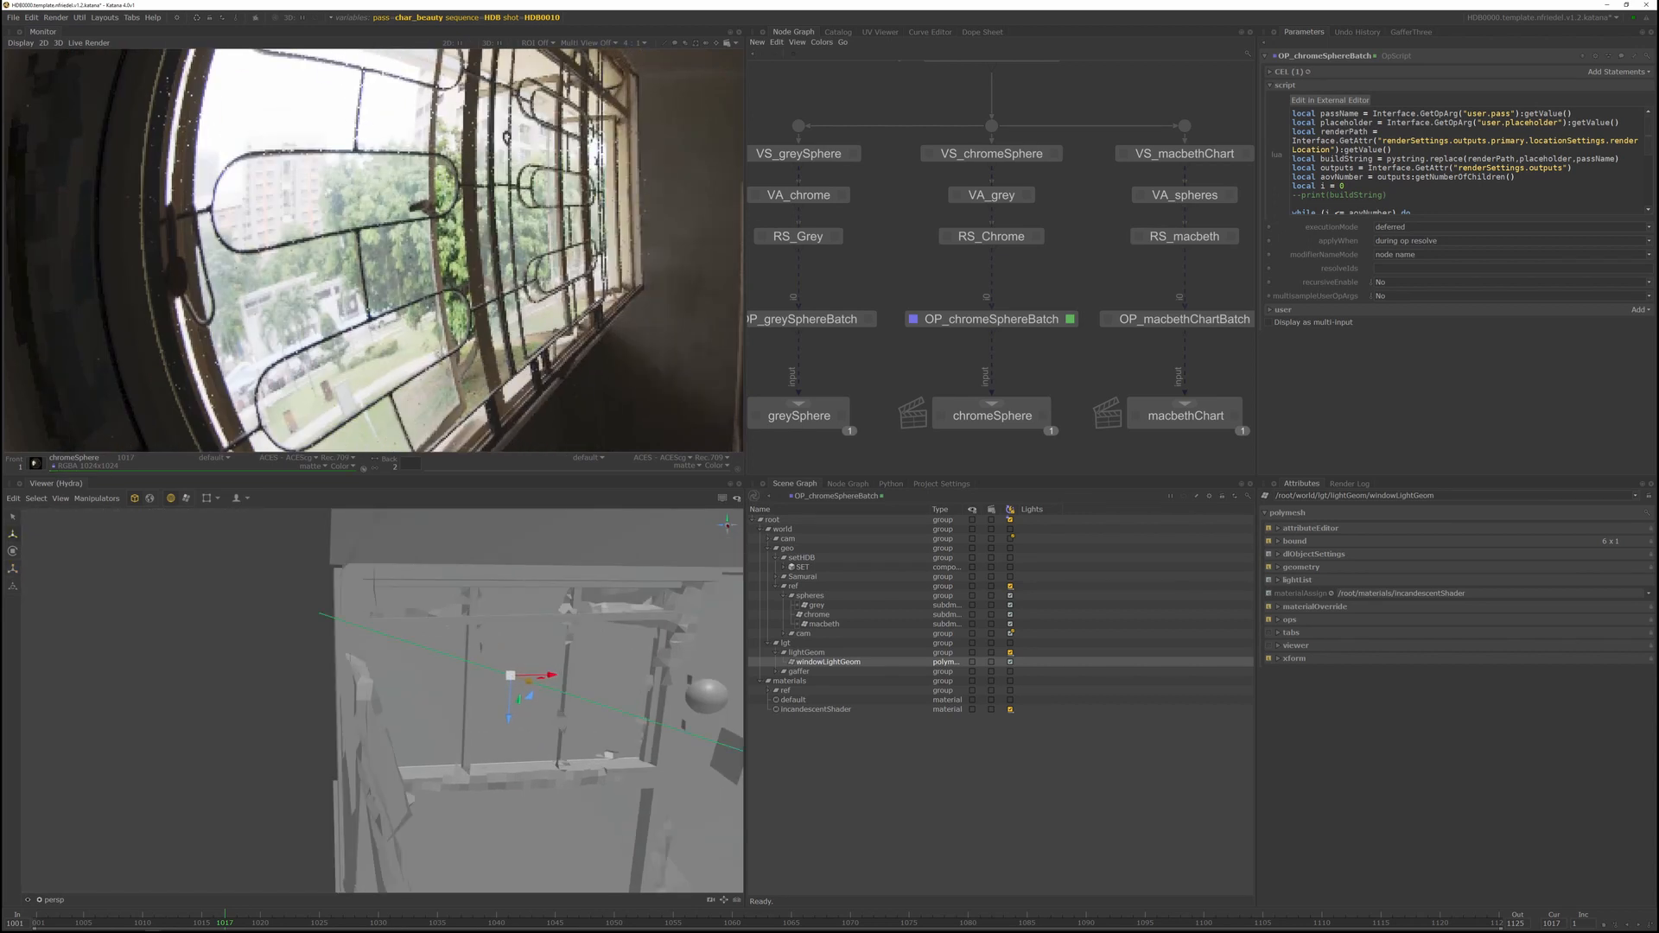
Compare the current chromeSphere render with the earlier room-set render in the Monitor to check the window alignment
scroll(596, 222, down, 2)
middle_drag(610, 222, 519, 274)
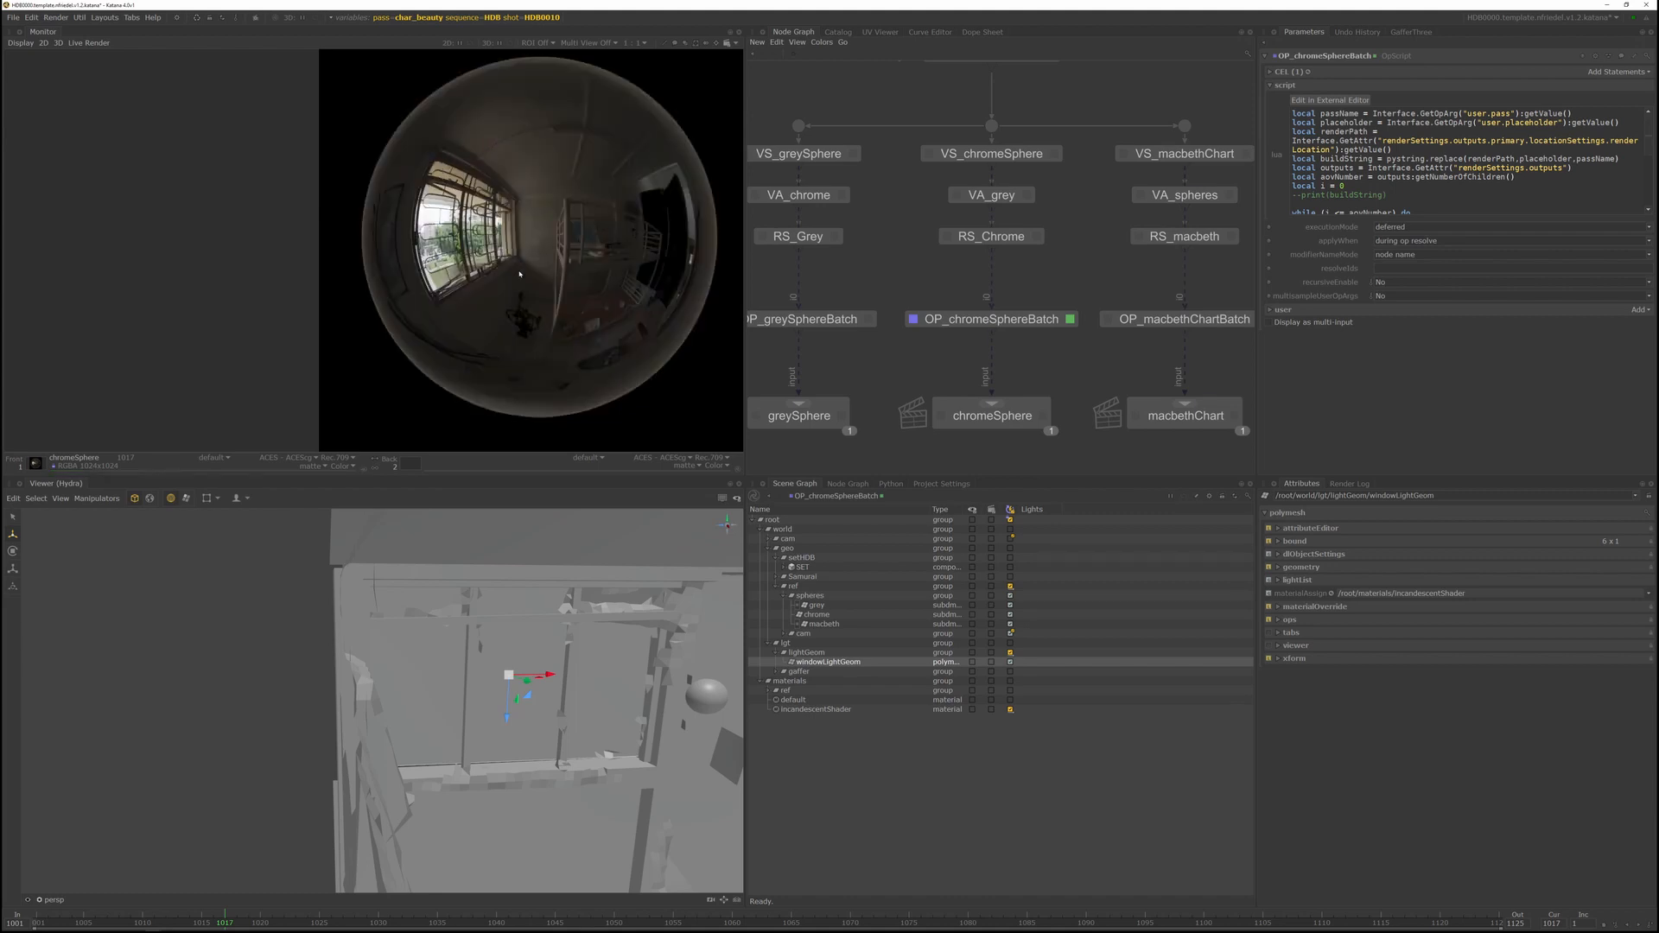
key(Down)
key(Up)
key(Down)
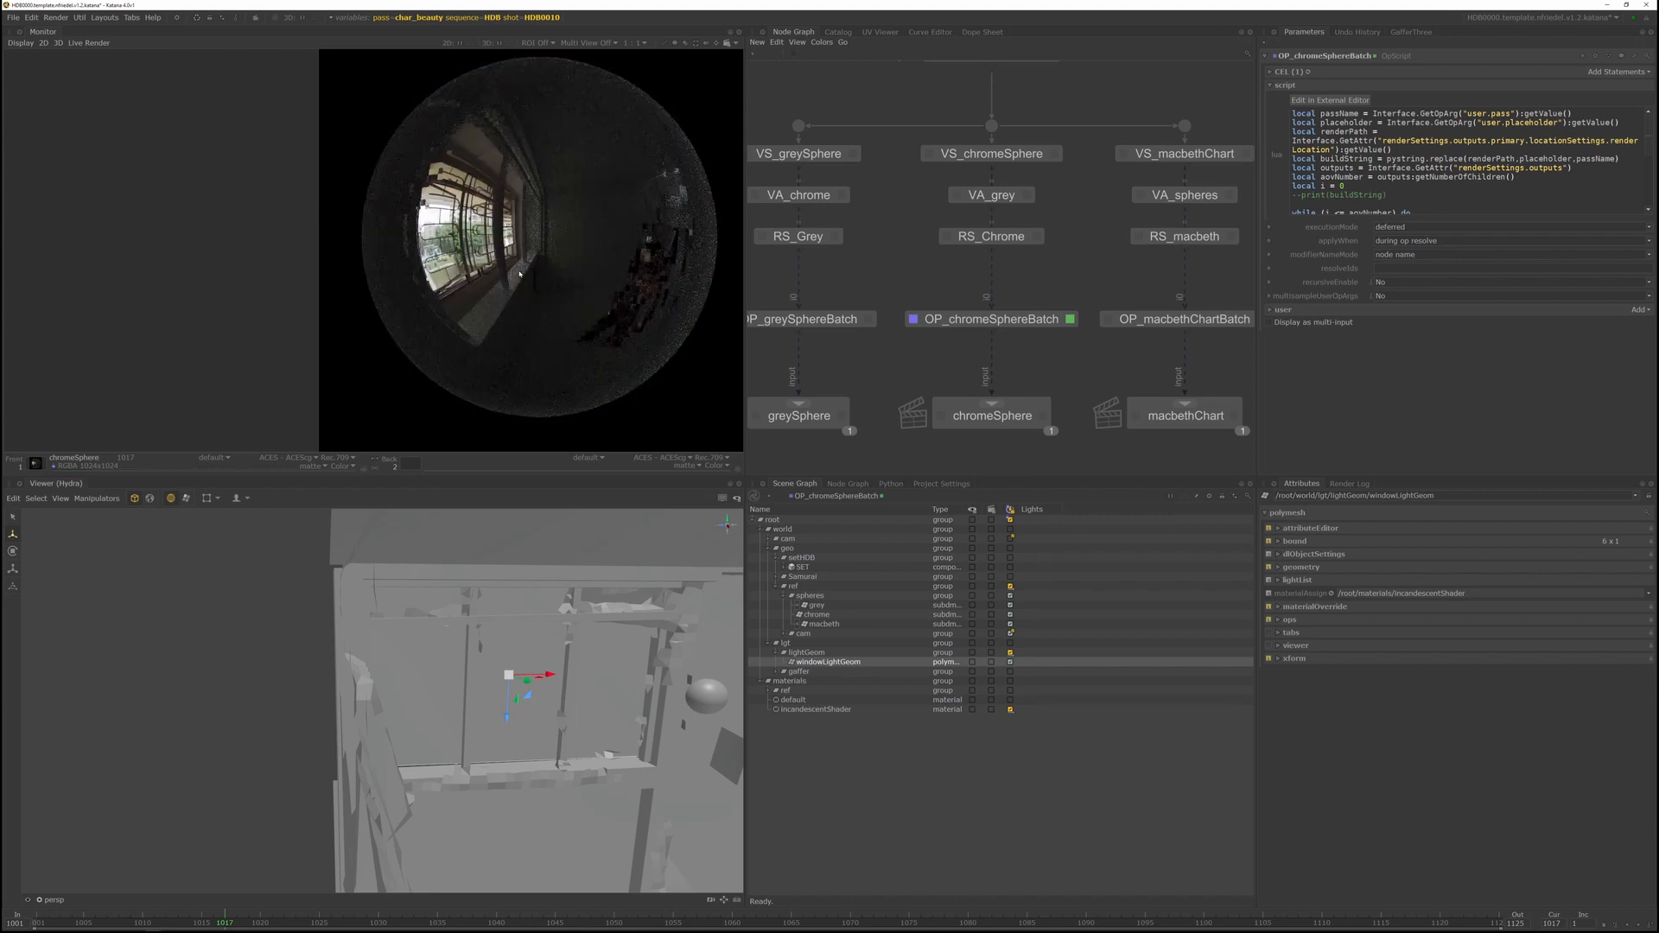
key(Up)
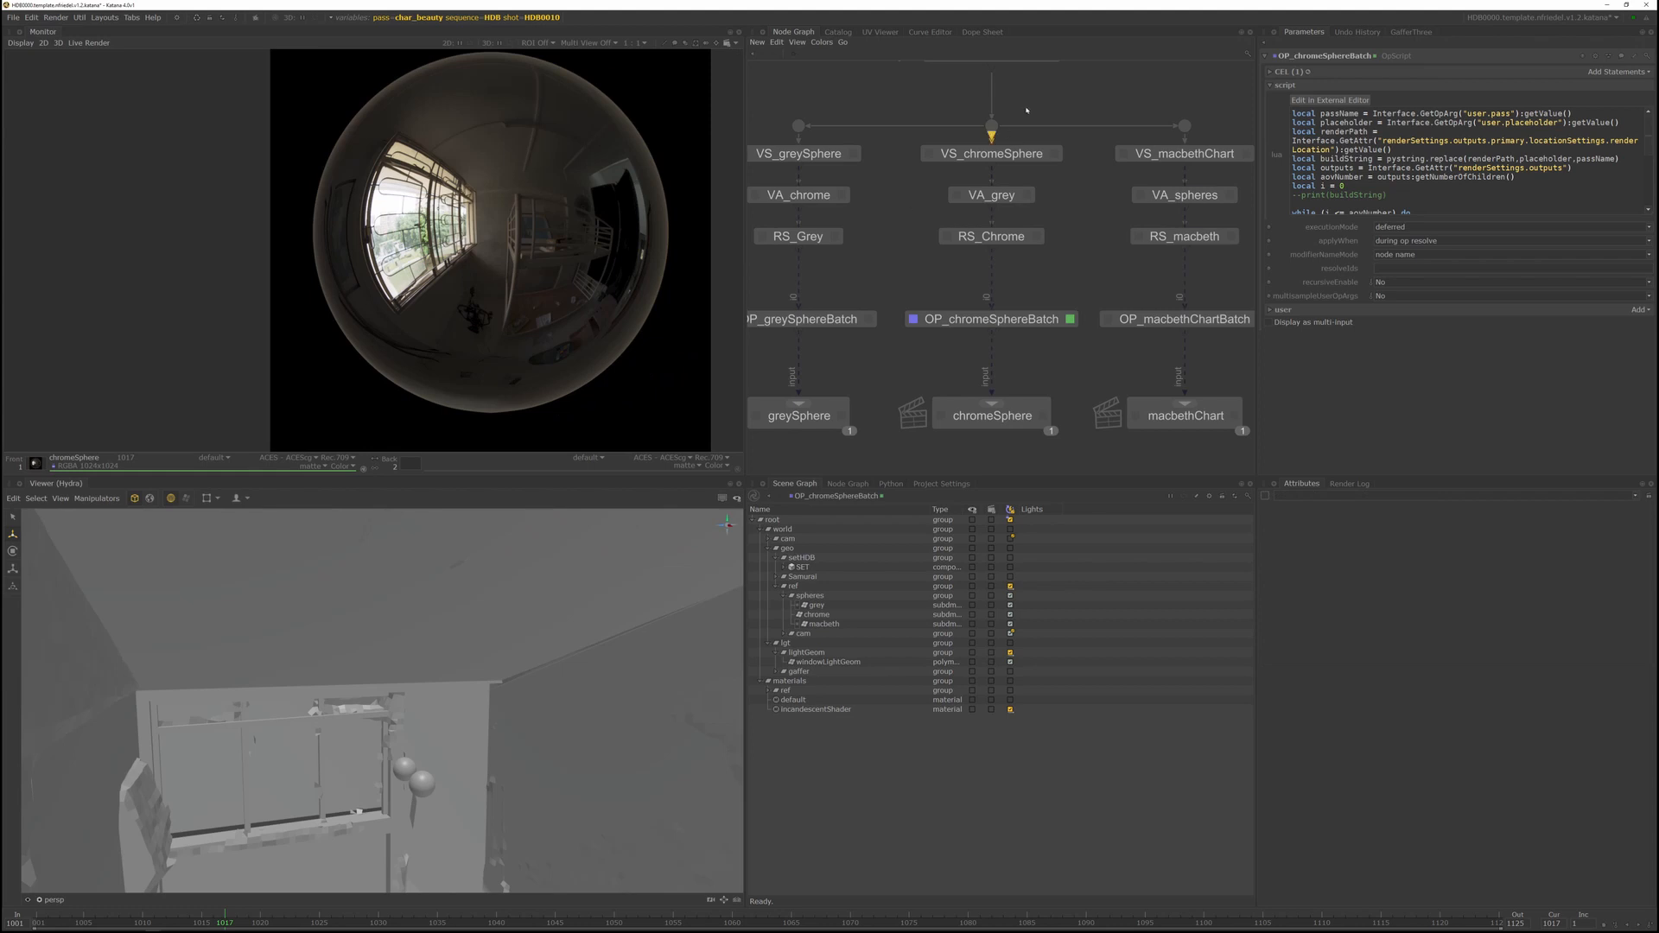
Open the LightGeom_Merge node's parameters and rename its window plane primitive windowLight_pc
scroll(1027, 110, down, 5)
middle_drag(1028, 104, 858, 484)
middle_drag(1100, 181, 981, 456)
middle_drag(1003, 216, 1026, 428)
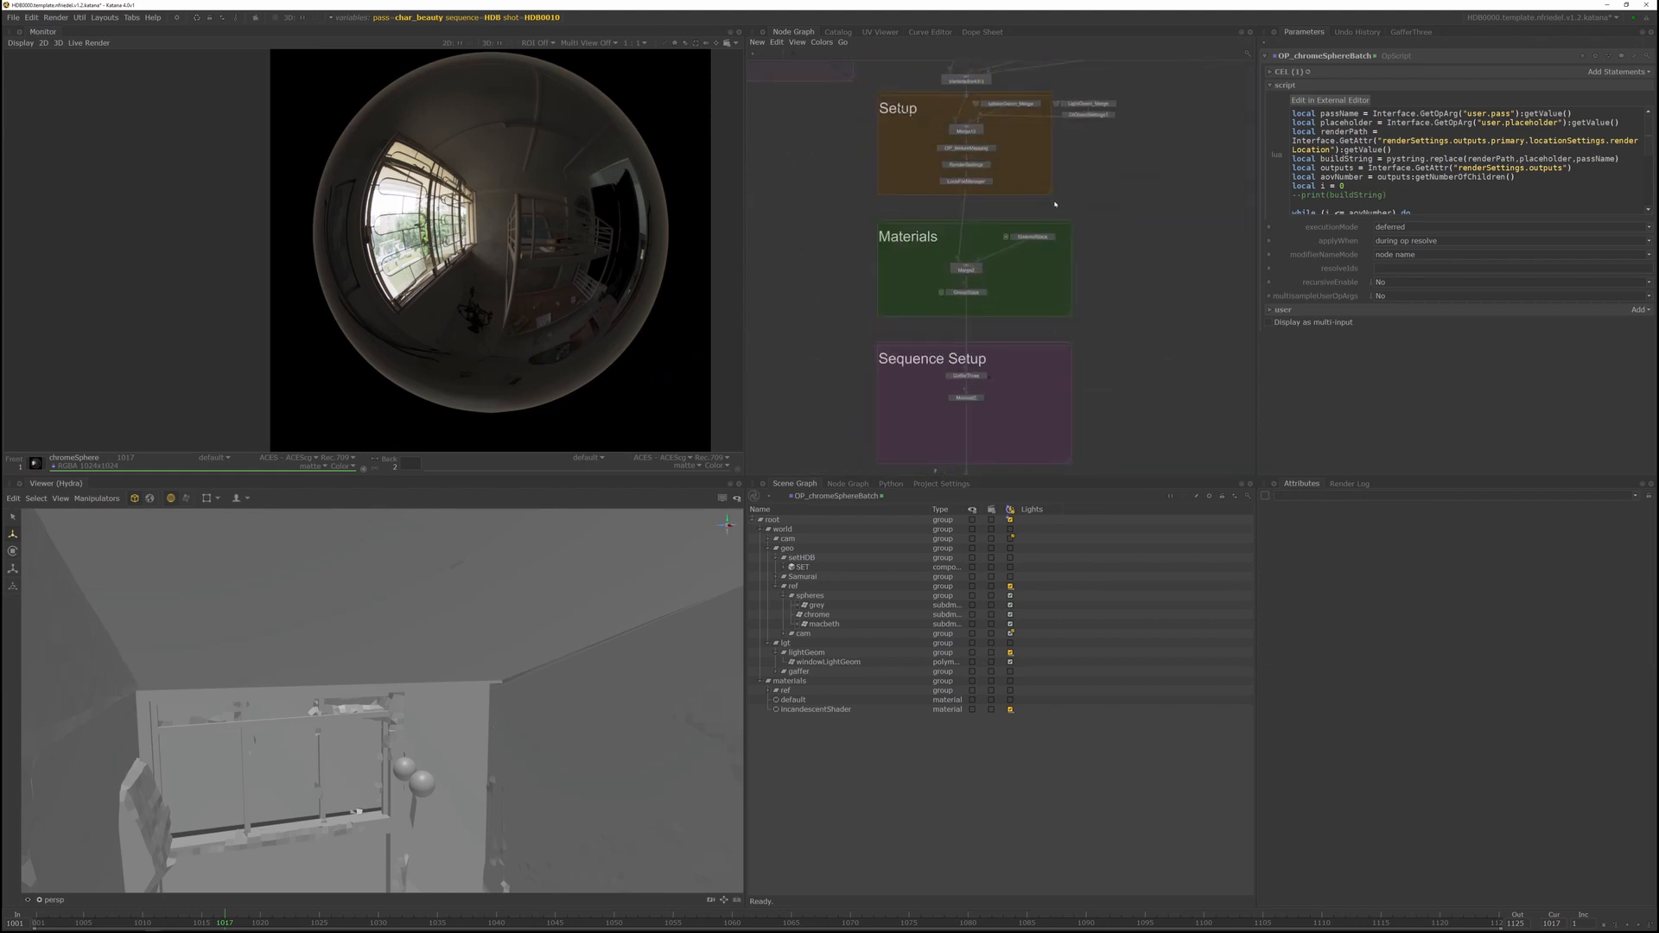
key(e)
scroll(1056, 102, up, 5)
middle_drag(1098, 206, 1087, 277)
click(1210, 217)
click(1296, 92)
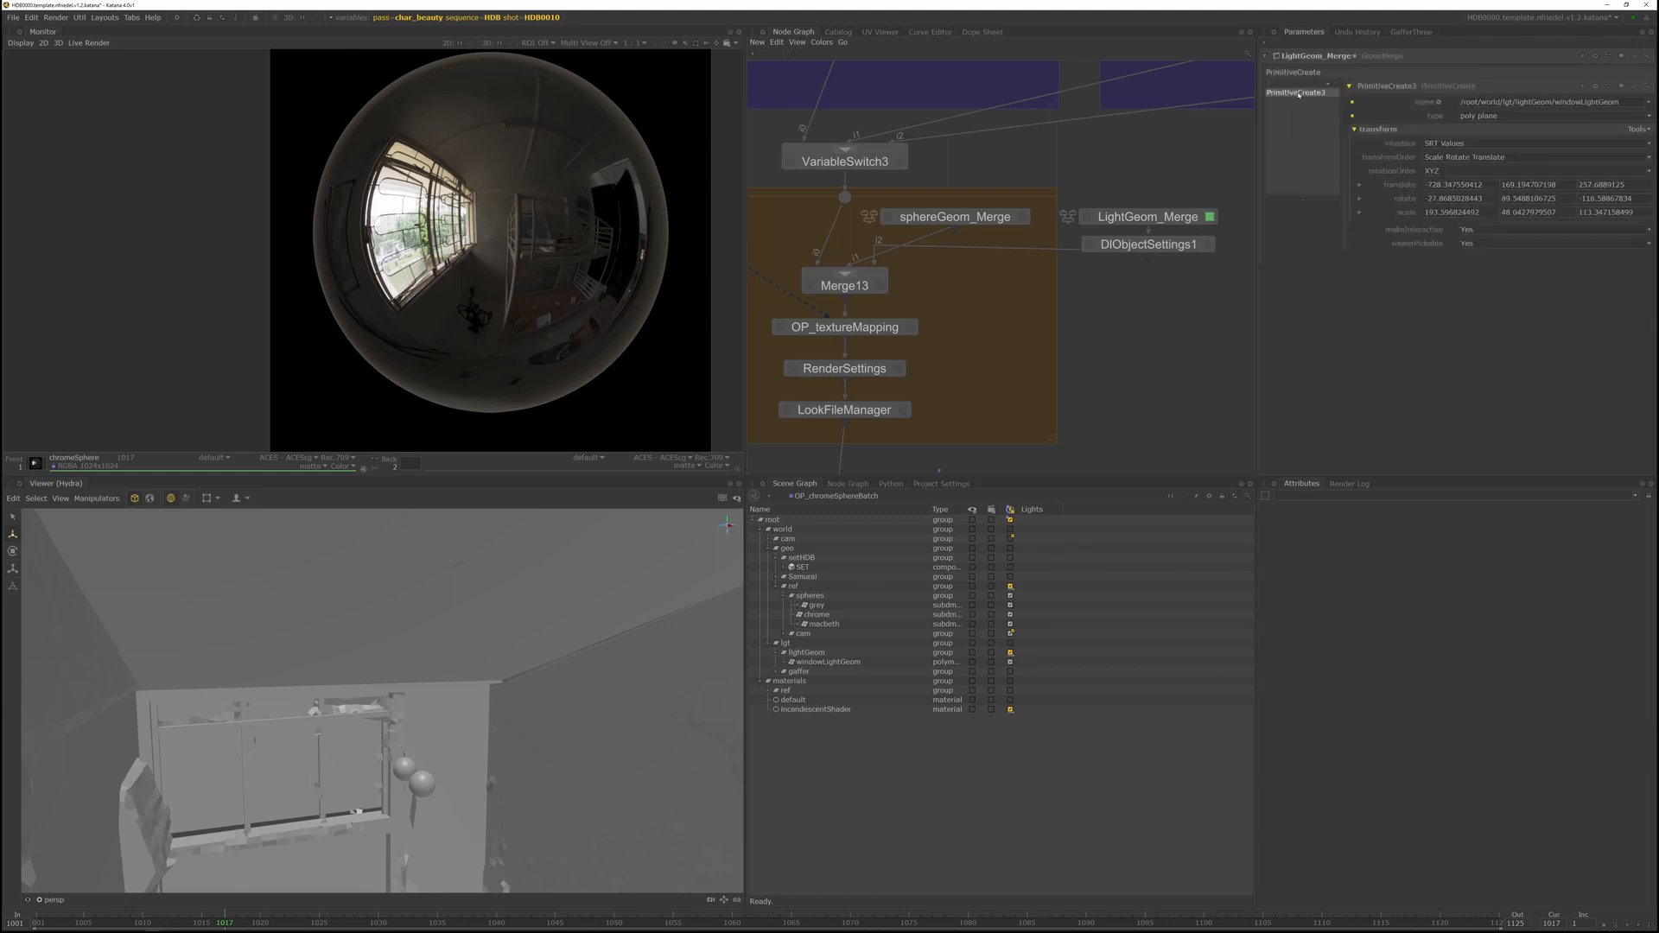
click(1356, 85)
text(windowLight_pc)
key(Return)
Duplicate windowLight_pc within LightGeom_Merge and rename the copy ceilingLight_pc
right_click(1294, 93)
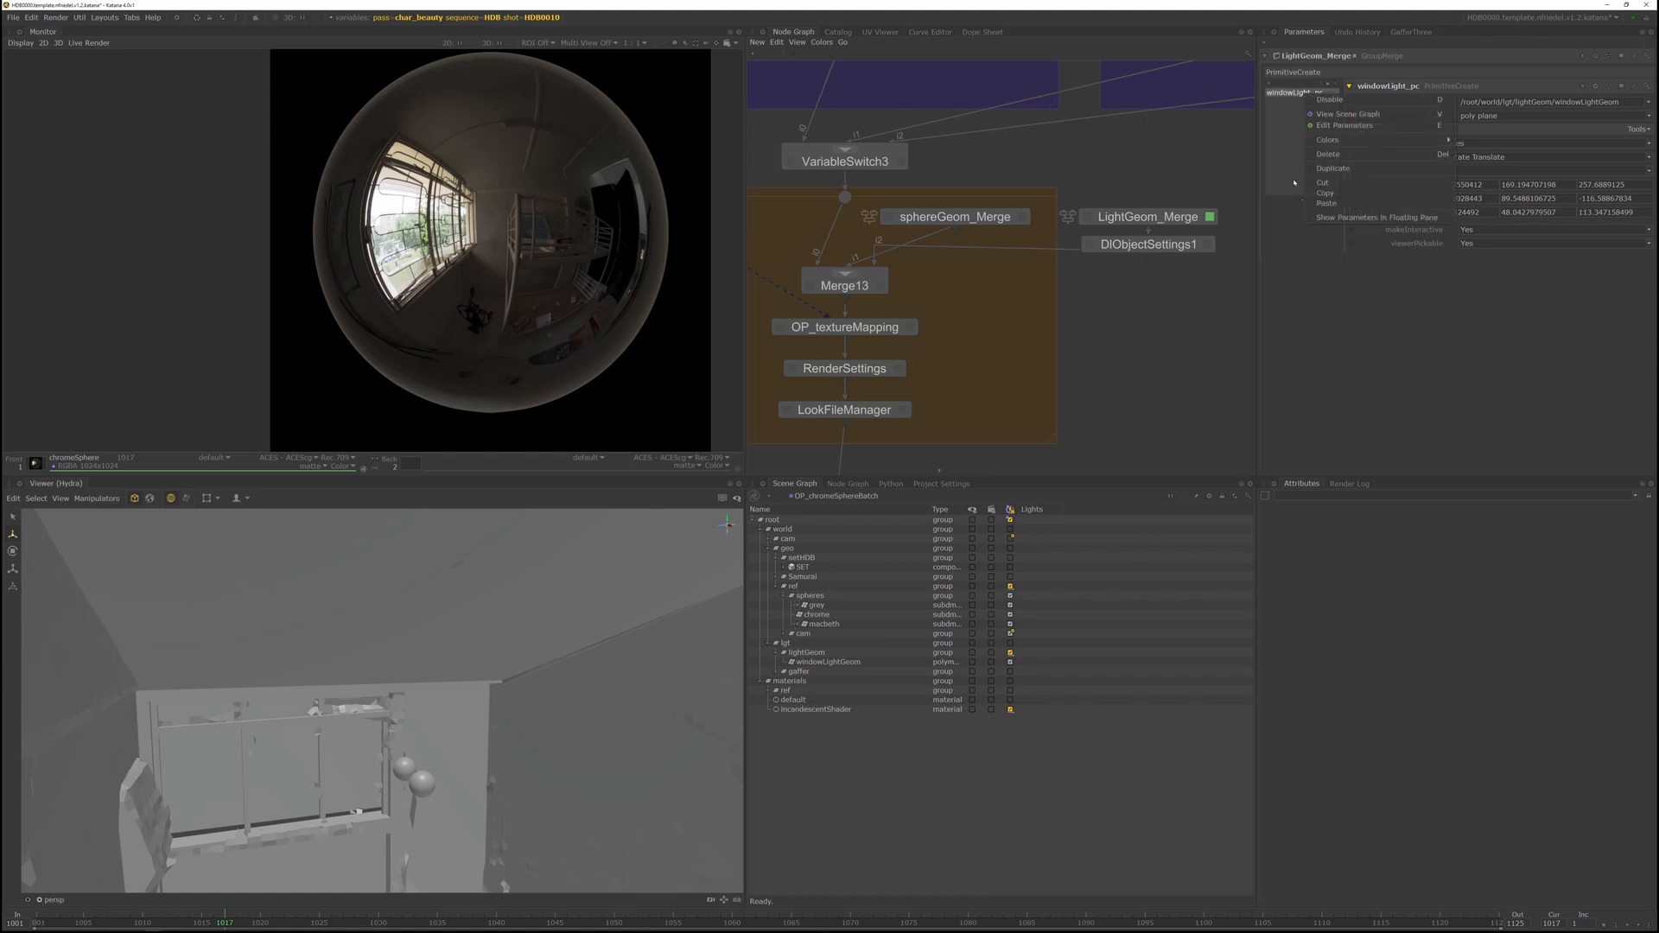
click(1319, 167)
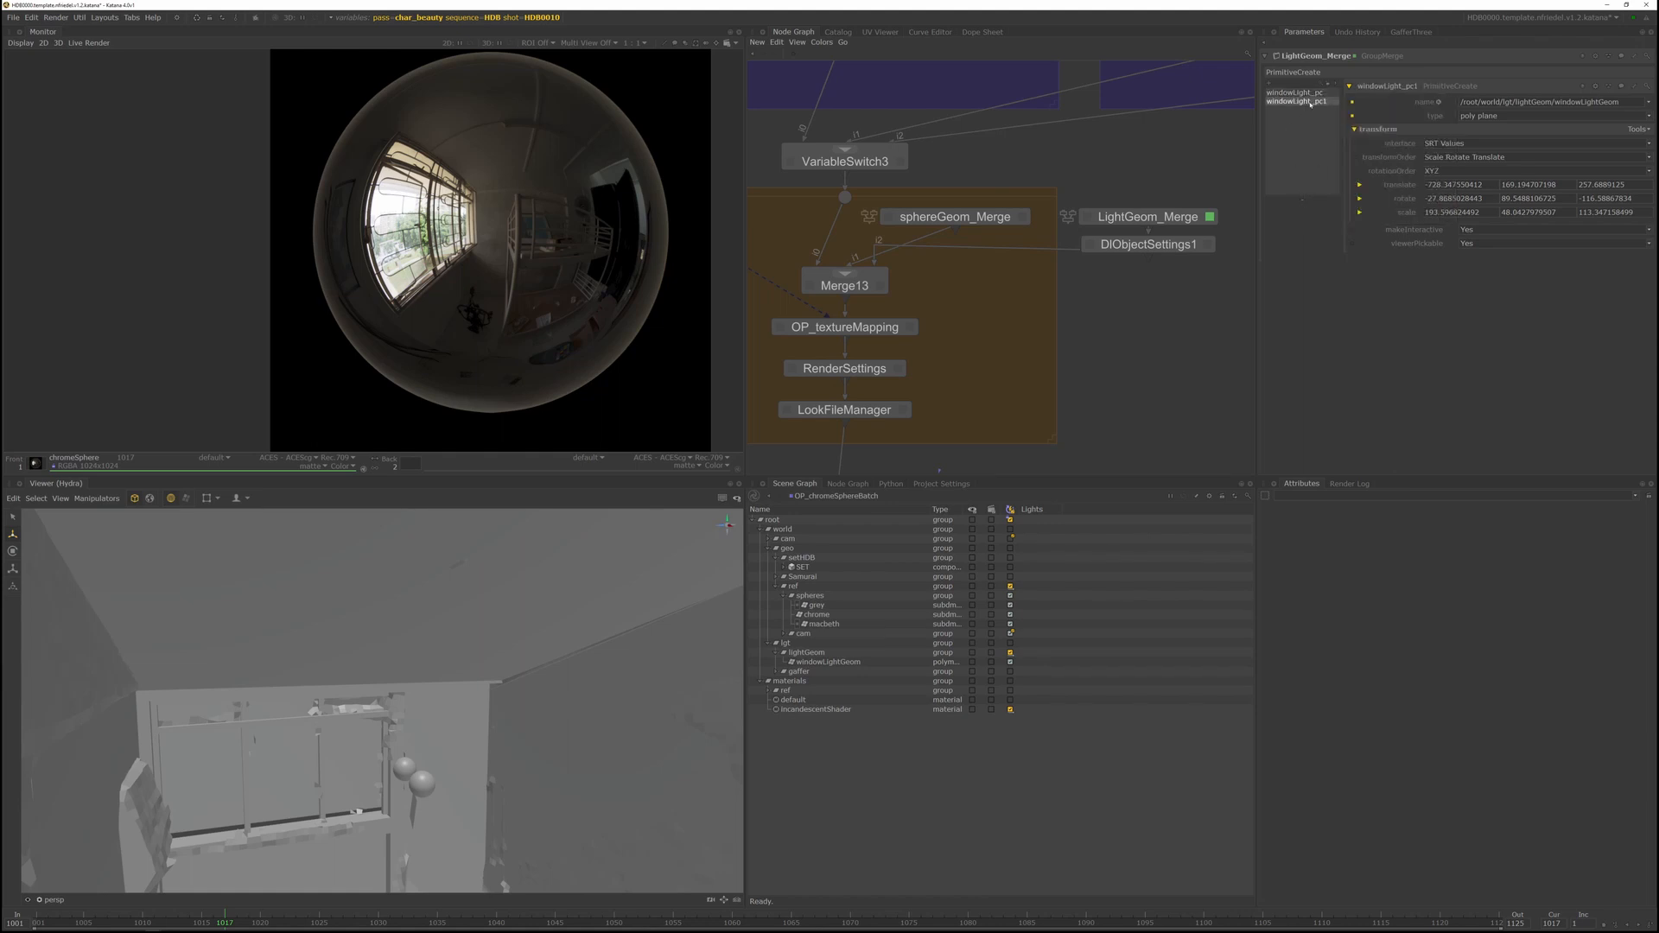
double_click(1388, 86)
key(BackSpace)
text(ceiling)
key(BackSpace)
key(Return)
Set ceilingLight_pc's location name to /root/world/lgt/lightGeom/ceilingLightGeom and select that geometry in the scene graph
drag(1558, 102, 1582, 102)
text(ce)
key(Return)
click(839, 672)
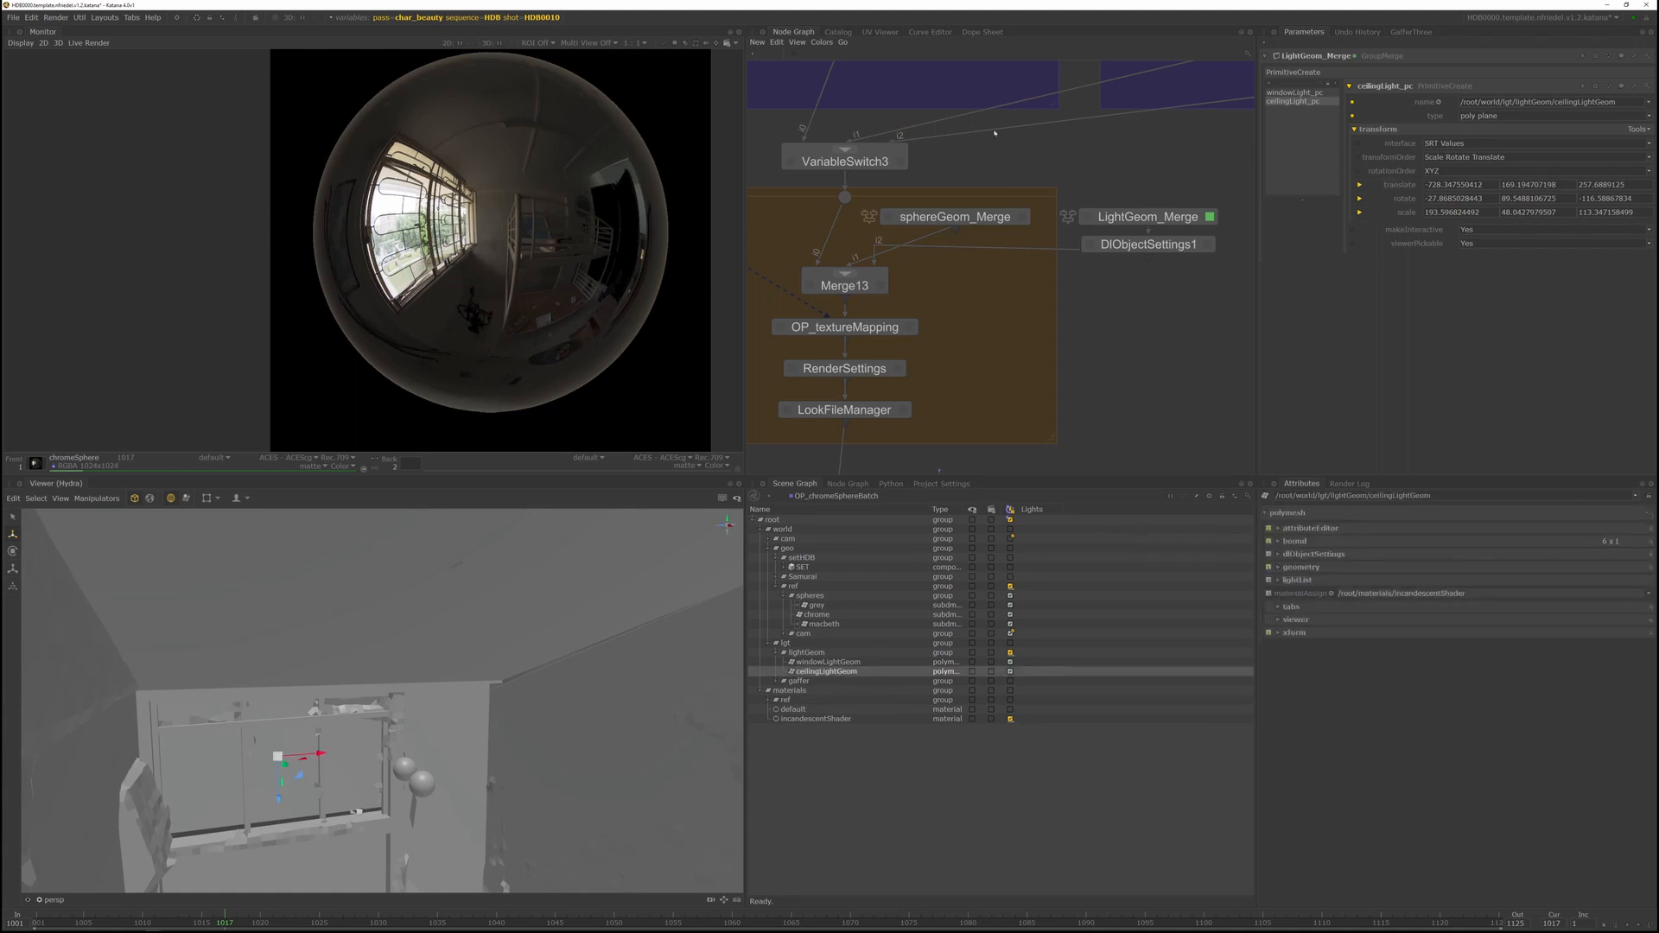
Duplicate the Material2 node in Sequence Setup and insert the copy into the chain directly below it
scroll(994, 133, down, 3)
middle_drag(1084, 450, 1163, 311)
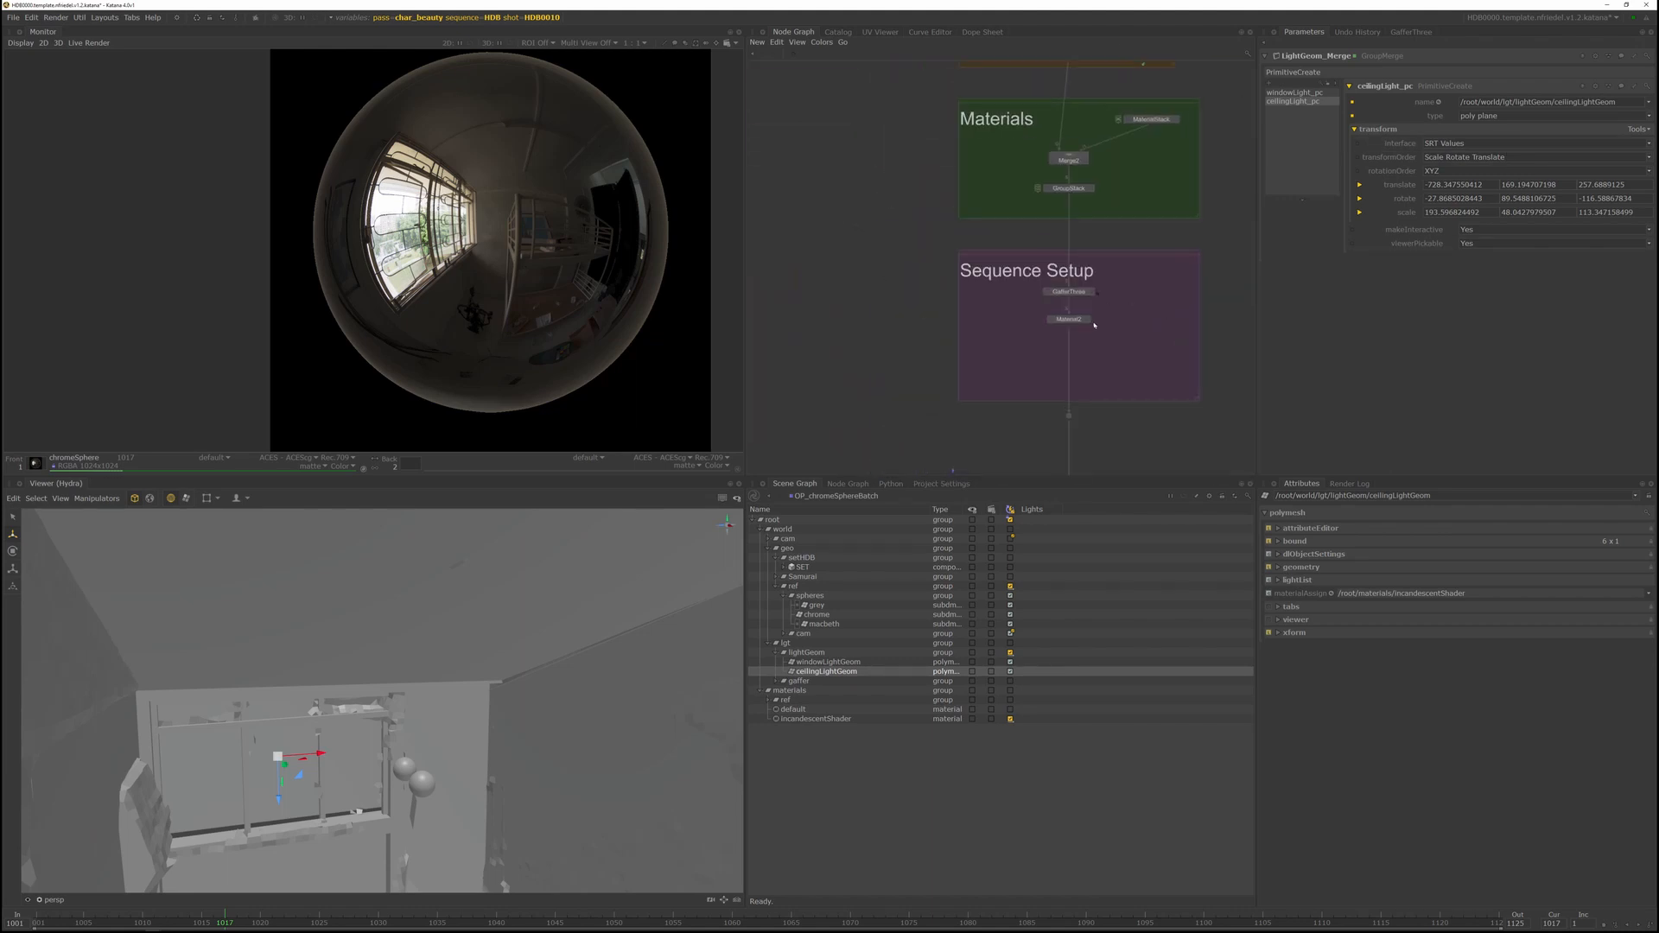
scroll(1094, 323, up, 5)
click(1068, 318)
middle_drag(1091, 361, 1122, 286)
click(1076, 248)
key(ctrl+c)
key(ctrl+v)
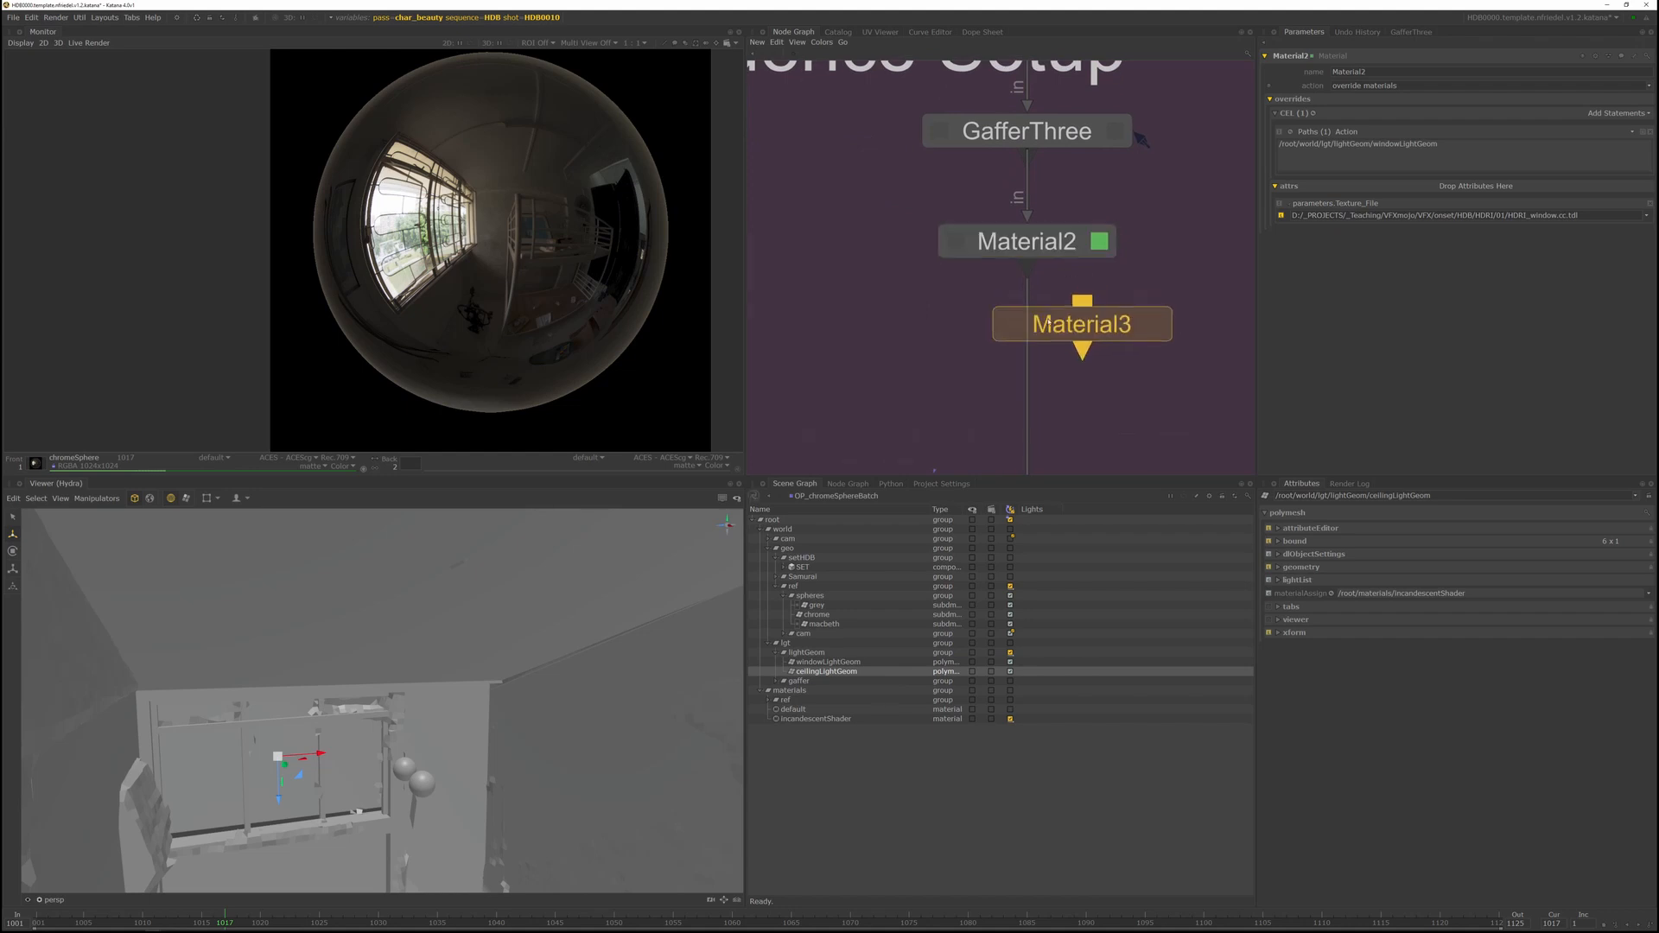
click(1029, 318)
Assign ceilingLightGeom as the CEL path of the Material3 node in place of windowLightGeom
click(1096, 325)
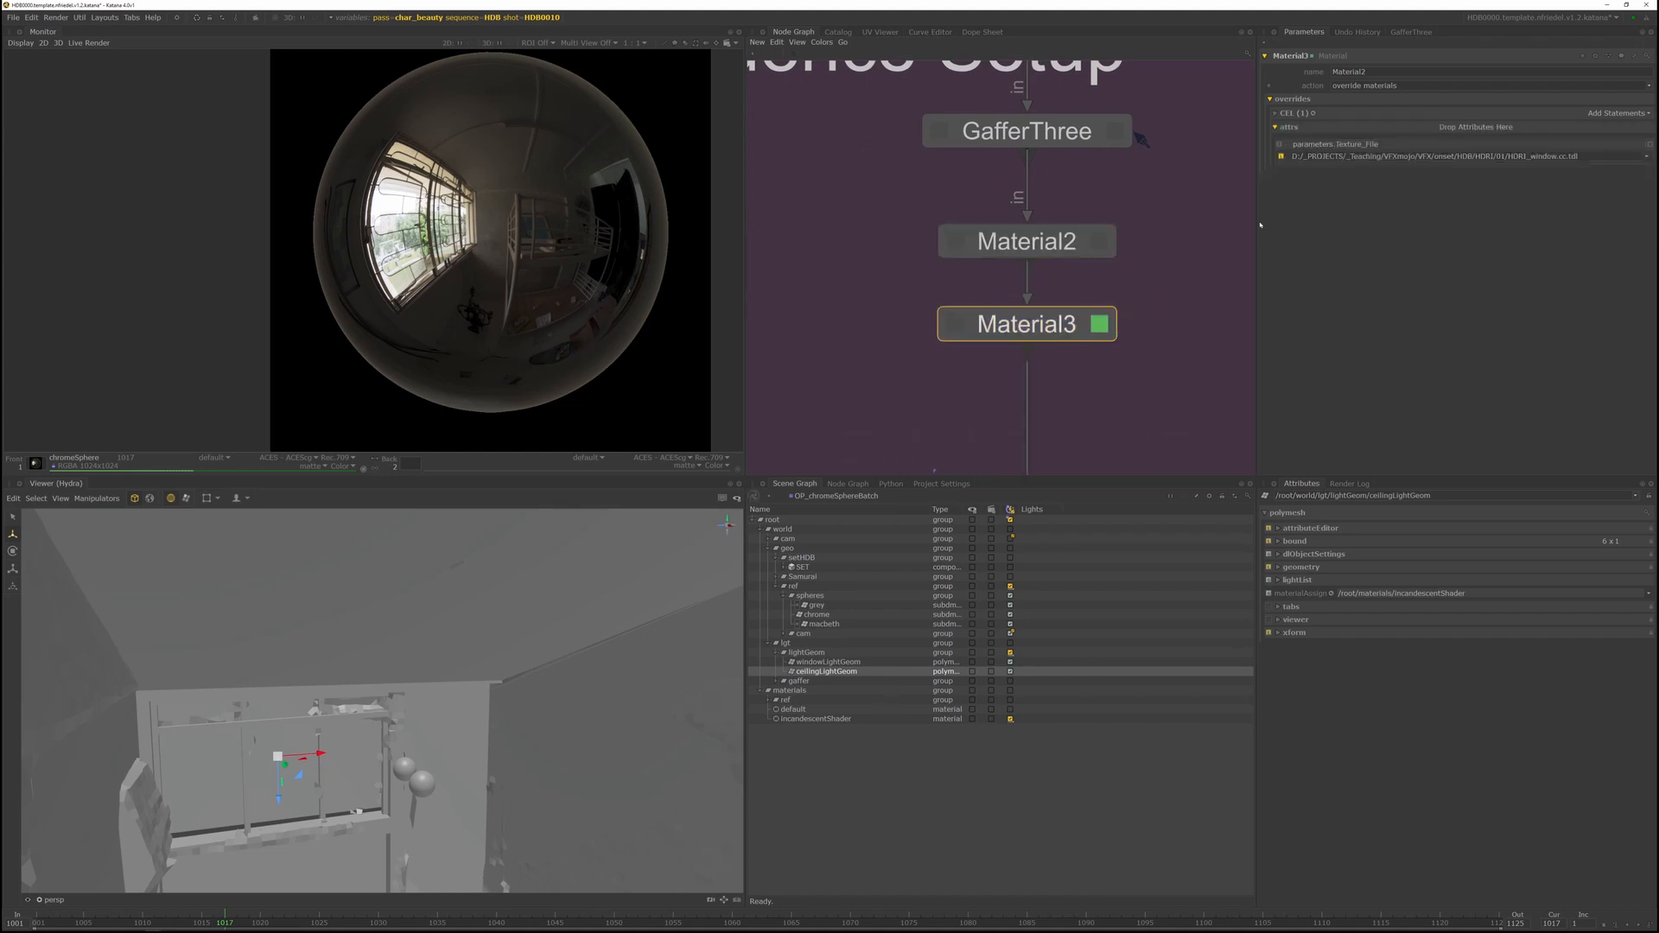
click(1293, 113)
drag(835, 672, 1528, 119)
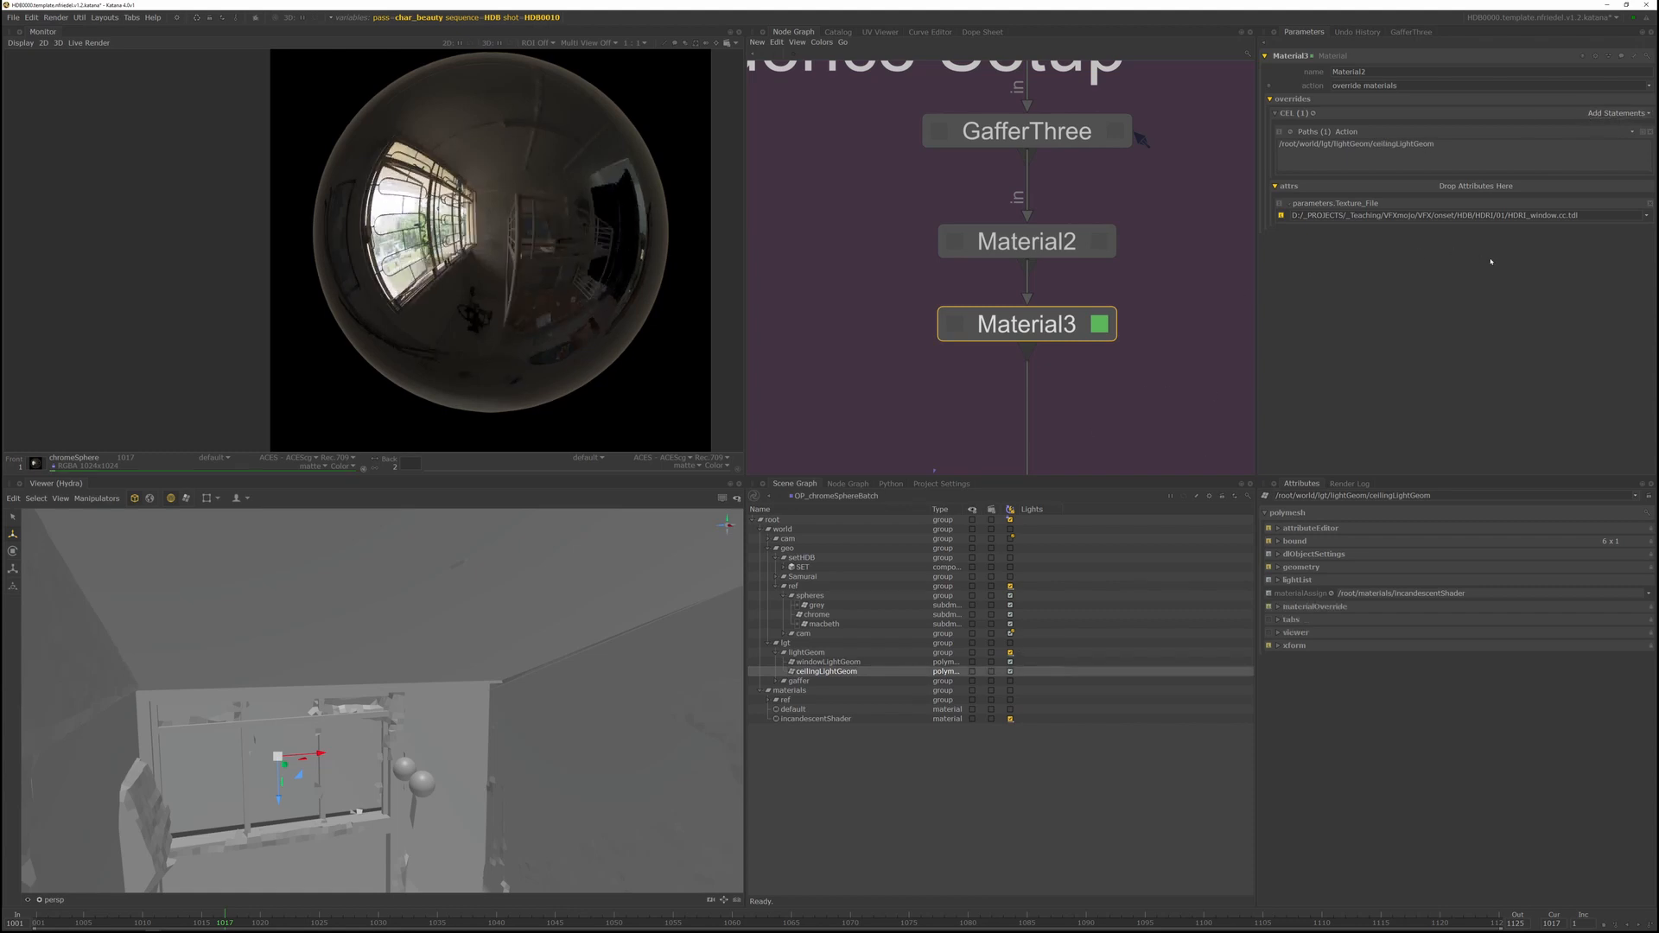
Replace Material3's Texture_File override with HDRI_ceilingLight.cc.tdl from the HDRI/01 folder
click(1647, 216)
click(1595, 230)
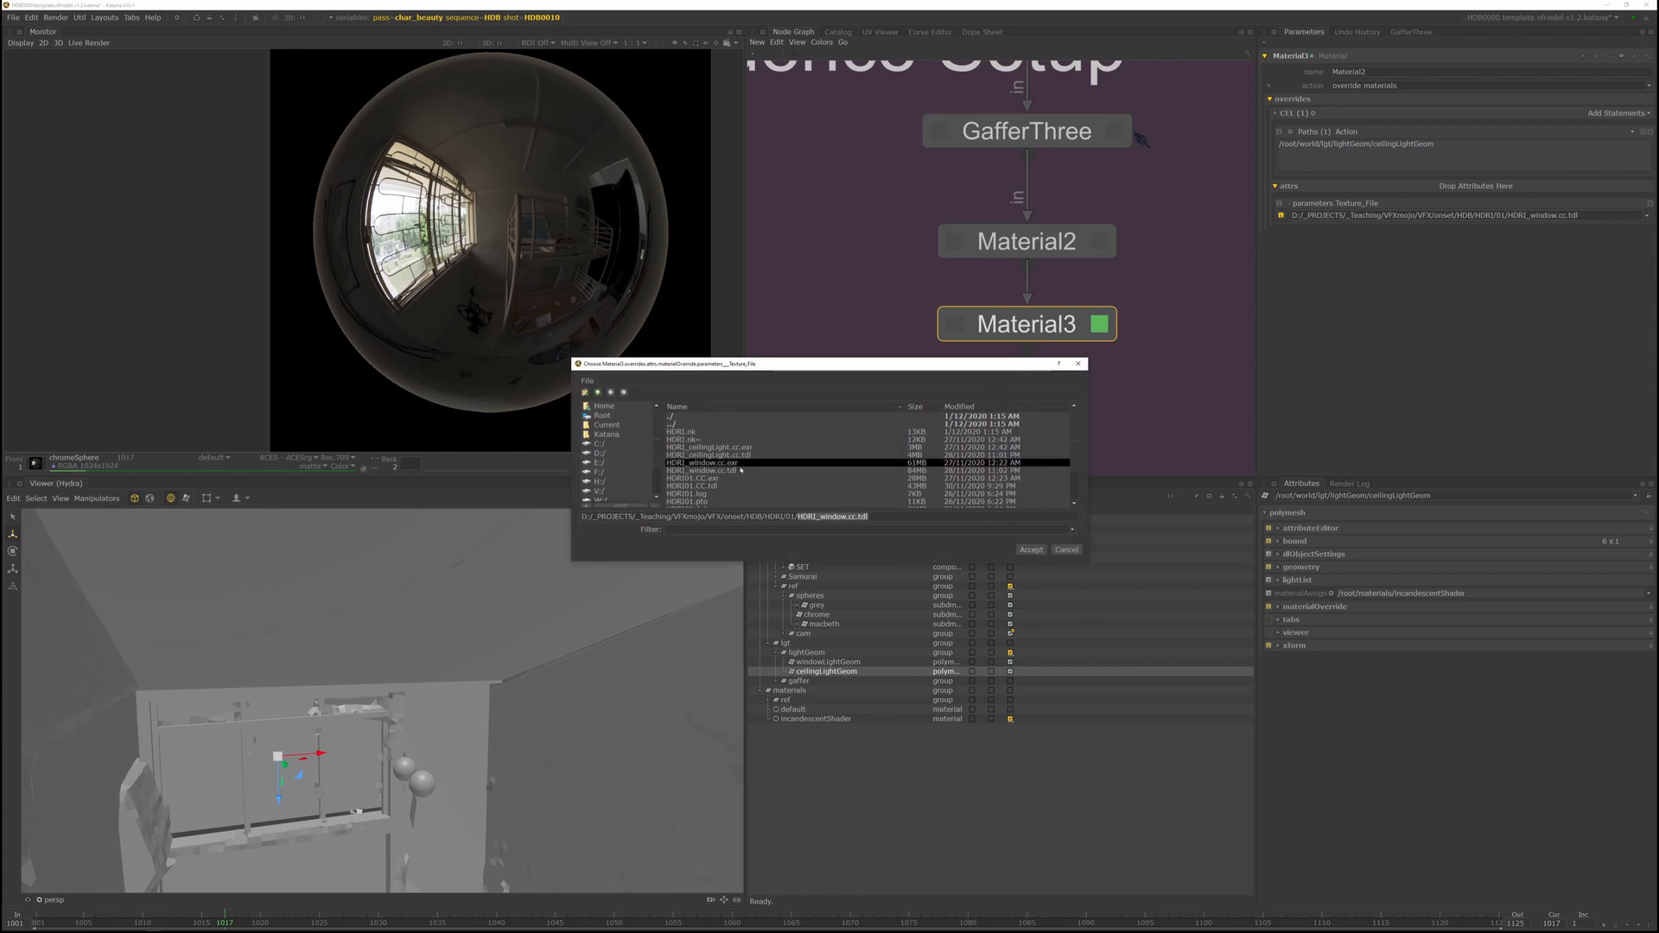
click(729, 455)
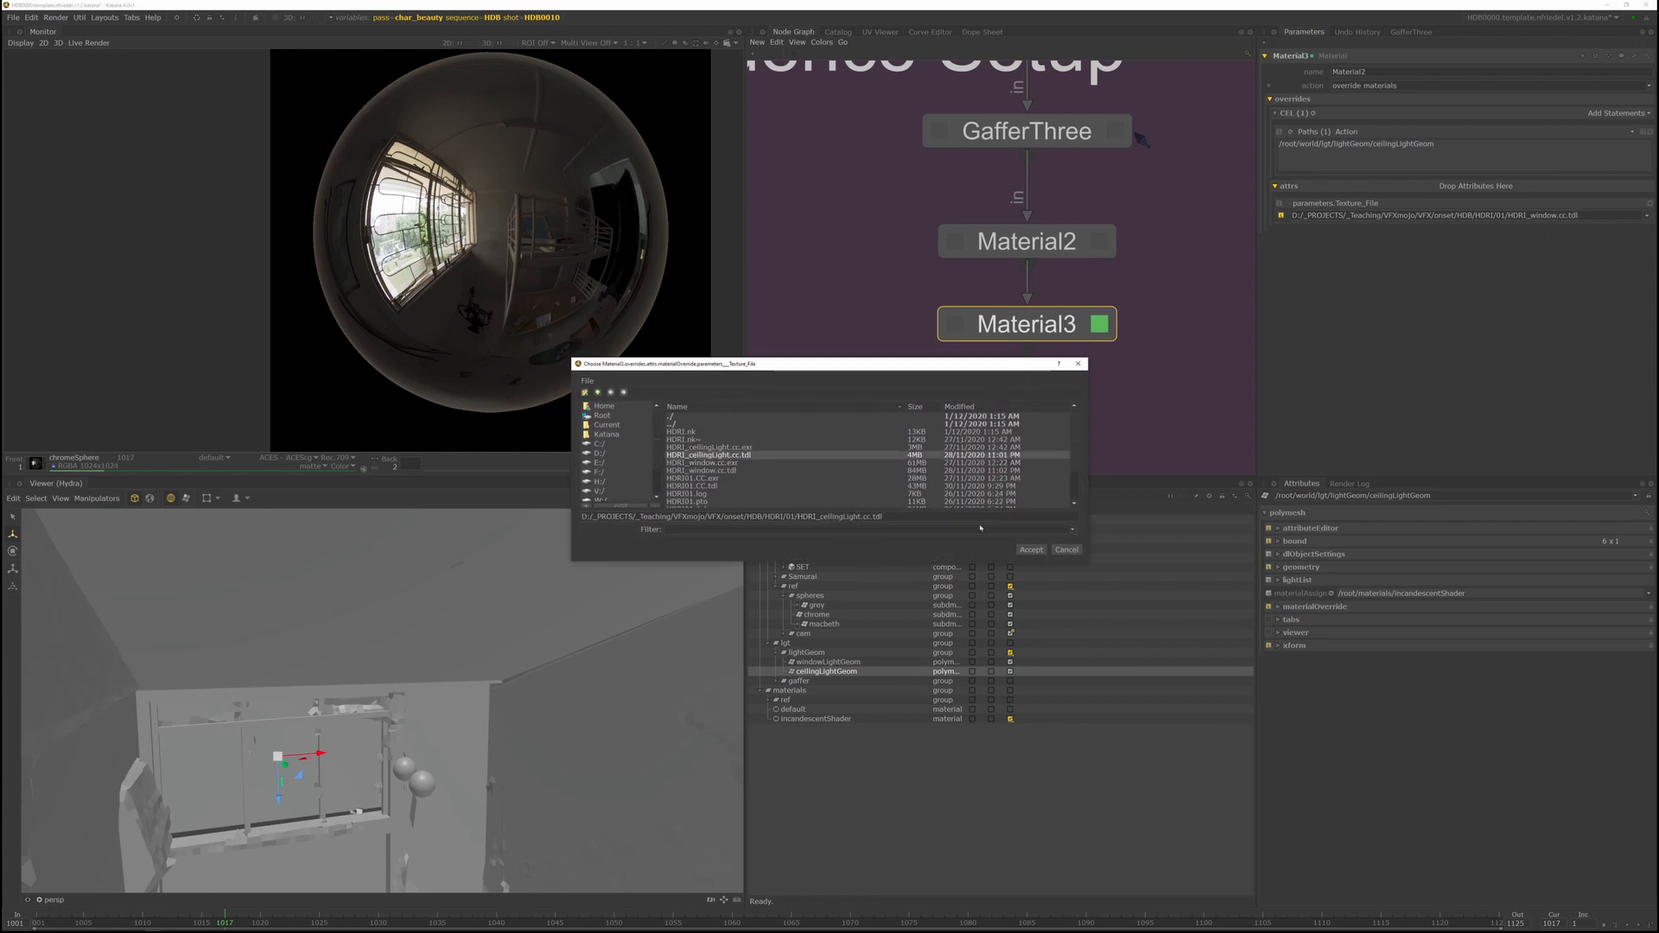
click(1028, 551)
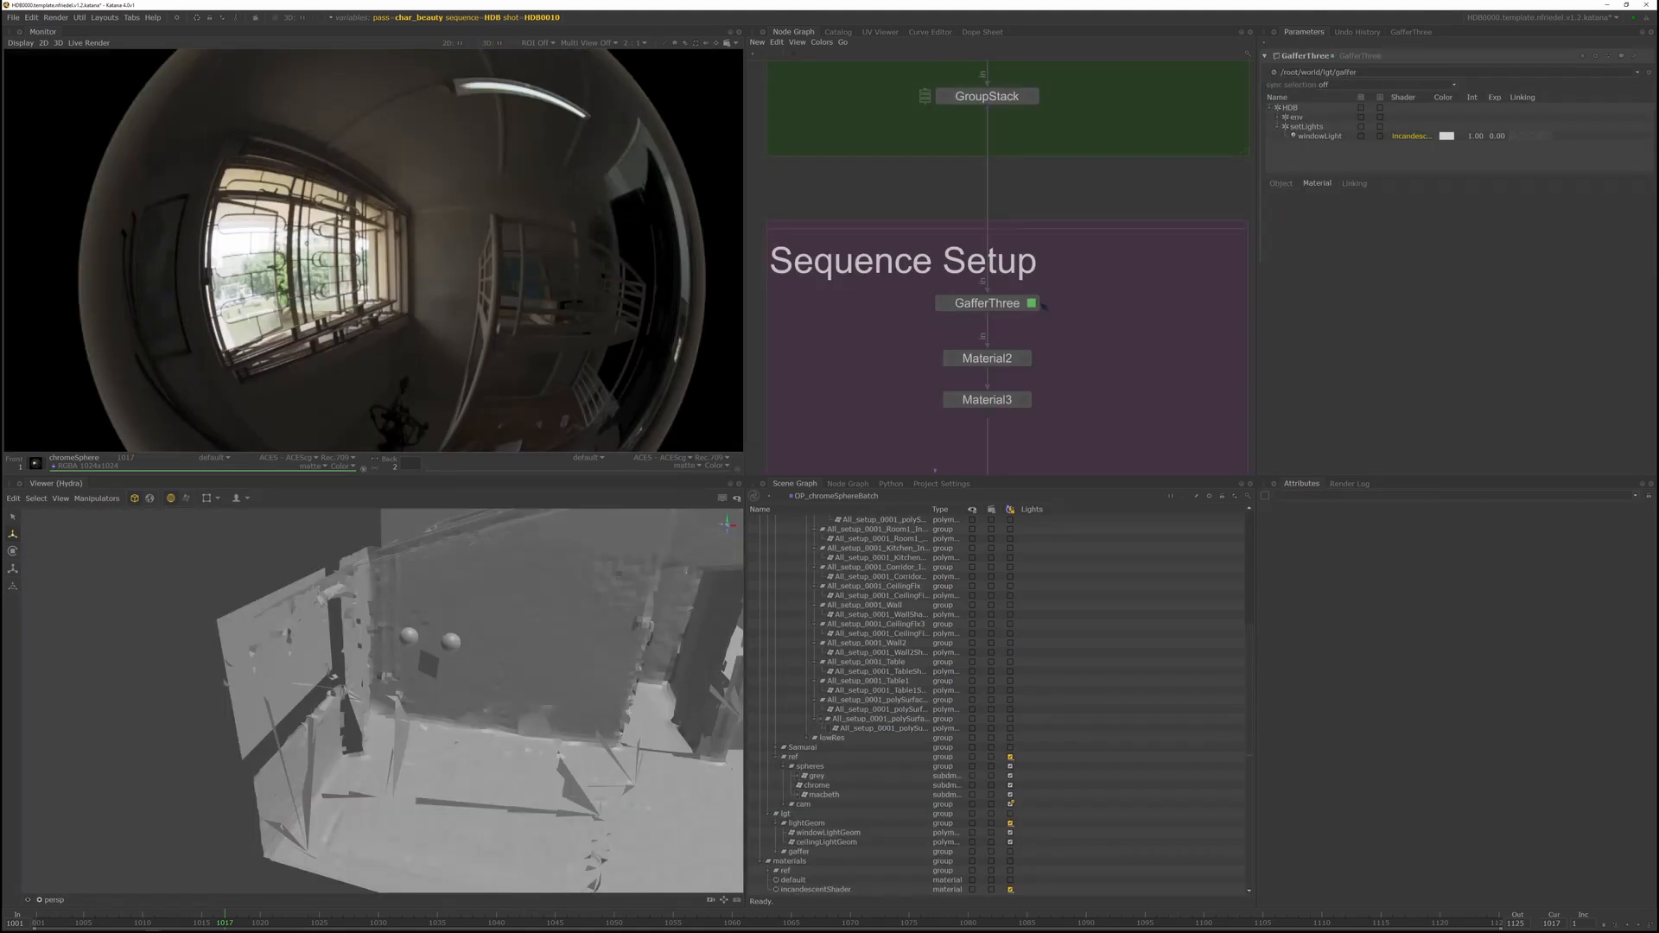
Add an incandescence light named ceilingLight under setLights in the GafferThree node
click(1304, 126)
right_click(1309, 127)
mouse_move(1479, 145)
click(1498, 199)
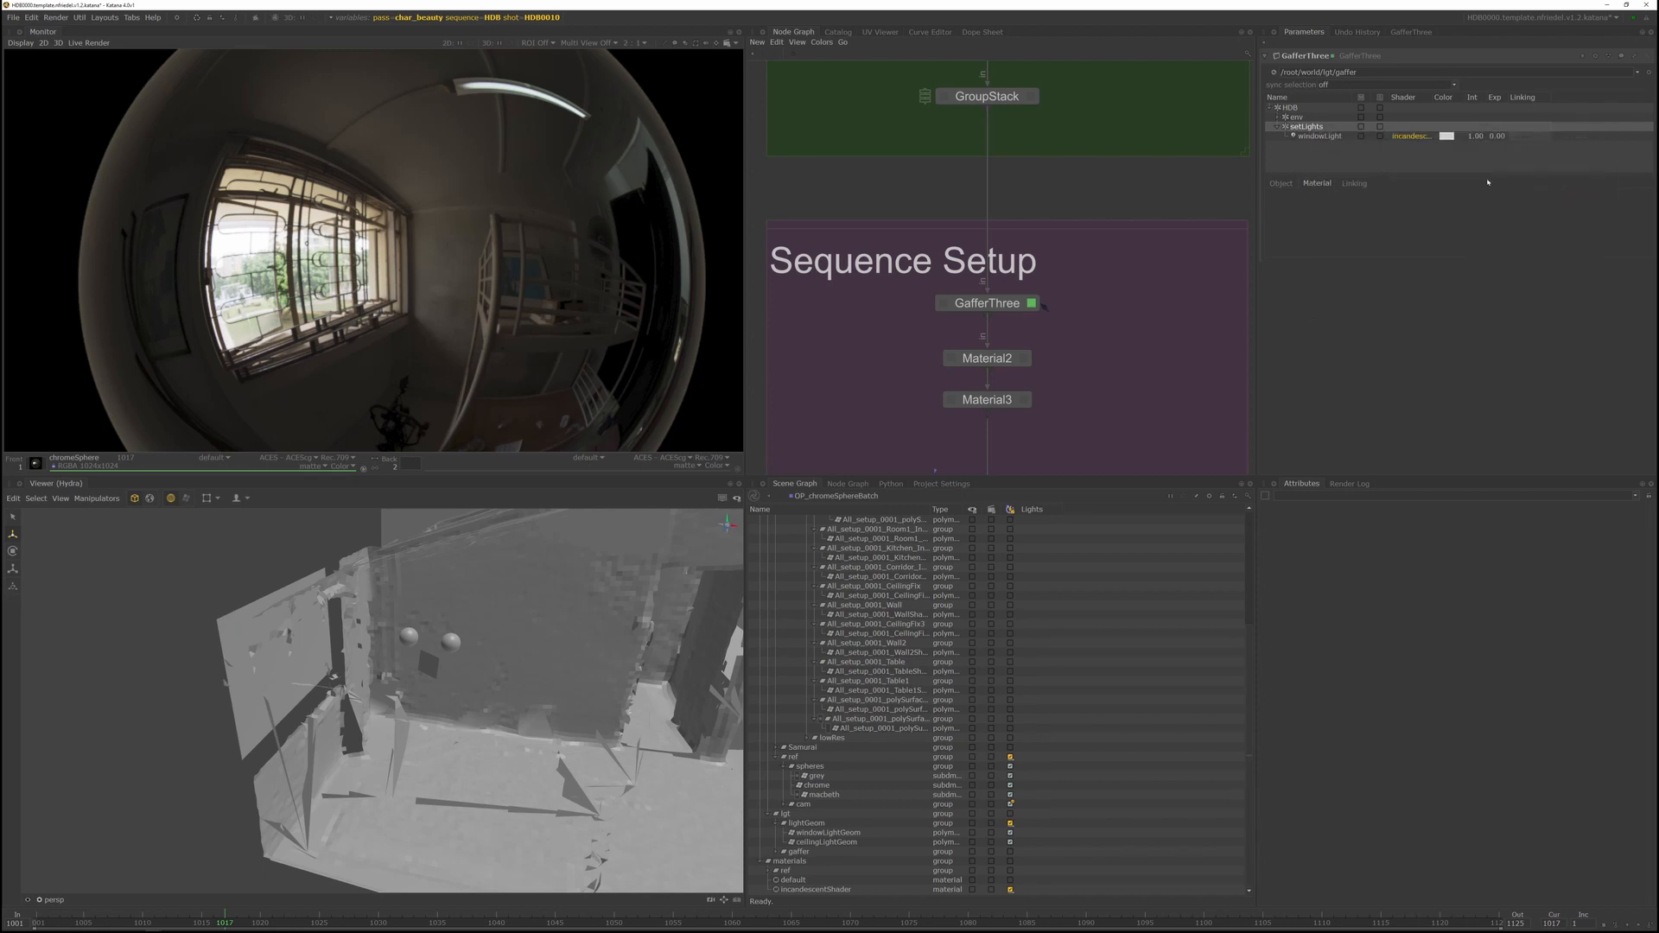
text(ceilingLight)
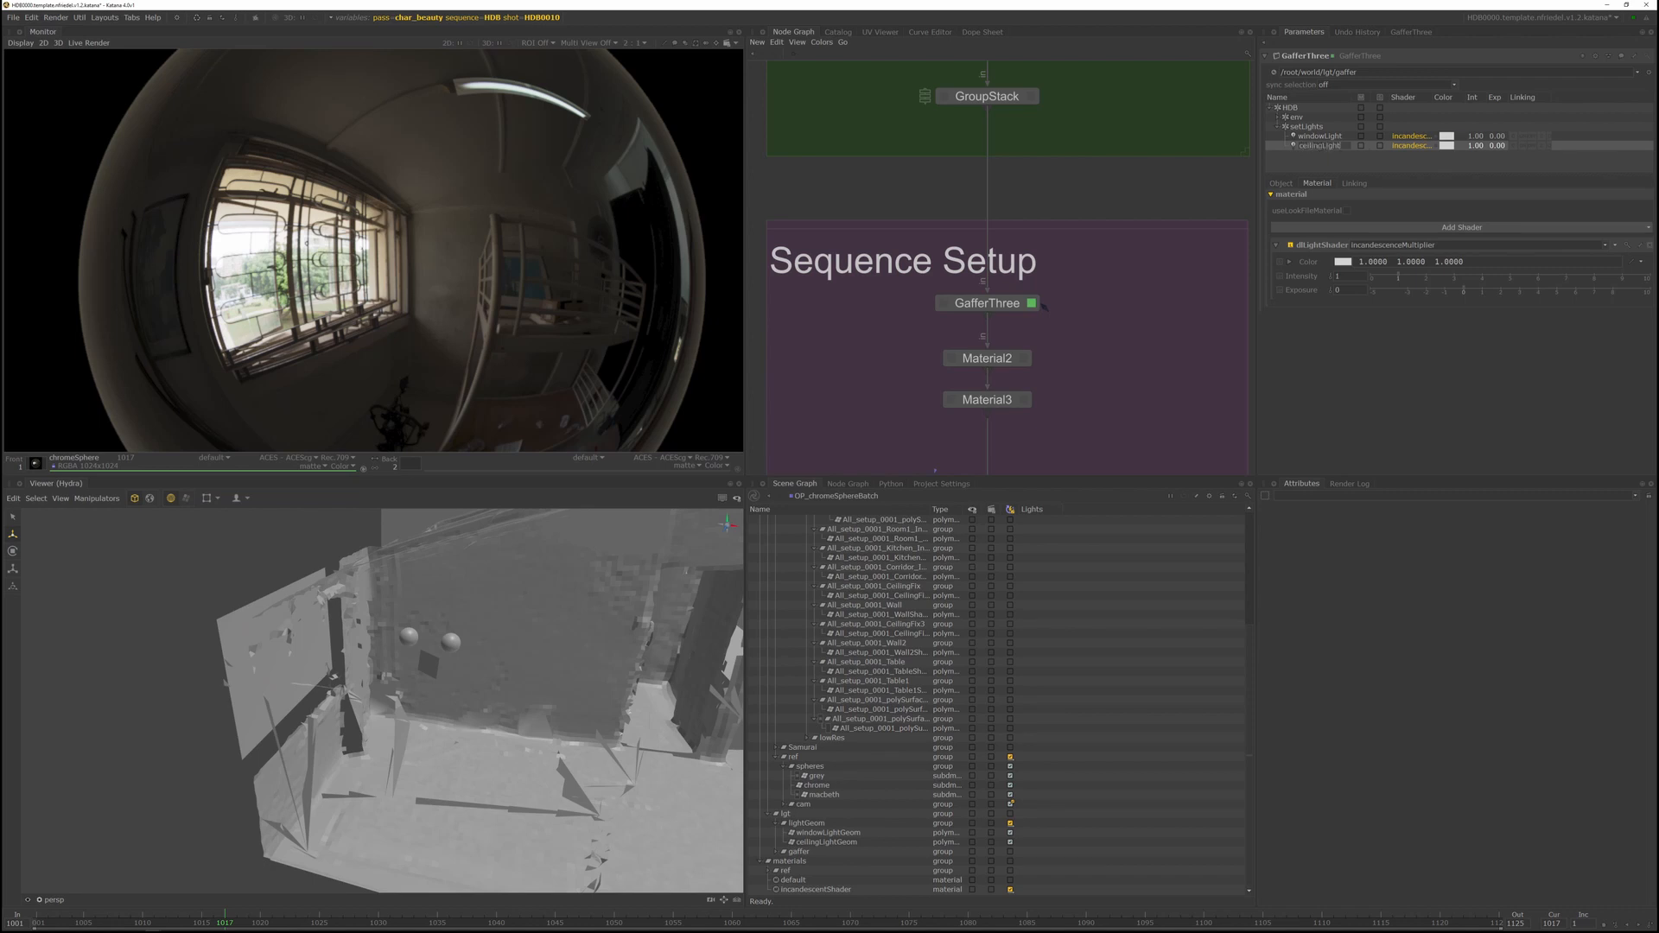
Assign ceilingLightGeom as the geometry controlled by the ceilingLight in the GafferThree node
key(Return)
click(1282, 183)
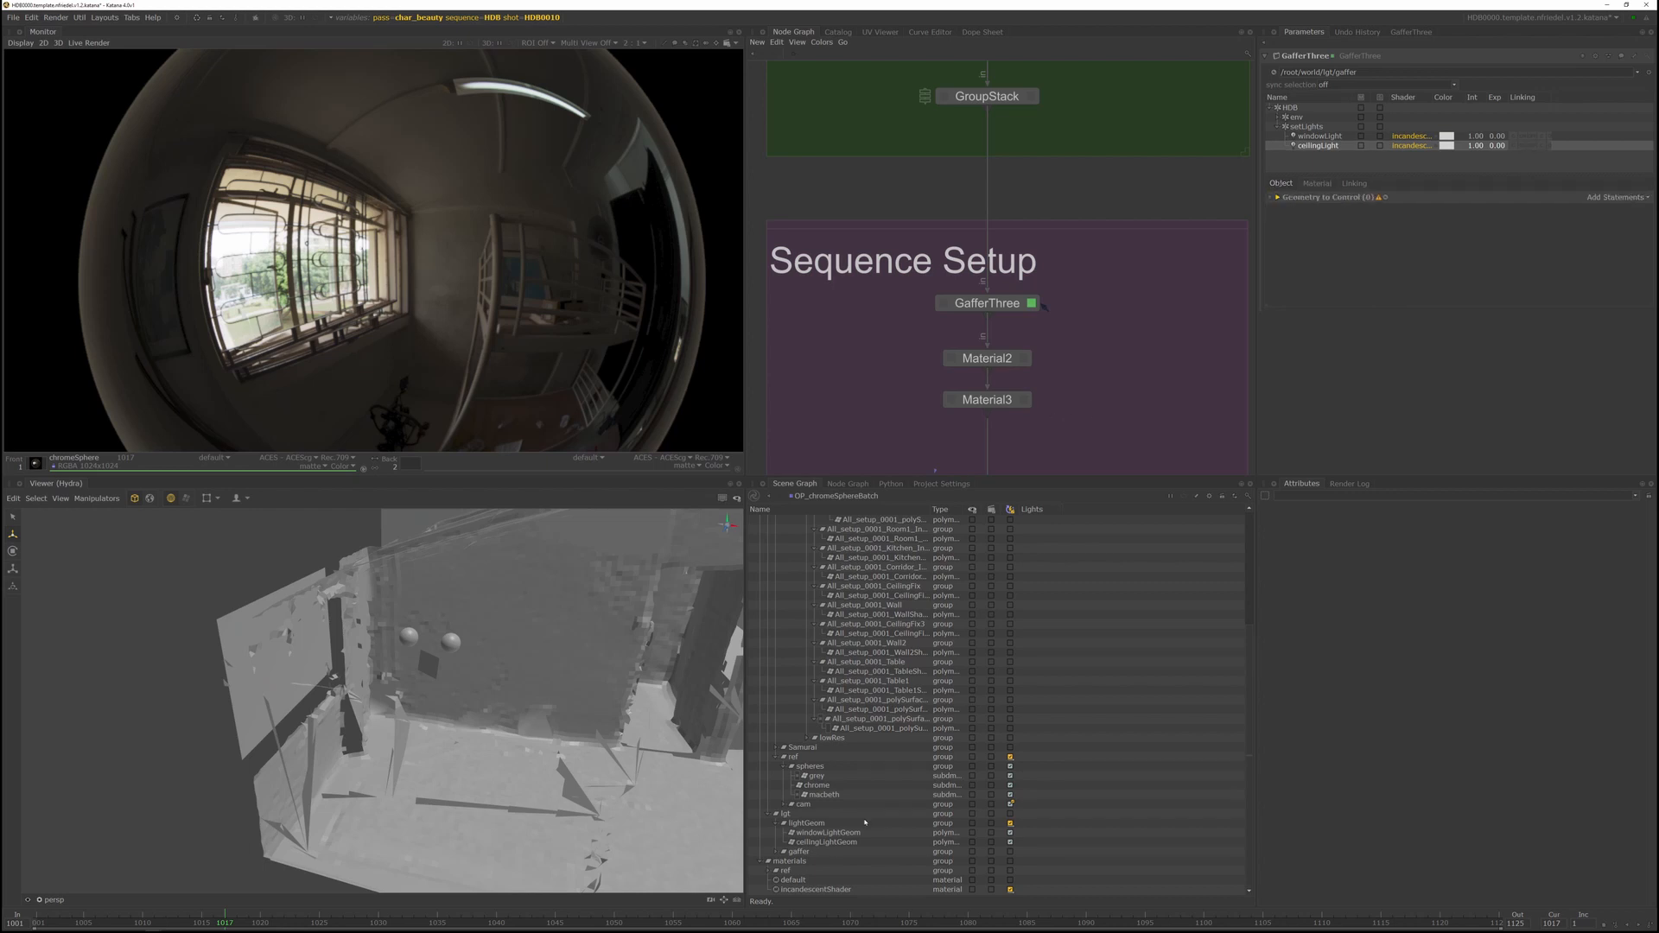
click(827, 842)
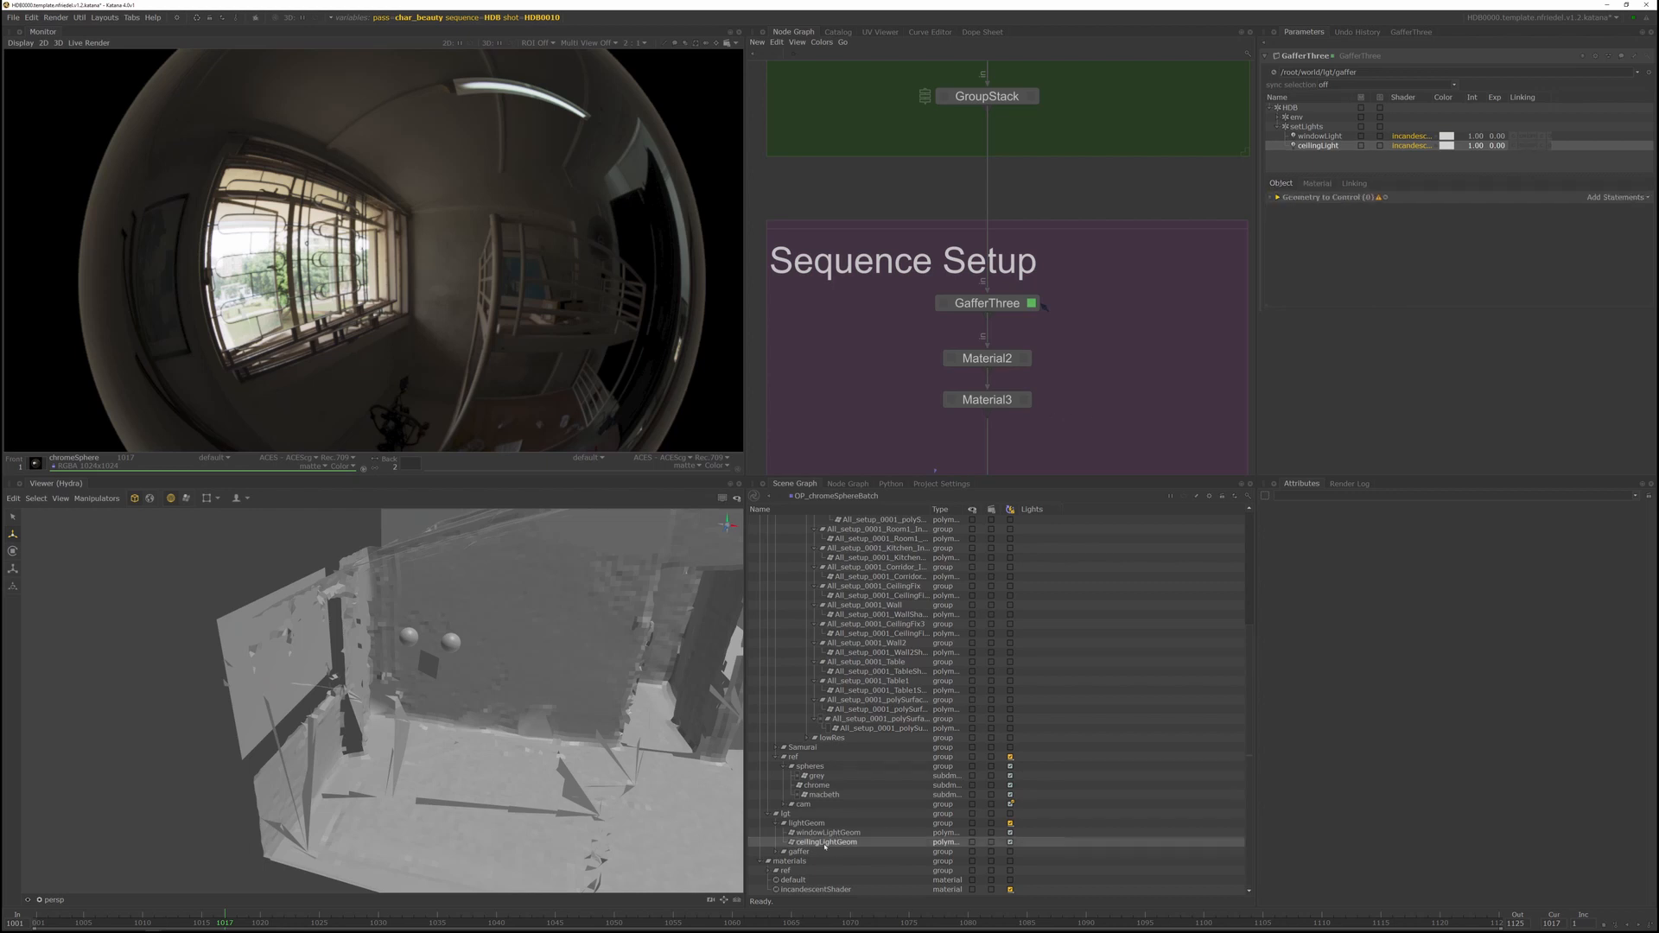
drag(809, 843, 1599, 198)
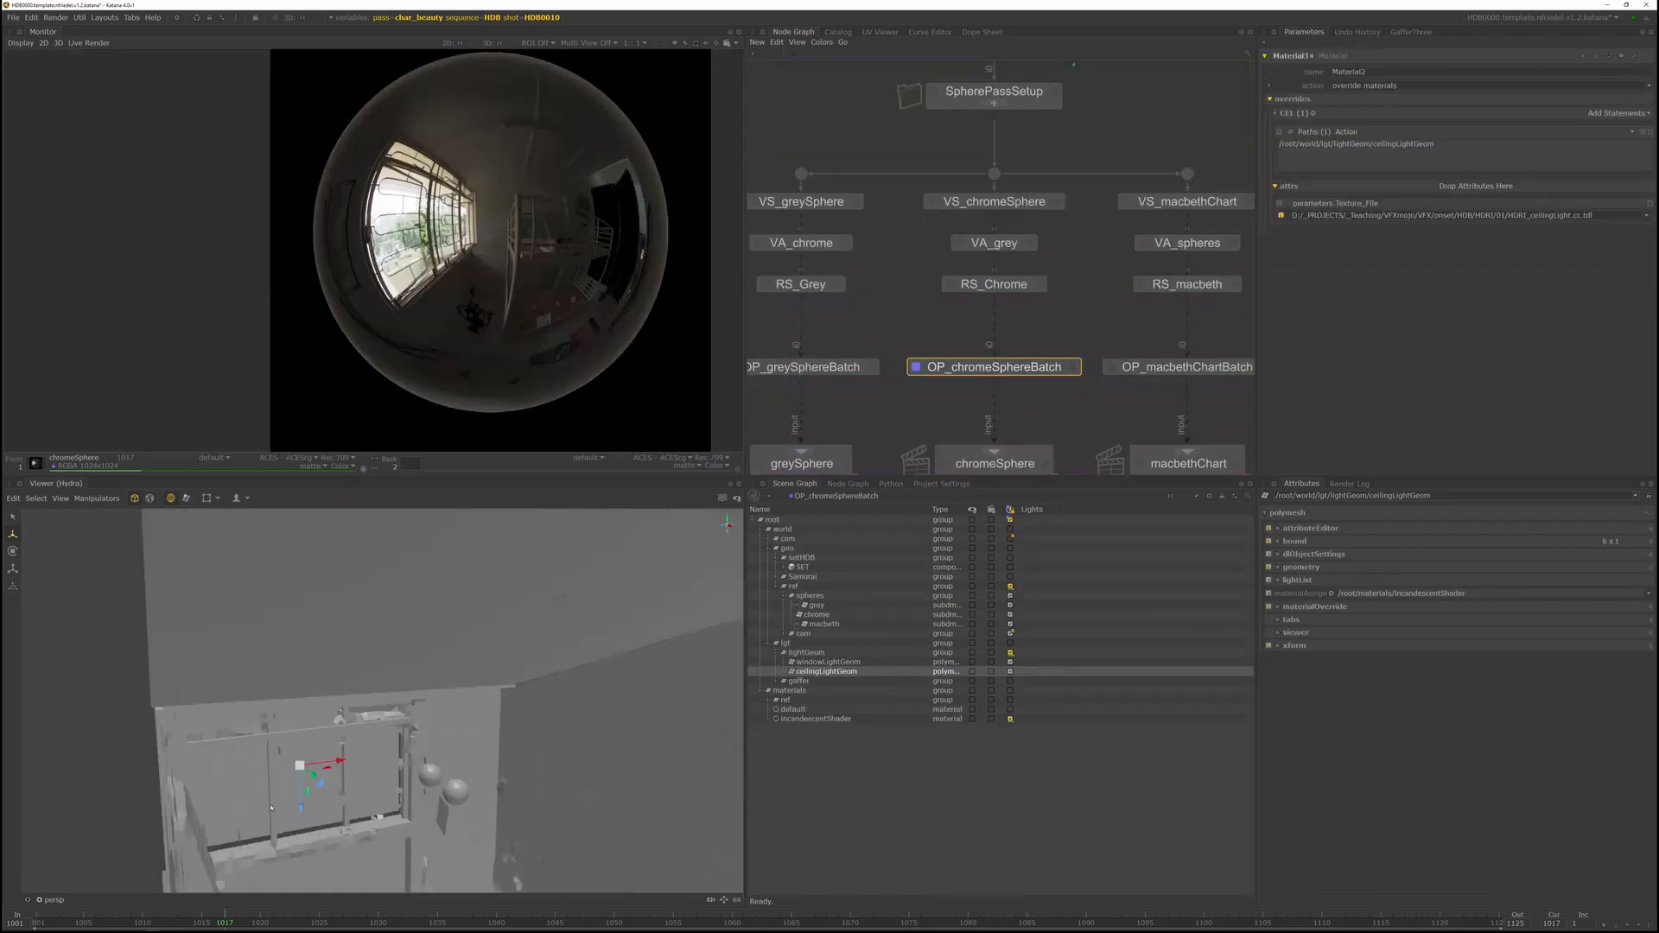
Move ceilingLightGeom roughly into the room and fully expand the SET component's geometry group to show the set in the viewer
drag(339, 791, 237, 744)
click(788, 568)
click(783, 567)
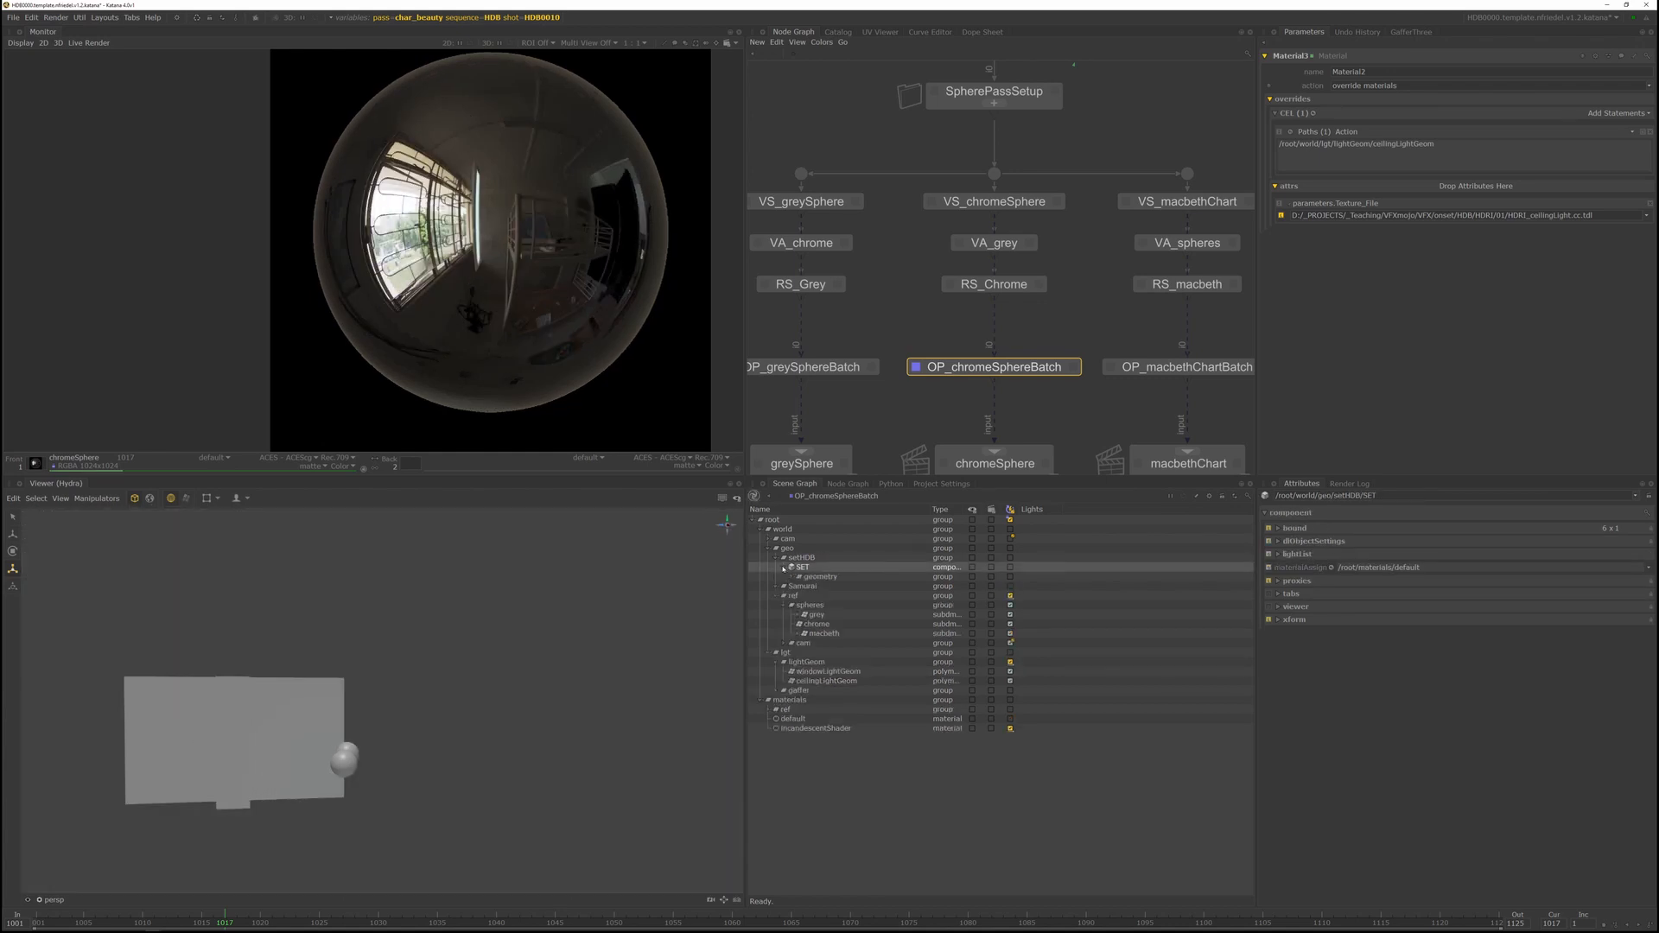
click(814, 577)
shift+click(799, 576)
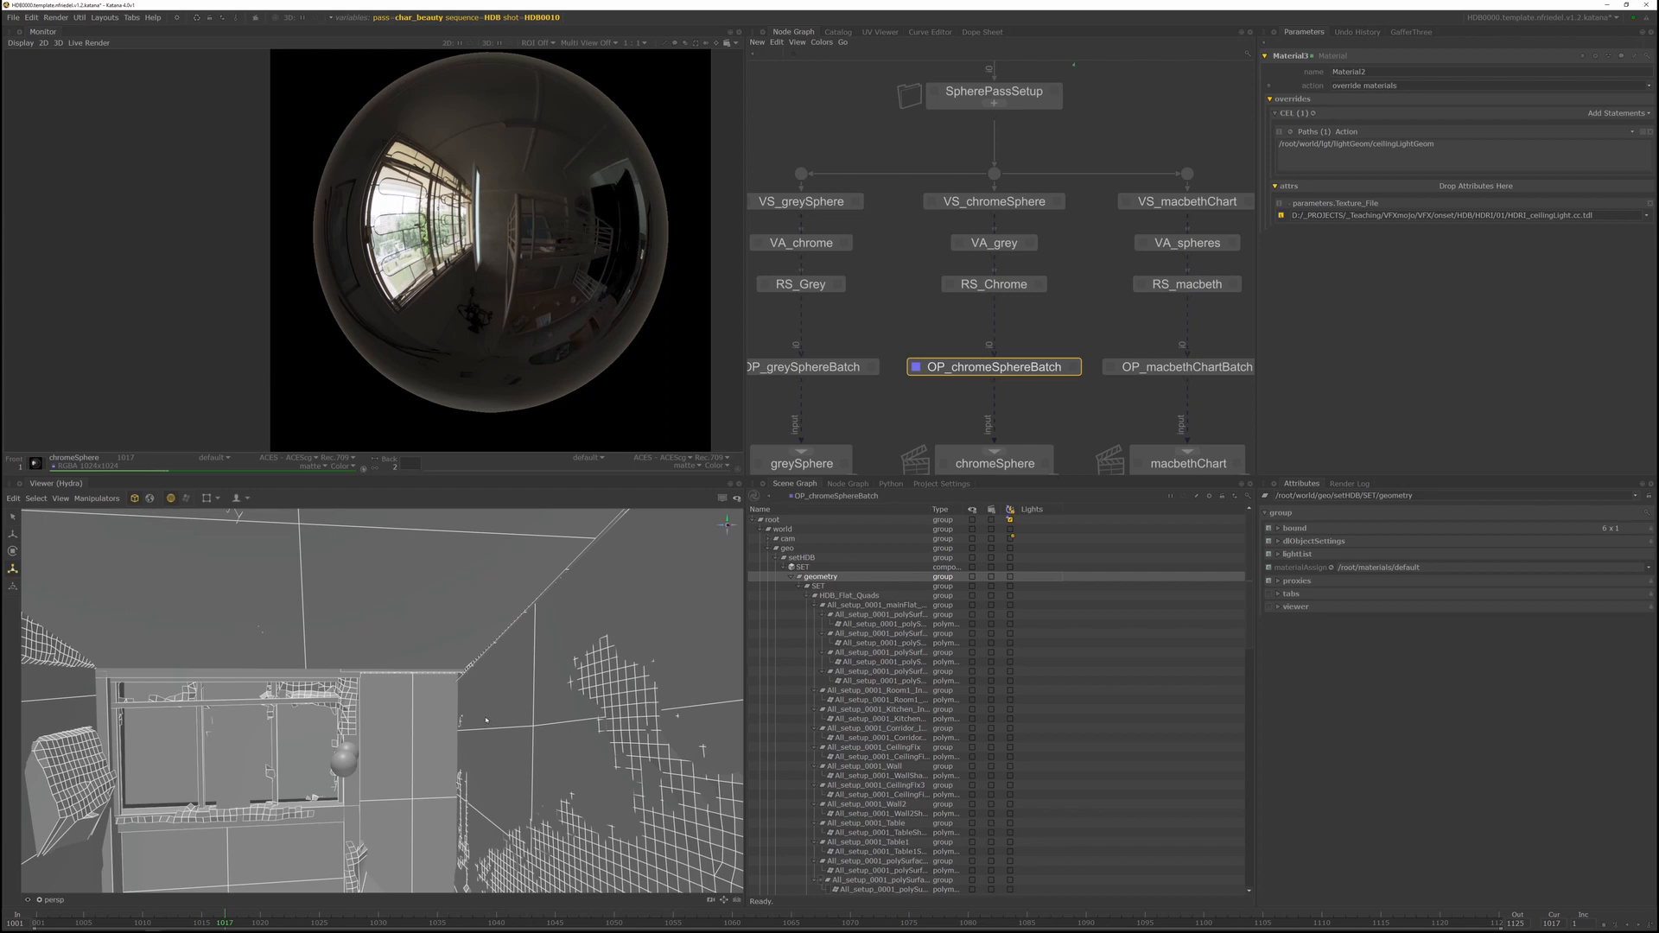
Locate the low-resolution ceiling shape in the scene graph and collapse the lowRes group to expose the scanned ceiling
alt+drag(455, 742, 350, 569)
click(364, 640)
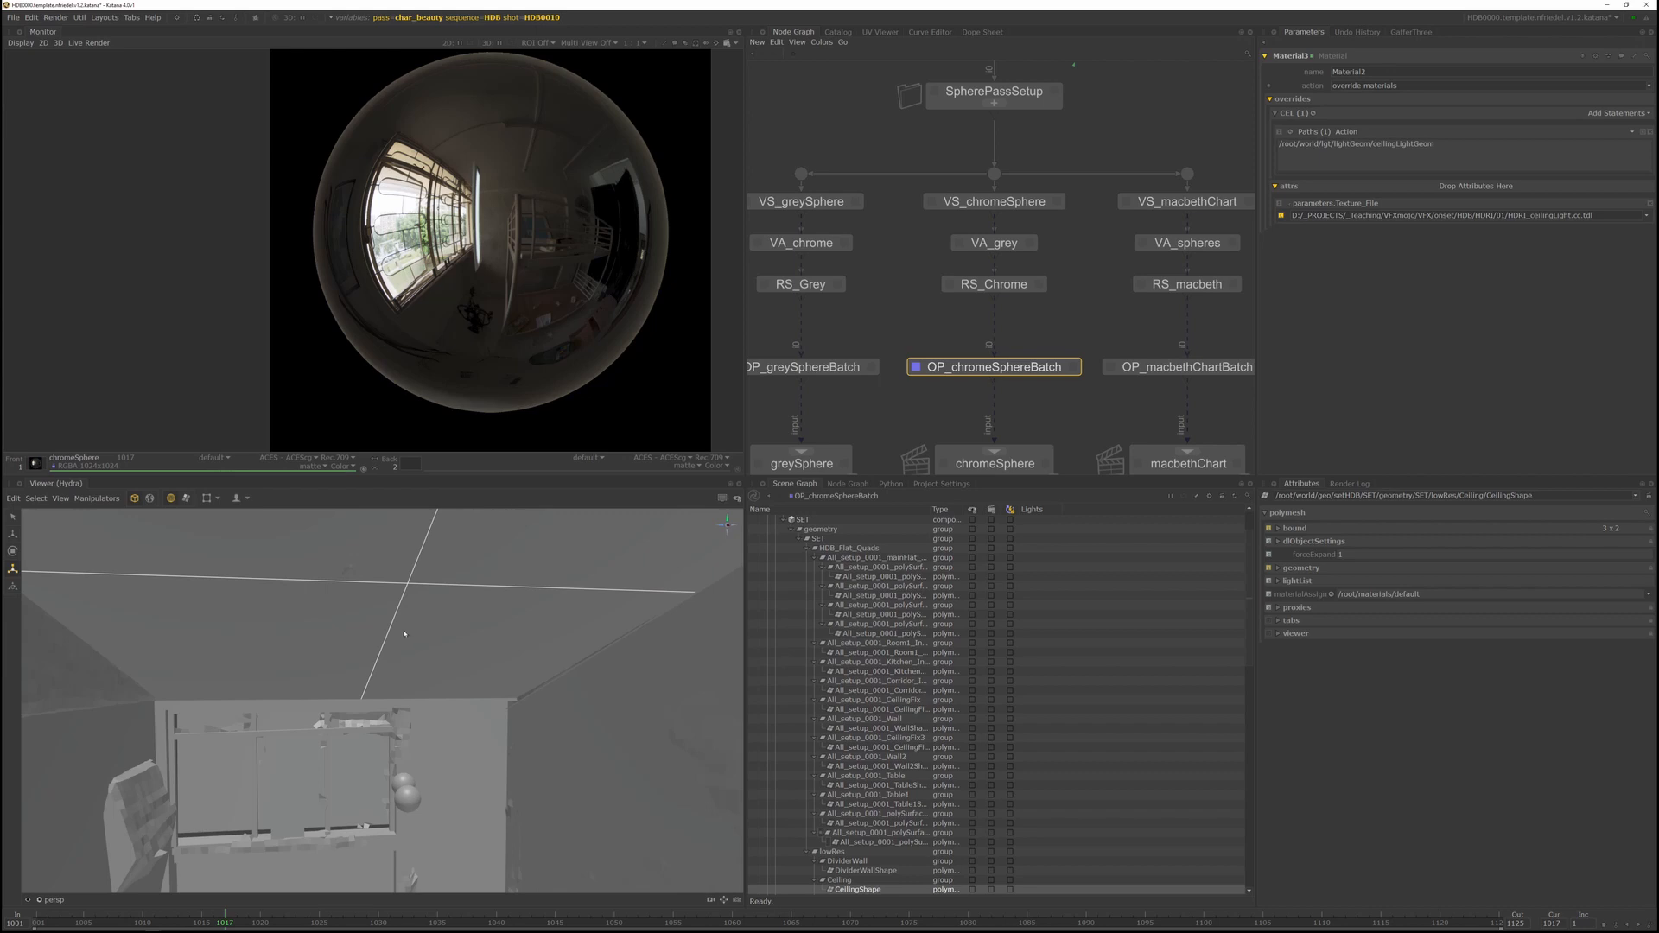
scroll(852, 800, down, 2)
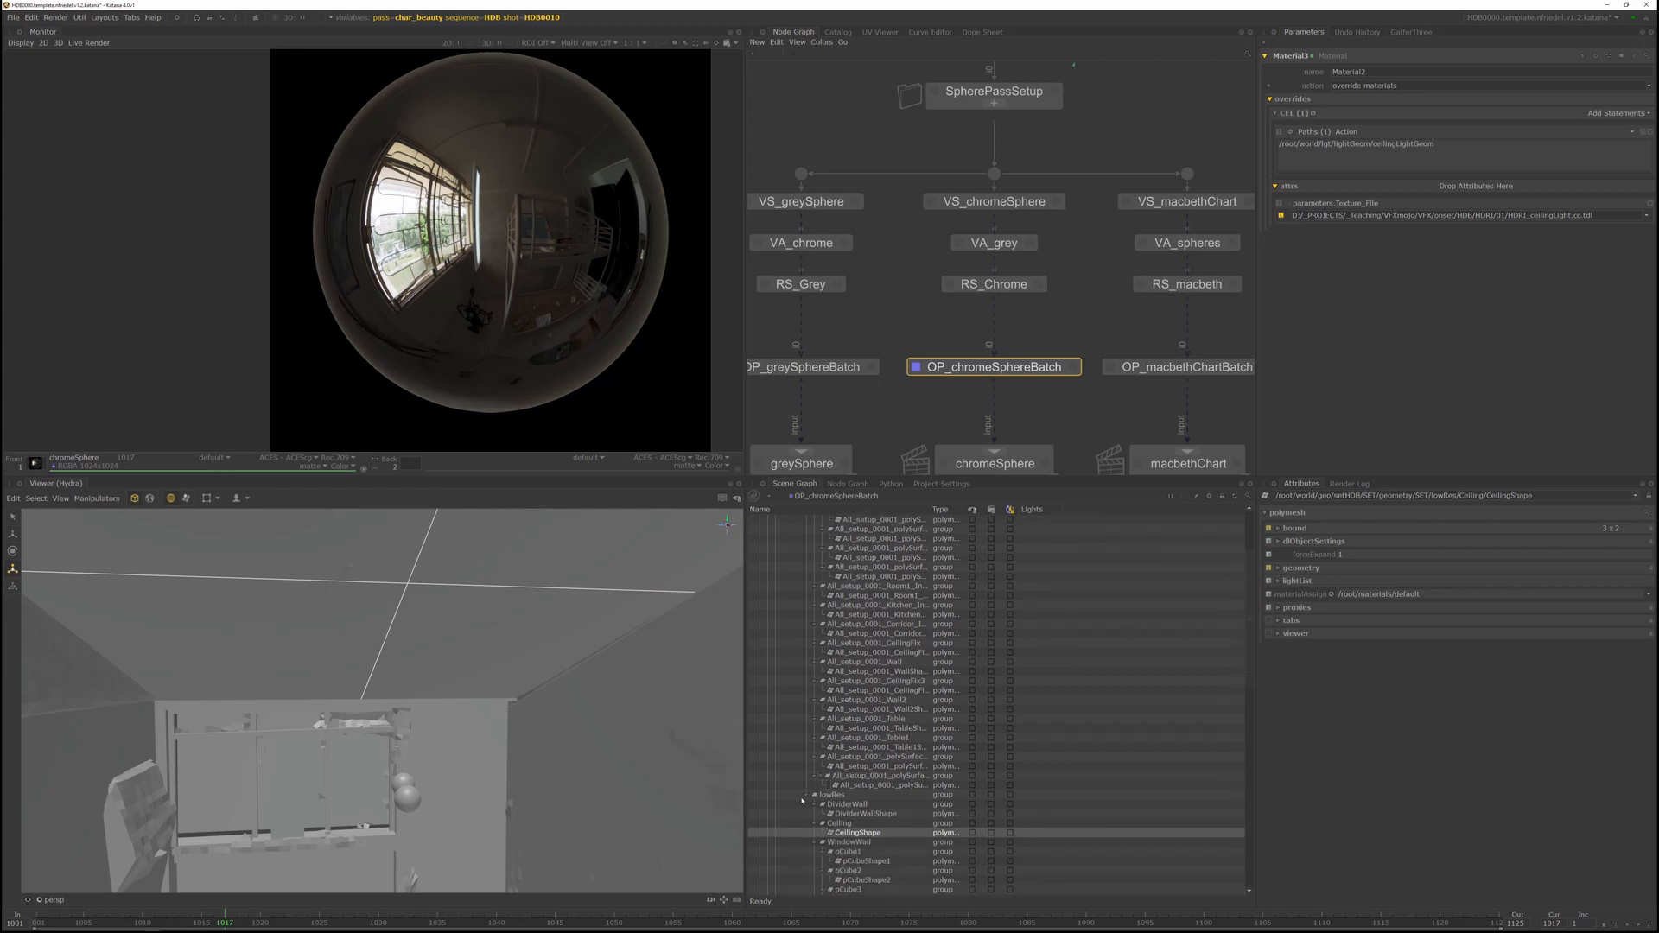
click(808, 796)
alt+drag(442, 671, 560, 625)
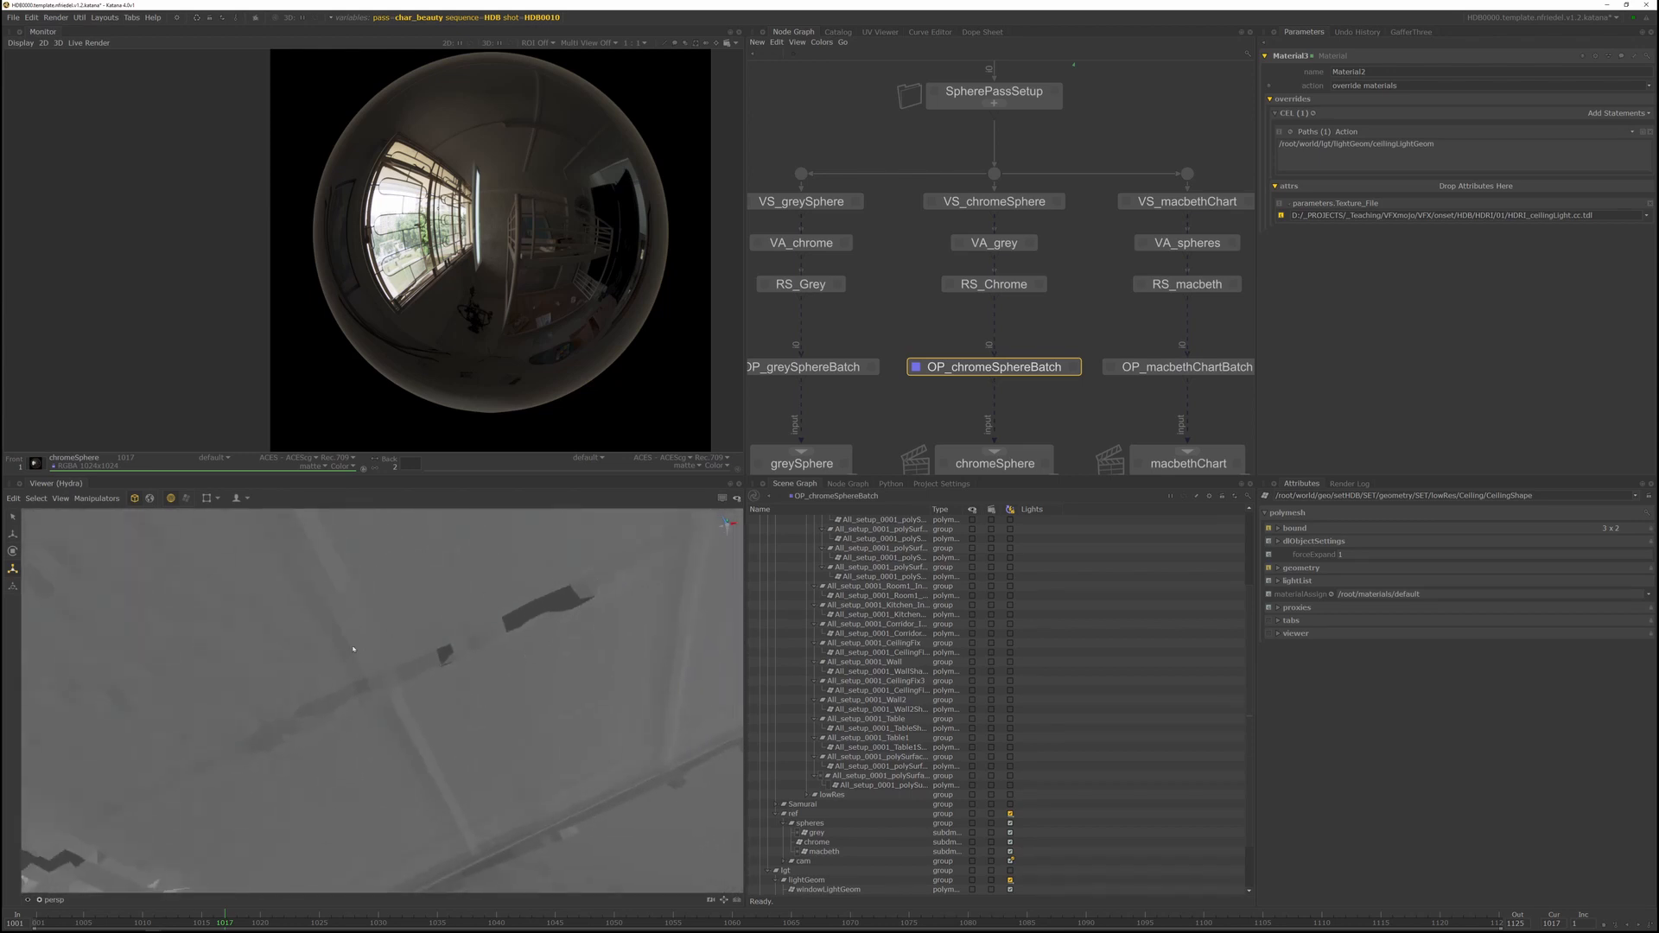
alt+drag(317, 739, 486, 667)
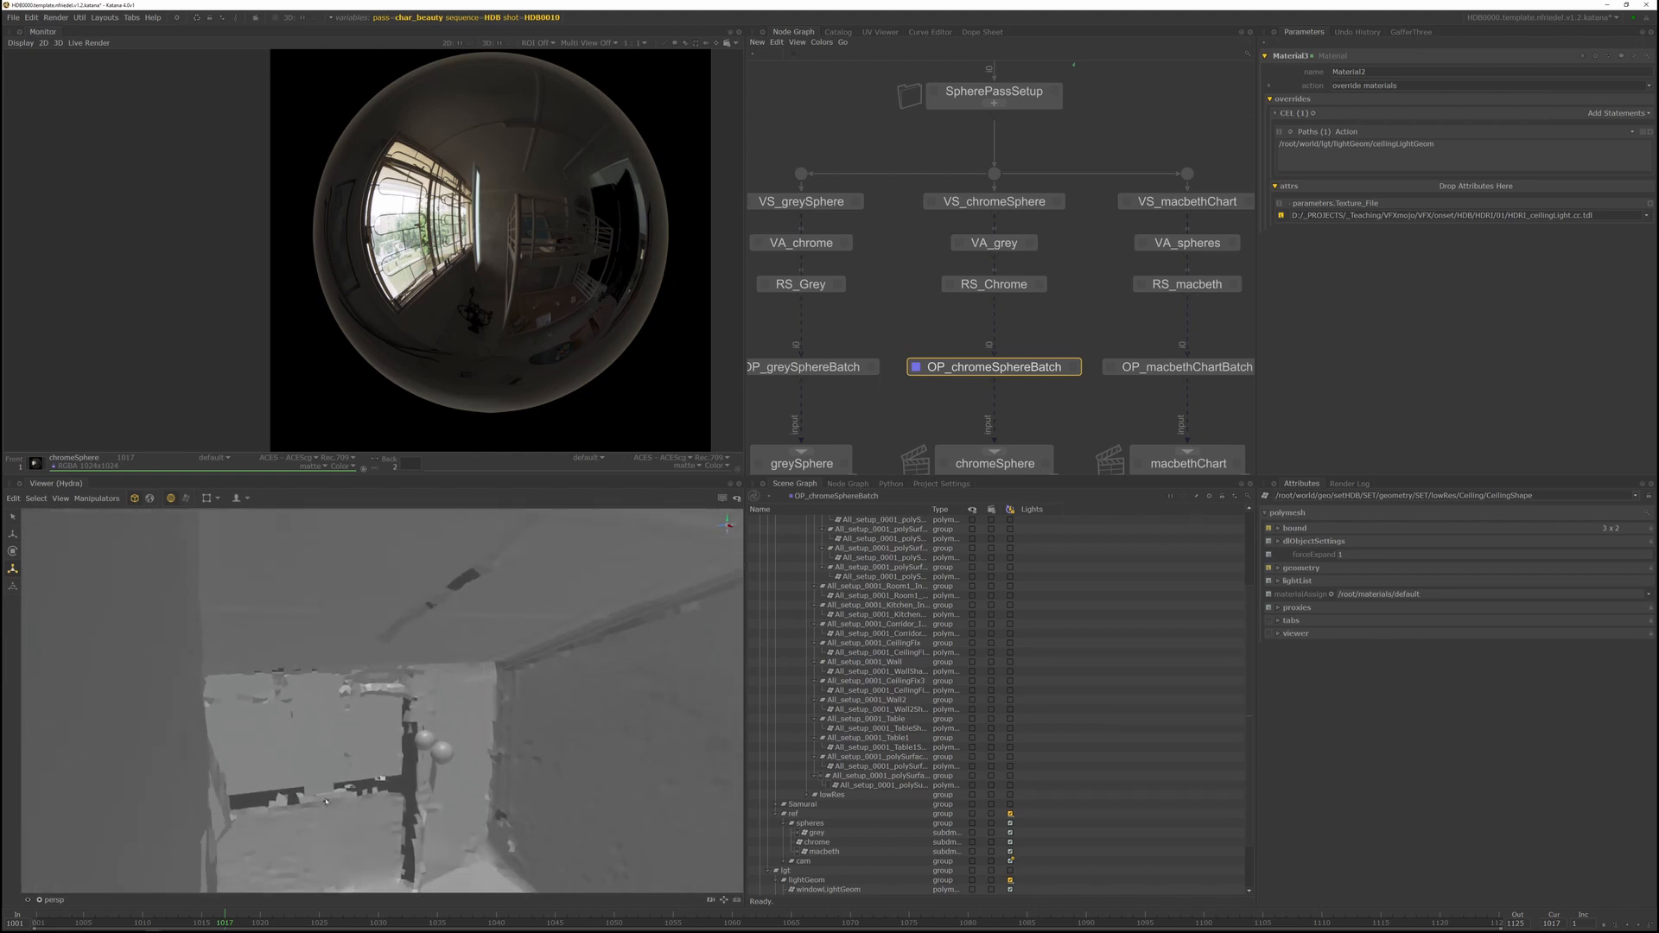
Rotate, move and scale ceilingLightGeom to fit the light fixture on the scanned ceiling
click(320, 768)
key(e)
drag(328, 720, 398, 693)
key(w)
key(r)
drag(398, 694, 400, 705)
drag(437, 648, 420, 650)
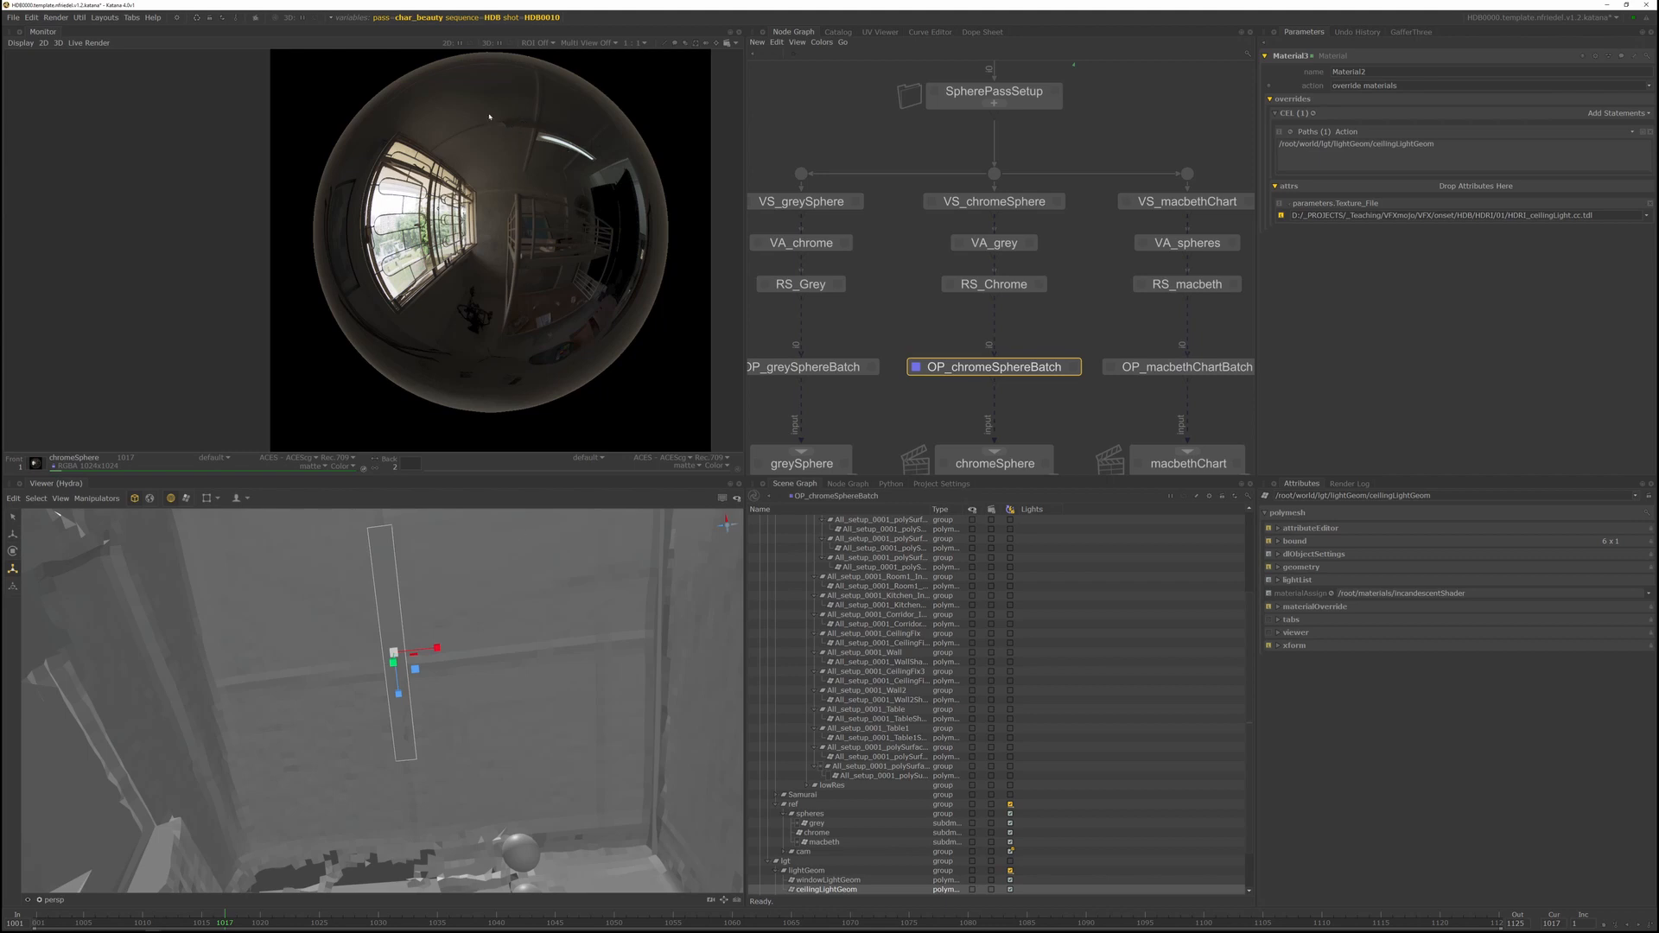
alt+drag(429, 623, 462, 689)
key(e)
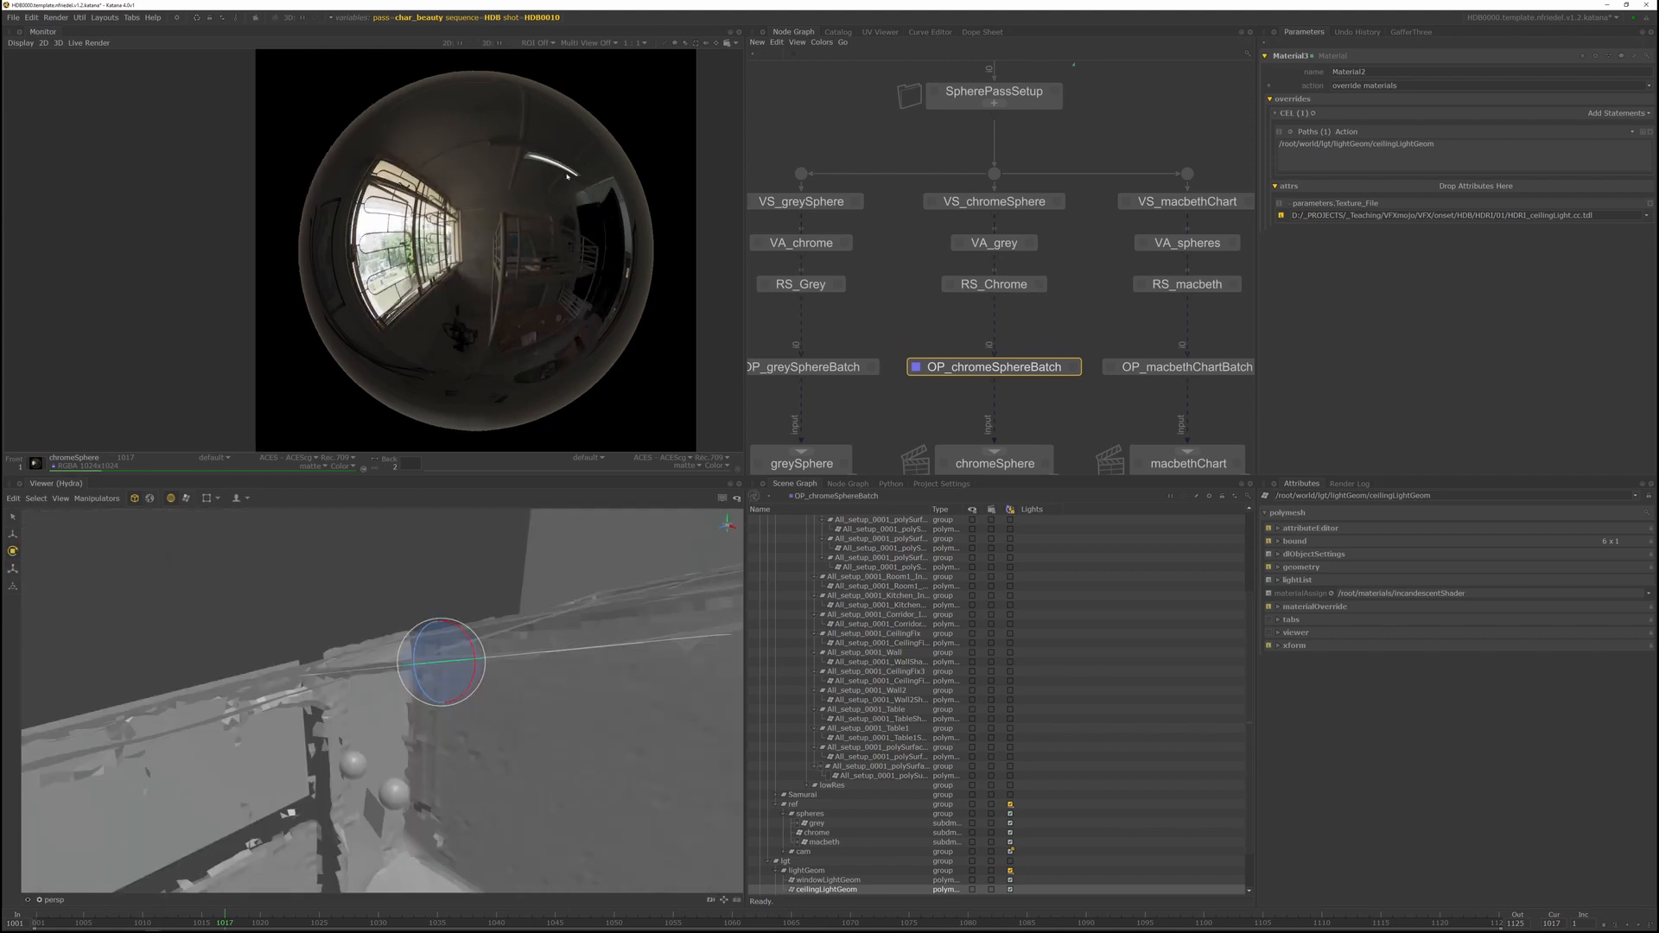
Check the ceiling light's reflection in the chrome sphere render and shift the spheres reference group slightly within the room
scroll(584, 148, up, 2)
middle_drag(582, 148, 589, 221)
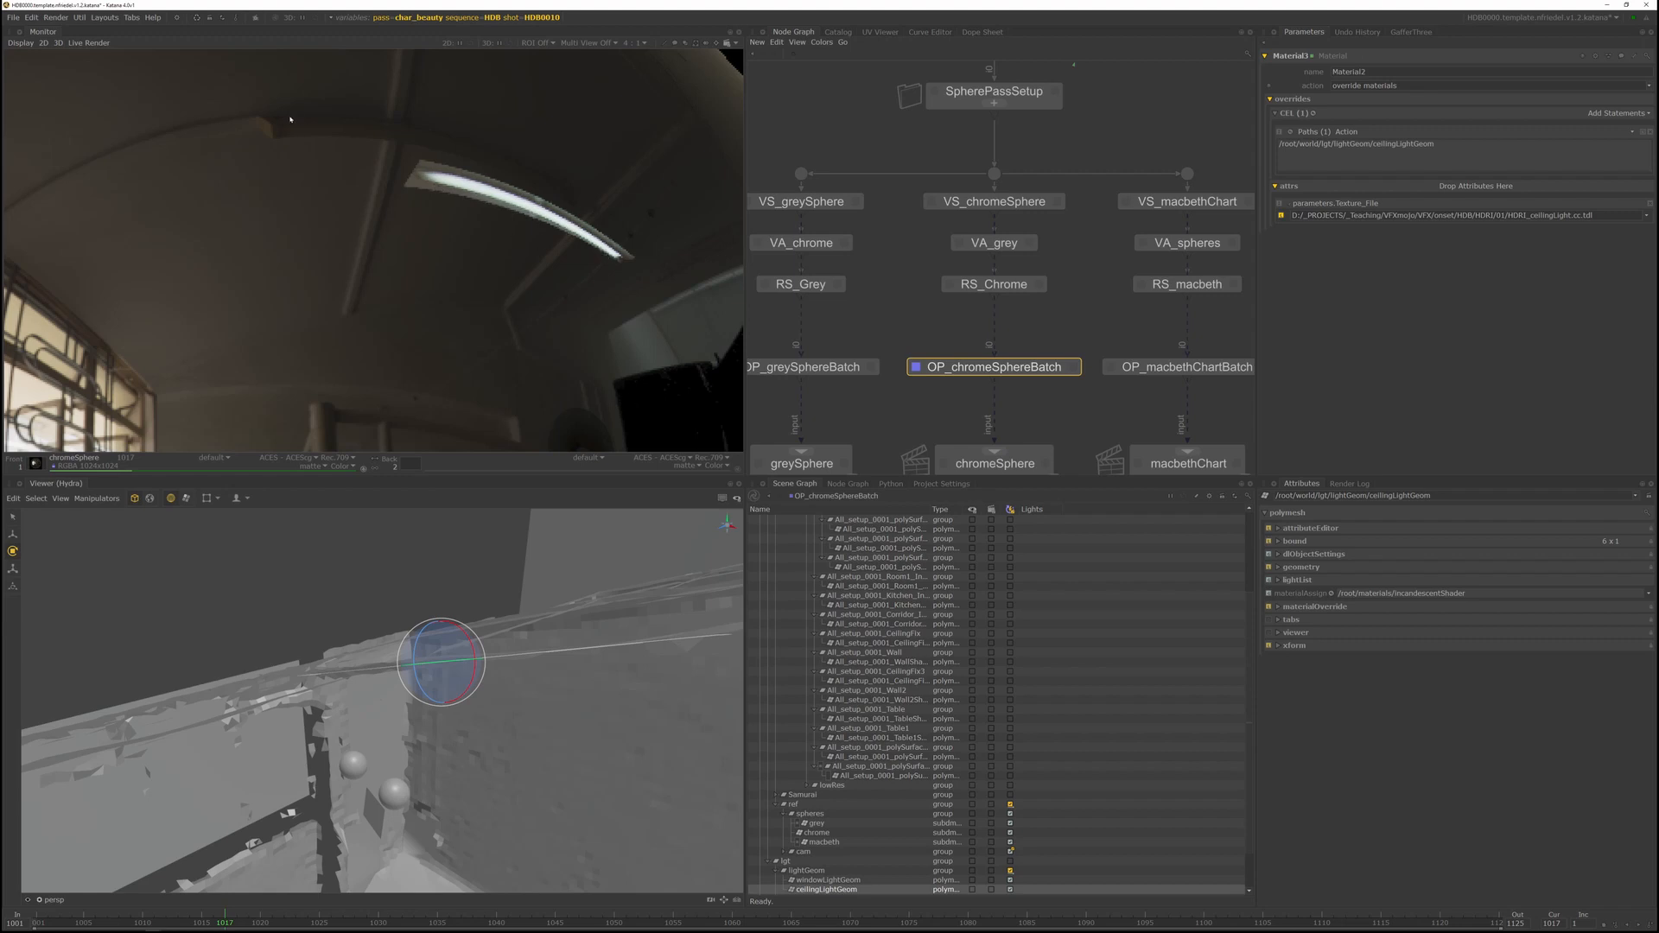
scroll(590, 222, down, 2)
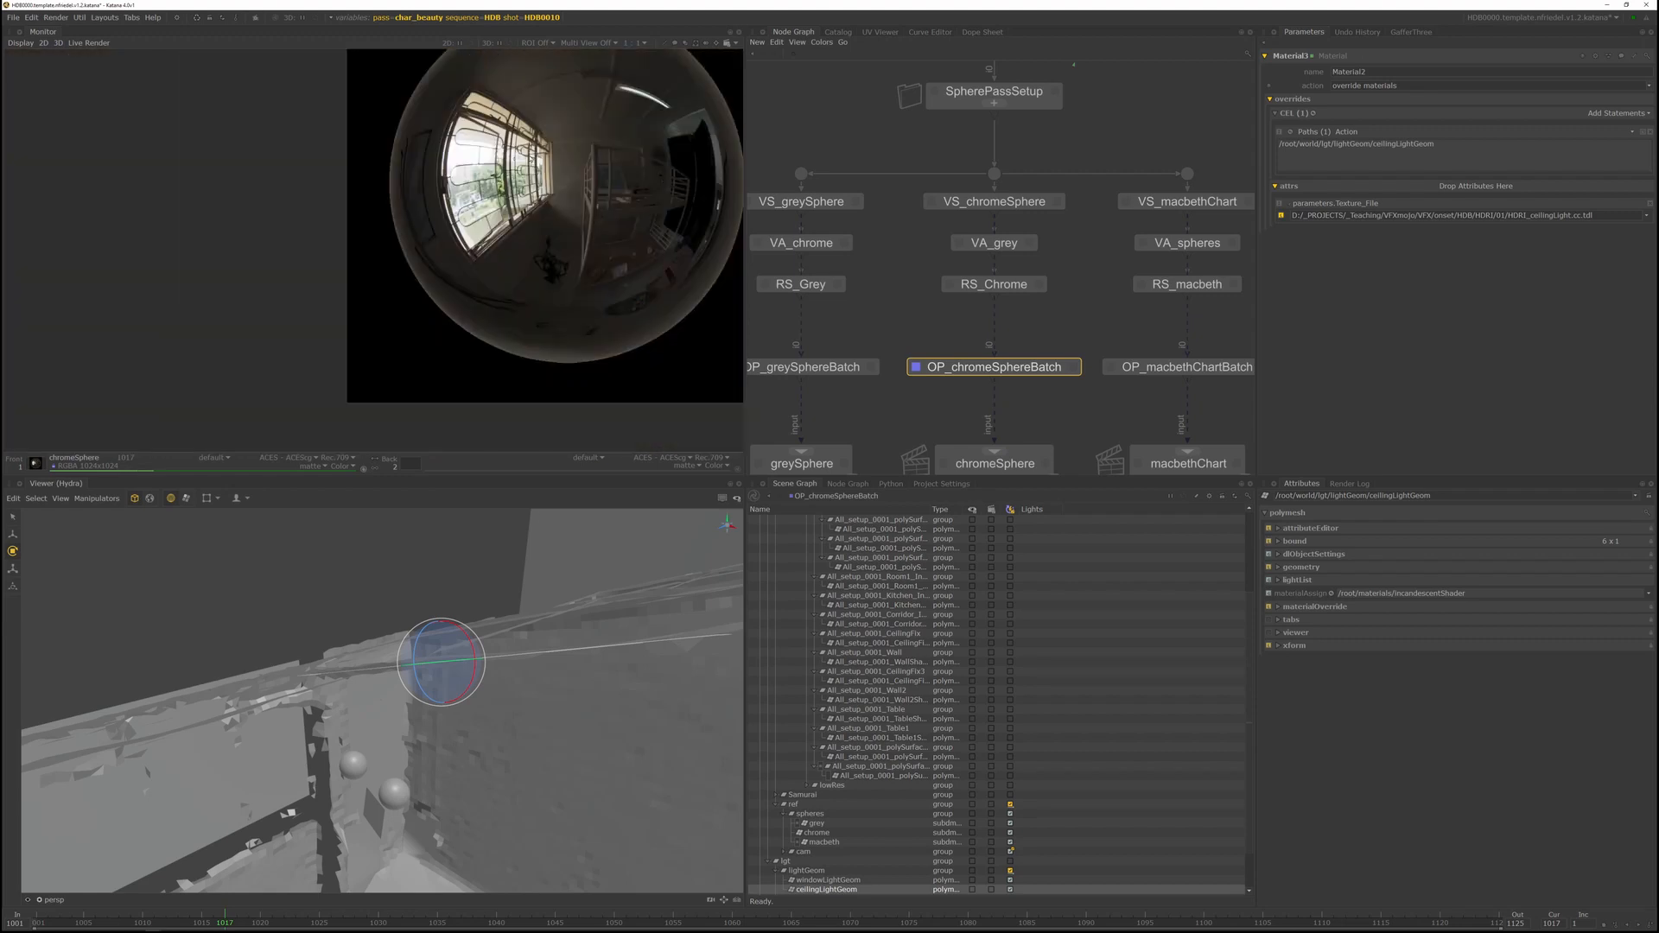
middle_drag(563, 194, 516, 202)
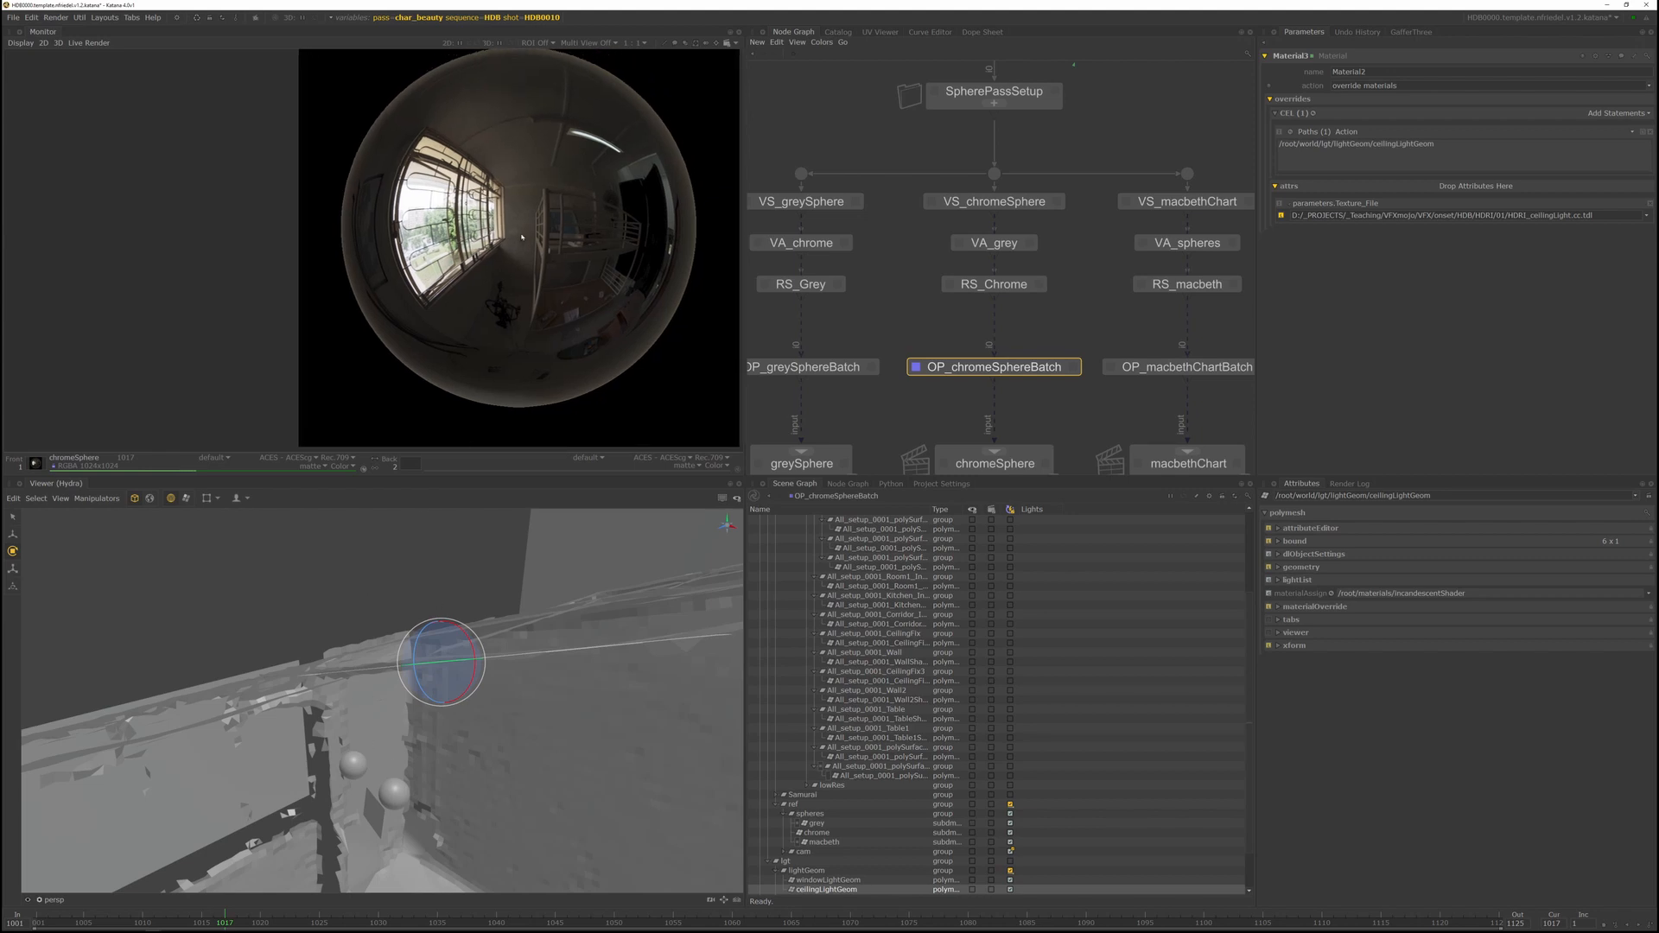
alt+drag(438, 758, 457, 819)
scroll(801, 762, down, 5)
click(807, 767)
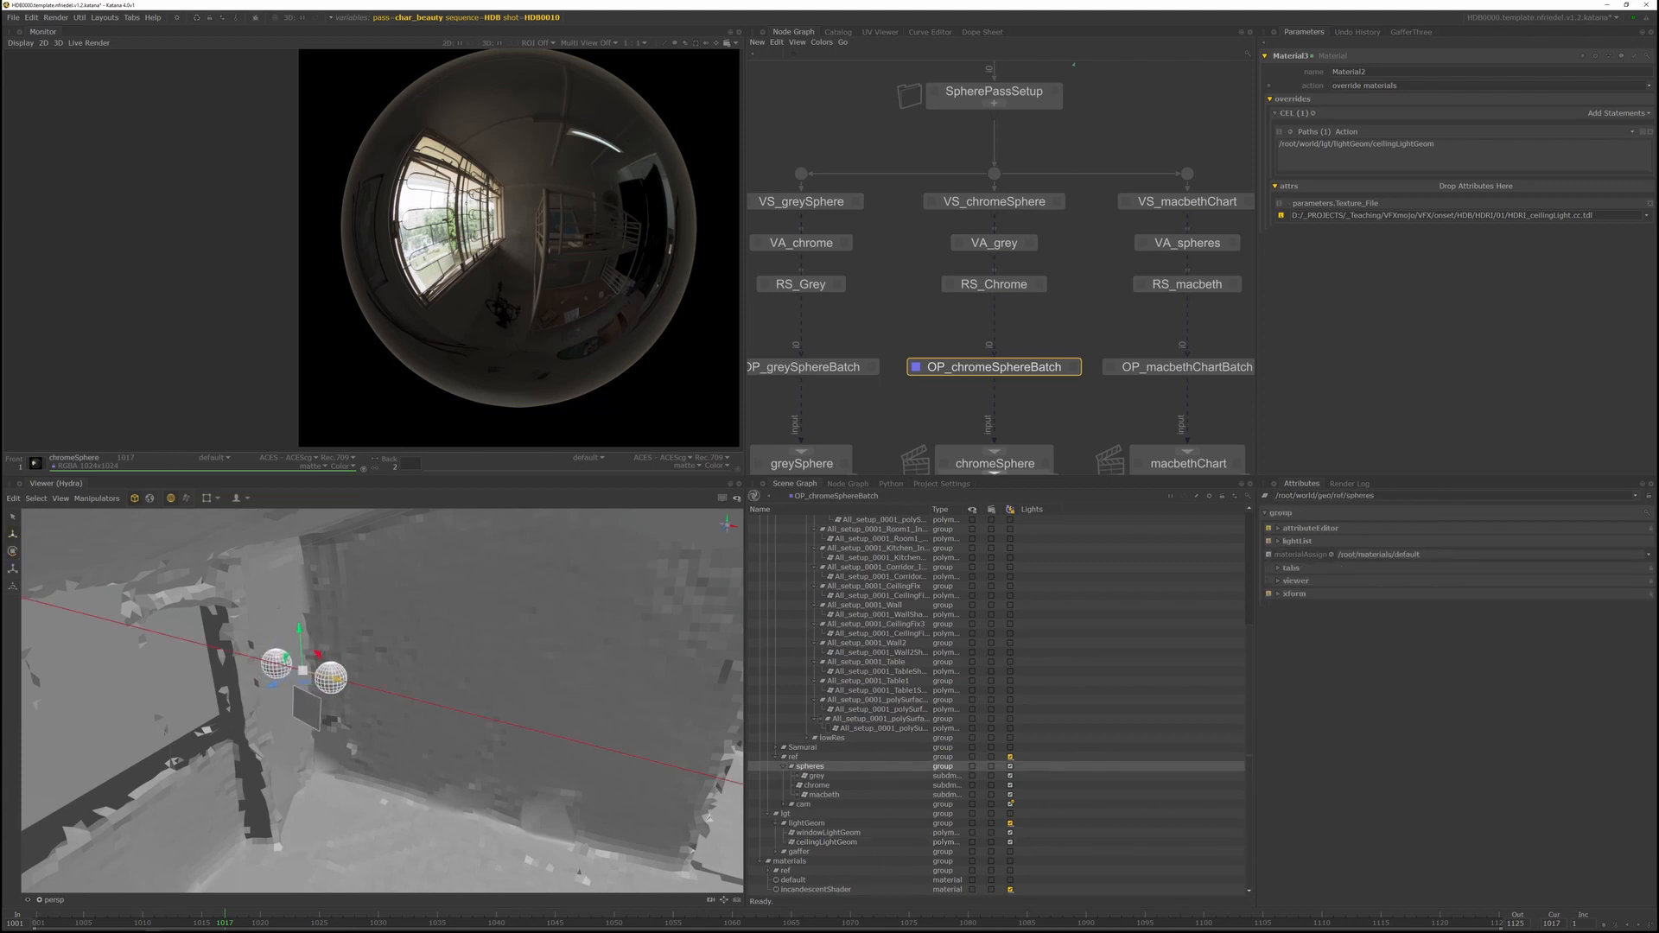
mouse_move(346, 682)
mouse_down()
mouse_move(299, 695)
mouse_move(373, 698)
mouse_up()
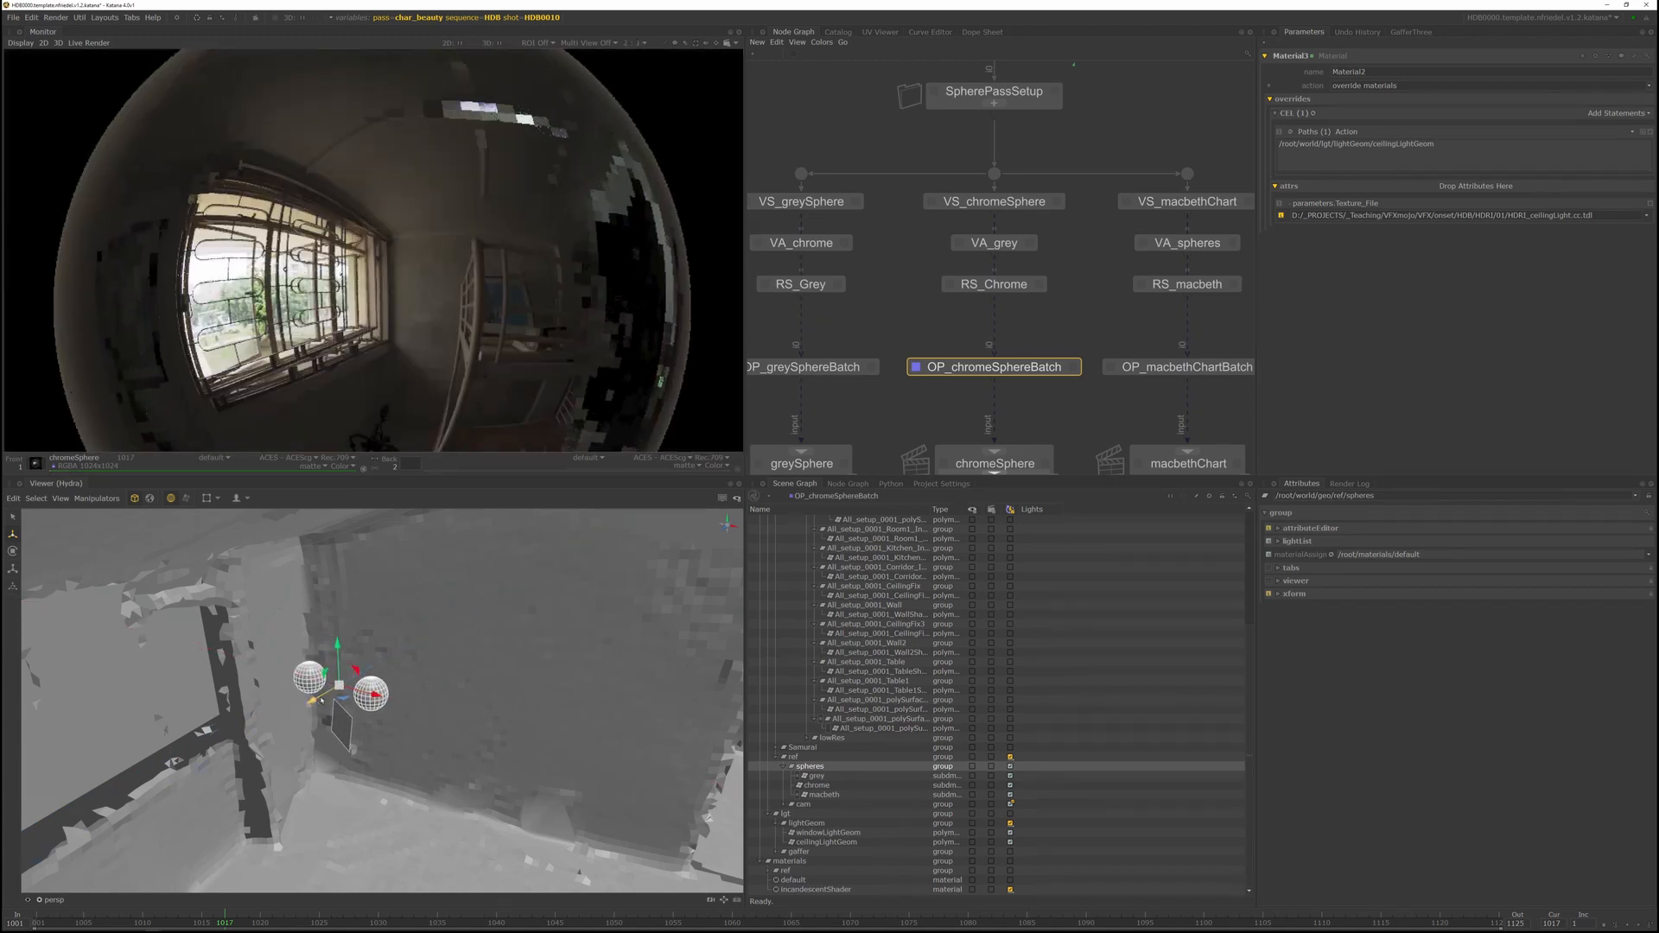
alt+drag(381, 807, 368, 688)
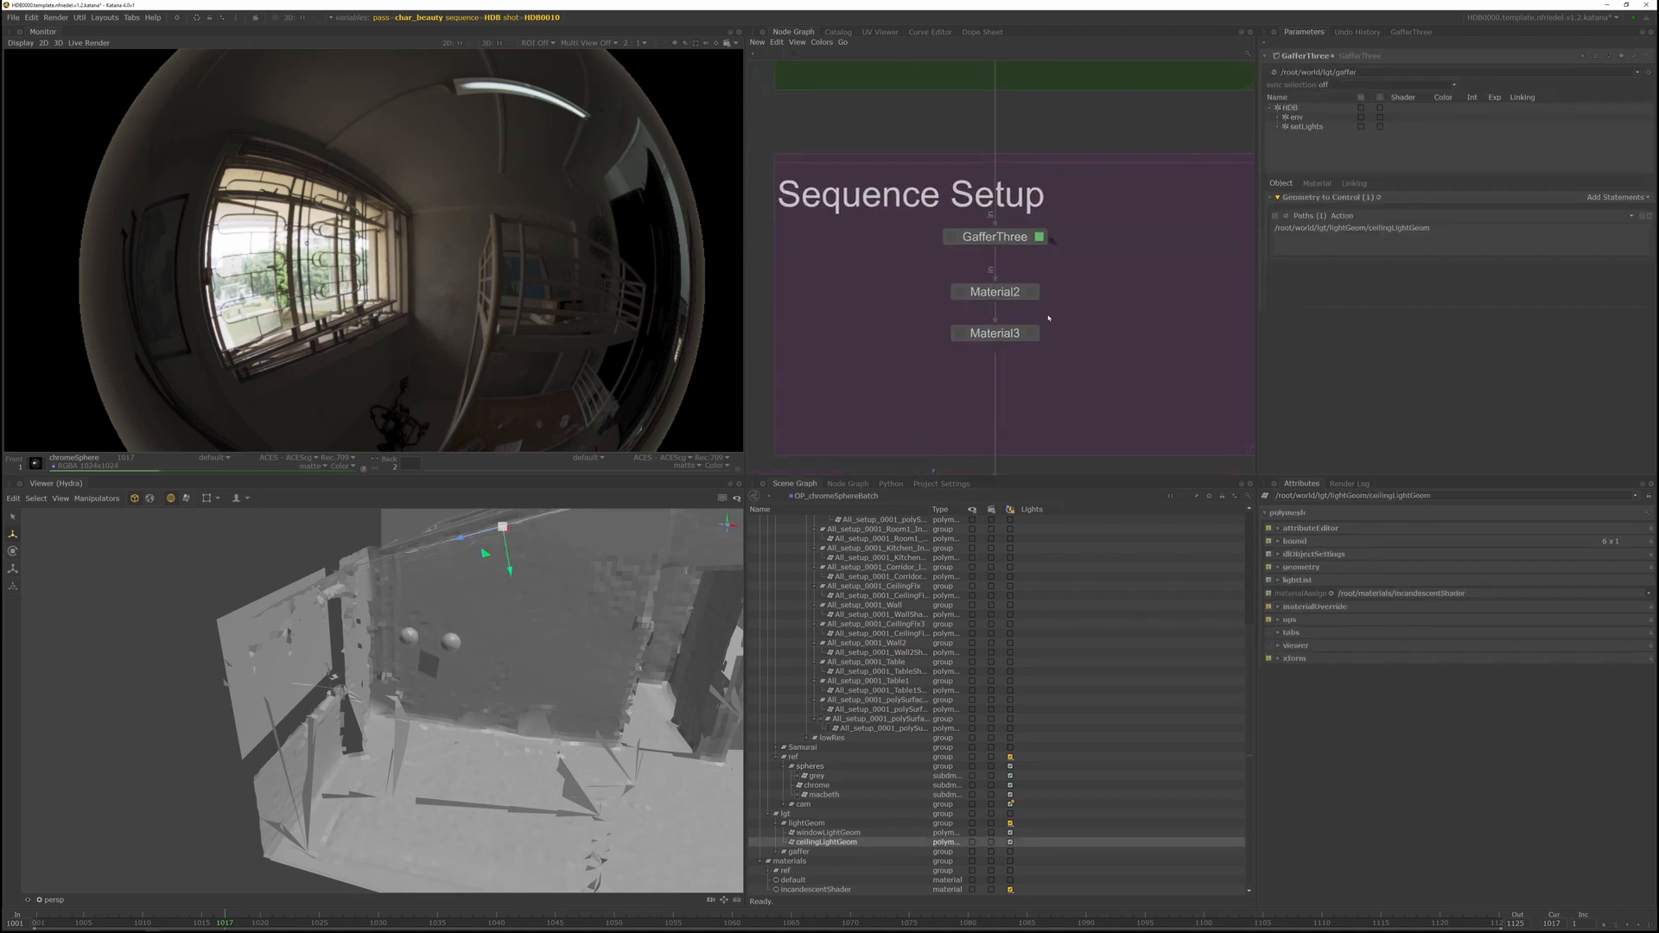
Replace envLight's environment image in the GafferThree node with HDRI01_noLights.CC.tdl from the HDRI/01 folder
middle_drag(1120, 223, 1090, 275)
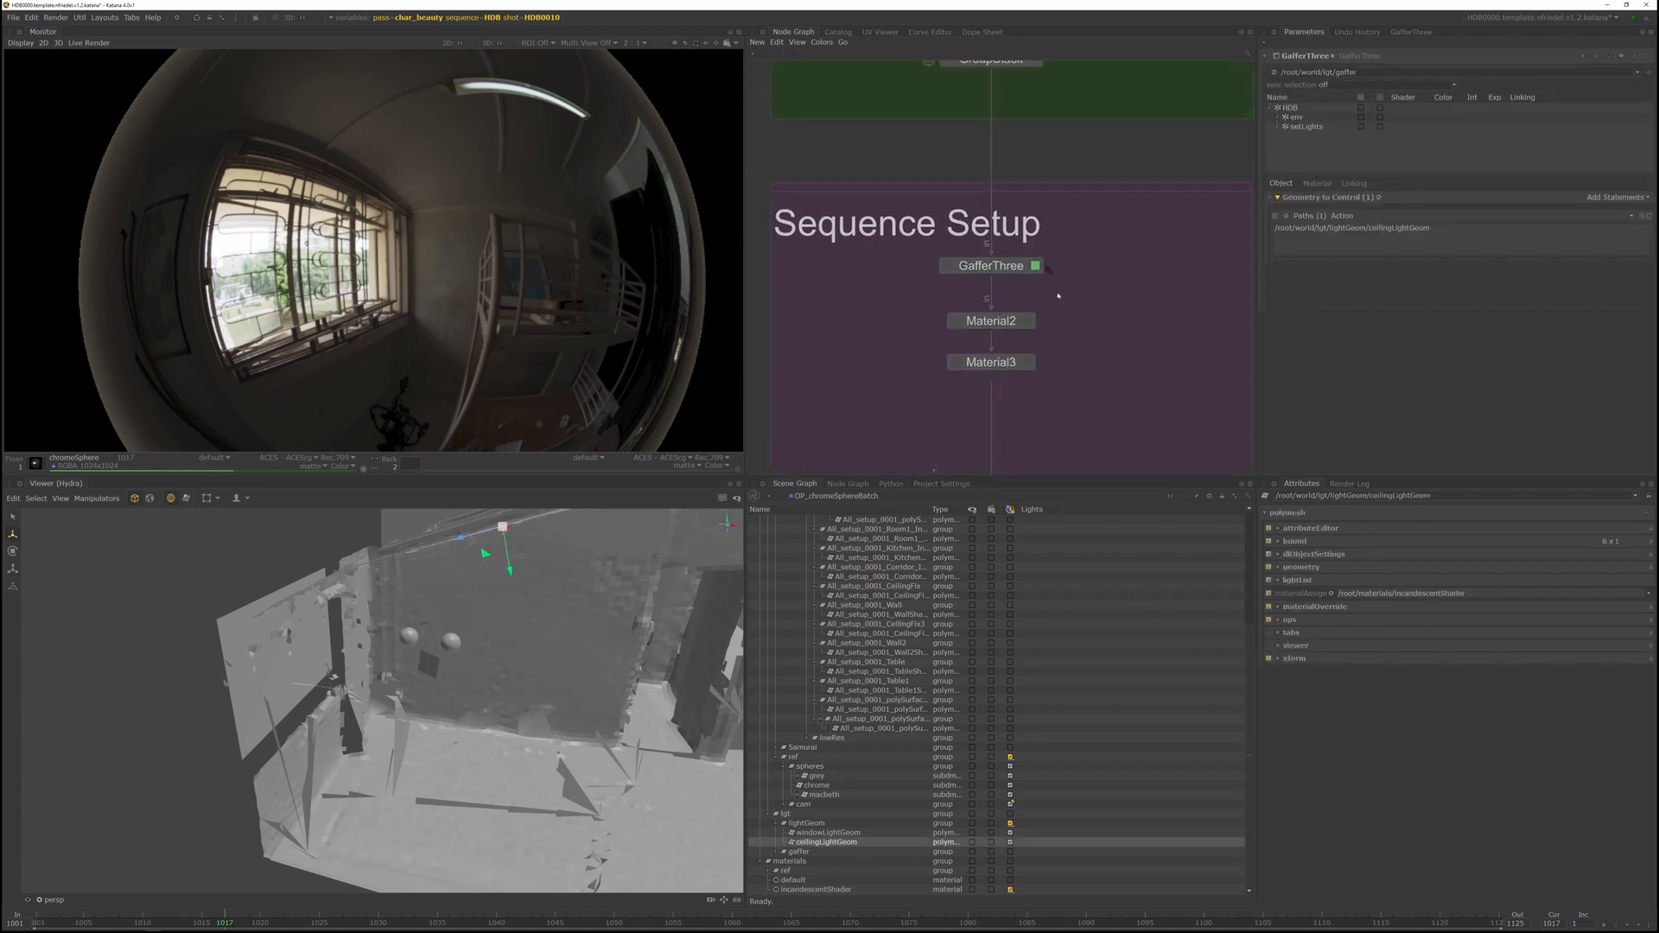
click(1279, 118)
click(1305, 125)
click(1317, 183)
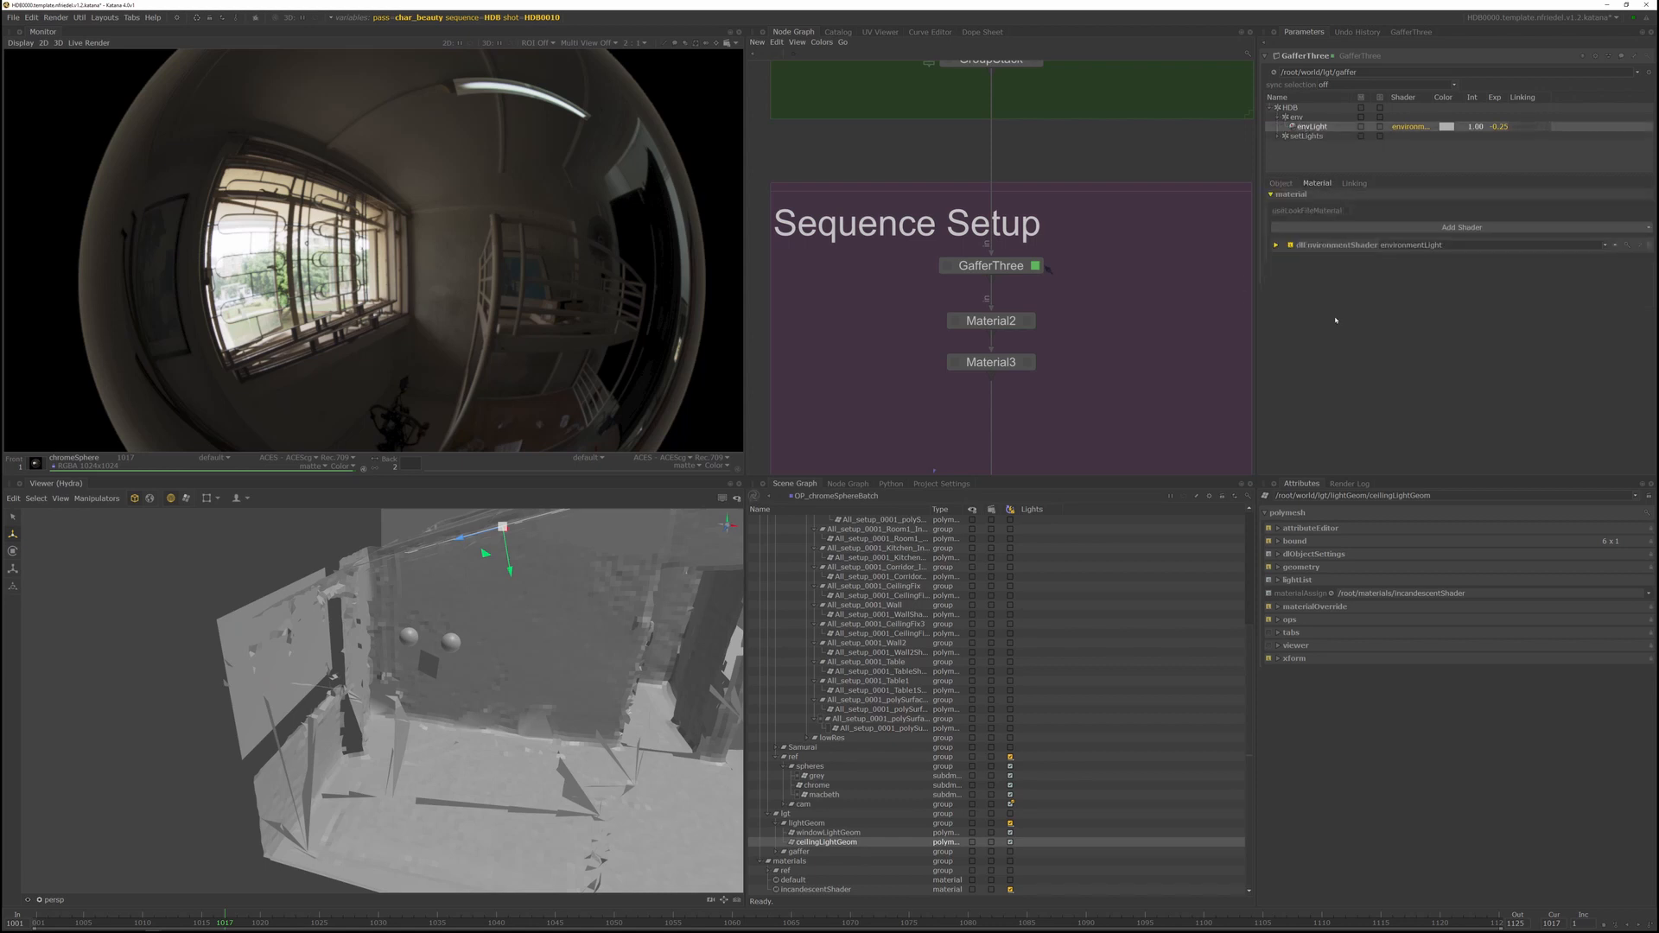
click(1275, 245)
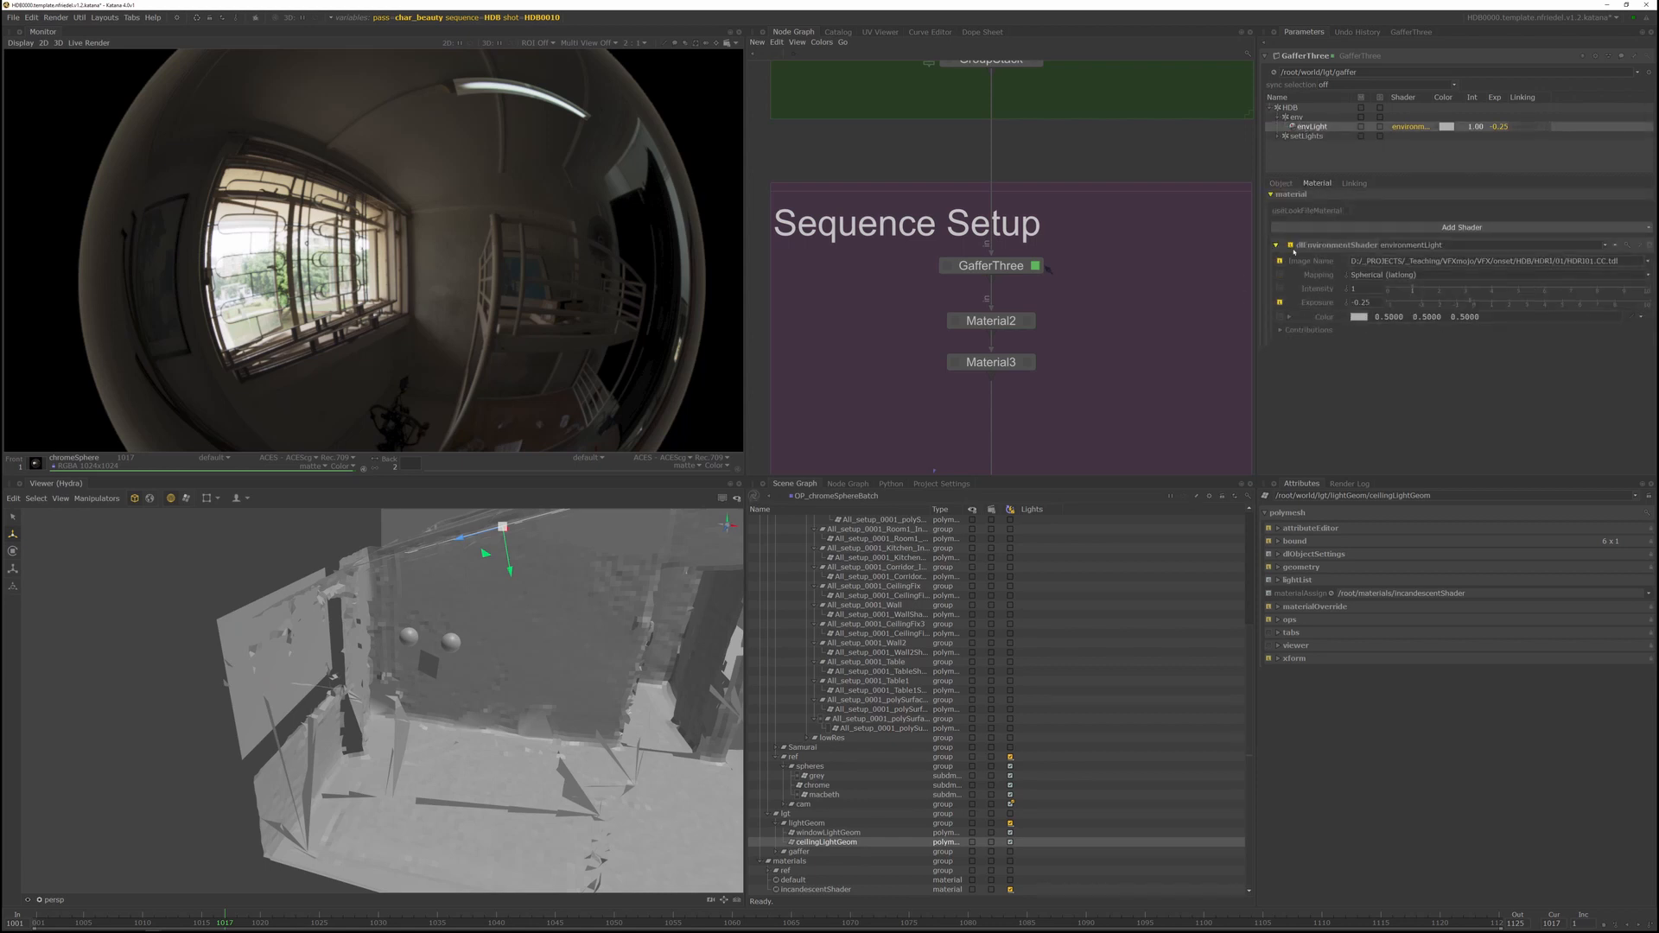
click(1647, 262)
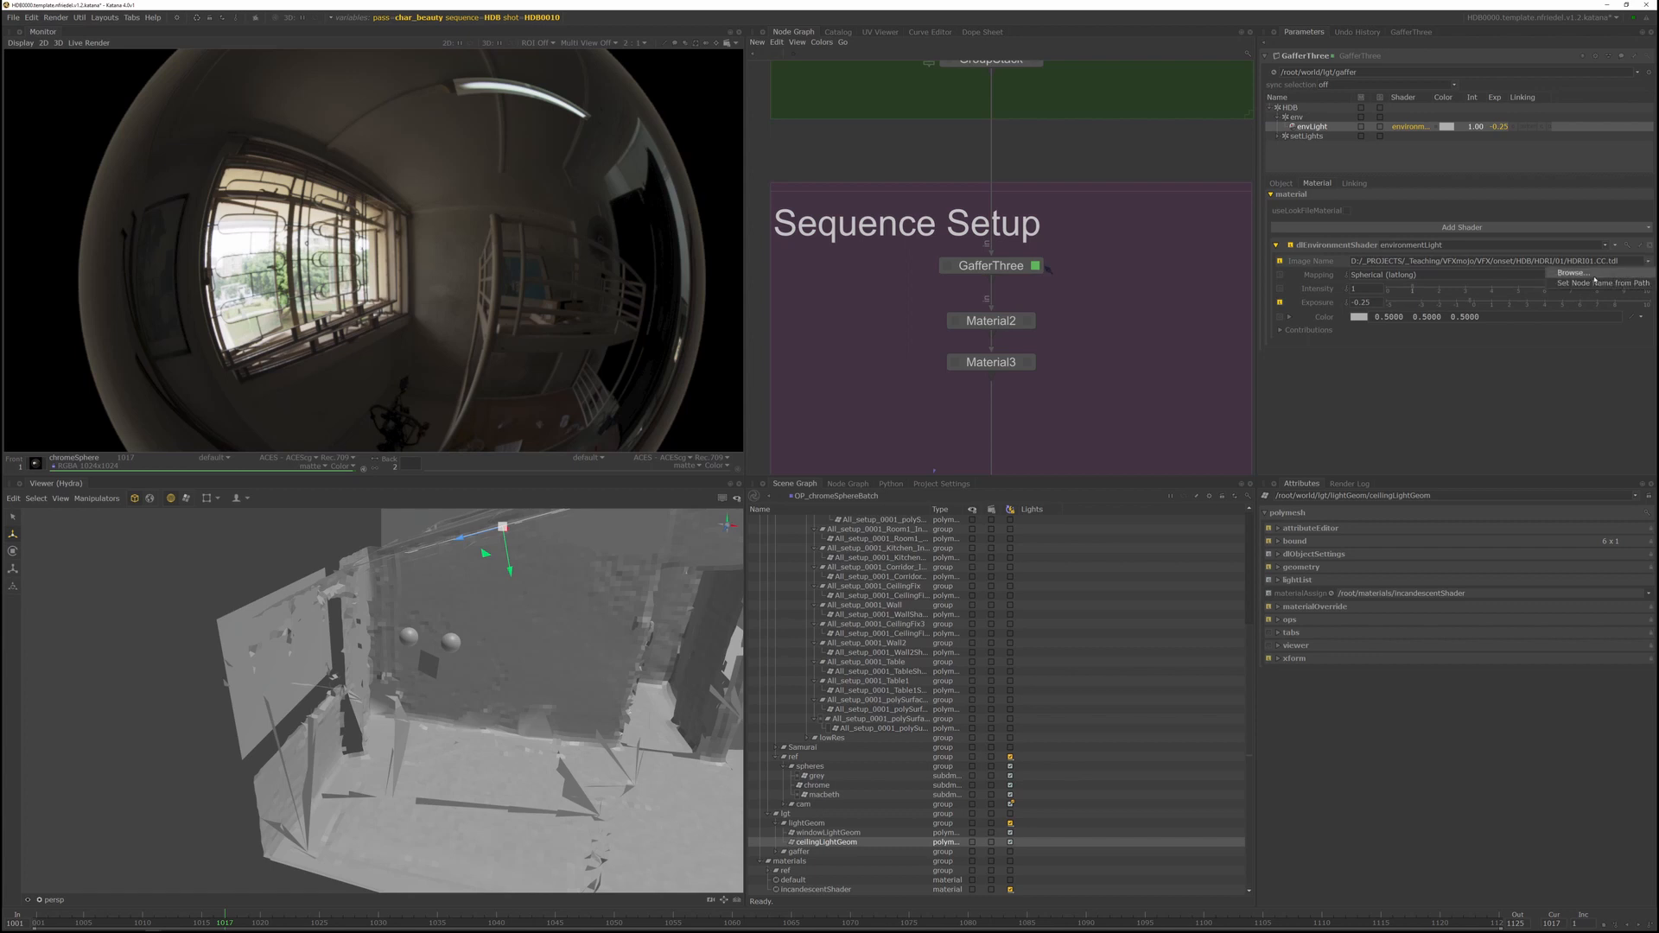
click(1582, 274)
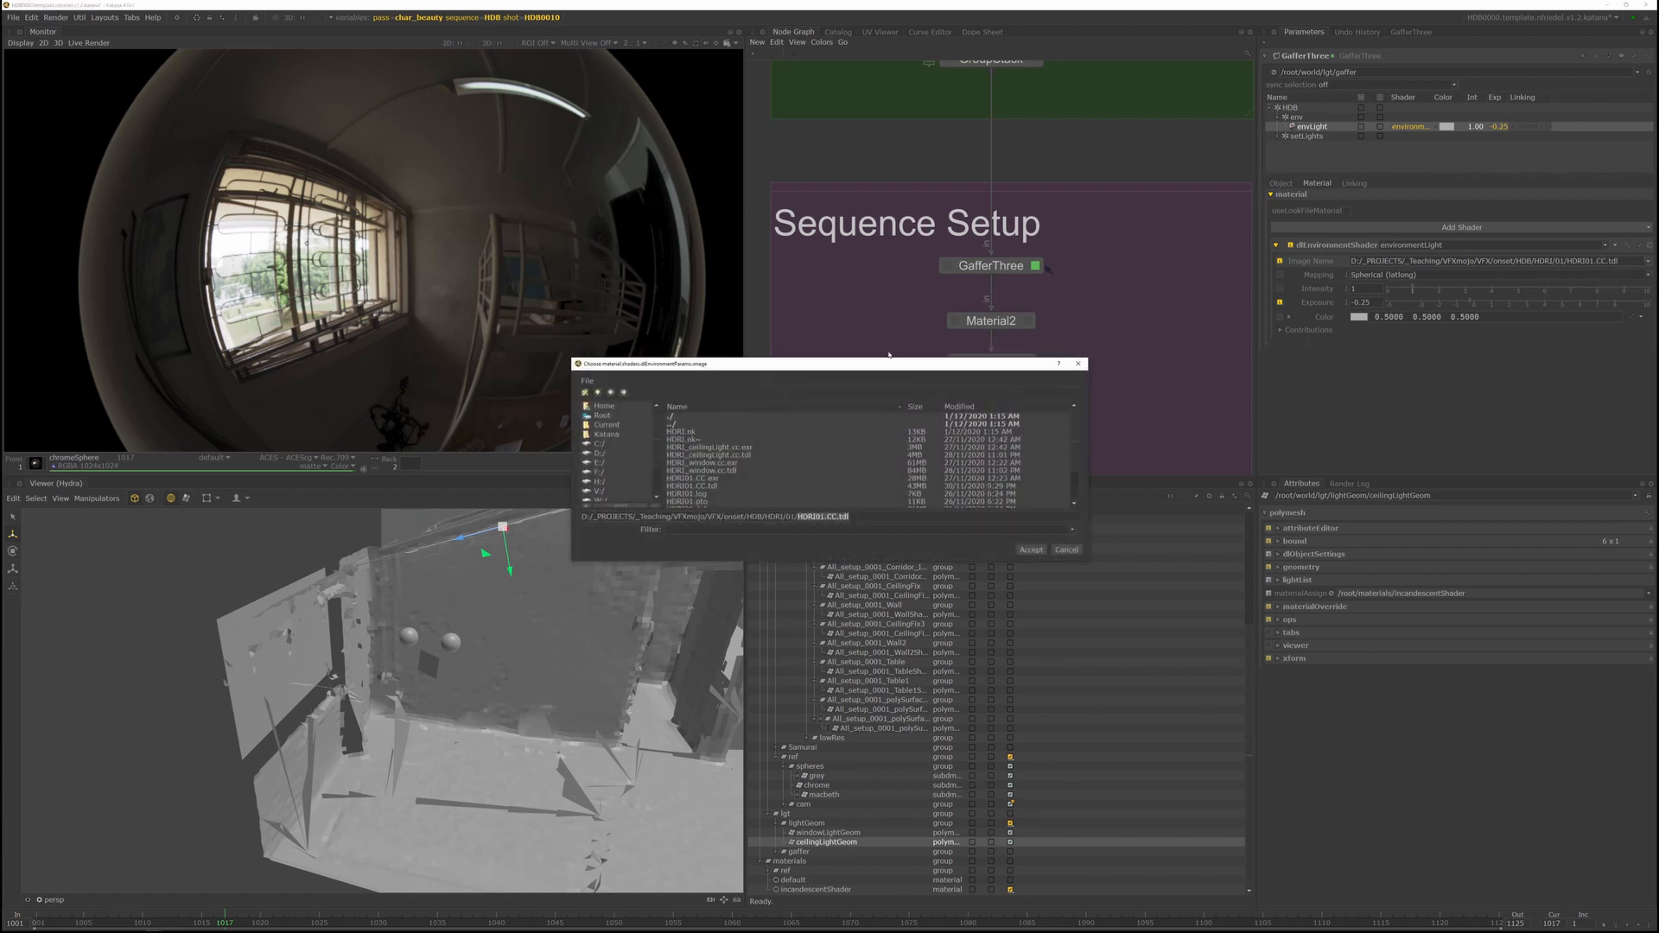
drag(851, 360, 1046, 234)
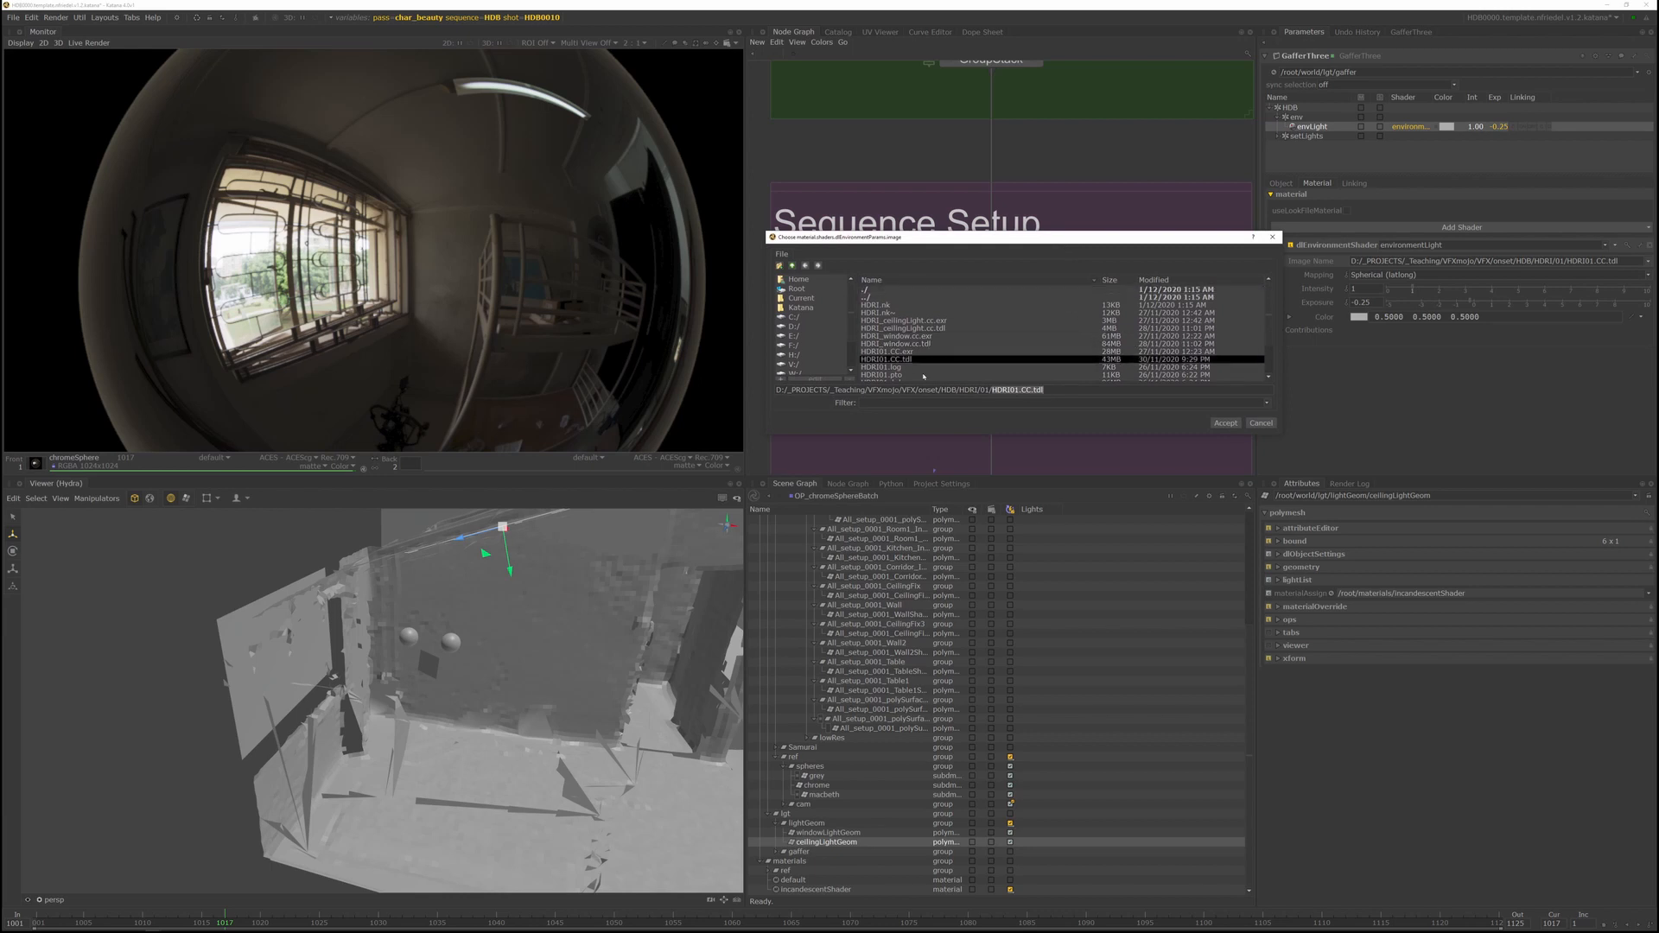
drag(1033, 436, 1034, 638)
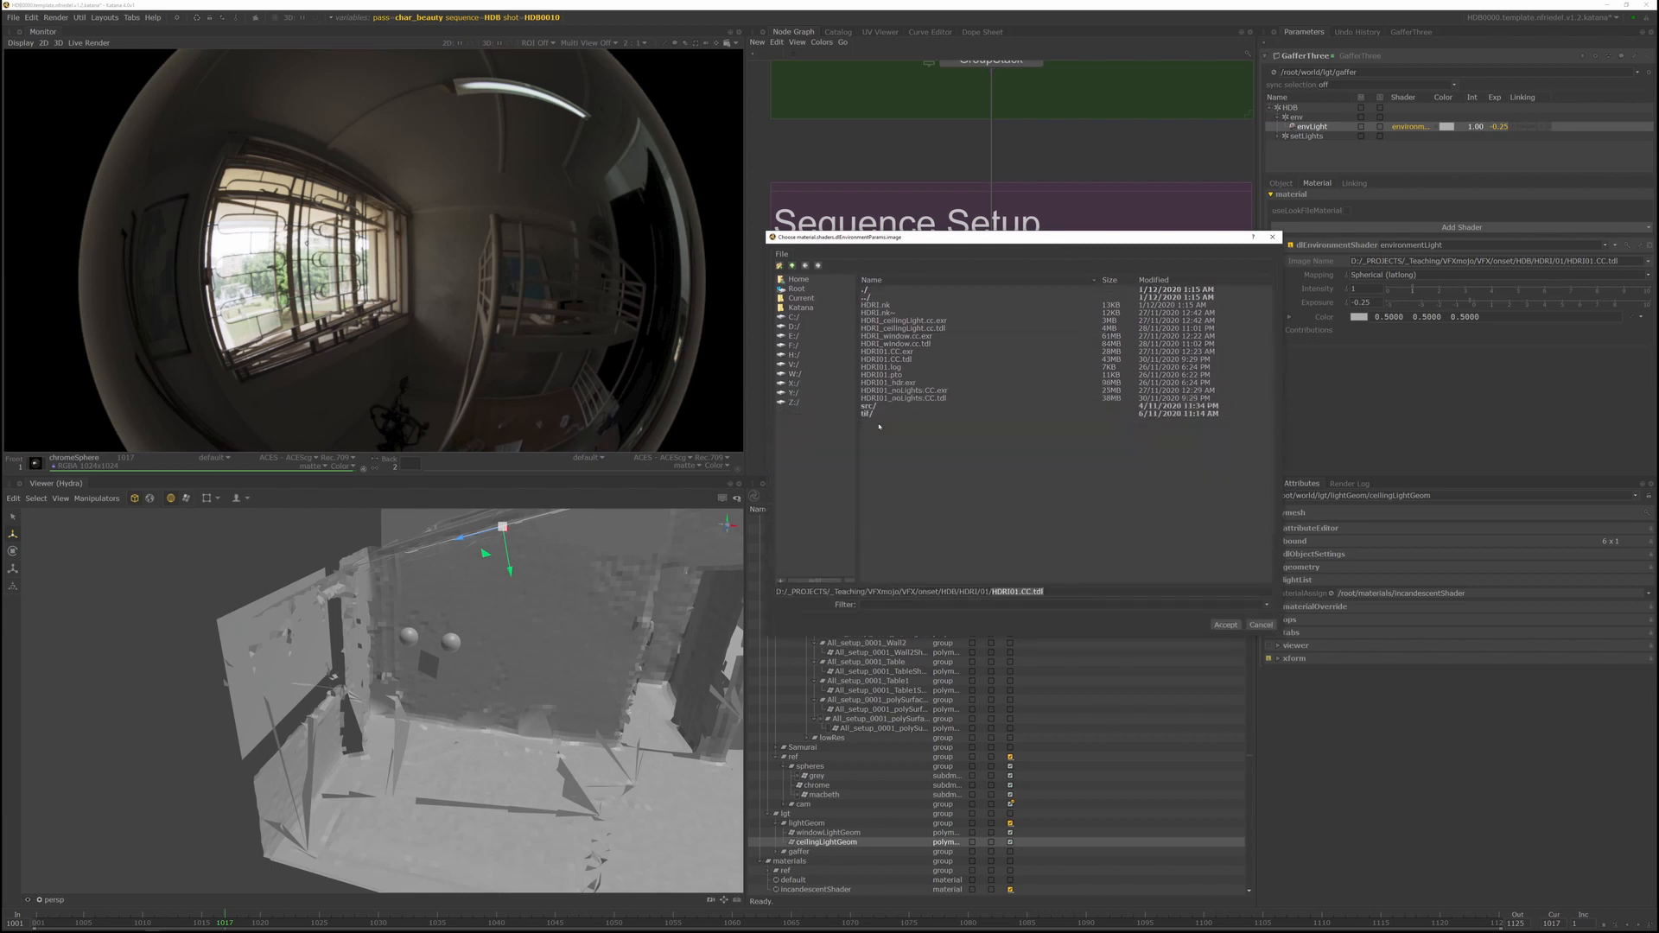
click(929, 399)
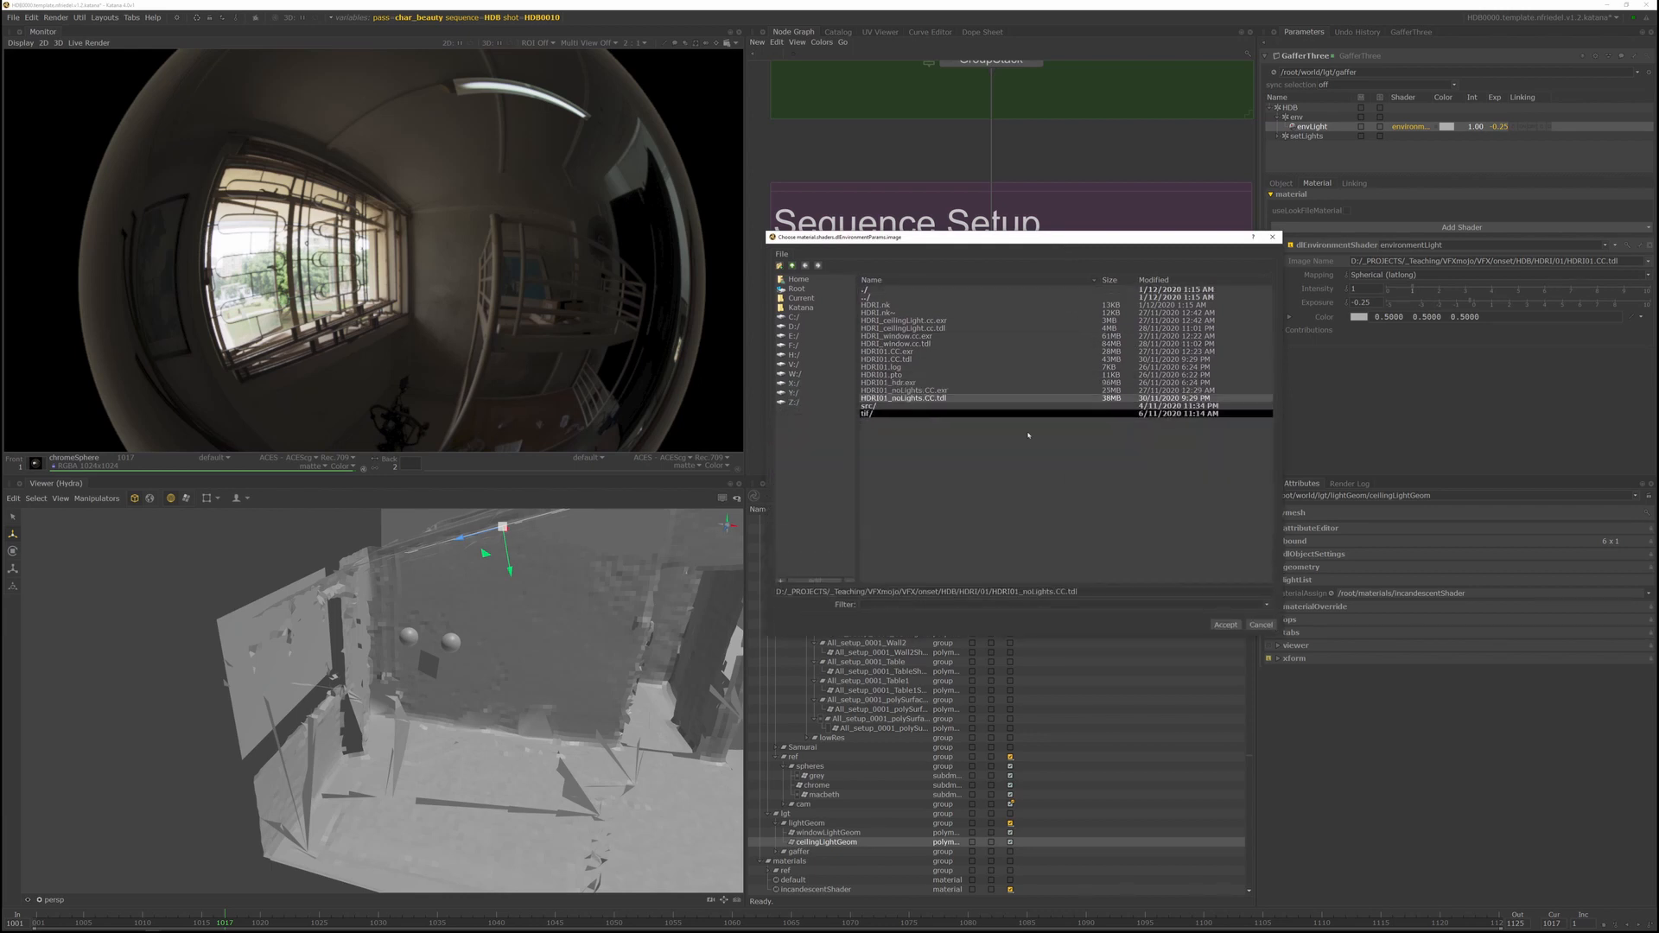
click(1227, 626)
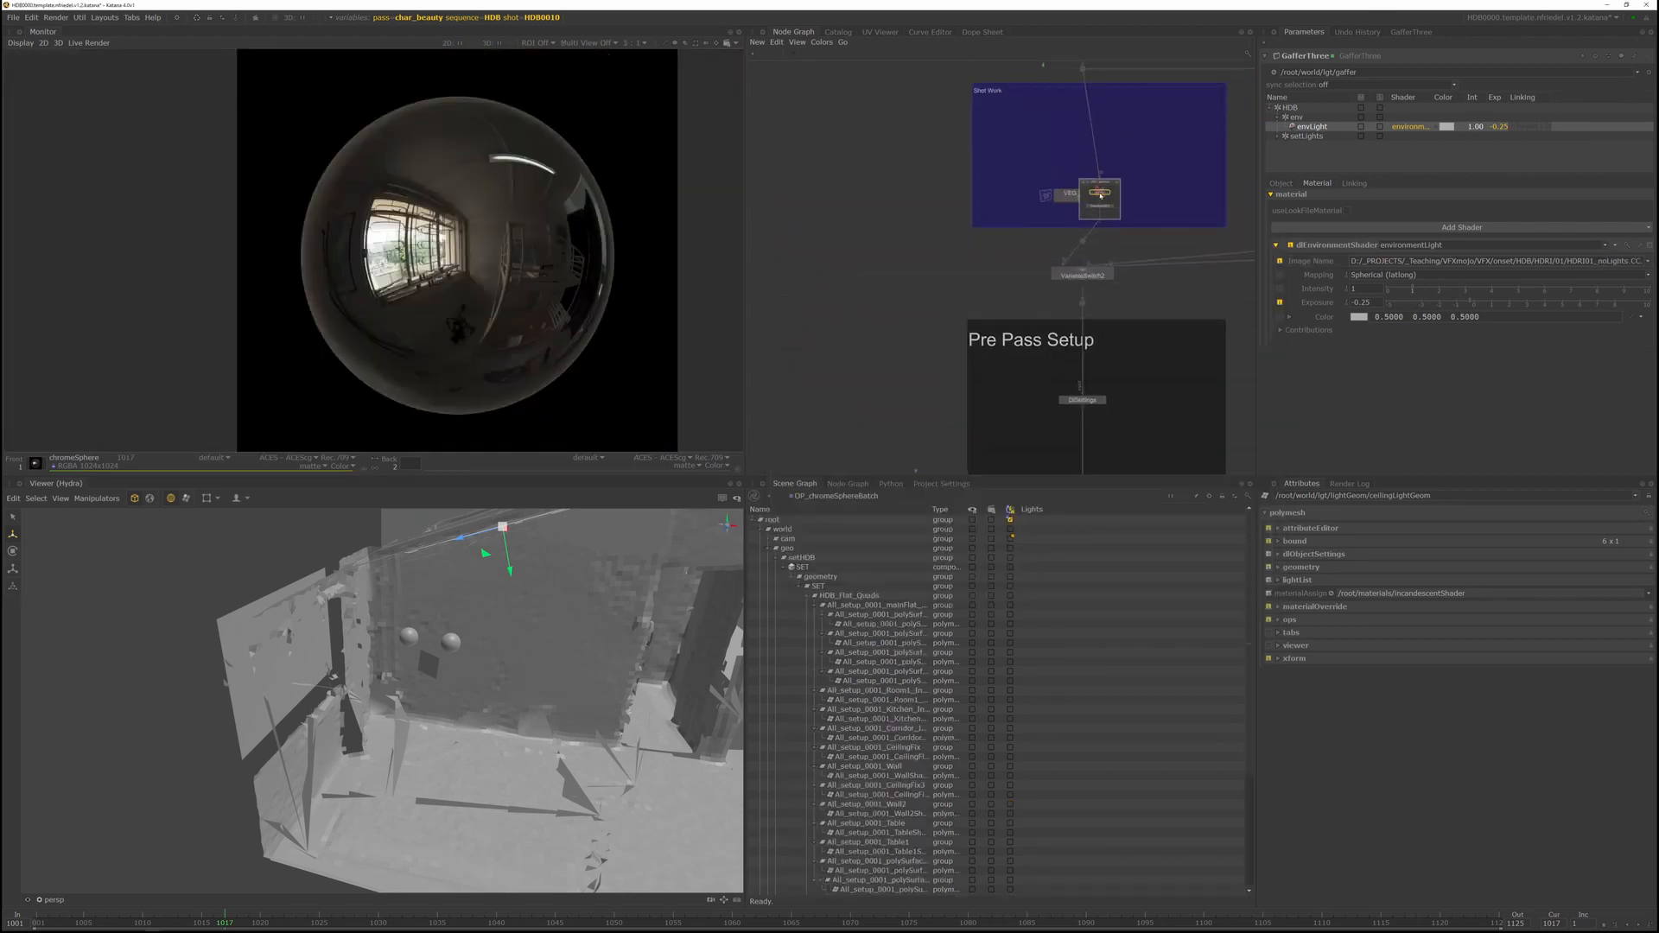
Start a live render from the chromeSphere render node
middle_drag(1050, 456, 1188, 41)
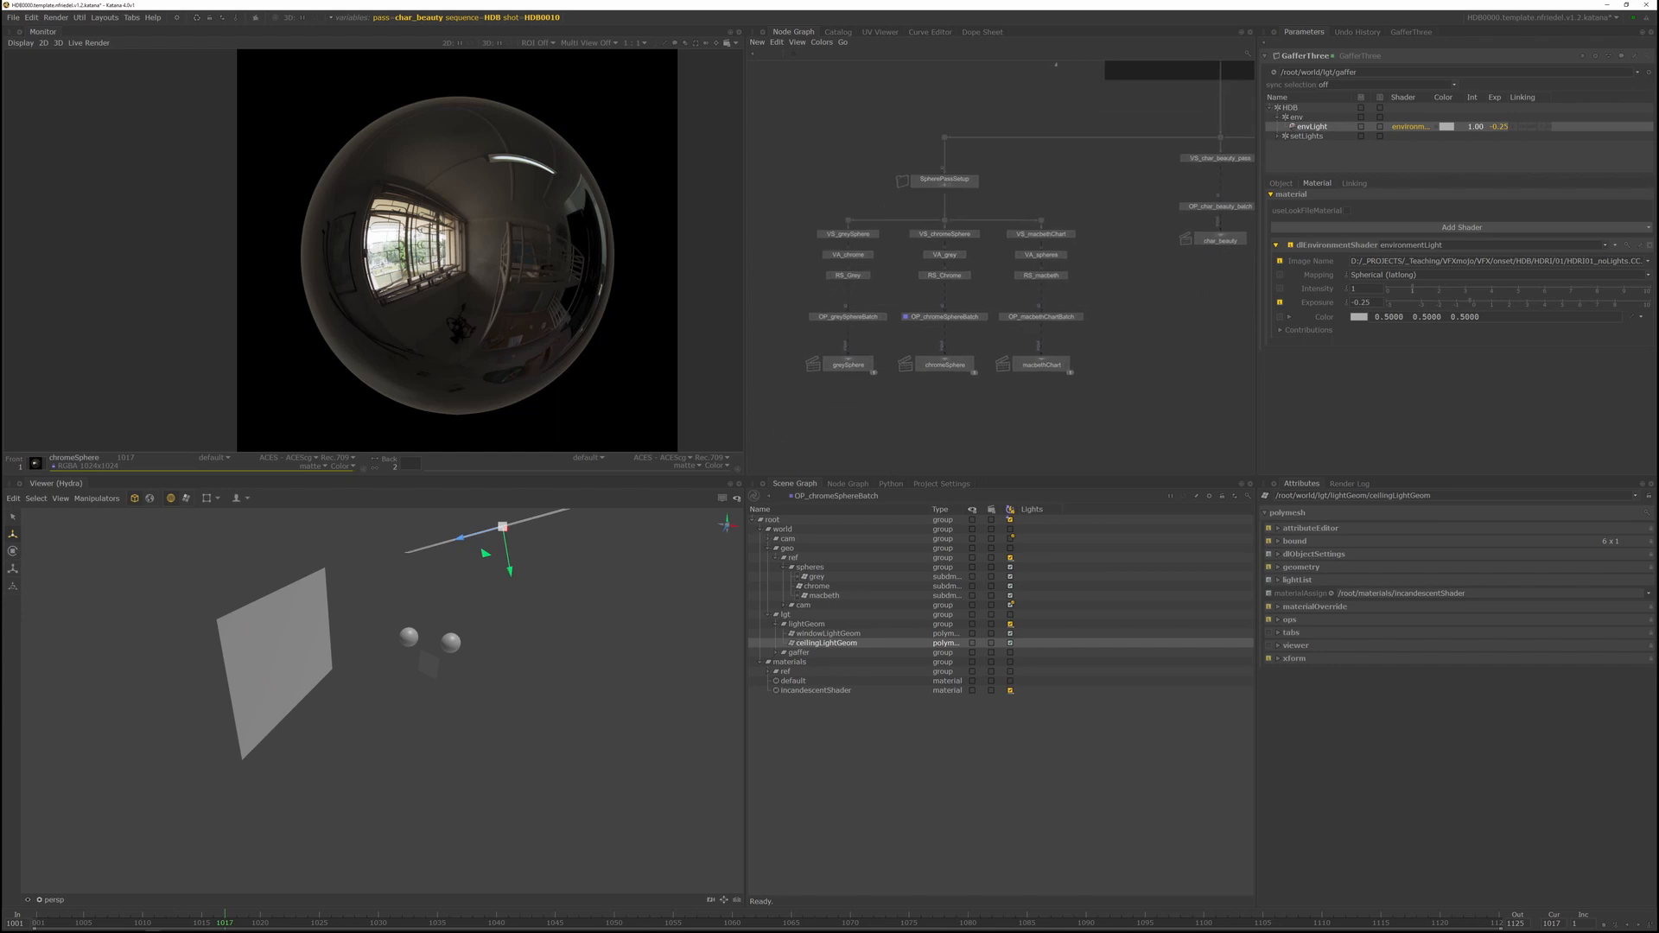
middle_drag(959, 365, 957, 394)
right_click(957, 394)
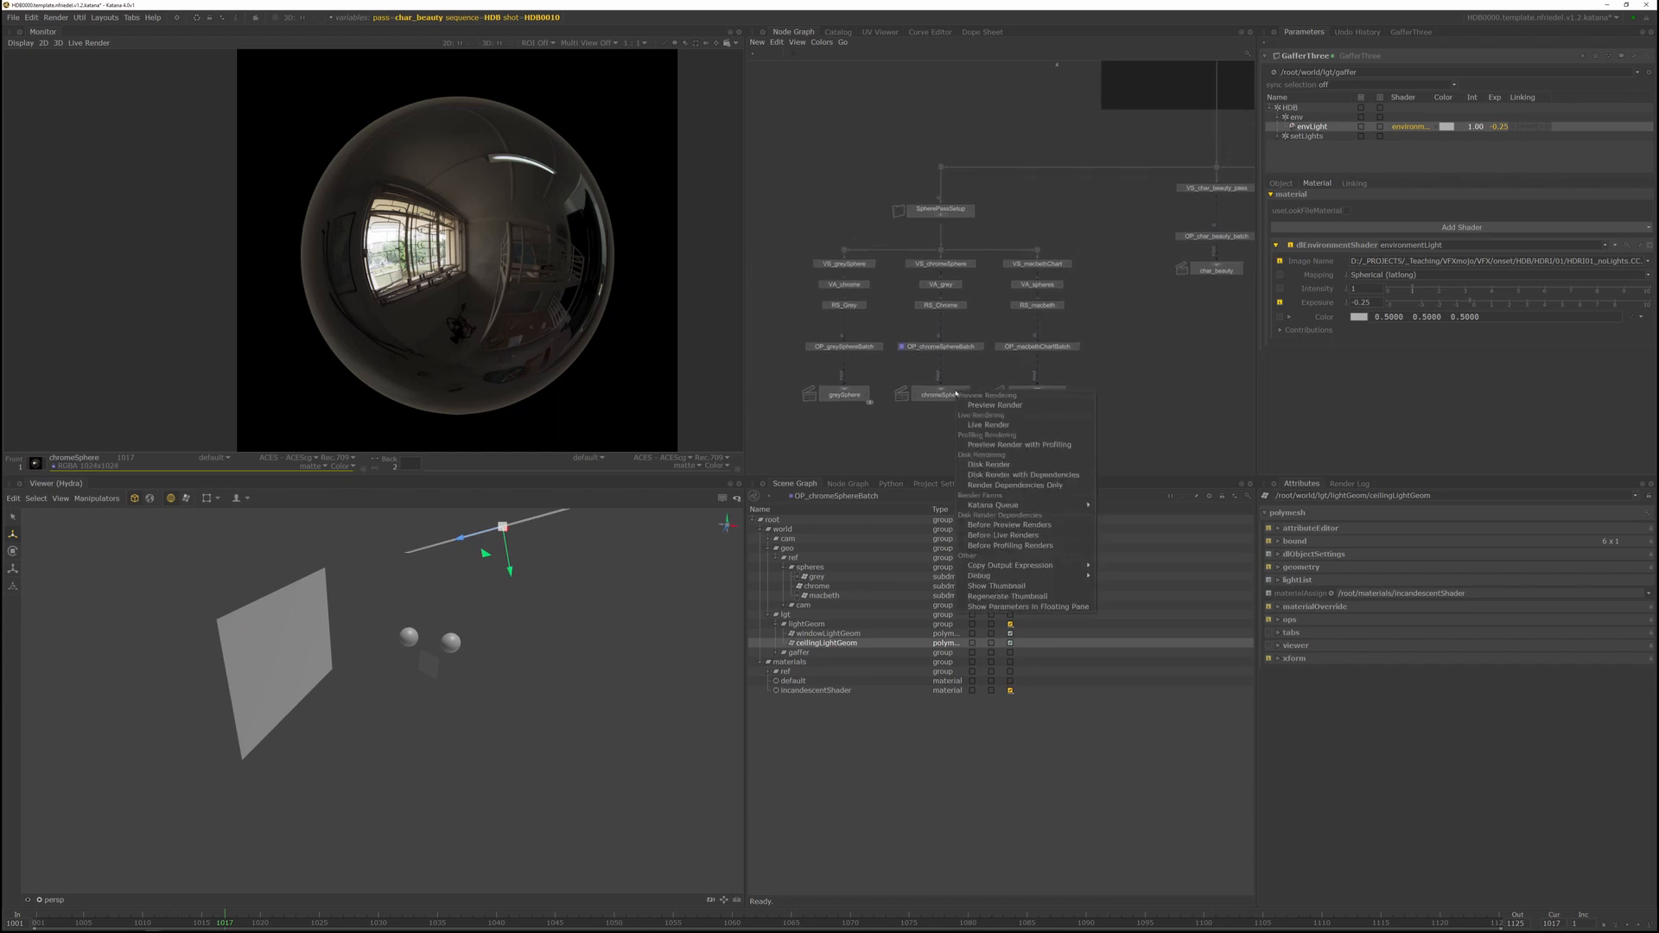
click(989, 425)
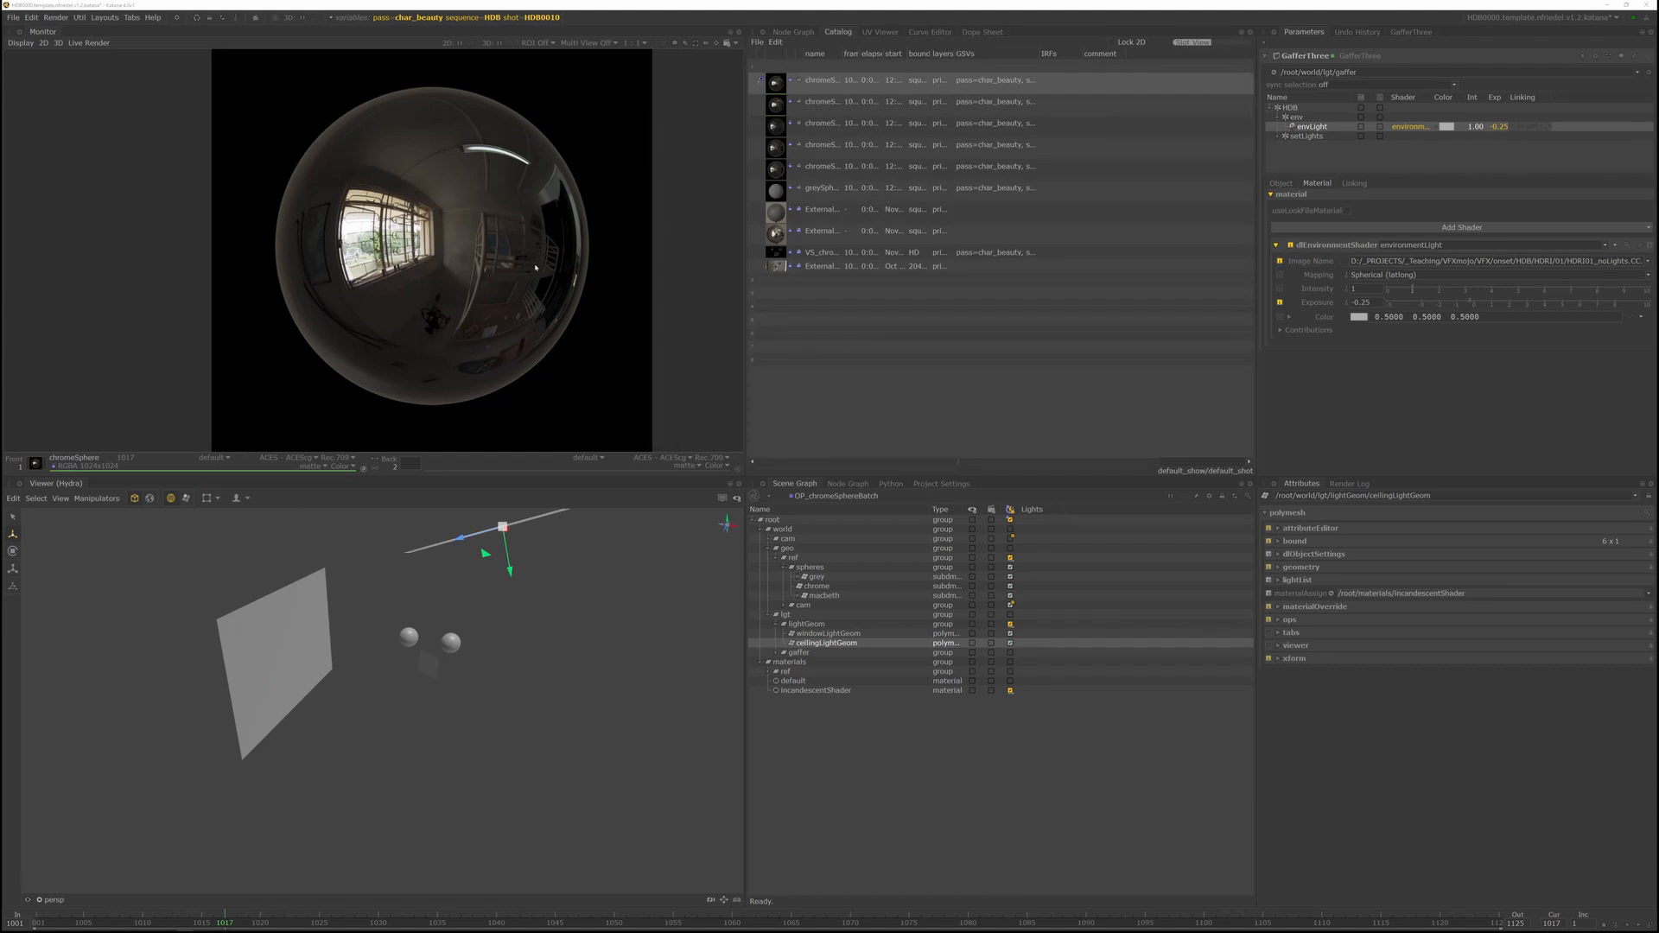
Compare the latest chromeSphere render with the previous one in the Catalog, examining the window and ceiling light reflections
click(761, 106)
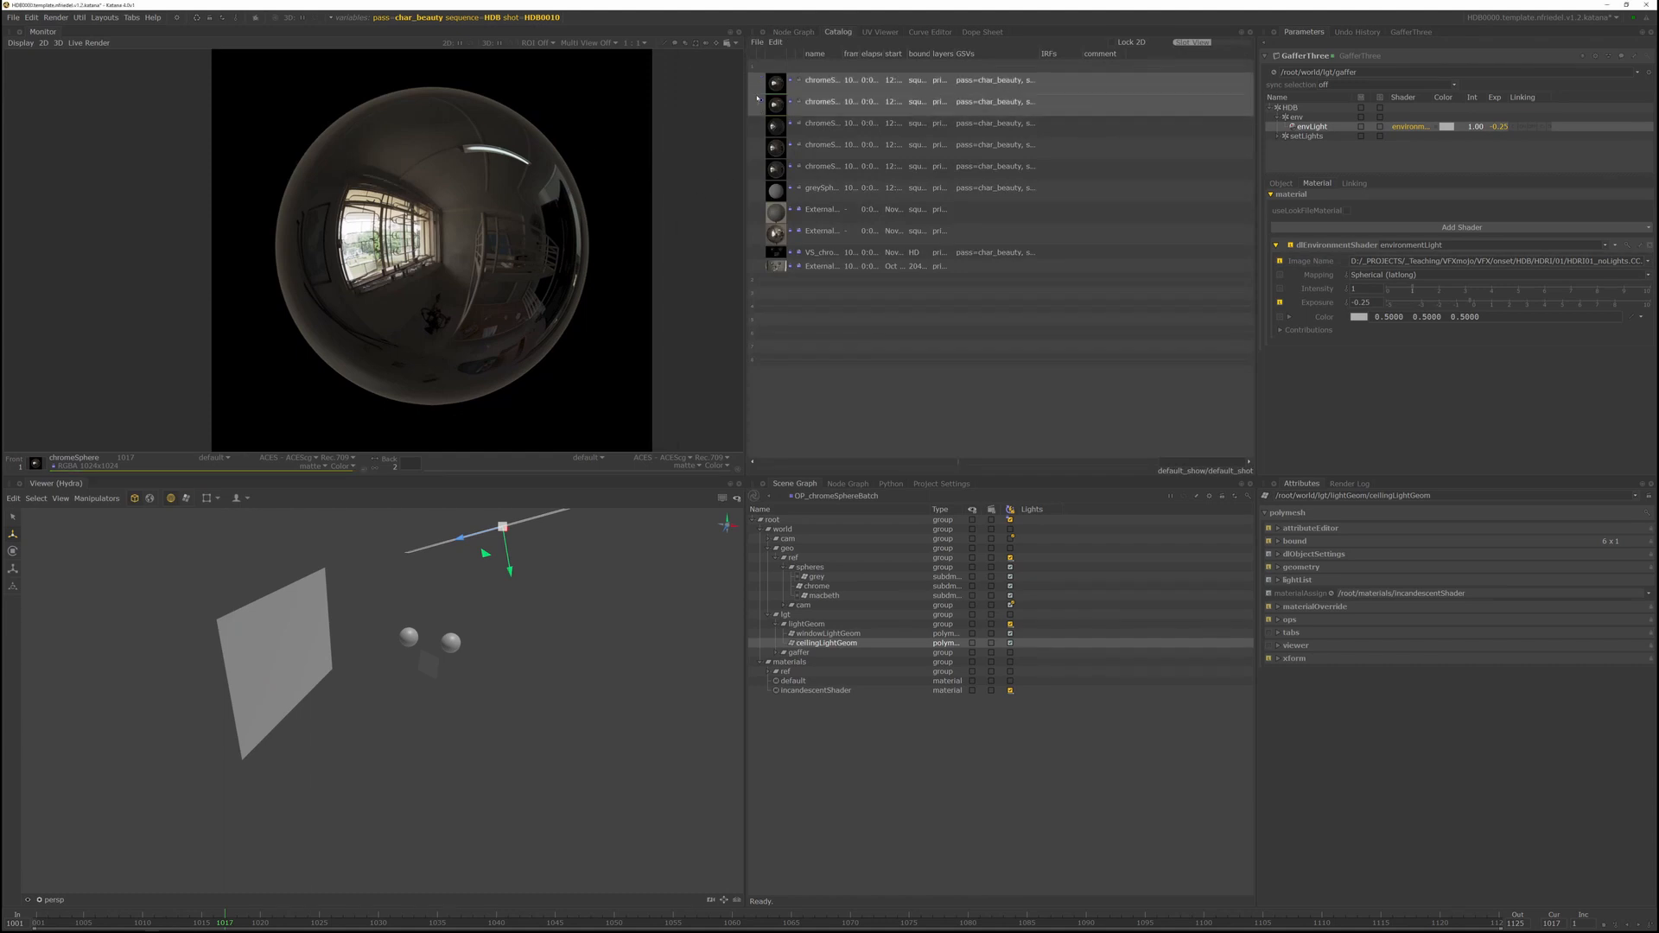
scroll(394, 292, up, 5)
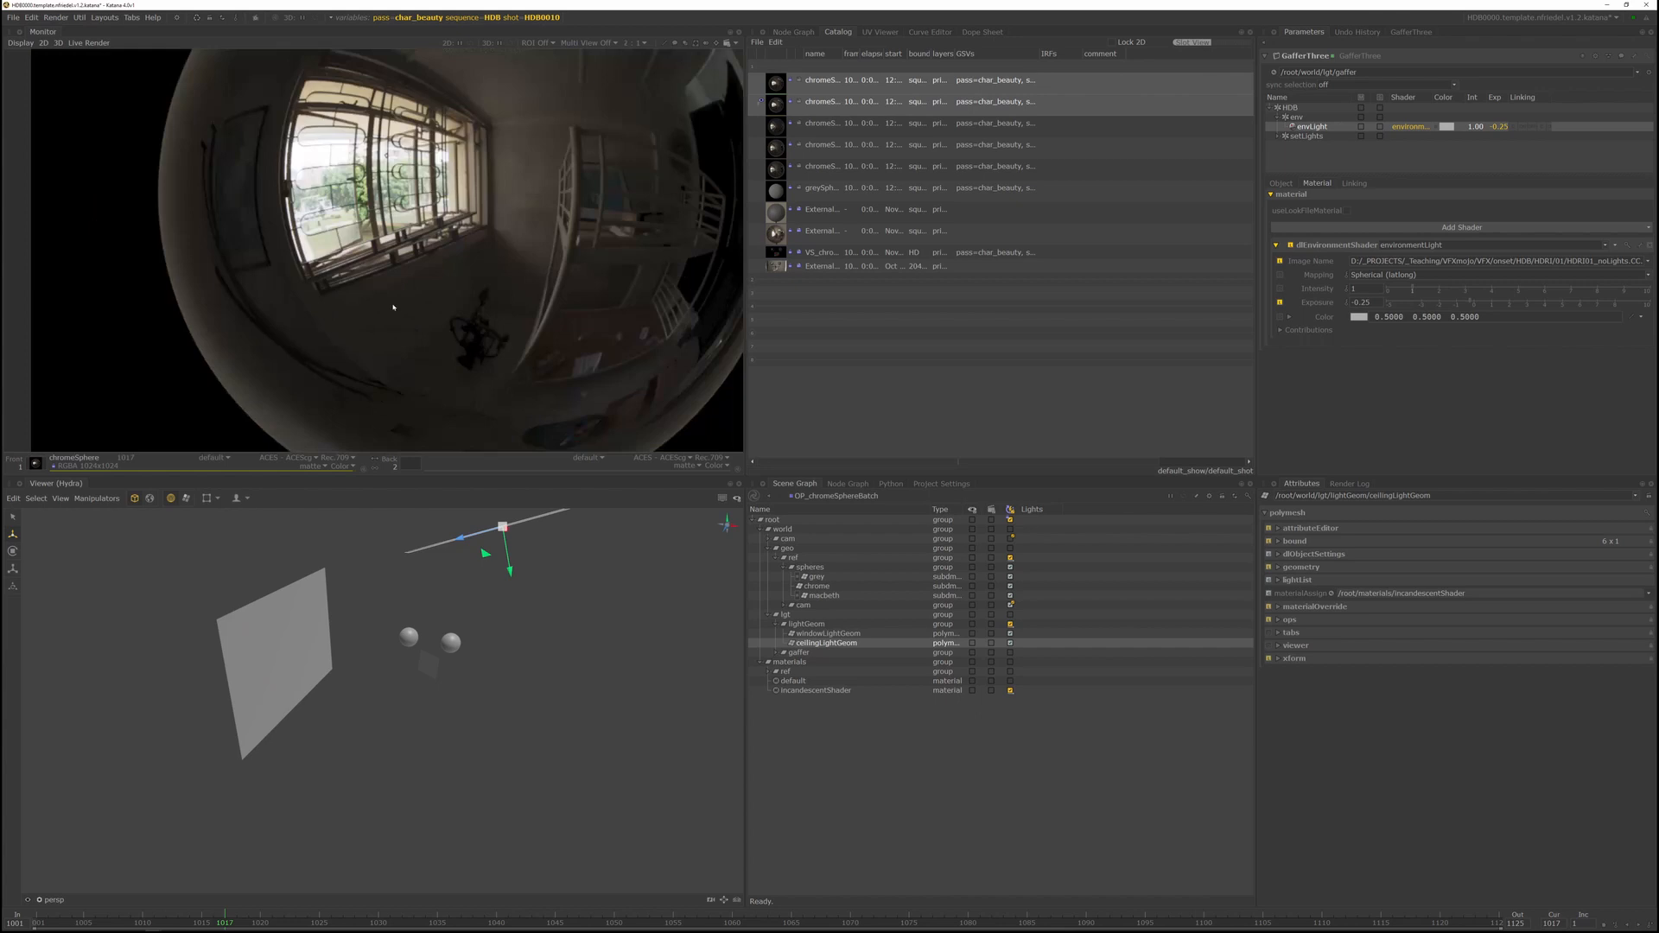
middle_drag(510, 150, 497, 208)
scroll(497, 208, down, 1)
key(Up)
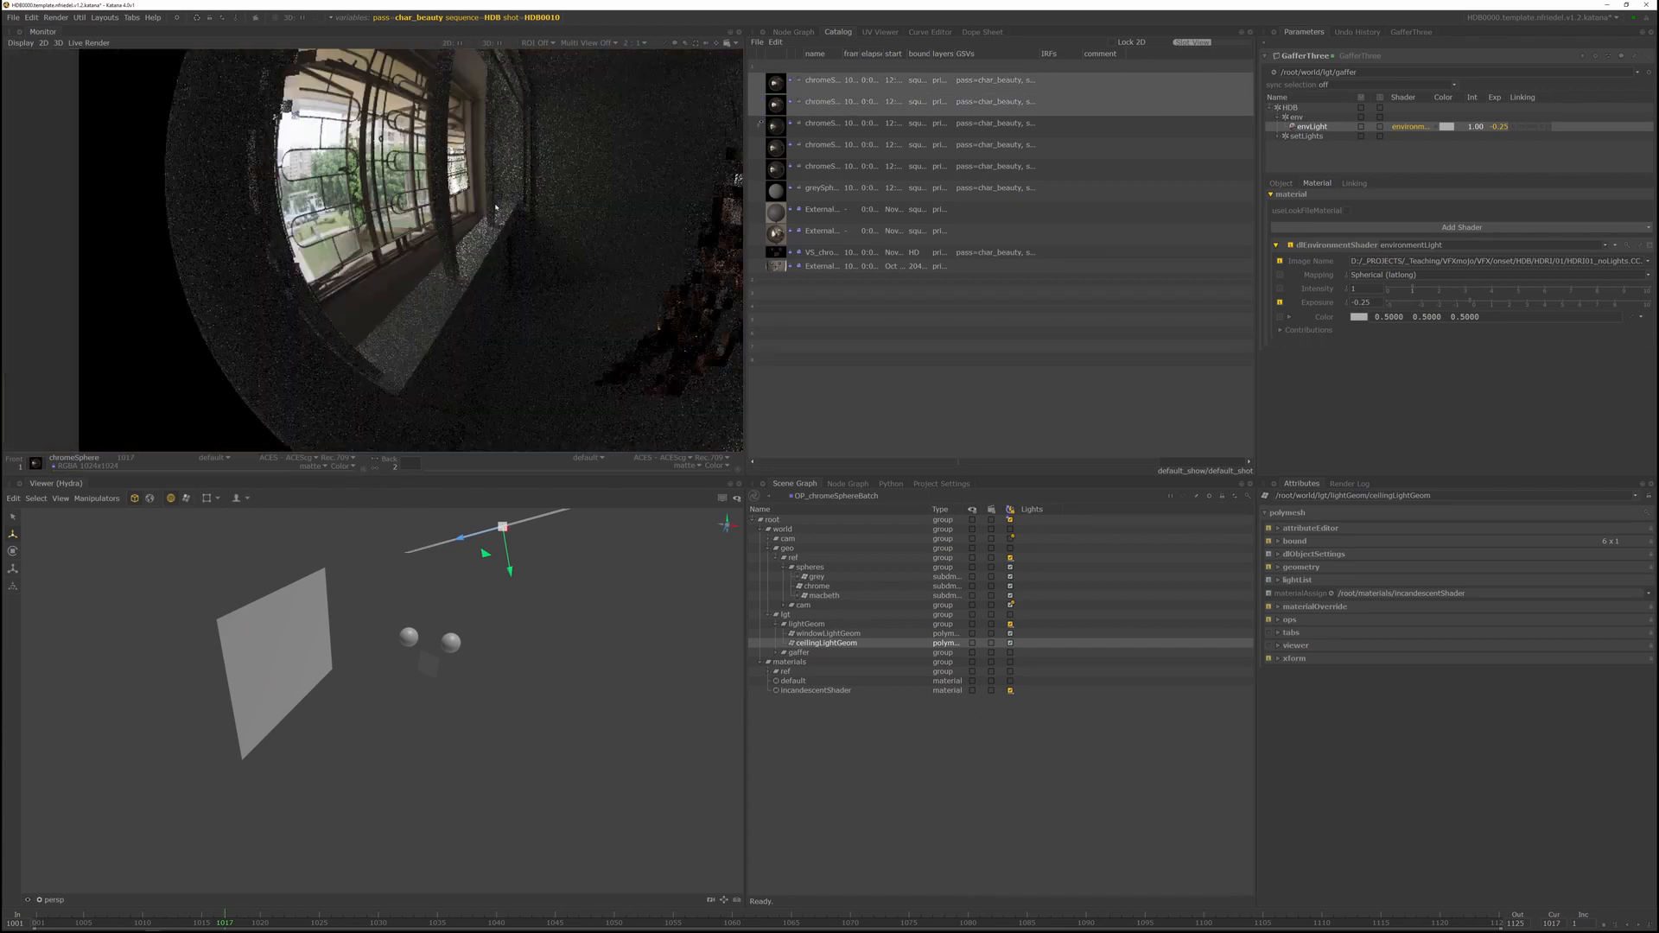
key(Down)
key(Up)
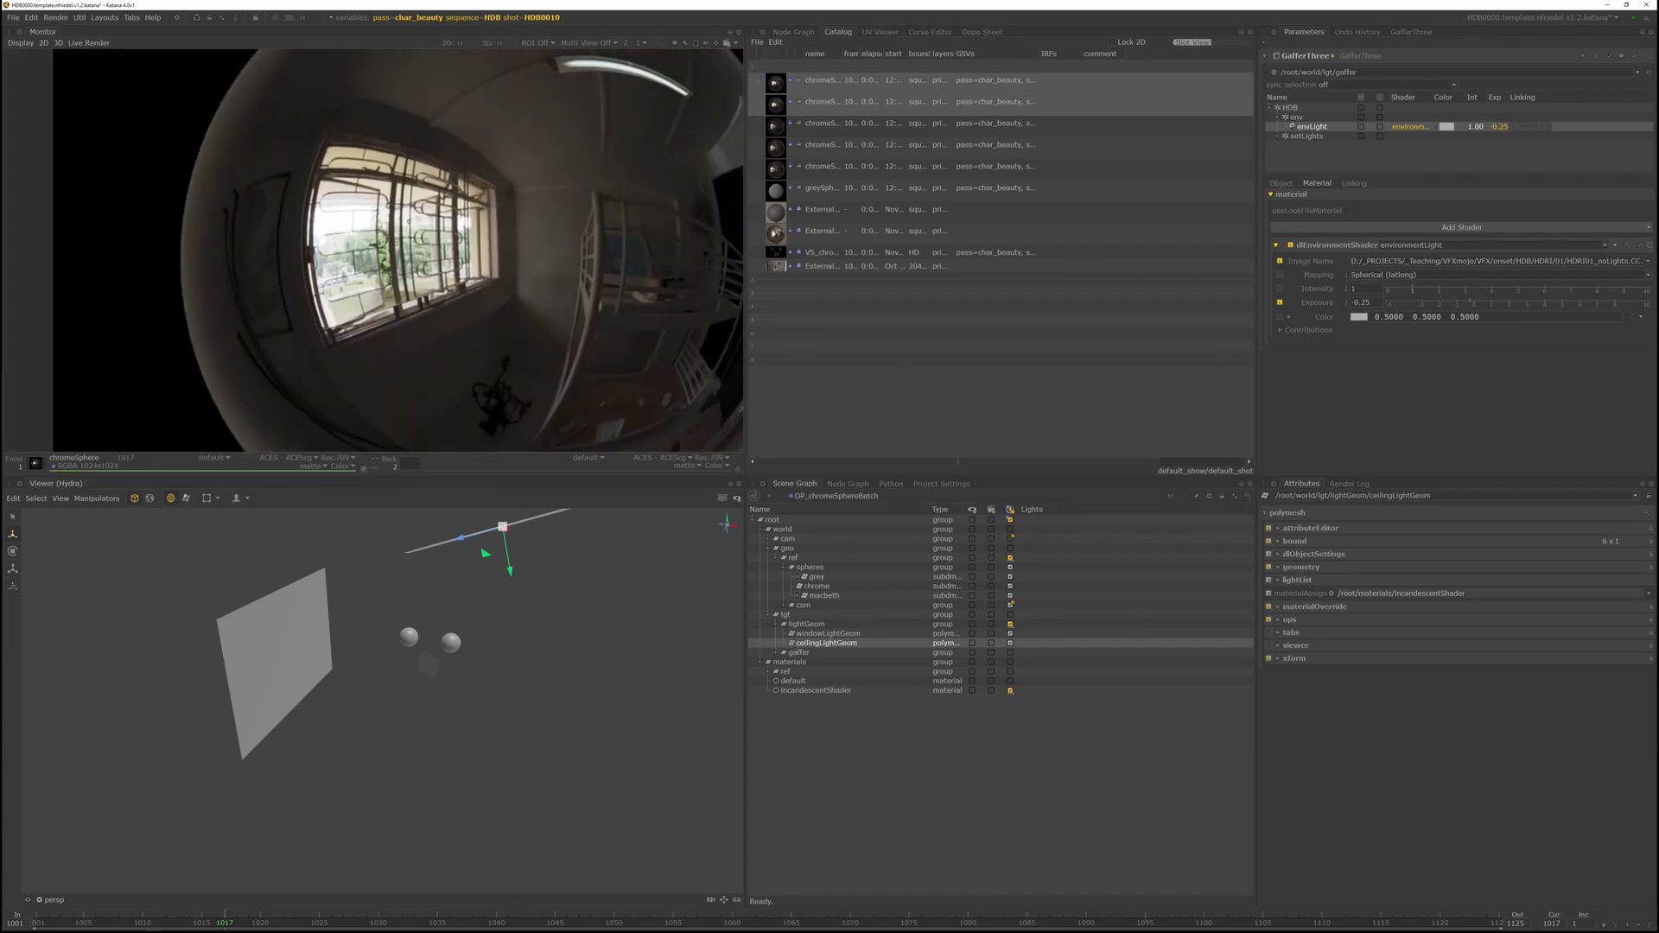
key(Down)
key(Up)
key(Down)
key(Up)
key(Down)
key(Up)
key(Down)
key(Up)
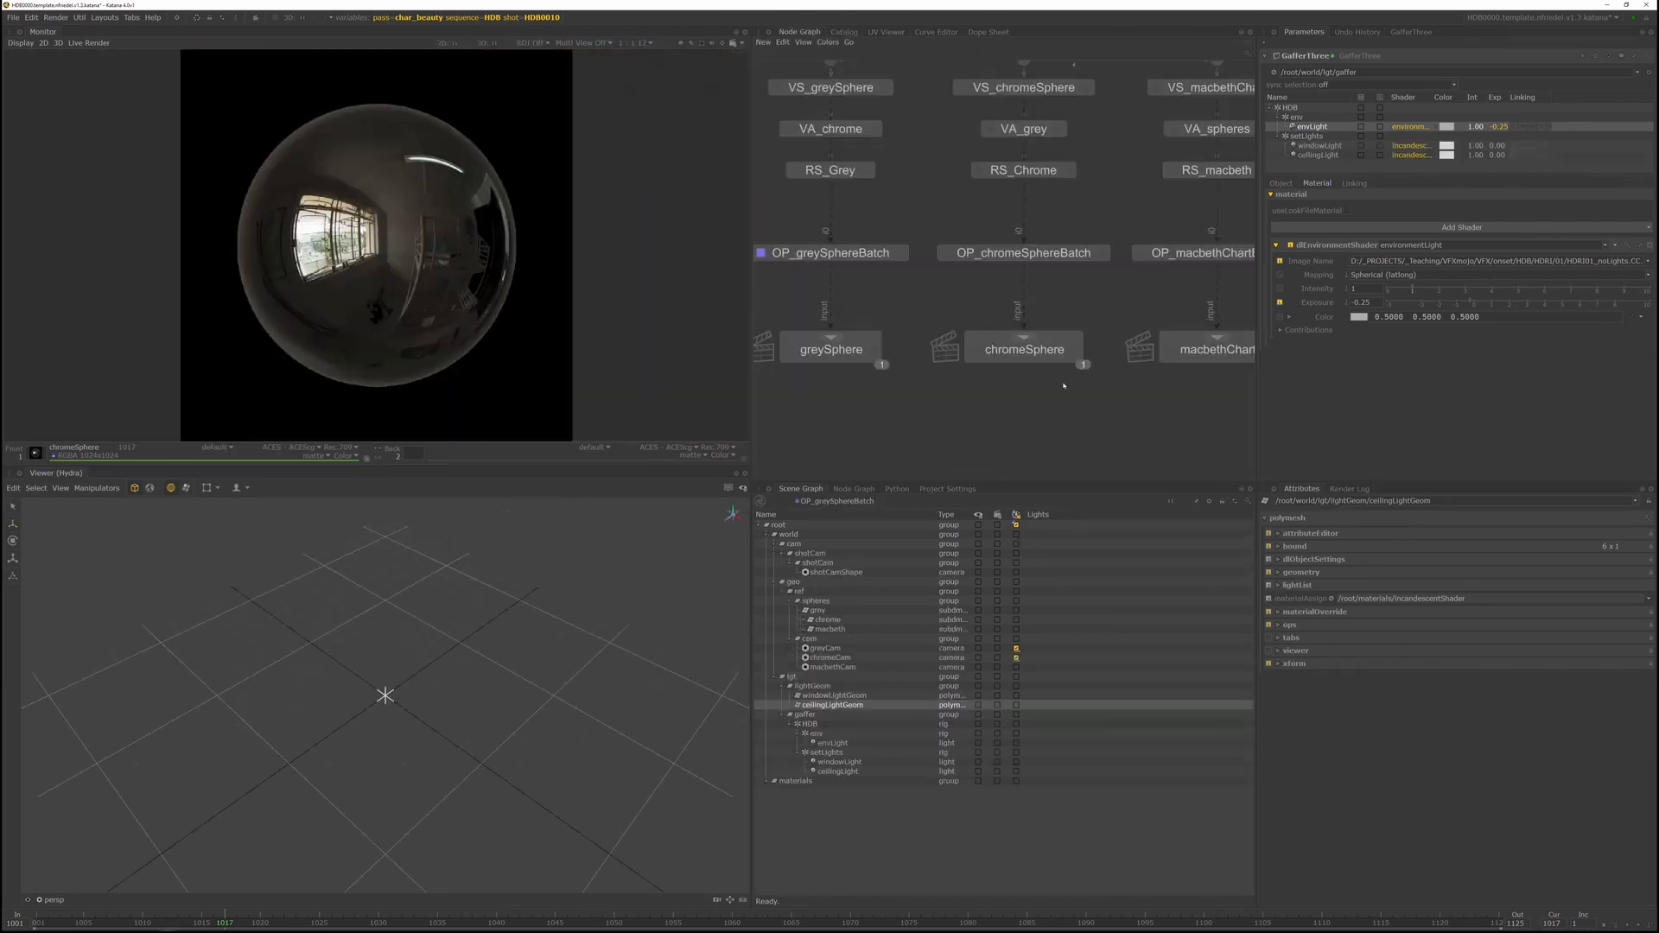
Start a live render from the greySphere render node
middle_drag(919, 399, 1043, 381)
right_click(974, 331)
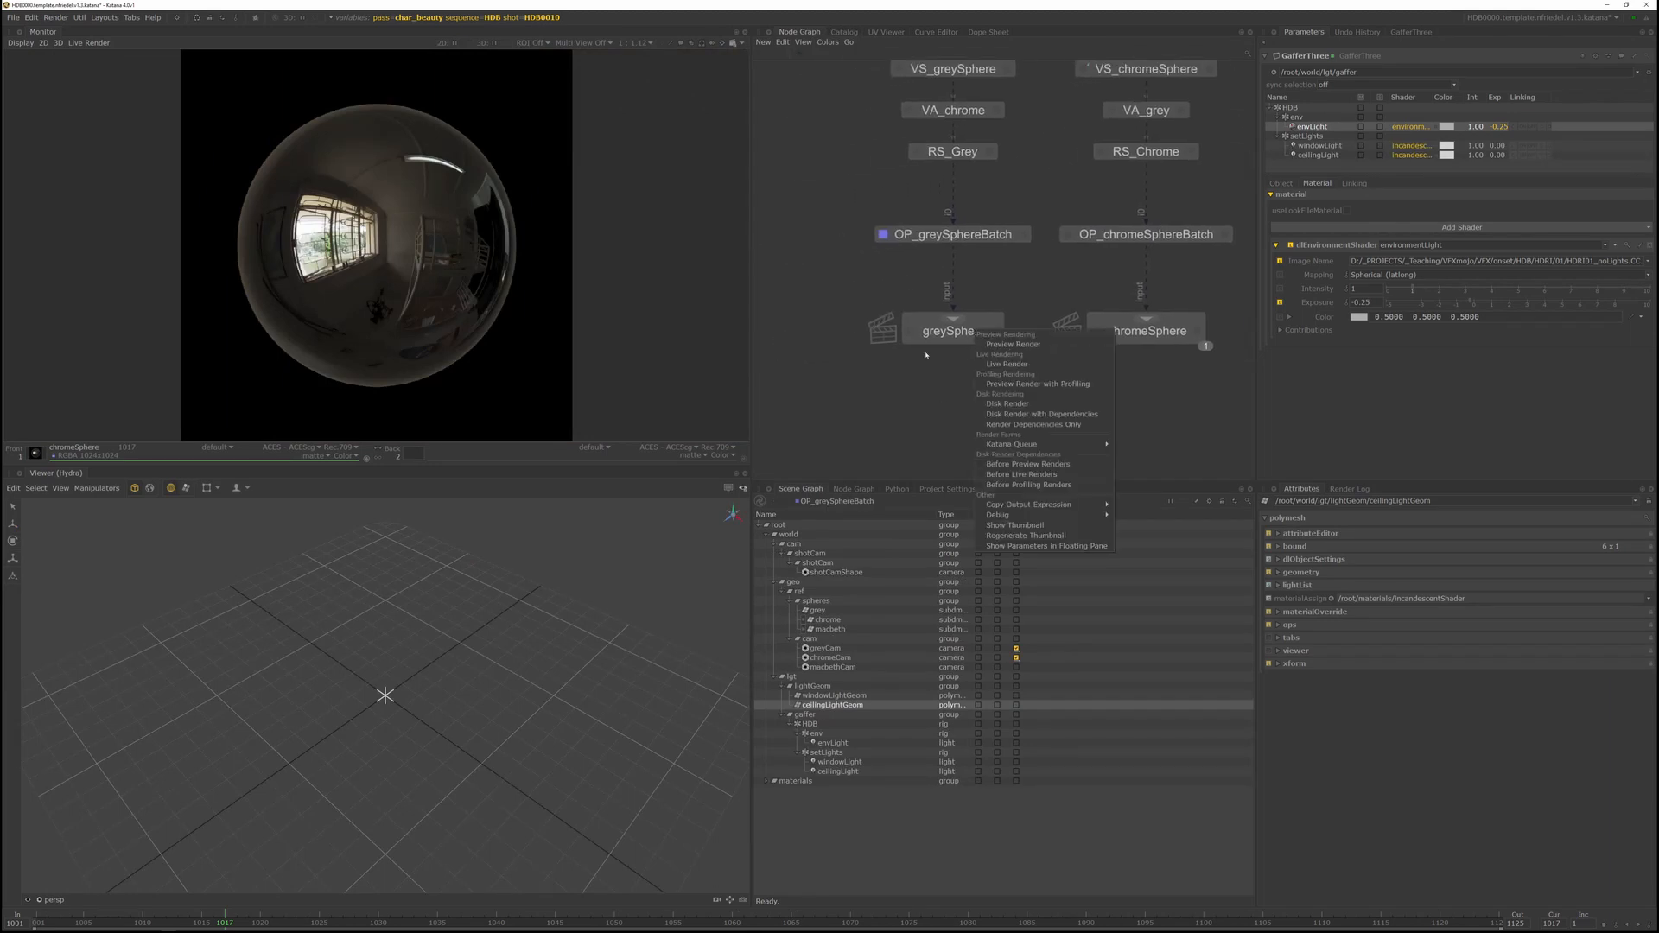
click(1031, 364)
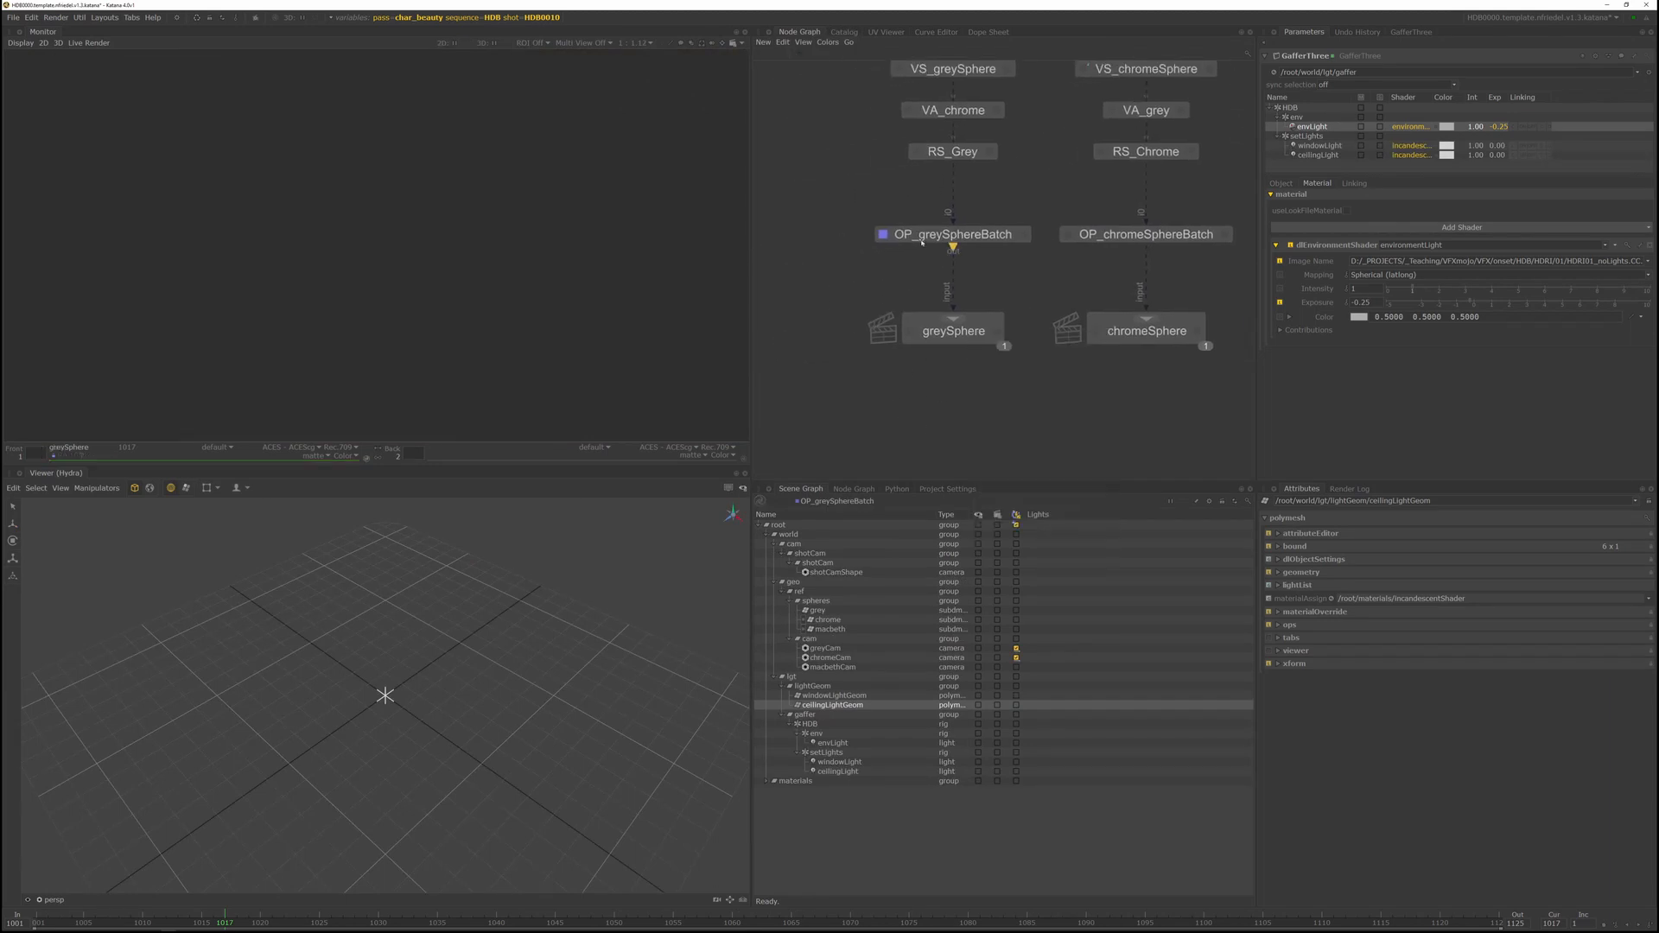
Underlay the grey sphere reference photo from the Catalog beneath the greySphere render in the Monitor
click(844, 33)
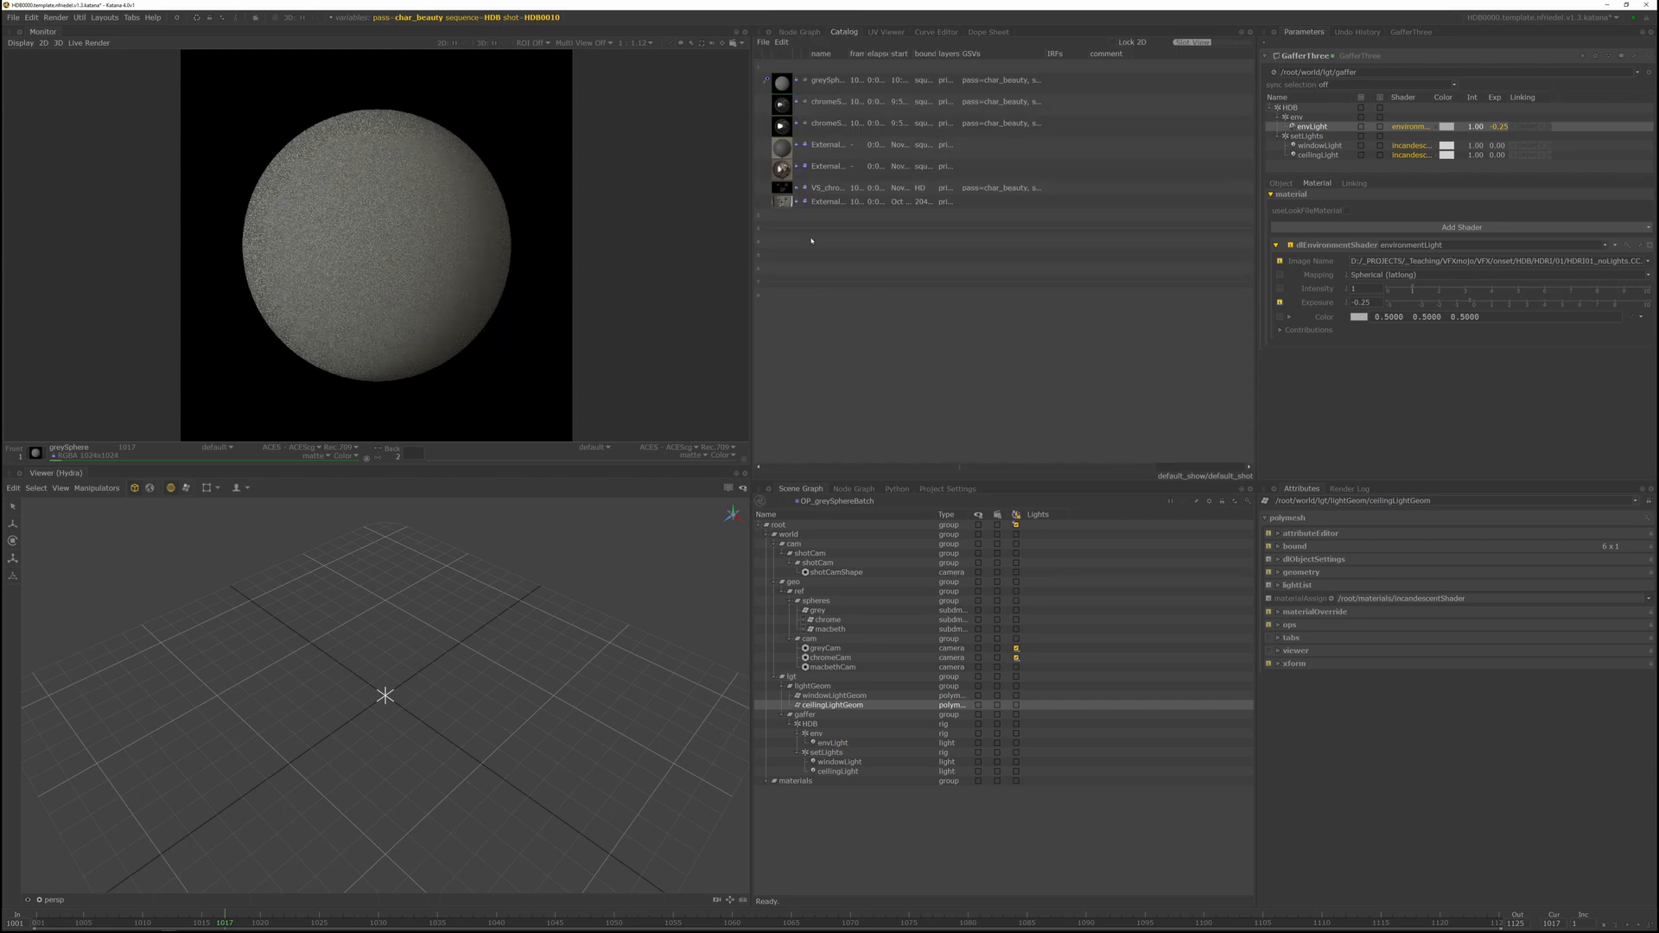
click(760, 149)
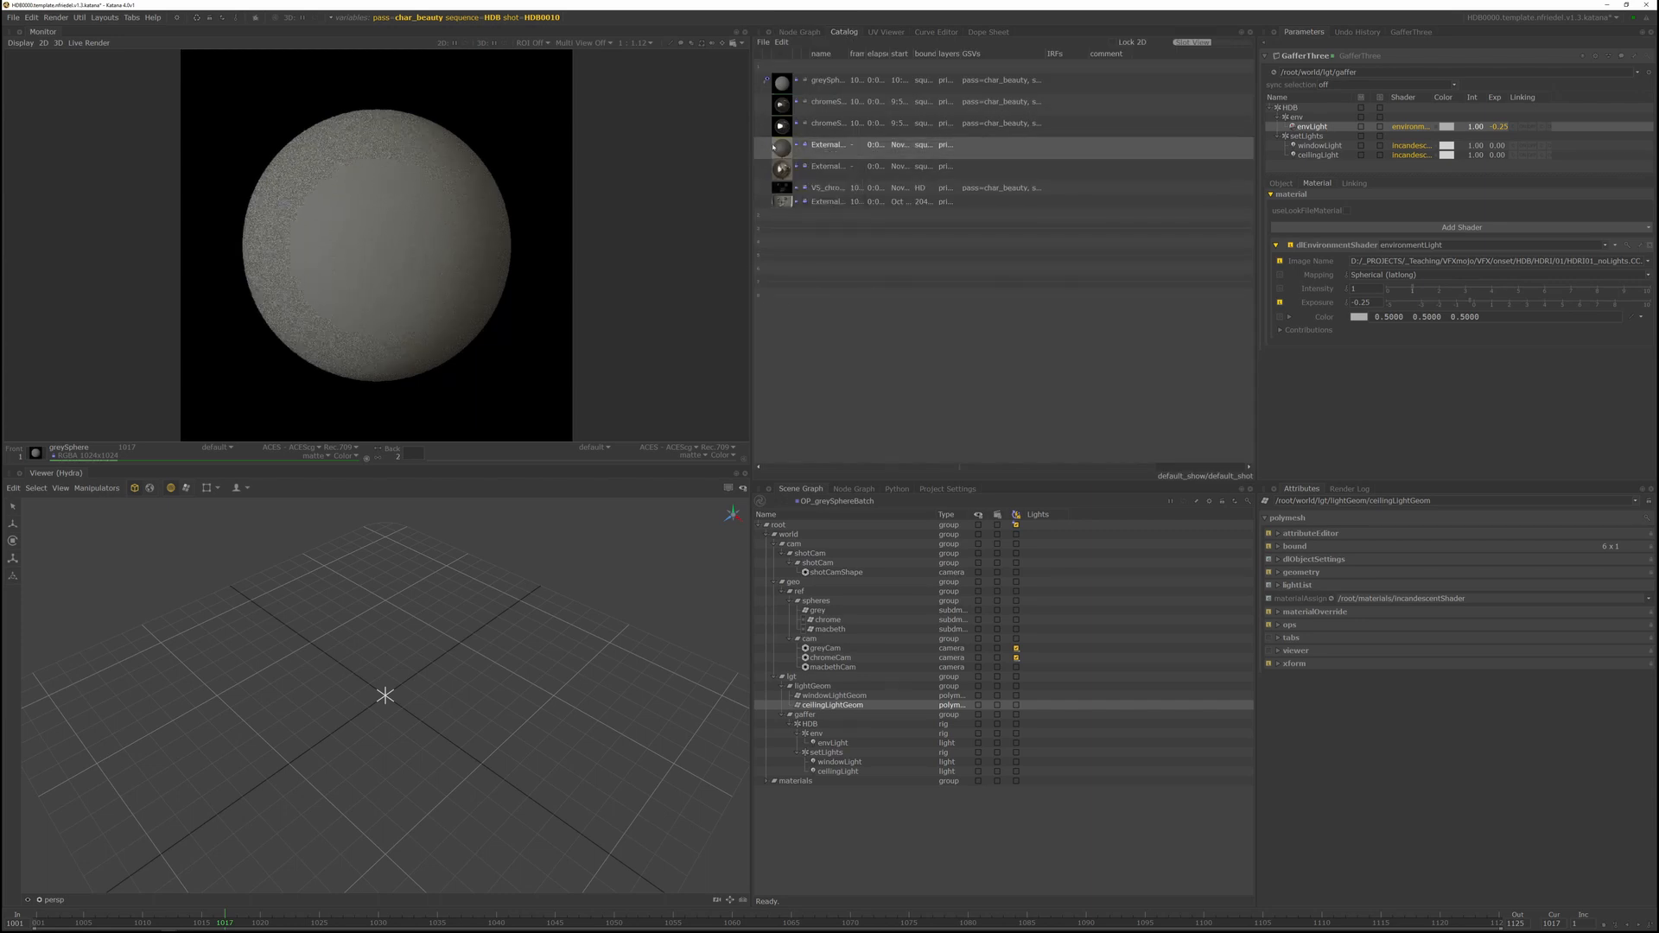
click(769, 148)
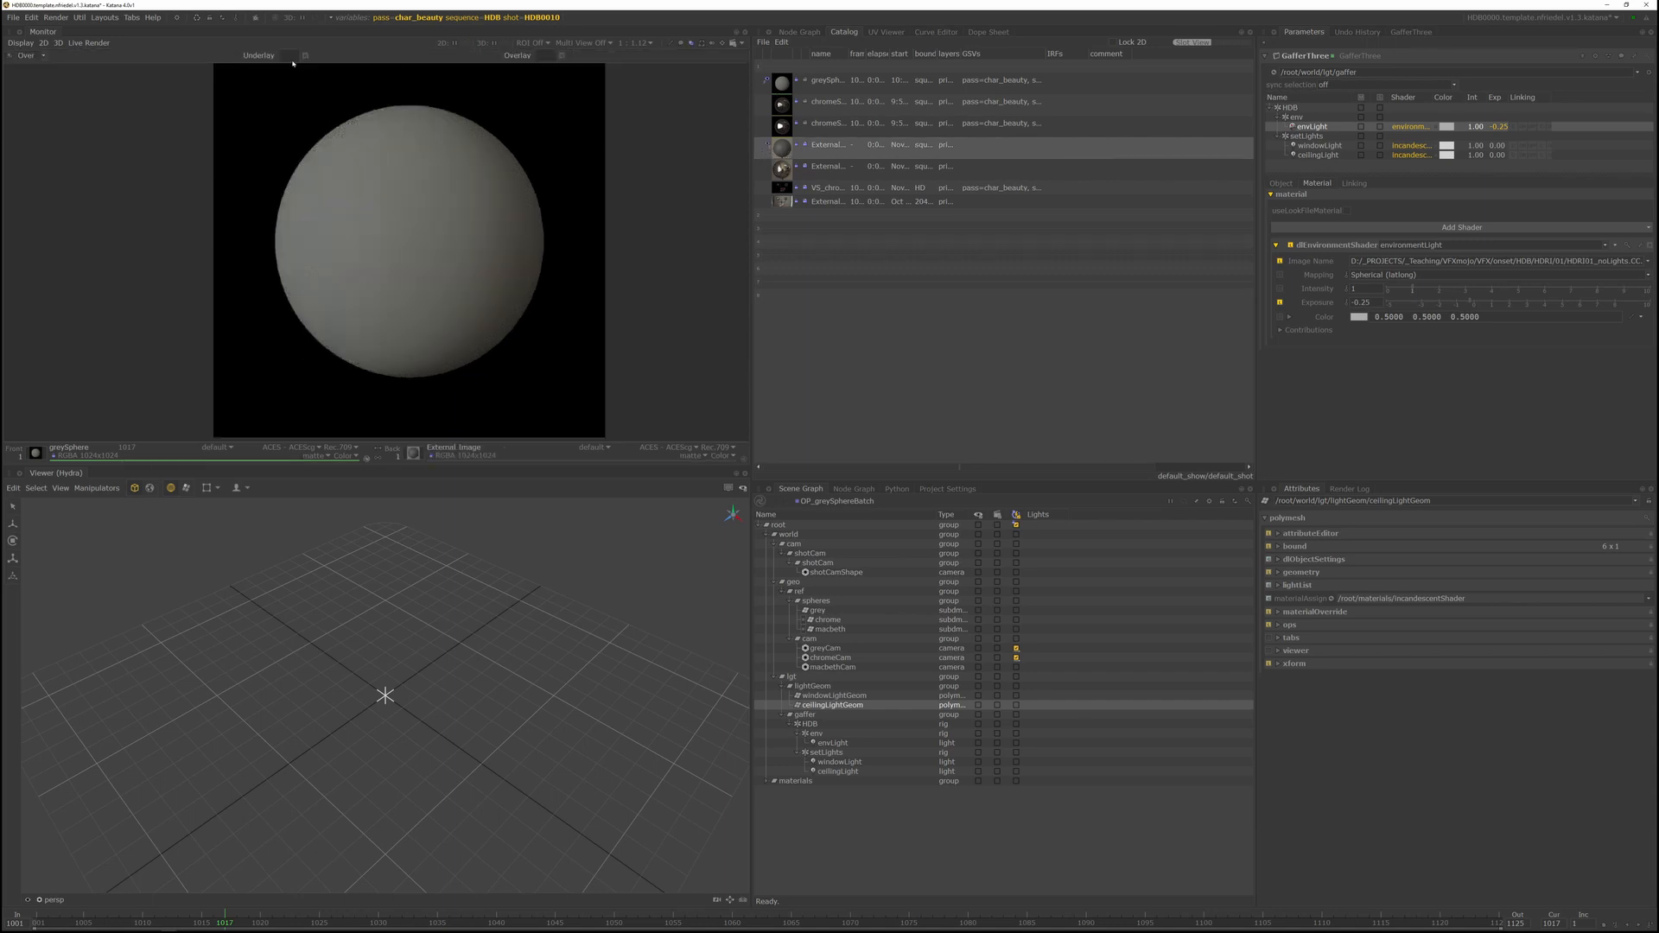
middle_drag(821, 149, 297, 56)
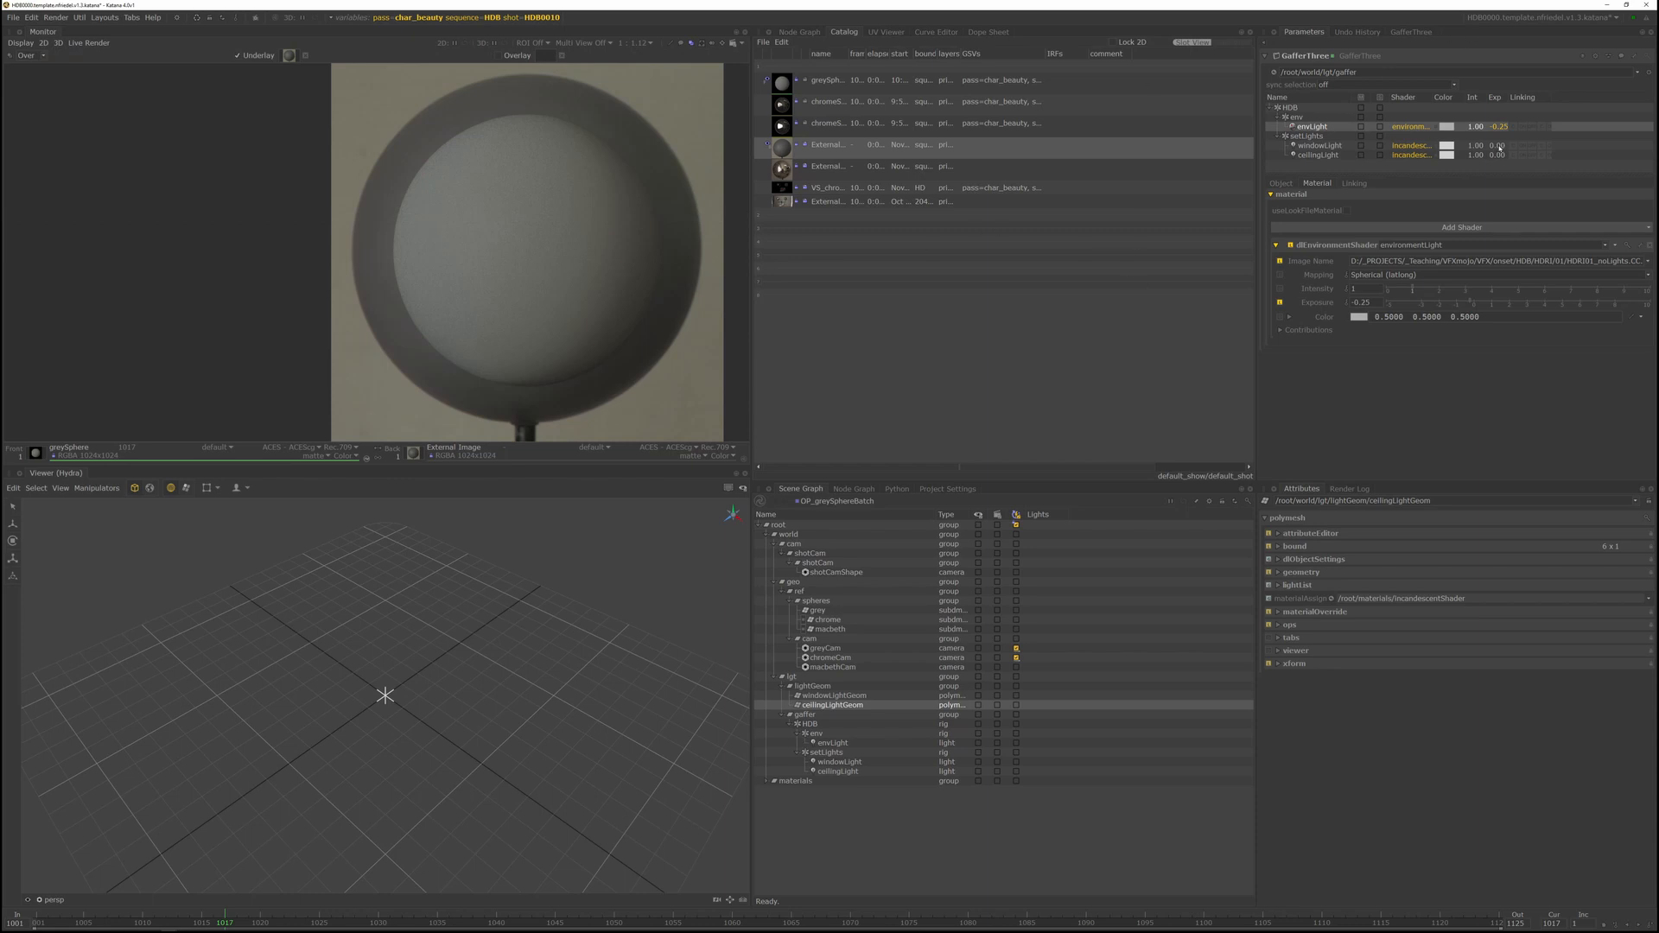
Lower the exposure of both windowLight and ceilingLight to -0.50 in the GafferThree node
click(799, 32)
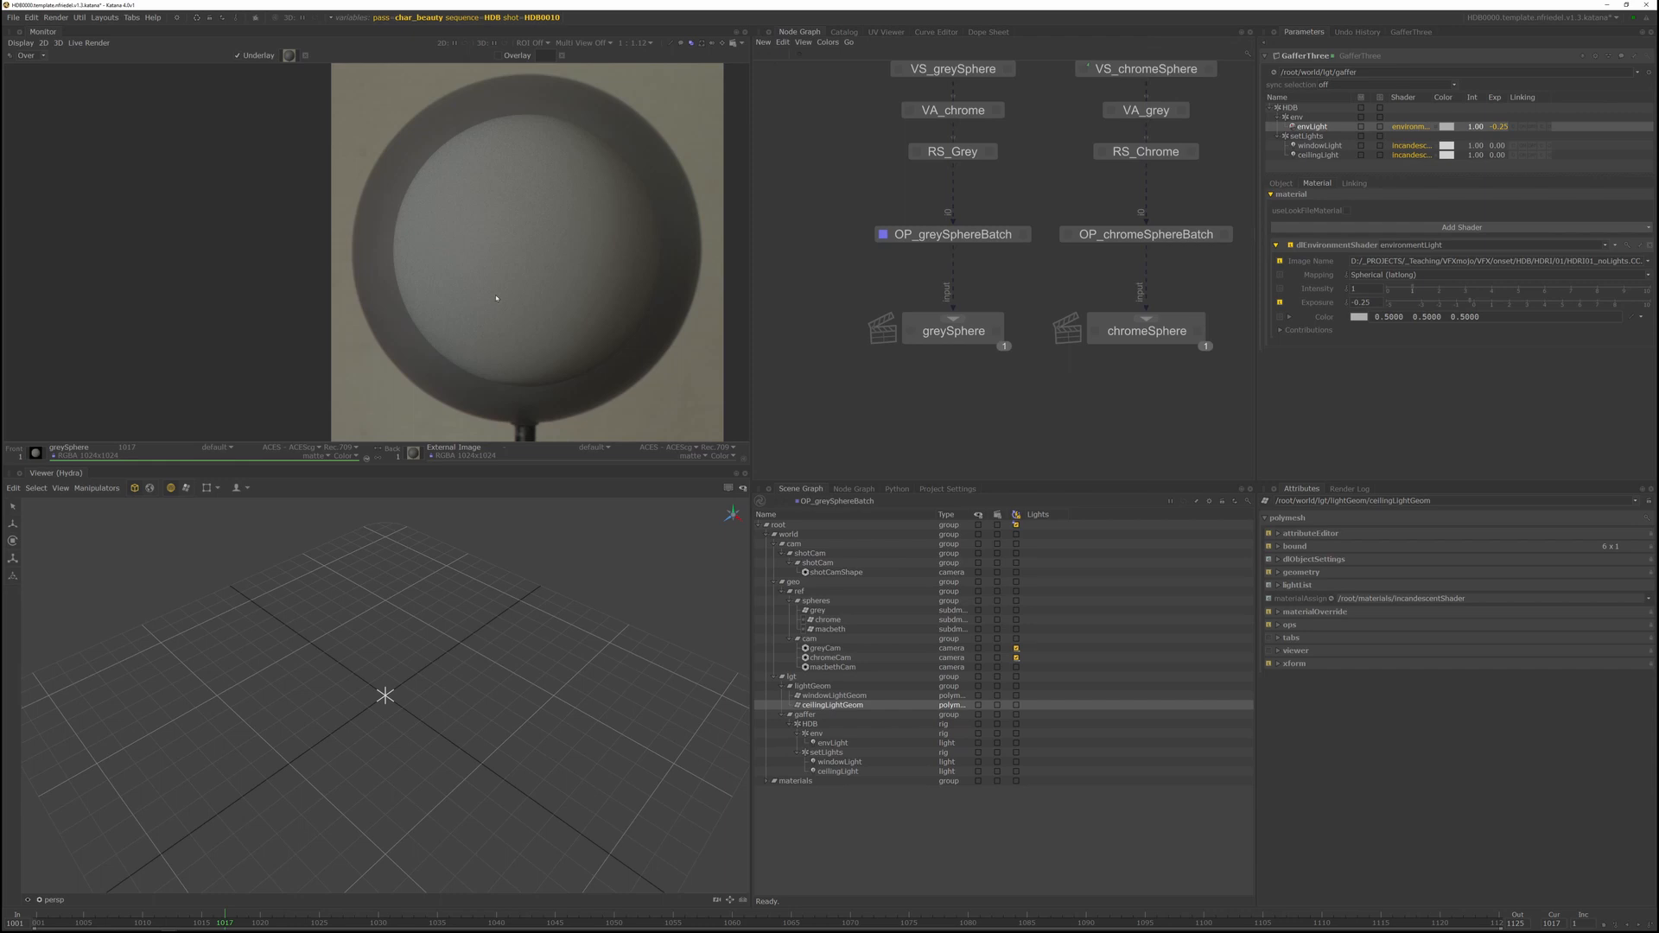
click(1491, 146)
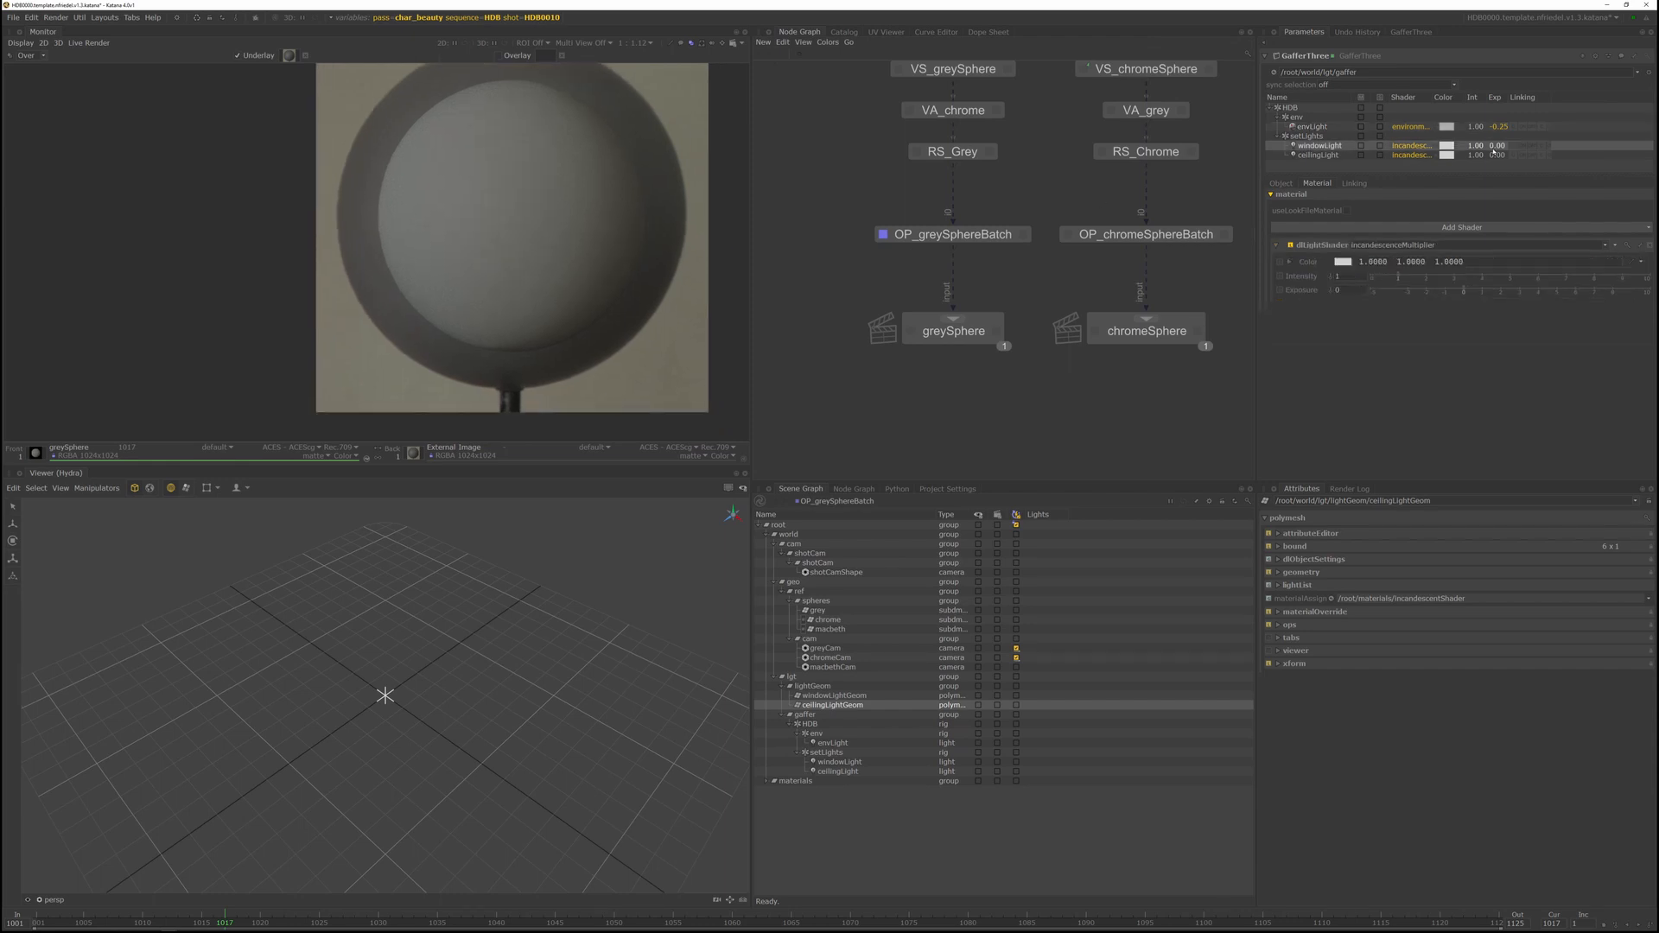
key(BackSpace)
text(-.25)
key(Return)
double_click(1497, 156)
key(BackSpace)
text(-.25)
key(Return)
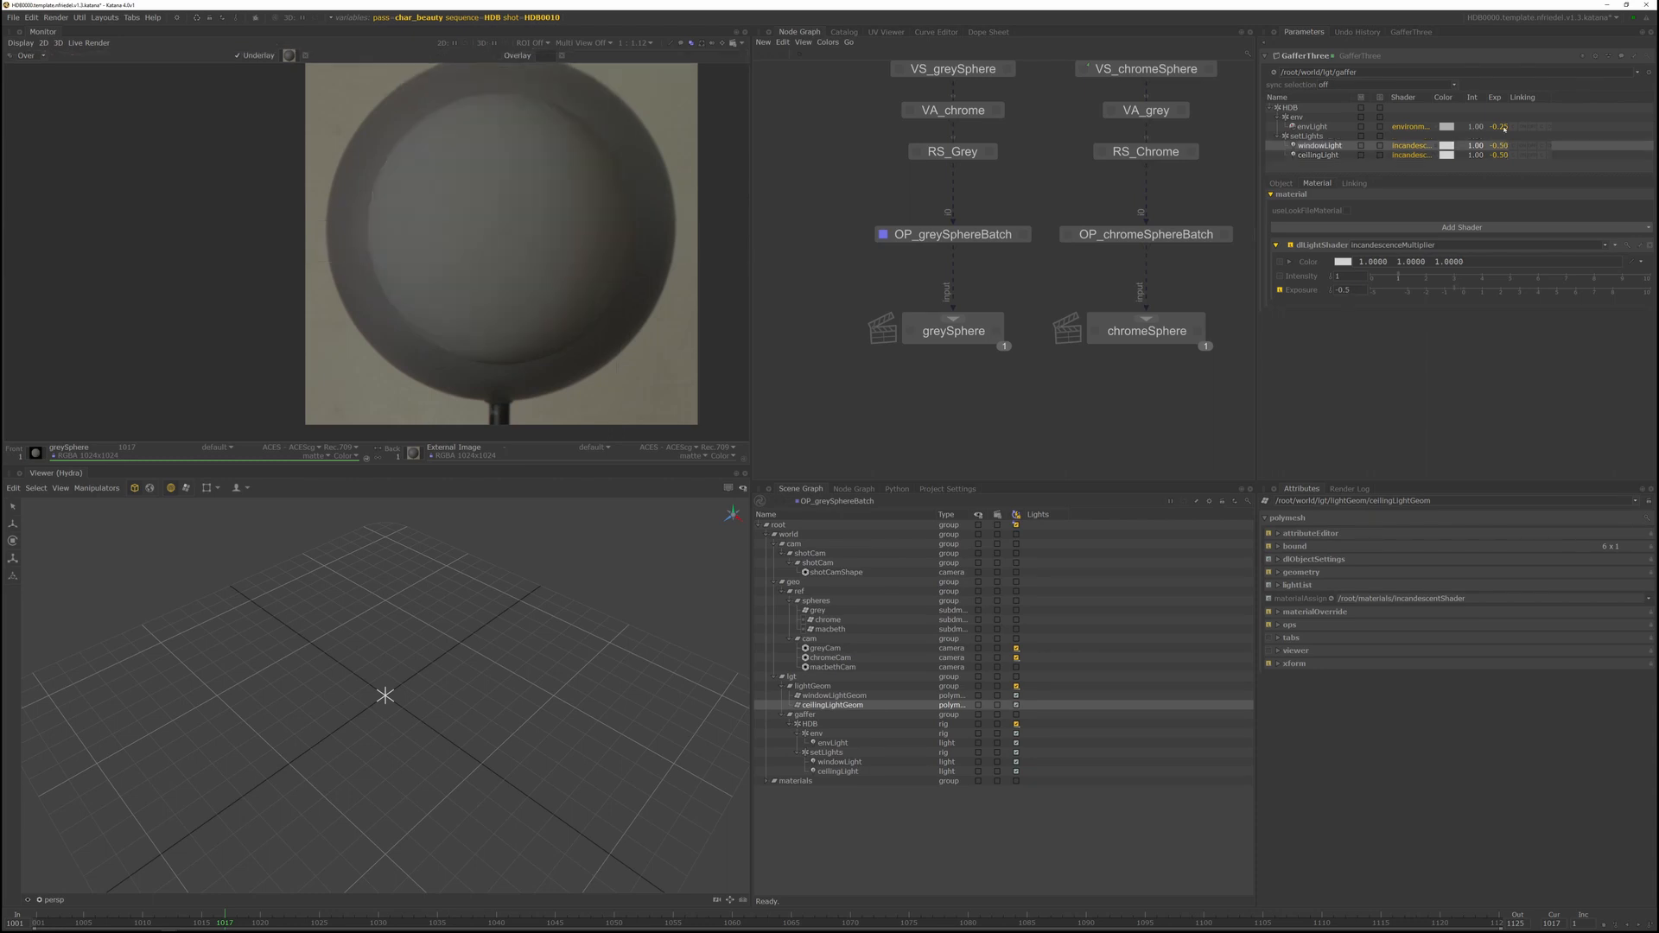
Set envLight's exposure to -0.50 and sample pixel values on the grey sphere against the reference photo
click(1504, 128)
double_click(1502, 126)
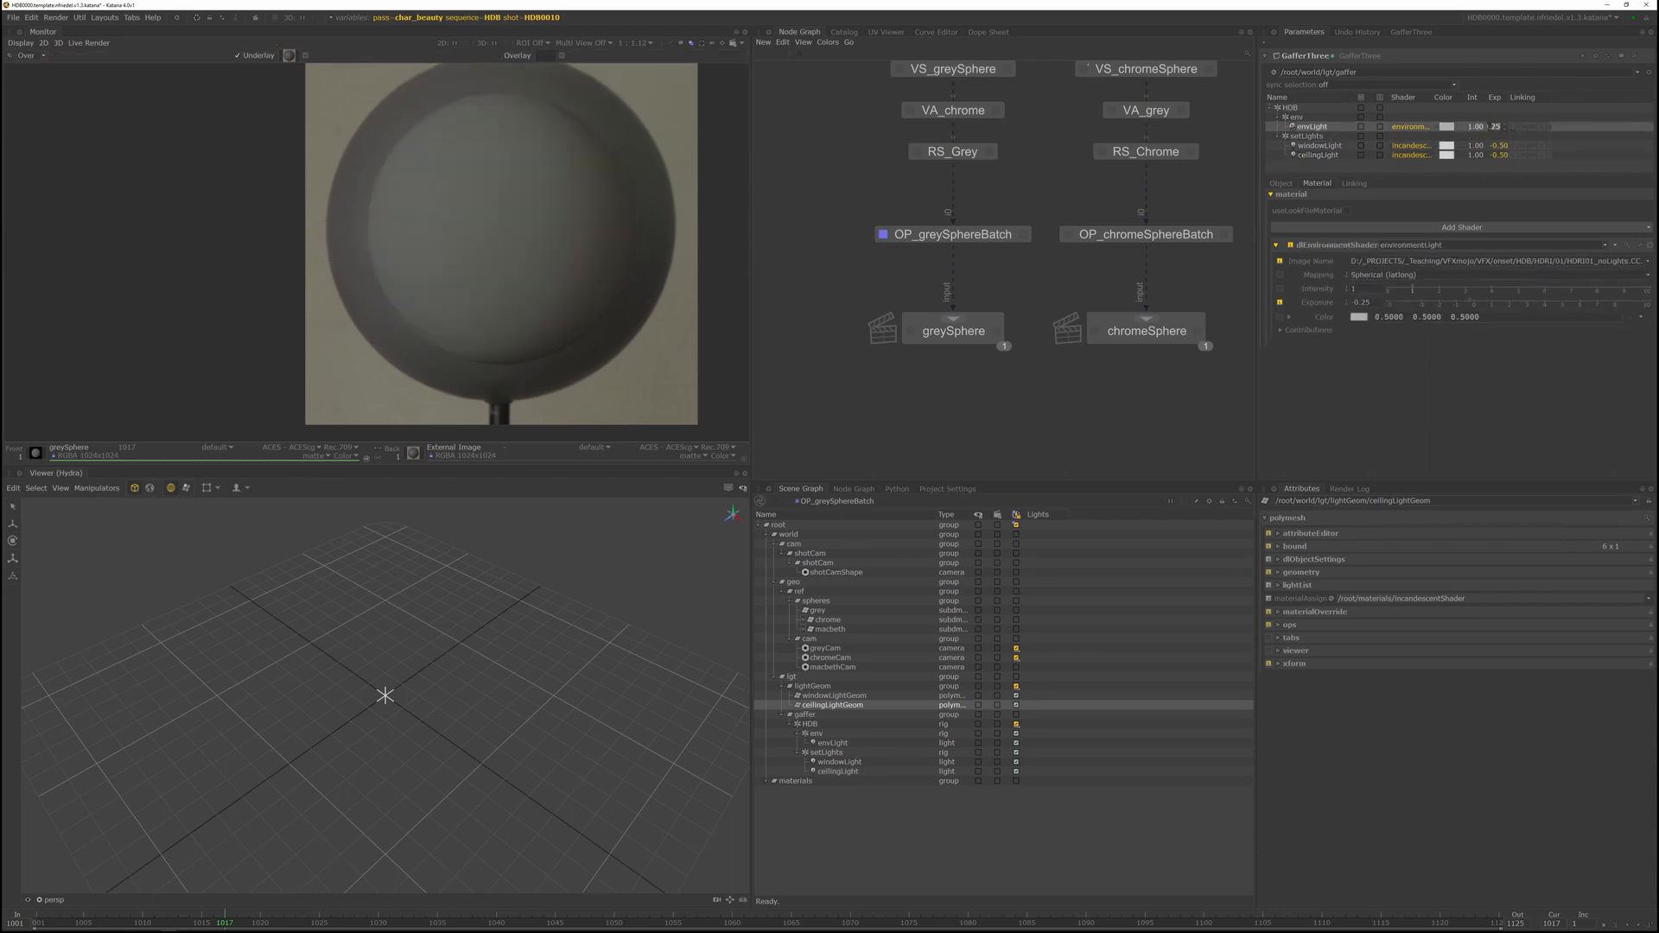
text(5)
key(Return)
key(x)
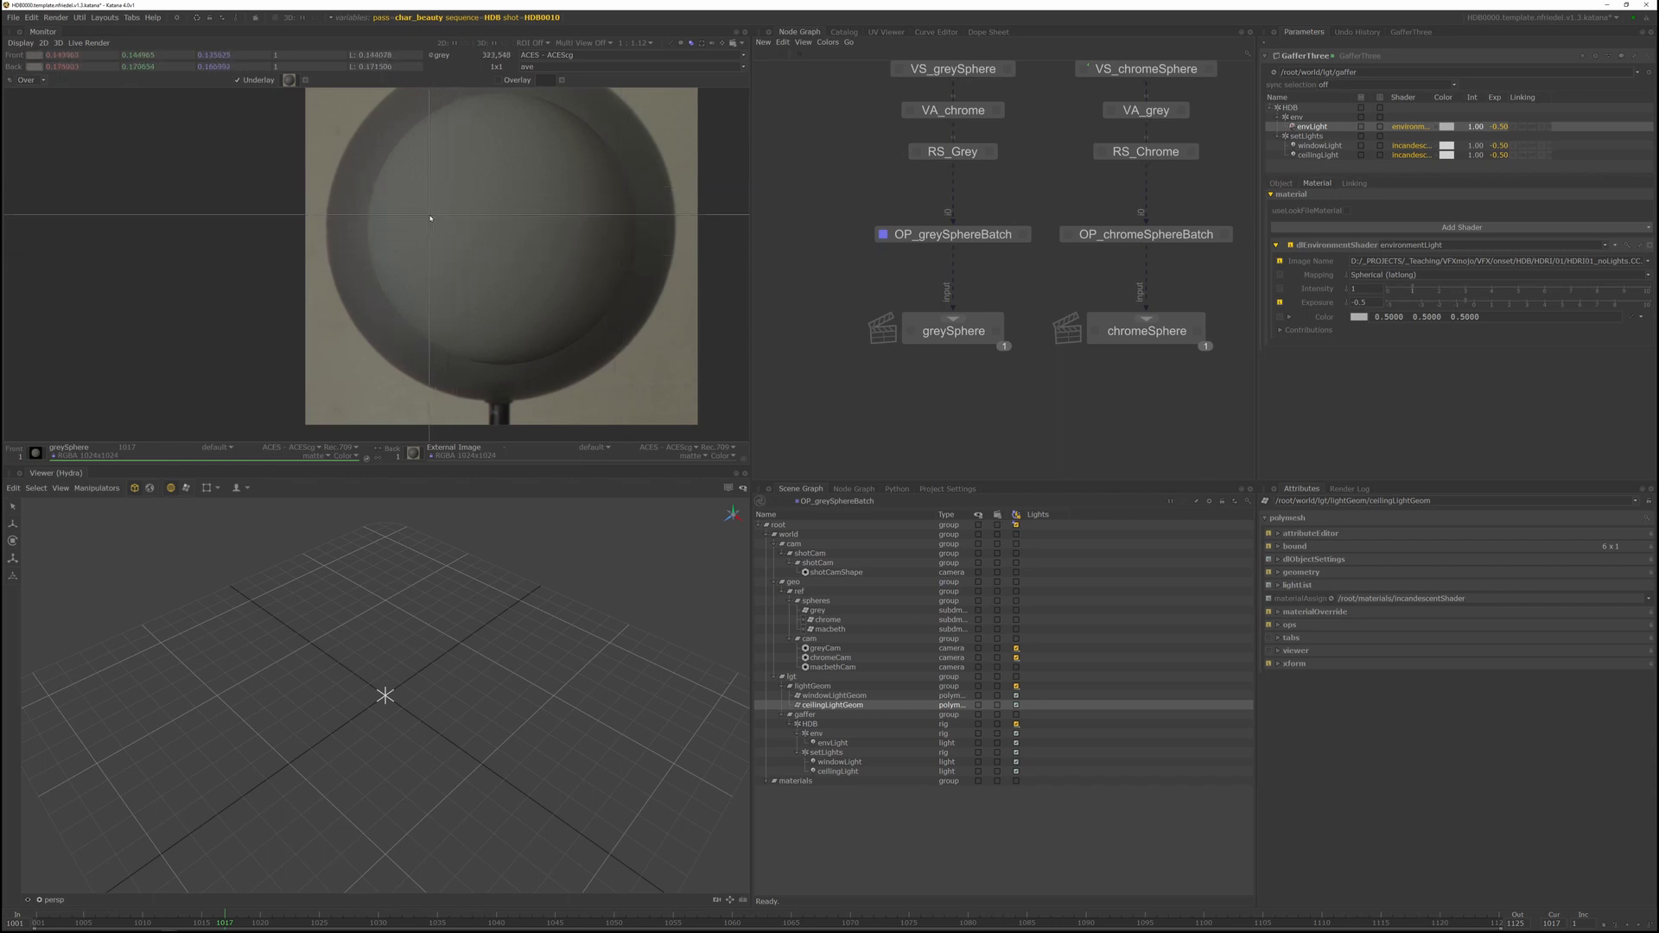
key(x)
Set windowLight's exposure to -0.25 in the GafferThree node
double_click(1496, 147)
drag(1507, 145, 1502, 146)
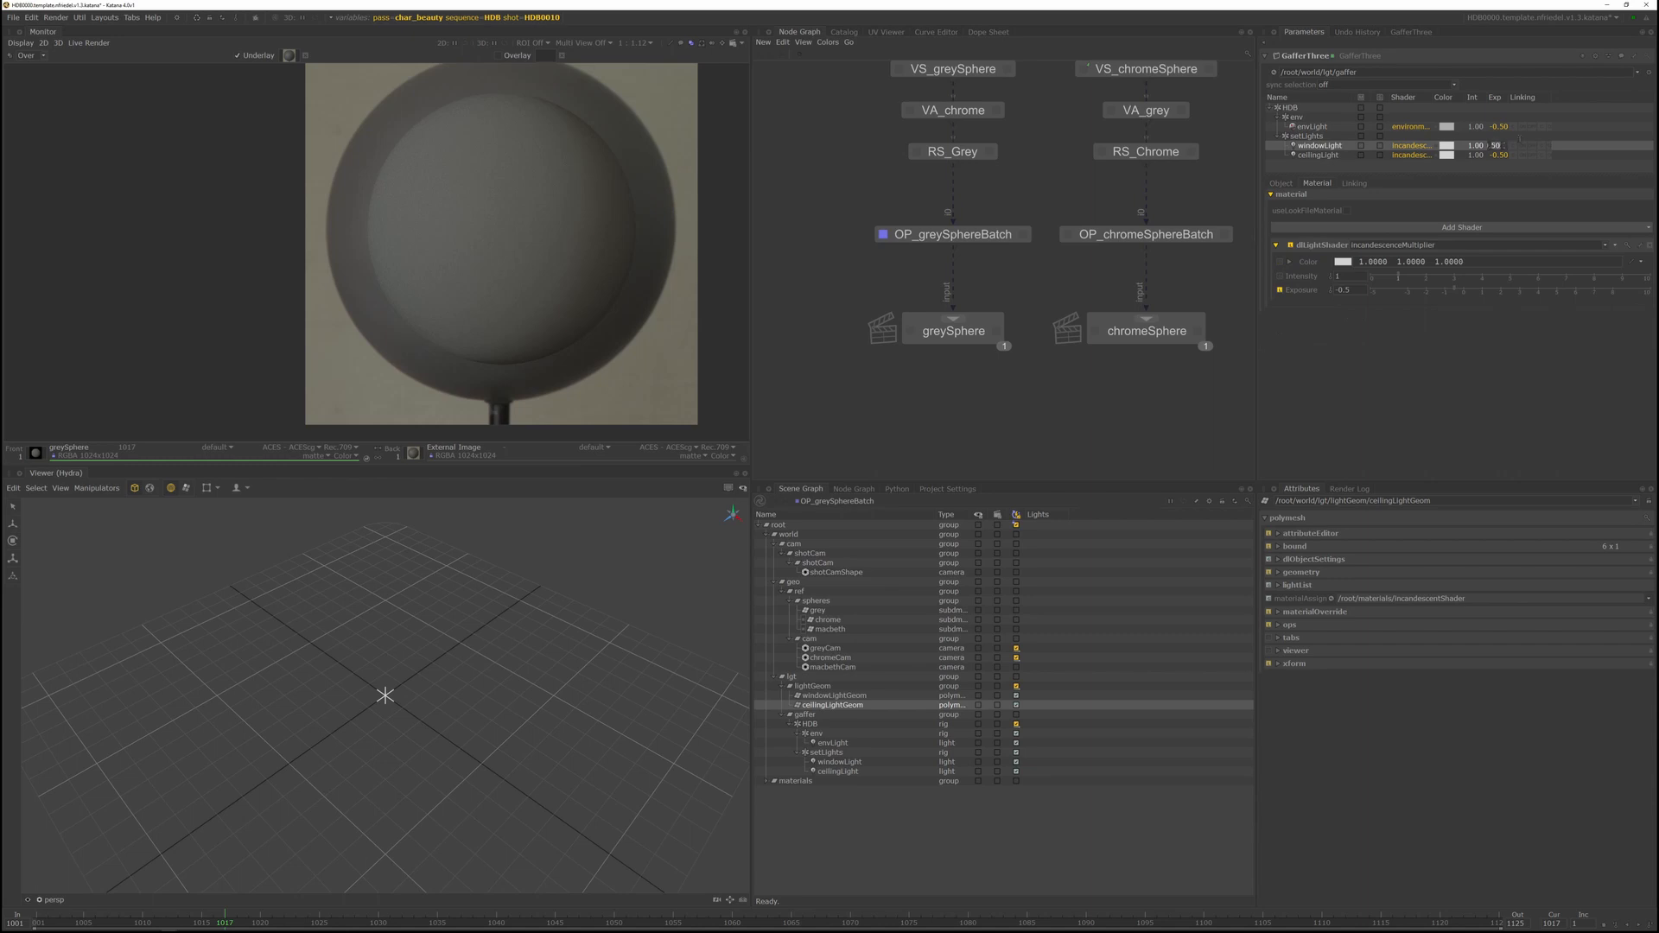
text(25)
key(Return)
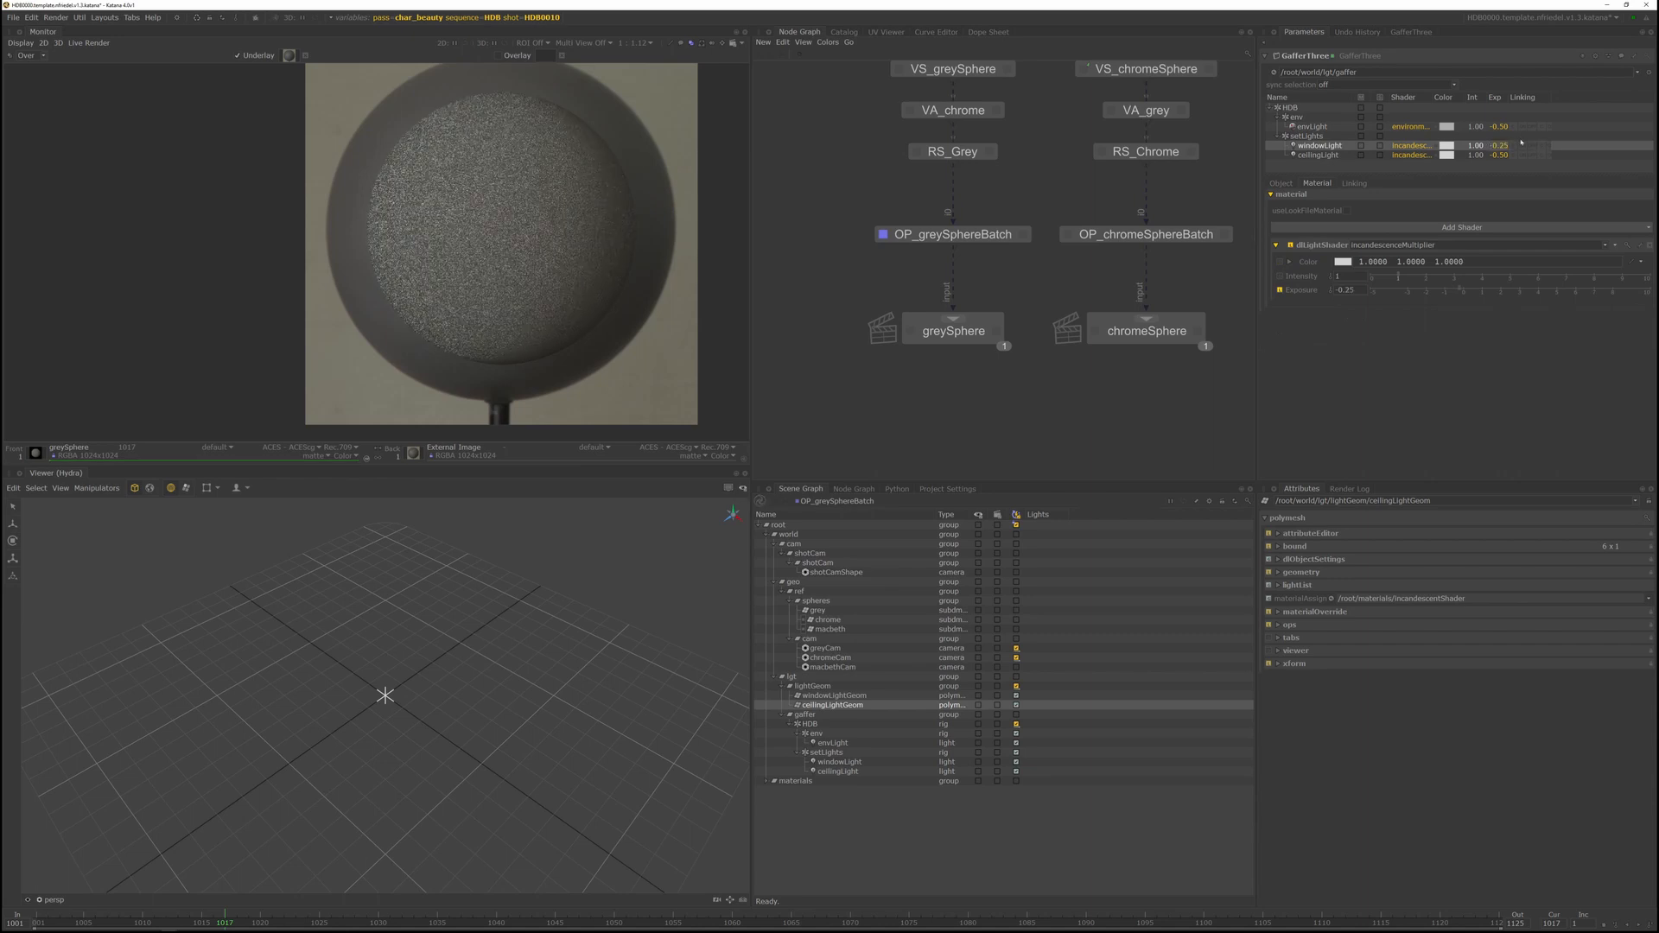